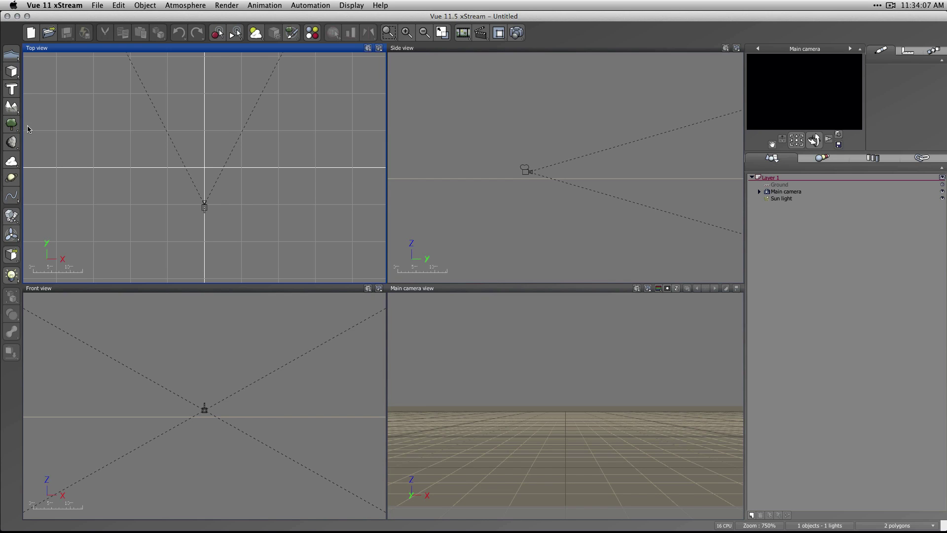
Add a plane primitive to the empty scene.
{"action": "left_click", "coordinate": [11, 72]}
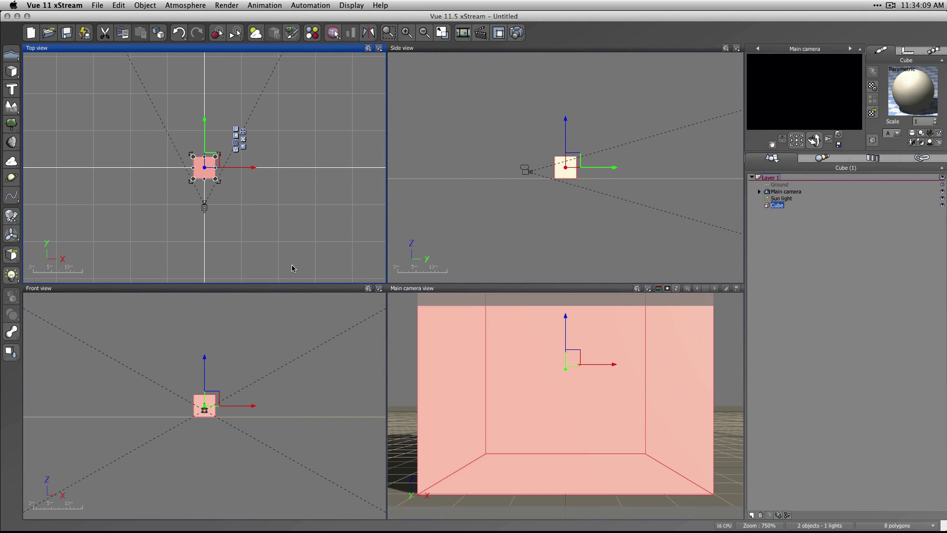
{"action": "key", "text": "BackSpace"}
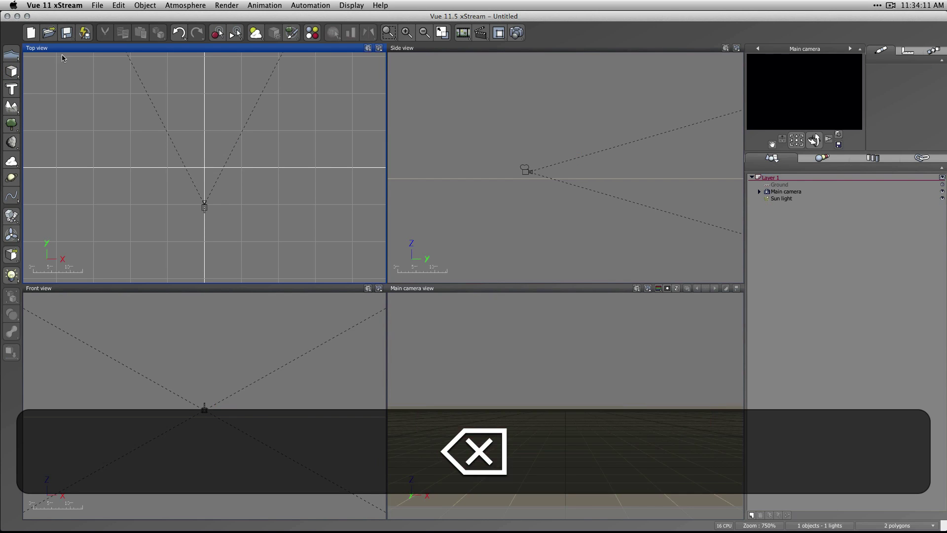
{"action": "left_click_drag", "start_coordinate": [12, 71], "coordinate": [131, 76]}
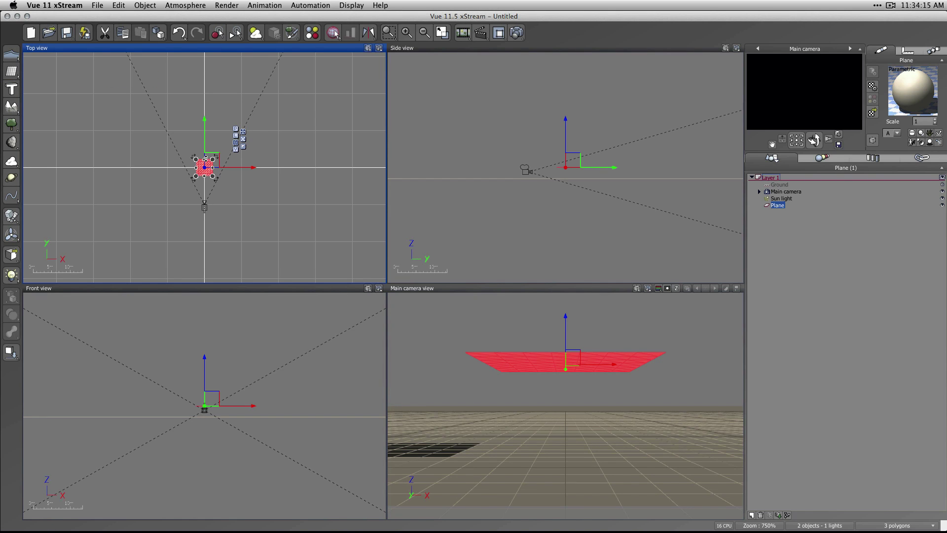
Enlarge the plane to cover the area in front of the camera and lower it to ground level.
{"action": "left_click_drag", "start_coordinate": [208, 159], "coordinate": [204, 103]}
{"action": "left_click_drag", "start_coordinate": [195, 139], "coordinate": [216, 118]}
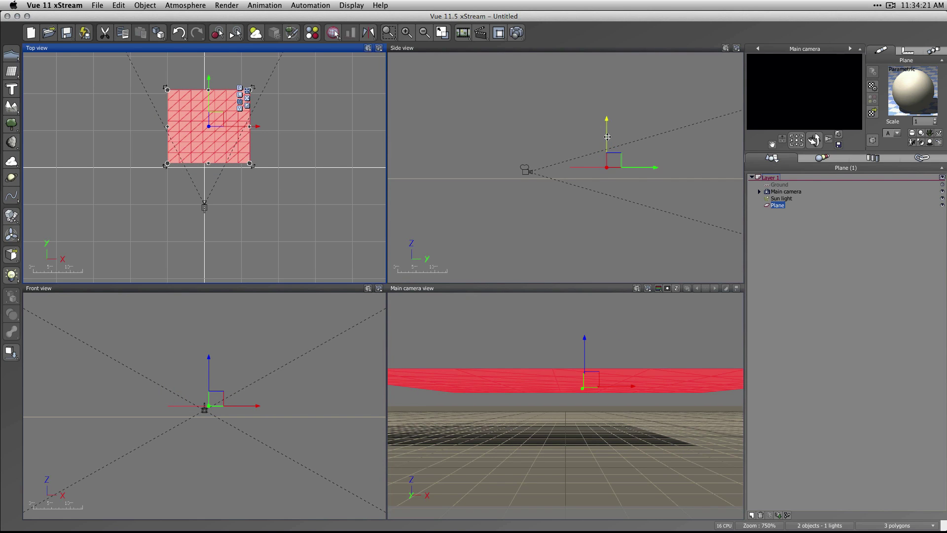
{"action": "mouse_move", "coordinate": [607, 143]}
{"action": "left_mouse_down"}
{"action": "mouse_move", "coordinate": [599, 163]}
{"action": "mouse_move", "coordinate": [592, 152]}
{"action": "left_mouse_up"}
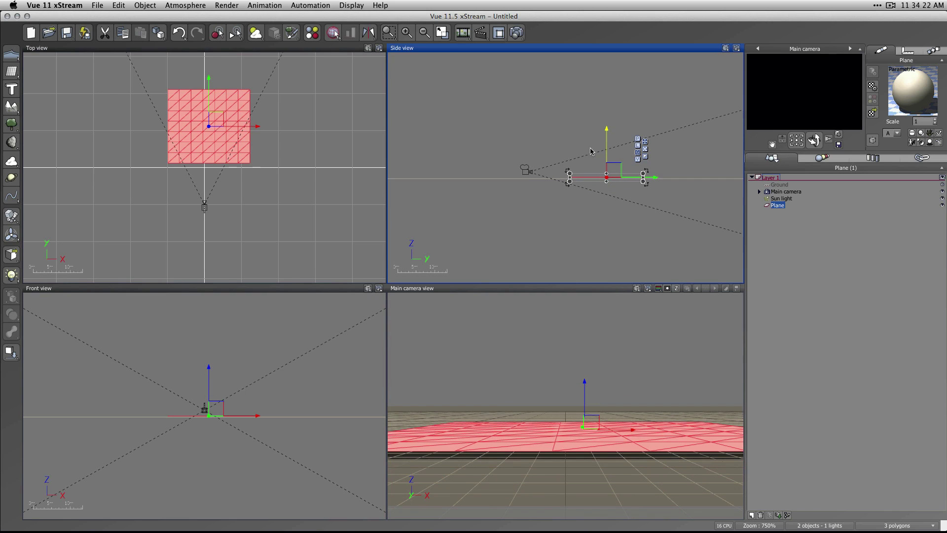
Examine the atmosphere's wind settings, previewing the example wind and the gusts of wind on the sample plant.
{"action": "left_click", "coordinate": [239, 73]}
{"action": "key", "text": "F4"}
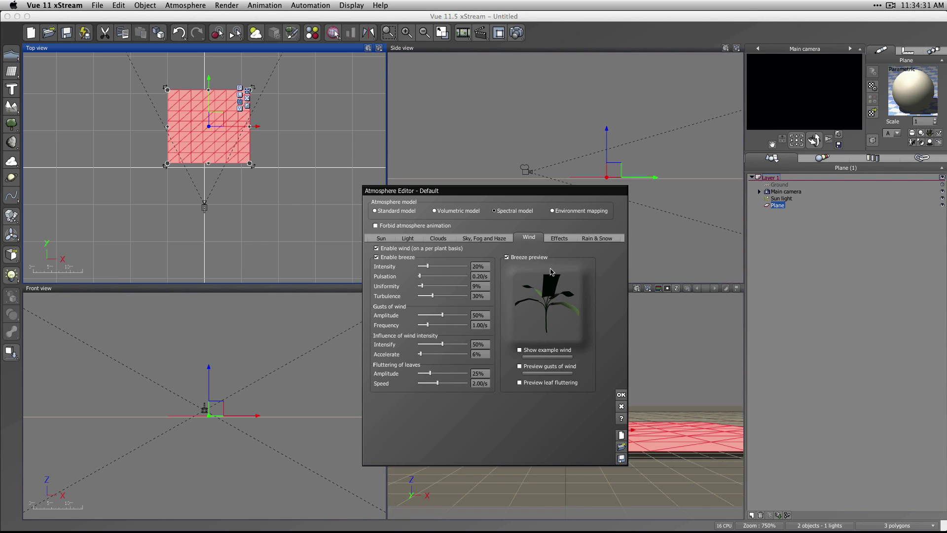
{"action": "left_click", "coordinate": [527, 350]}
{"action": "left_click", "coordinate": [528, 368]}
{"action": "left_click", "coordinate": [521, 367]}
{"action": "left_click", "coordinate": [621, 395]}
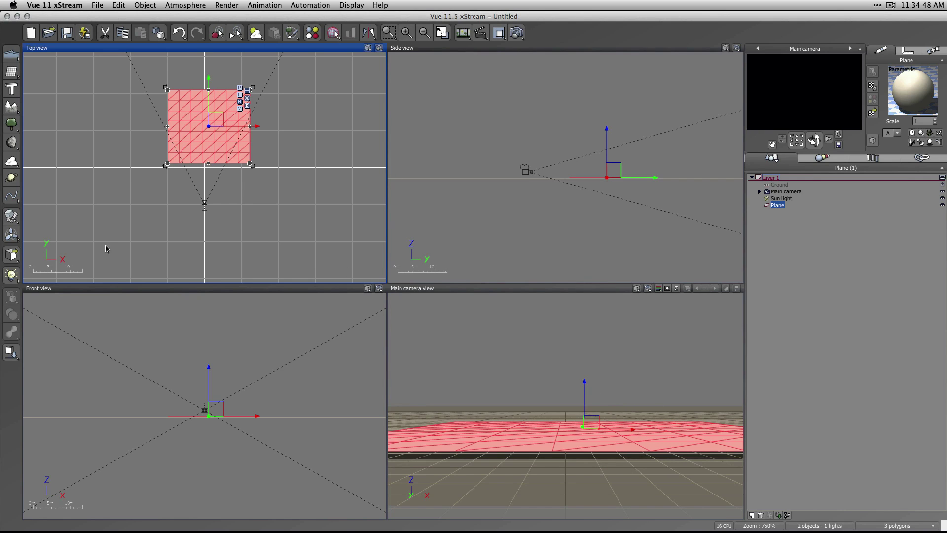
Add a ventilator and position it centrally above the plane.
{"action": "left_click", "coordinate": [12, 236]}
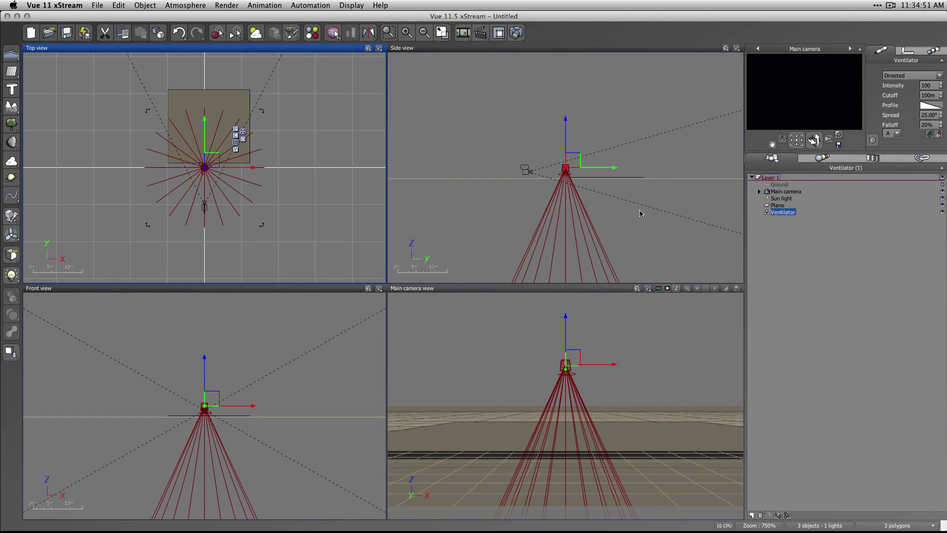
{"action": "left_click_drag", "start_coordinate": [574, 159], "coordinate": [597, 78]}
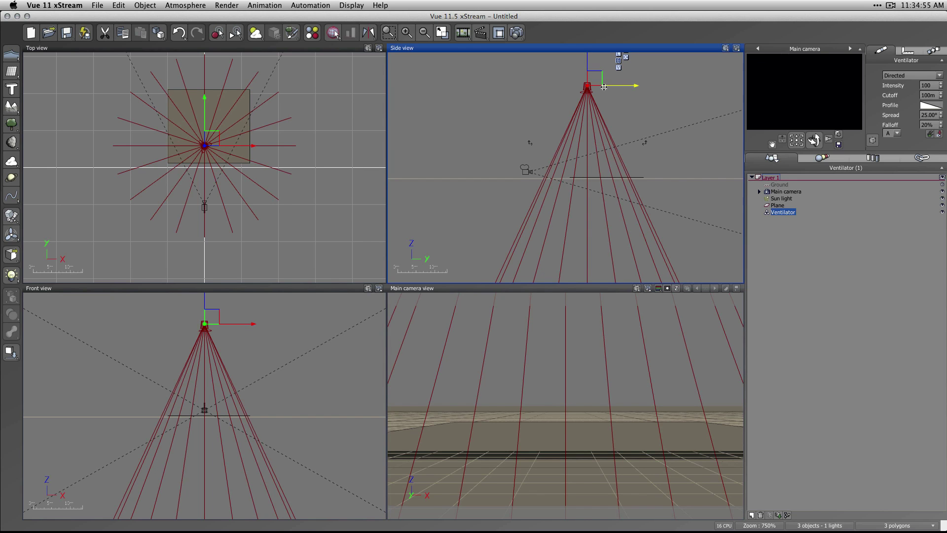
{"action": "left_click_drag", "start_coordinate": [597, 77], "coordinate": [612, 141]}
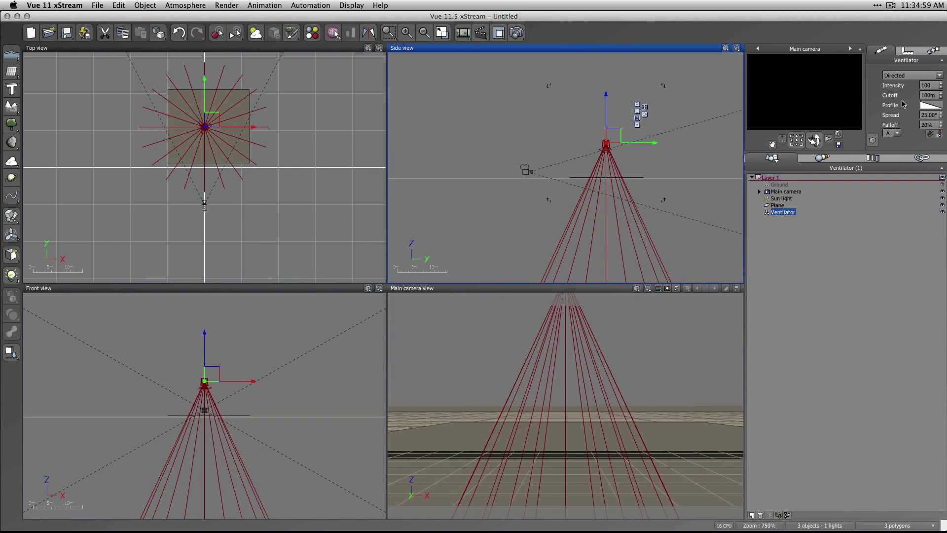
Set the ventilator's cutoff to 10 m and adjust its height so the wind cone just reaches the plane.
{"action": "left_click", "coordinate": [928, 95]}
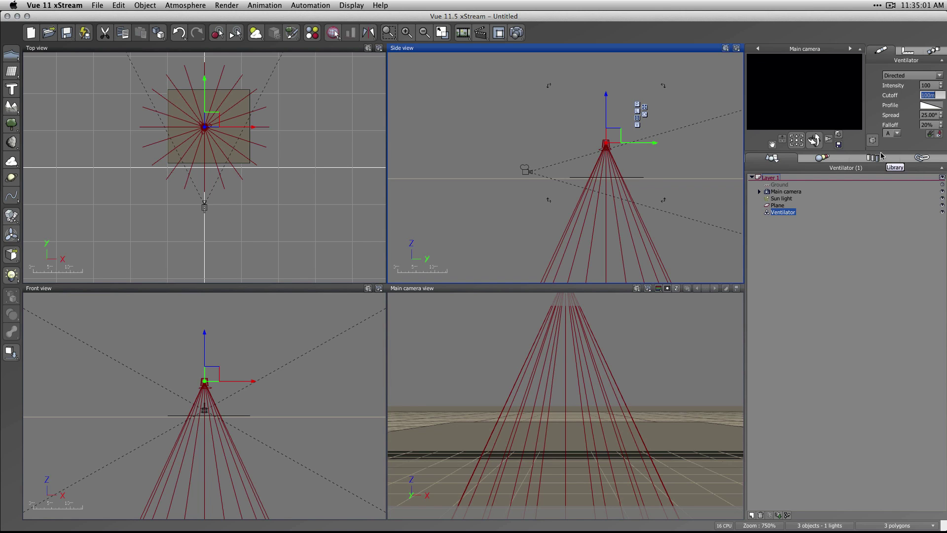
{"action": "type", "text": "10"}
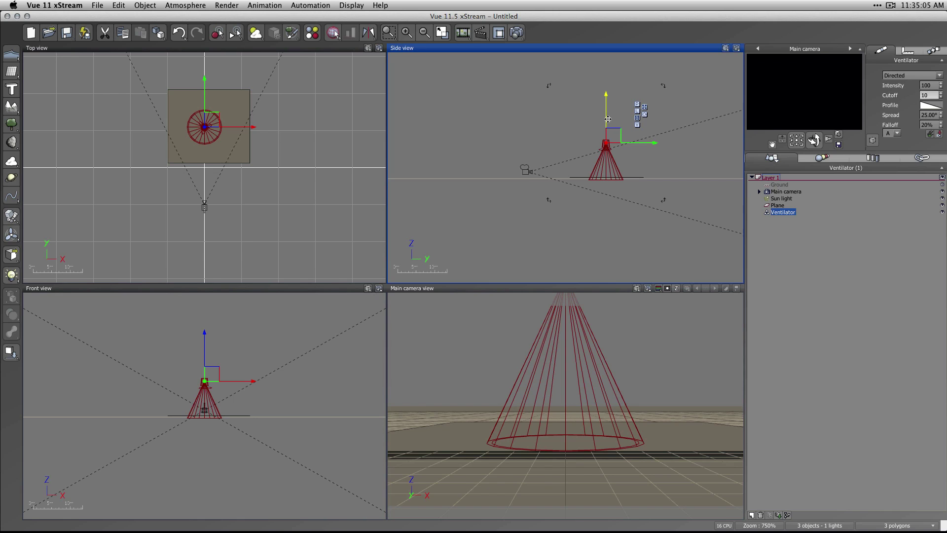
{"action": "left_click_drag", "start_coordinate": [607, 119], "coordinate": [607, 111]}
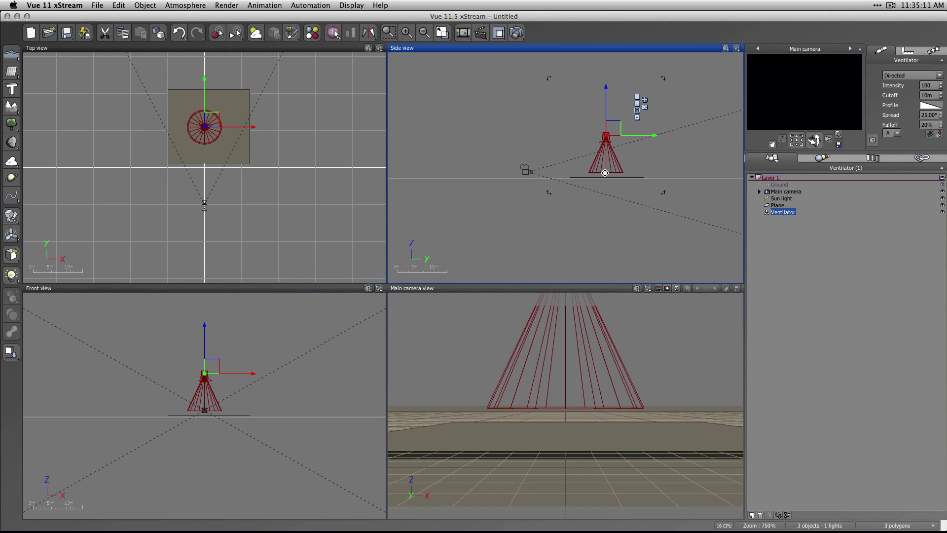
{"action": "left_click_drag", "start_coordinate": [615, 117], "coordinate": [616, 123]}
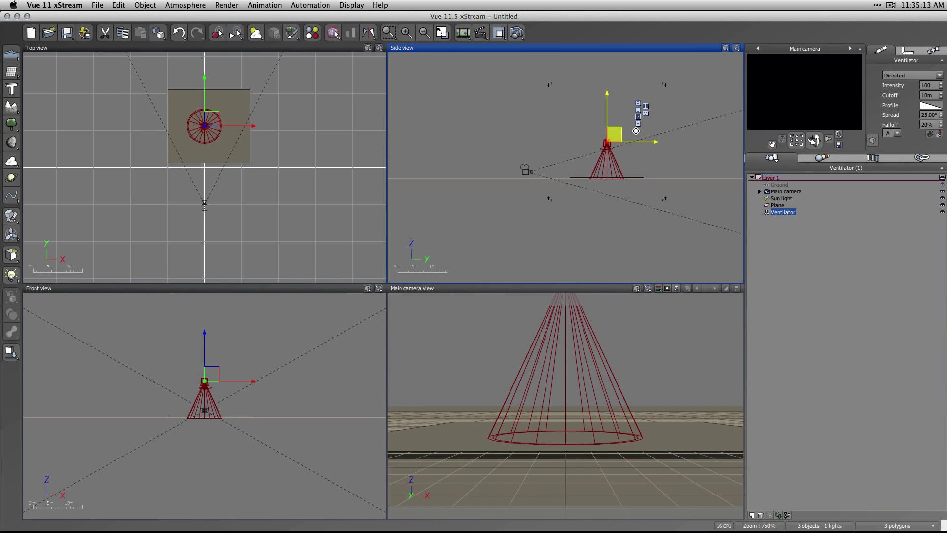
Try the ventilator's intensity at 50 and 10, and restore it to 100.
{"action": "left_click", "coordinate": [926, 85]}
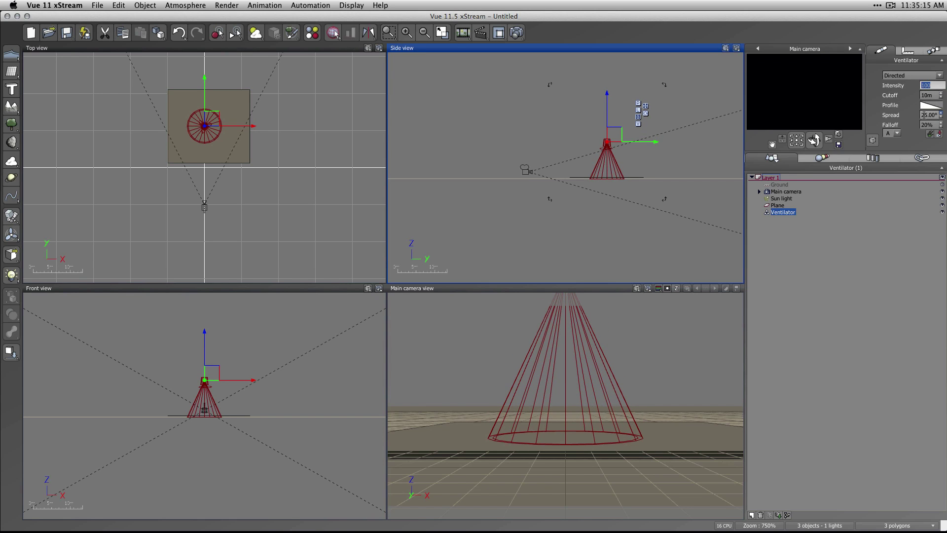
{"action": "type", "text": "50"}
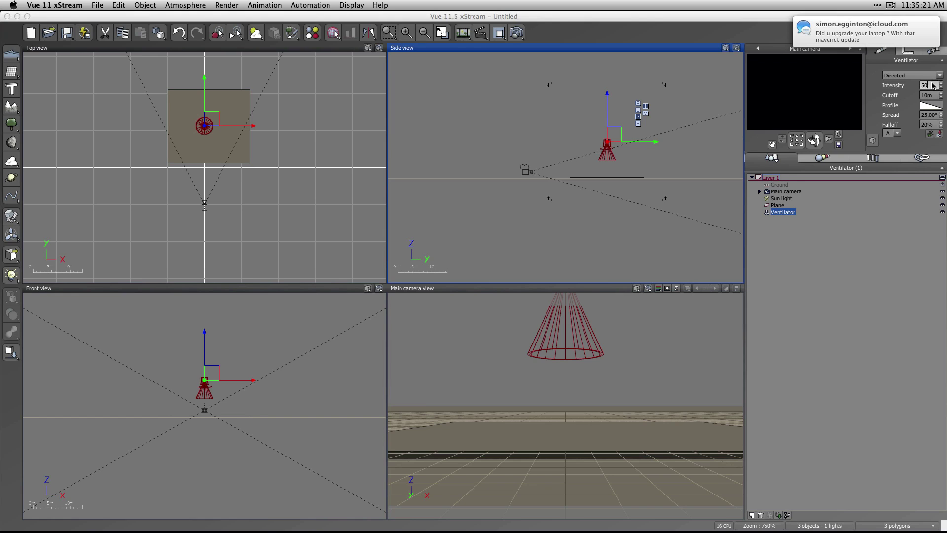
{"action": "left_click_drag", "start_coordinate": [931, 85], "coordinate": [908, 88]}
{"action": "type", "text": "10"}
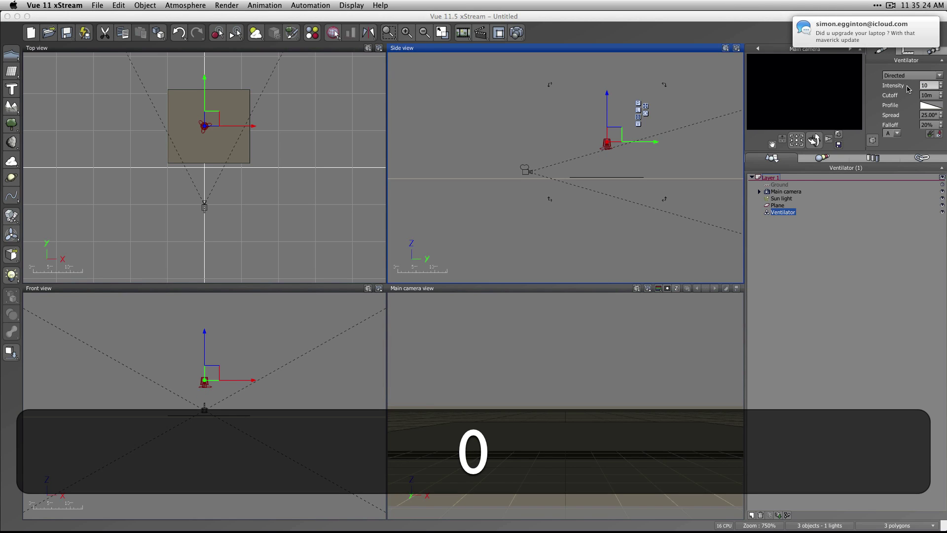
{"action": "key", "text": "Tab"}
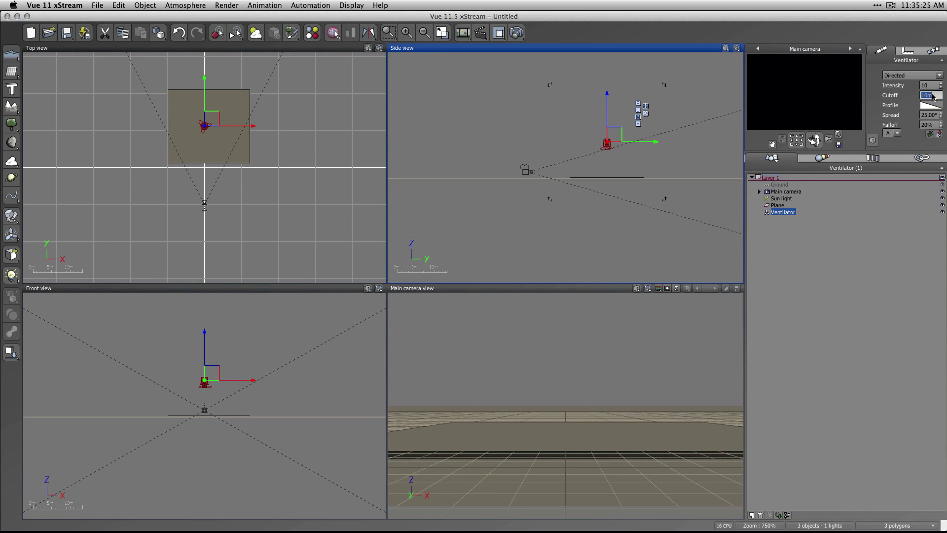
{"action": "left_click_drag", "start_coordinate": [931, 85], "coordinate": [920, 88]}
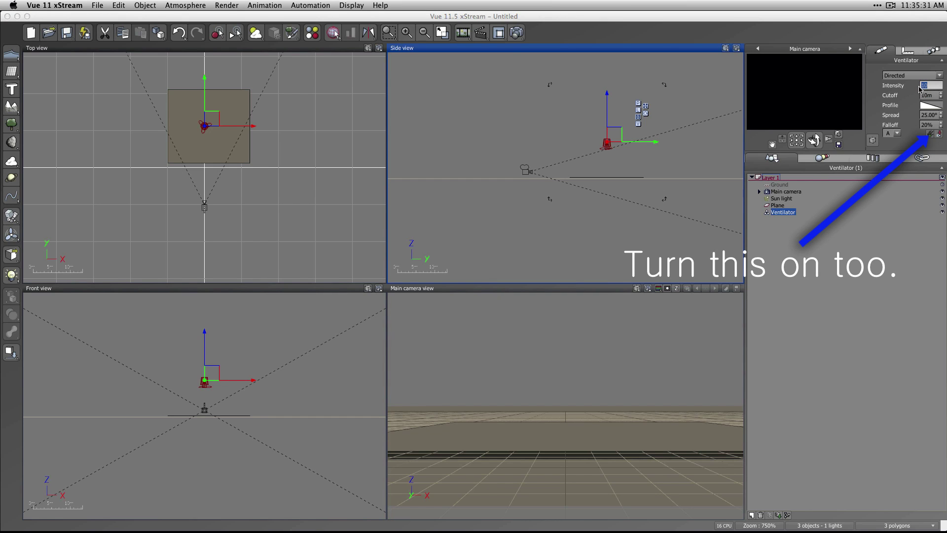
{"action": "type", "text": "100"}
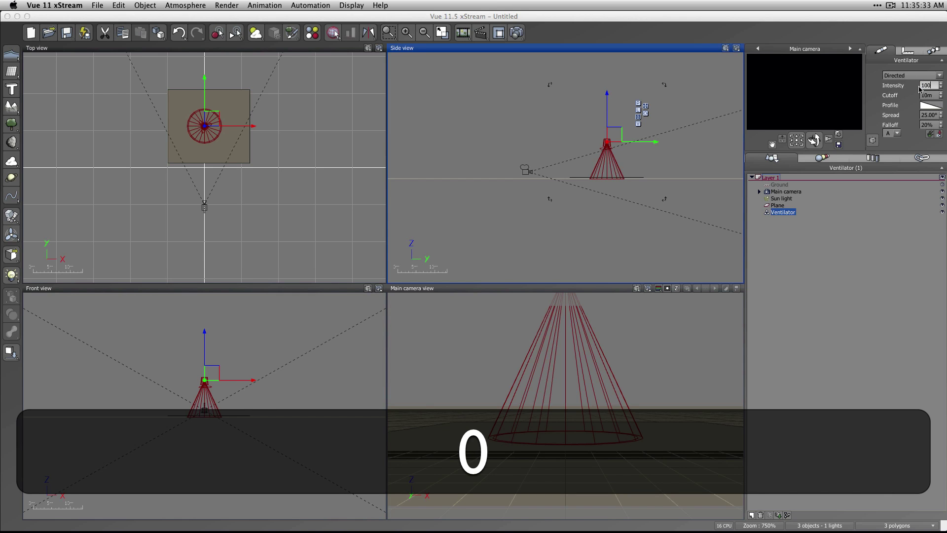
Edit the plane's material and change its type to EcoSystem/Particles.
{"action": "left_click", "coordinate": [532, 120]}
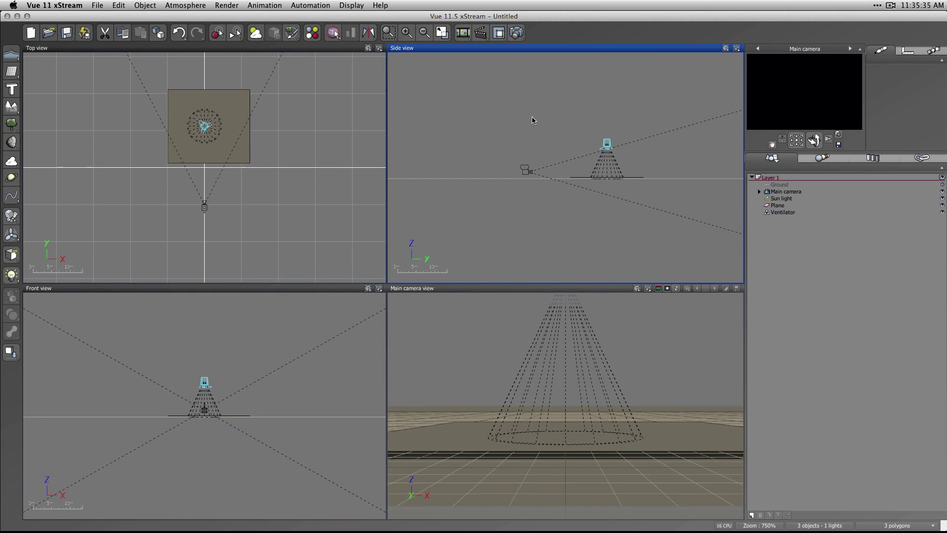
{"action": "left_click", "coordinate": [597, 146]}
{"action": "left_click", "coordinate": [796, 239]}
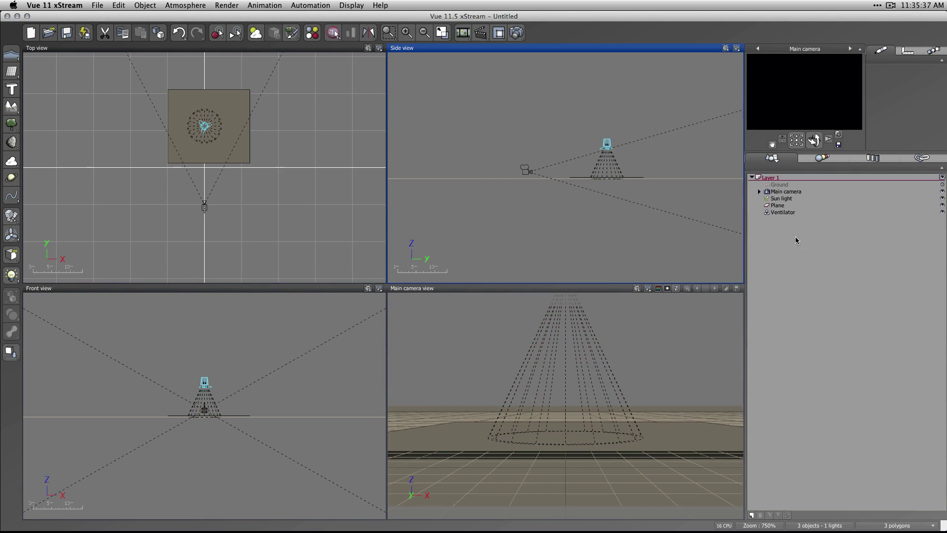
{"action": "left_click", "coordinate": [777, 205]}
{"action": "right_click", "coordinate": [895, 91]}
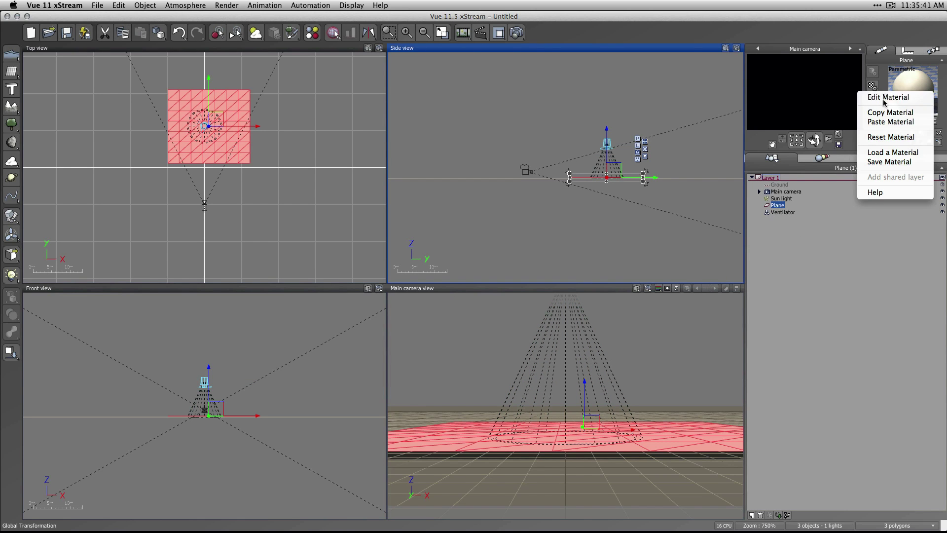
{"action": "left_click", "coordinate": [887, 97]}
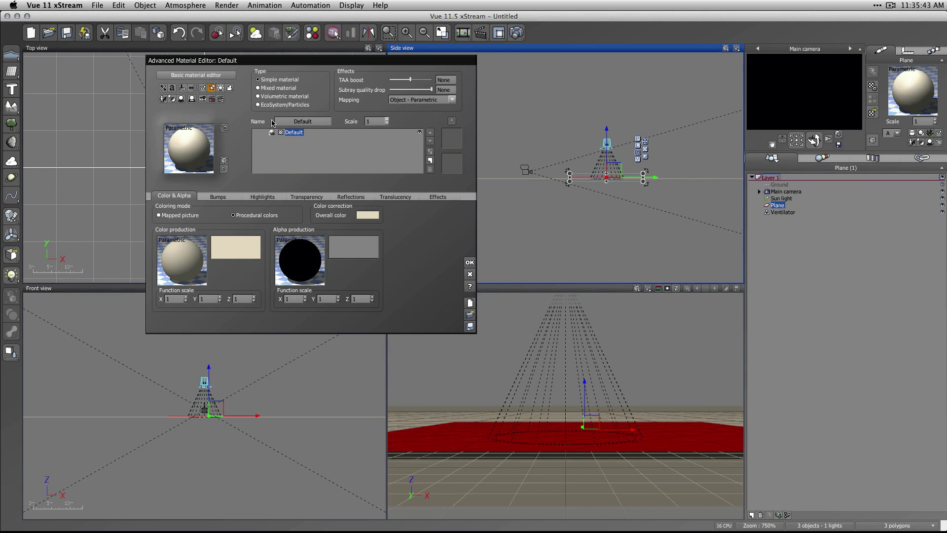
{"action": "left_click", "coordinate": [278, 106]}
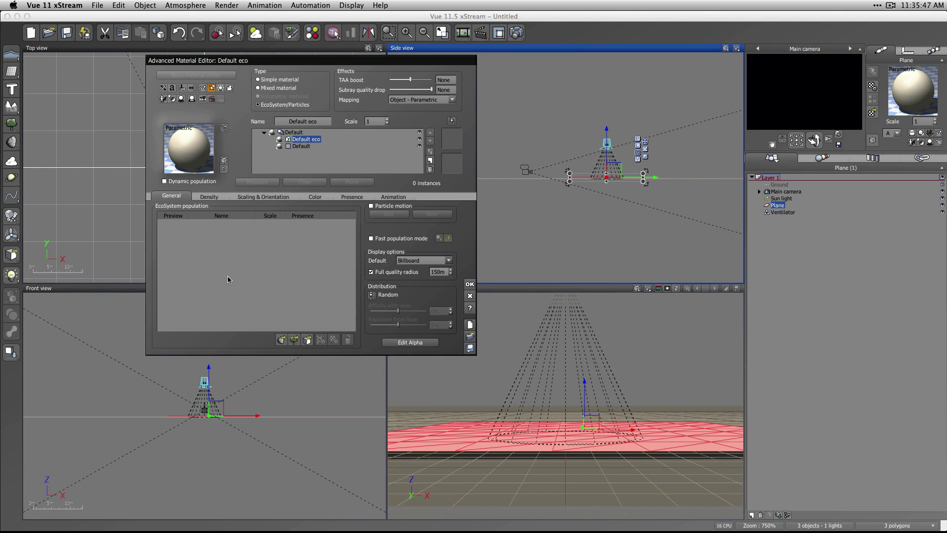
Populate the plane's EcoSystem with the Dry Weeds plant from the Grasses - Plants collection.
{"action": "double_click", "coordinate": [209, 297]}
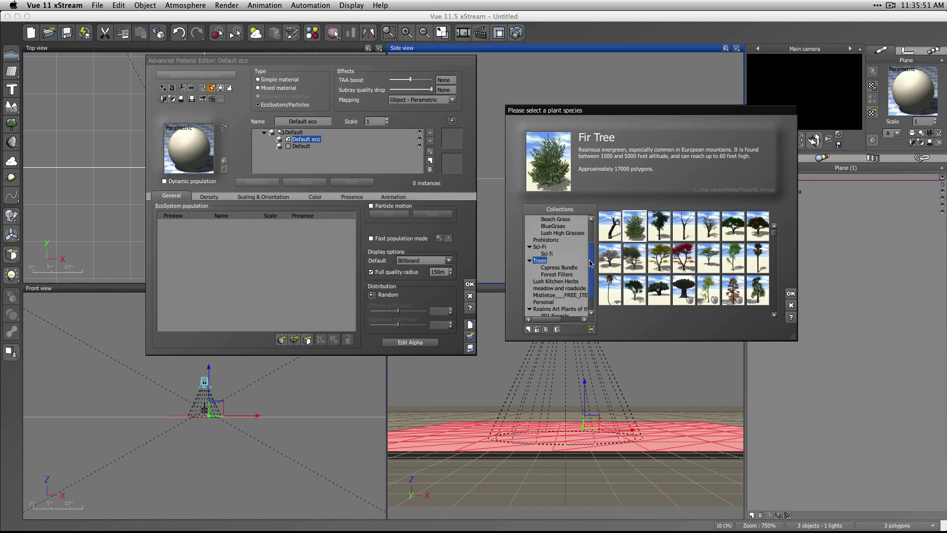
{"action": "left_click_drag", "start_coordinate": [591, 277], "coordinate": [591, 239]}
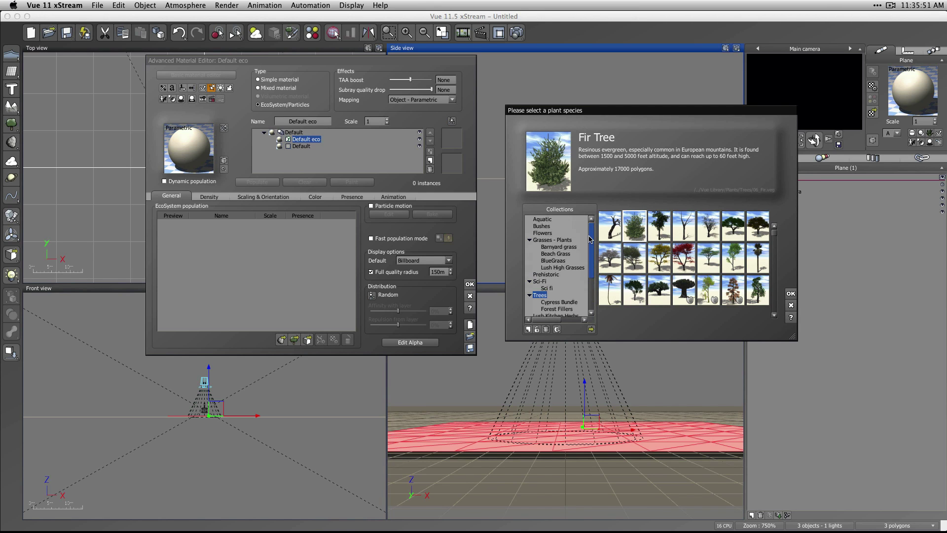
{"action": "left_click", "coordinate": [561, 262]}
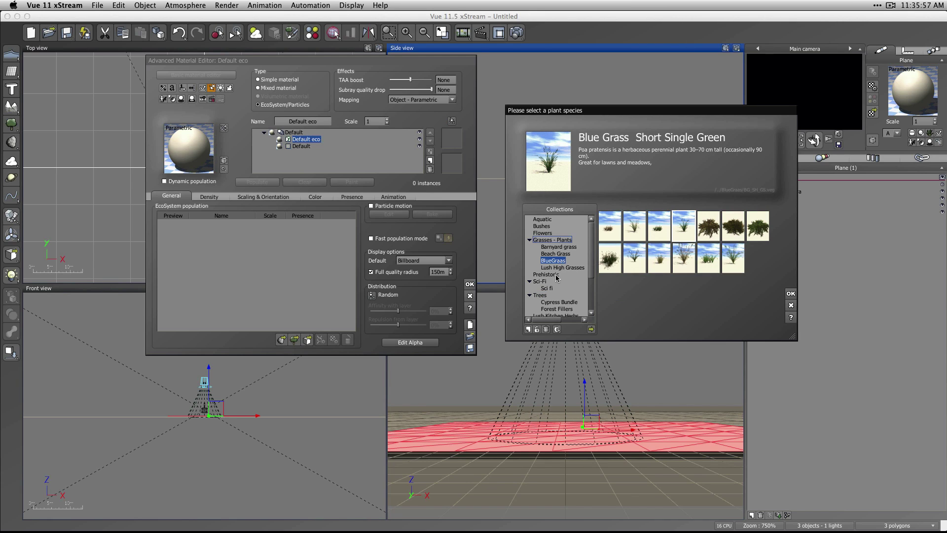
{"action": "left_click", "coordinate": [554, 240]}
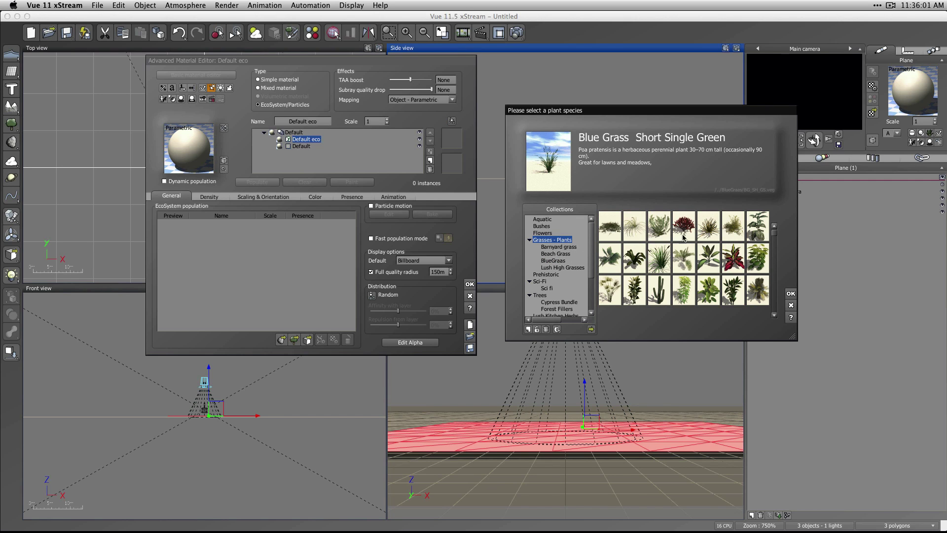
{"action": "left_click", "coordinate": [733, 231]}
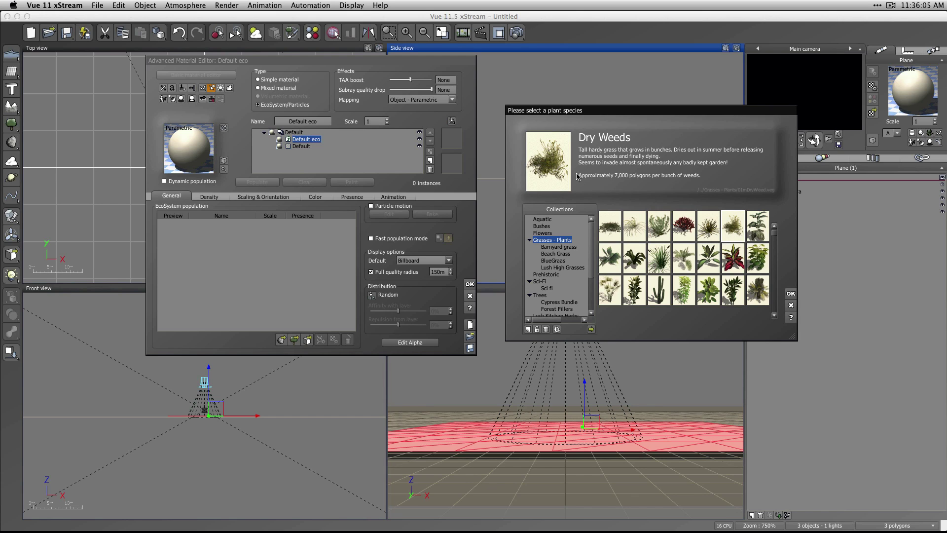
{"action": "left_click", "coordinate": [790, 294]}
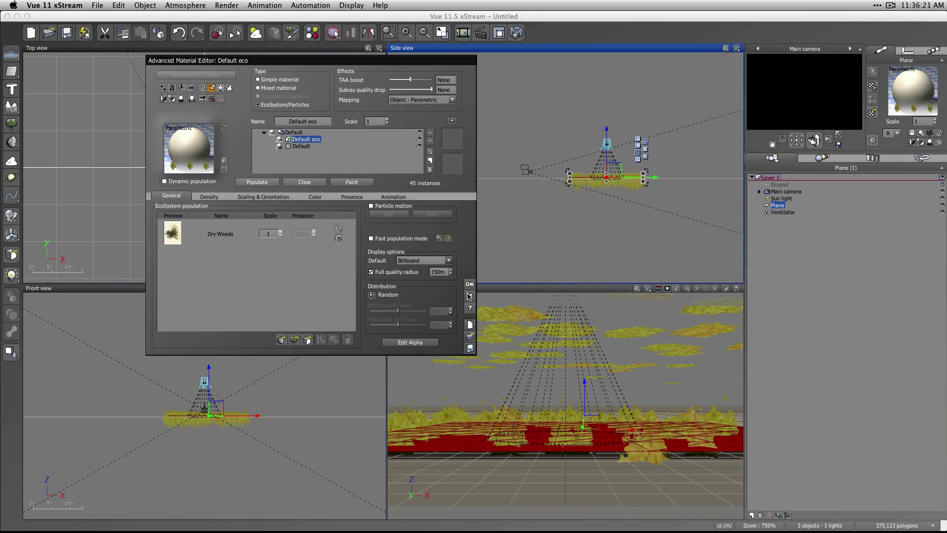
Remove the Dry Weeds from the EcoSystem population.
{"action": "left_click", "coordinate": [243, 283]}
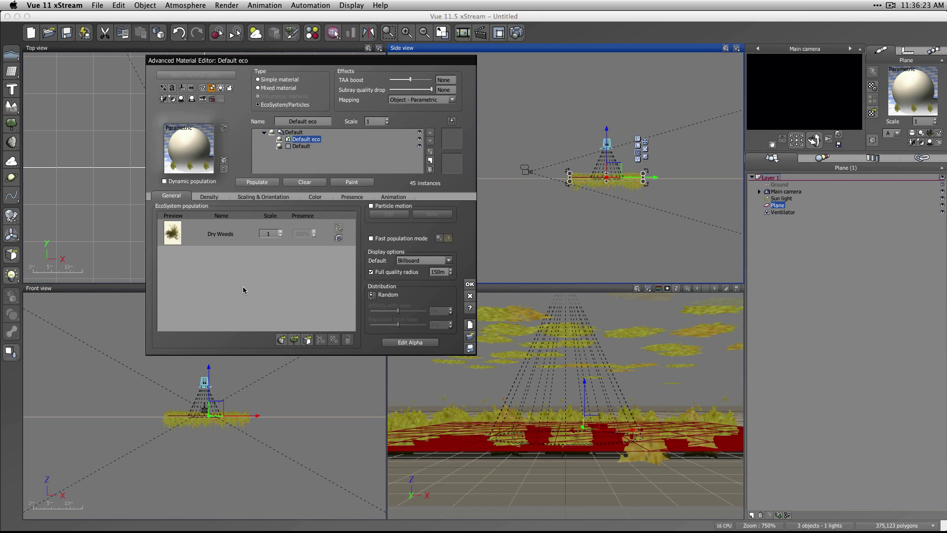
{"action": "left_click", "coordinate": [261, 235]}
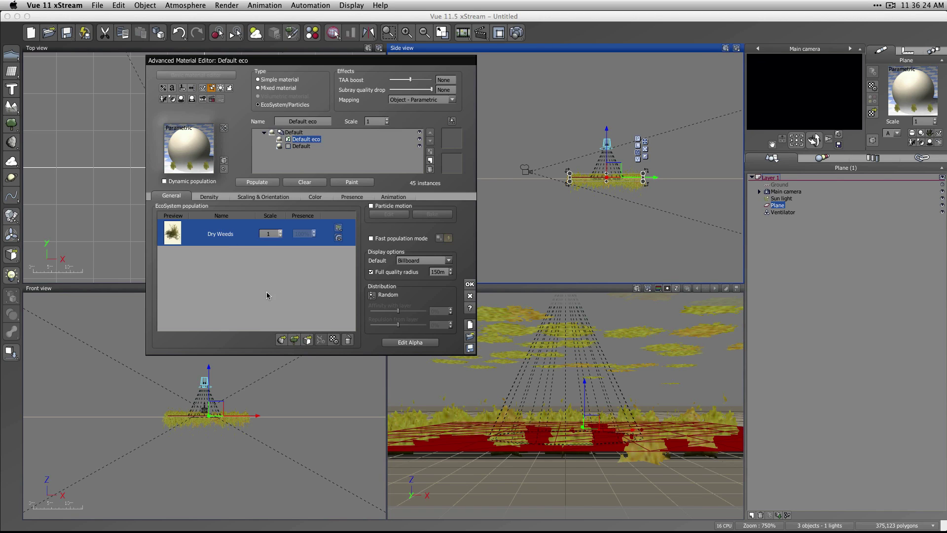
{"action": "left_click", "coordinate": [348, 340]}
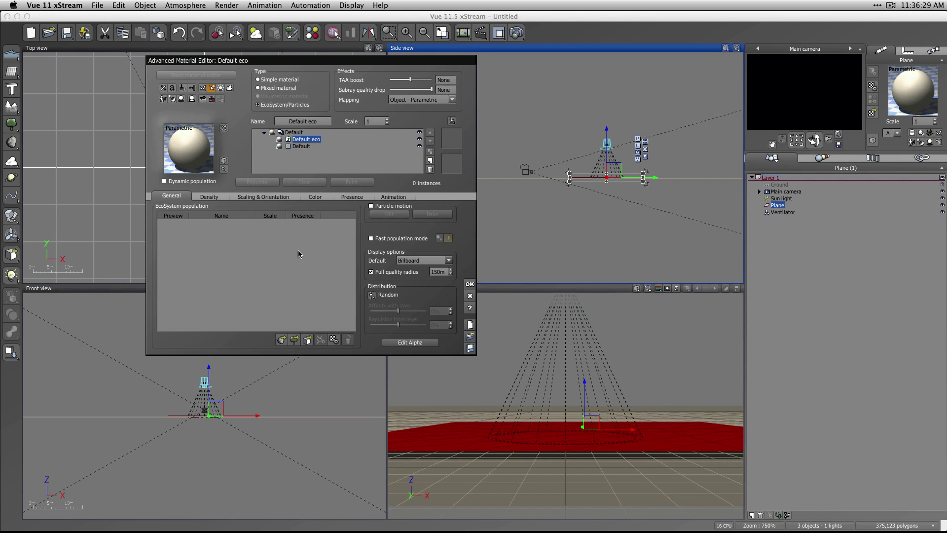
Add the Alocasia species from the Grasses - Plants collection to the plane's EcoSystem population.
{"action": "double_click", "coordinate": [335, 236]}
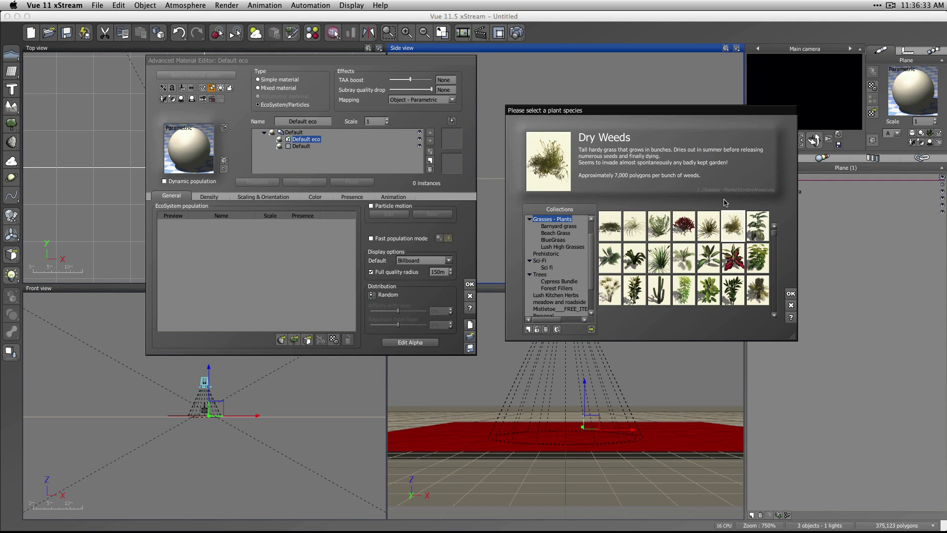
{"action": "left_click", "coordinate": [656, 232]}
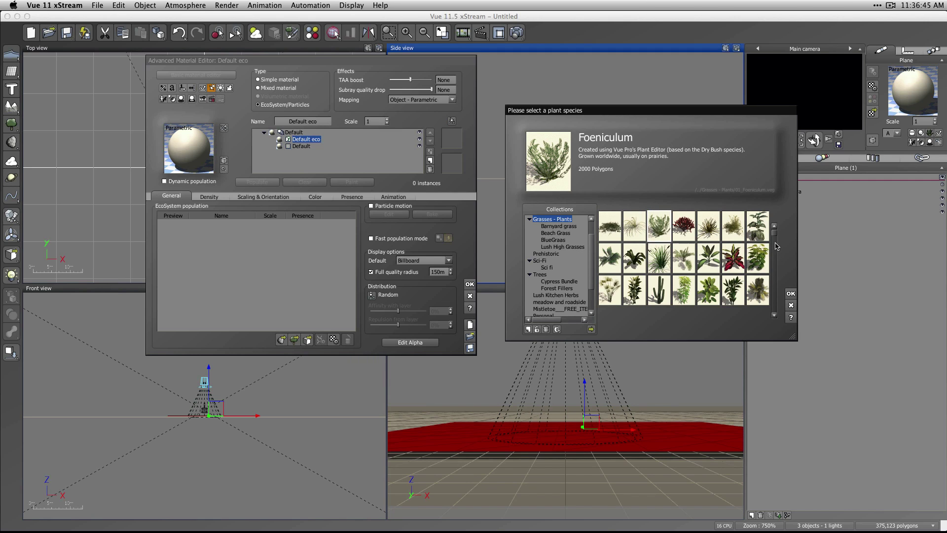
{"action": "left_click", "coordinate": [757, 225]}
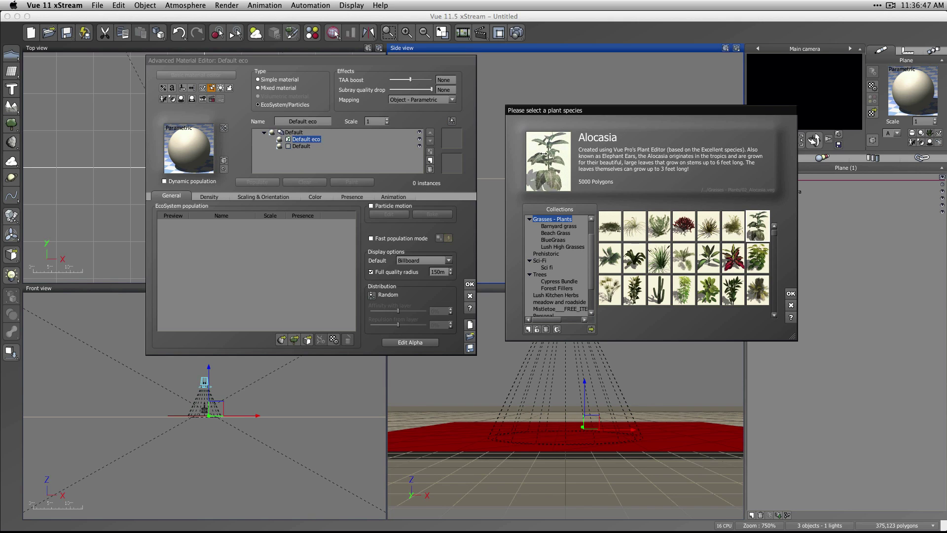
{"action": "left_click", "coordinate": [790, 293]}
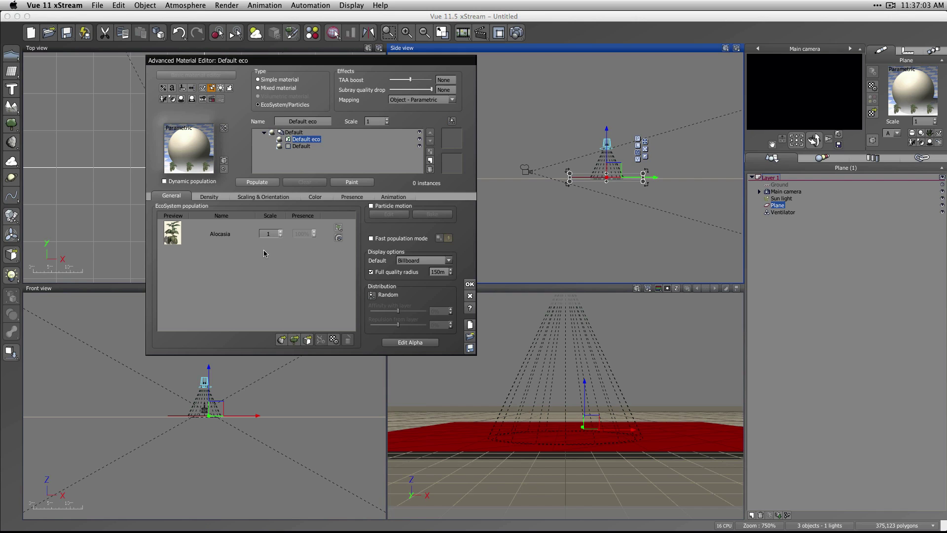
Populate the plane with Alocasia plants and accept the EcoSystem material.
{"action": "left_click", "coordinate": [178, 244]}
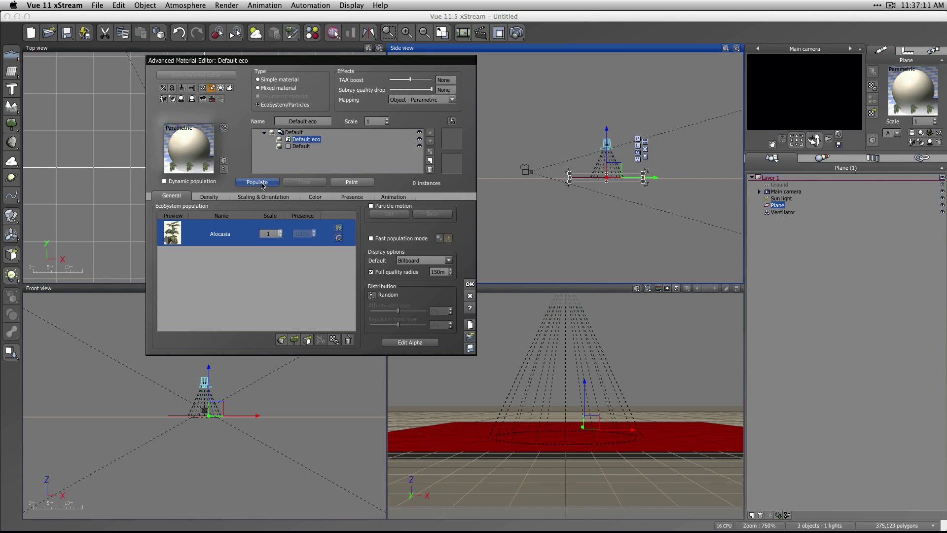
{"action": "left_click", "coordinate": [258, 182]}
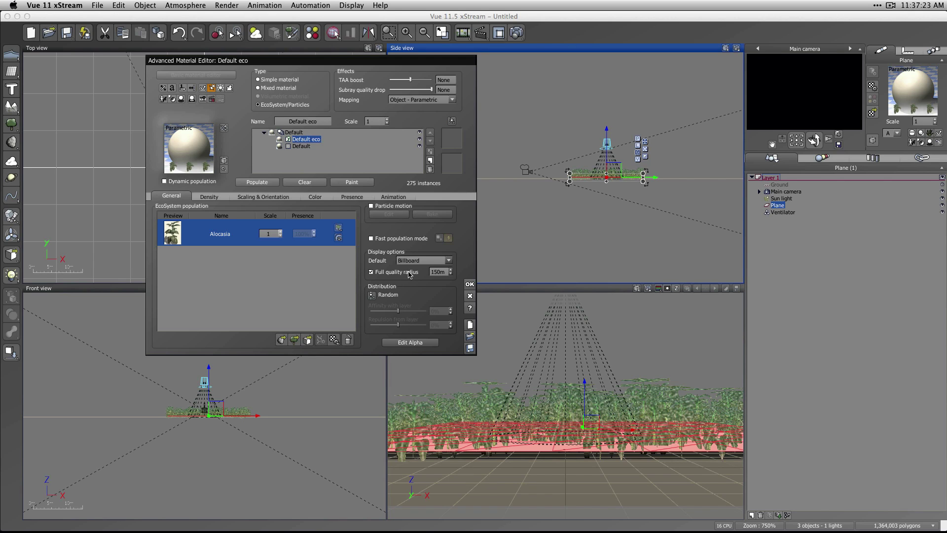
{"action": "left_click", "coordinate": [293, 288]}
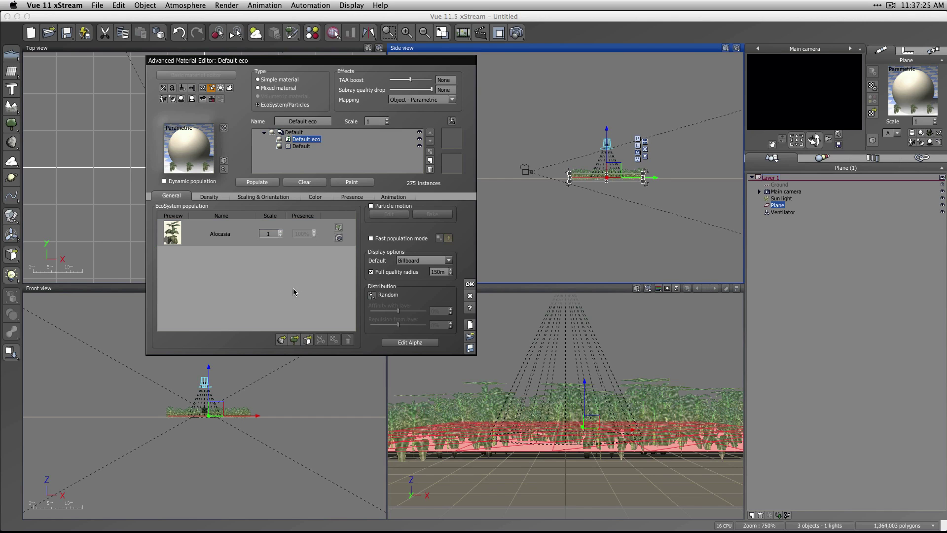
{"action": "left_click", "coordinate": [193, 242]}
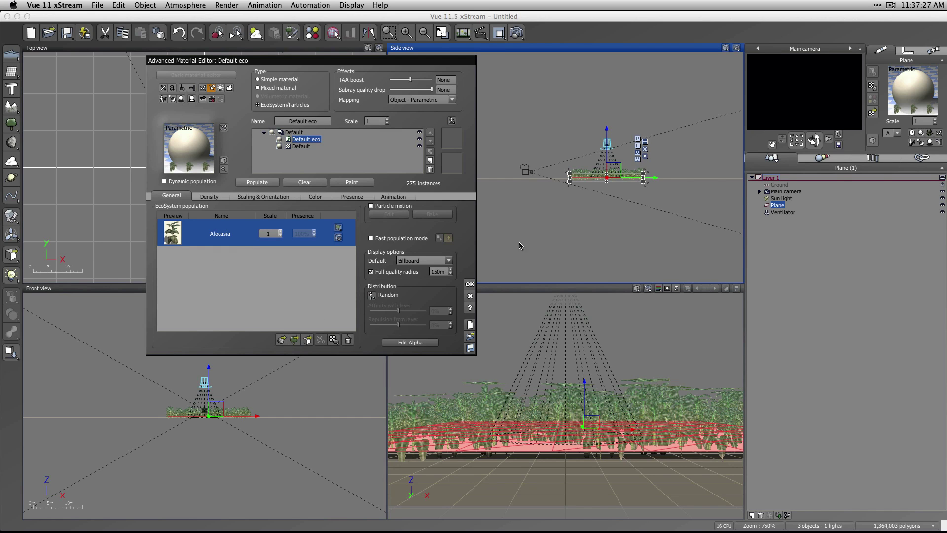
{"action": "left_click", "coordinate": [470, 284]}
Orbit the main camera upward to look down on the planted plane and refresh its preview render.
{"action": "left_click_drag", "start_coordinate": [814, 141], "coordinate": [813, 163]}
{"action": "right_click", "coordinate": [829, 102]}
{"action": "left_click", "coordinate": [847, 114]}
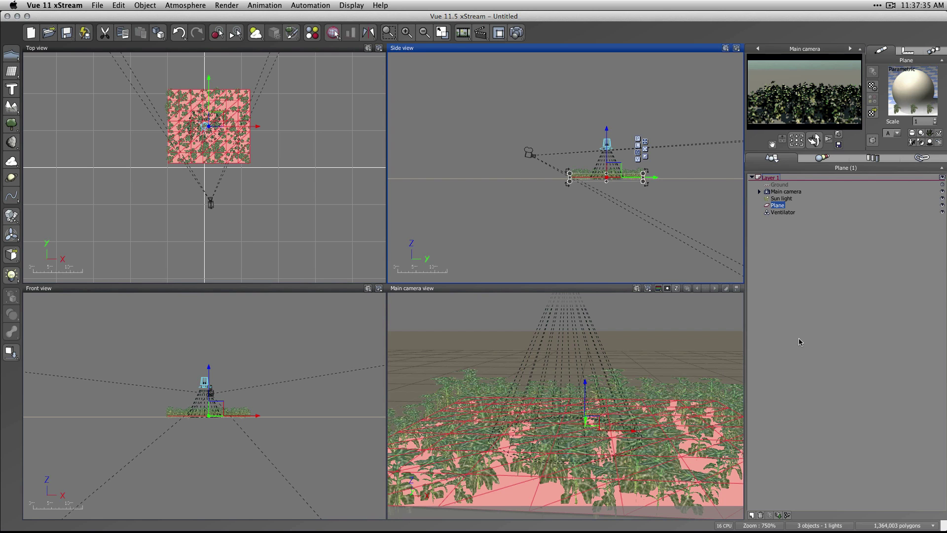
Display the animation timeline, dismiss the setup wizard and set the animation end at 4 seconds 21 frames.
{"action": "left_click", "coordinate": [481, 33]}
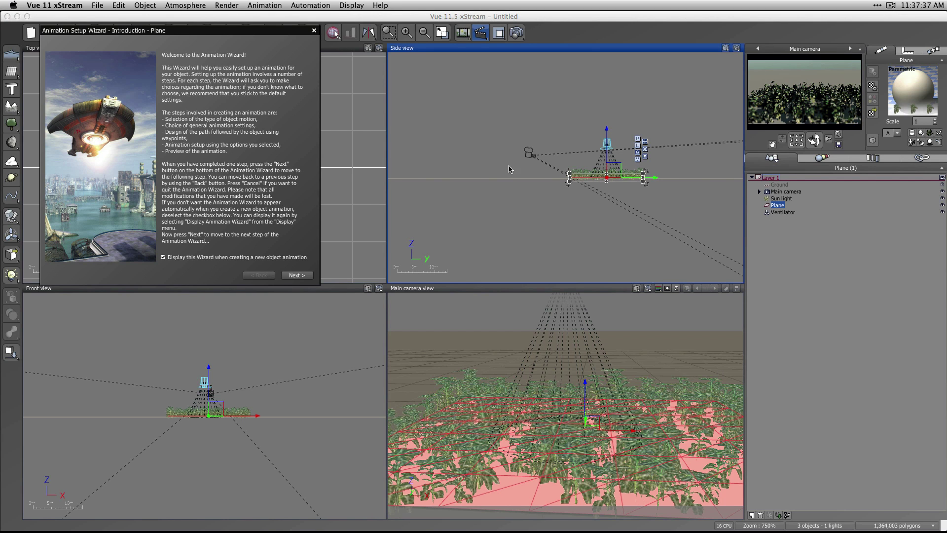
{"action": "left_click", "coordinate": [314, 30]}
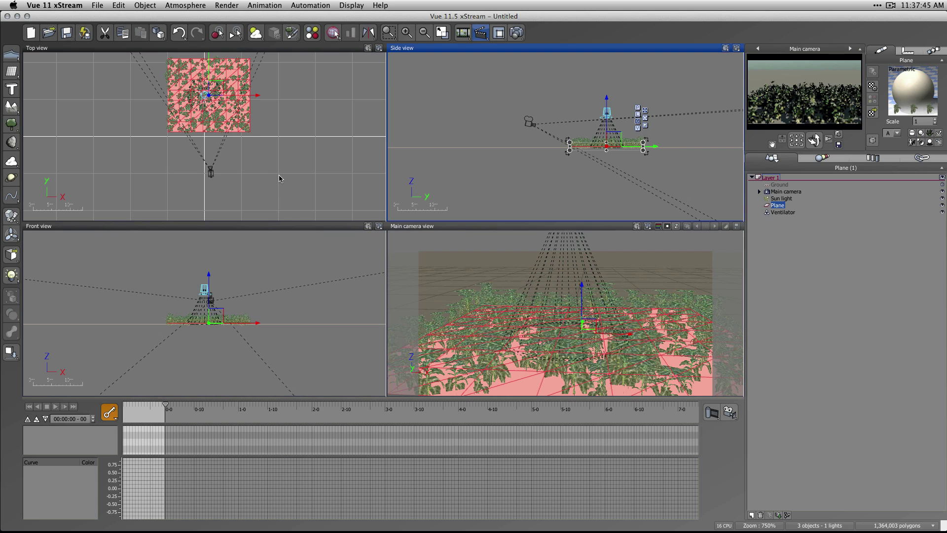
{"action": "left_click", "coordinate": [210, 172]}
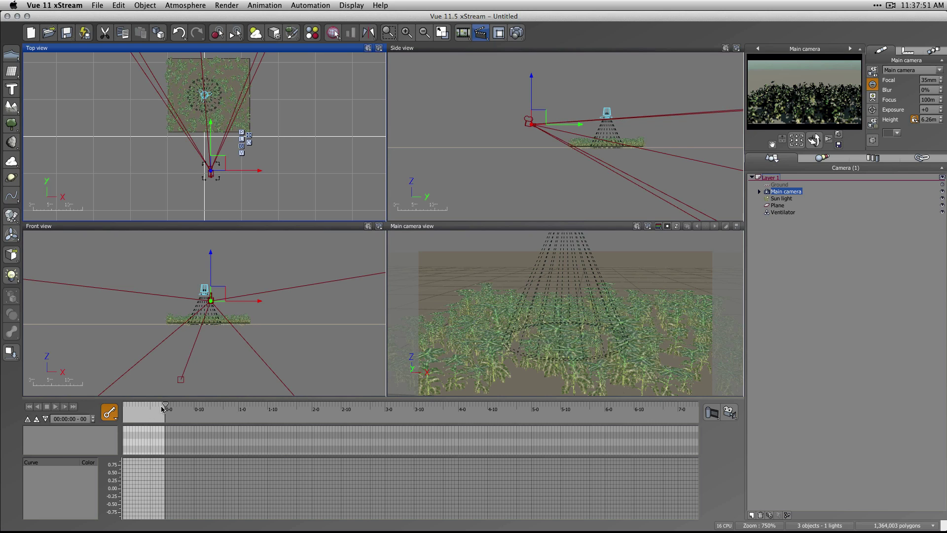
{"action": "right_click", "coordinate": [440, 414]}
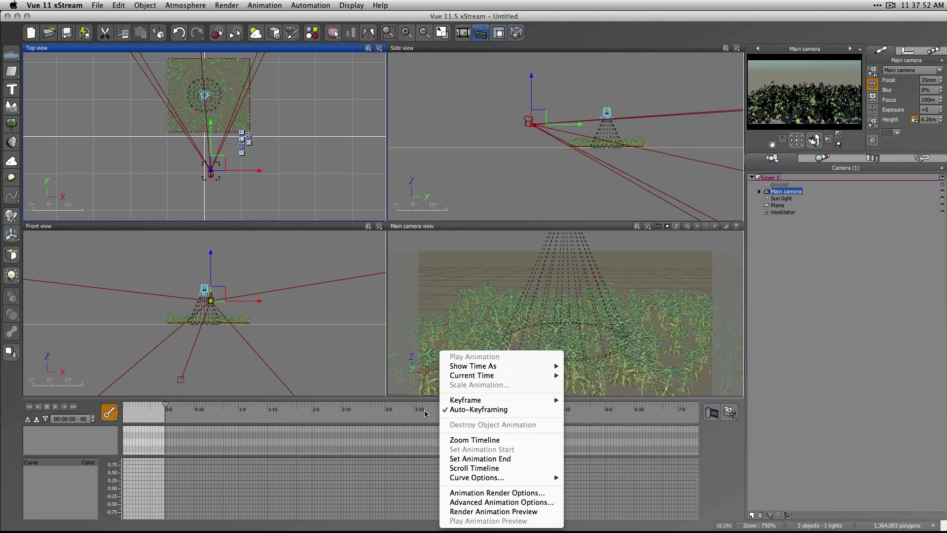
{"action": "left_click", "coordinate": [521, 462]}
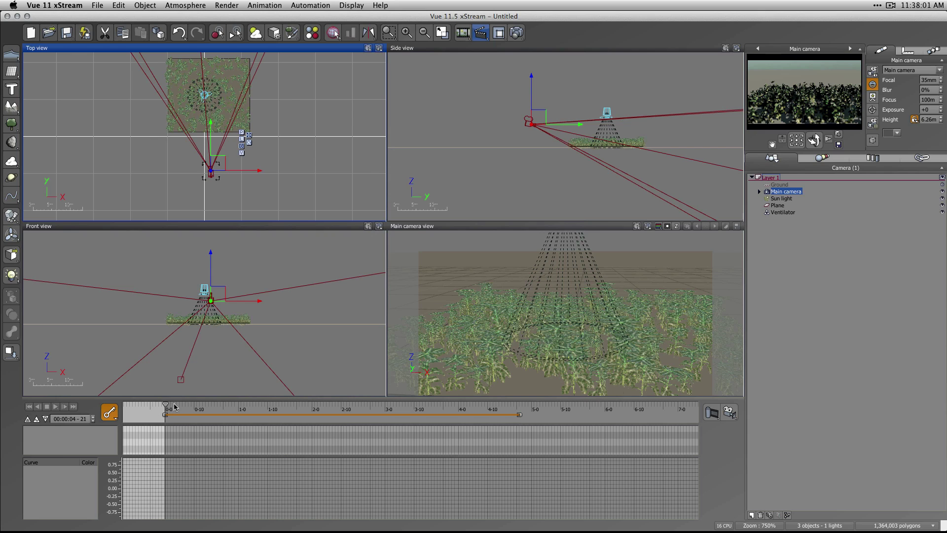
Play back the animation with the main camera selected and stop it partway through.
{"action": "left_click", "coordinate": [271, 160]}
{"action": "left_click", "coordinate": [211, 172]}
{"action": "left_click", "coordinate": [56, 408]}
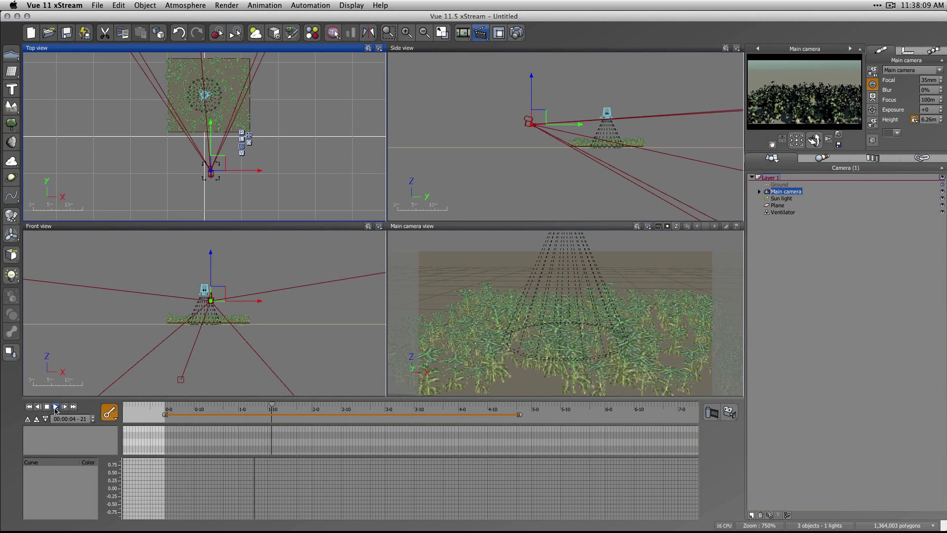
{"action": "left_click", "coordinate": [48, 406]}
Keyframe the ventilator over the plane's left edge at 2 seconds 15 frames, and shift that keyframe to the animation's end.
{"action": "left_click", "coordinate": [542, 165]}
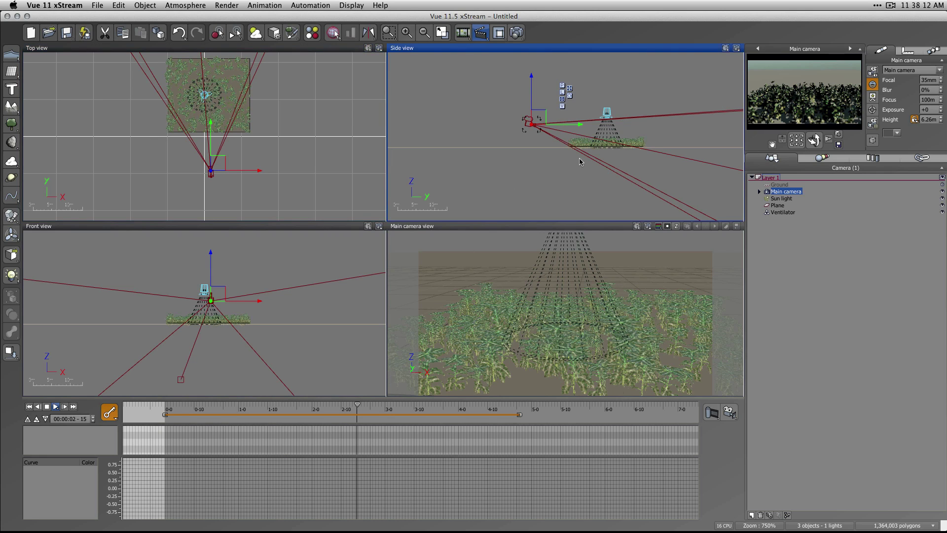
{"action": "left_click", "coordinate": [608, 112]}
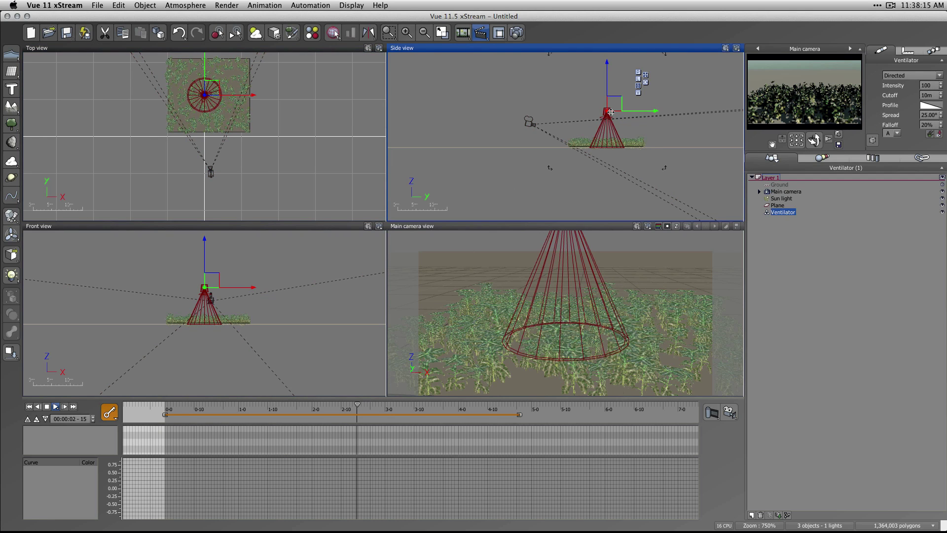
{"action": "mouse_move", "coordinate": [212, 90]}
{"action": "left_mouse_down"}
{"action": "mouse_move", "coordinate": [174, 91]}
{"action": "mouse_move", "coordinate": [205, 96]}
{"action": "left_mouse_up"}
{"action": "left_click", "coordinate": [286, 112]}
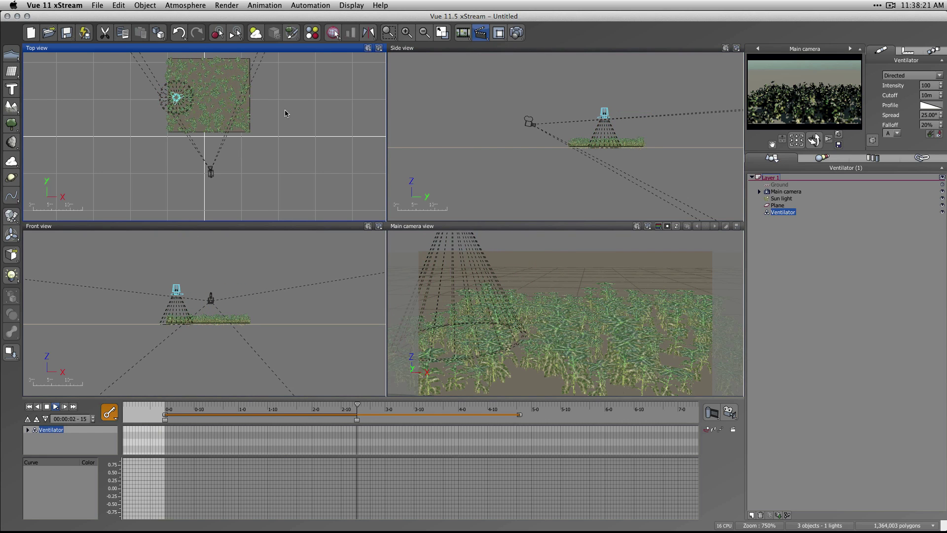
{"action": "left_click", "coordinate": [183, 100]}
{"action": "key", "text": "ctrl+z"}
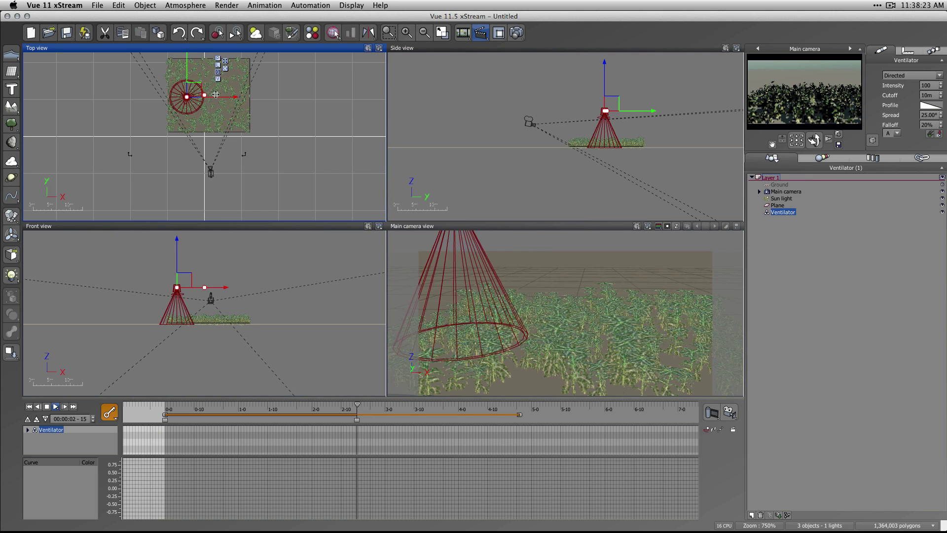
{"action": "left_click_drag", "start_coordinate": [204, 95], "coordinate": [206, 94]}
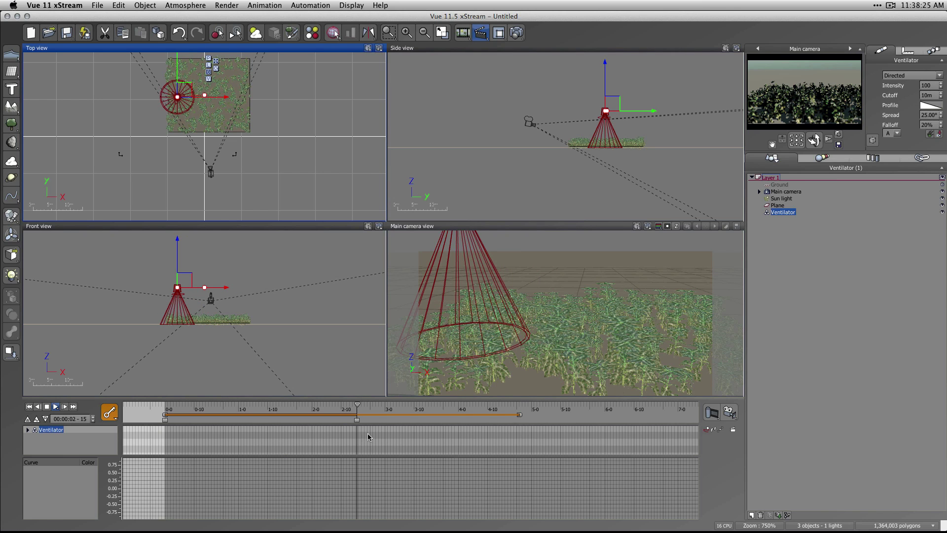
{"action": "left_click_drag", "start_coordinate": [357, 420], "coordinate": [520, 420]}
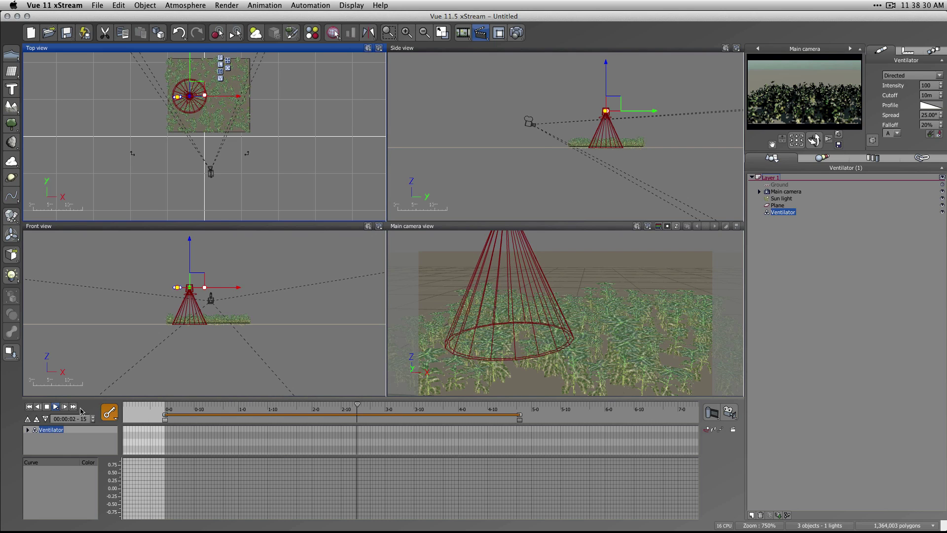
Return to frame 0, move the ventilator over the plane's right edge and deselect it.
{"action": "left_click", "coordinate": [29, 407]}
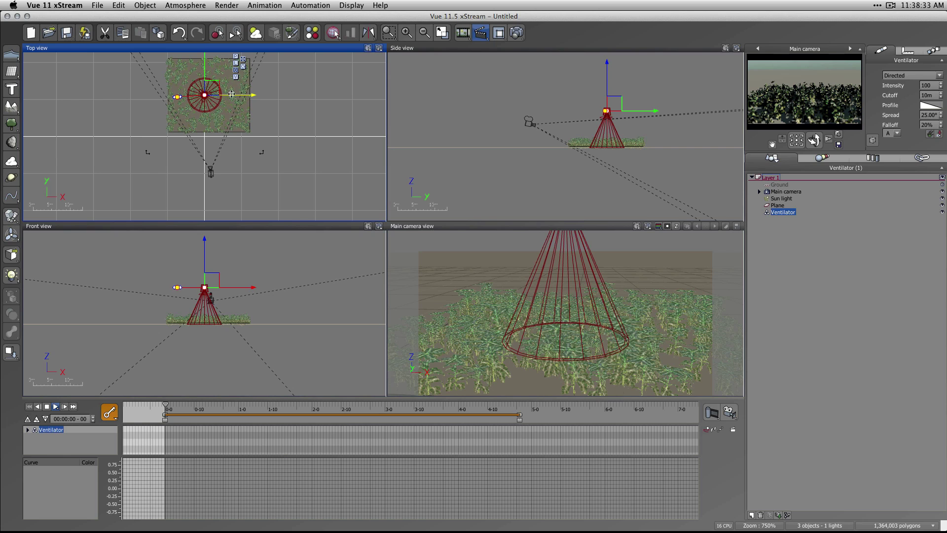
{"action": "left_click_drag", "start_coordinate": [232, 94], "coordinate": [262, 94]}
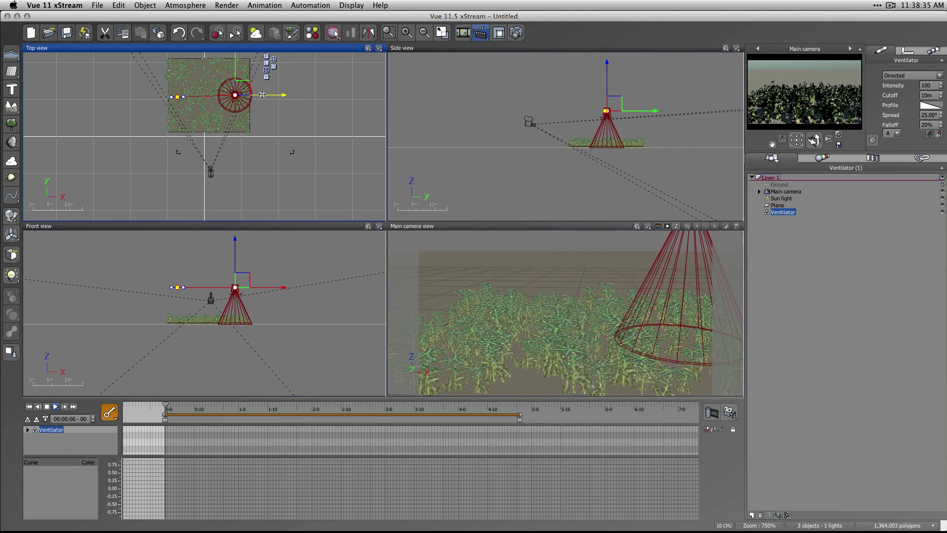
{"action": "left_click", "coordinate": [312, 144]}
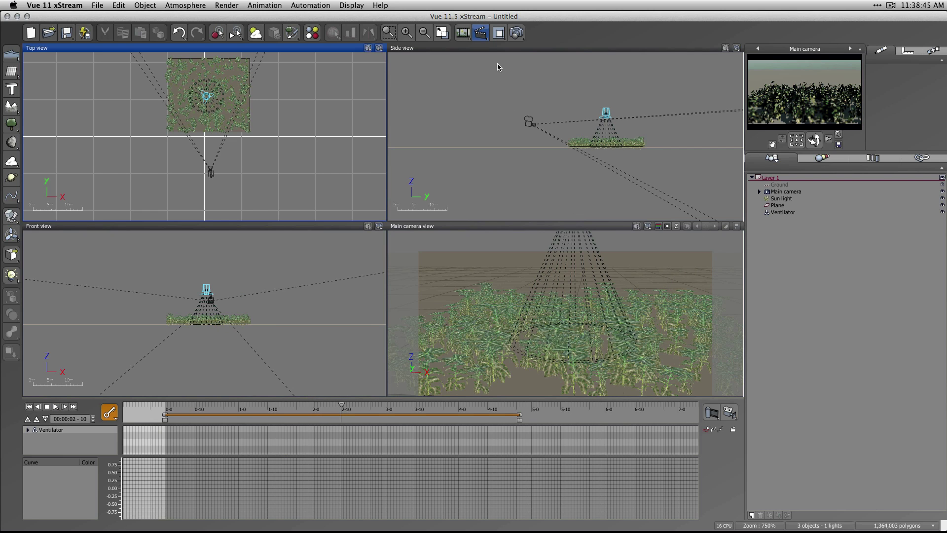
Maximize the main camera view, render the frame at 2 seconds 10 frames and accept the post-render options.
{"action": "double_click", "coordinate": [568, 226]}
{"action": "left_click", "coordinate": [649, 47]}
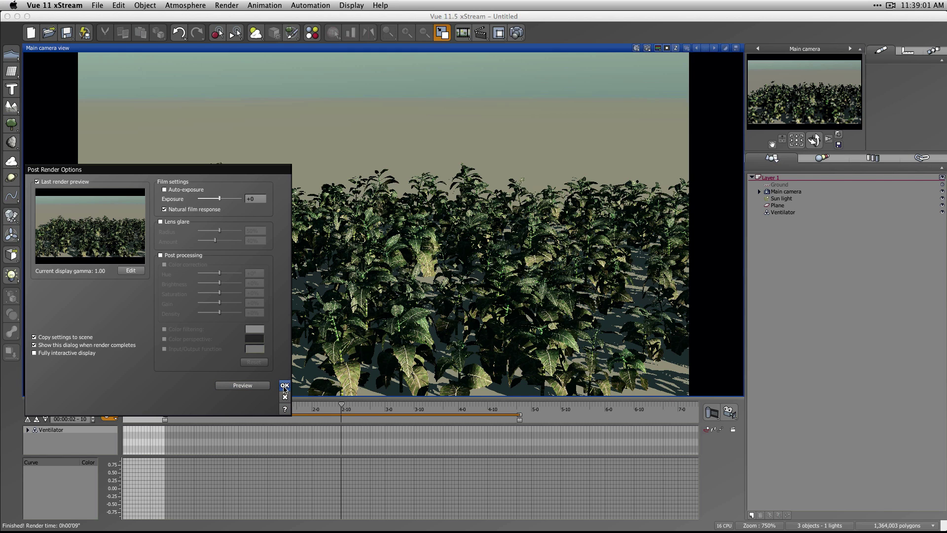
{"action": "left_click", "coordinate": [285, 387]}
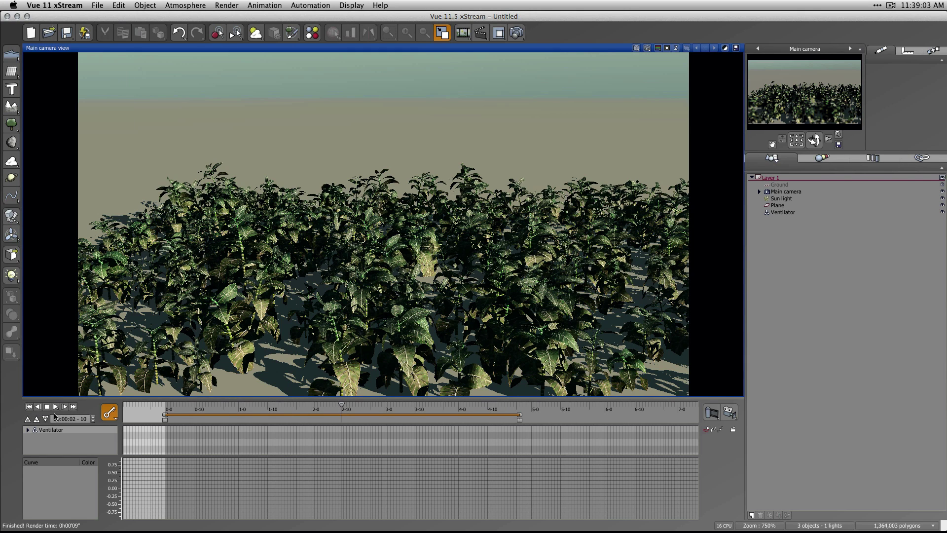
Go back to the animation's first frame, render it in the main camera view and accept the post-render options.
{"action": "left_click", "coordinate": [29, 407]}
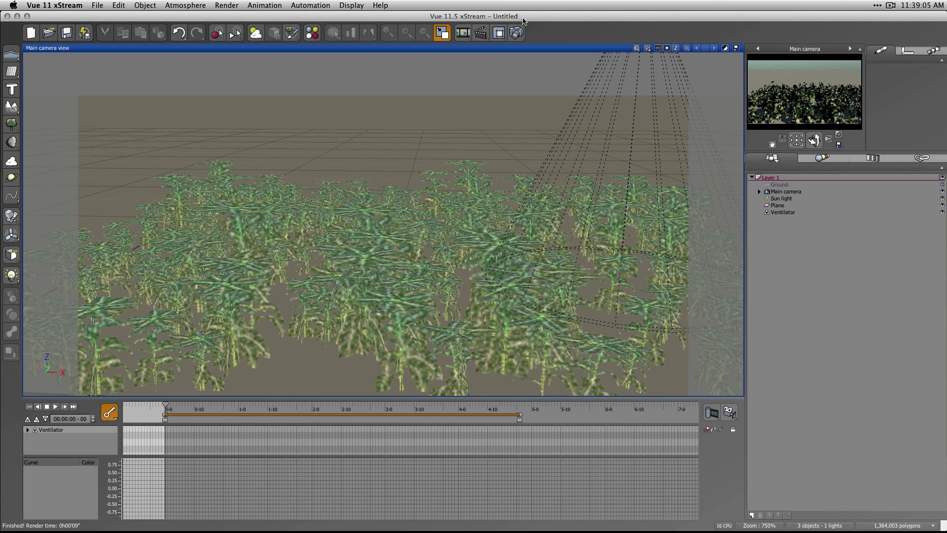
{"action": "left_click", "coordinate": [516, 33]}
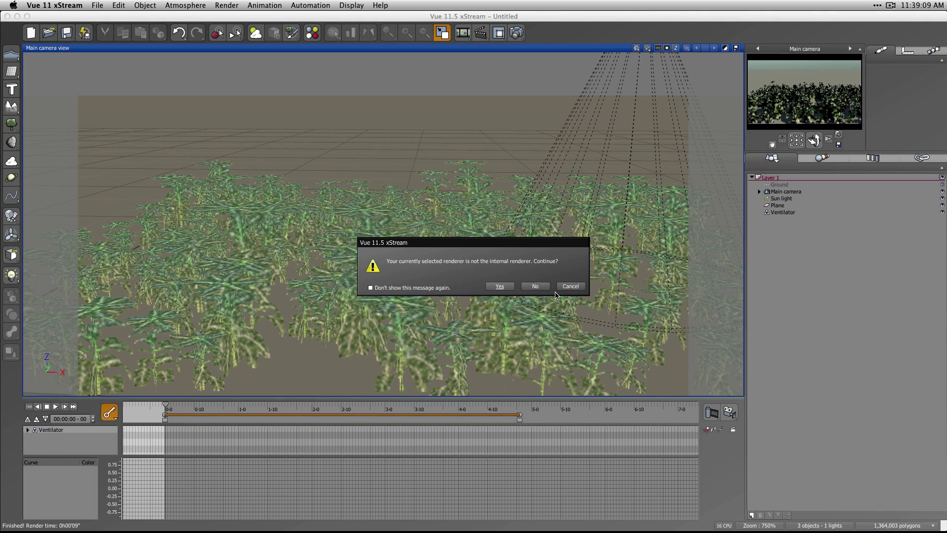
{"action": "left_click", "coordinate": [570, 286]}
{"action": "left_click", "coordinate": [647, 48]}
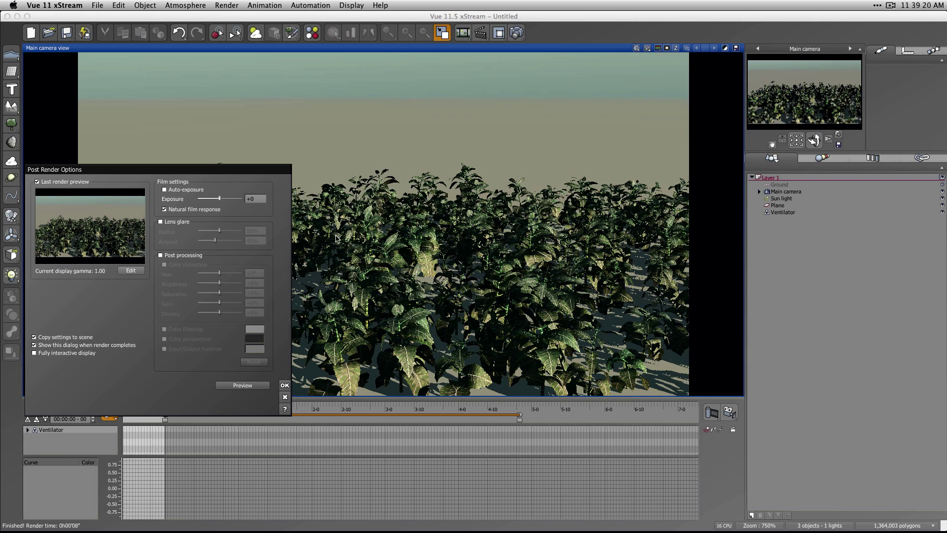
{"action": "left_click", "coordinate": [285, 385]}
Compare the two stacked renders for differences in how the plants bend, and close the render display.
{"action": "left_click", "coordinate": [499, 35]}
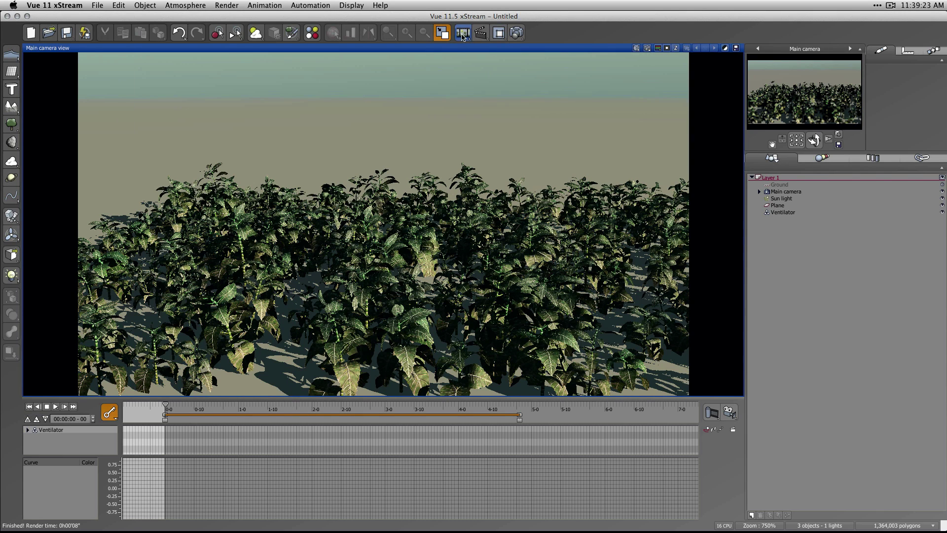
{"action": "left_click", "coordinate": [149, 441]}
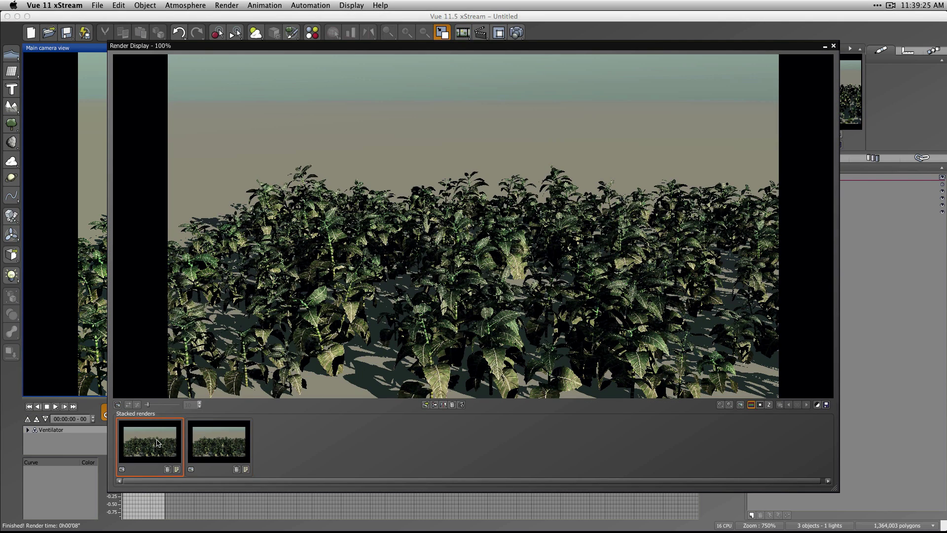
{"action": "left_click", "coordinate": [201, 445]}
{"action": "left_click", "coordinate": [164, 450]}
{"action": "left_click", "coordinate": [200, 451]}
{"action": "left_click", "coordinate": [166, 456]}
{"action": "left_click", "coordinate": [206, 454]}
{"action": "left_click", "coordinate": [170, 455]}
{"action": "left_click", "coordinate": [199, 454]}
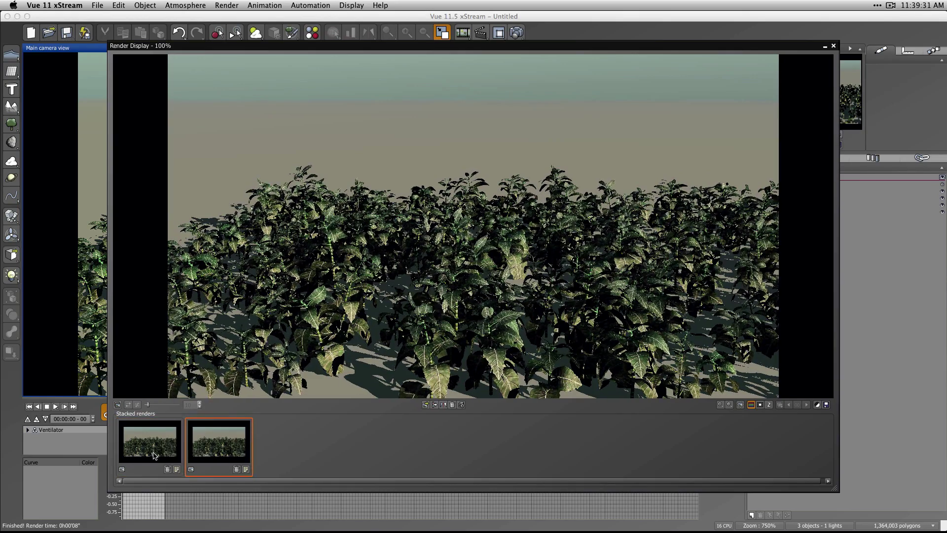
{"action": "left_click", "coordinate": [155, 454]}
{"action": "left_click", "coordinate": [199, 453]}
{"action": "left_click", "coordinate": [164, 454]}
{"action": "left_click", "coordinate": [191, 454]}
{"action": "left_click", "coordinate": [833, 45]}
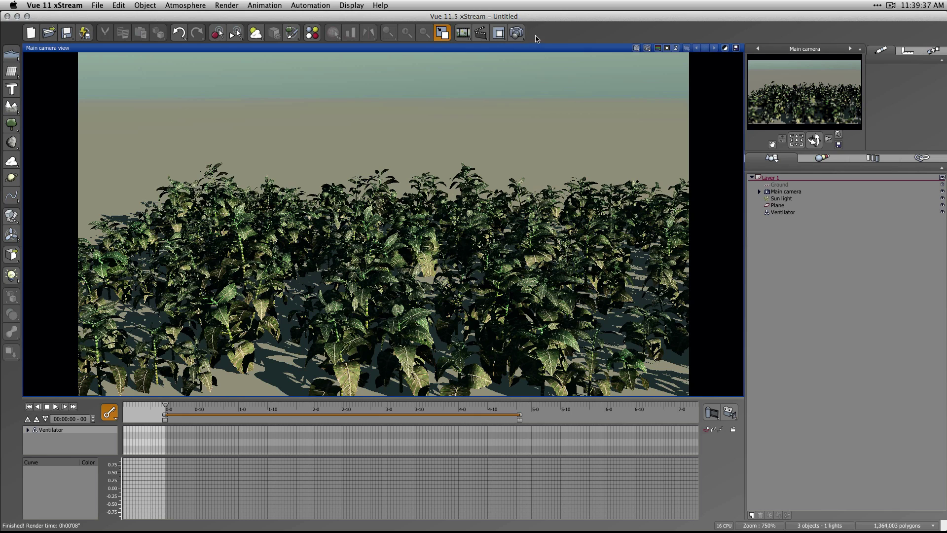
Set the render options to the internal renderer and render to screen without saving to disk, and accept them.
{"action": "left_click", "coordinate": [516, 33]}
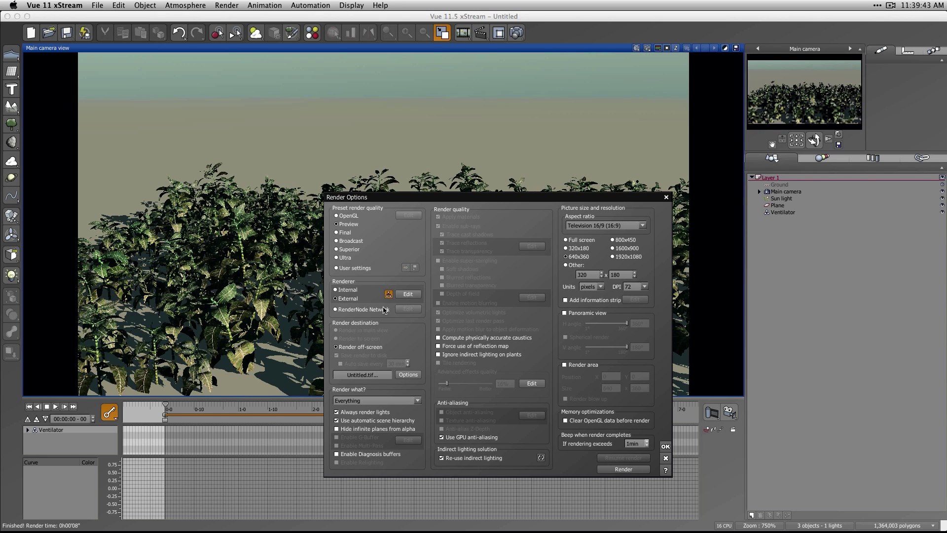
{"action": "left_click", "coordinate": [348, 290]}
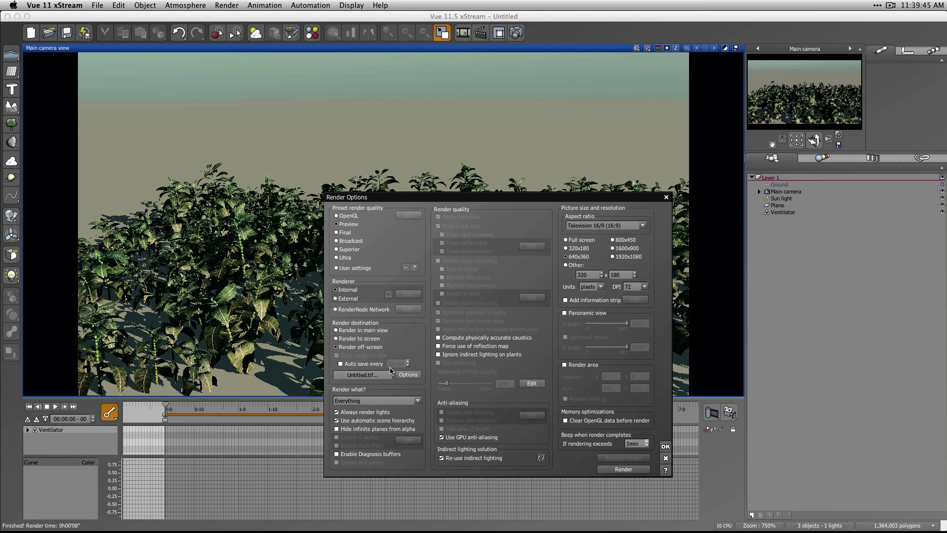
{"action": "left_click", "coordinate": [359, 338]}
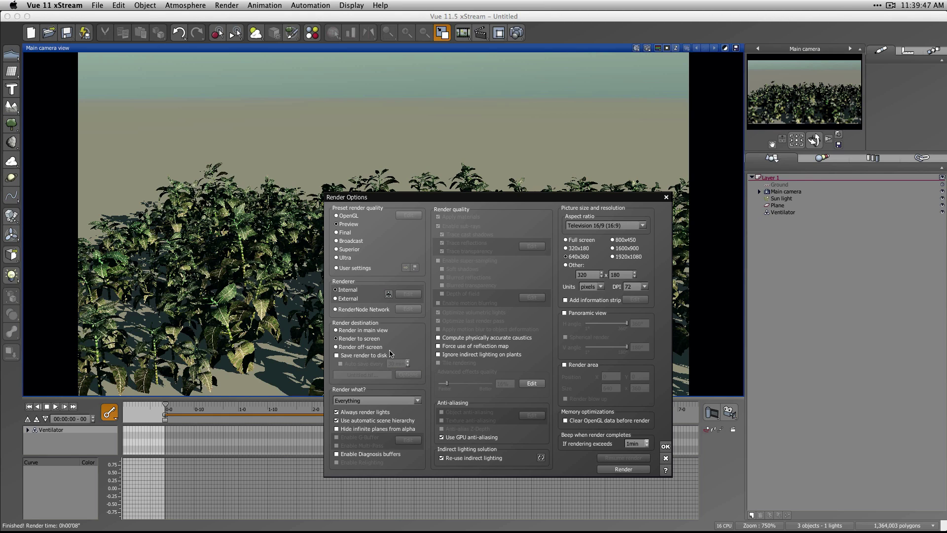
{"action": "left_click", "coordinate": [356, 356]}
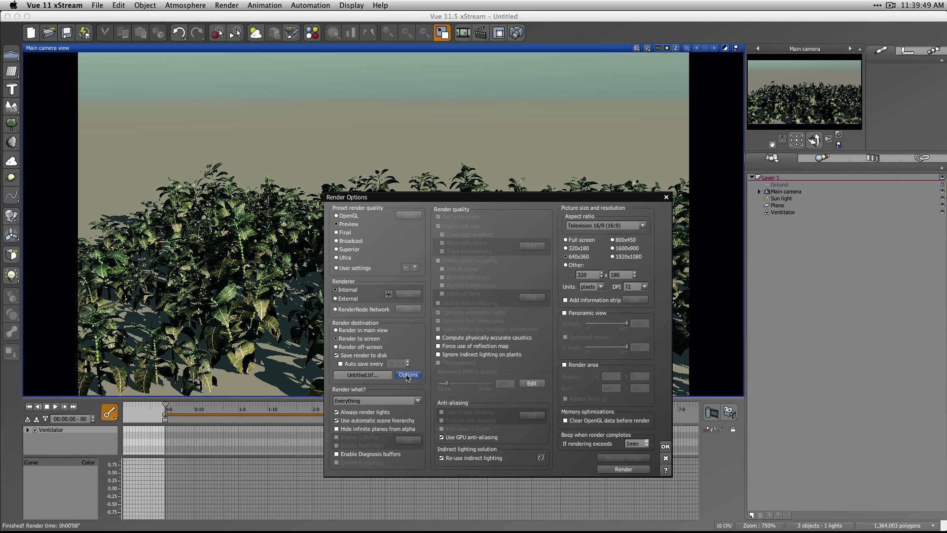
{"action": "left_click", "coordinate": [337, 355]}
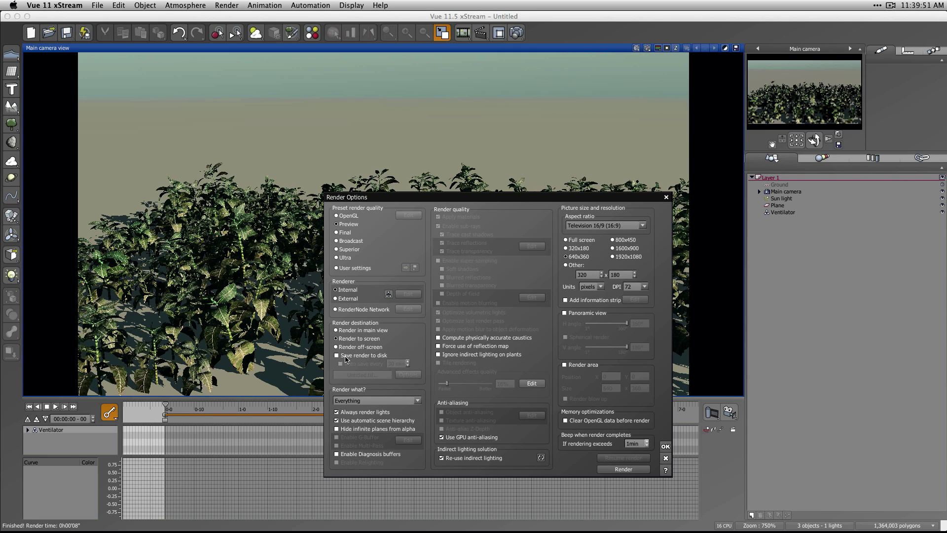
{"action": "left_click", "coordinate": [666, 447]}
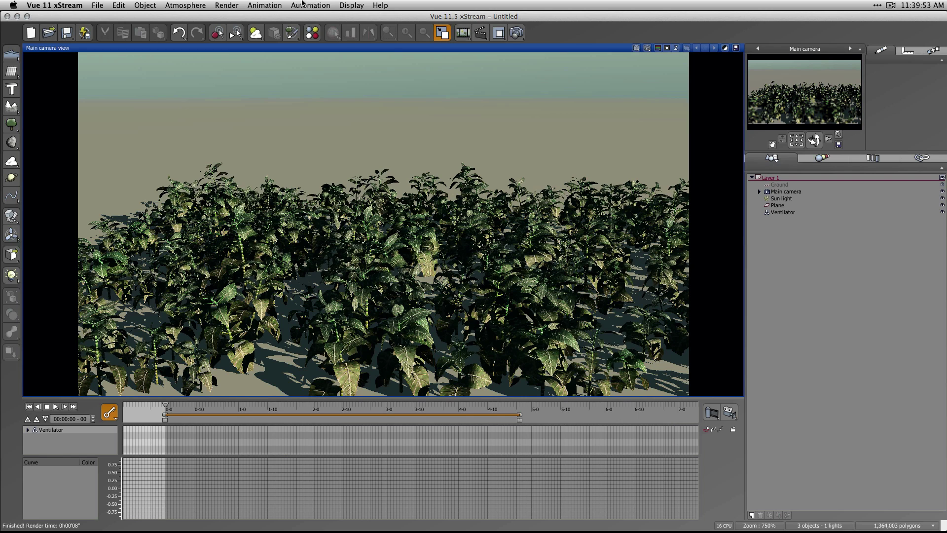
In the animation render options, create a folder named "class 12 test 1" inside RenderBox for the color channel file.
{"action": "left_click", "coordinate": [266, 5]}
{"action": "left_click", "coordinate": [306, 214]}
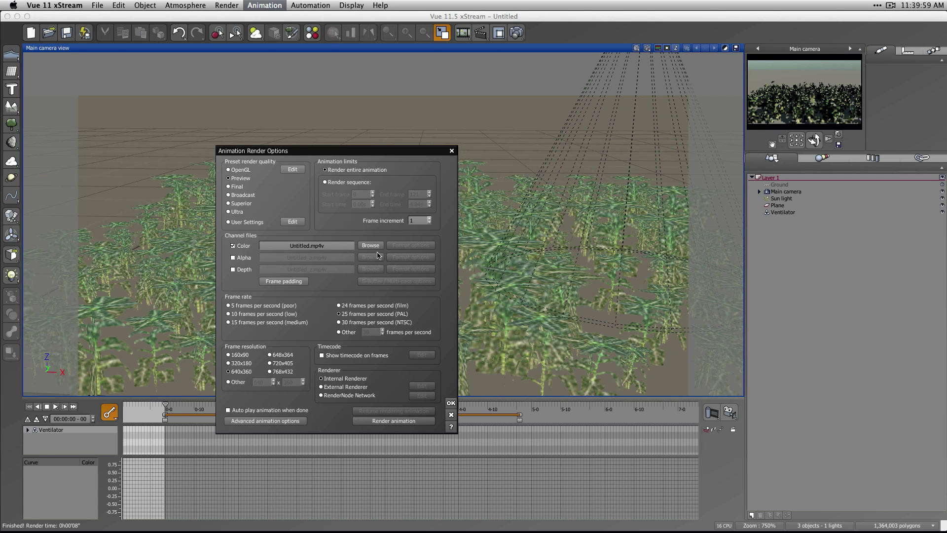
{"action": "left_click", "coordinate": [370, 246]}
{"action": "left_click", "coordinate": [469, 115]}
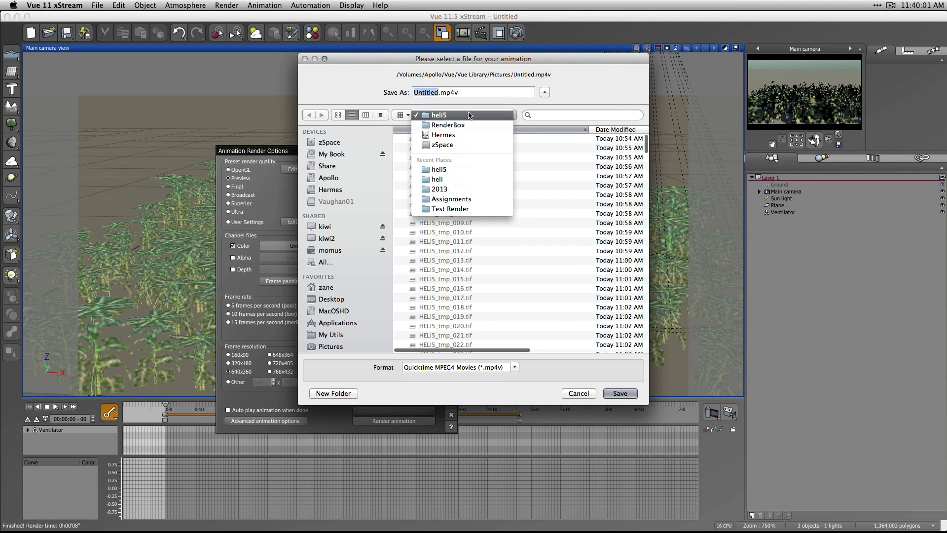
{"action": "left_click", "coordinate": [459, 124]}
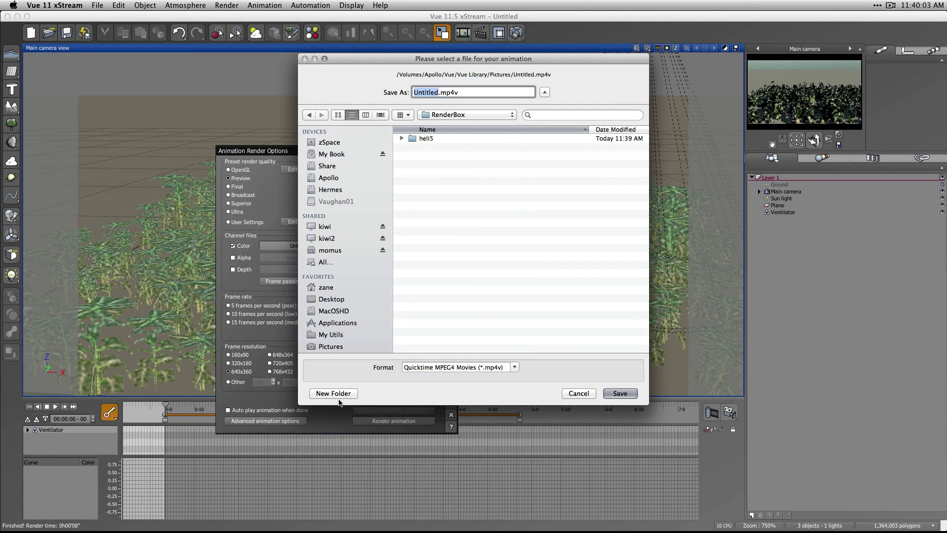
{"action": "left_click", "coordinate": [334, 393]}
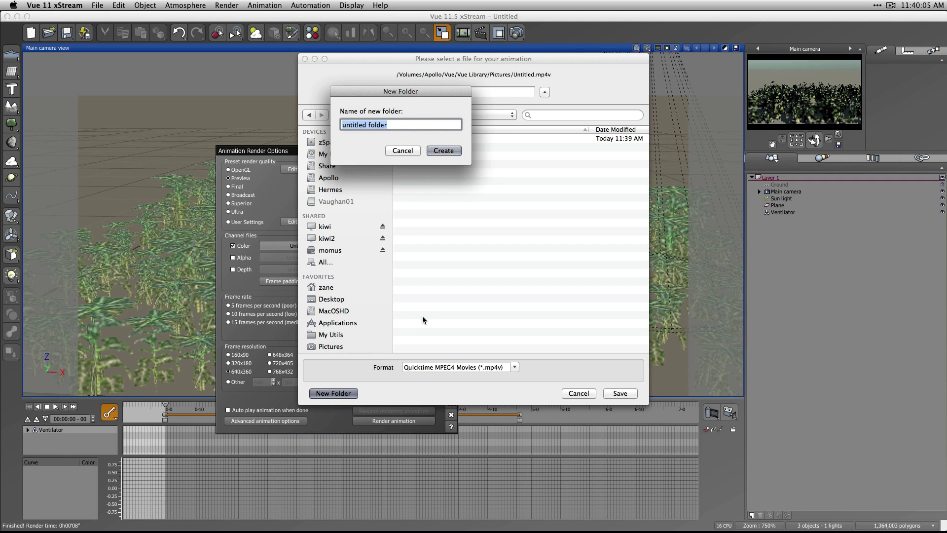
{"action": "type", "text": "cla"}
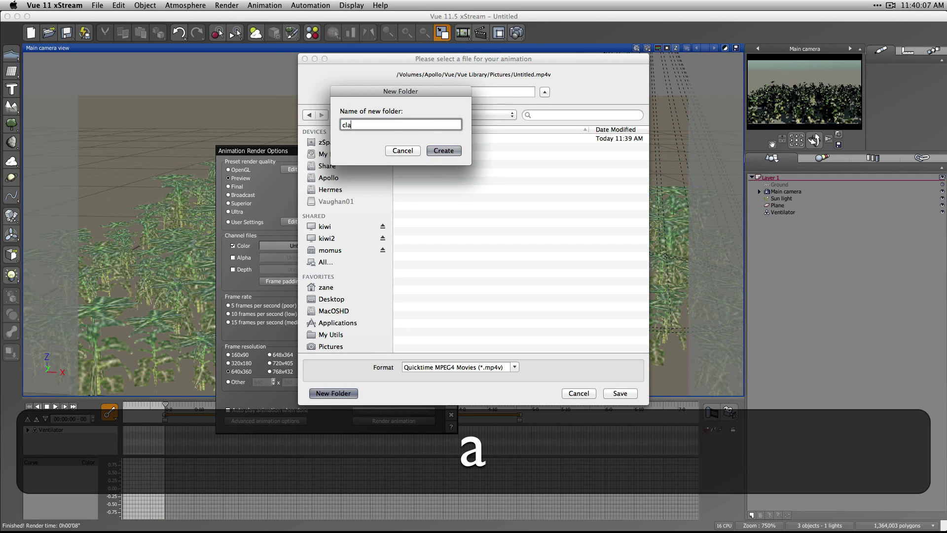
{"action": "type", "text": "ss 12 test 1"}
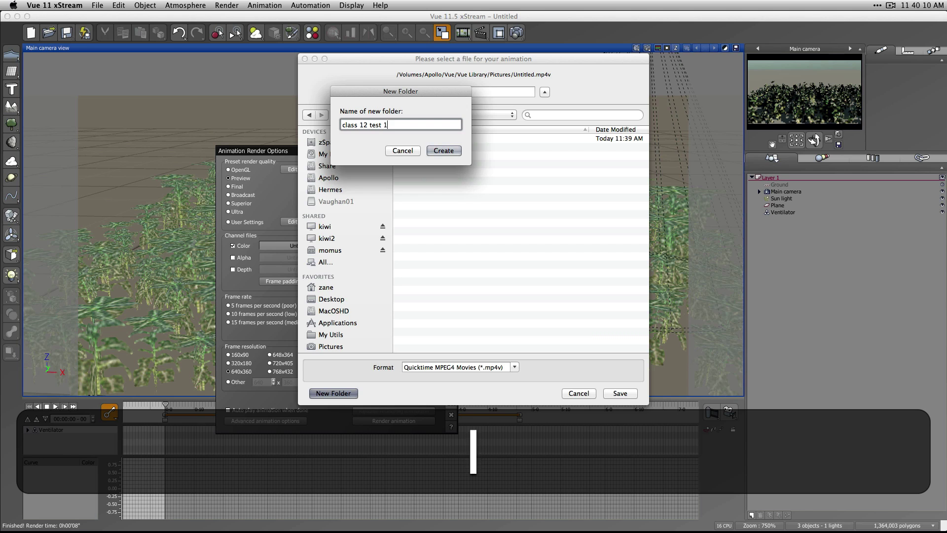
{"action": "key", "text": "Return"}
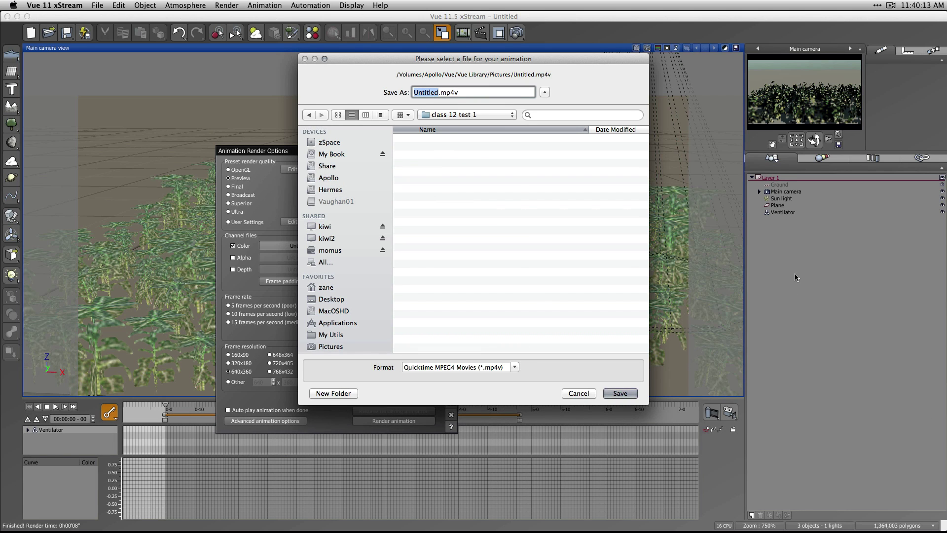
Save the animation file as "test 1.mp4v" with Max Quality compression and render the entire animation.
{"action": "type", "text": "test"}
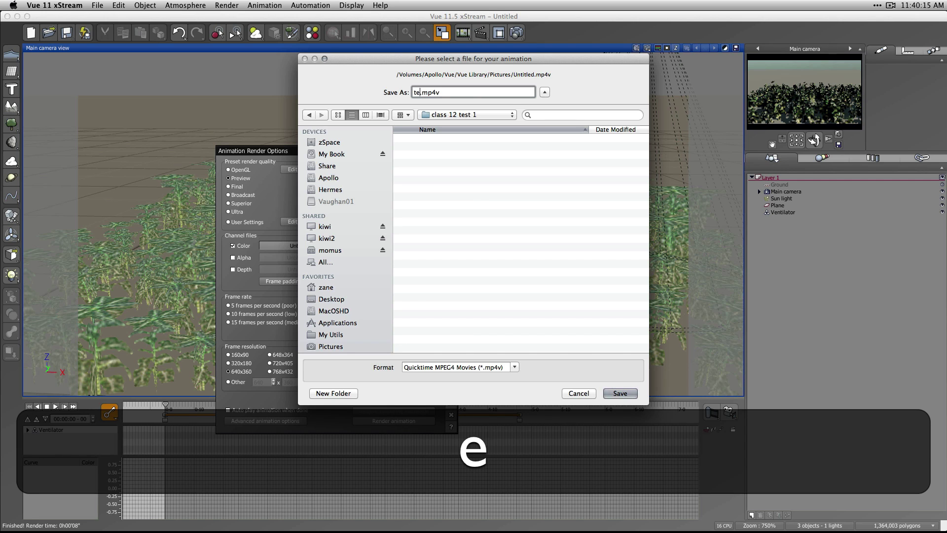
{"action": "key", "text": "Return"}
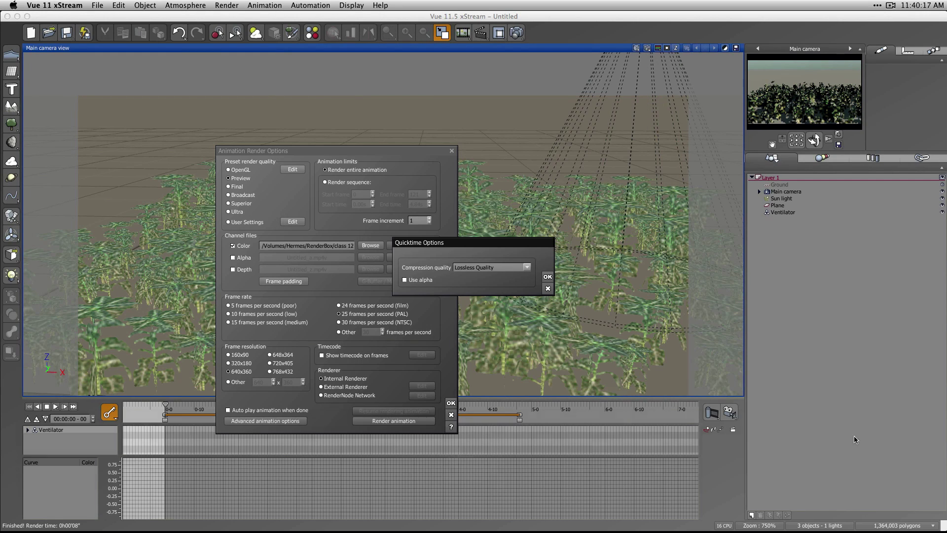
{"action": "left_click", "coordinate": [527, 270]}
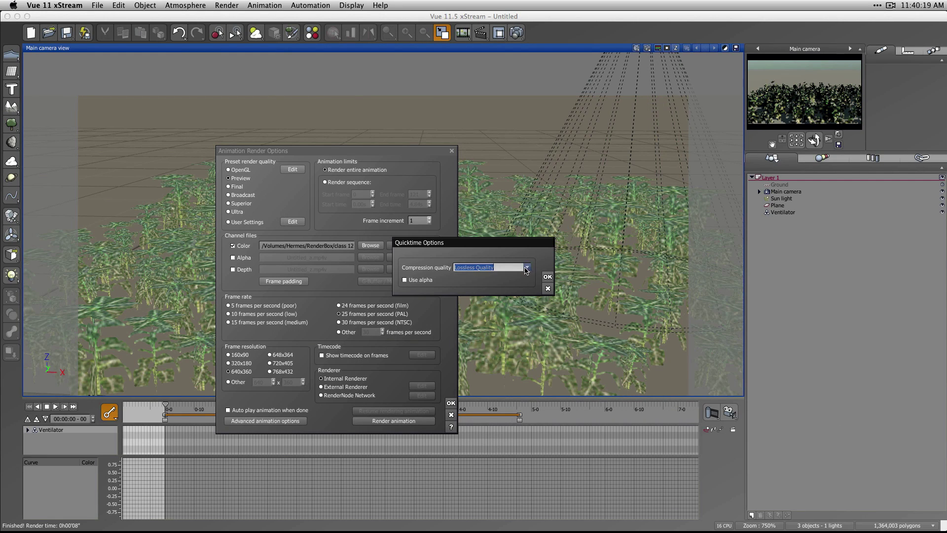
{"action": "left_click", "coordinate": [527, 268]}
{"action": "left_click", "coordinate": [487, 282]}
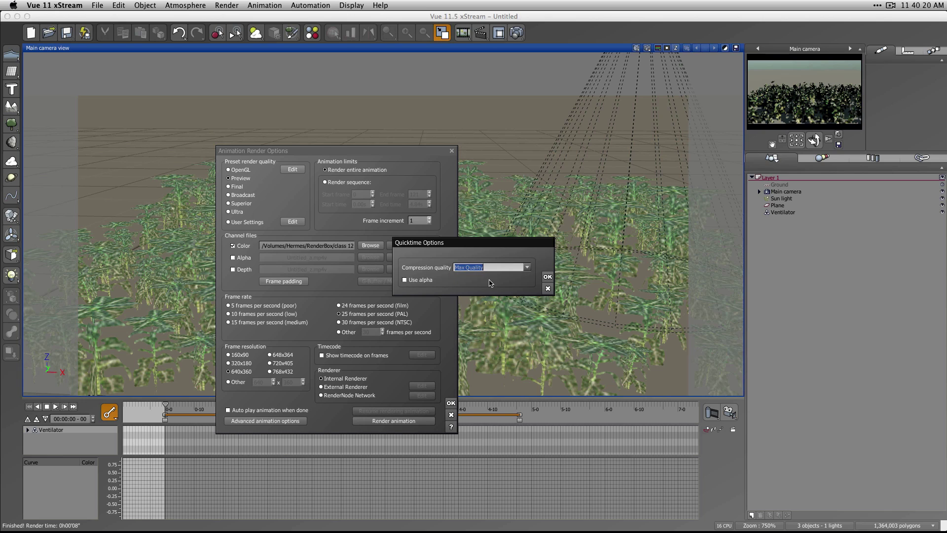
{"action": "left_click", "coordinate": [548, 275]}
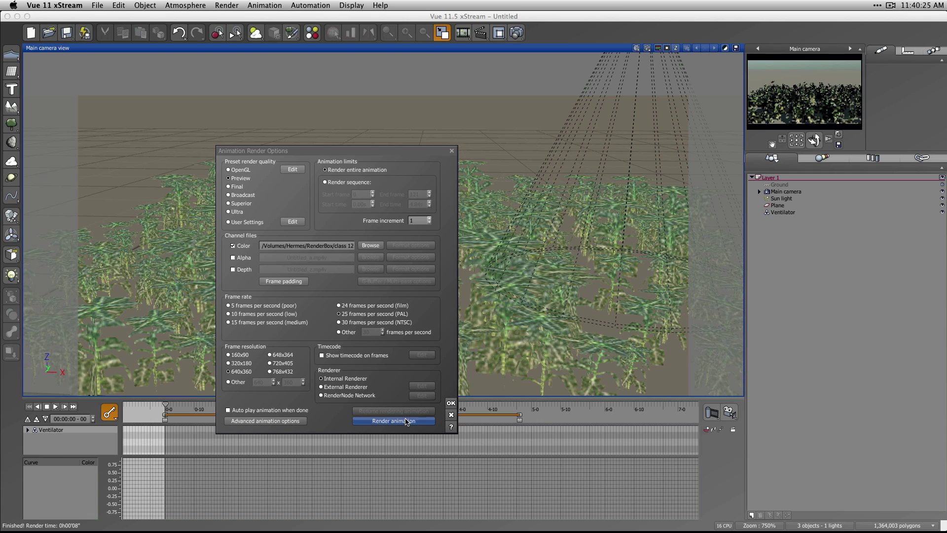
{"action": "left_click", "coordinate": [403, 420]}
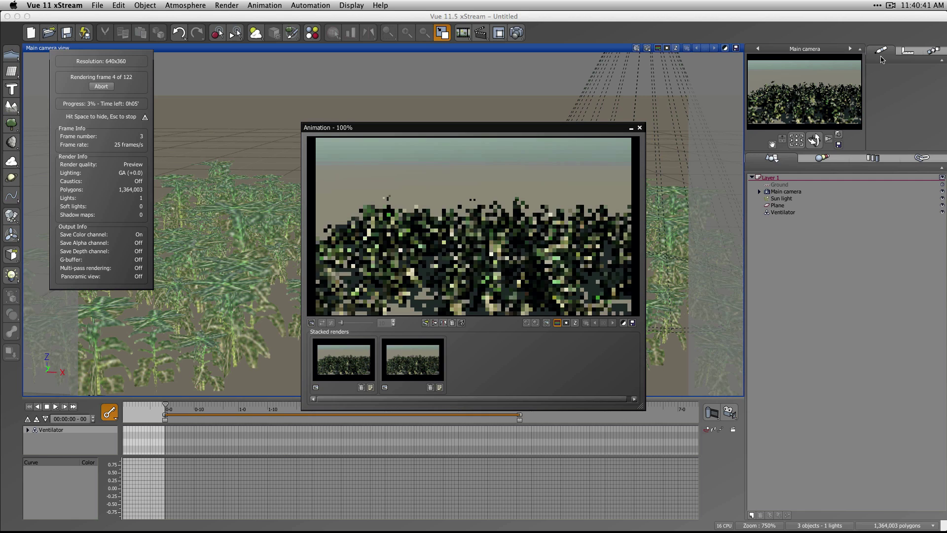
{"action": "left_click", "coordinate": [890, 5]}
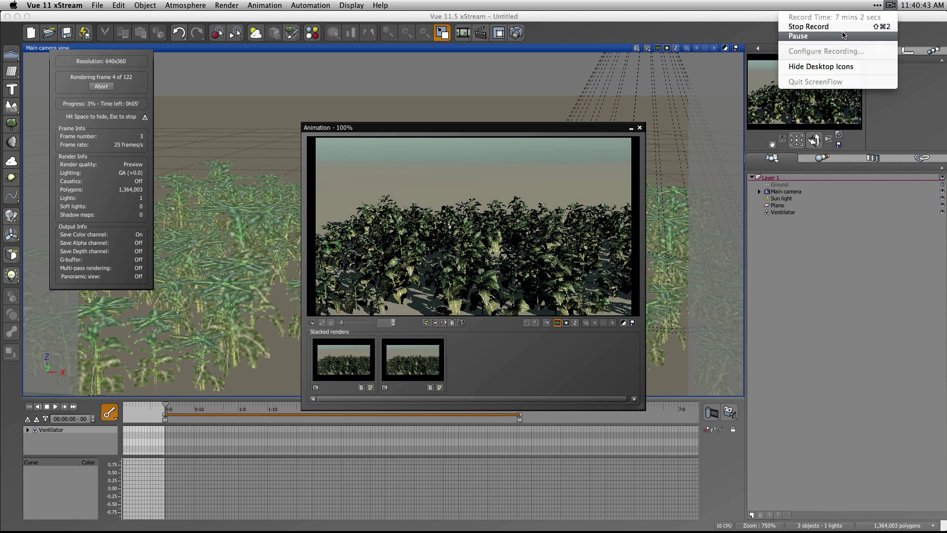
{"action": "left_click", "coordinate": [841, 28]}
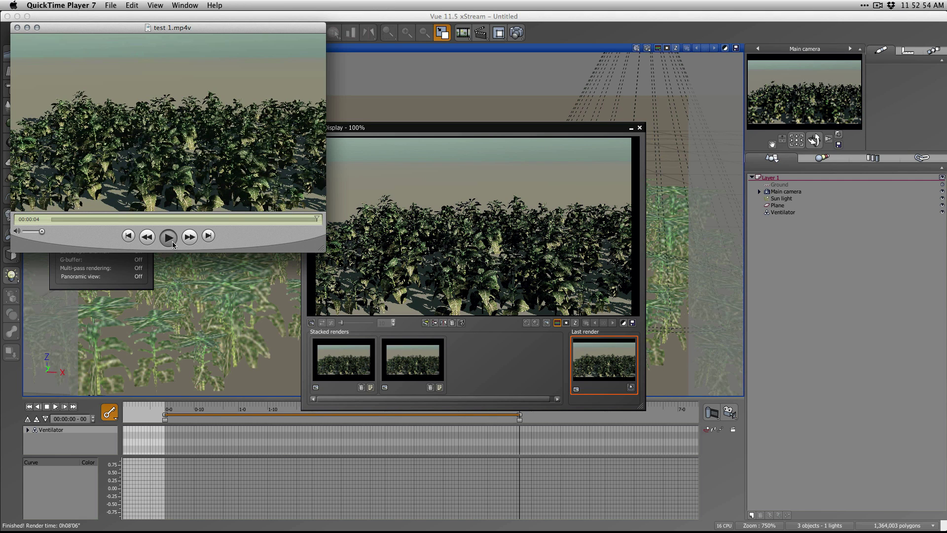
Watch the rendered test 1.mp4v in QuickTime Player, minimize it and close Vue's render display.
{"action": "left_click", "coordinate": [172, 241]}
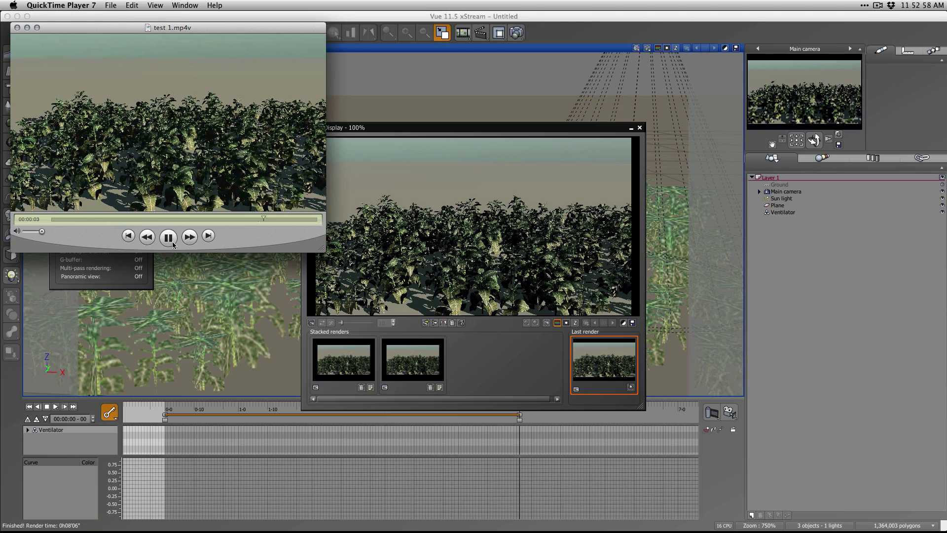
{"action": "left_click", "coordinate": [168, 238]}
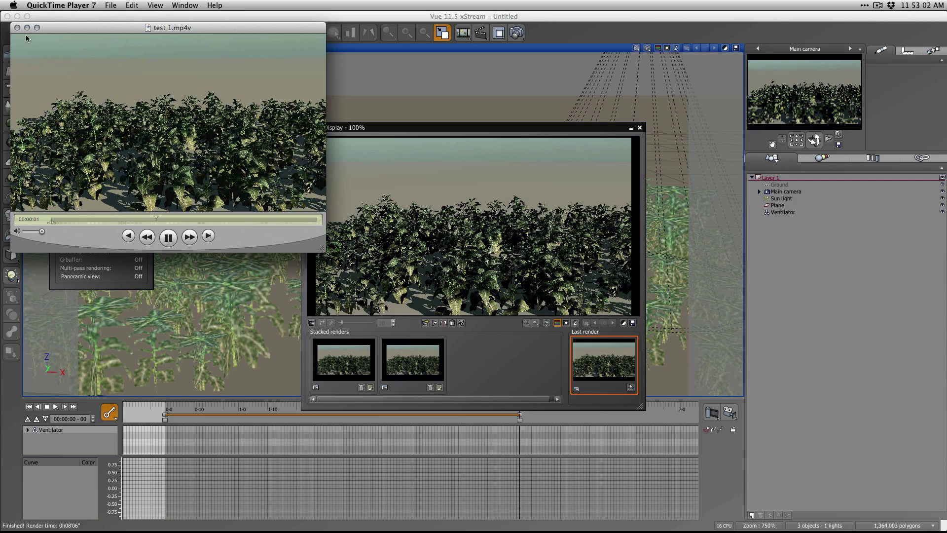
{"action": "key", "text": "super+m"}
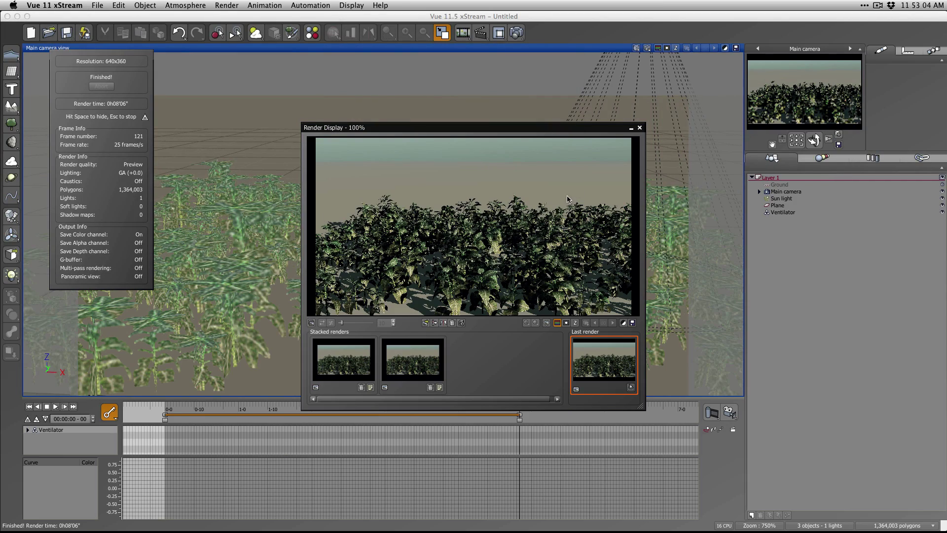
{"action": "left_click", "coordinate": [640, 128]}
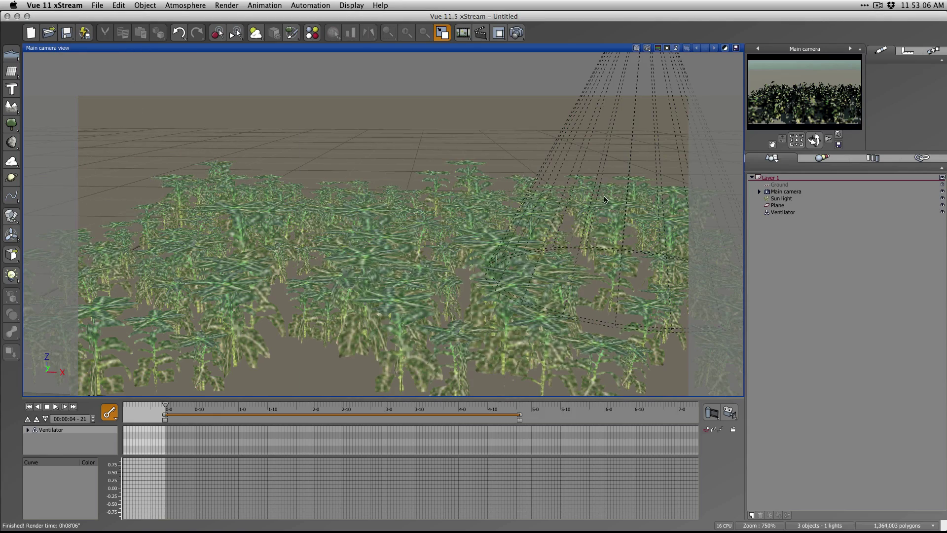
Undo the recent main camera moves to bring the ventilator's head into view, and select the ventilator.
{"action": "key", "text": "super+z"}
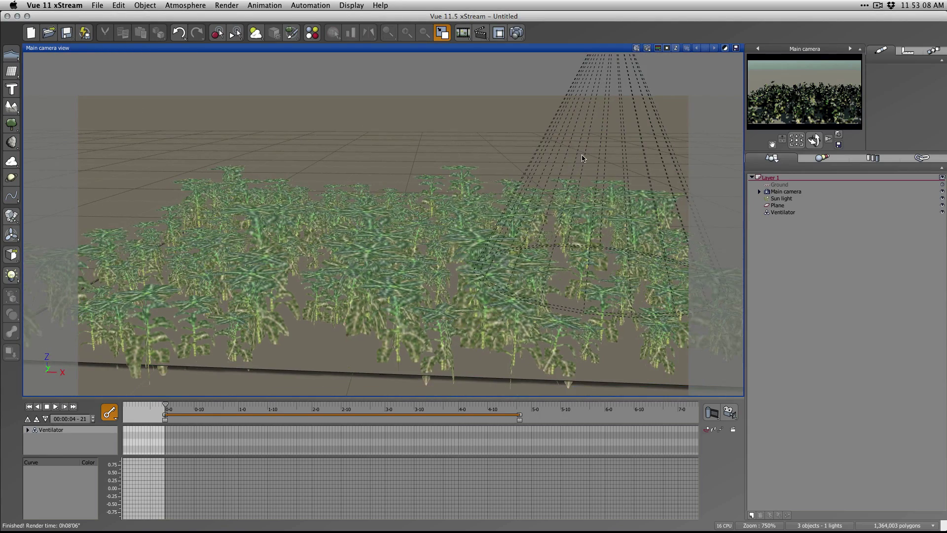
{"action": "key", "text": "super+z"}
{"action": "key", "text": "super+shift+z"}
{"action": "left_click", "coordinate": [576, 65]}
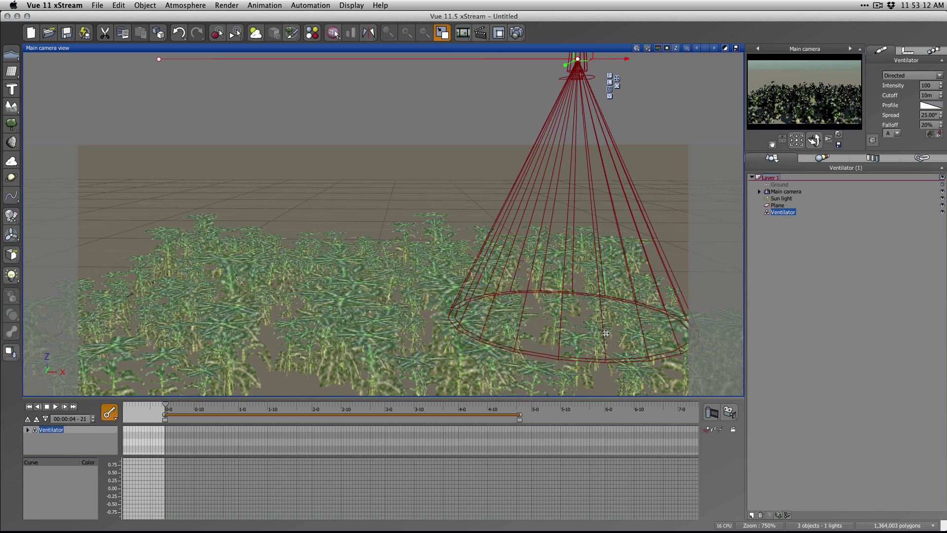
In the side view of the four-view layout, move the ventilator to the plane's far edge, tilt it toward the camera and lower it.
{"action": "double_click", "coordinate": [523, 49]}
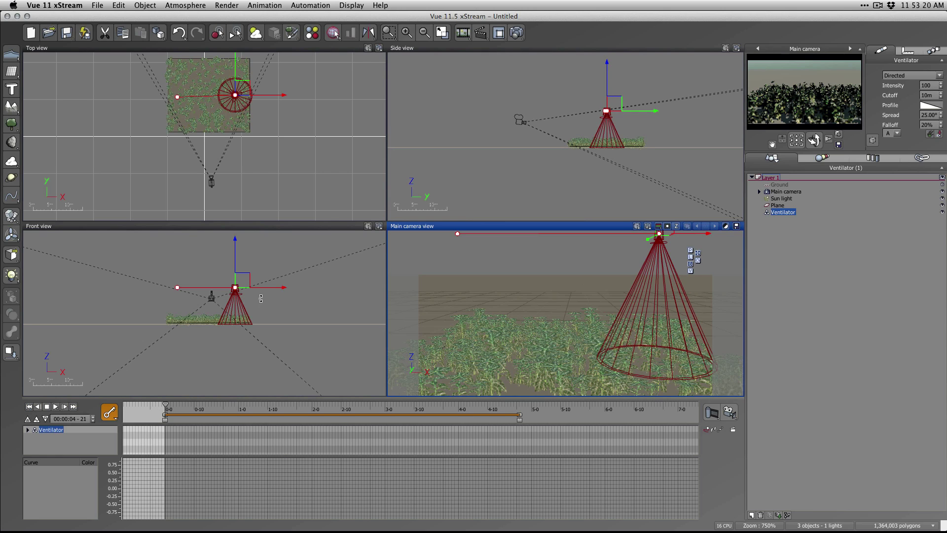
{"action": "left_click_drag", "start_coordinate": [615, 103], "coordinate": [637, 105]}
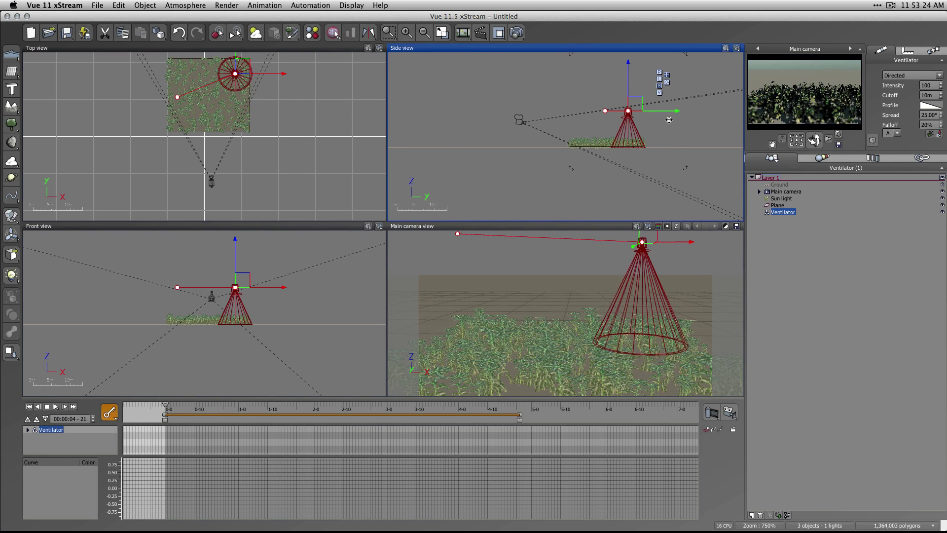
{"action": "left_click", "coordinate": [667, 82]}
{"action": "left_click_drag", "start_coordinate": [645, 127], "coordinate": [631, 112]}
{"action": "left_click", "coordinate": [667, 75]}
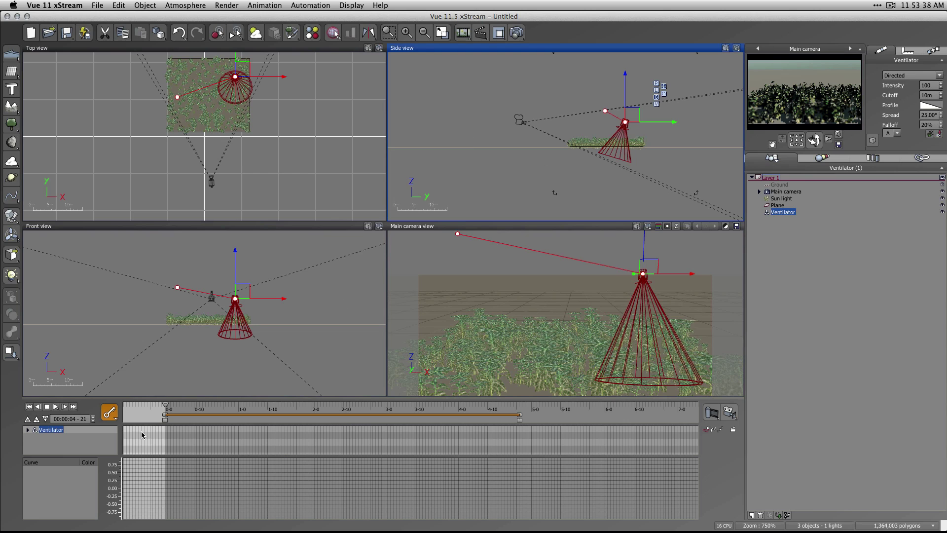
At the animation's last frame, tilt the ventilator away from the camera and move it lower and nearer the plane's front edge.
{"action": "left_click", "coordinate": [74, 407]}
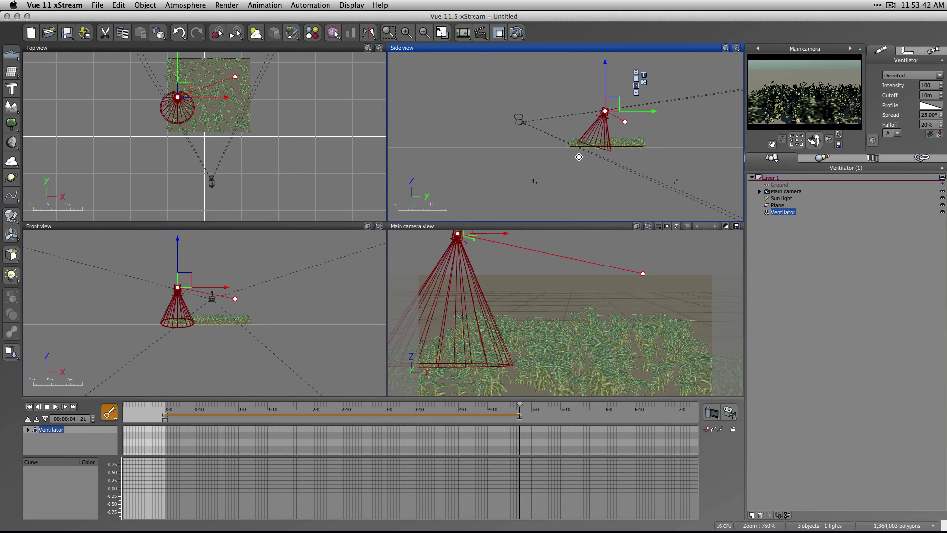
{"action": "left_click", "coordinate": [643, 82]}
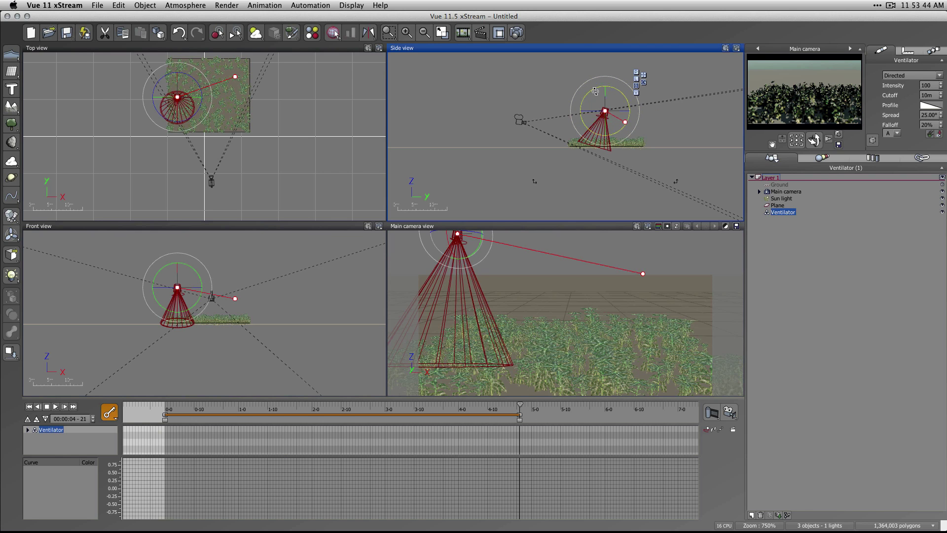
{"action": "left_click_drag", "start_coordinate": [595, 91], "coordinate": [602, 112]}
{"action": "left_click", "coordinate": [643, 75]}
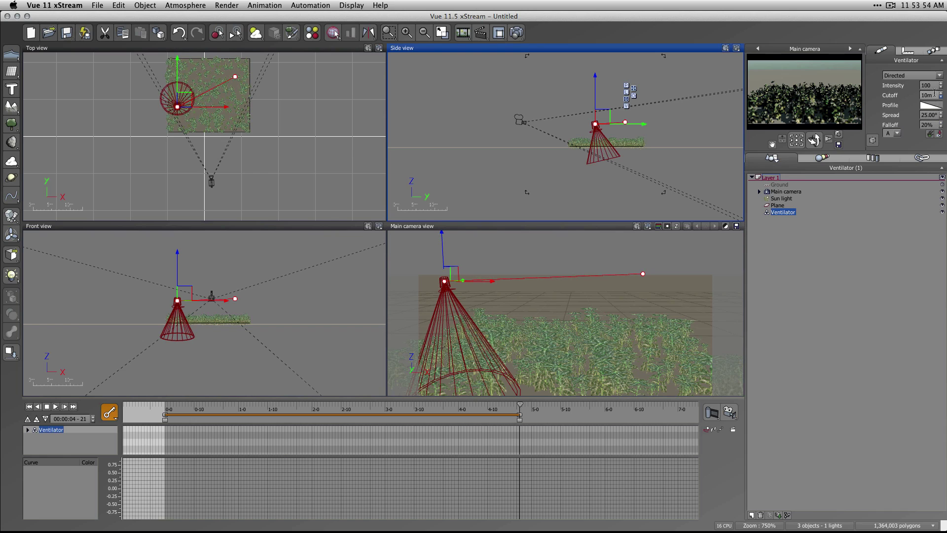
Set the ventilator's intensity to 200 and deselect it.
{"action": "key", "text": "Tab"}
{"action": "type", "text": "200"}
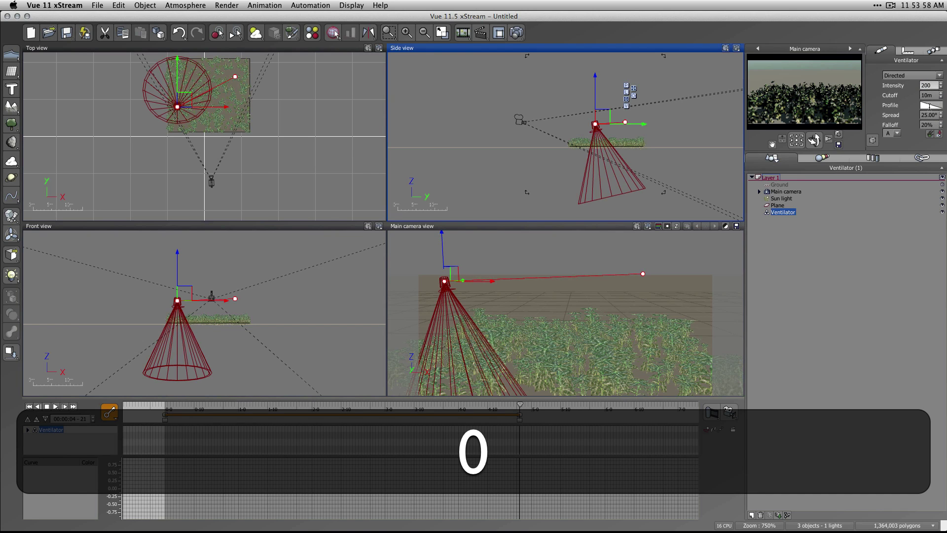
{"action": "left_click", "coordinate": [792, 270]}
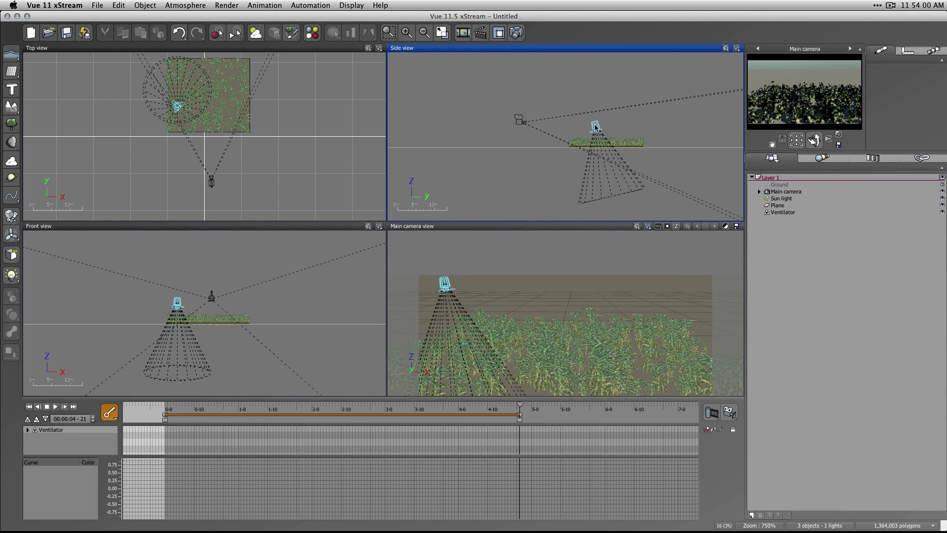
Select the ventilator and scrub the timeline back and forth to check its movement, ending on the last frame.
{"action": "left_click", "coordinate": [595, 127]}
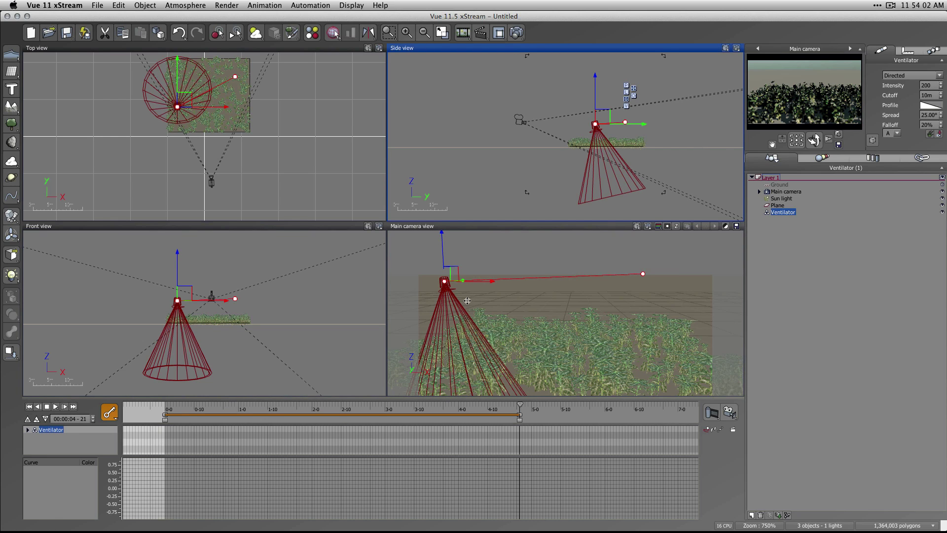
{"action": "left_click_drag", "start_coordinate": [519, 403], "coordinate": [420, 403]}
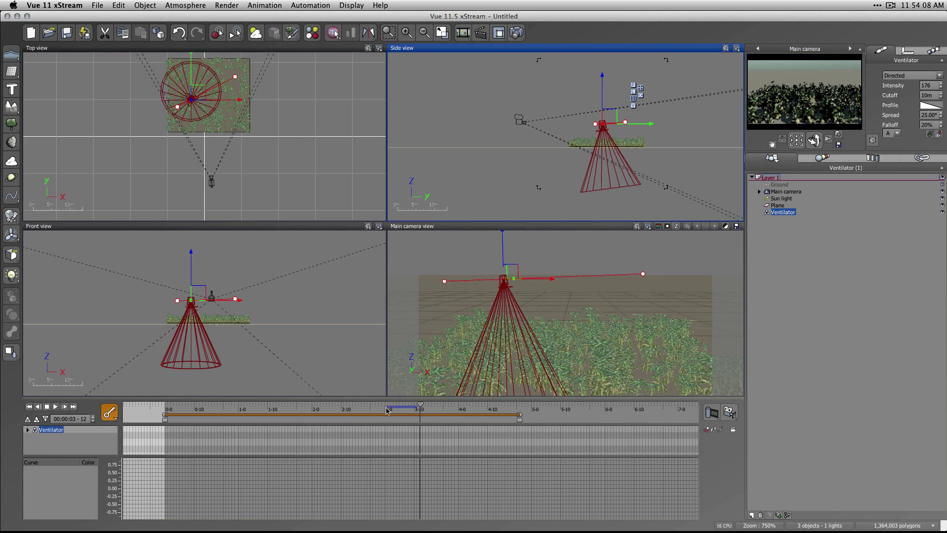
{"action": "left_click_drag", "start_coordinate": [419, 403], "coordinate": [521, 403]}
Render the last frame from the main camera, compare it with the previous stacked render, and close the render display.
{"action": "key", "text": "ctrl+F9"}
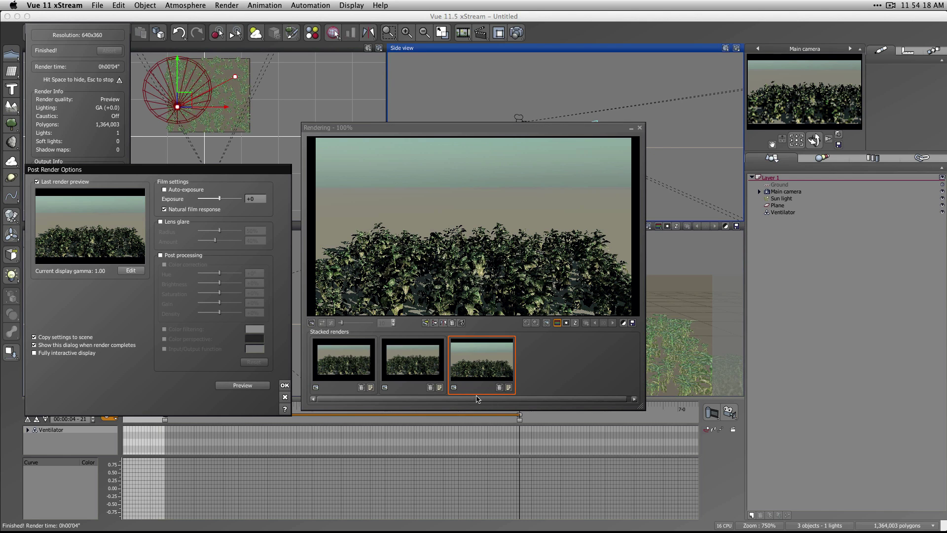
{"action": "left_click", "coordinate": [284, 385]}
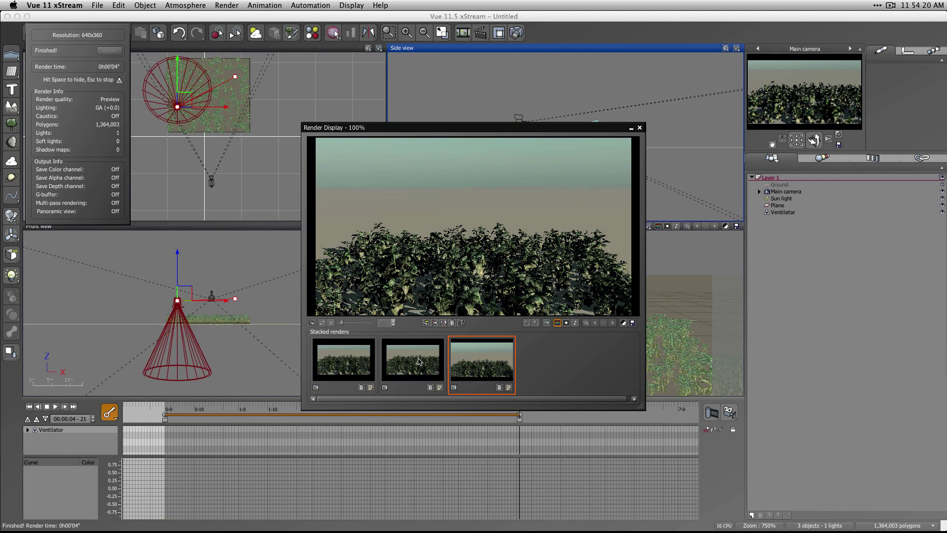
{"action": "left_click", "coordinate": [417, 369]}
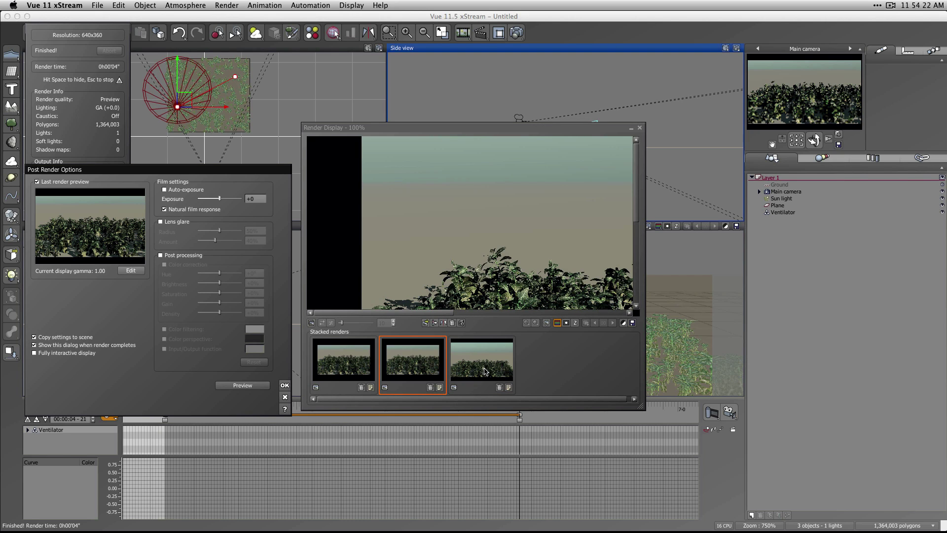
{"action": "left_click", "coordinate": [284, 386]}
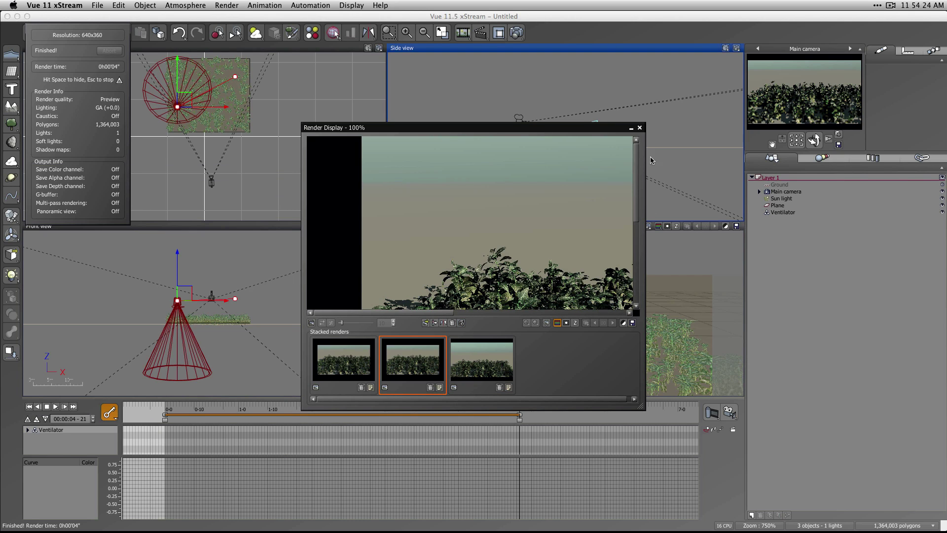
{"action": "left_click", "coordinate": [640, 128]}
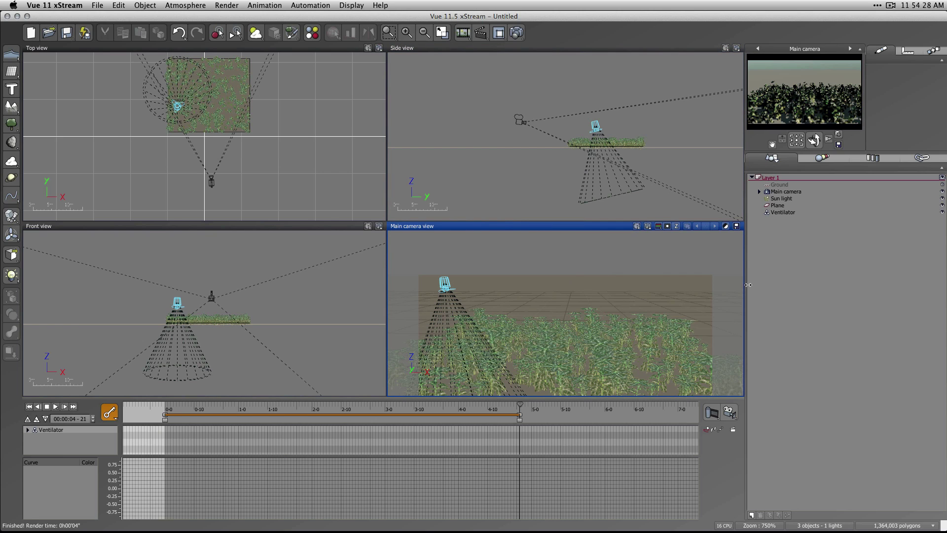
{"action": "left_click", "coordinate": [295, 4]}
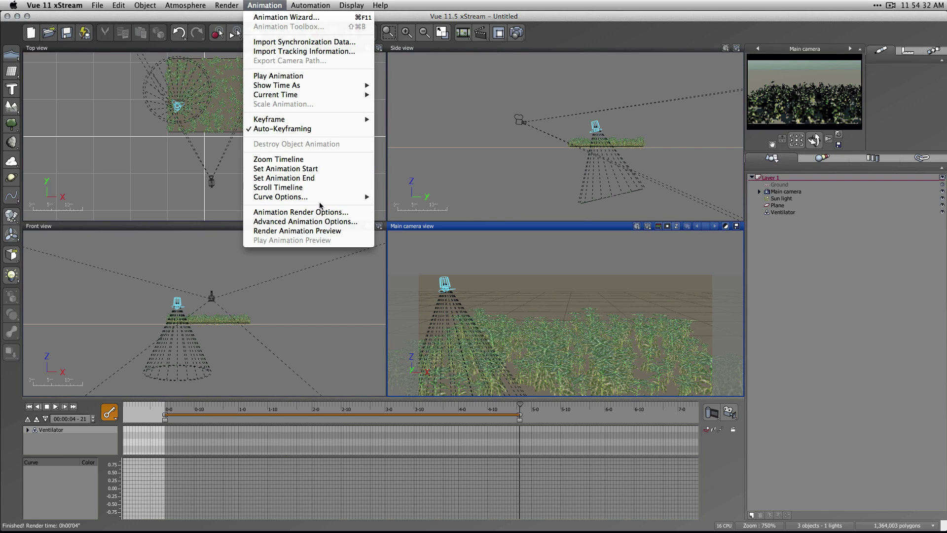
{"action": "left_click", "coordinate": [330, 216]}
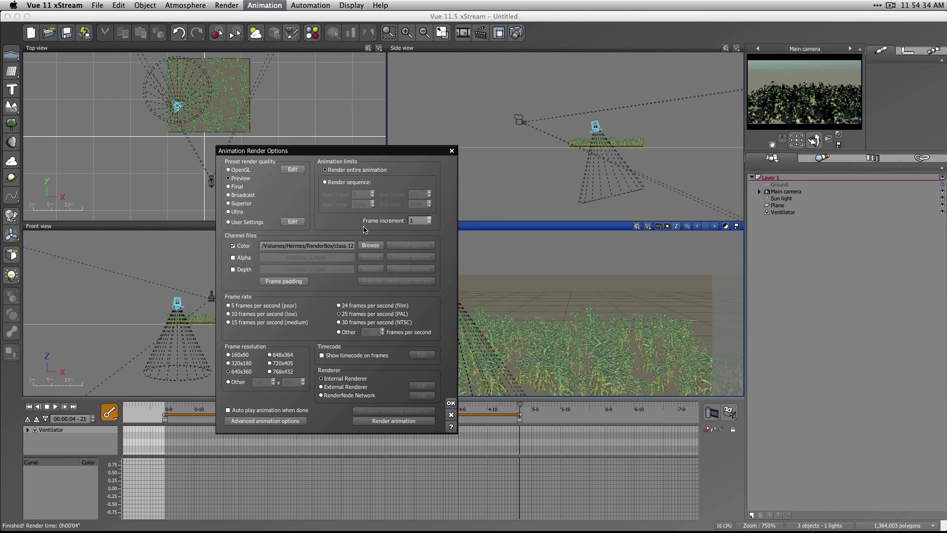
{"action": "left_click", "coordinate": [449, 418]}
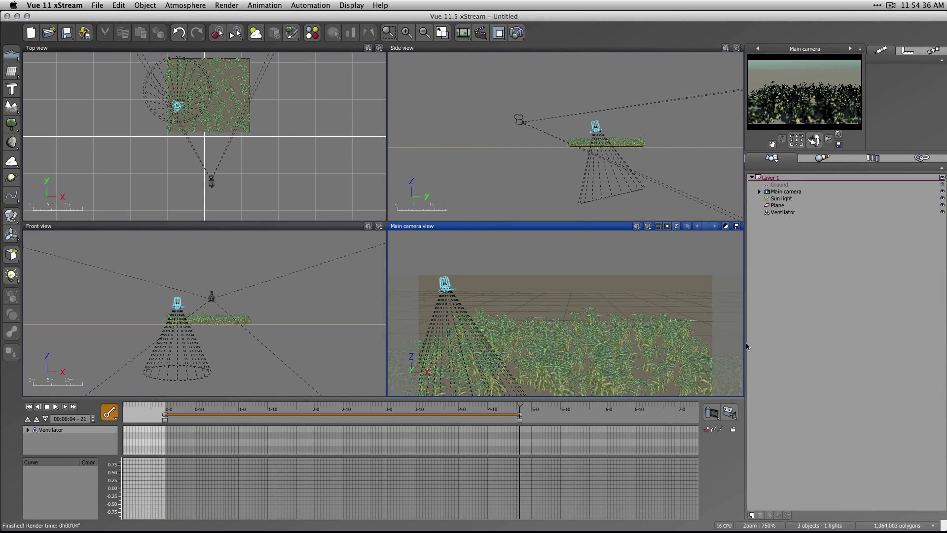
Try to widen the plane on one side at the animation's last frame, and undo the change.
{"action": "left_click", "coordinate": [779, 205]}
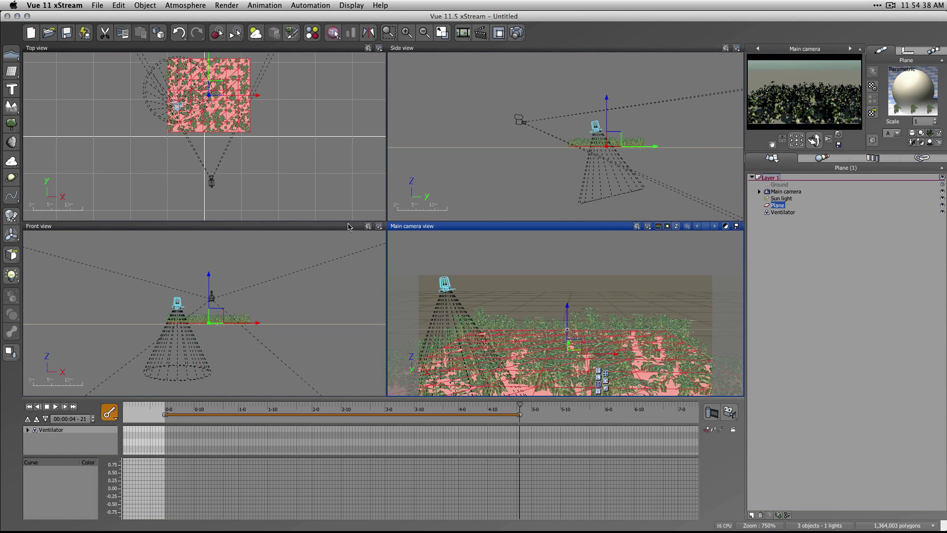
{"action": "left_click", "coordinate": [233, 121]}
{"action": "left_click_drag", "start_coordinate": [166, 95], "coordinate": [132, 95]}
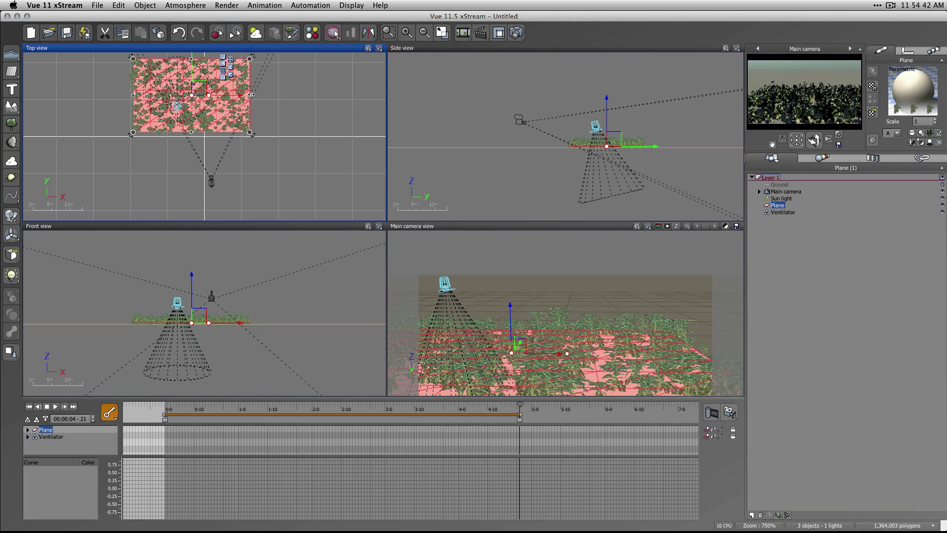
{"action": "key", "text": "super+z"}
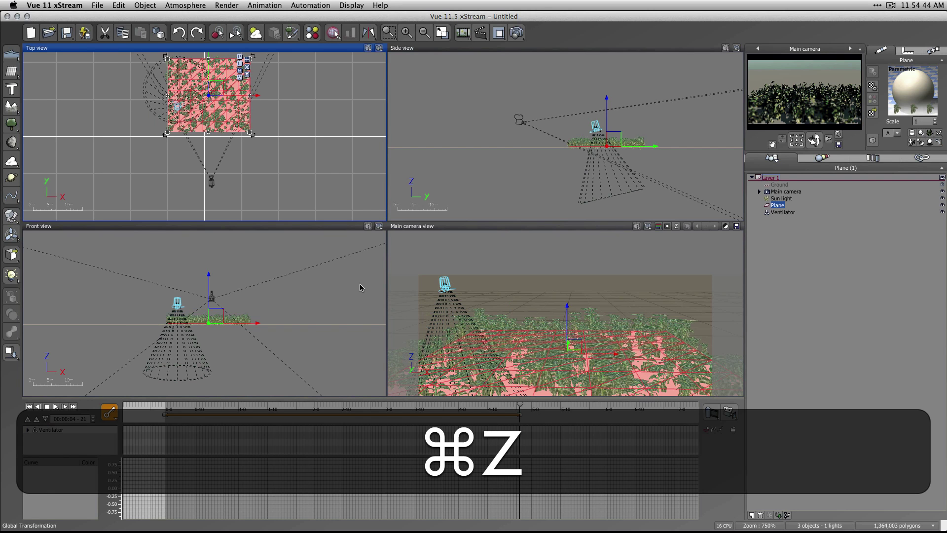
At the animation's first frame, widen the plane on both sides and extend it both away from and toward the camera.
{"action": "left_click", "coordinate": [28, 407]}
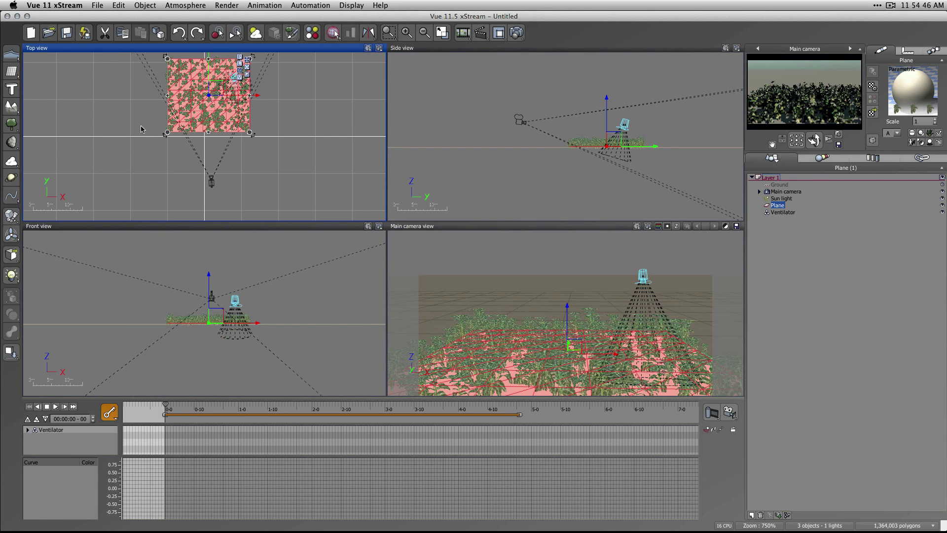
{"action": "left_click_drag", "start_coordinate": [166, 94], "coordinate": [133, 95]}
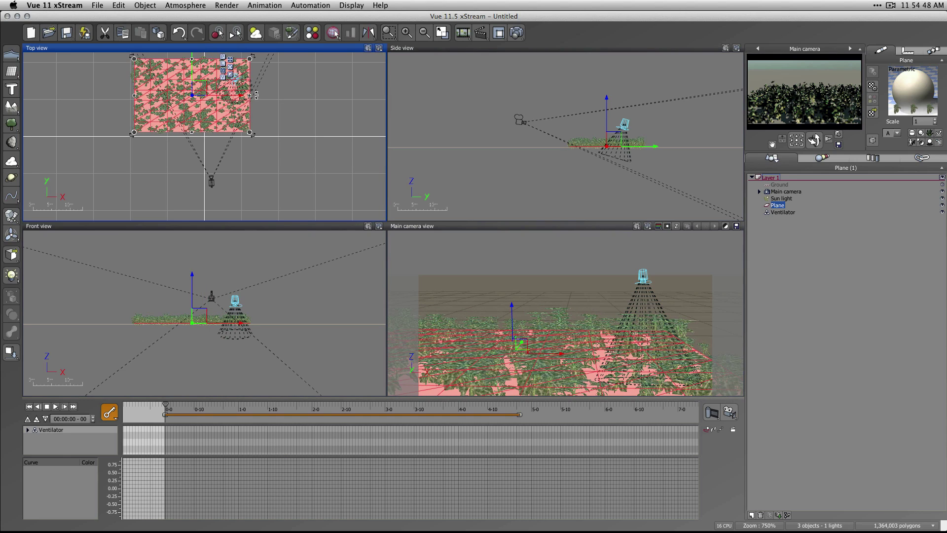
{"action": "left_click_drag", "start_coordinate": [251, 95], "coordinate": [278, 95]}
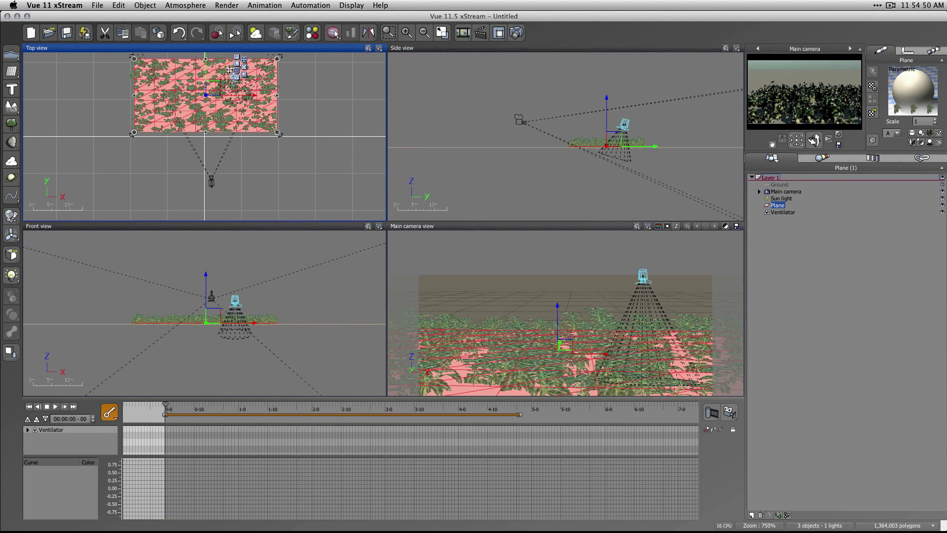
{"action": "left_click_drag", "start_coordinate": [204, 56], "coordinate": [205, 34]}
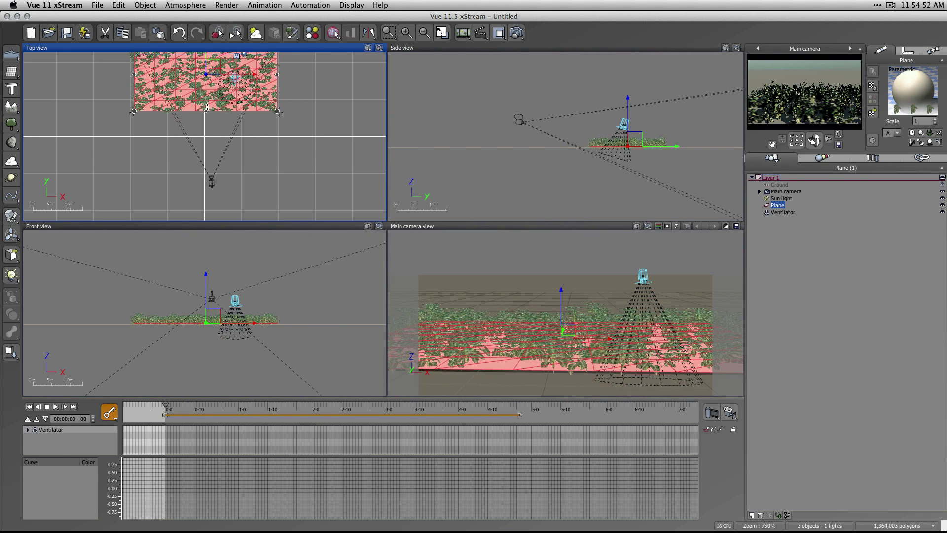
{"action": "left_click_drag", "start_coordinate": [205, 113], "coordinate": [205, 153]}
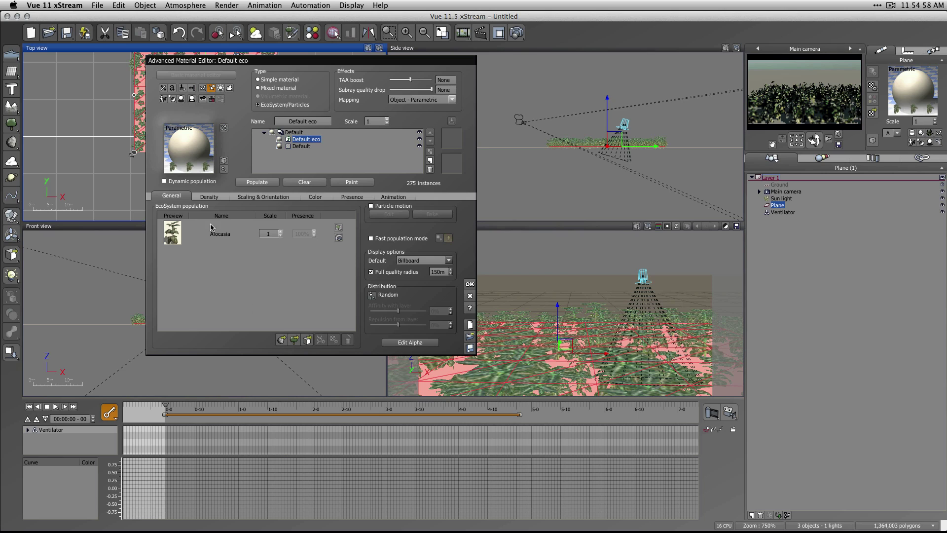
Add Reeds from the Grasses - Plants collection to the plane's EcoSystem population alongside Alocasia, and accept the material.
{"action": "left_click", "coordinate": [187, 242]}
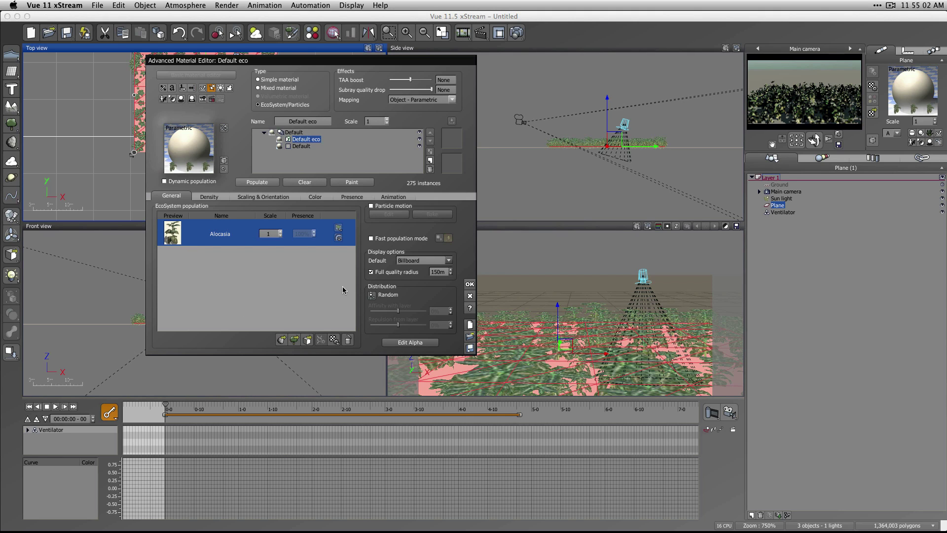
{"action": "left_click", "coordinate": [295, 343]}
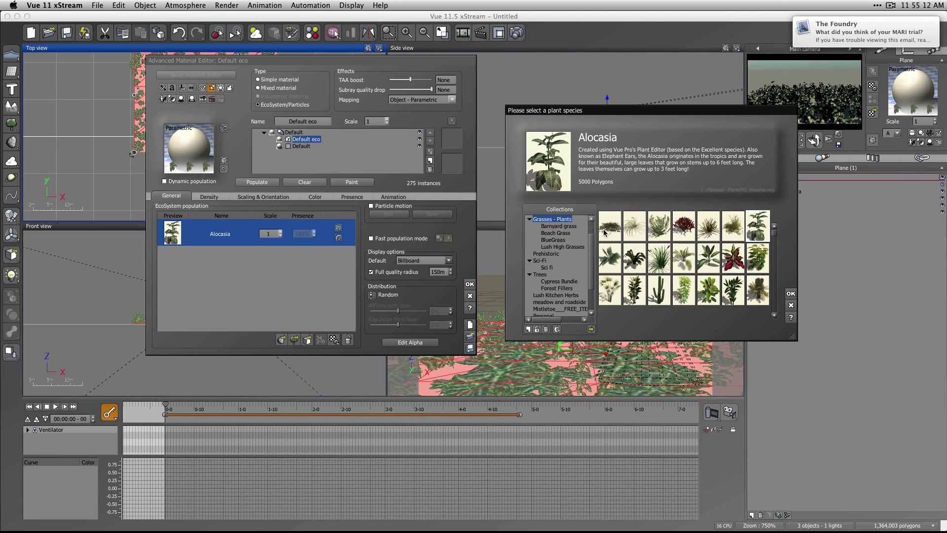
{"action": "left_click", "coordinate": [661, 263]}
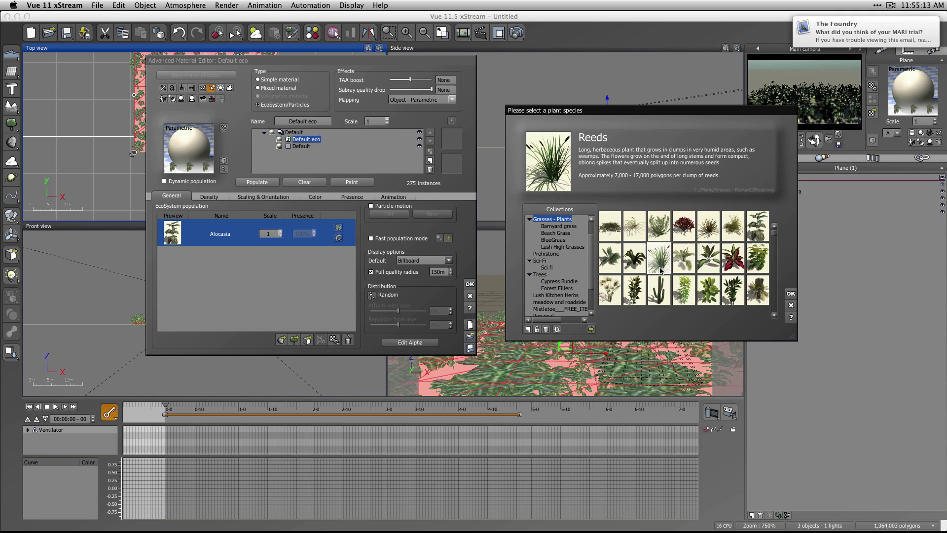
{"action": "left_click", "coordinate": [791, 294]}
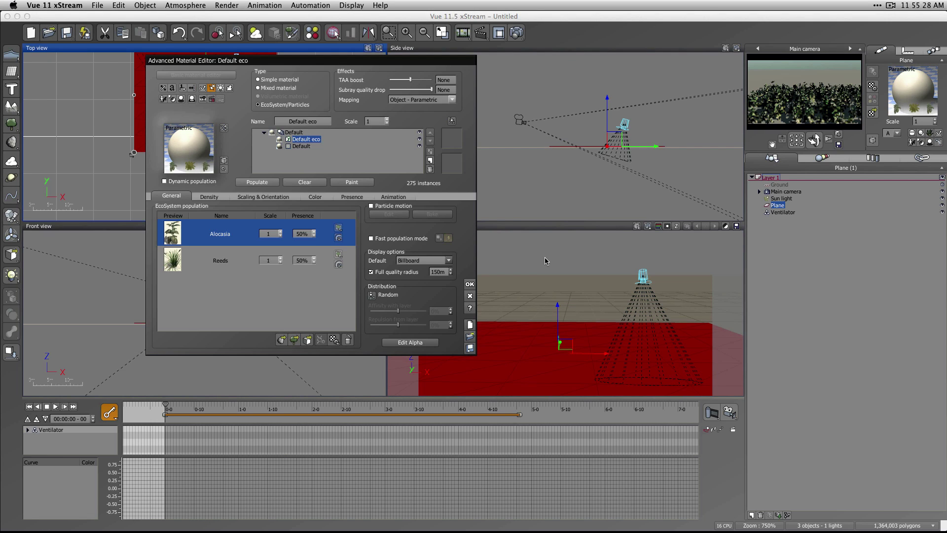
{"action": "left_click", "coordinate": [296, 340]}
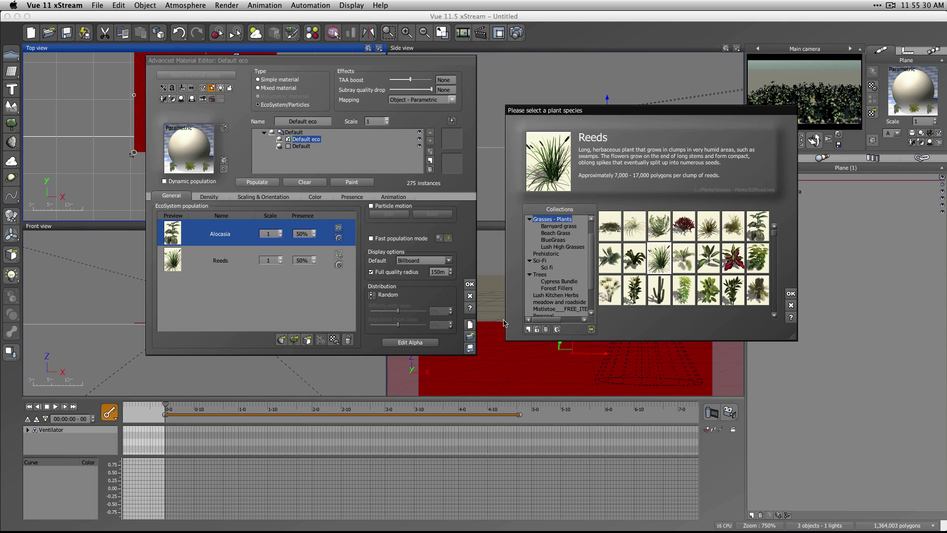
{"action": "left_click", "coordinate": [791, 307]}
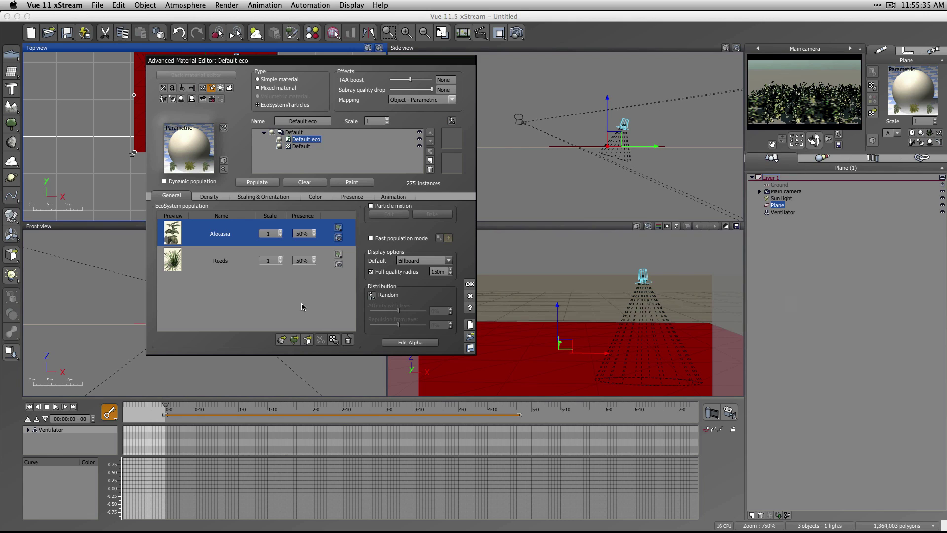
{"action": "left_click", "coordinate": [470, 284]}
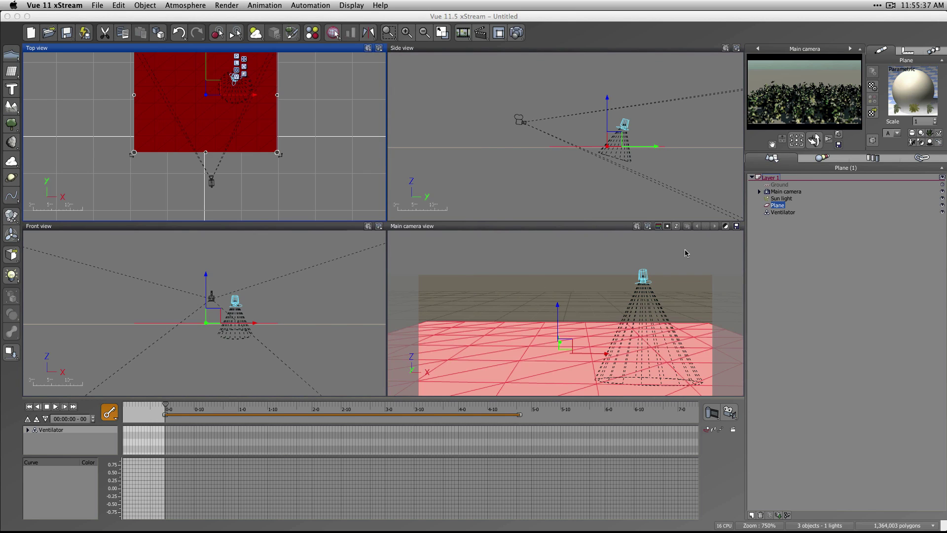
Turn on the ventilator's toggle beneath its Falloff value and render the animation's last frame.
{"action": "left_click", "coordinate": [642, 278]}
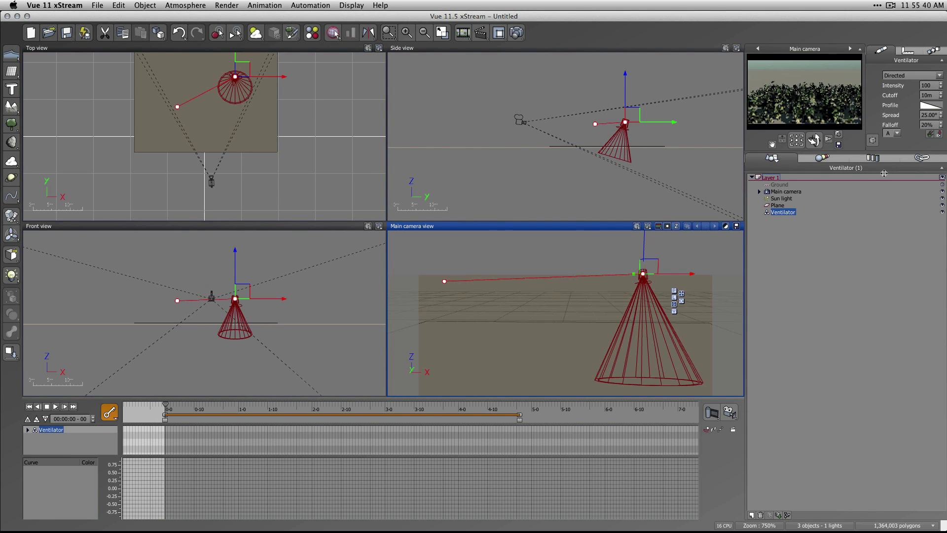
{"action": "left_click", "coordinate": [930, 134]}
{"action": "left_click", "coordinate": [74, 406]}
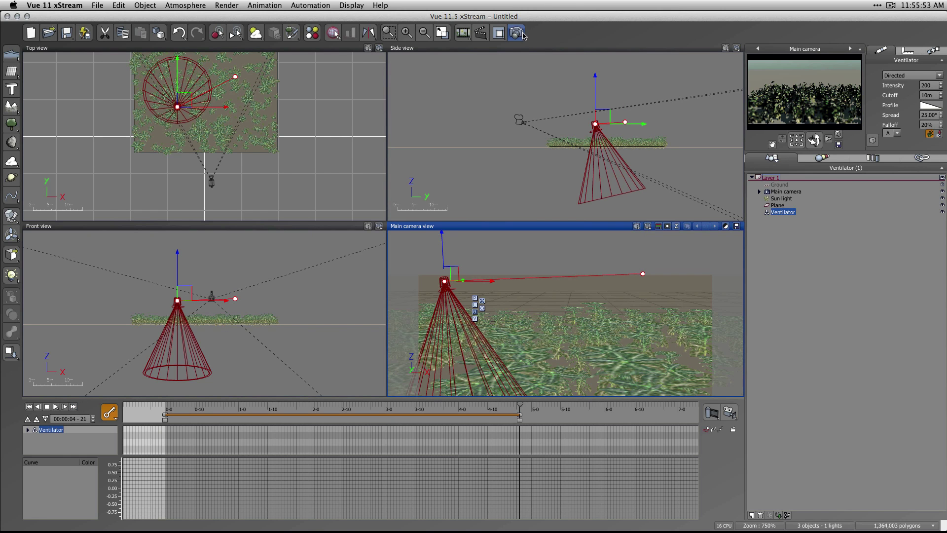
{"action": "left_click", "coordinate": [517, 33]}
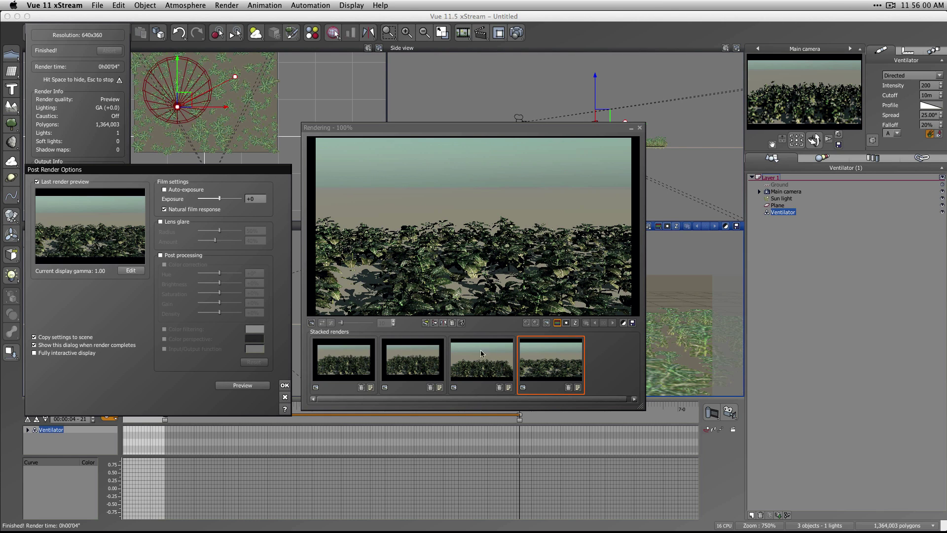
{"action": "left_click", "coordinate": [285, 385]}
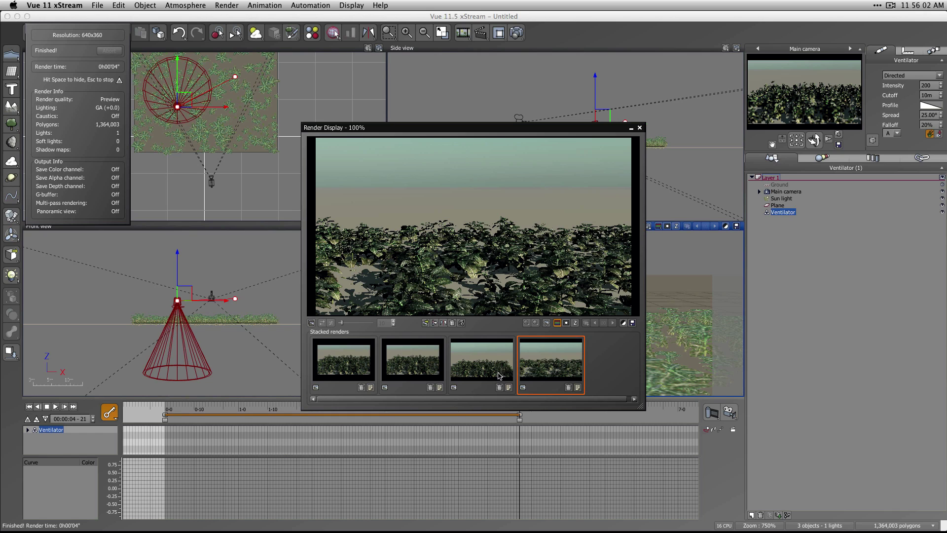
Compare the two latest stacked renders by switching repeatedly between them, and close the render display.
{"action": "left_click", "coordinate": [493, 376]}
{"action": "left_click", "coordinate": [545, 378]}
{"action": "left_click", "coordinate": [489, 377]}
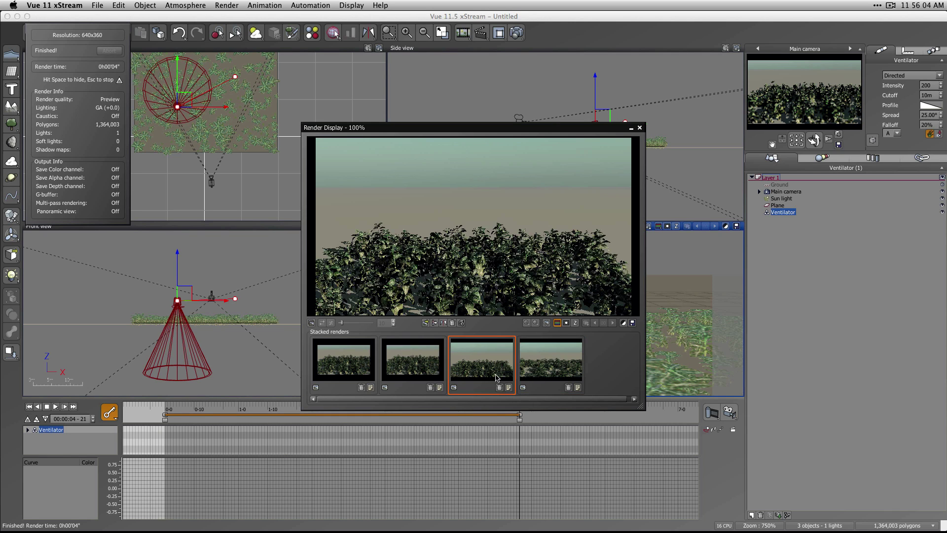
{"action": "left_click", "coordinate": [542, 376]}
{"action": "left_click", "coordinate": [494, 377]}
{"action": "left_click", "coordinate": [545, 377]}
{"action": "left_click", "coordinate": [488, 377]}
{"action": "left_click", "coordinate": [540, 377]}
{"action": "left_click", "coordinate": [490, 377]}
{"action": "left_click", "coordinate": [535, 376]}
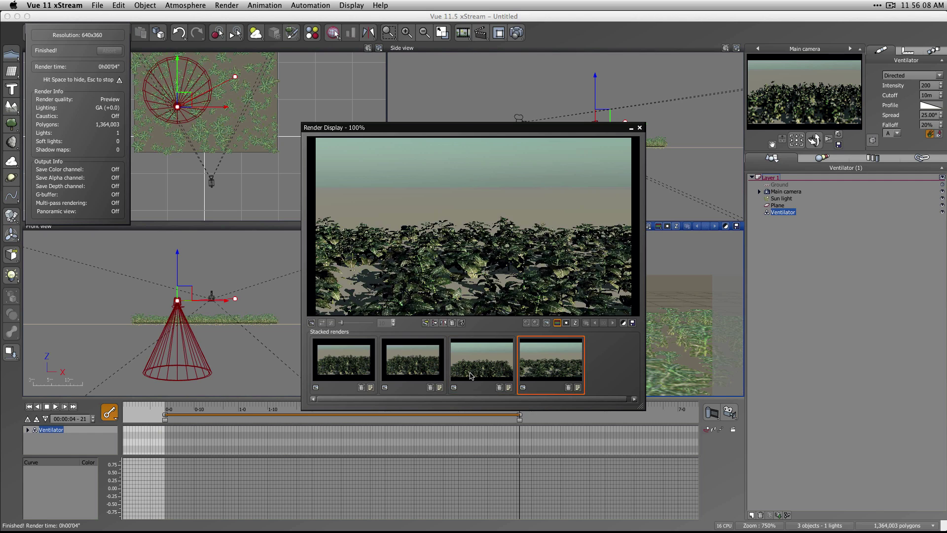
{"action": "left_click", "coordinate": [471, 376]}
{"action": "left_click", "coordinate": [540, 376]}
{"action": "left_click", "coordinate": [640, 128]}
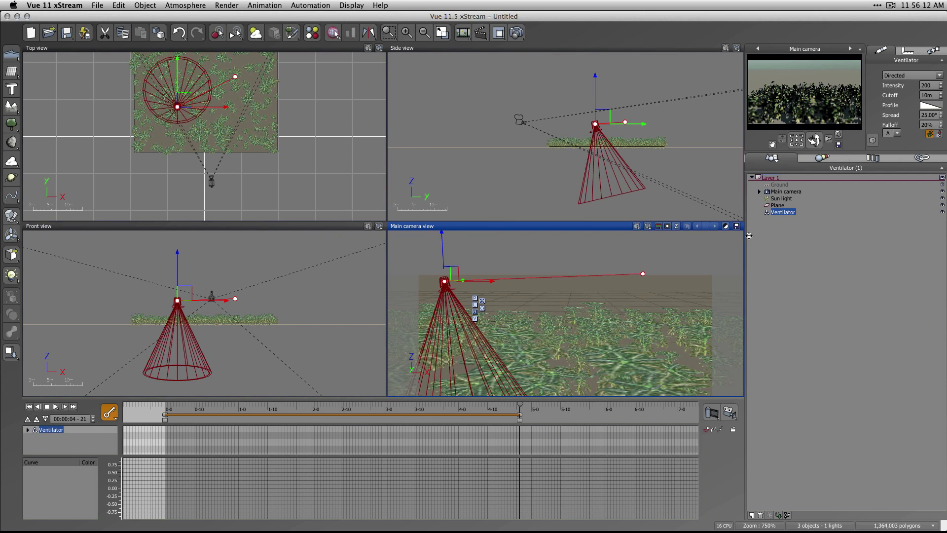
Open the plane's EcoSystem material and repopulate it with Alocasia and Reeds.
{"action": "left_click", "coordinate": [788, 233]}
{"action": "left_click", "coordinate": [778, 205]}
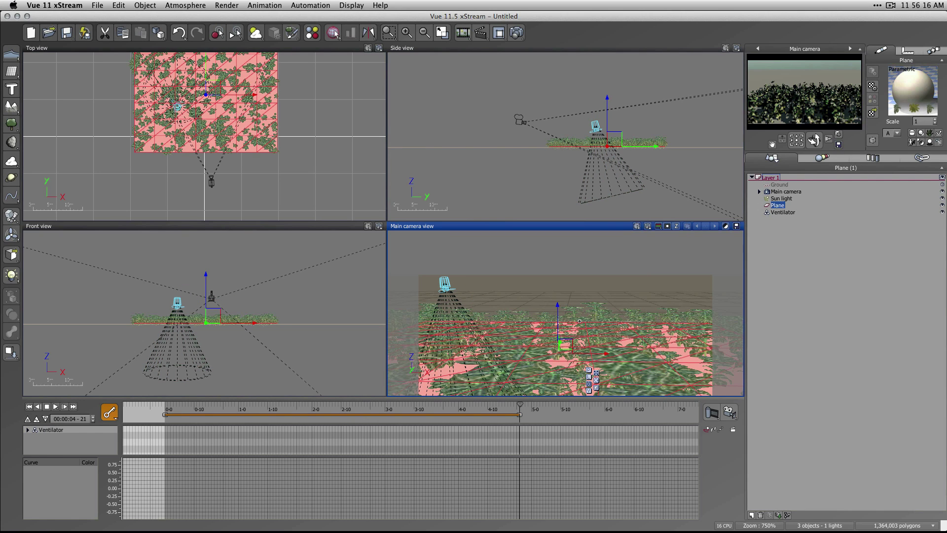
{"action": "double_click", "coordinate": [912, 91]}
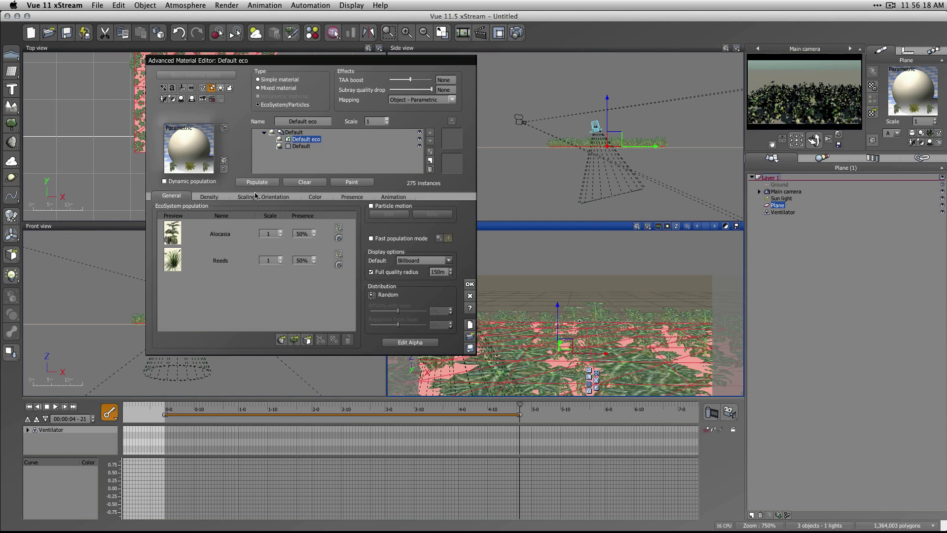
{"action": "left_click", "coordinate": [255, 183]}
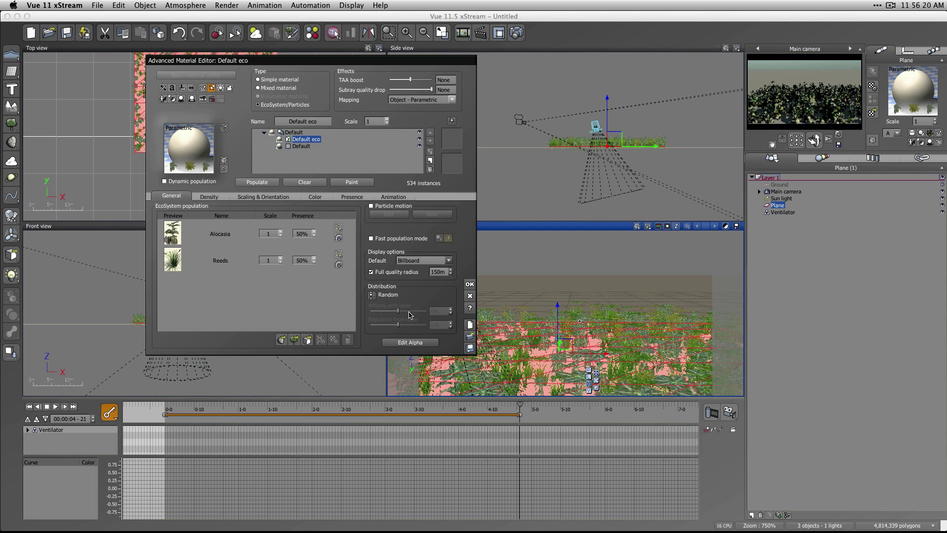
Accept the repopulated EcoSystem material and keep the plane selected.
{"action": "left_click", "coordinate": [469, 285]}
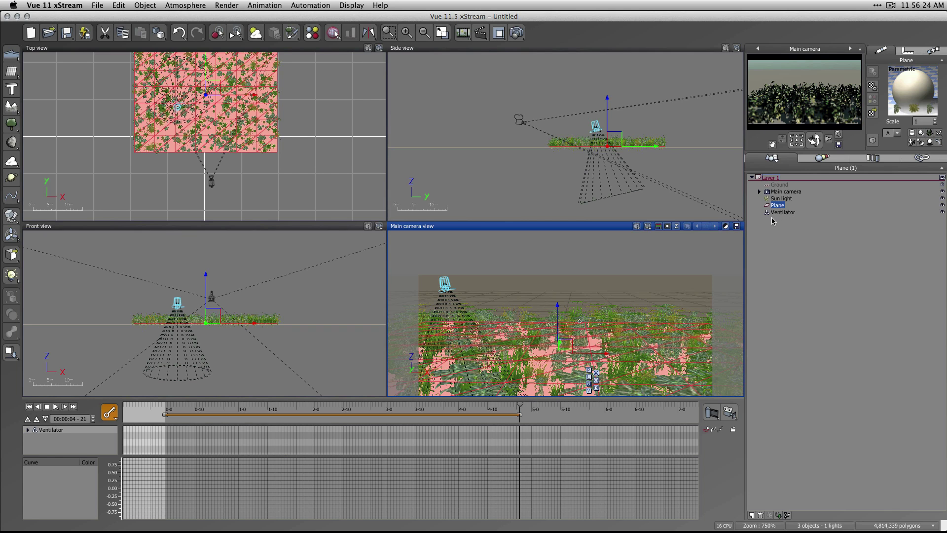
{"action": "left_click", "coordinate": [757, 189]}
{"action": "left_click", "coordinate": [778, 205]}
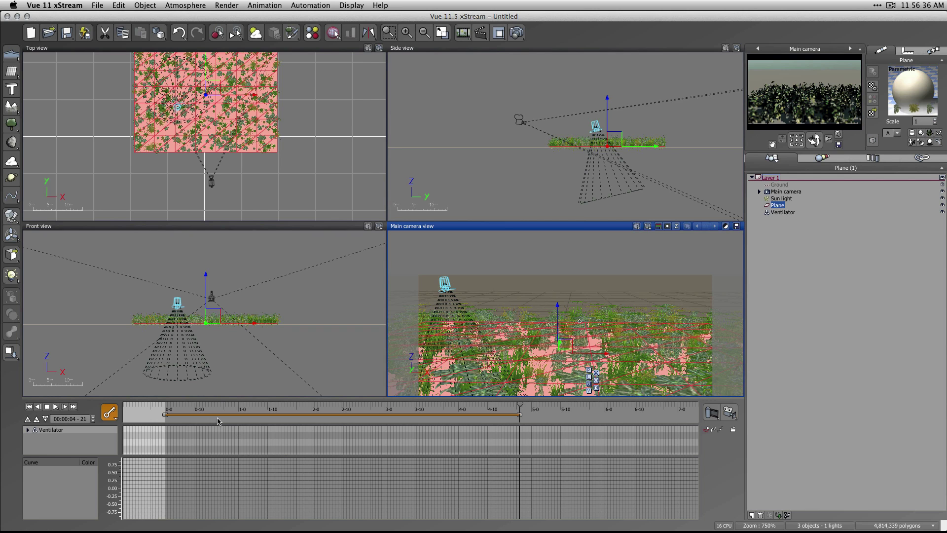
Set the ventilator's Intensity to 20 at the animation's last frame and deselect it.
{"action": "left_click", "coordinate": [793, 212]}
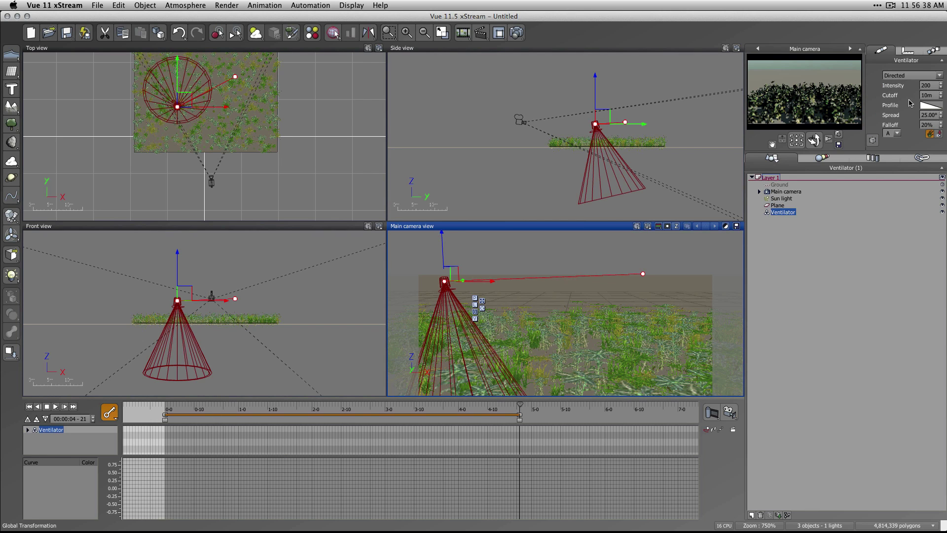
{"action": "double_click", "coordinate": [927, 85]}
{"action": "type", "text": "100"}
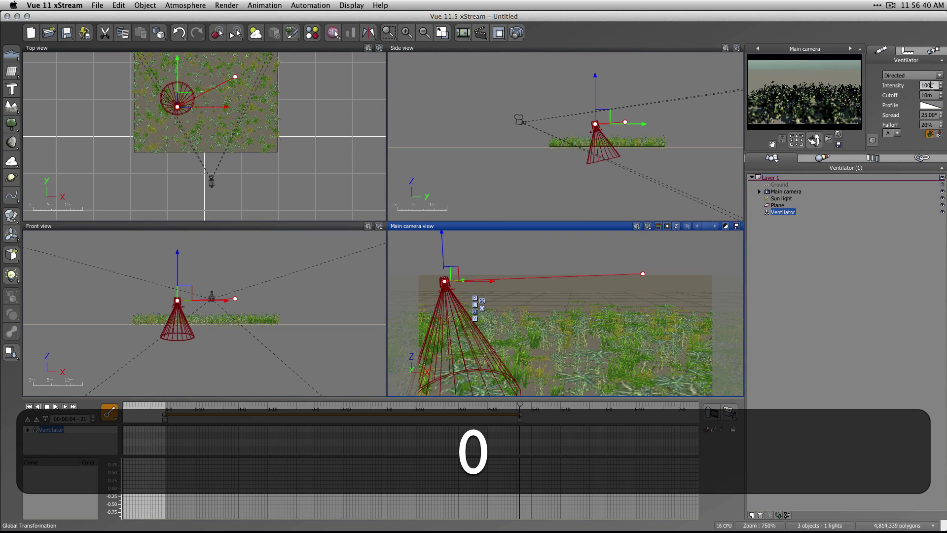
{"action": "key", "text": "BackSpace"}
{"action": "key", "text": "BackSpace"}
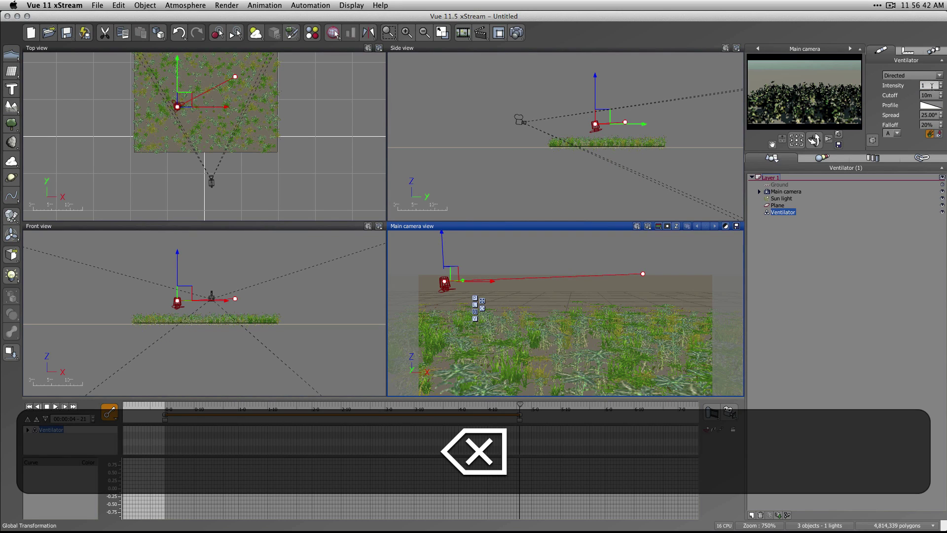
{"action": "type", "text": "0"}
{"action": "key", "text": "BackSpace"}
{"action": "key", "text": "BackSpace"}
{"action": "type", "text": "20"}
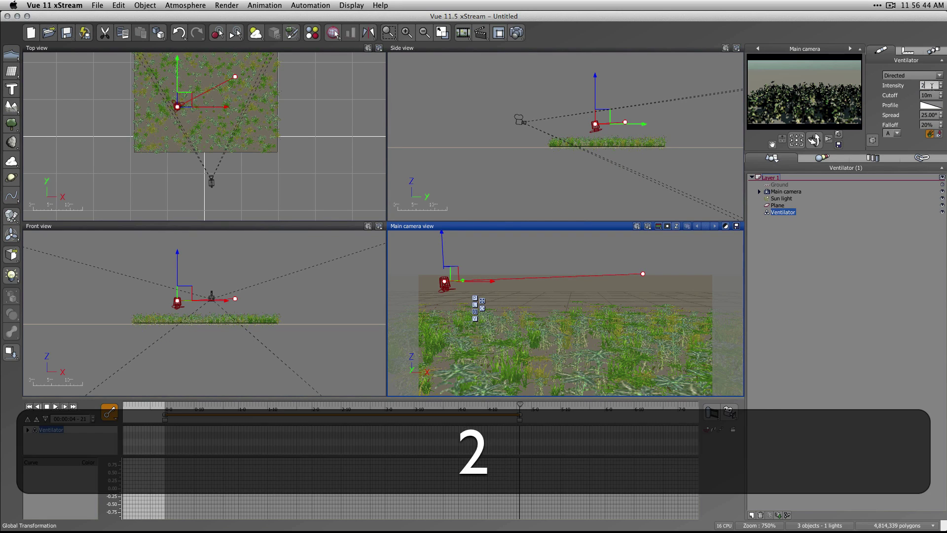
{"action": "left_click", "coordinate": [865, 322]}
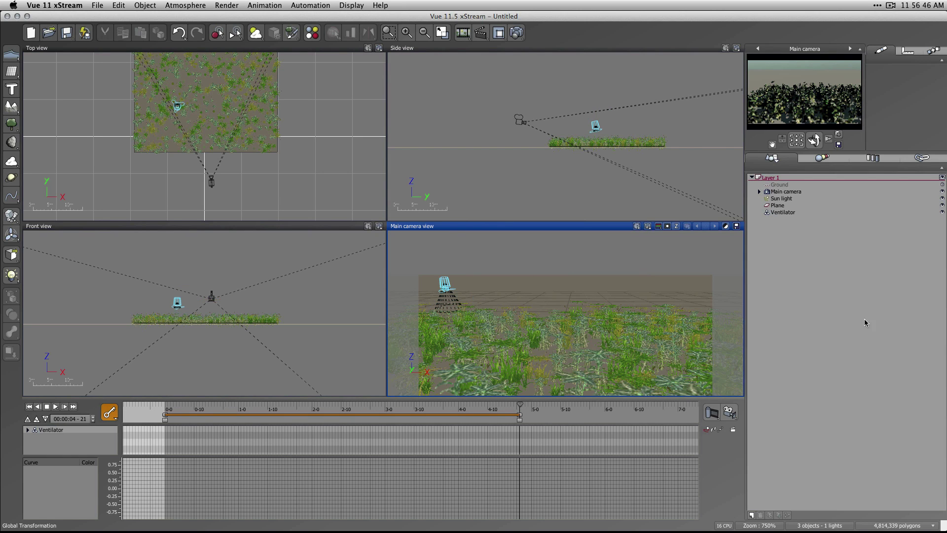
Return the current animation time to the start at 0 seconds.
{"action": "left_click_drag", "start_coordinate": [517, 405], "coordinate": [167, 406]}
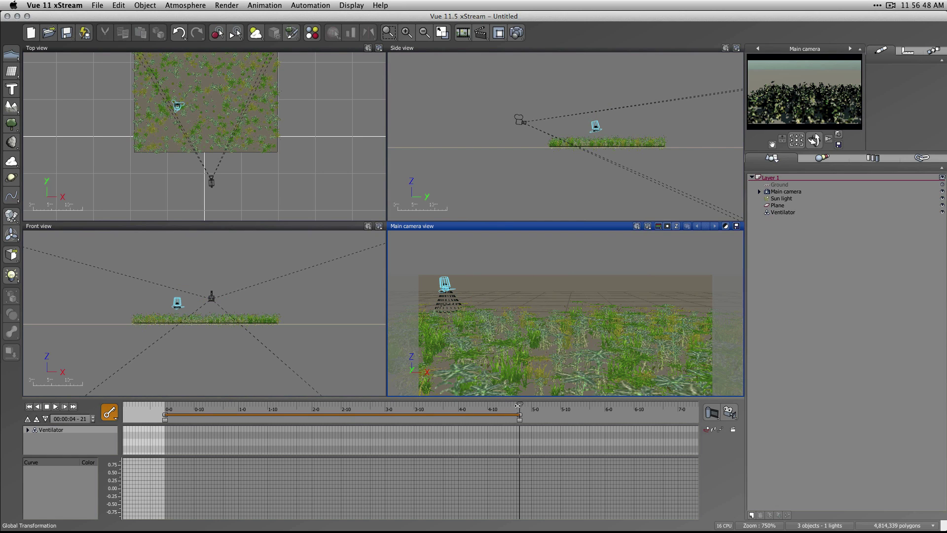
{"action": "key", "text": "space"}
{"action": "left_click_drag", "start_coordinate": [506, 409], "coordinate": [223, 405]}
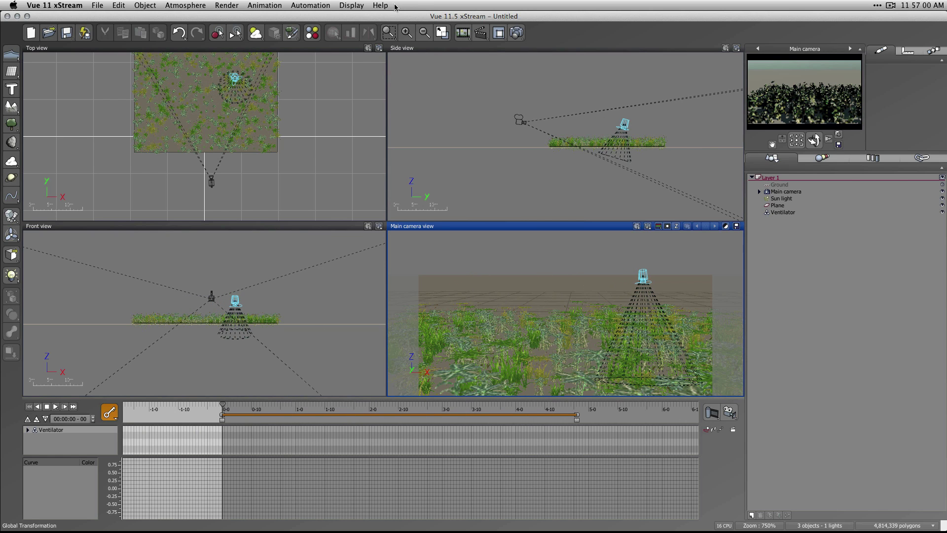
In the animation render options, browse for the color output location and create a folder named class 11 test 2.
{"action": "left_click", "coordinate": [261, 5]}
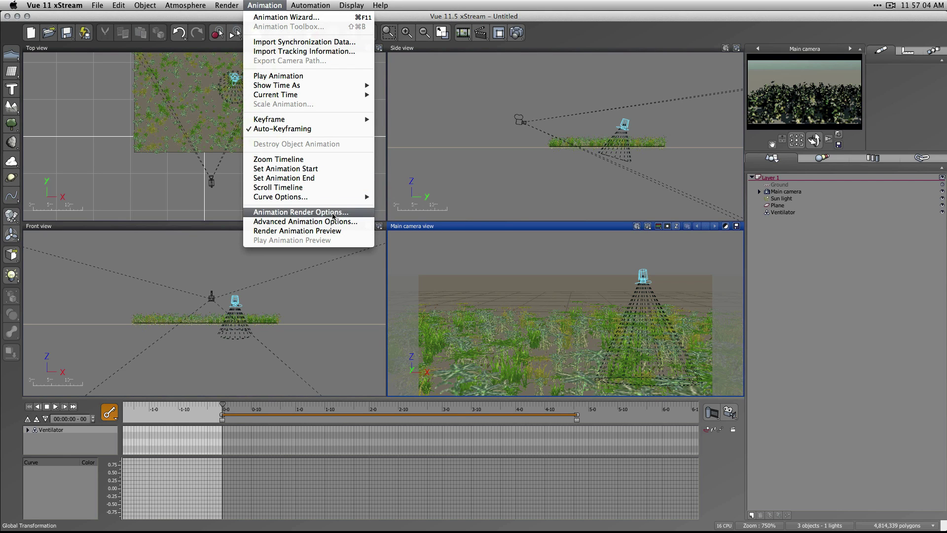
{"action": "left_click", "coordinate": [333, 216]}
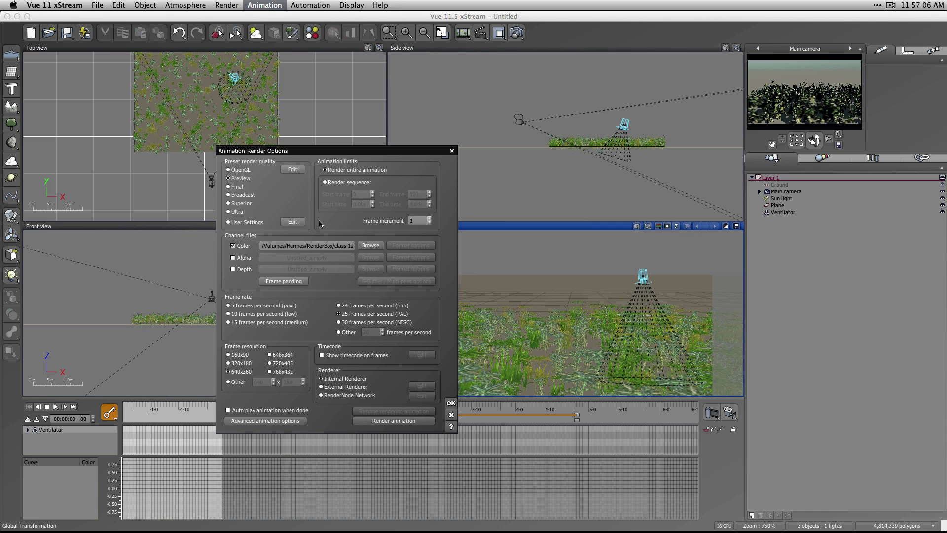
{"action": "left_click", "coordinate": [371, 248]}
{"action": "left_click", "coordinate": [371, 248]}
{"action": "left_click", "coordinate": [476, 116]}
{"action": "left_click", "coordinate": [475, 126]}
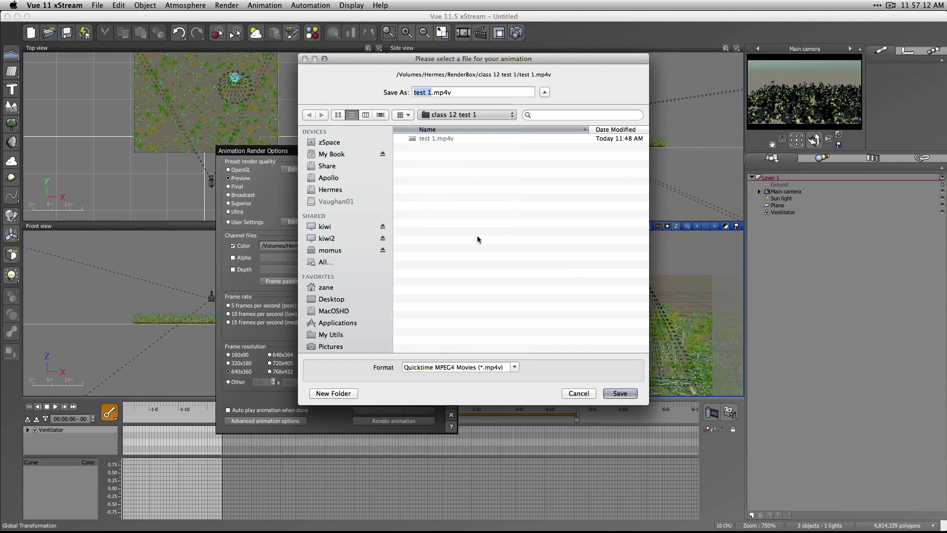
{"action": "left_click", "coordinate": [333, 393]}
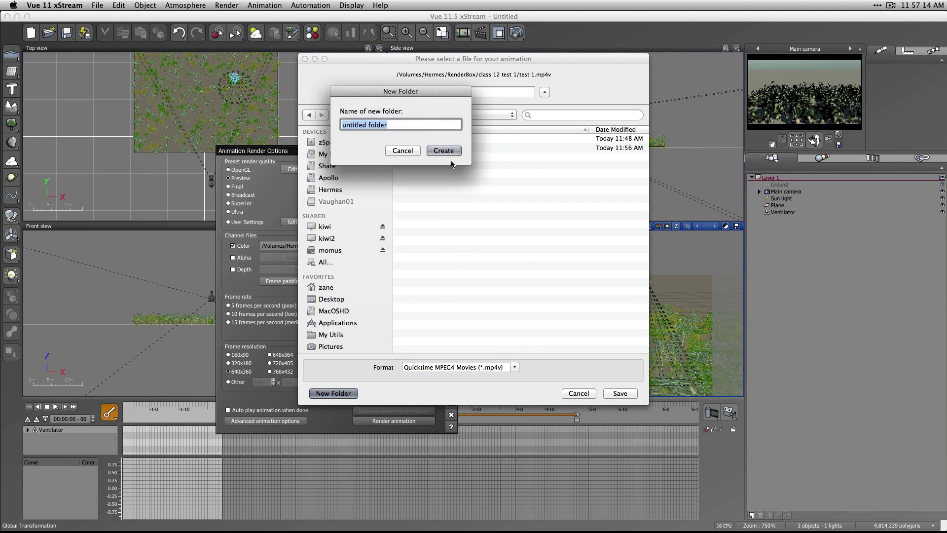
{"action": "type", "text": "class 11 "}
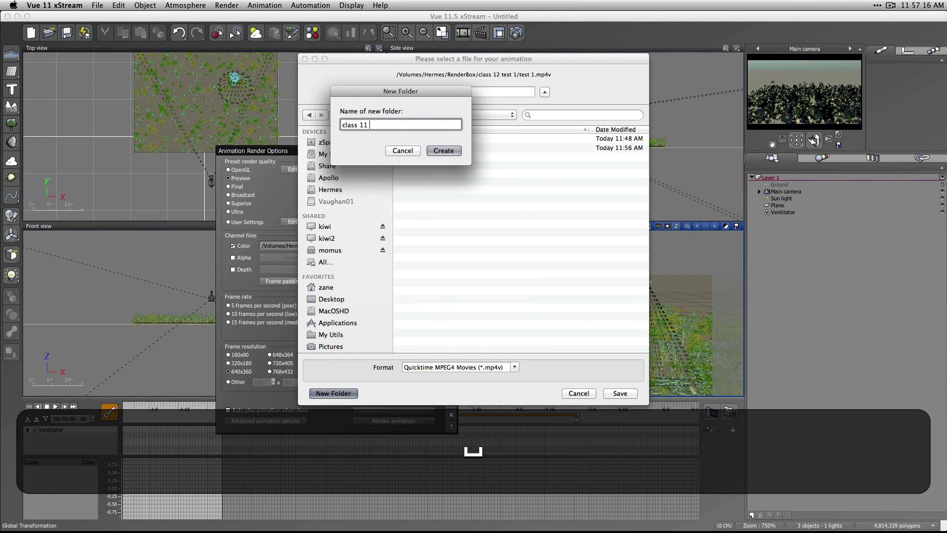
{"action": "type", "text": "test 2"}
{"action": "key", "text": "Return"}
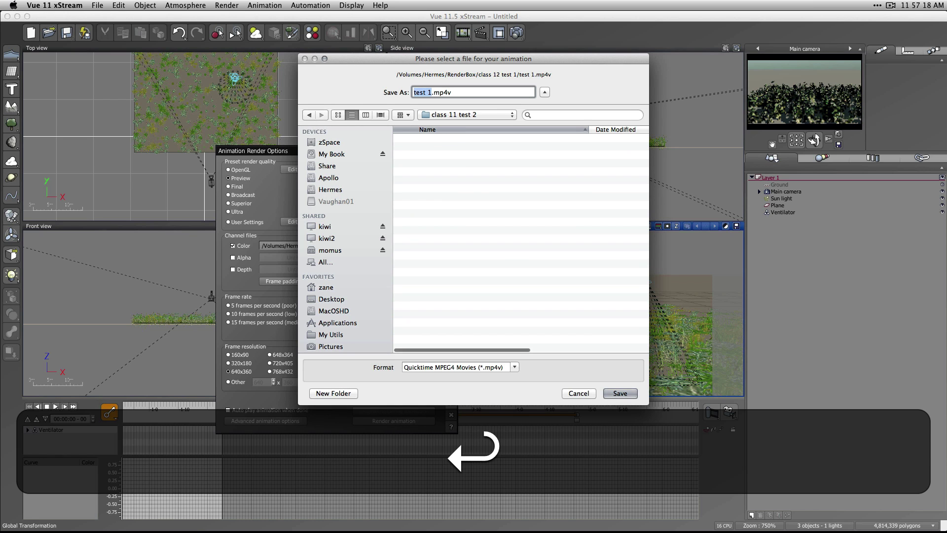
Save the animation output in the new folder under the file name test 2.mp4v.
{"action": "key", "text": "Right"}
{"action": "key", "text": "BackSpace"}
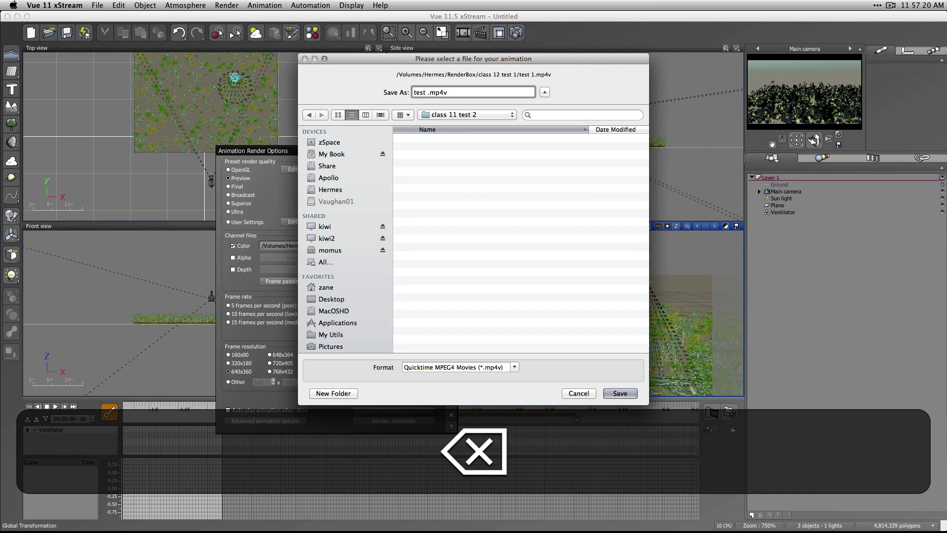
{"action": "key", "text": "Return"}
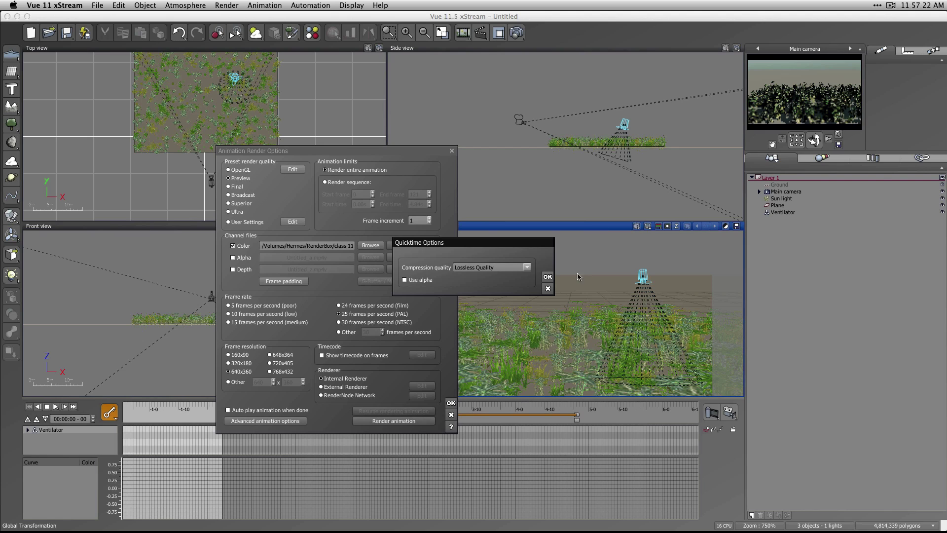
Set the QuickTime compression quality to Max Quality and render the entire animation.
{"action": "left_click", "coordinate": [499, 267]}
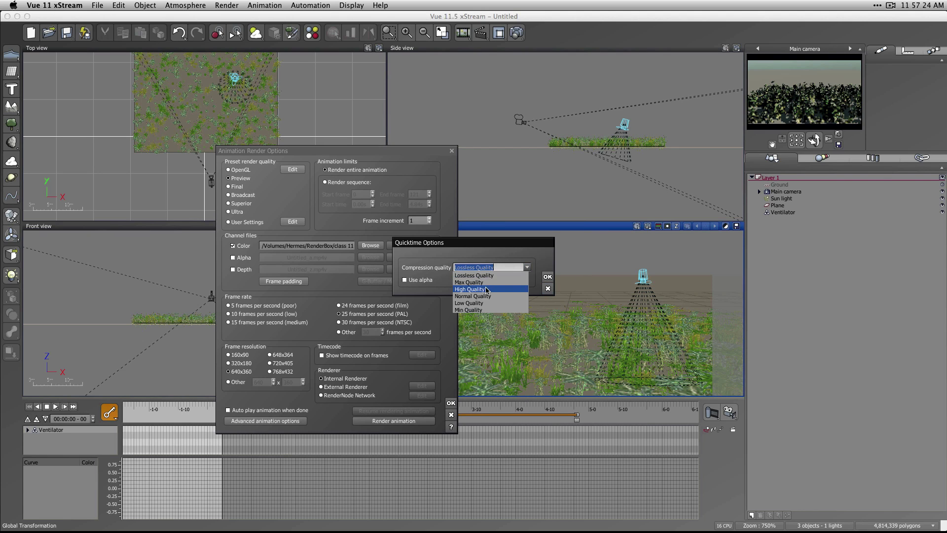
{"action": "left_click", "coordinate": [487, 289]}
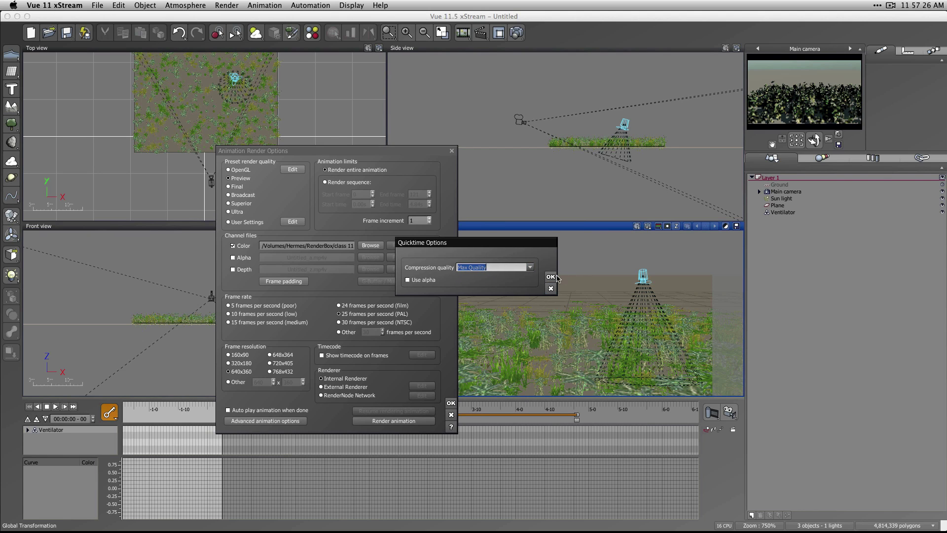
{"action": "left_click", "coordinate": [549, 277]}
{"action": "left_click", "coordinate": [389, 420]}
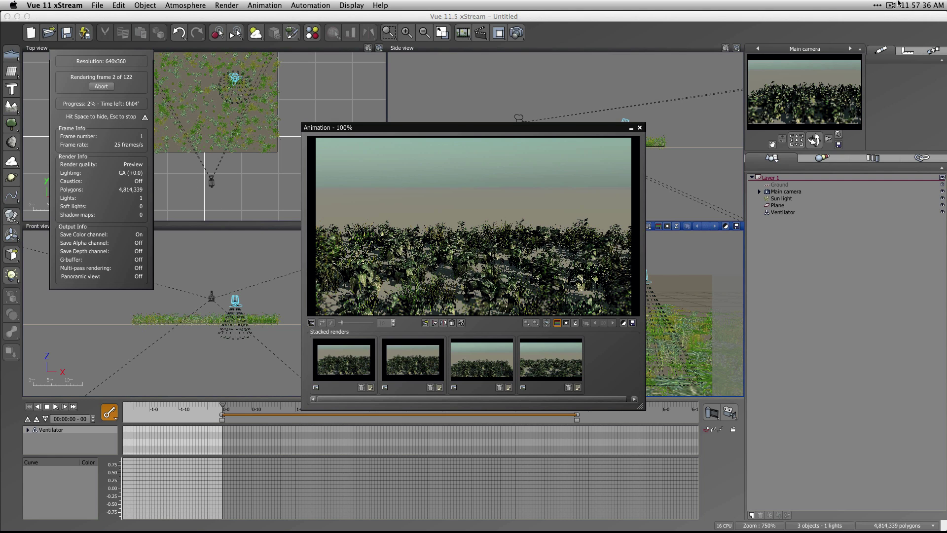
{"action": "left_click", "coordinate": [900, 4]}
{"action": "left_click", "coordinate": [890, 5]}
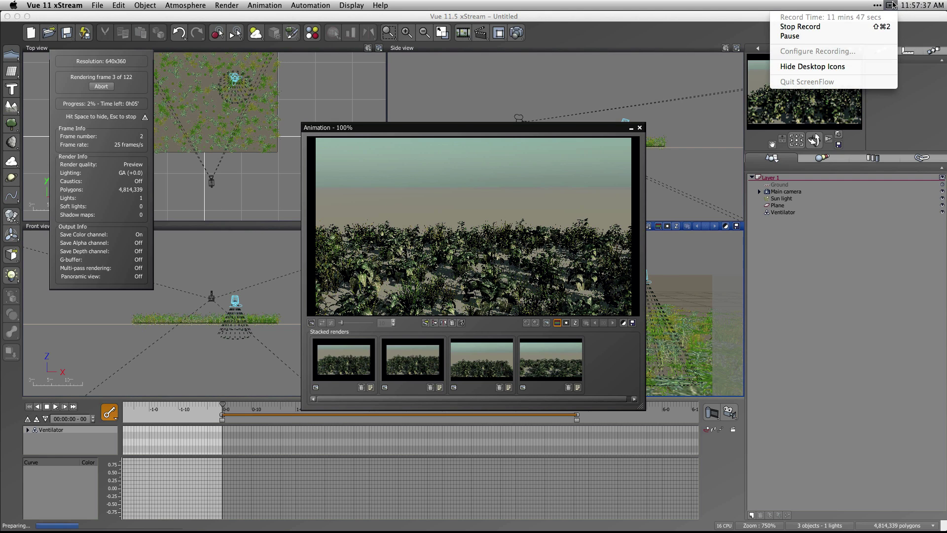
{"action": "left_click", "coordinate": [810, 36]}
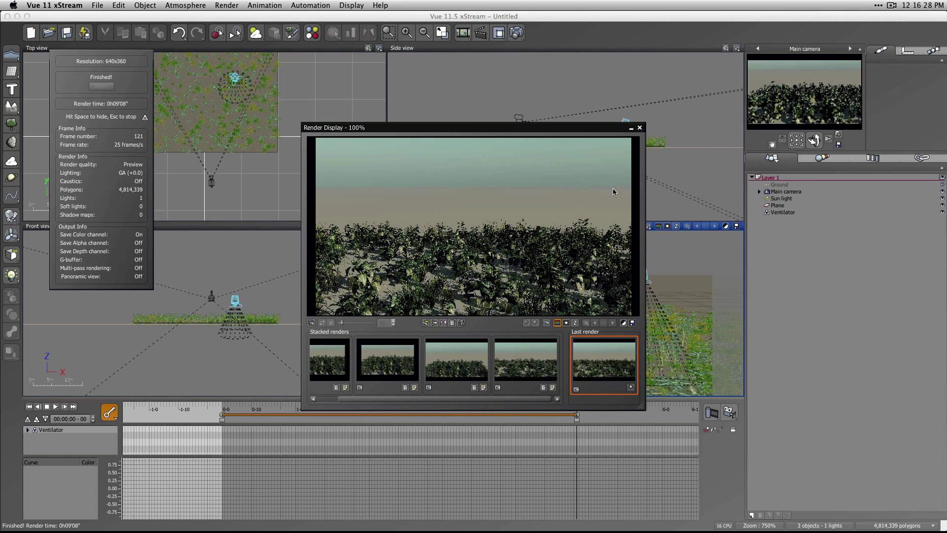
Switch to QuickTime Player, review the rendered test 2.mp4v movie, close it and return to Vue.
{"action": "key", "text": "super+Tab"}
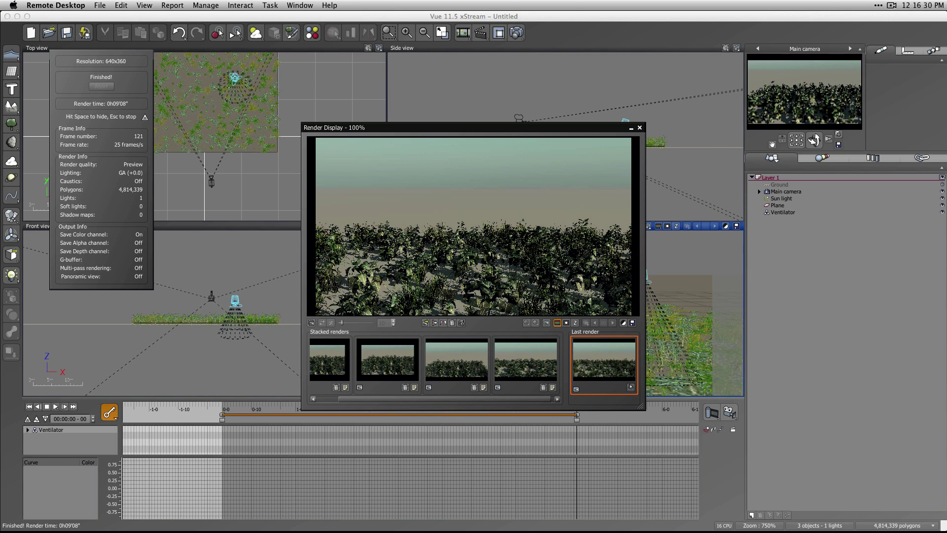
{"action": "key", "text": "super+n"}
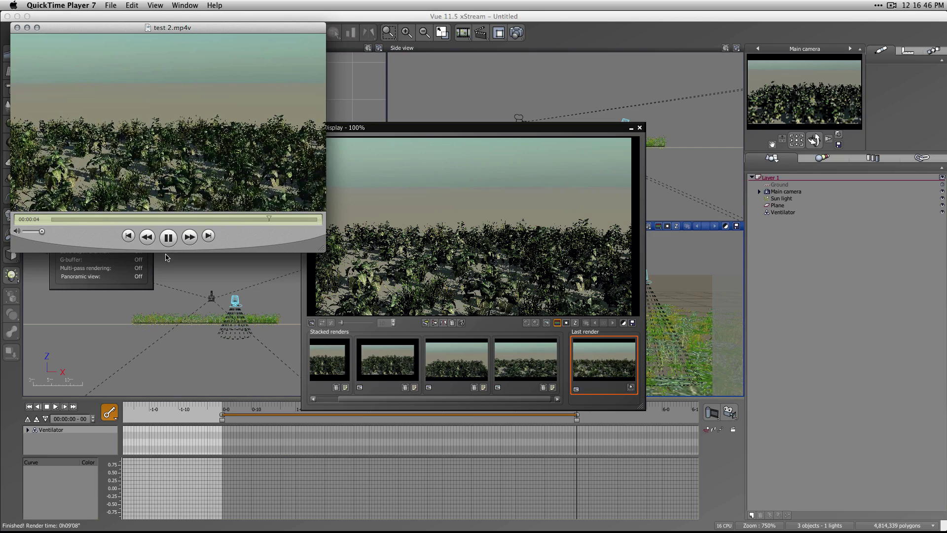
{"action": "left_click_drag", "start_coordinate": [86, 221], "coordinate": [51, 222]}
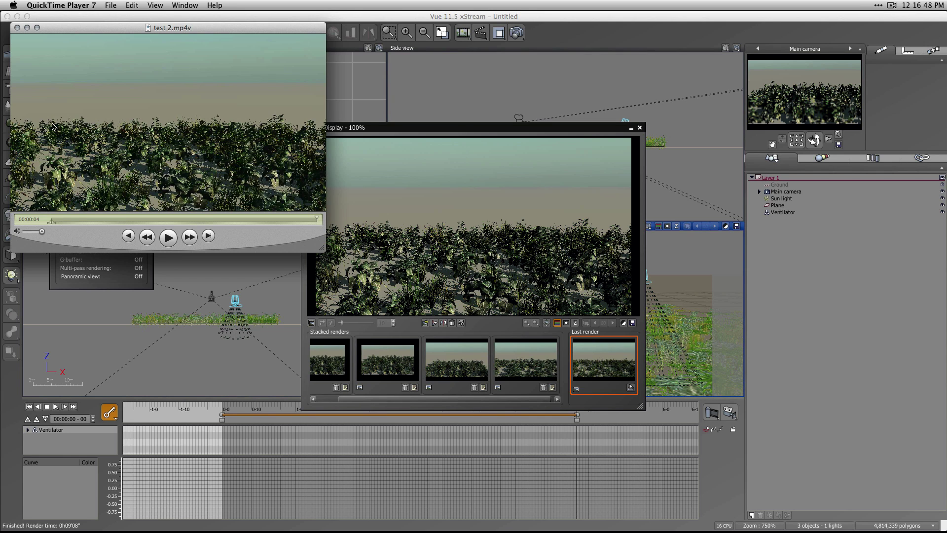
{"action": "left_click", "coordinate": [16, 28]}
{"action": "left_click", "coordinate": [417, 150]}
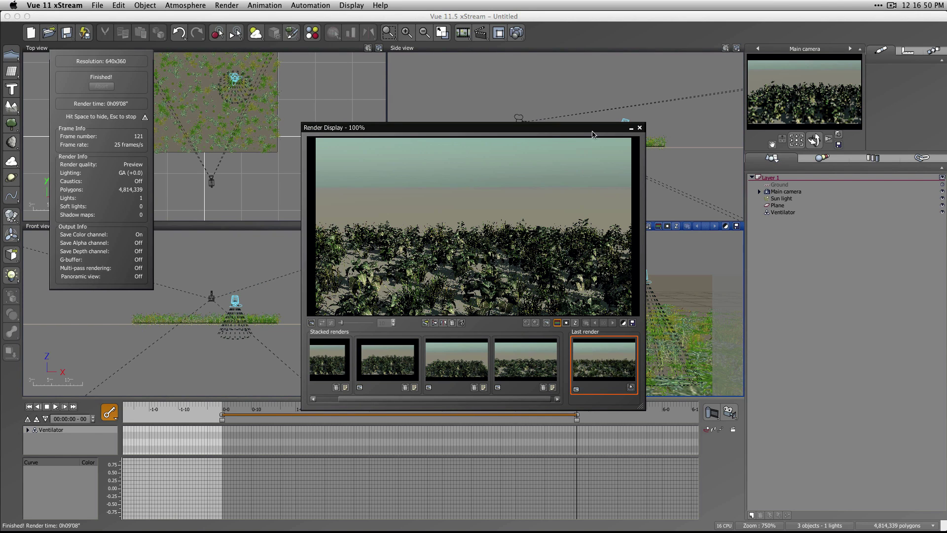
Close the render display and open the recent scene heli takeoff 2.vue.
{"action": "left_click", "coordinate": [640, 127]}
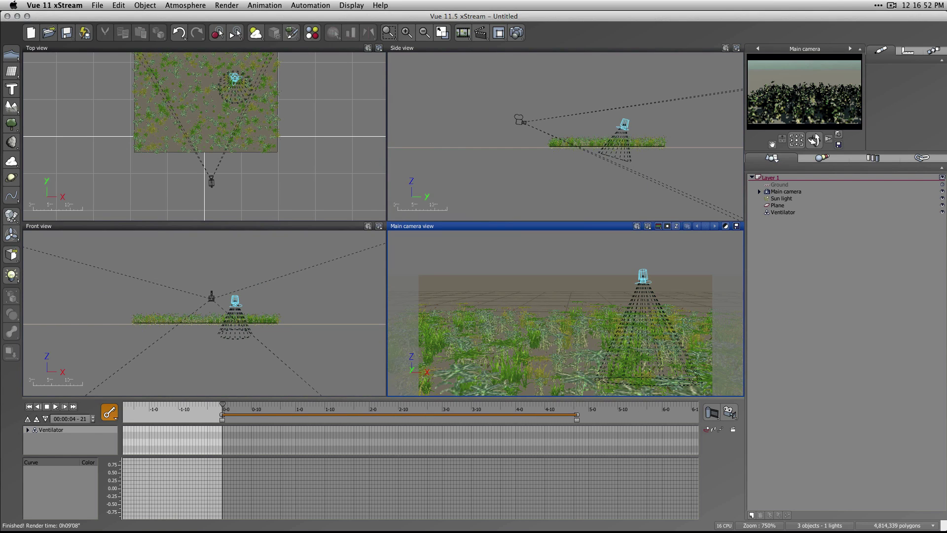
{"action": "key", "text": "super+Tab"}
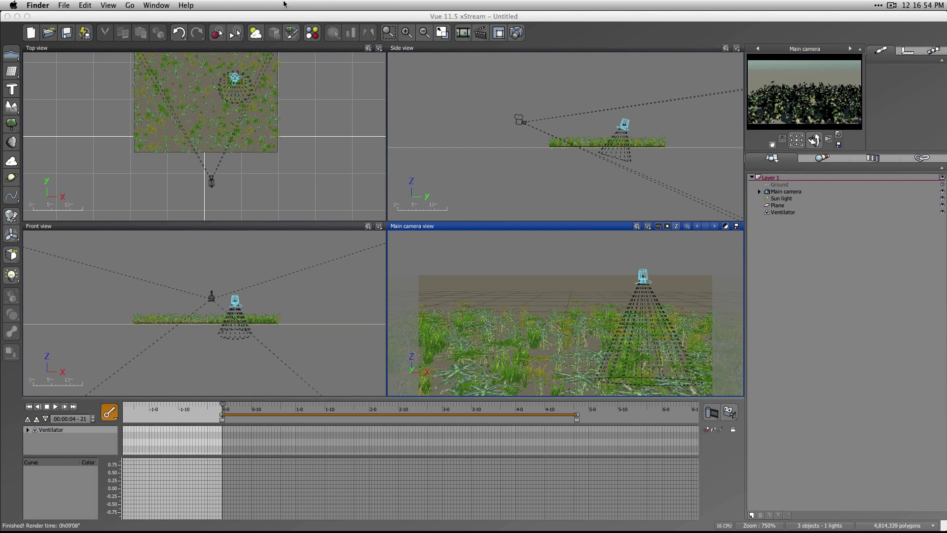
{"action": "left_click_drag", "start_coordinate": [283, 18], "coordinate": [274, 18]}
{"action": "left_click", "coordinate": [97, 5]}
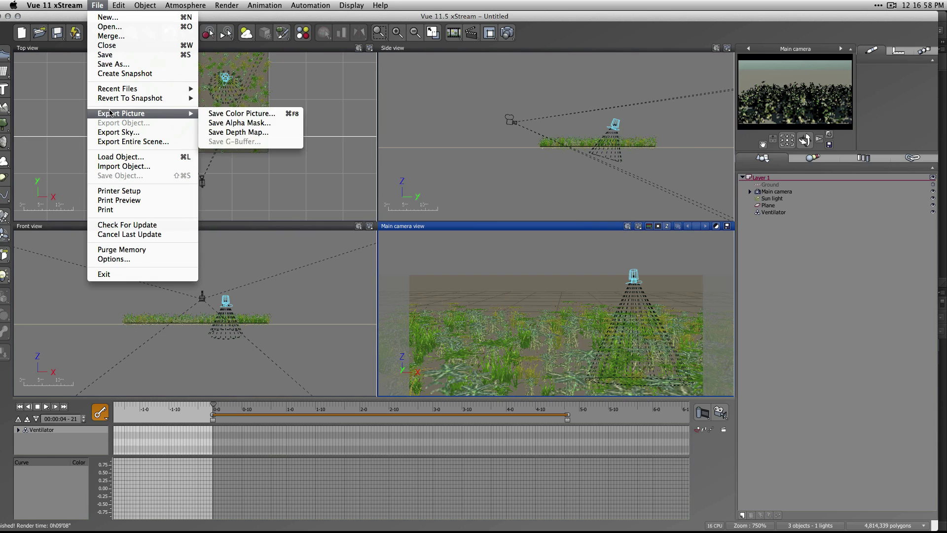
{"action": "mouse_move", "coordinate": [132, 88]}
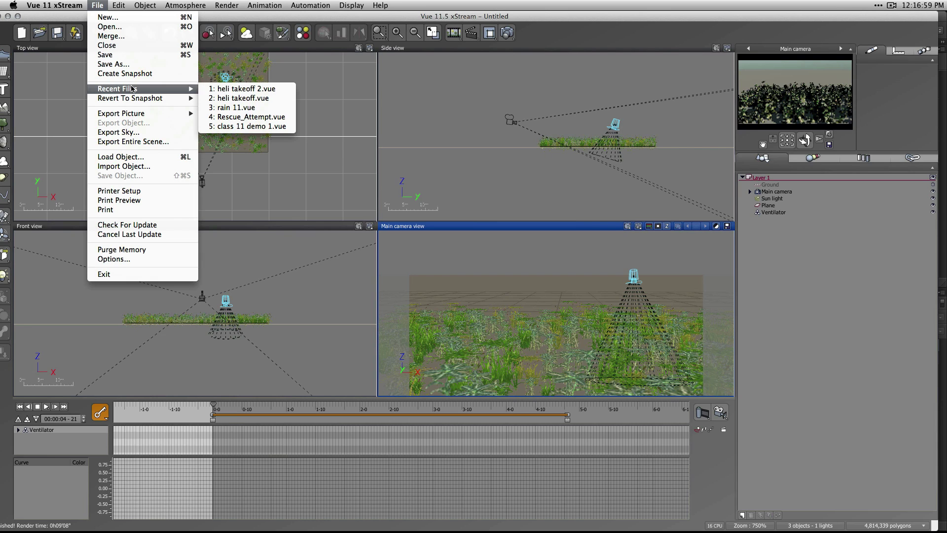
{"action": "left_click", "coordinate": [276, 89]}
{"action": "left_click", "coordinate": [472, 287]}
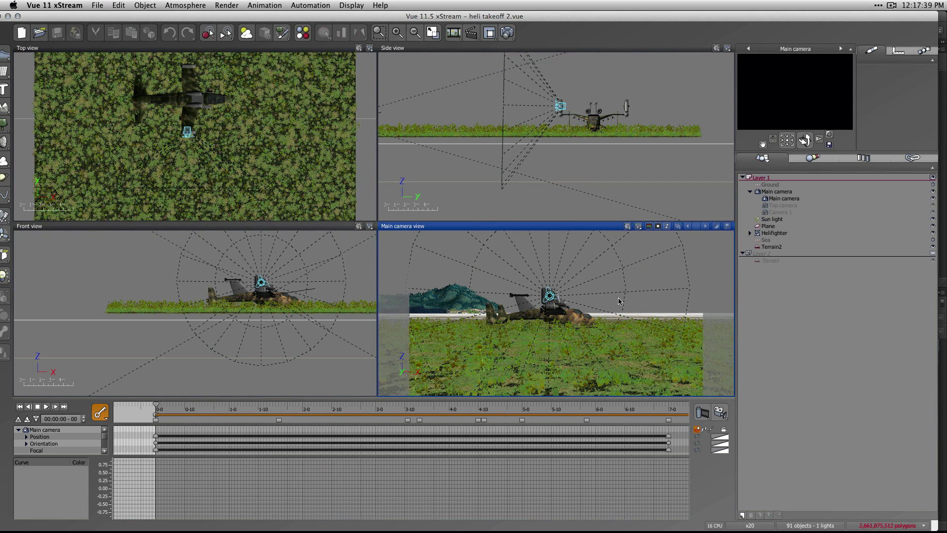
Expand the Helifighter group and inspect its wings and rotating right rotor groups by selecting each in turn.
{"action": "left_click", "coordinate": [770, 233]}
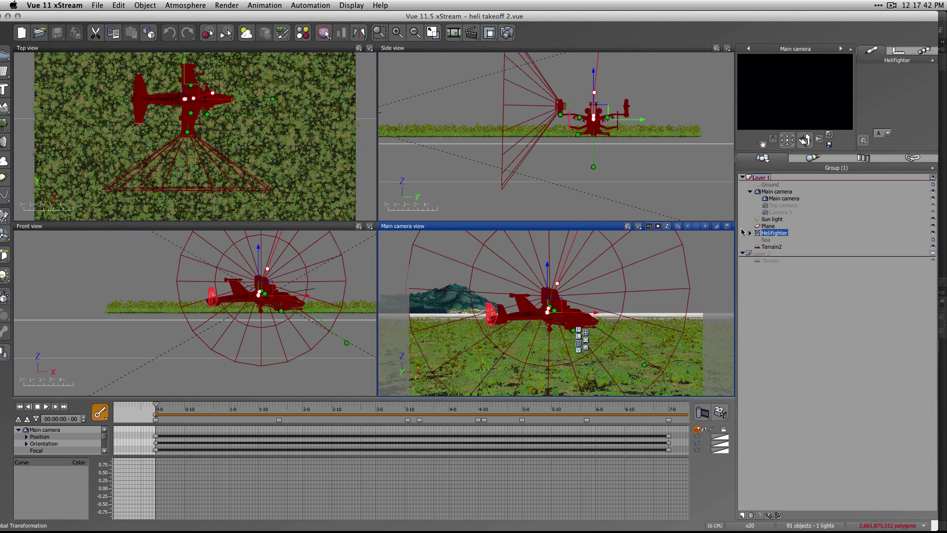
{"action": "left_click", "coordinate": [750, 234]}
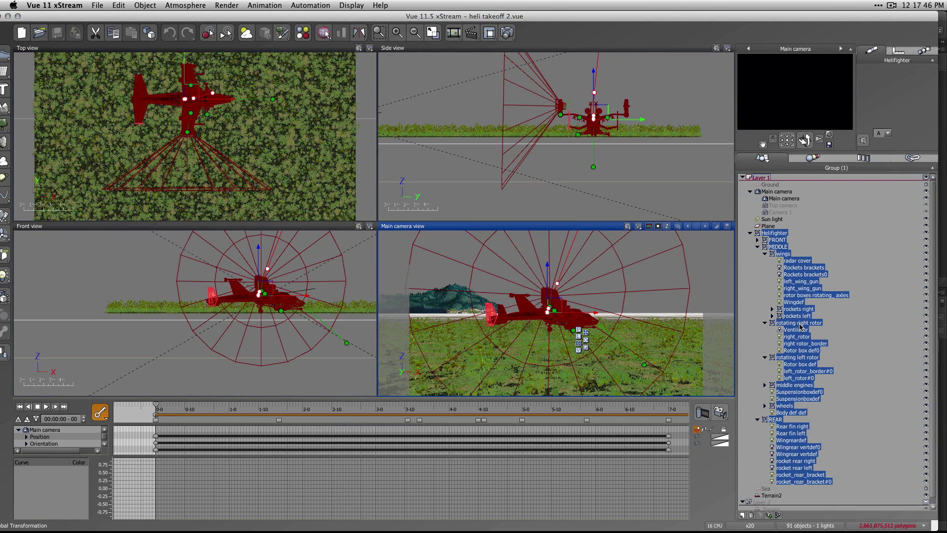
{"action": "left_click", "coordinate": [784, 254]}
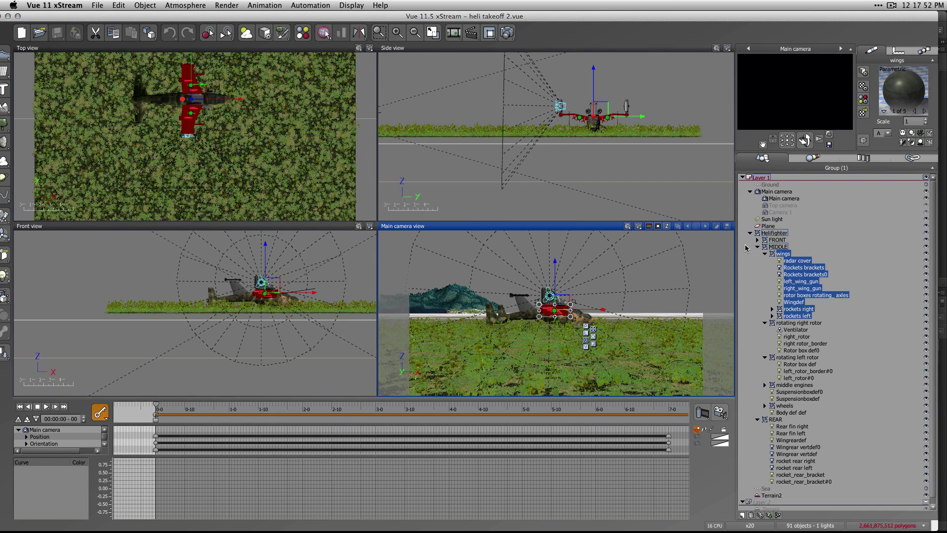
{"action": "left_click", "coordinate": [805, 323]}
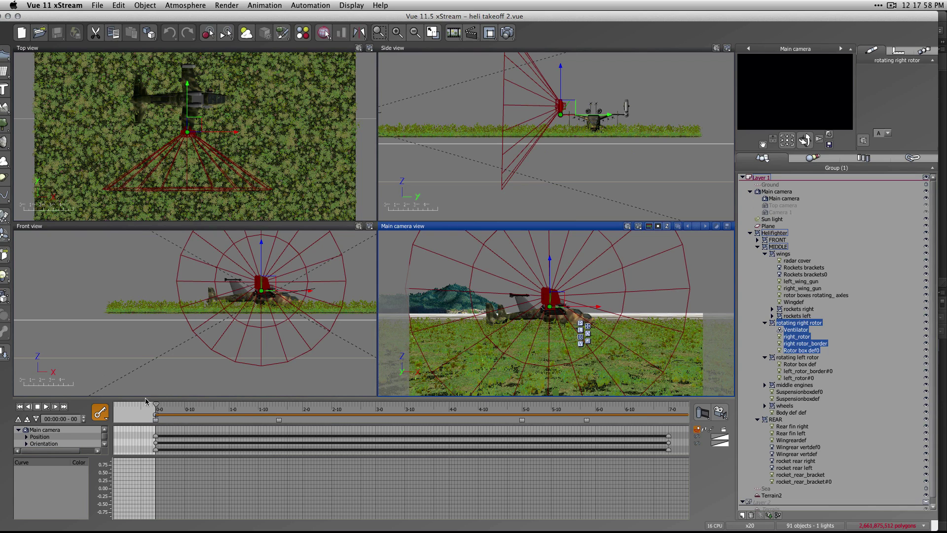
Scrub through the takeoff to examine how the right rotor's ventilator moves with the helicopter, and return to the first frame.
{"action": "left_click_drag", "start_coordinate": [157, 404], "coordinate": [341, 402]}
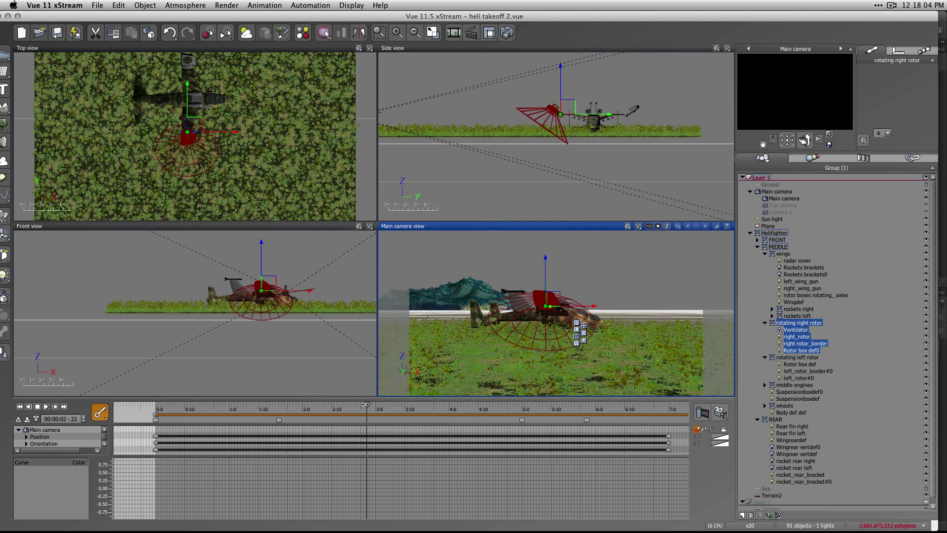
{"action": "key", "text": "super+z"}
{"action": "left_click_drag", "start_coordinate": [383, 408], "coordinate": [360, 408]}
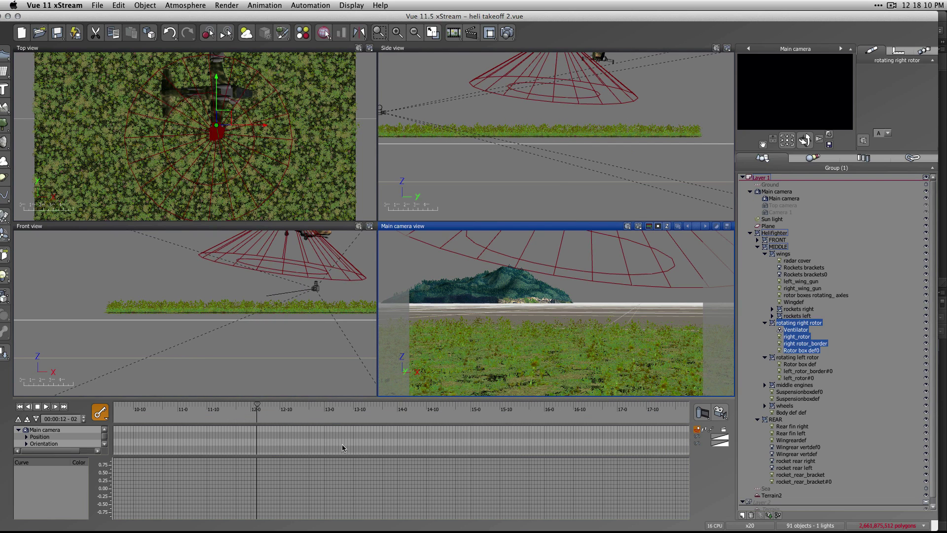
{"action": "left_click", "coordinate": [810, 323]}
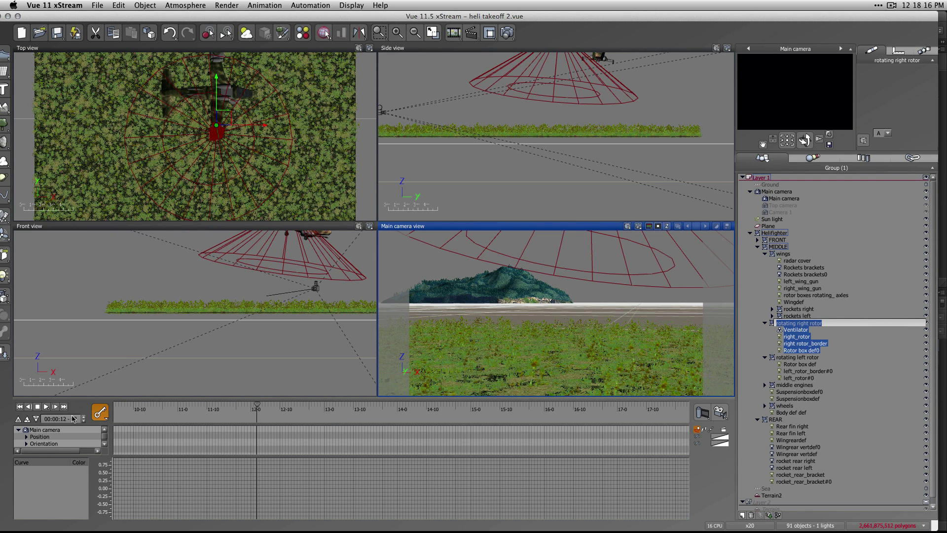
{"action": "left_click", "coordinate": [20, 407]}
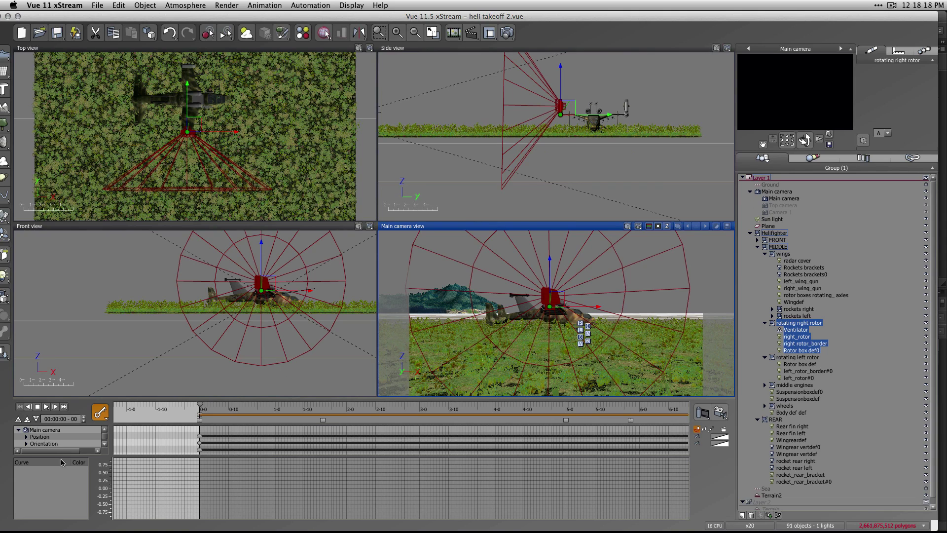
Display the main camera's Orientation curve fitted to its time extents, and scrub the animation to 00:00:01 - 15.
{"action": "left_click", "coordinate": [104, 444]}
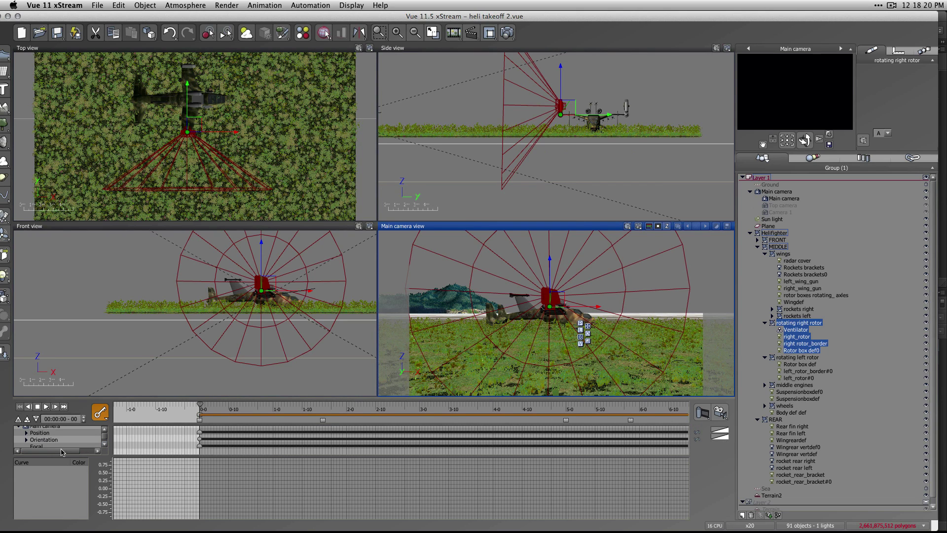
{"action": "left_click", "coordinate": [45, 440]}
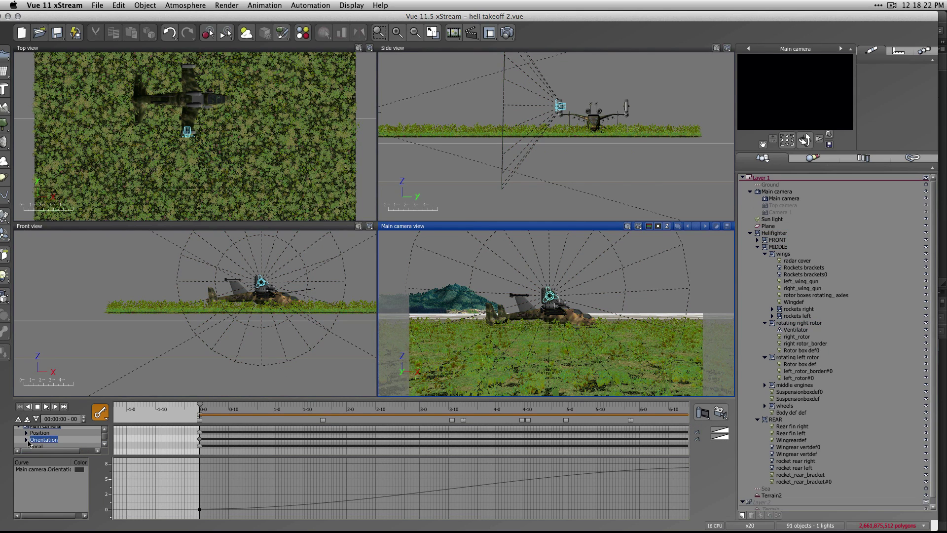
{"action": "right_click", "coordinate": [561, 495]}
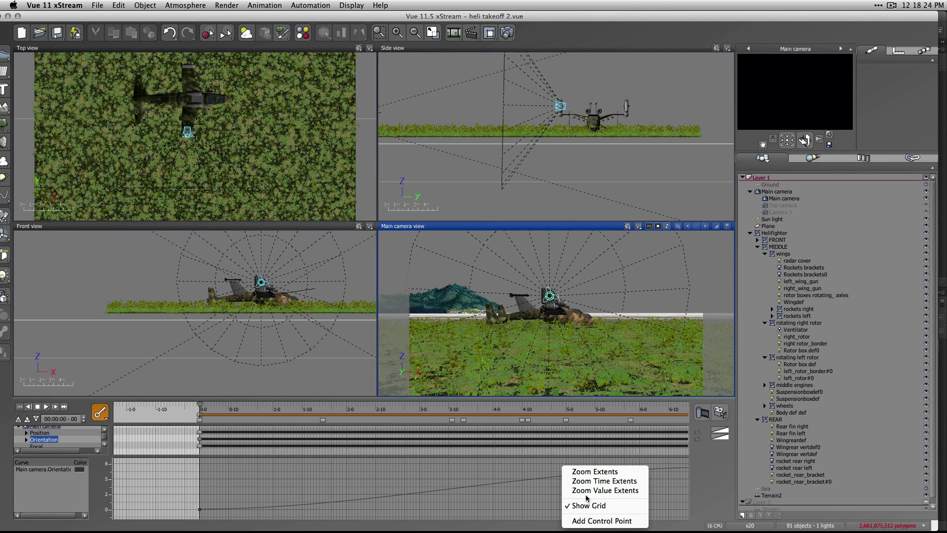
{"action": "left_click", "coordinate": [617, 493]}
{"action": "right_click", "coordinate": [572, 496]}
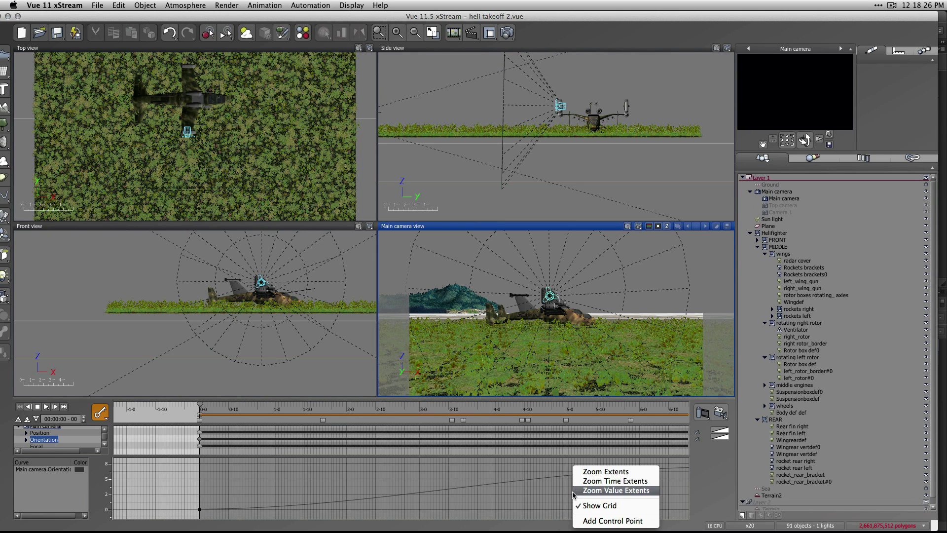
{"action": "left_click", "coordinate": [605, 484]}
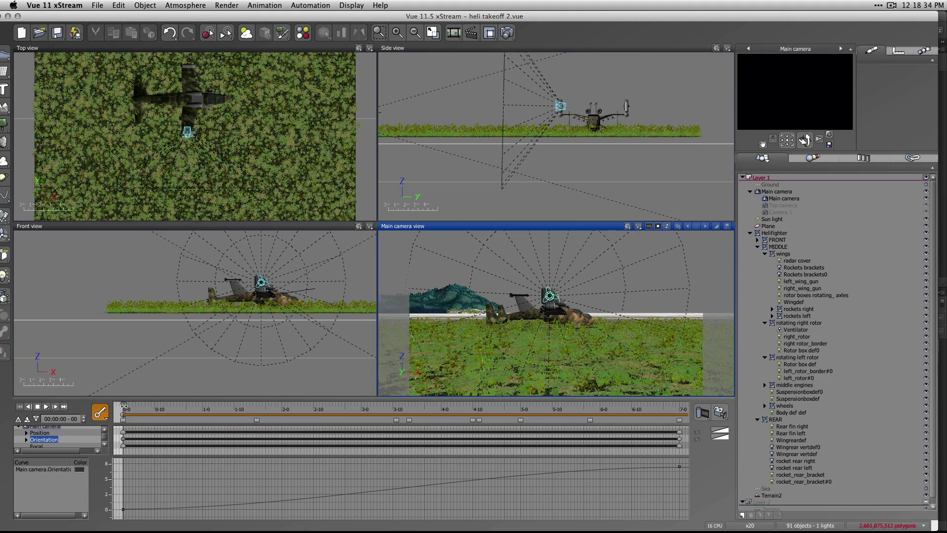
{"action": "left_click", "coordinate": [197, 405]}
{"action": "left_click_drag", "start_coordinate": [256, 404], "coordinate": [233, 410]}
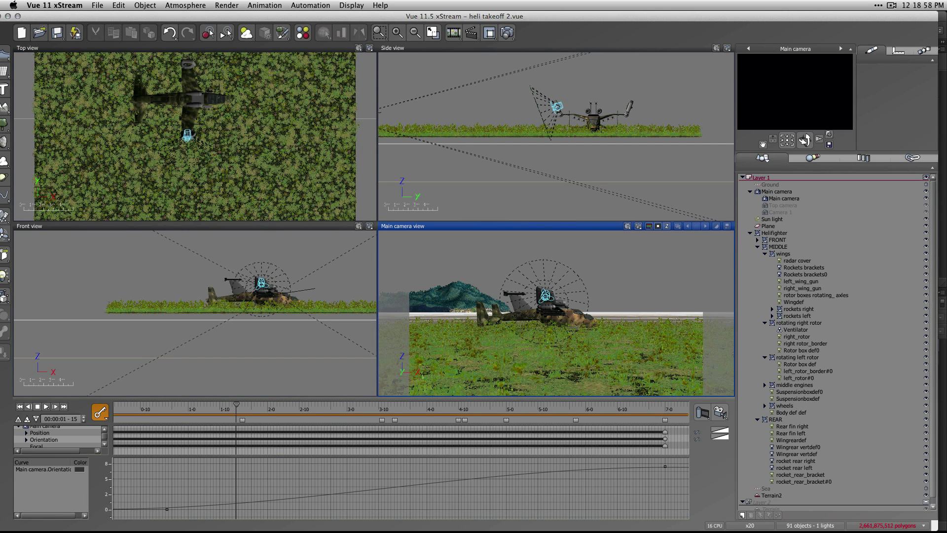
Switch to HyperVue, examine the render nodes working on heli takeoff 2.vue, and minimize the network rendering manager.
{"action": "key", "text": "super+Tab"}
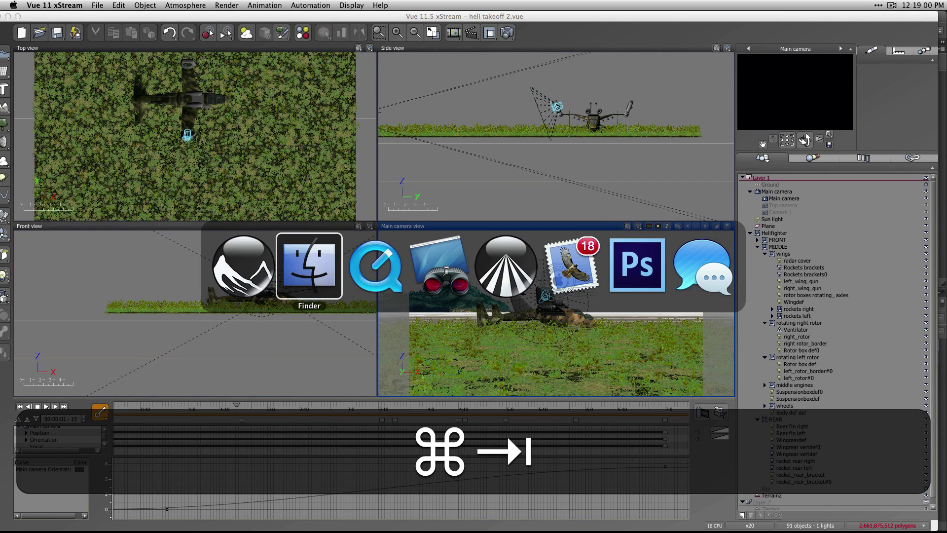
{"action": "left_click", "coordinate": [504, 274]}
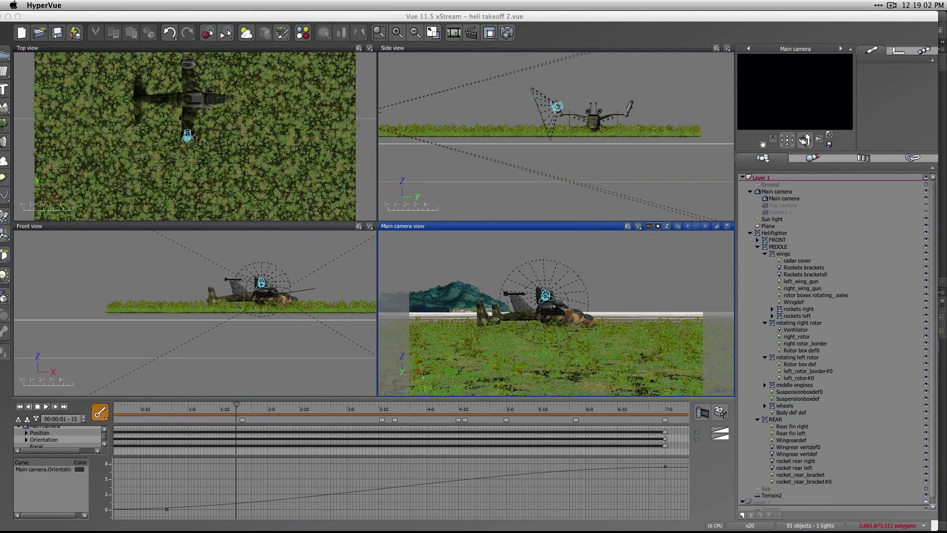
{"action": "left_click_drag", "start_coordinate": [547, 97], "coordinate": [527, 101]}
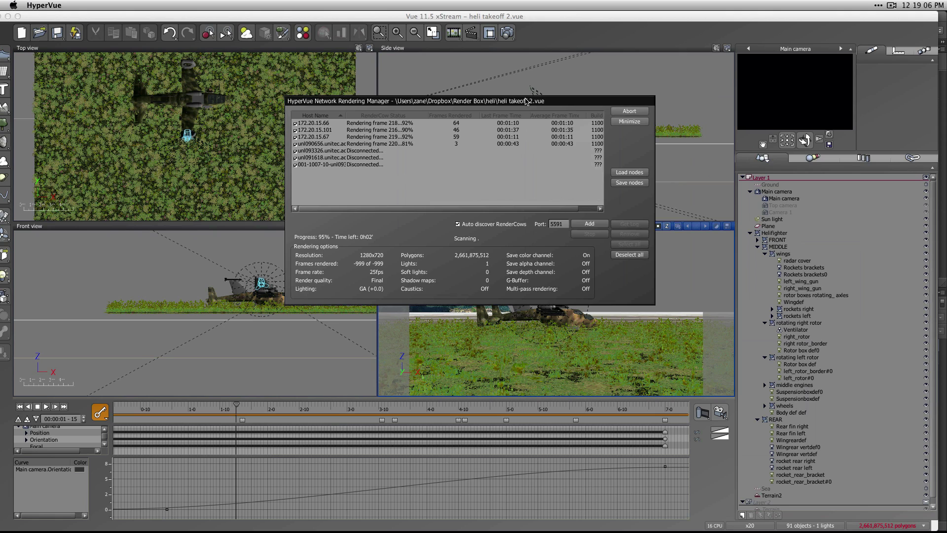
{"action": "left_click", "coordinate": [512, 143]}
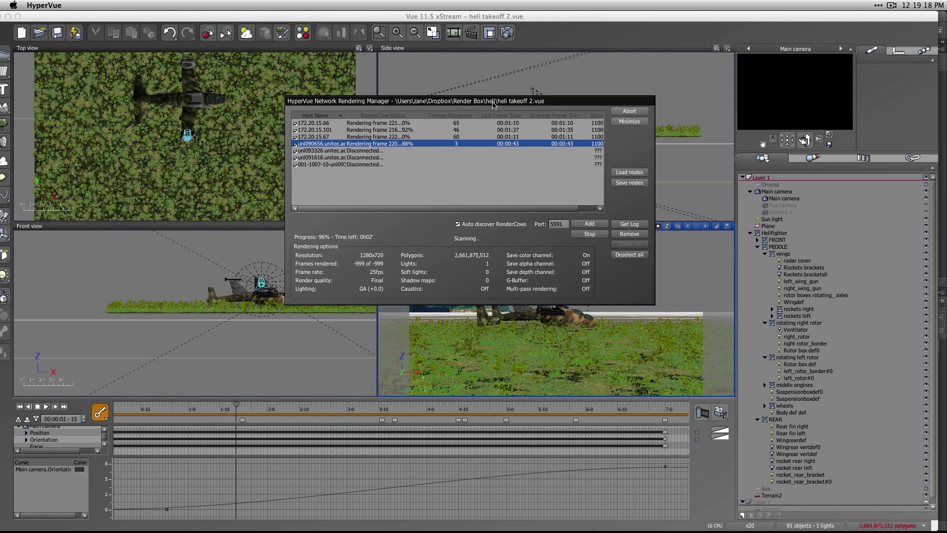
{"action": "left_click_drag", "start_coordinate": [493, 104], "coordinate": [448, 180]}
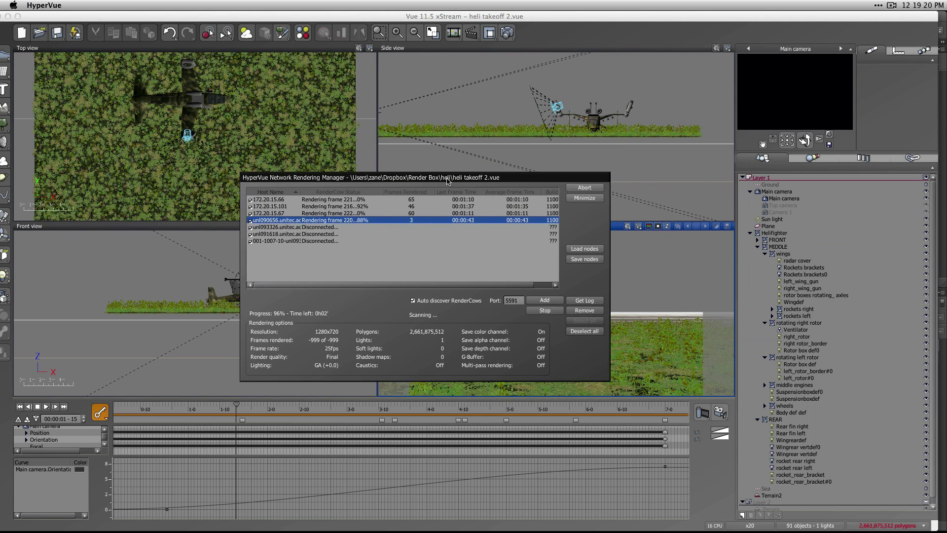
{"action": "key", "text": "super+m"}
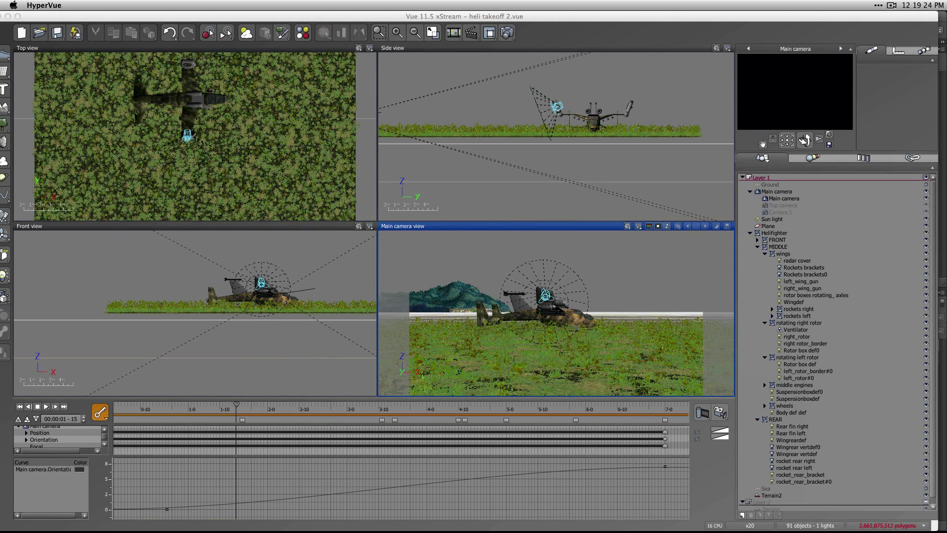
Switch to Finder, show the heli render folder, and preview the HELI.mp4v movie.
{"action": "key", "text": "super+Tab"}
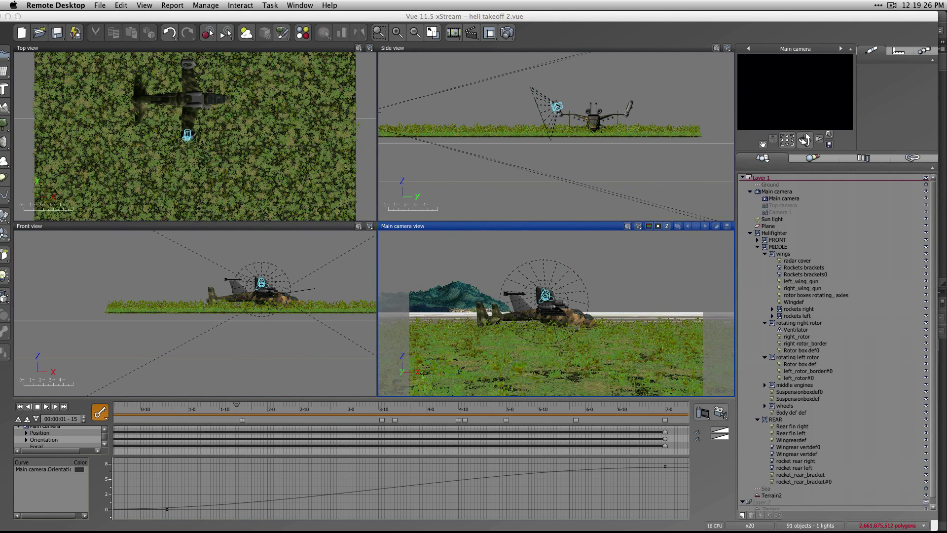
{"action": "key", "text": "super+Tab"}
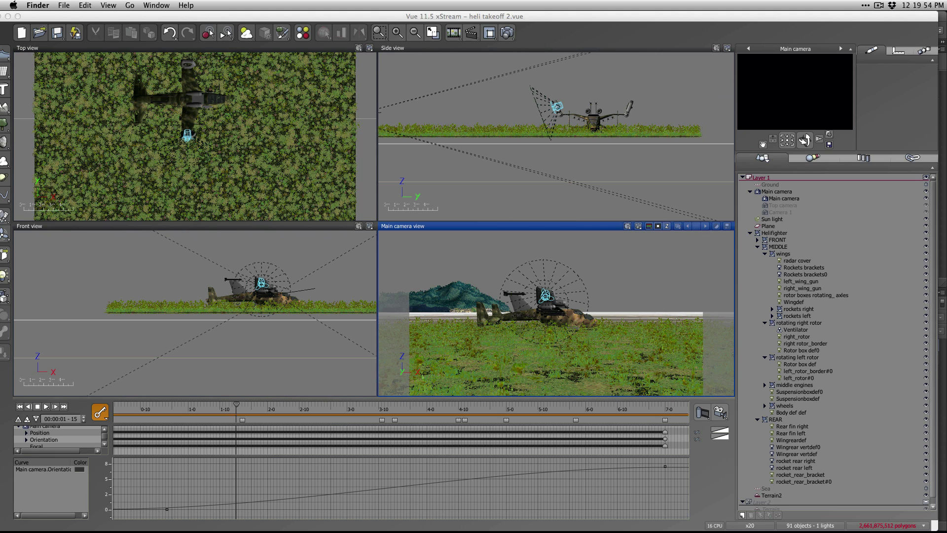
{"action": "key", "text": "super+n"}
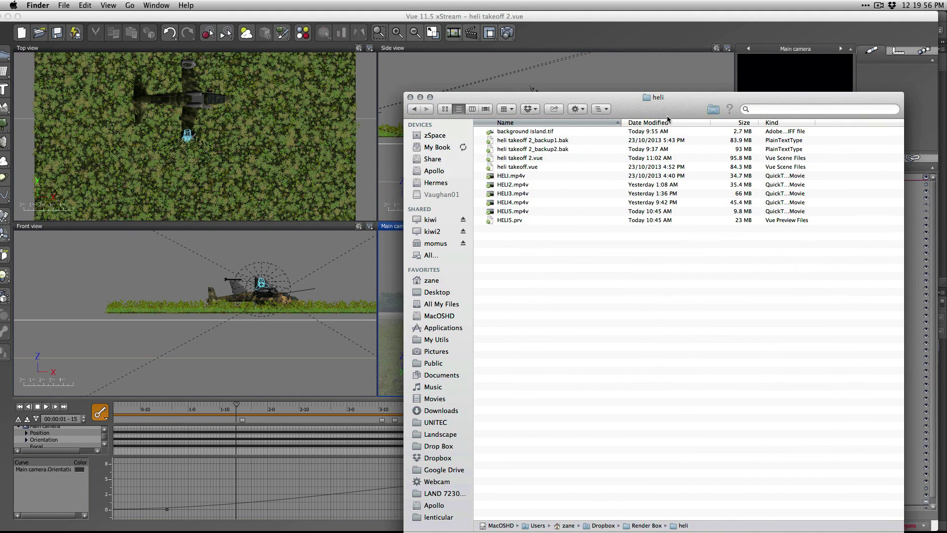
{"action": "left_click", "coordinate": [512, 176]}
{"action": "key", "text": "space"}
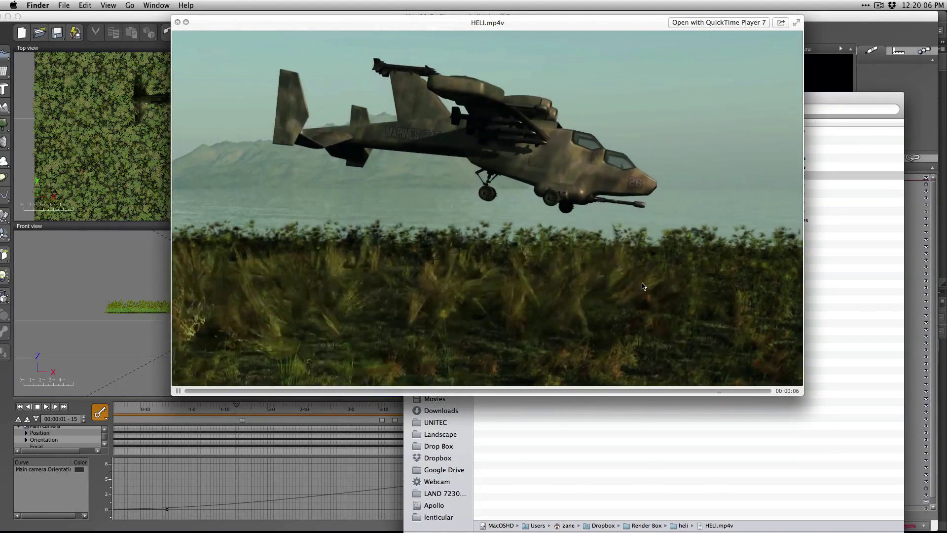
{"action": "key", "text": "space"}
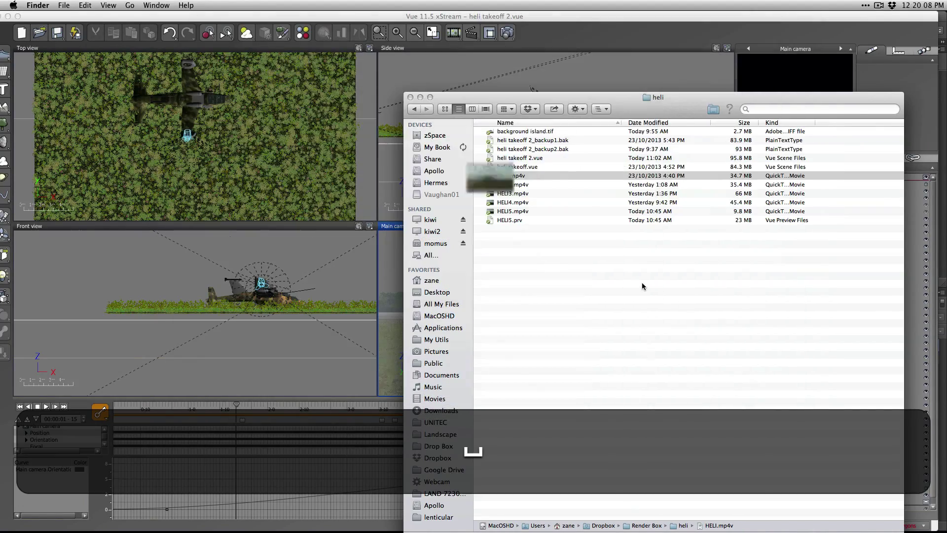
Preview the rendered movies HELI2.mp4v, HELI3.mp4v and HELI4.mp4v one after another.
{"action": "key", "text": "Down"}
{"action": "key", "text": "space"}
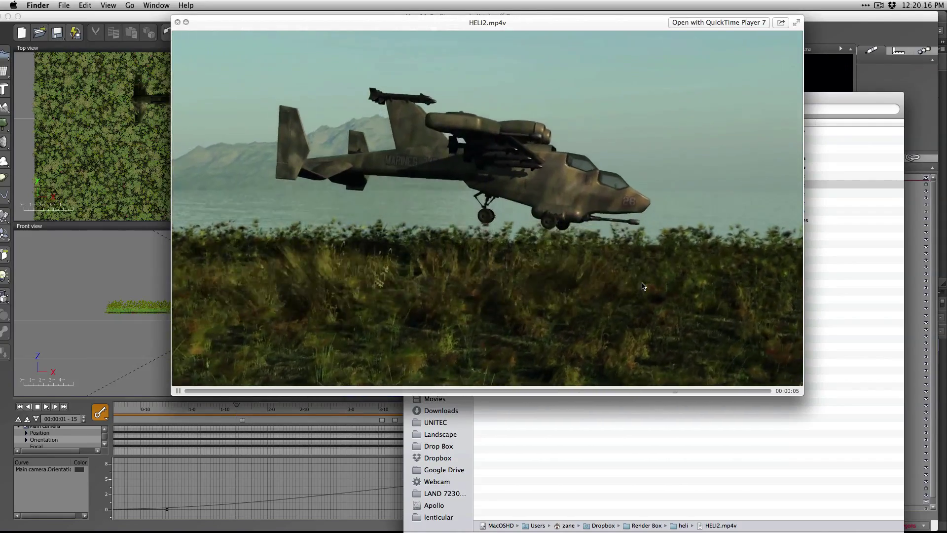
{"action": "key", "text": "space"}
{"action": "key", "text": "Down"}
{"action": "key", "text": "space"}
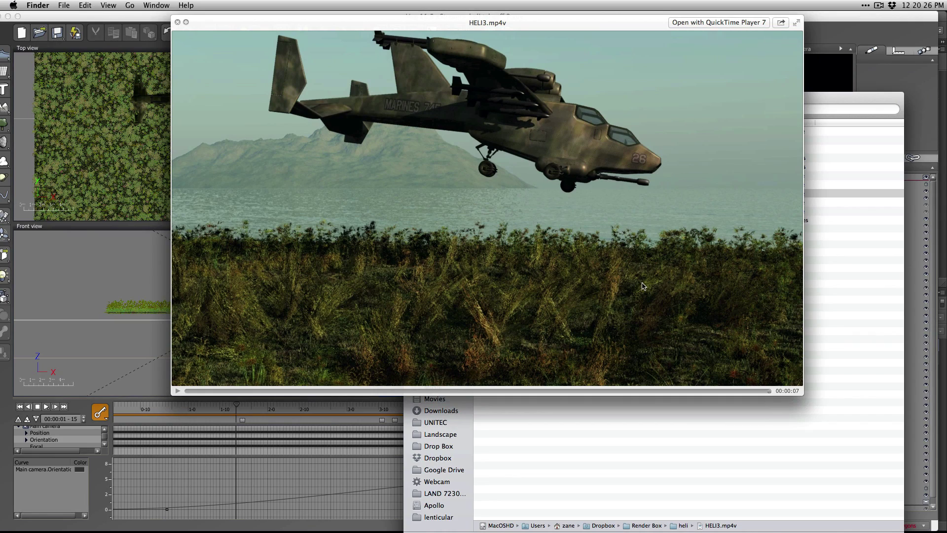
{"action": "key", "text": "space"}
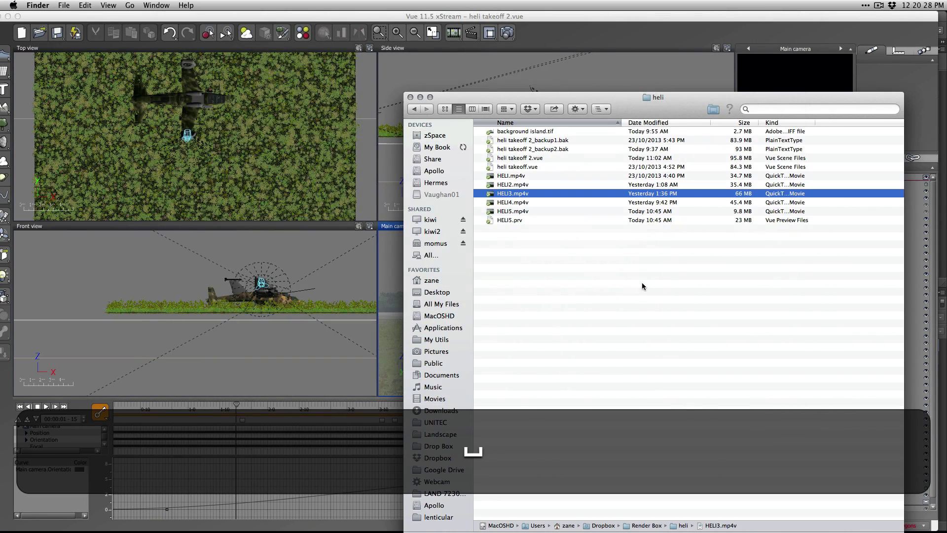
{"action": "key", "text": "Down"}
{"action": "key", "text": "space"}
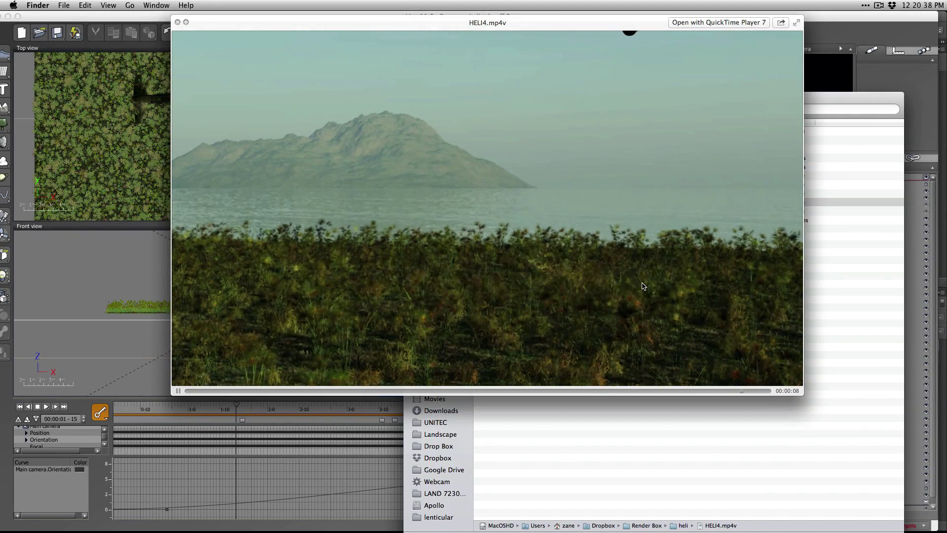
{"action": "key", "text": "space"}
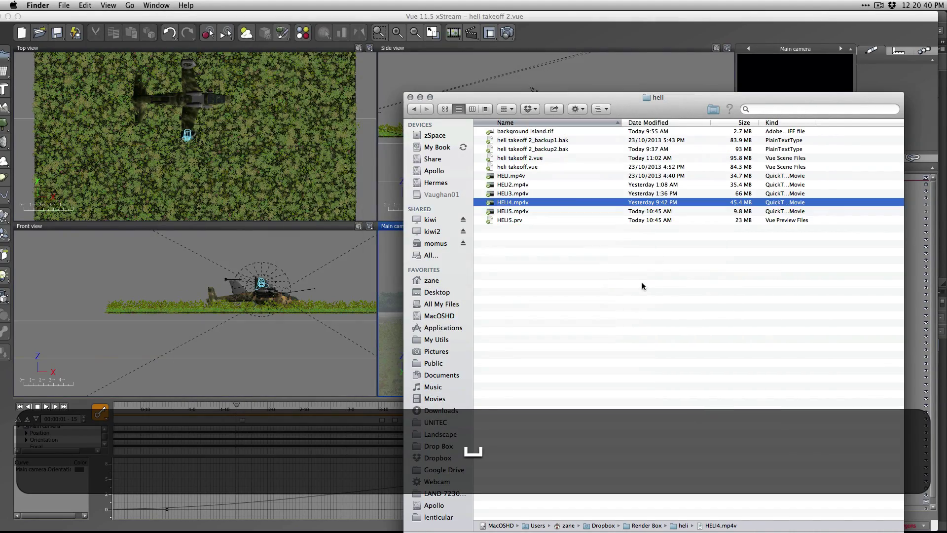
Preview HELI5.mp4v several times to examine the ventilator's effect on the plants around the grounded helicopter.
{"action": "key", "text": "Down"}
{"action": "key", "text": "space"}
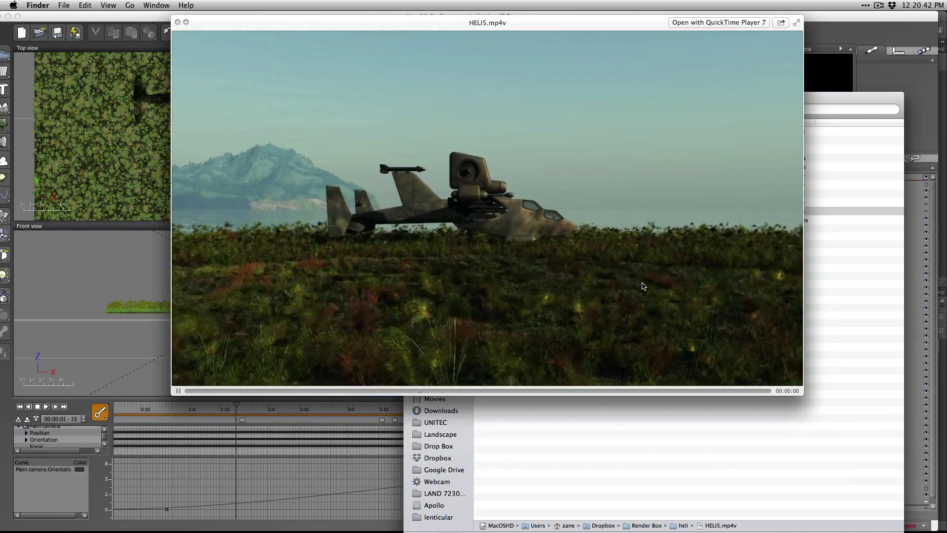
{"action": "key", "text": "space"}
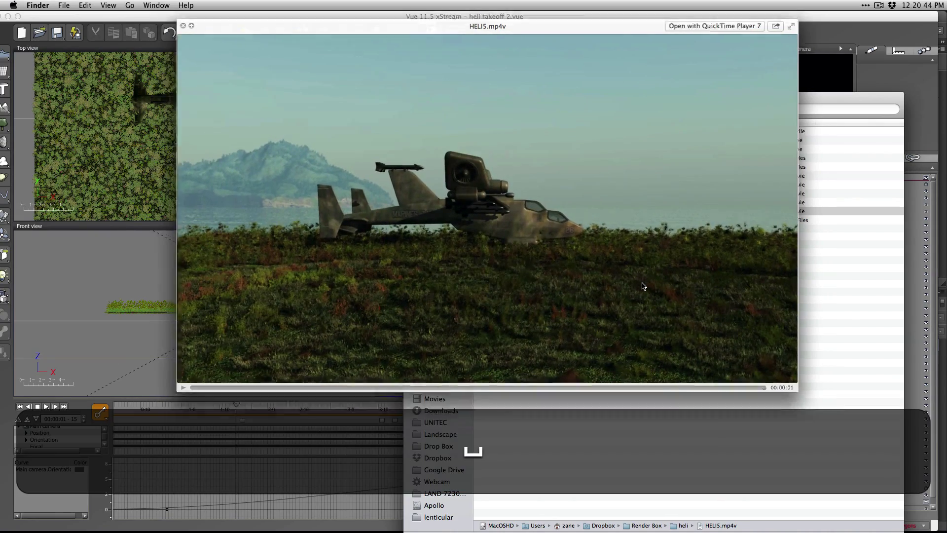
{"action": "key", "text": "space"}
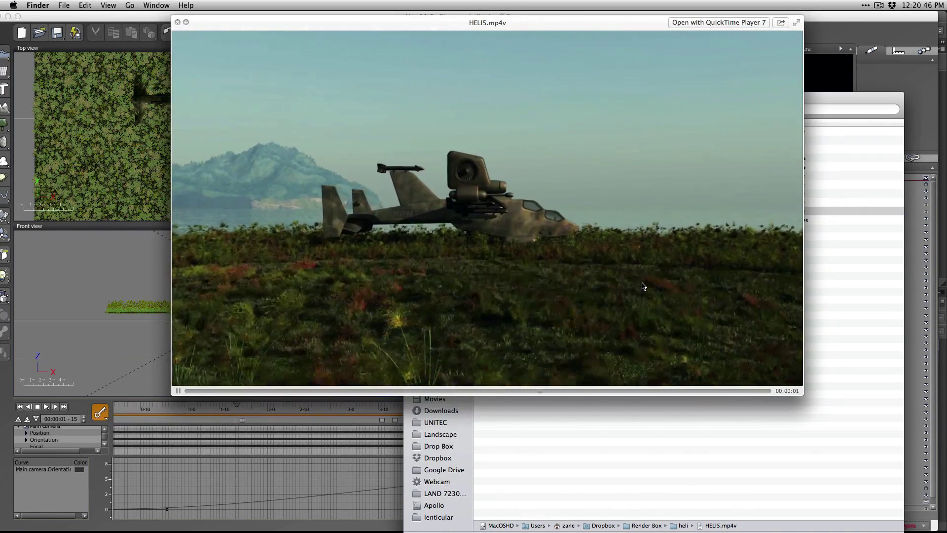
{"action": "key", "text": "space"}
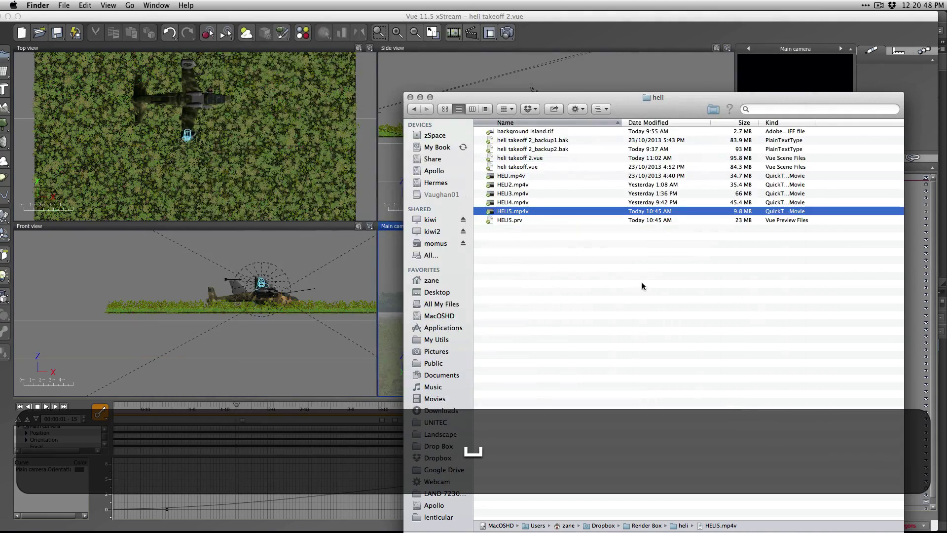
{"action": "key", "text": "space"}
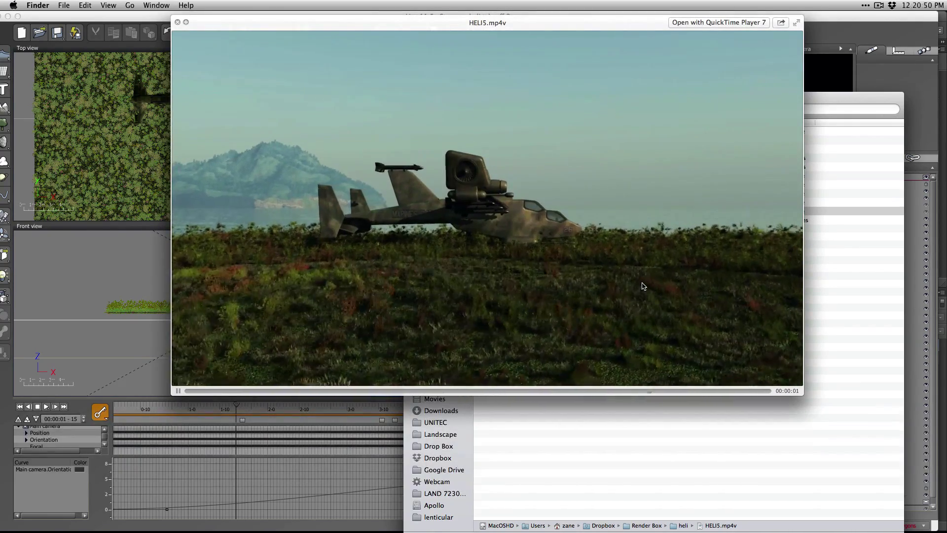
{"action": "key", "text": "space"}
{"action": "key", "text": "space"}
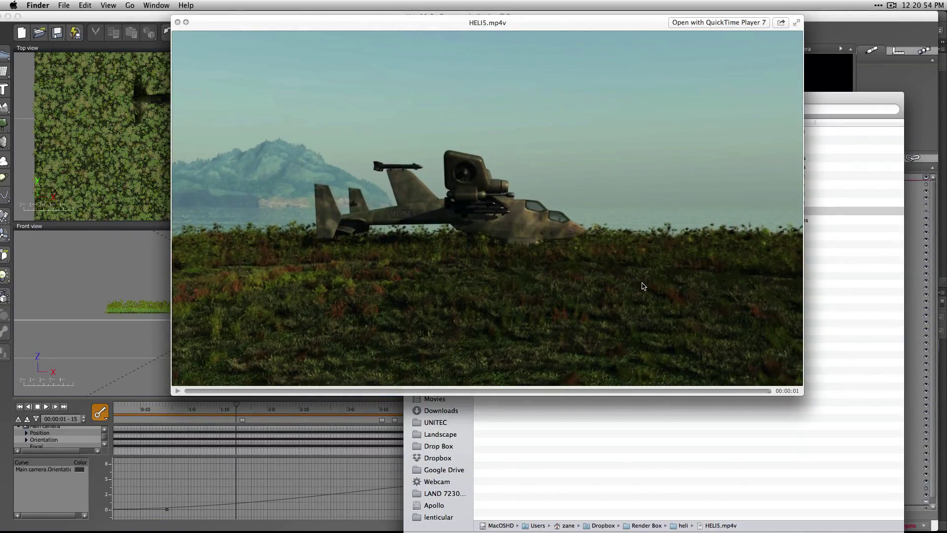
{"action": "key", "text": "space"}
{"action": "key", "text": "space"}
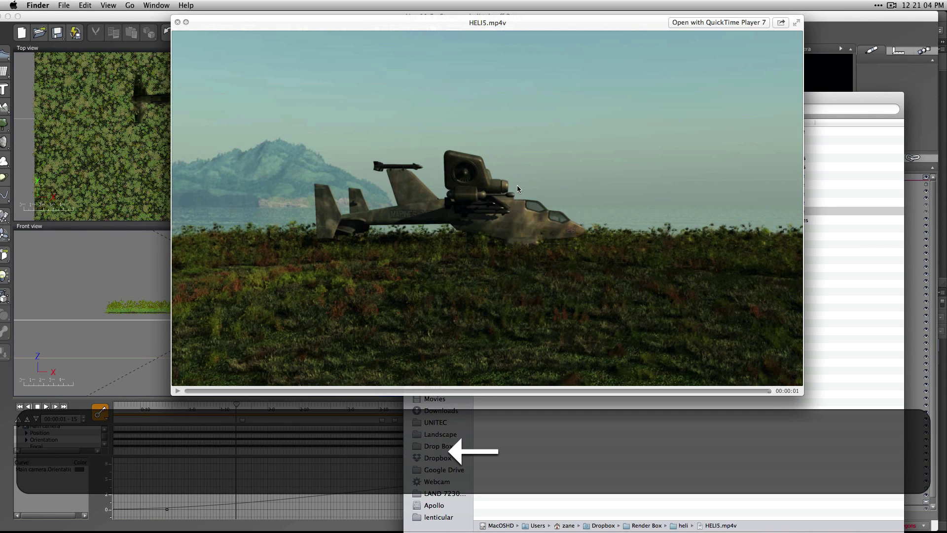
{"action": "key", "text": "space"}
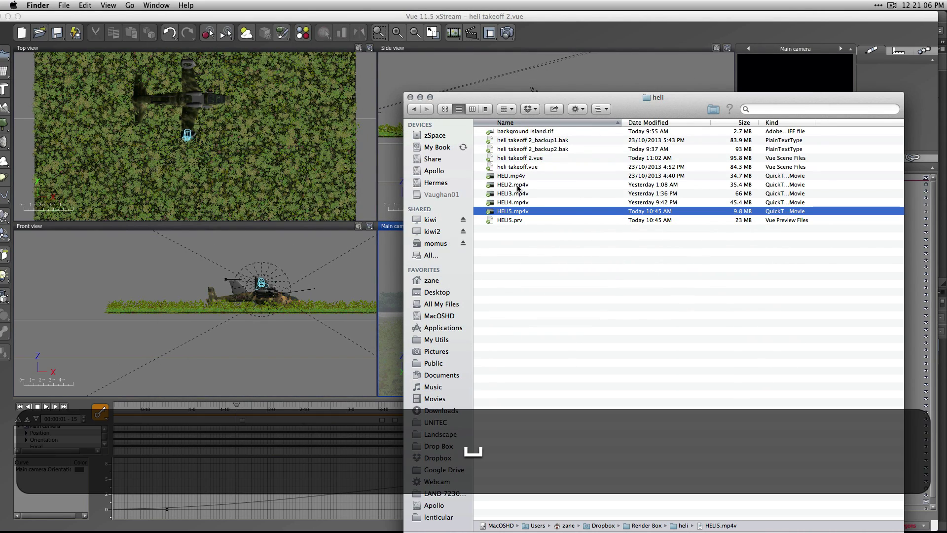
{"action": "key", "text": "space"}
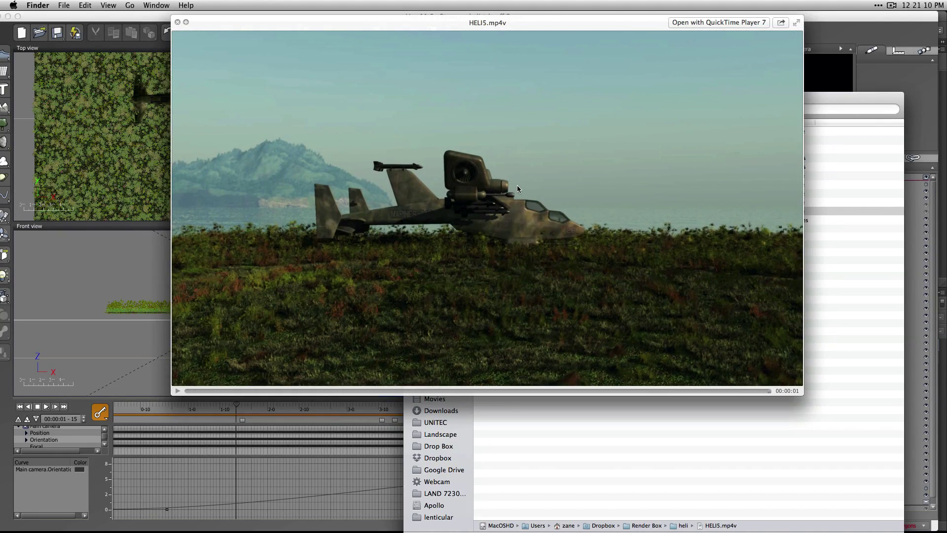
Replay HELI5.mp4v once more, close its preview, and keep the file selected in the heli folder.
{"action": "key", "text": "space"}
{"action": "key", "text": "space"}
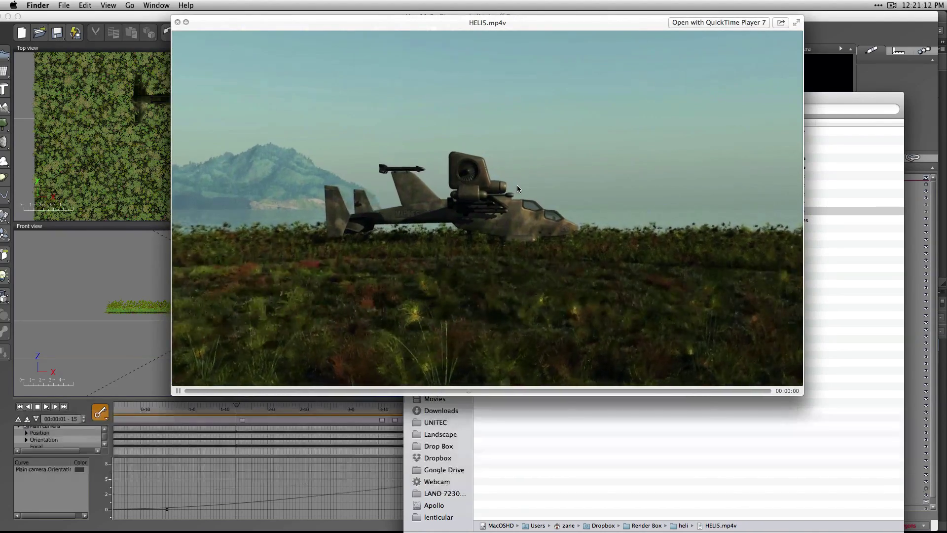
{"action": "key", "text": "space"}
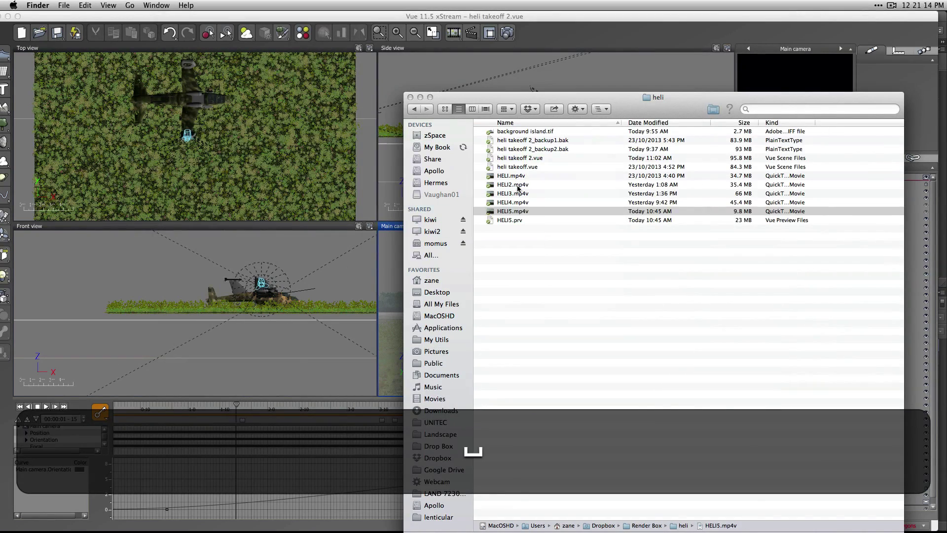
{"action": "key", "text": "Up"}
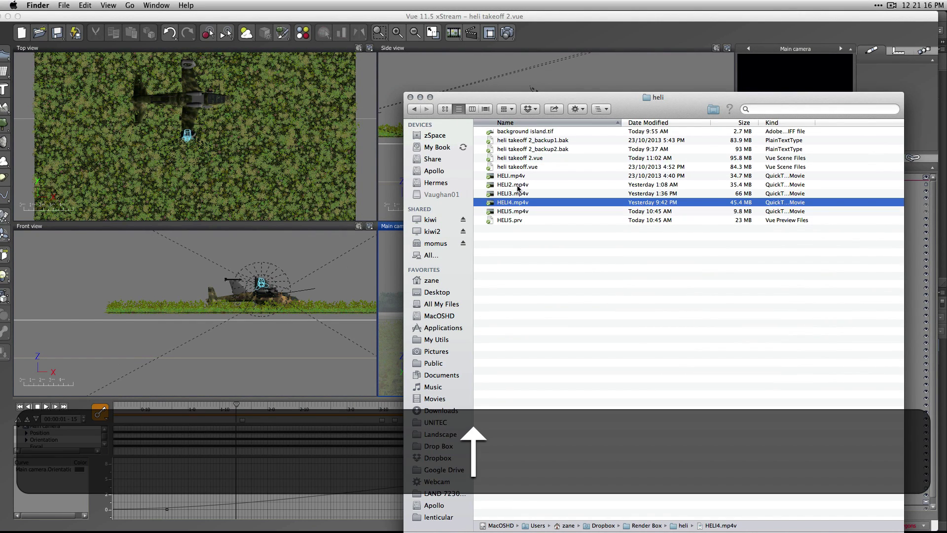
{"action": "key", "text": "Down"}
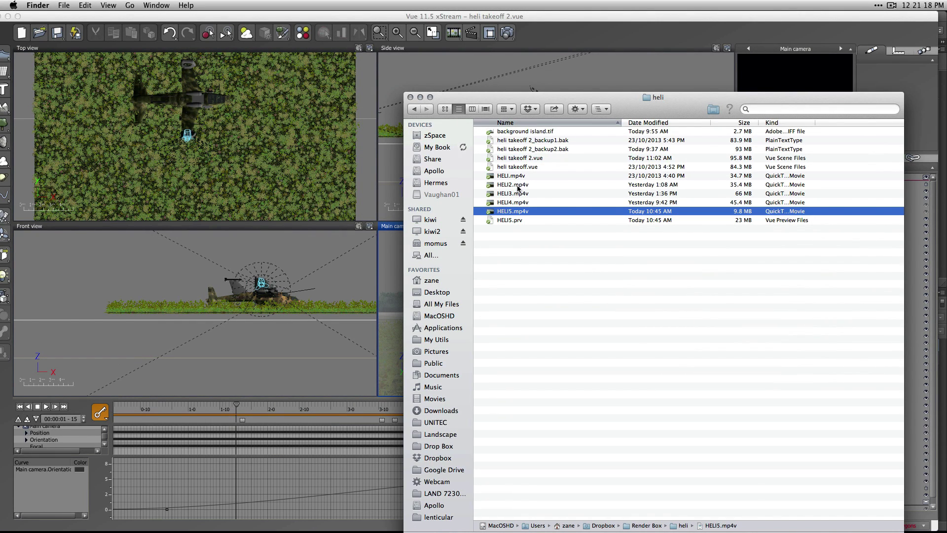
Switch to HyperVue, check the render nodes' progress on heli takeoff 2.vue, and move the network rendering manager aside.
{"action": "key", "text": "super+Tab"}
{"action": "key", "text": "super+Right"}
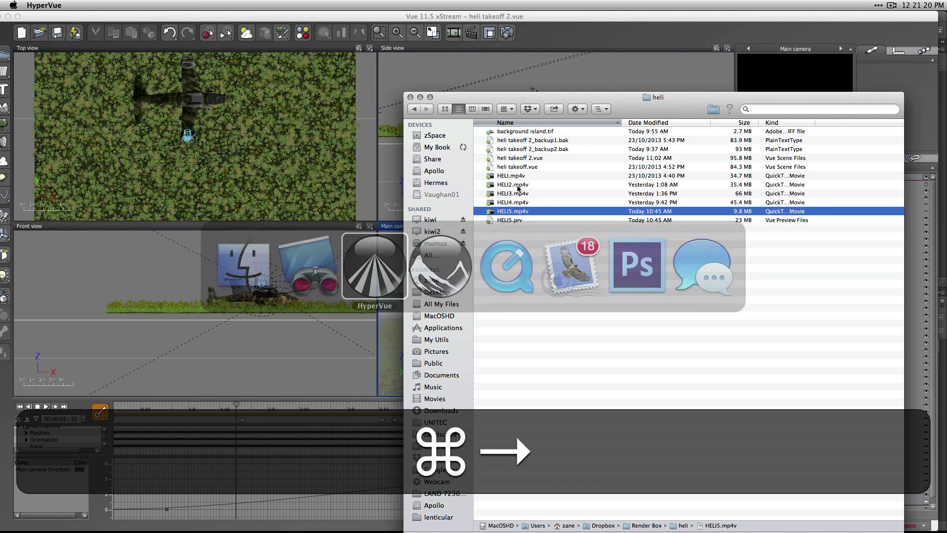
{"action": "key", "text": "super+Tab"}
{"action": "key", "text": "super+Tab"}
{"action": "key", "text": "super+Tab"}
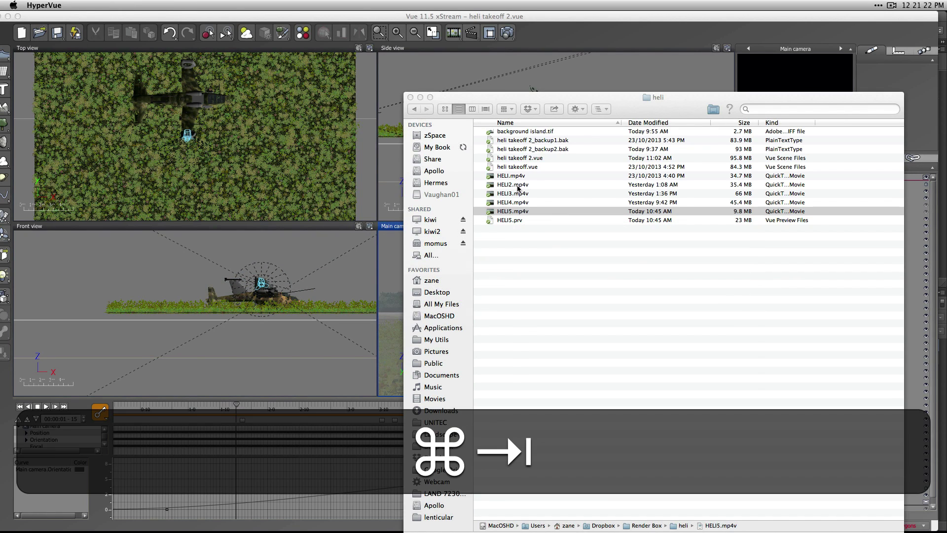
{"action": "key", "text": "super+Left"}
{"action": "key", "text": "super+Left"}
{"action": "key", "text": "super+Left"}
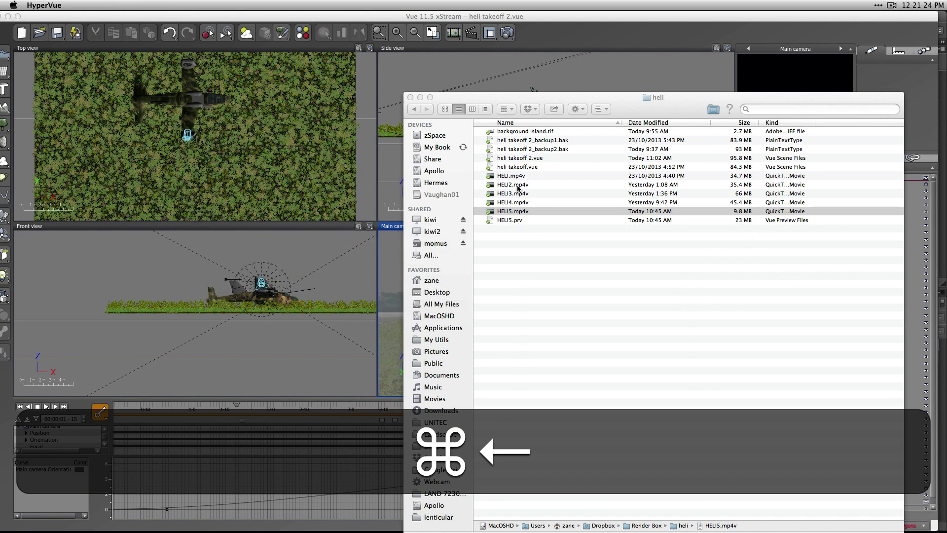
{"action": "key", "text": "super+Tab"}
{"action": "key", "text": "super+Tab"}
{"action": "key", "text": "super+Tab"}
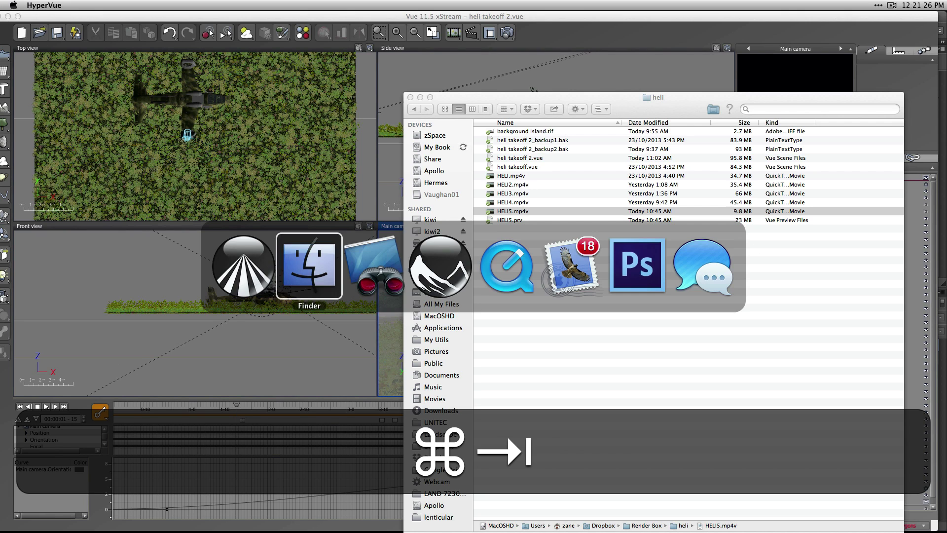
{"action": "key", "text": "shift+super+Tab"}
{"action": "key", "text": "shift+super+Tab"}
{"action": "key", "text": "shift+super+Tab"}
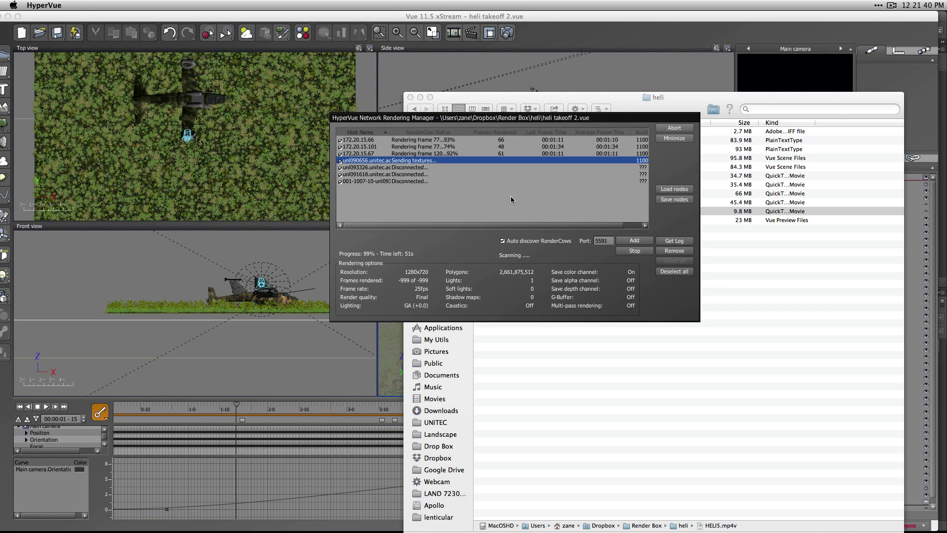
{"action": "left_click_drag", "start_coordinate": [436, 122], "coordinate": [868, 123]}
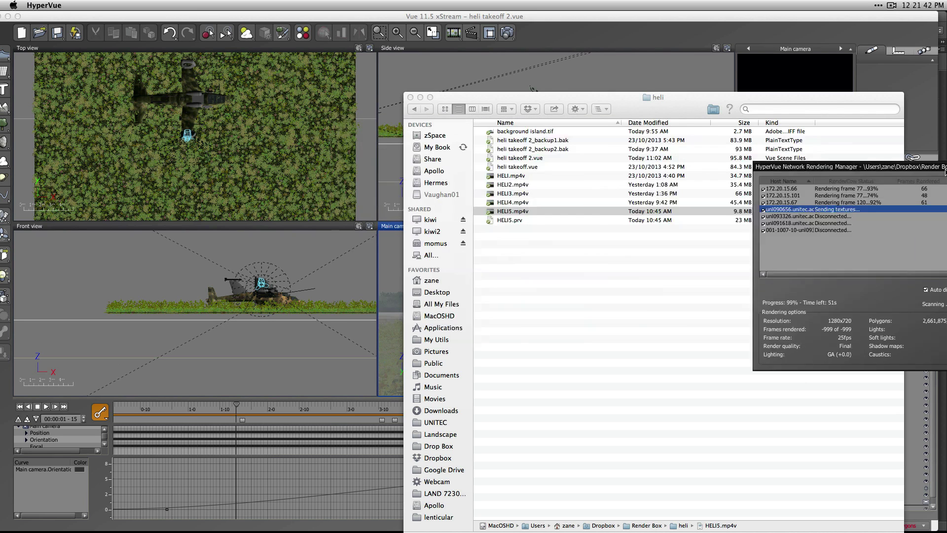
Return to Vue and make Camera 1 the active camera of the helicopter scene.
{"action": "left_click", "coordinate": [563, 247]}
{"action": "left_click", "coordinate": [558, 49]}
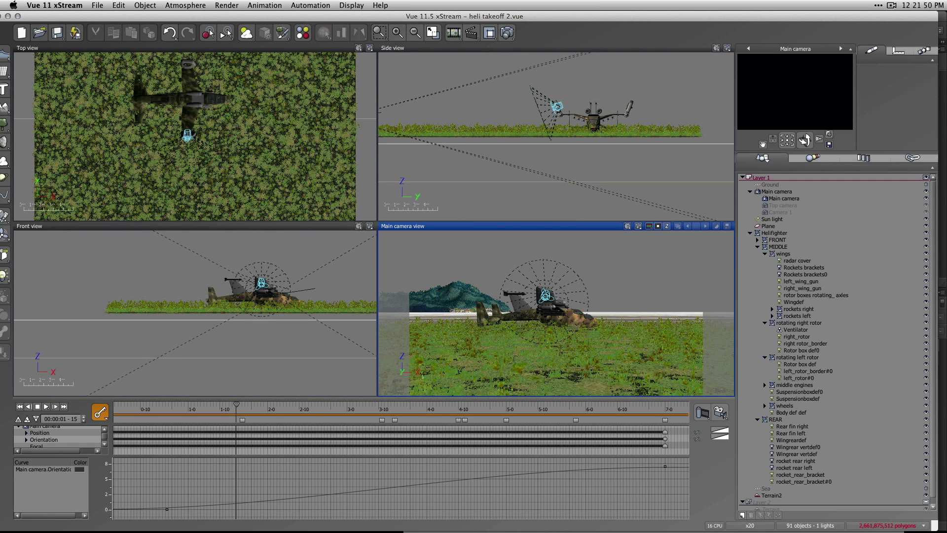
{"action": "scroll", "coordinate": [763, 382], "scroll_direction": "down", "scroll_amount": 1}
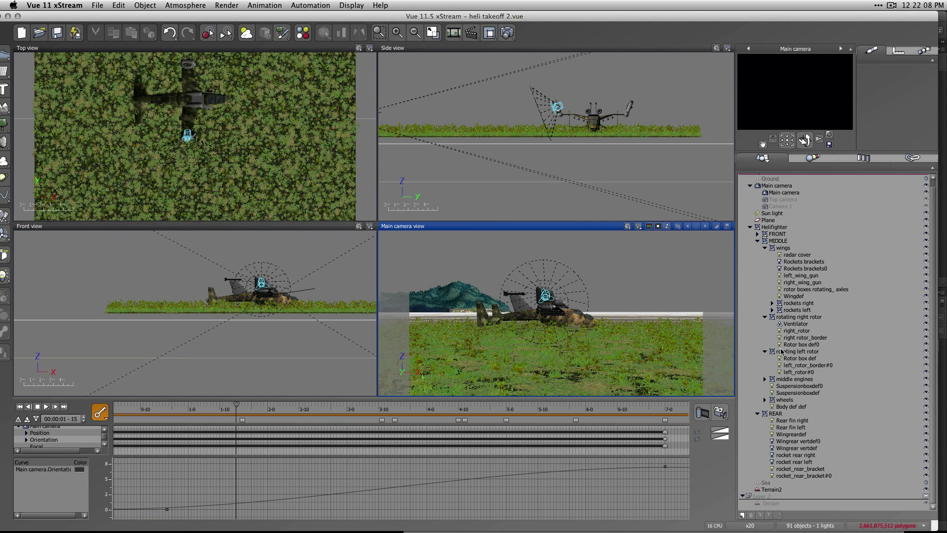
{"action": "left_click", "coordinate": [784, 206]}
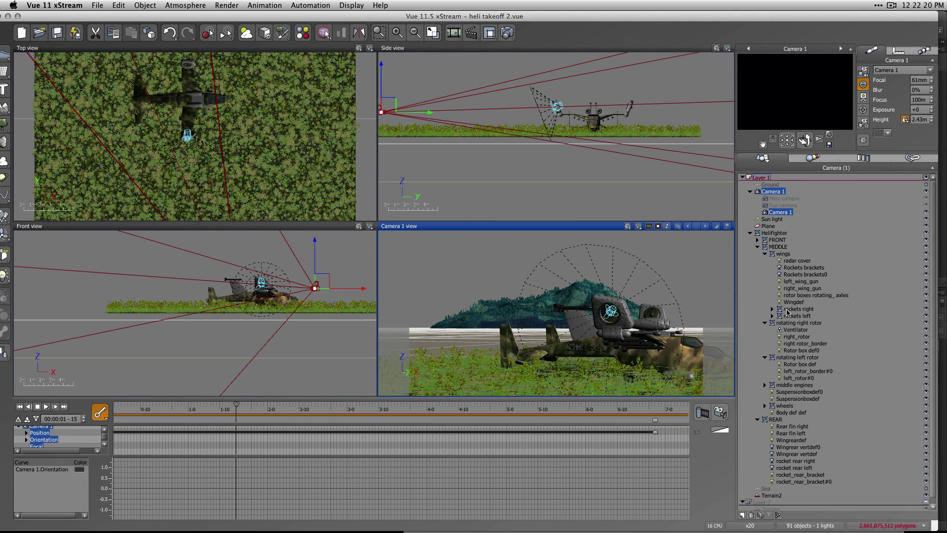
Switch to Photoshop and make Layer 1 visible in background island.tif.
{"action": "key", "text": "super+Tab"}
{"action": "left_click", "coordinate": [633, 280]}
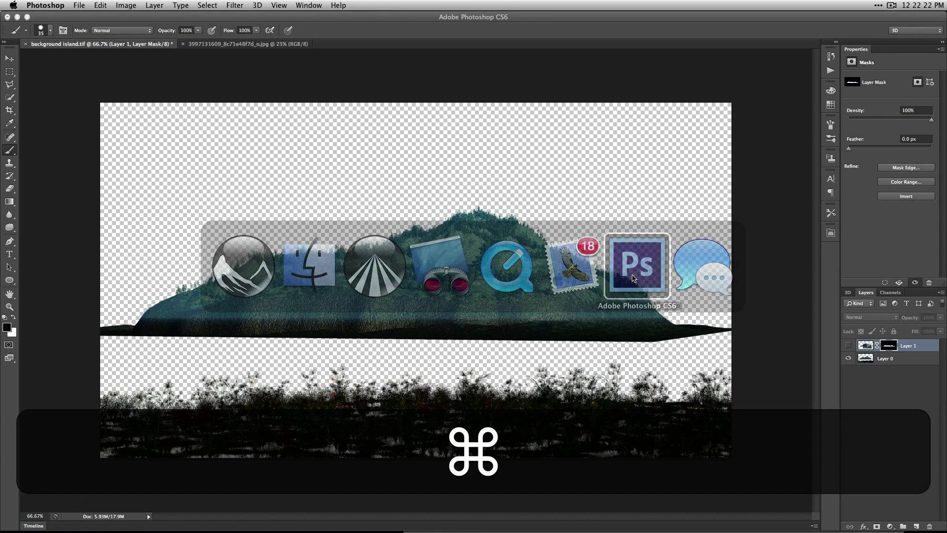
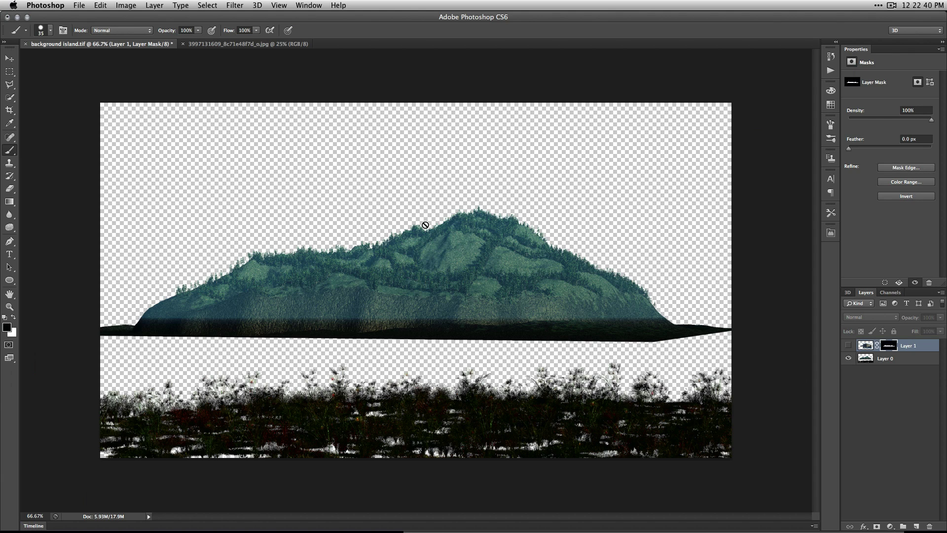
{"action": "left_click", "coordinate": [848, 345]}
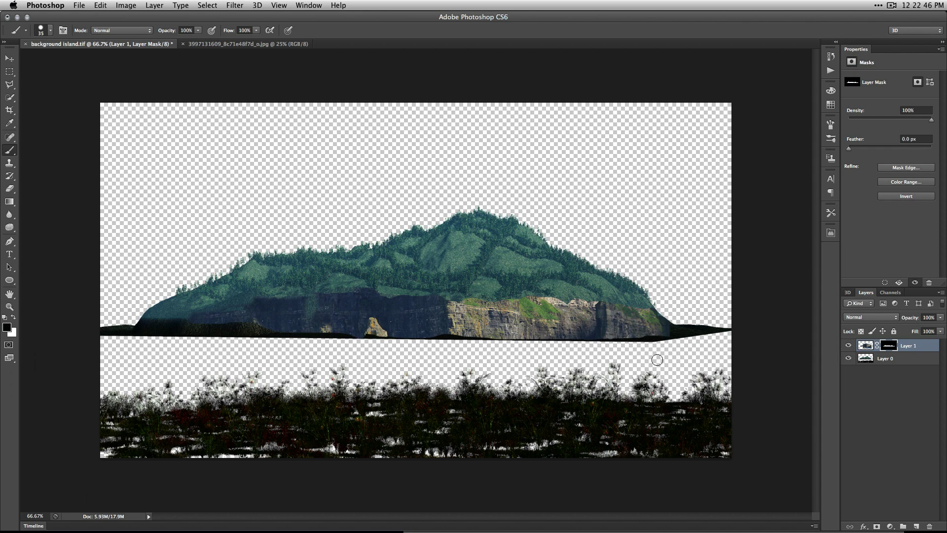
Disable Layer 1's mask to examine the full cliff photo, and enable the mask again.
{"action": "right_click", "coordinate": [889, 346]}
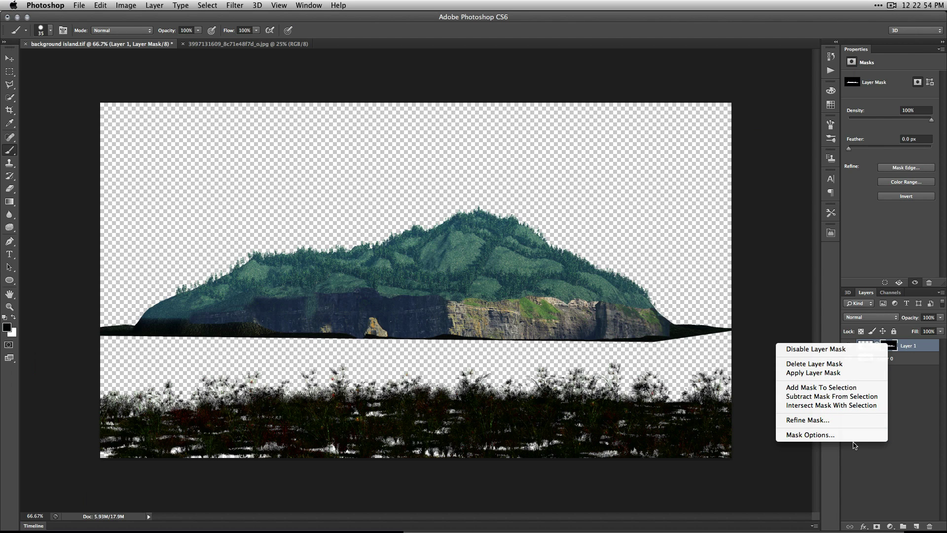
{"action": "left_click", "coordinate": [910, 387]}
{"action": "right_click", "coordinate": [888, 348]}
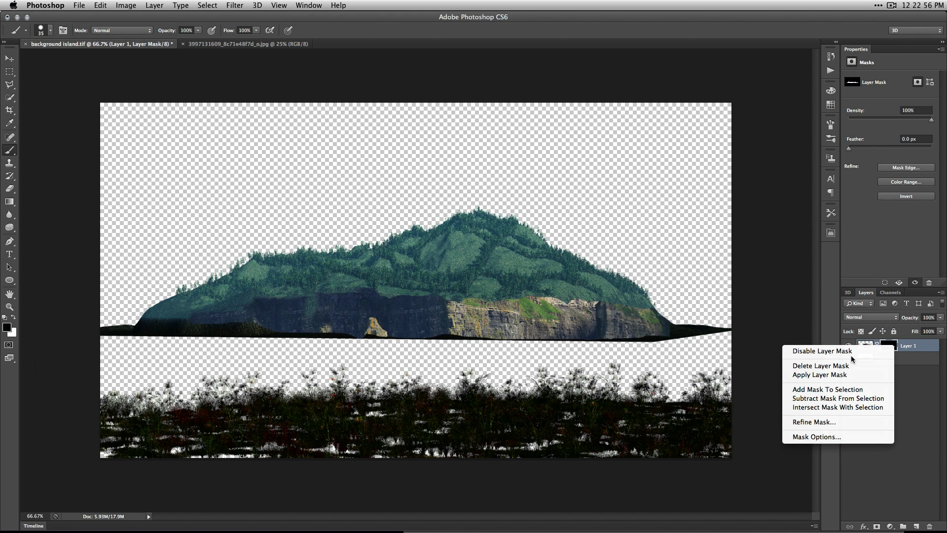
{"action": "left_click", "coordinate": [851, 351]}
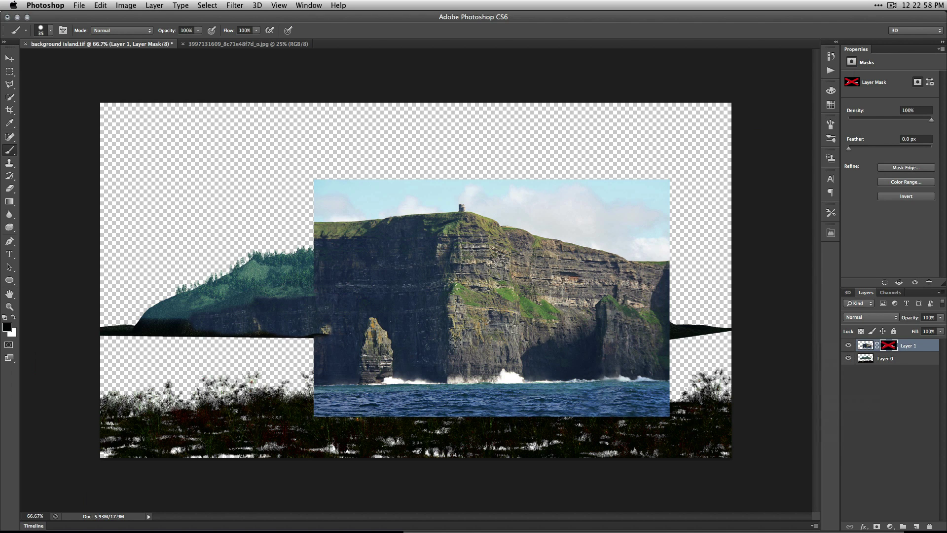
{"action": "right_click", "coordinate": [889, 345]}
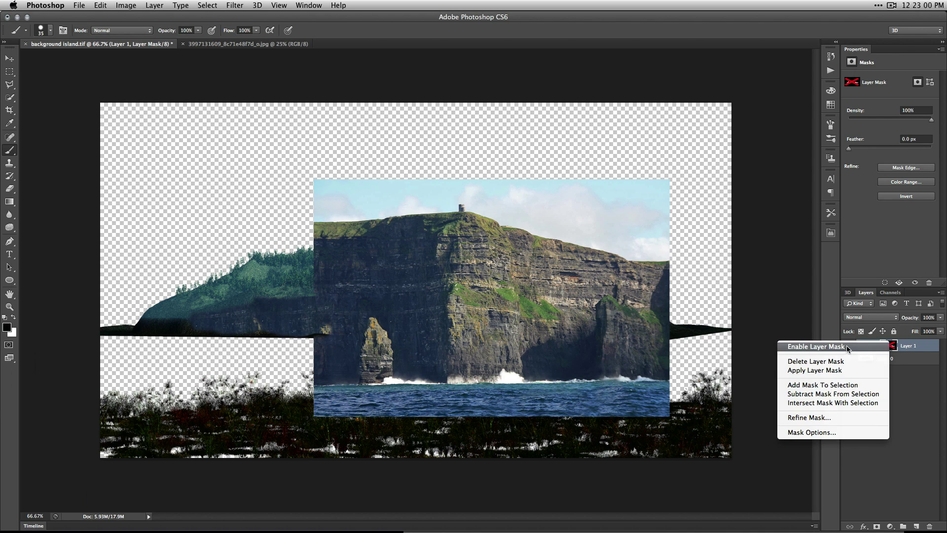
{"action": "left_click", "coordinate": [847, 347]}
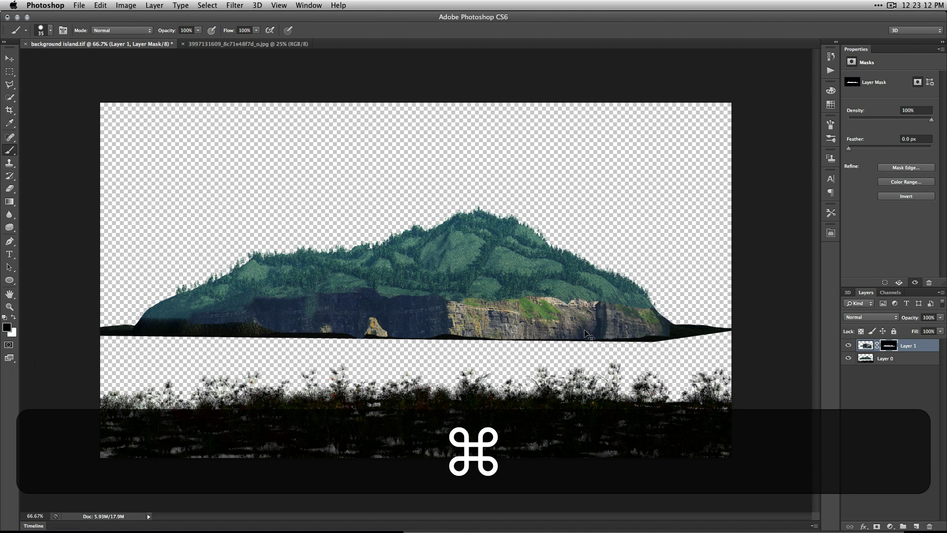
Switch back to Vue and select the Terrain2 object in Layer 1.
{"action": "key", "text": "super+Tab"}
{"action": "key", "text": "super+Tab"}
{"action": "key", "text": "super+Tab"}
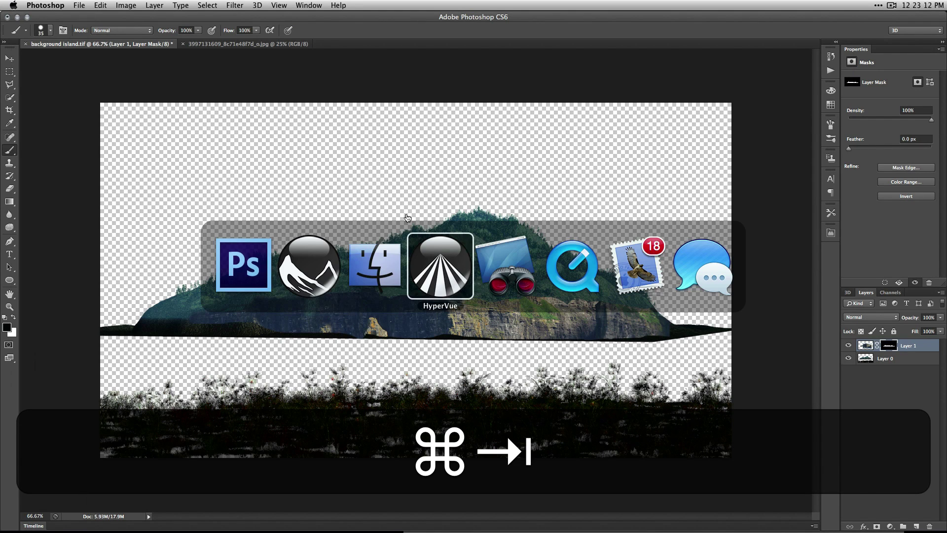
{"action": "left_click", "coordinate": [320, 293]}
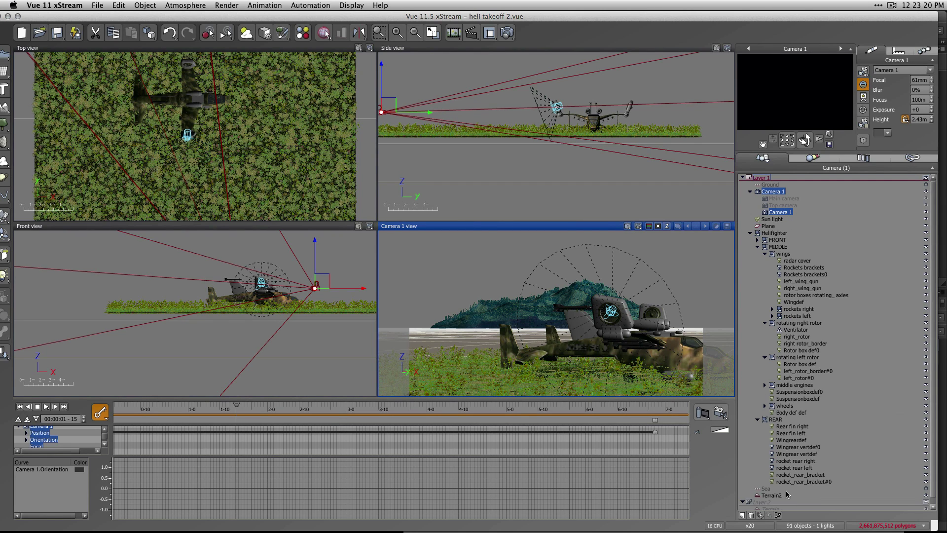
{"action": "left_click", "coordinate": [770, 495]}
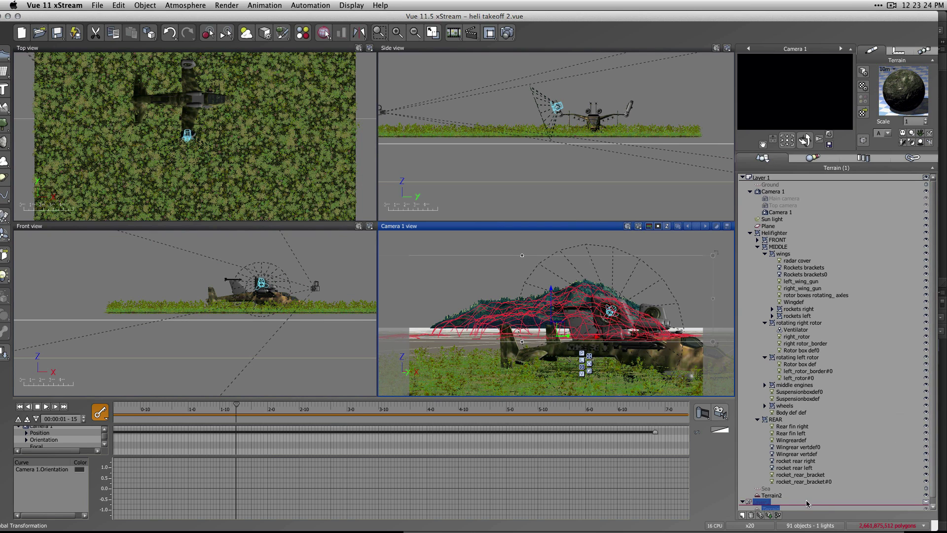
{"action": "left_click", "coordinate": [772, 495]}
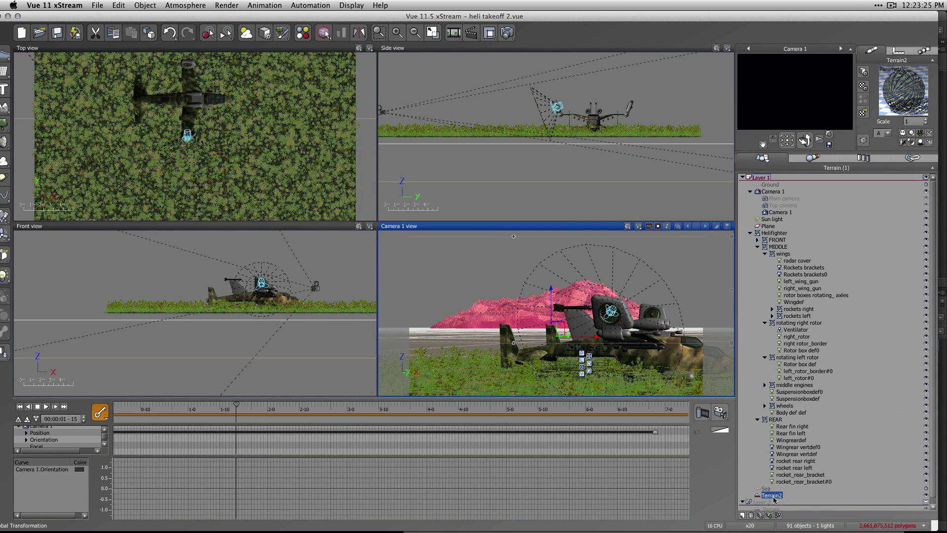
Open Terrain2's material for editing and open the function graph of its background island.tif picture.
{"action": "right_click", "coordinate": [899, 101]}
{"action": "left_click", "coordinate": [898, 101]}
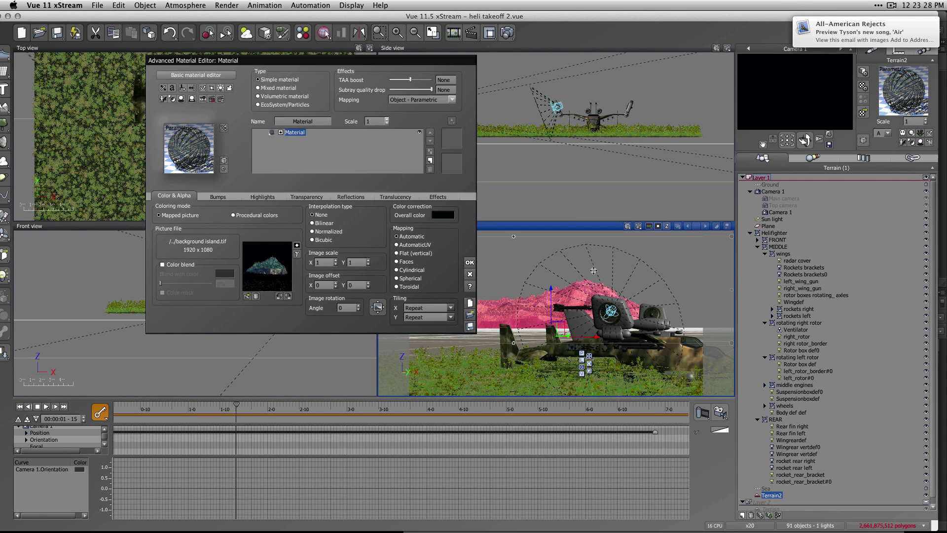
{"action": "right_click", "coordinate": [287, 257]}
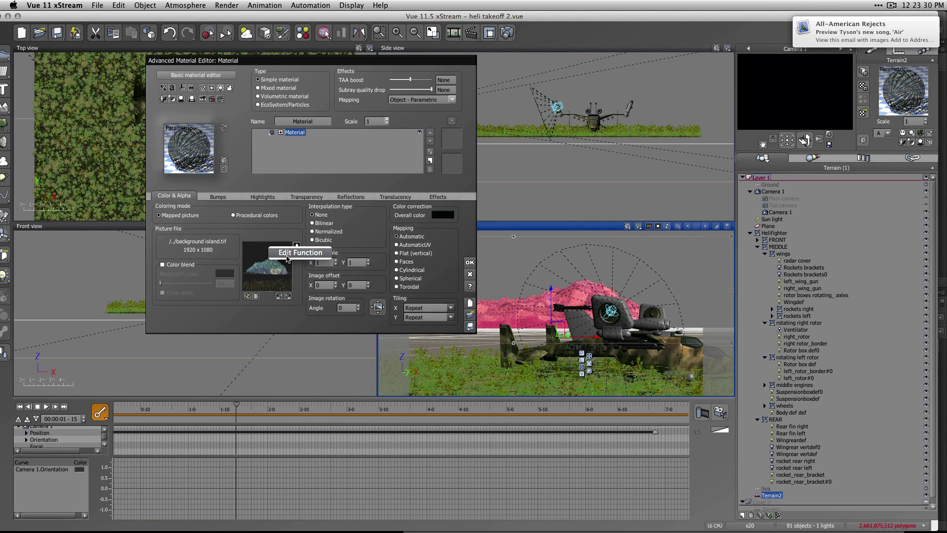
{"action": "left_click", "coordinate": [296, 252]}
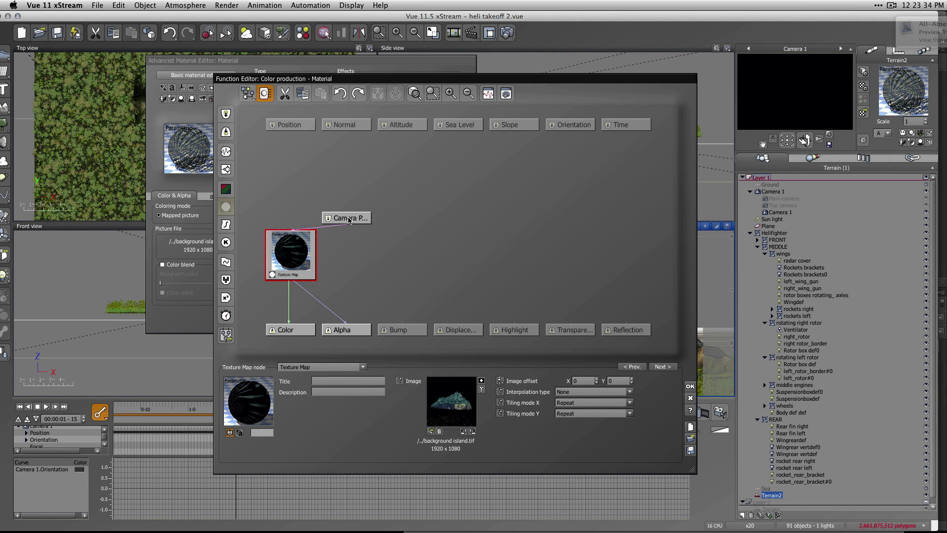
Place the camera projection node directly above the Texture Map node and examine the settings of both nodes.
{"action": "left_click_drag", "start_coordinate": [349, 220], "coordinate": [292, 189]}
{"action": "left_click", "coordinate": [299, 272]}
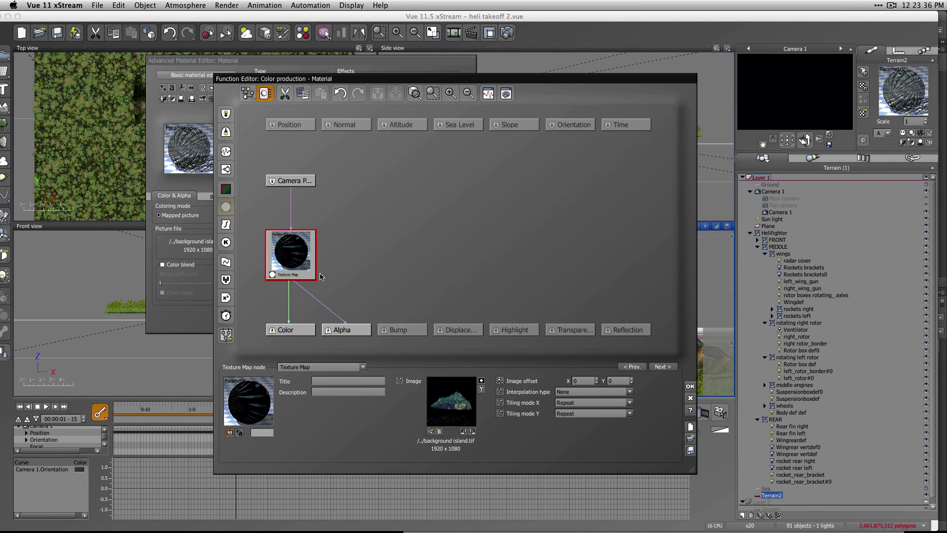
{"action": "left_click", "coordinate": [293, 183]}
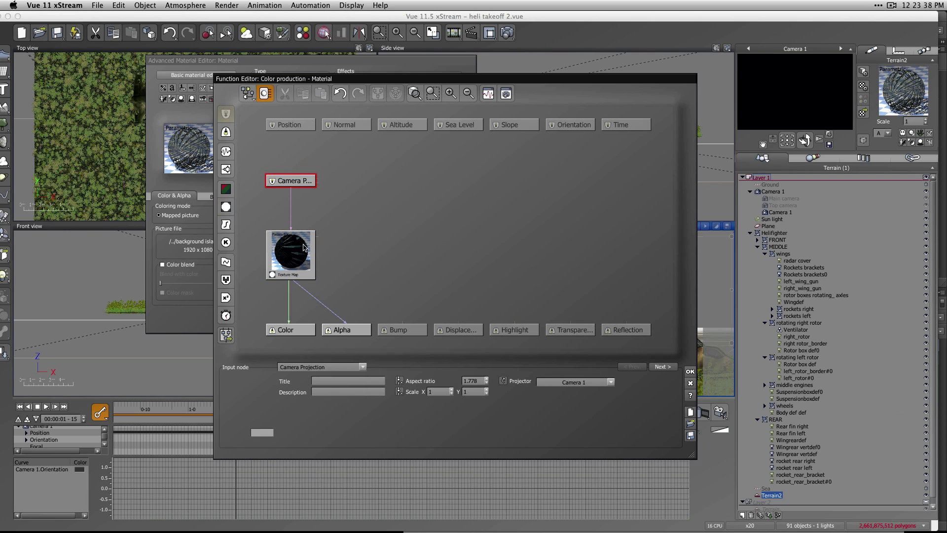
{"action": "left_click", "coordinate": [314, 274]}
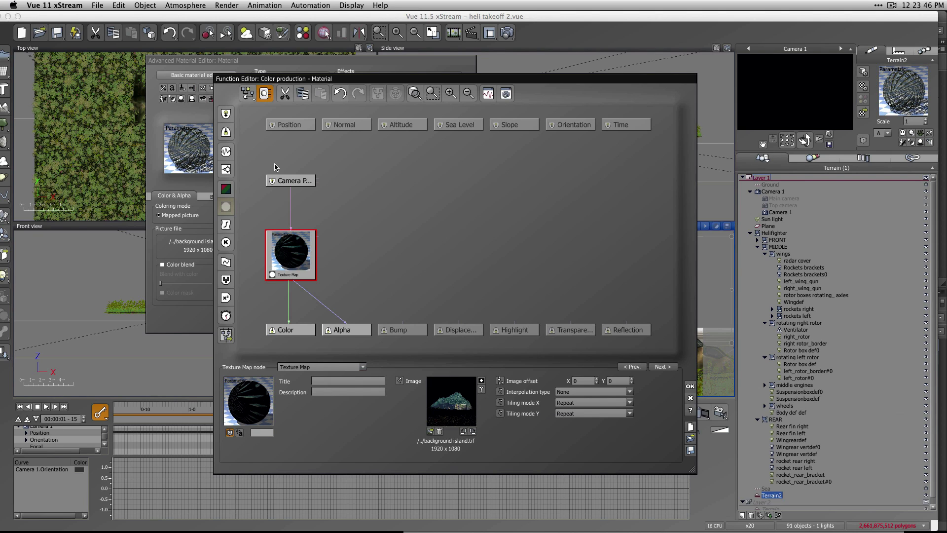
{"action": "left_click", "coordinate": [285, 179]}
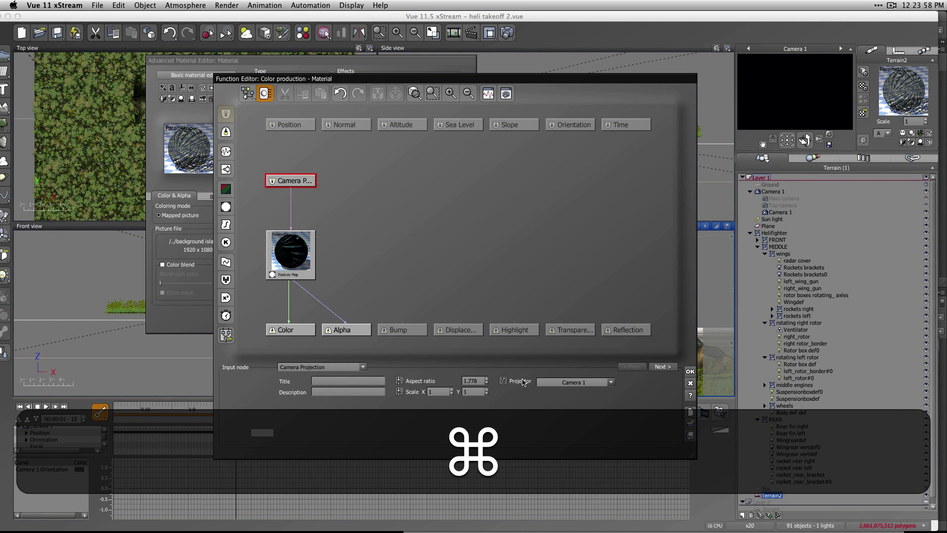
Calculate 1920/1080 in Spotlight to check the projection's aspect ratio, and show the Texture Map node's settings again.
{"action": "key", "text": "super+space"}
{"action": "type", "text": "1"}
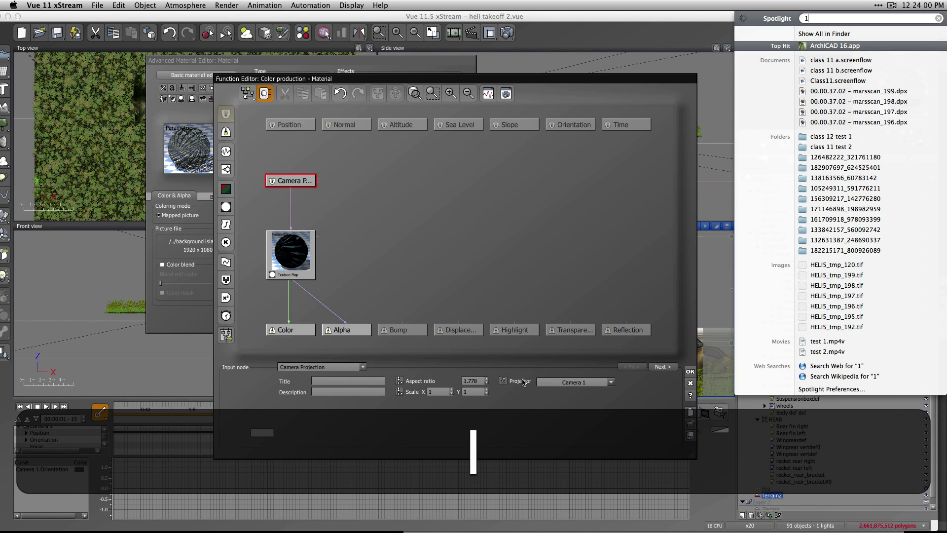
{"action": "type", "text": "920/1080"}
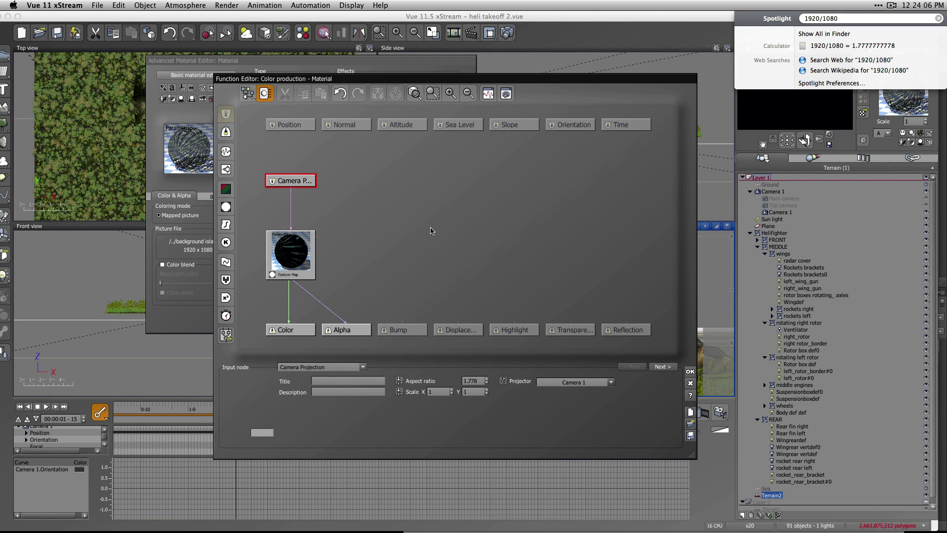
{"action": "left_click", "coordinate": [437, 235]}
{"action": "left_click", "coordinate": [292, 247]}
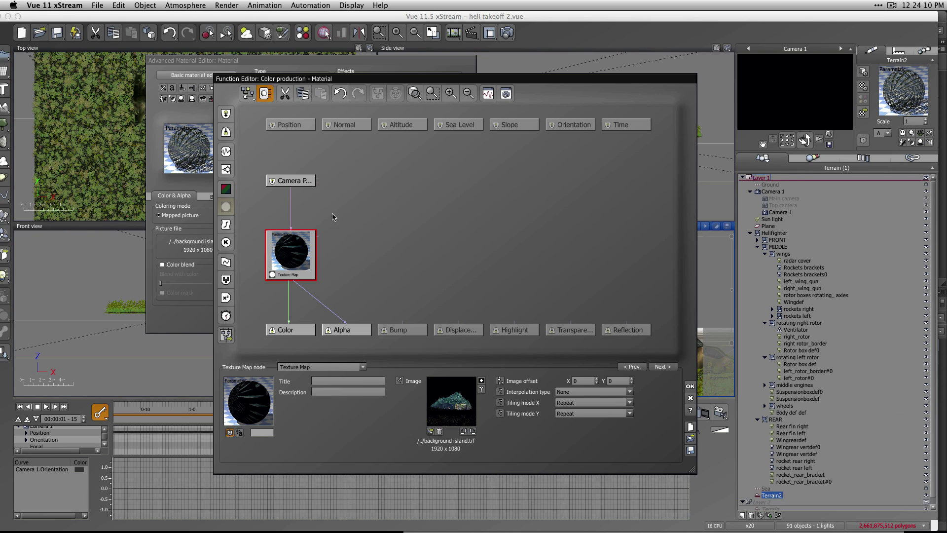
Compare the settings of the Camera Projection node and the Texture Map node in the function graph again.
{"action": "left_click", "coordinate": [297, 182]}
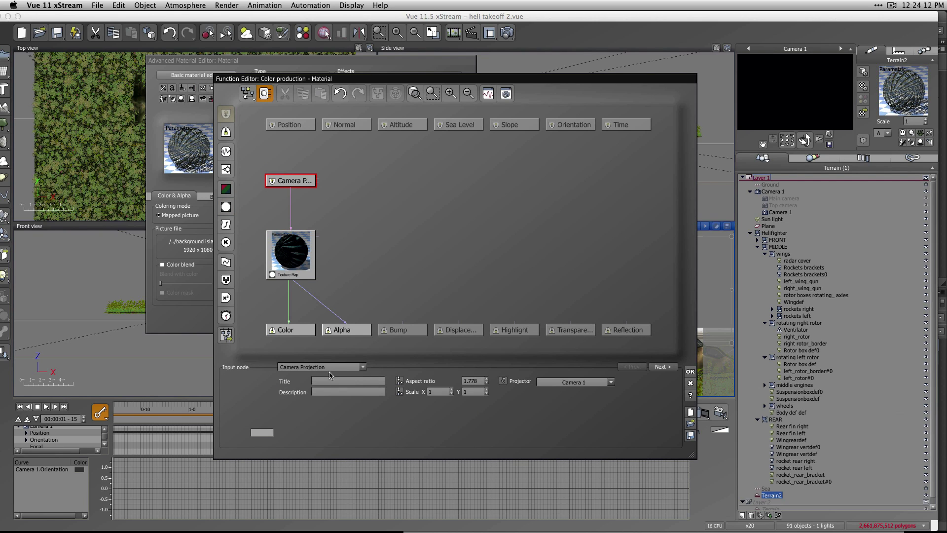
{"action": "left_click", "coordinate": [302, 268]}
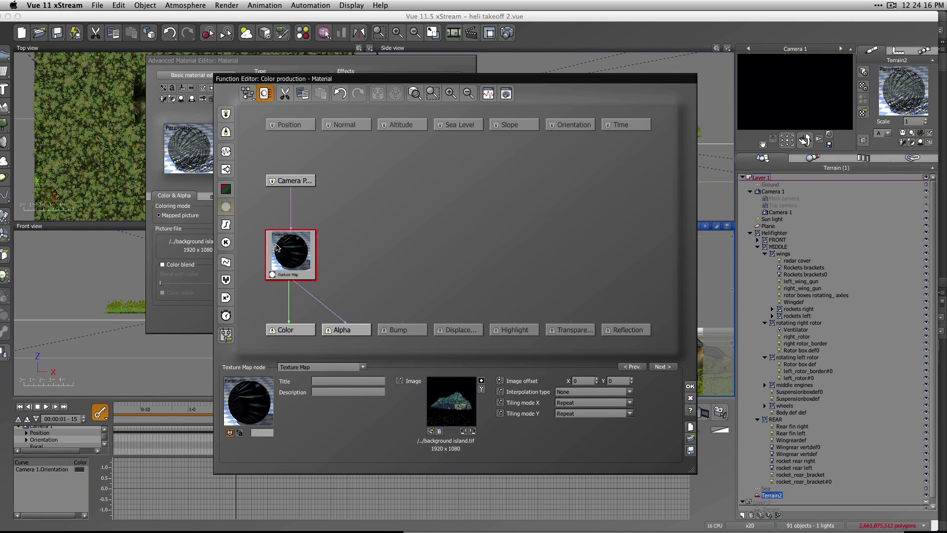
{"action": "left_click", "coordinate": [293, 184]}
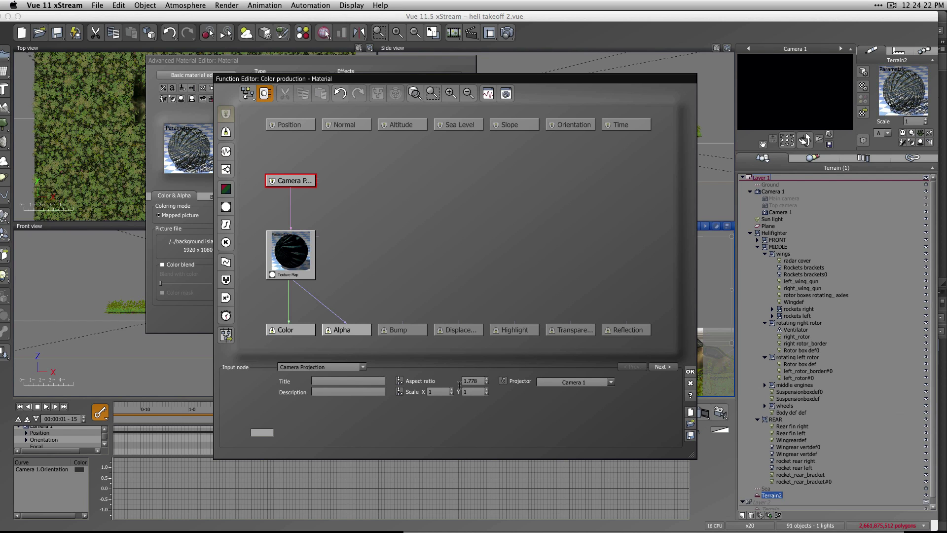
Close the function graph without animating the material, cancel out of the material editor and deselect the terrain.
{"action": "left_click", "coordinate": [689, 372]}
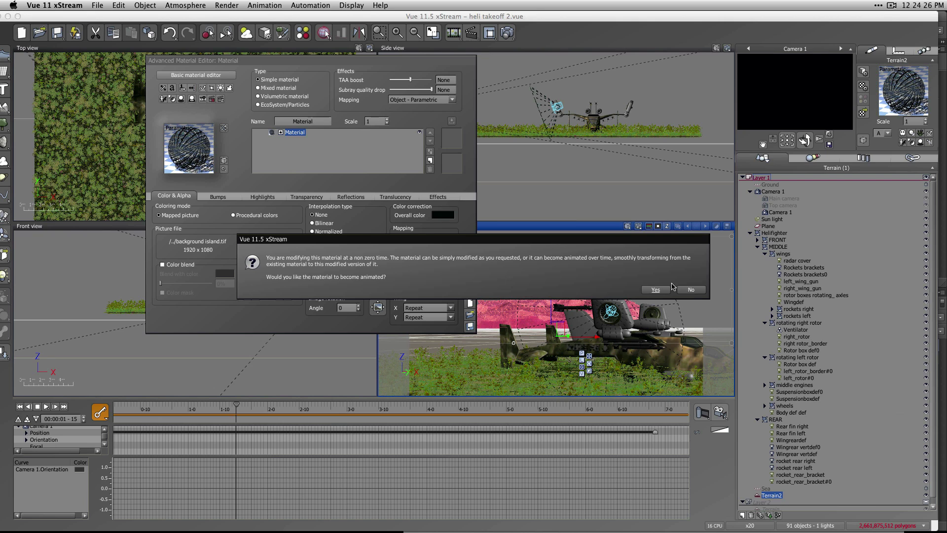
{"action": "left_click", "coordinate": [690, 289]}
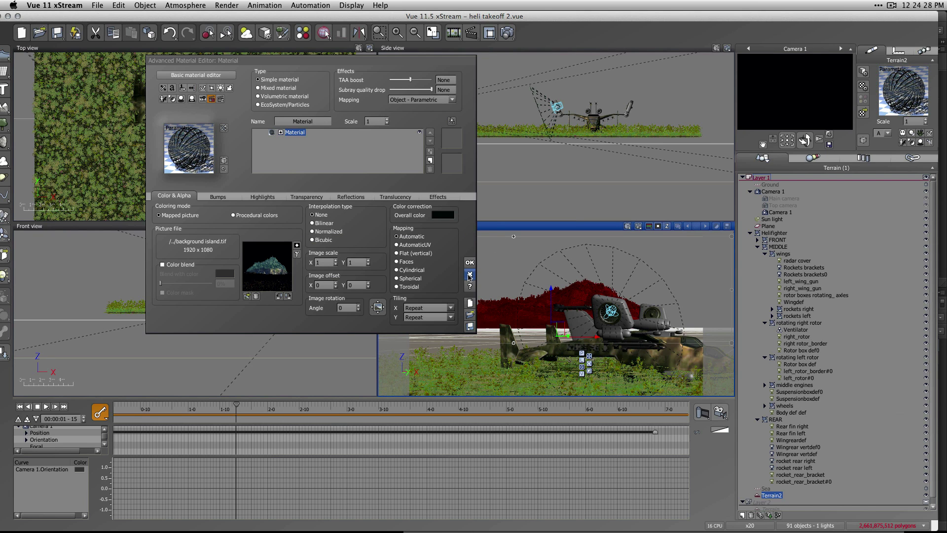
{"action": "left_click", "coordinate": [469, 275]}
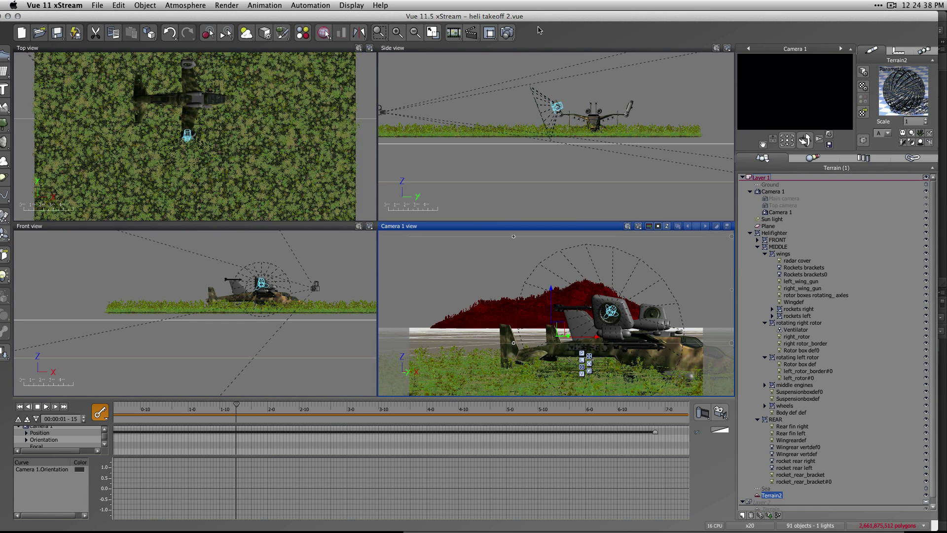
{"action": "key", "text": "Escape"}
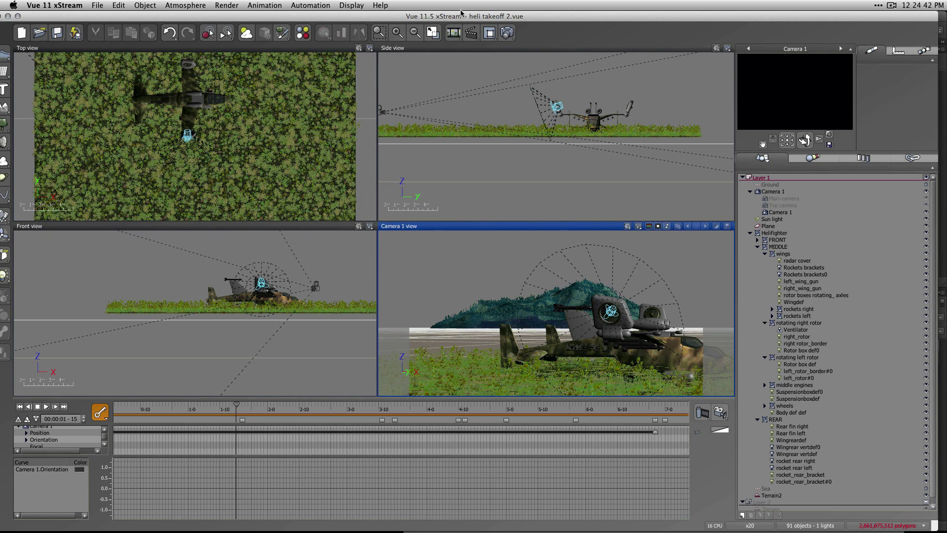
Open the stacked renders and compare the two grounded helicopter renders with the island render that precedes them.
{"action": "key", "text": "ctrl+F11"}
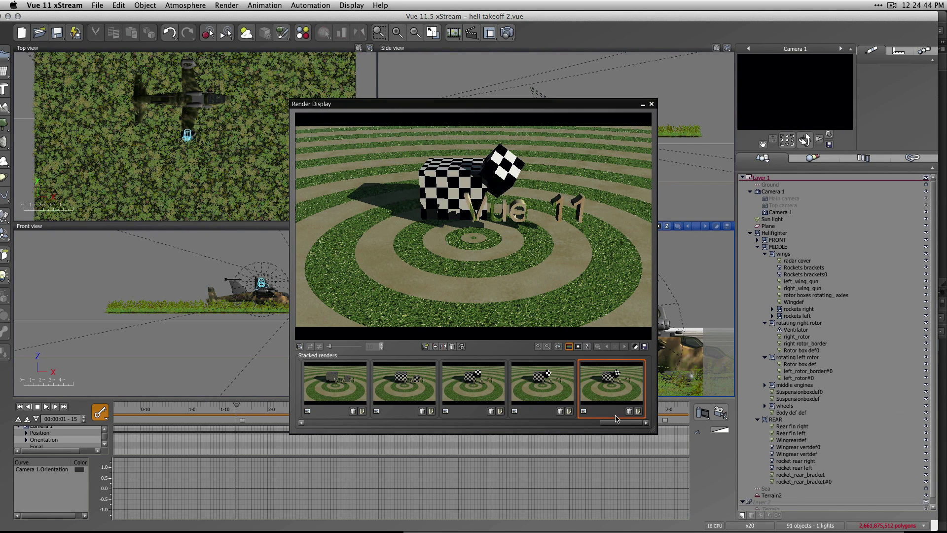
{"action": "left_click_drag", "start_coordinate": [622, 422], "coordinate": [568, 423]}
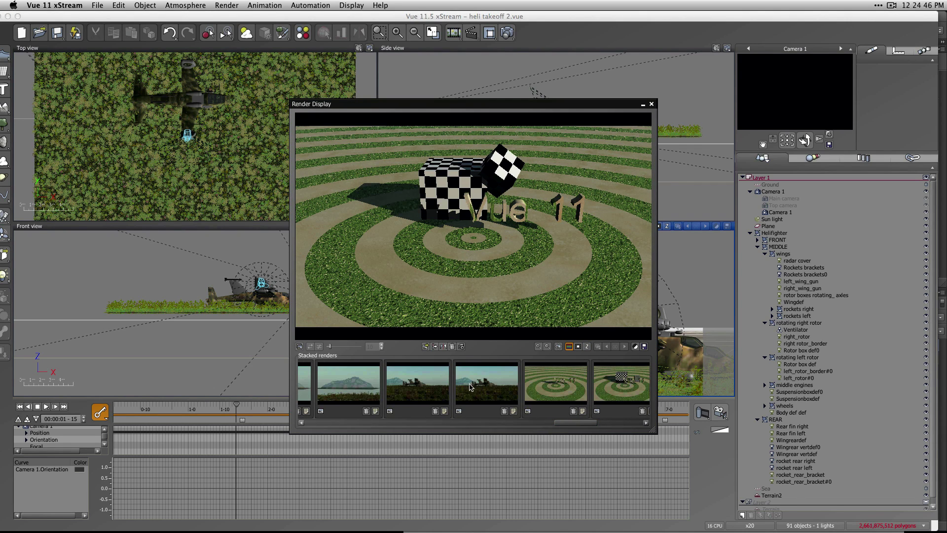
{"action": "left_click", "coordinate": [493, 408]}
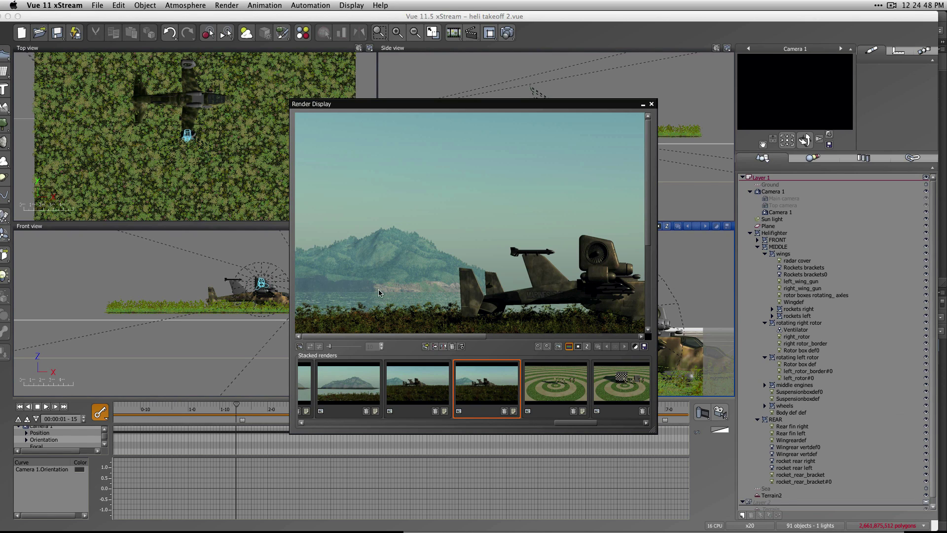
{"action": "left_click", "coordinate": [415, 393]}
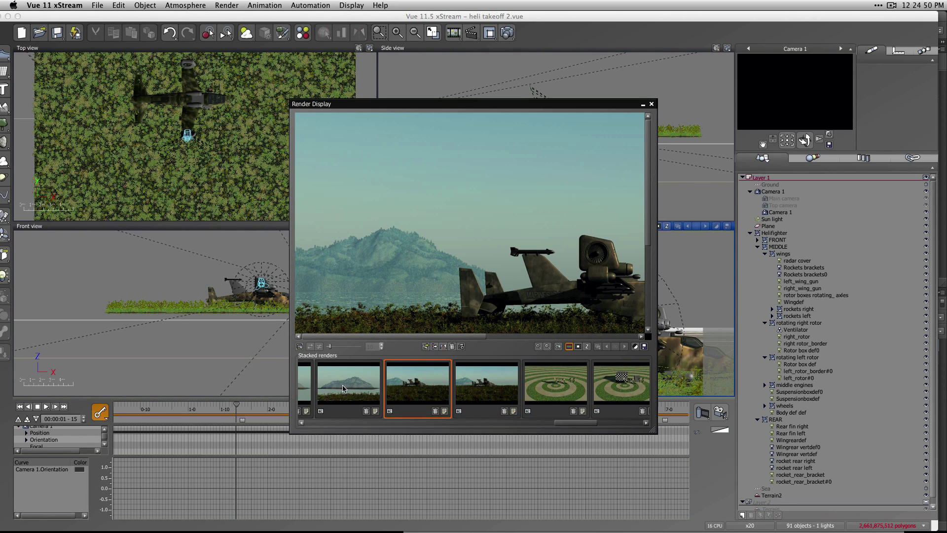
{"action": "key", "text": "Left"}
View the two earlier stacked renders of the helicopter flying in front of the island.
{"action": "left_click_drag", "start_coordinate": [575, 422], "coordinate": [552, 423]}
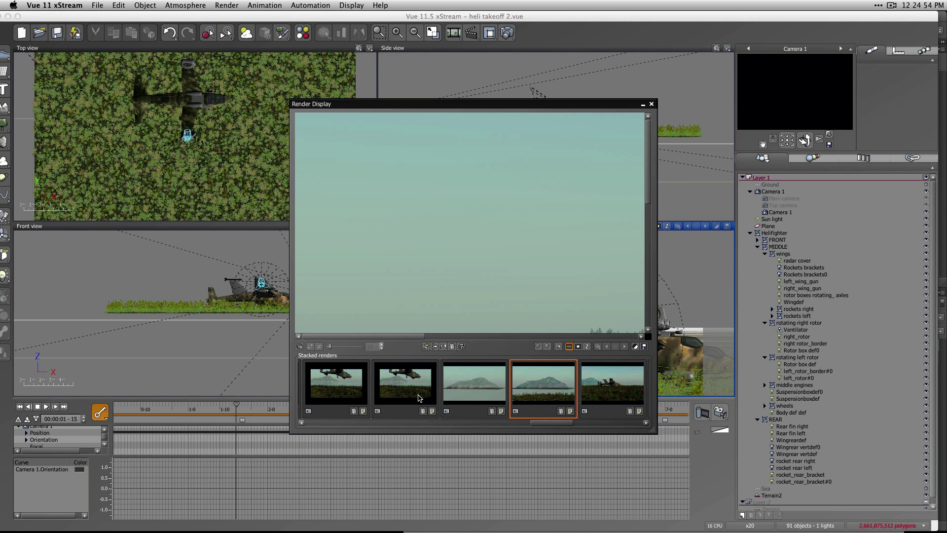
{"action": "left_click", "coordinate": [409, 392]}
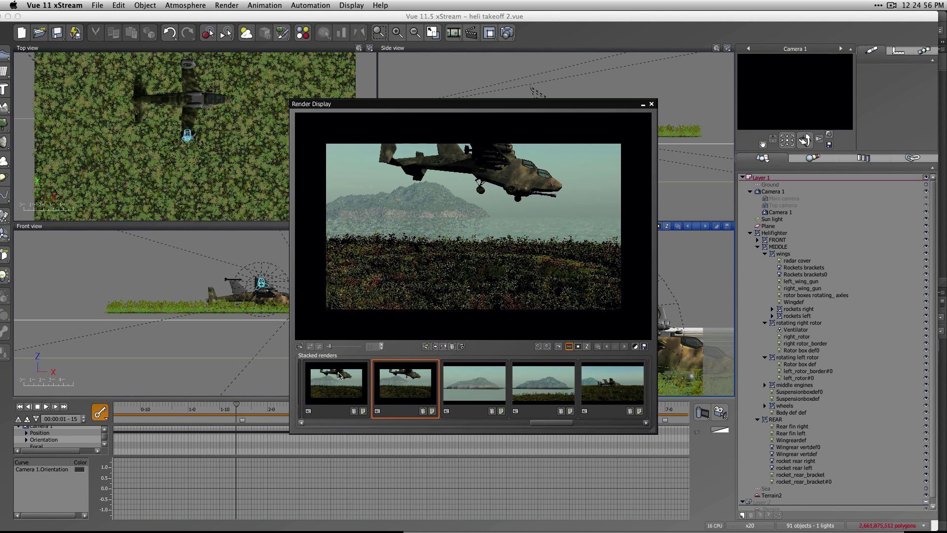
{"action": "left_click", "coordinate": [338, 375]}
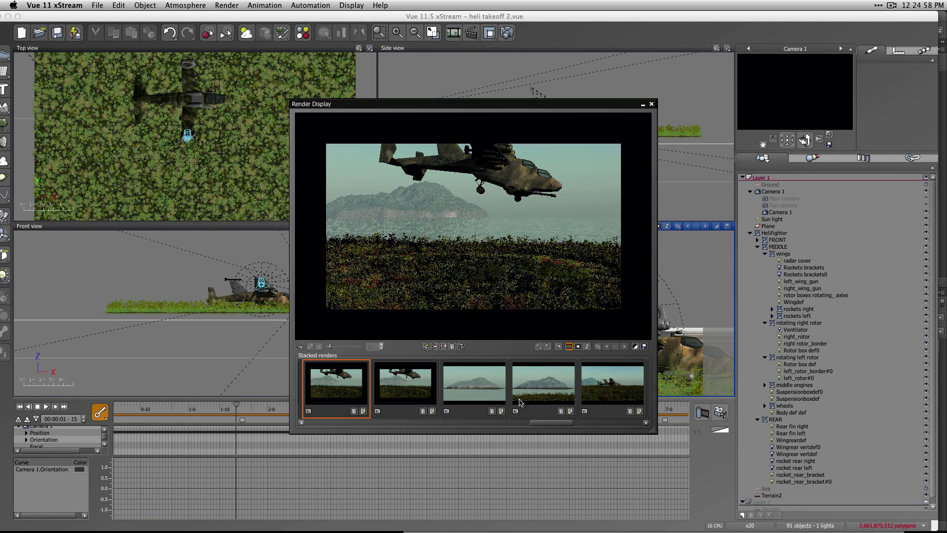
Review the newest grounded helicopter render across its full width and close the render display.
{"action": "mouse_move", "coordinate": [573, 423]}
{"action": "left_mouse_down"}
{"action": "mouse_move", "coordinate": [508, 423]}
{"action": "mouse_move", "coordinate": [610, 424]}
{"action": "mouse_move", "coordinate": [560, 427]}
{"action": "left_mouse_up"}
{"action": "left_click", "coordinate": [519, 388]}
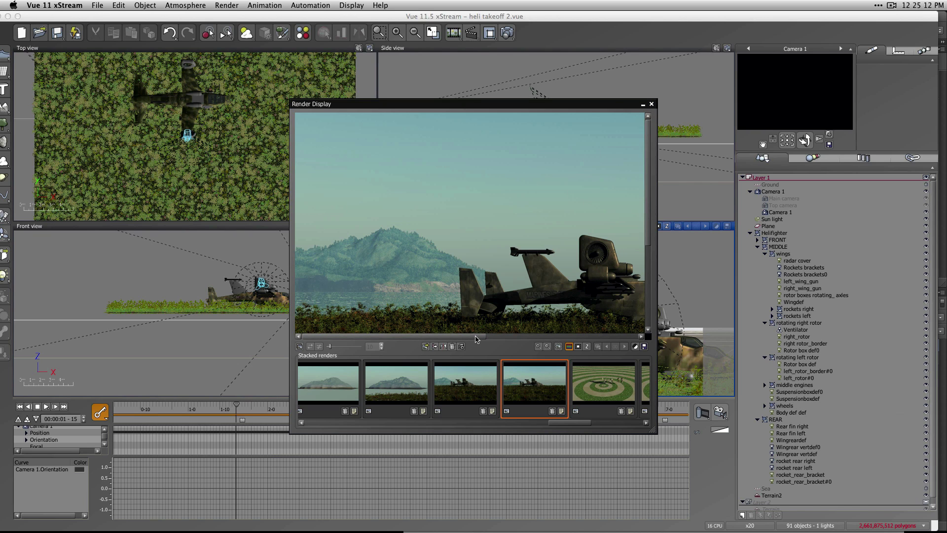
{"action": "left_click_drag", "start_coordinate": [476, 337], "coordinate": [582, 337]}
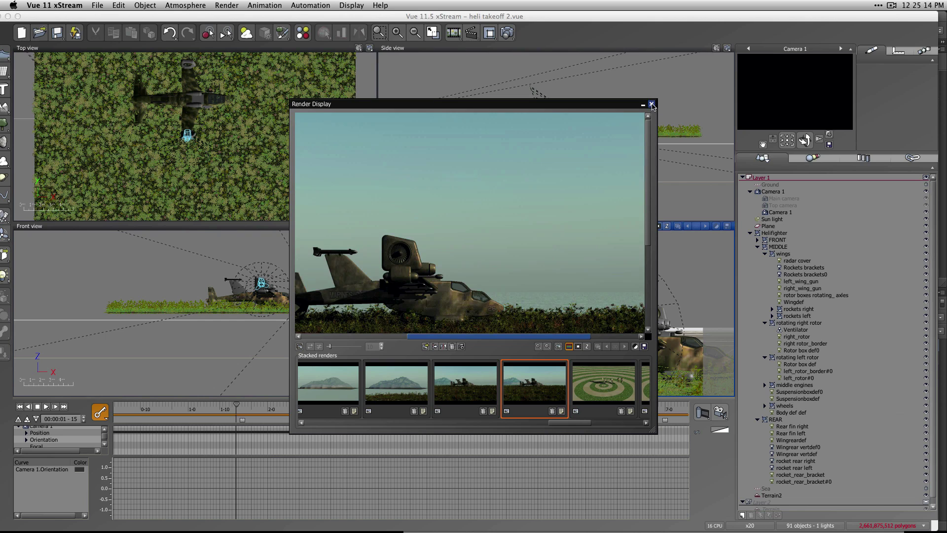
{"action": "left_click", "coordinate": [651, 105]}
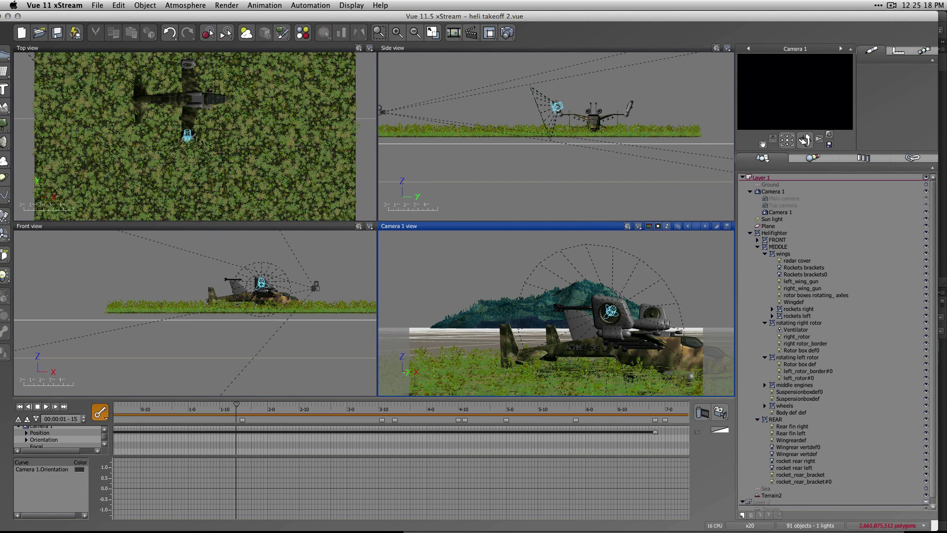
Switch to Finder and look through the HELI5 and HELI5_tmp frames in the heli5 folder.
{"action": "left_click", "coordinate": [867, 526]}
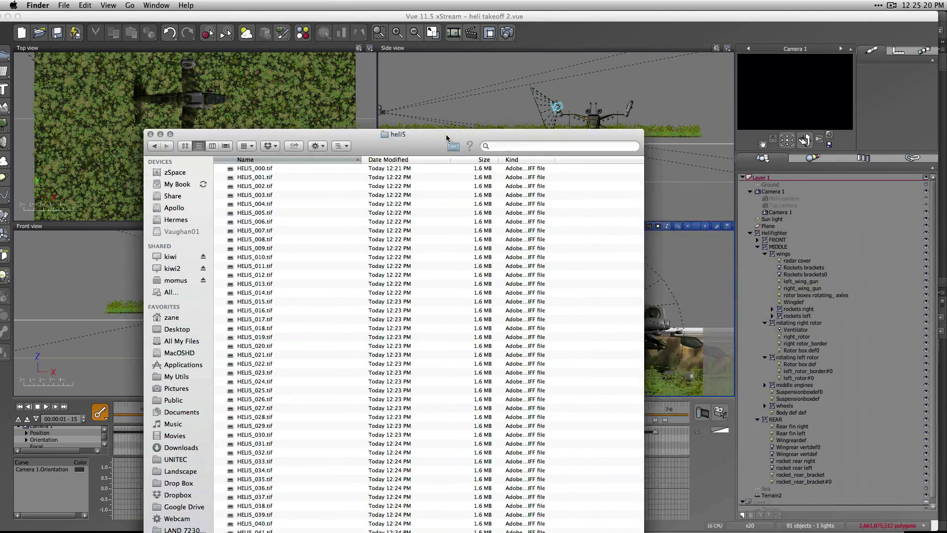
{"action": "scroll", "coordinate": [386, 155], "scroll_direction": "down", "scroll_amount": 10}
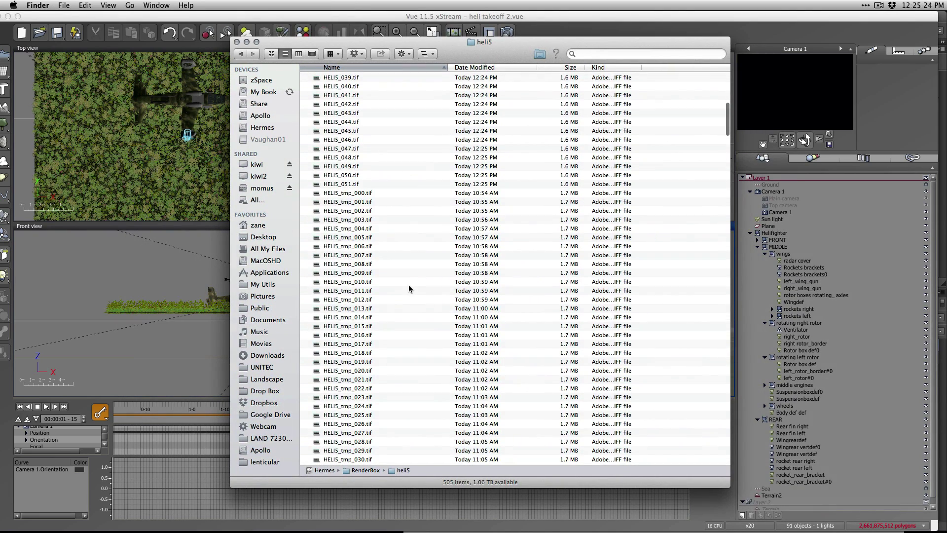
{"action": "scroll", "coordinate": [409, 288], "scroll_direction": "down", "scroll_amount": 3}
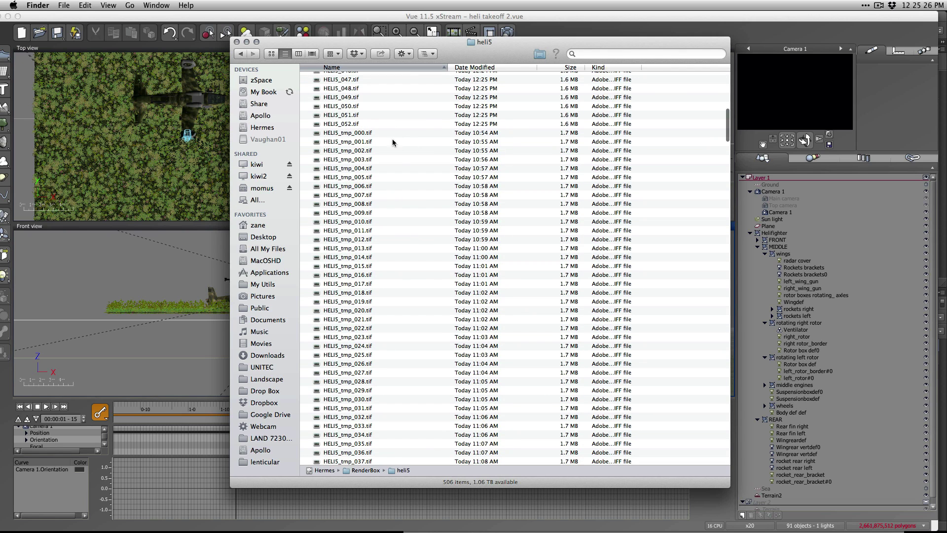
{"action": "scroll", "coordinate": [397, 158], "scroll_direction": "up", "scroll_amount": 10}
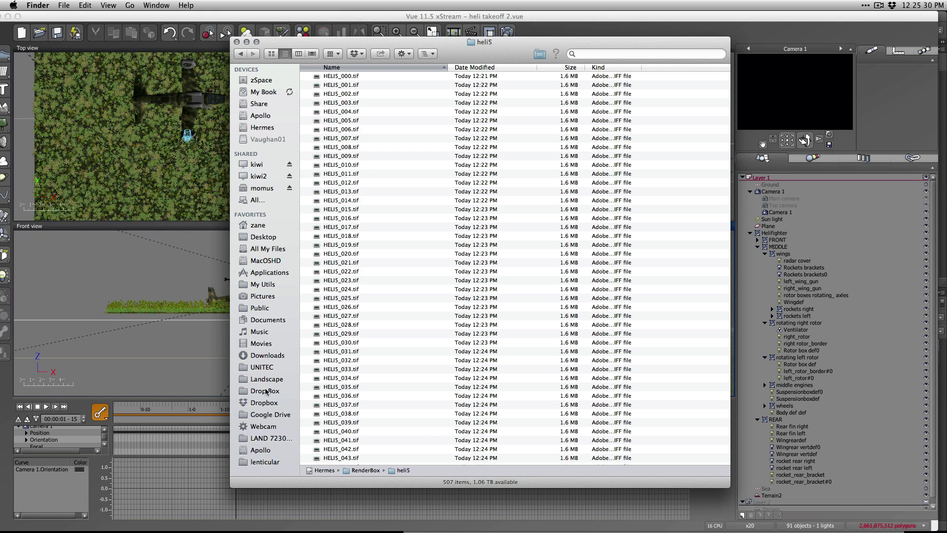
Preview the rendered frame HELI5_000.tif in Quick Look and close the preview.
{"action": "left_click", "coordinate": [367, 77]}
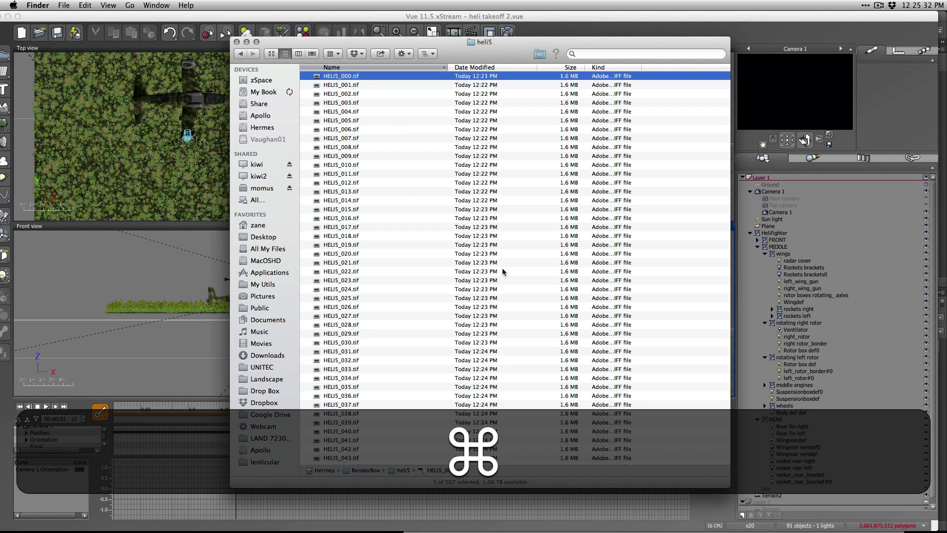
{"action": "key", "text": "space"}
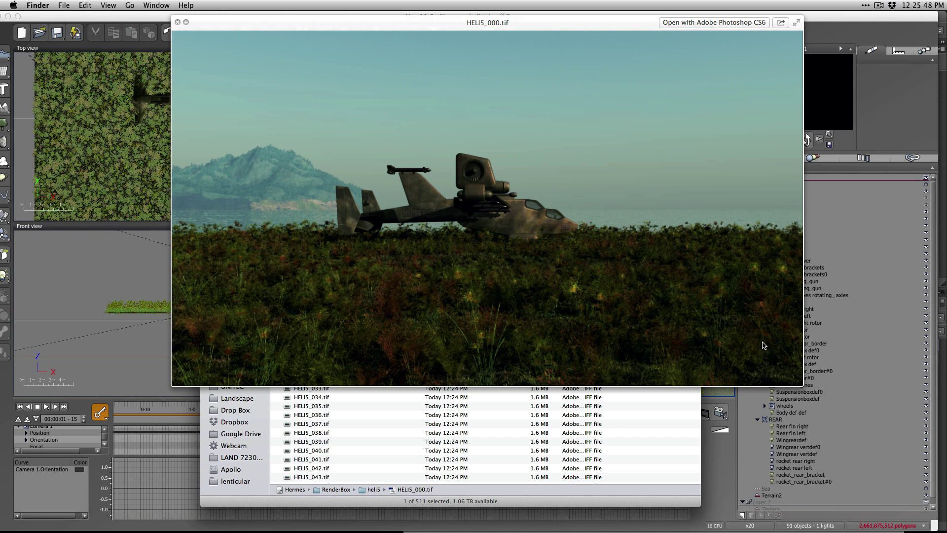
{"action": "key", "text": "space"}
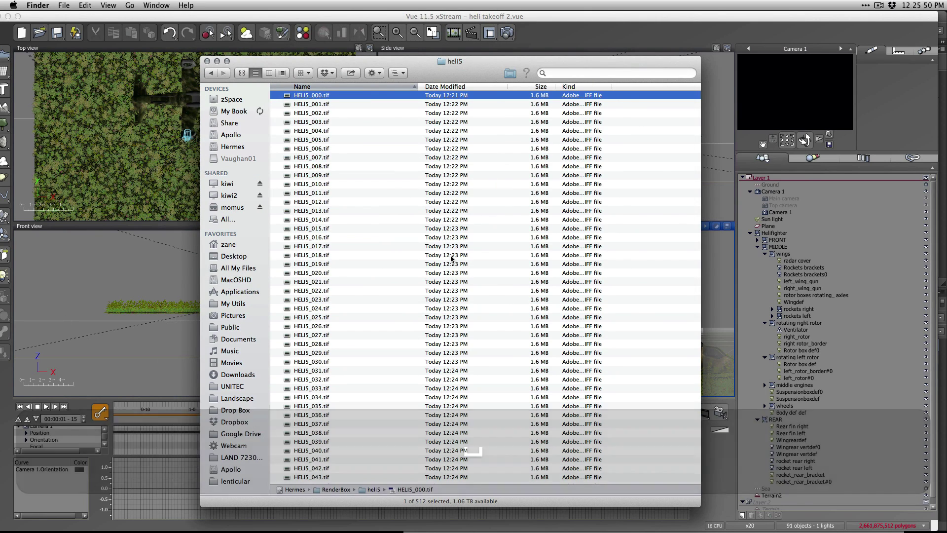
Search Spotlight for "quickt" and launch QuickTime Player 7.
{"action": "key", "text": "super+space"}
{"action": "key", "text": "Escape"}
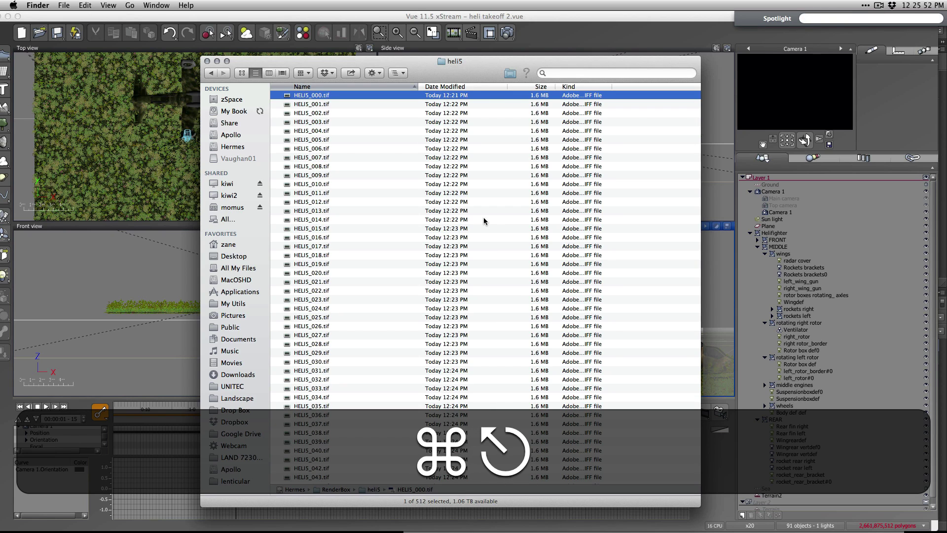
{"action": "key", "text": "super+space"}
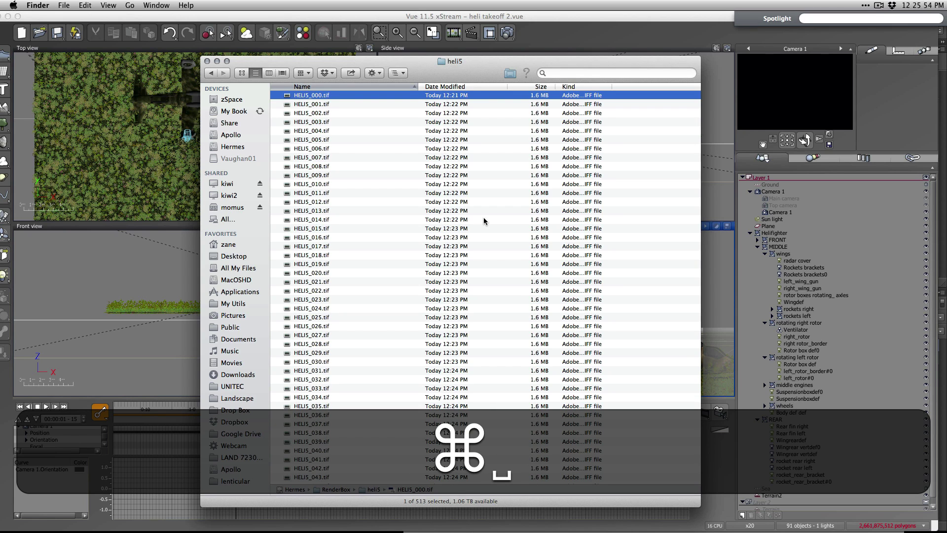
{"action": "type", "text": "quickt"}
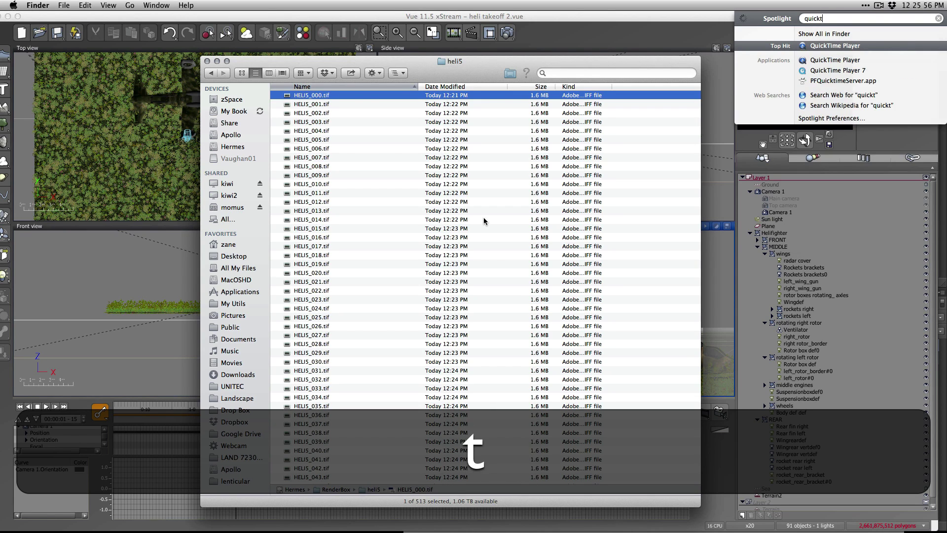
{"action": "key", "text": "Down"}
{"action": "key", "text": "Down"}
{"action": "key", "text": "Down"}
{"action": "key", "text": "Up"}
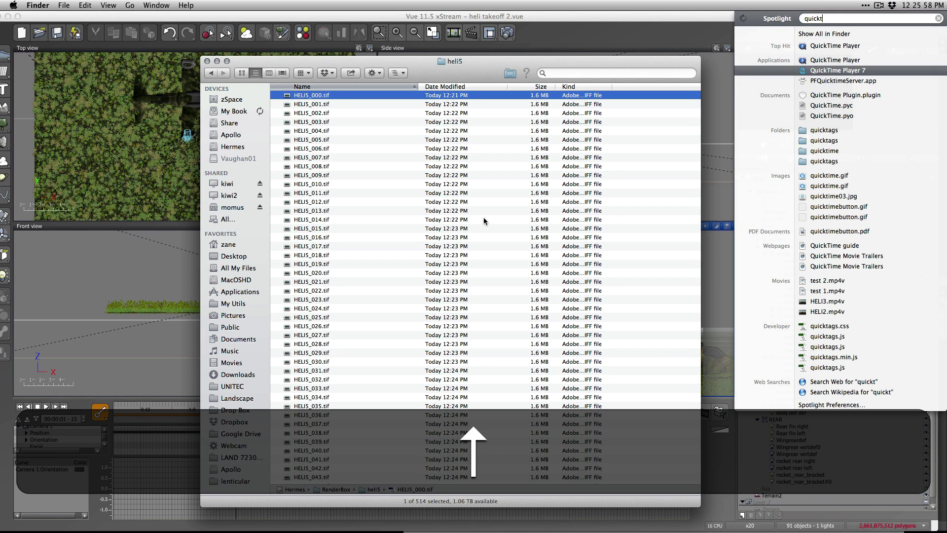
{"action": "key", "text": "Return"}
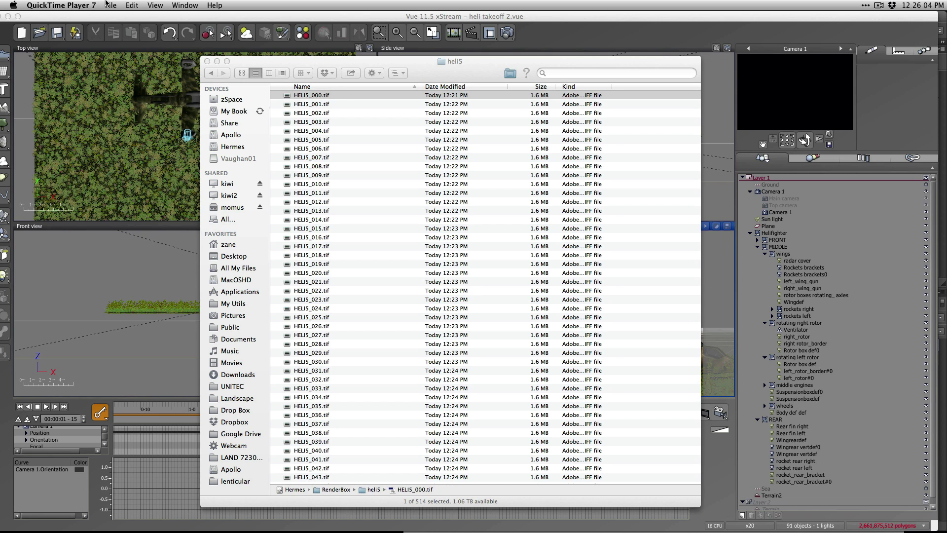
Search Spotlight for "vlc" and launch the media player.
{"action": "key", "text": "super+space"}
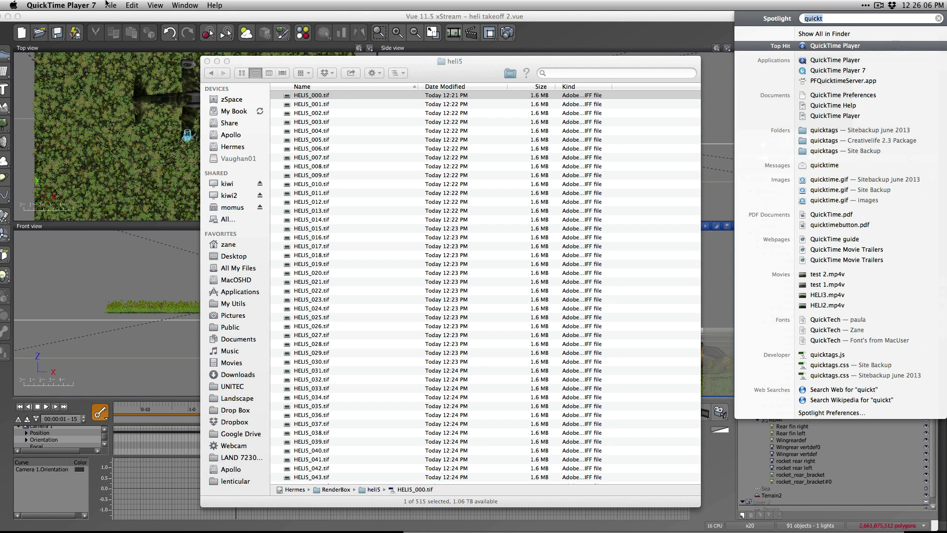
{"action": "type", "text": "vlc"}
{"action": "key", "text": "Return"}
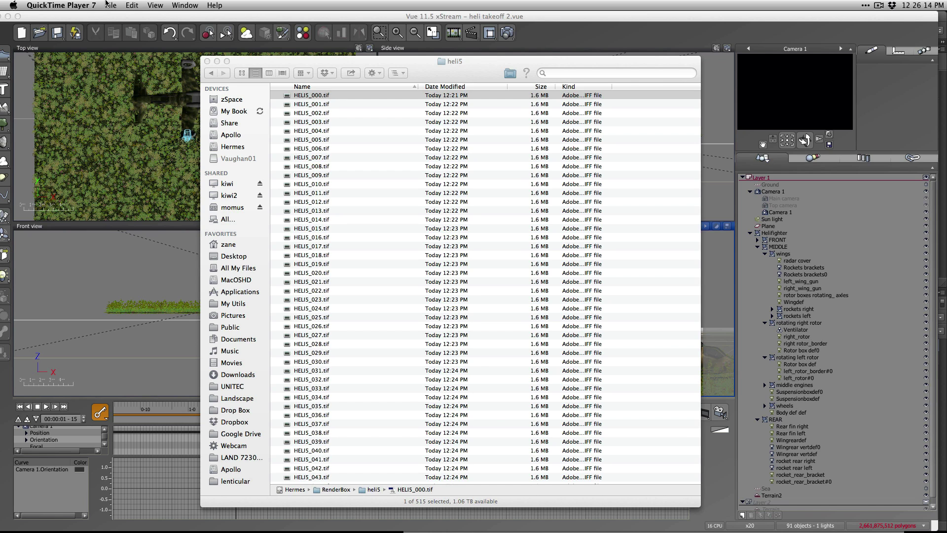
Switch to Finder and look through the rendered TIFF frames and temporary render files in the heli5 folder.
{"action": "key", "text": "super+Tab"}
{"action": "key", "text": "super+Tab"}
{"action": "key", "text": "super+Tab"}
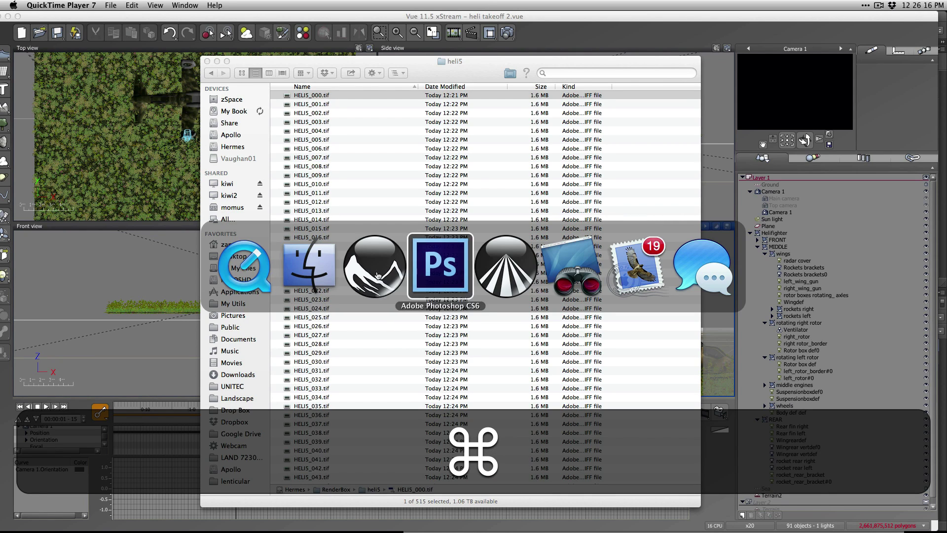
{"action": "key", "text": "shift+super+Tab"}
{"action": "key", "text": "shift+super+Tab"}
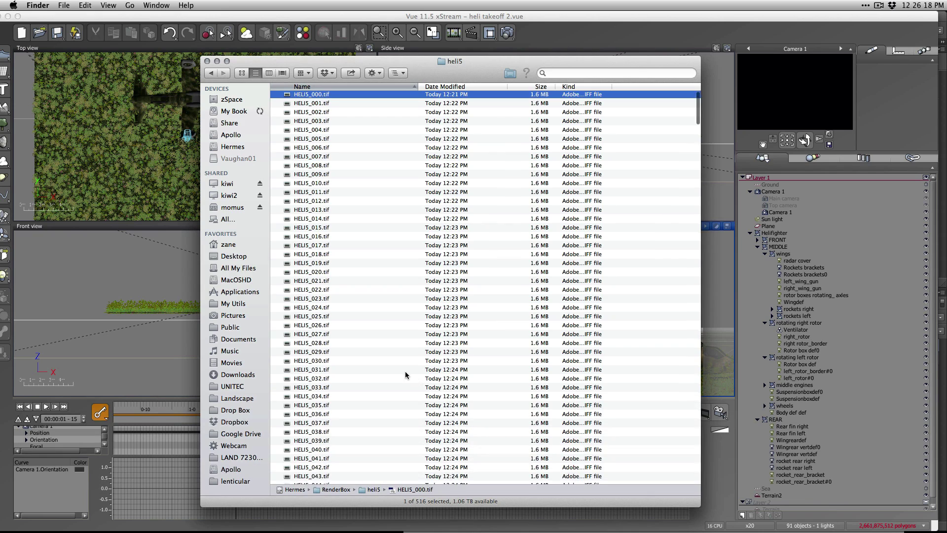
{"action": "scroll", "coordinate": [405, 375], "scroll_direction": "down", "scroll_amount": 10}
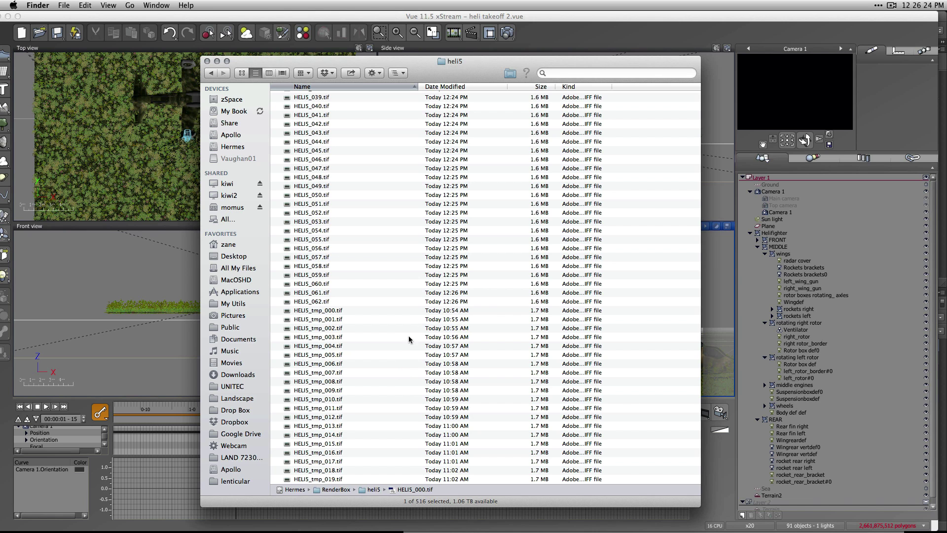
{"action": "scroll", "coordinate": [370, 414], "scroll_direction": "down", "scroll_amount": 15}
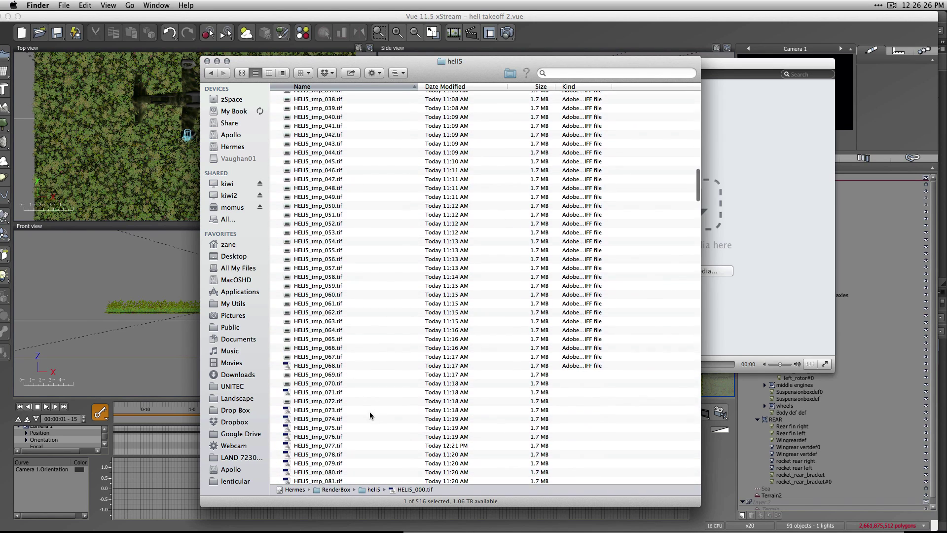
{"action": "scroll", "coordinate": [370, 415], "scroll_direction": "down", "scroll_amount": 20}
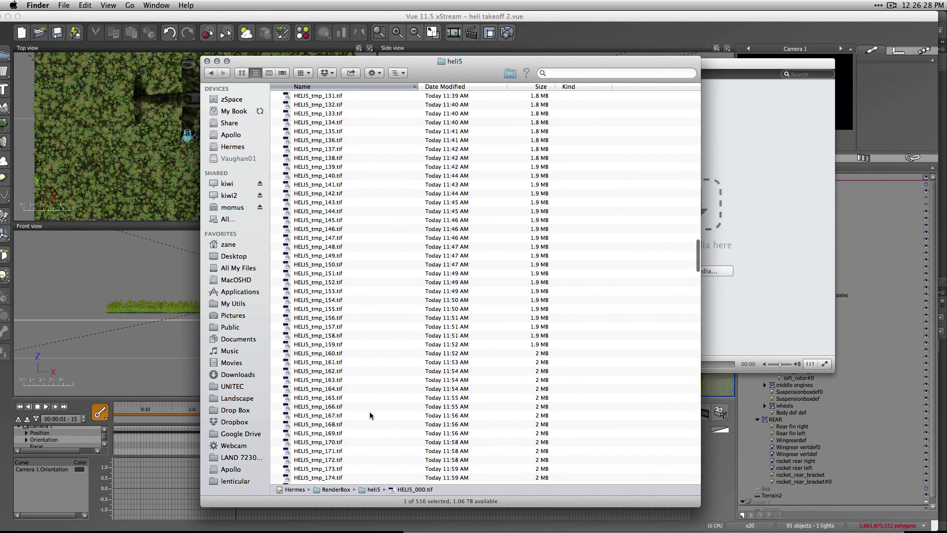
{"action": "scroll", "coordinate": [370, 415], "scroll_direction": "down", "scroll_amount": 19}
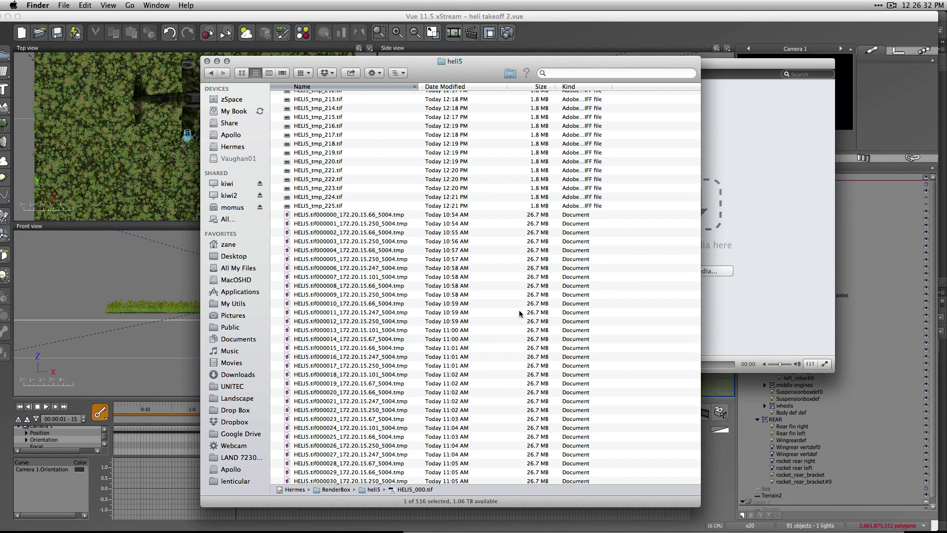
{"action": "scroll", "coordinate": [410, 385], "scroll_direction": "down", "scroll_amount": 19}
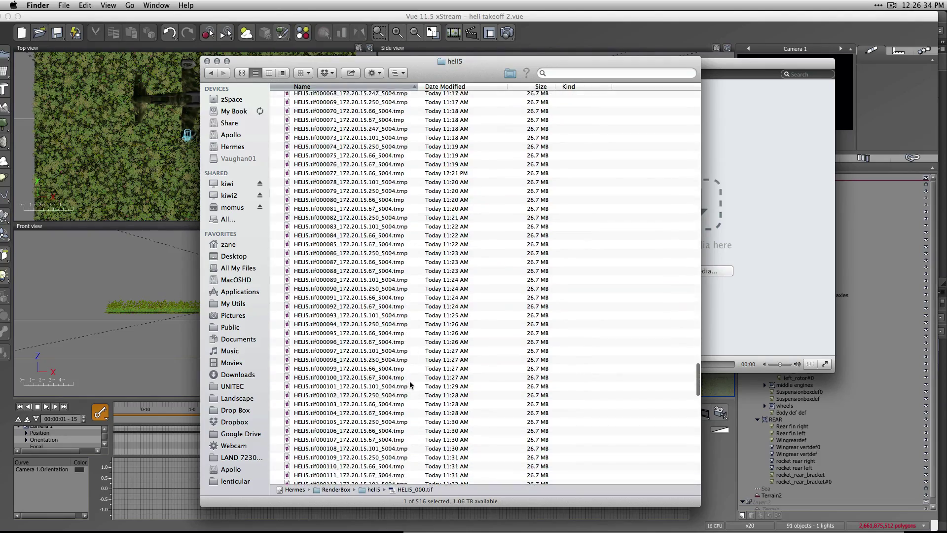
{"action": "scroll", "coordinate": [410, 384], "scroll_direction": "down", "scroll_amount": 3}
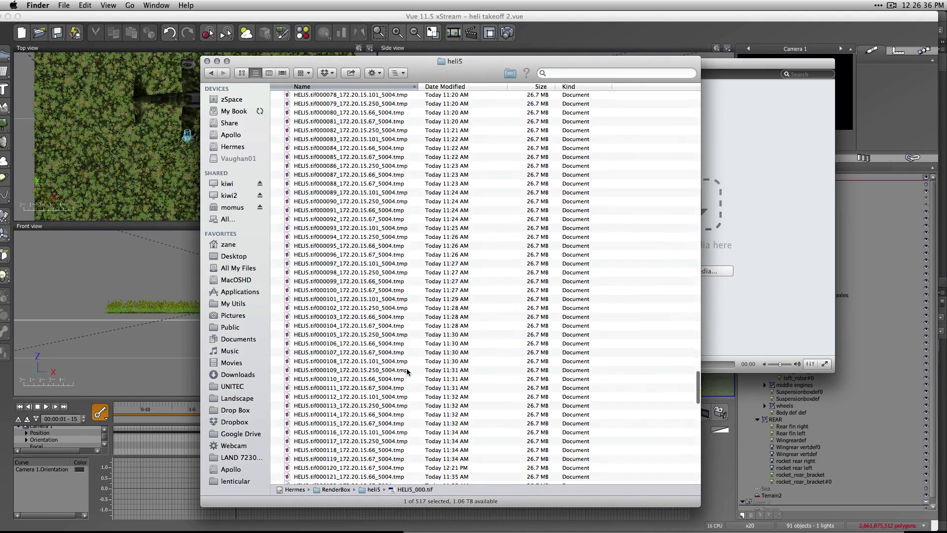
{"action": "scroll", "coordinate": [406, 365], "scroll_direction": "up", "scroll_amount": 20}
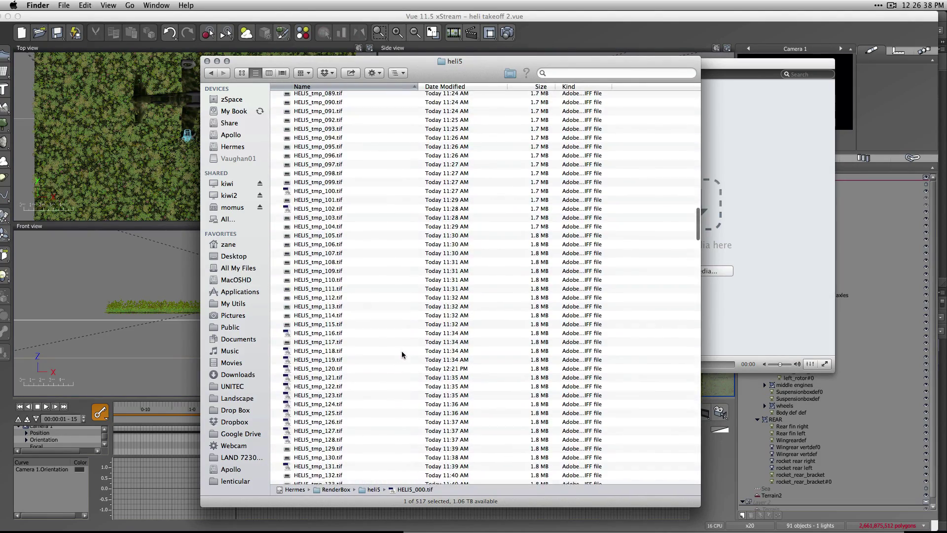
{"action": "scroll", "coordinate": [402, 354], "scroll_direction": "up", "scroll_amount": 20}
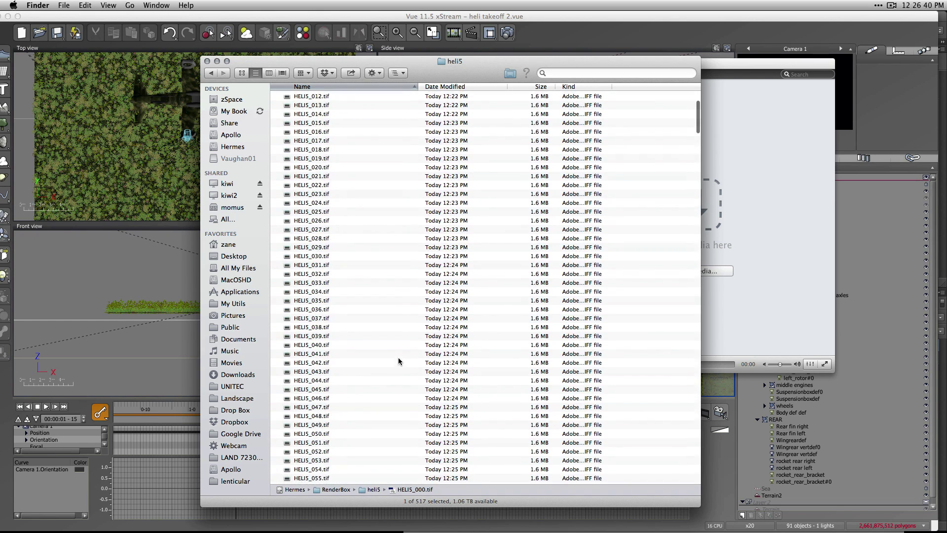
{"action": "scroll", "coordinate": [398, 360], "scroll_direction": "down", "scroll_amount": 8}
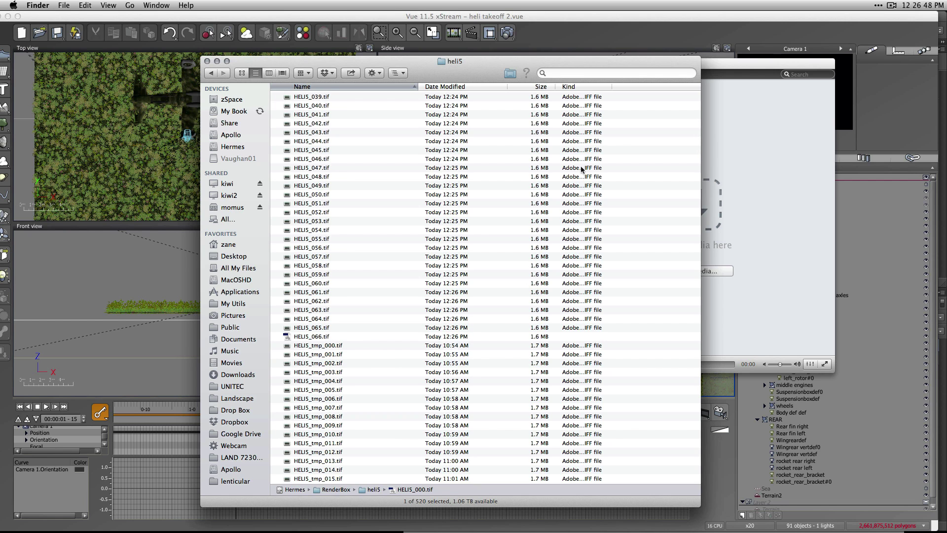
Move the heli5 Finder window out of the way and bring the VLC media player window forward above it.
{"action": "left_click_drag", "start_coordinate": [480, 72], "coordinate": [596, 342]}
{"action": "left_click", "coordinate": [645, 176]}
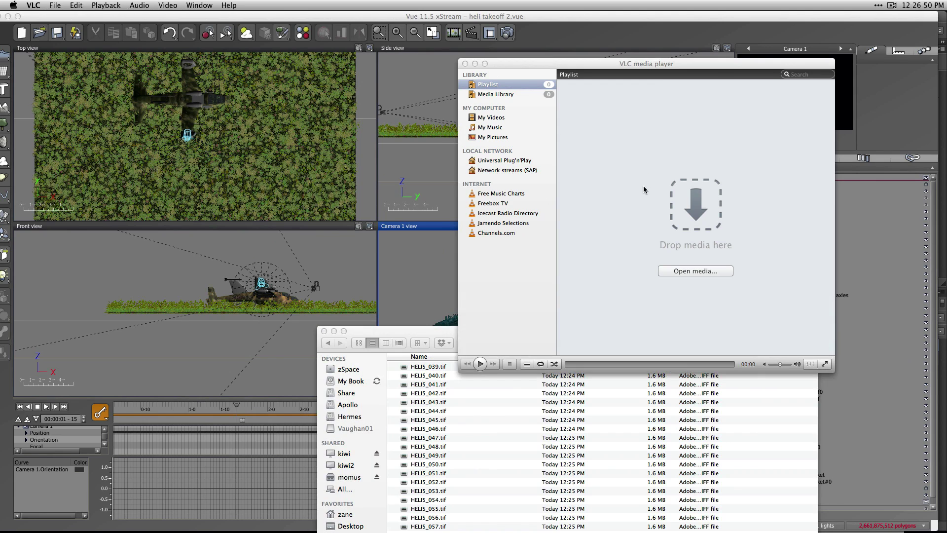
{"action": "left_click_drag", "start_coordinate": [657, 67], "coordinate": [399, 35]}
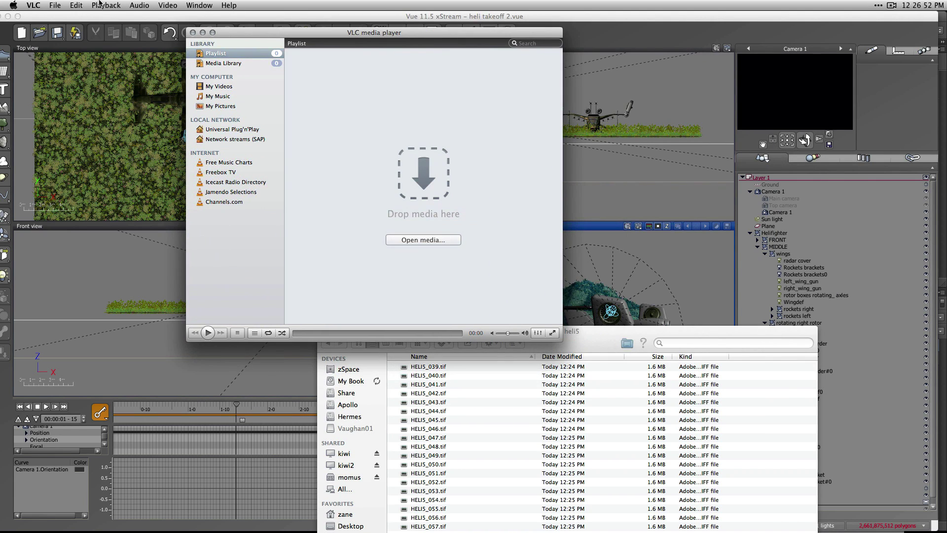
Open HELI5_000.tif from the heli5 folder inside RenderBox on the Hermes drive in the media player.
{"action": "left_click", "coordinate": [54, 5]}
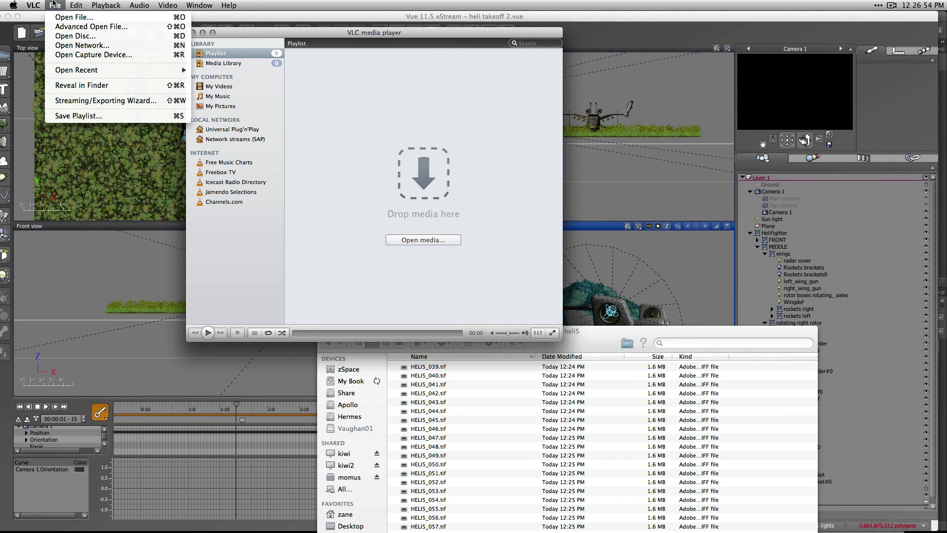
{"action": "left_click", "coordinate": [74, 17]}
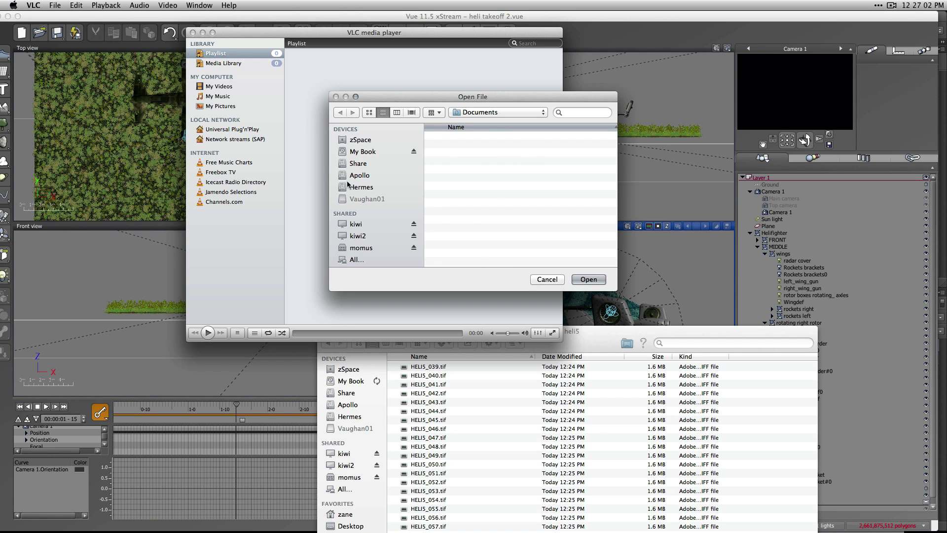
{"action": "left_click", "coordinate": [362, 188]}
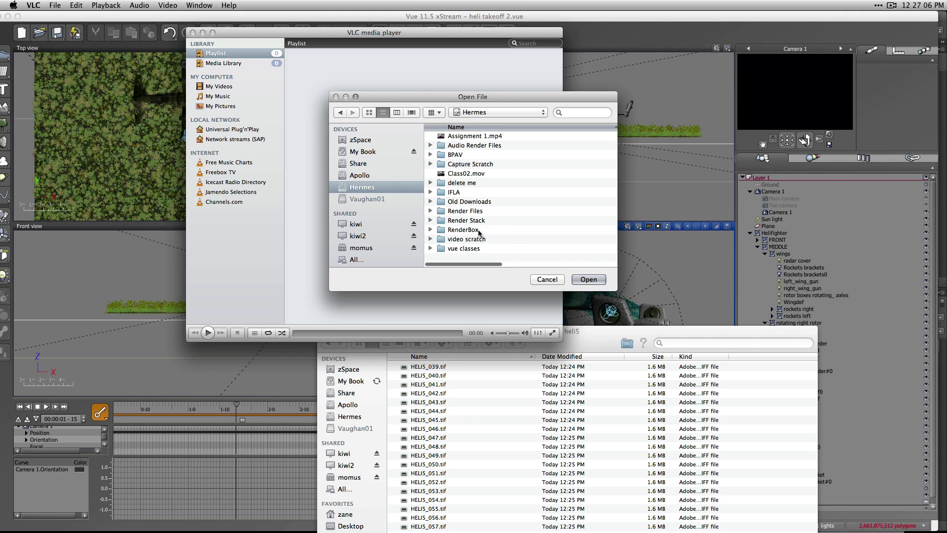
{"action": "double_click", "coordinate": [478, 229]}
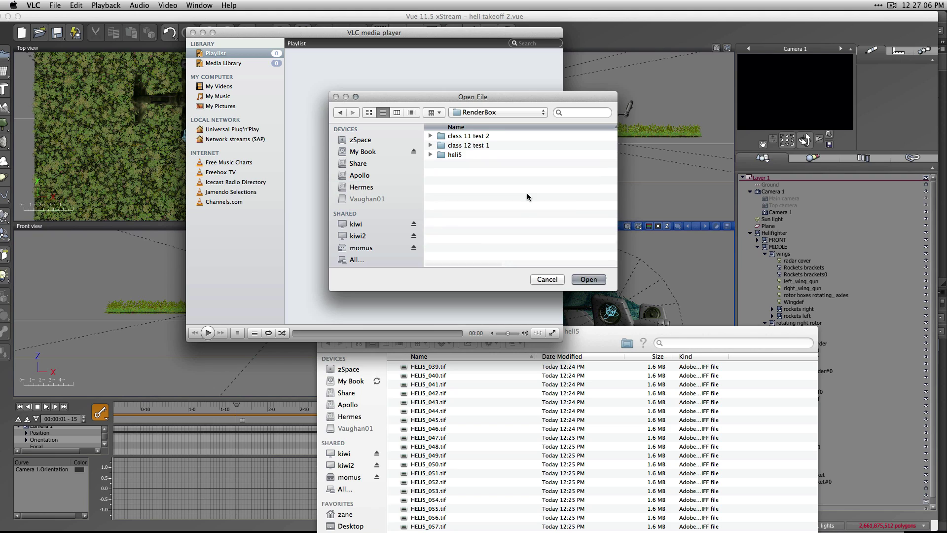
{"action": "double_click", "coordinate": [463, 155]}
{"action": "left_click", "coordinate": [469, 136]}
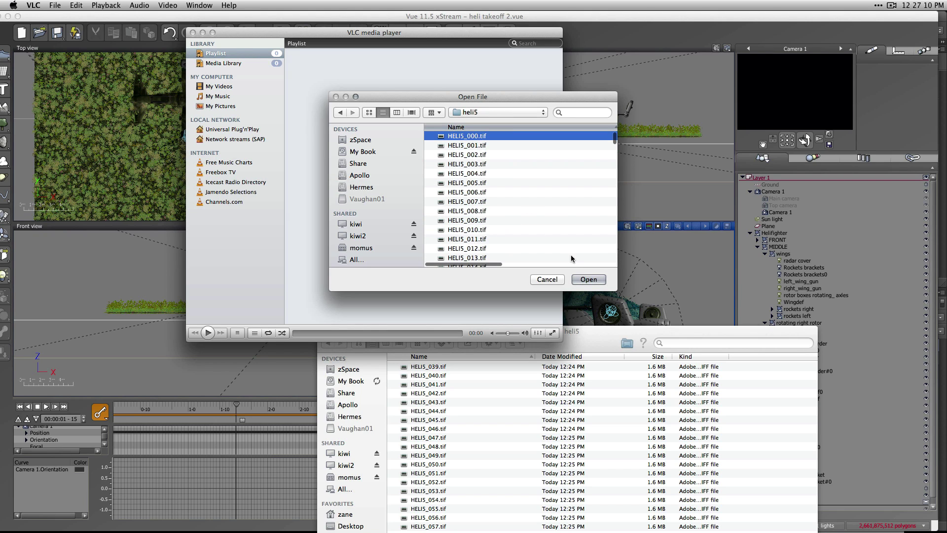
{"action": "left_click", "coordinate": [587, 280]}
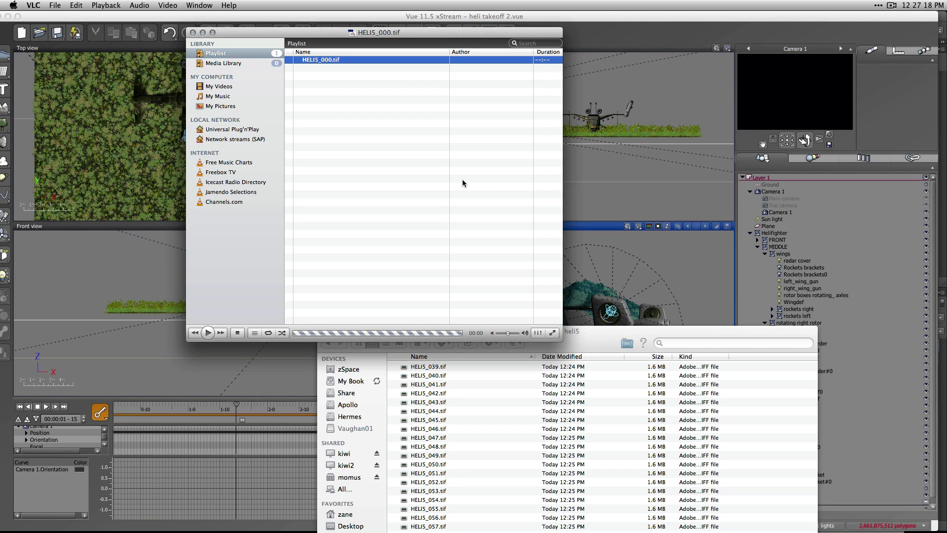
Play HELI5_000.tif in the media player and pause it.
{"action": "left_click", "coordinate": [208, 332]}
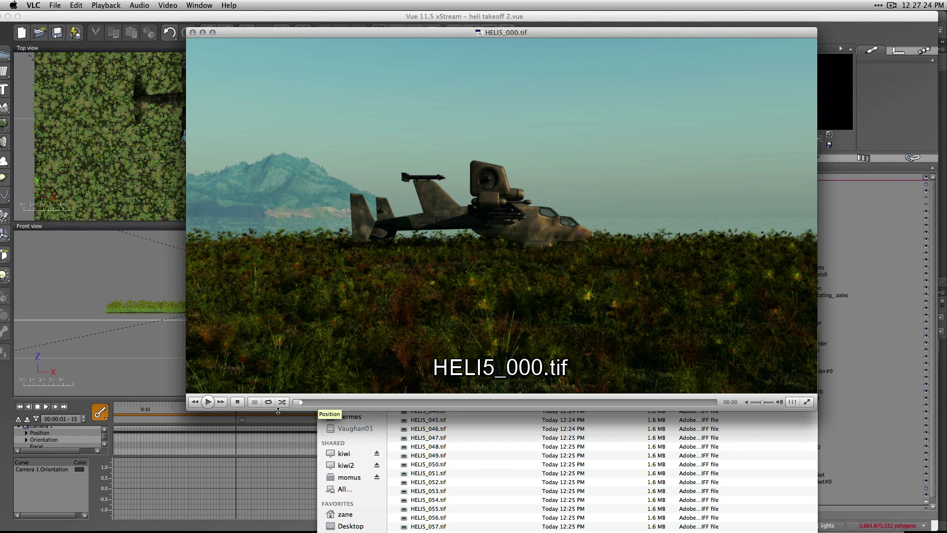
{"action": "left_click", "coordinate": [208, 402]}
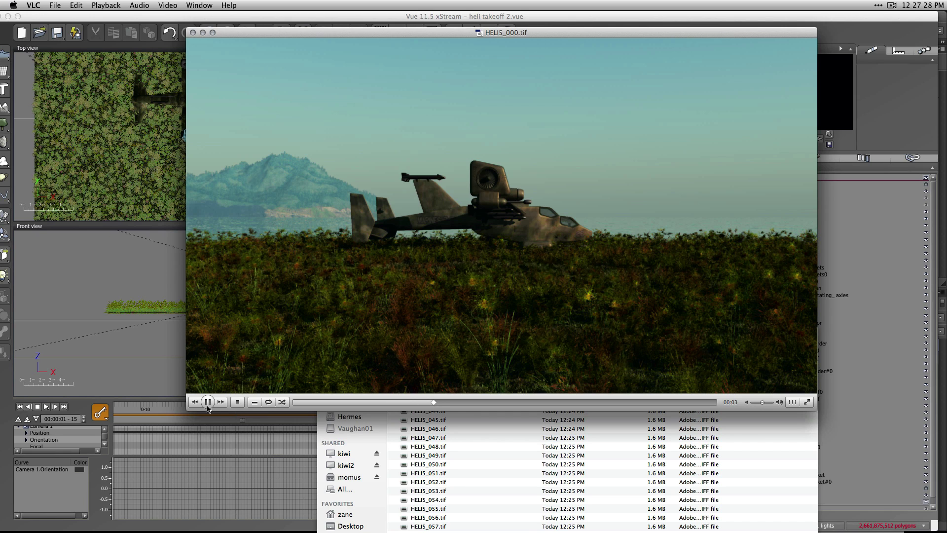
{"action": "left_click", "coordinate": [207, 405]}
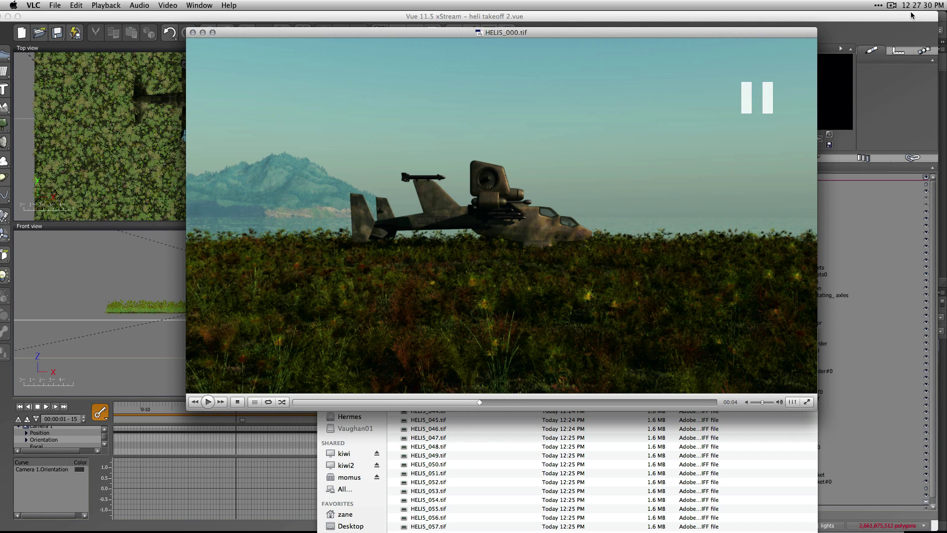
{"action": "left_click", "coordinate": [892, 5]}
{"action": "left_click", "coordinate": [851, 28]}
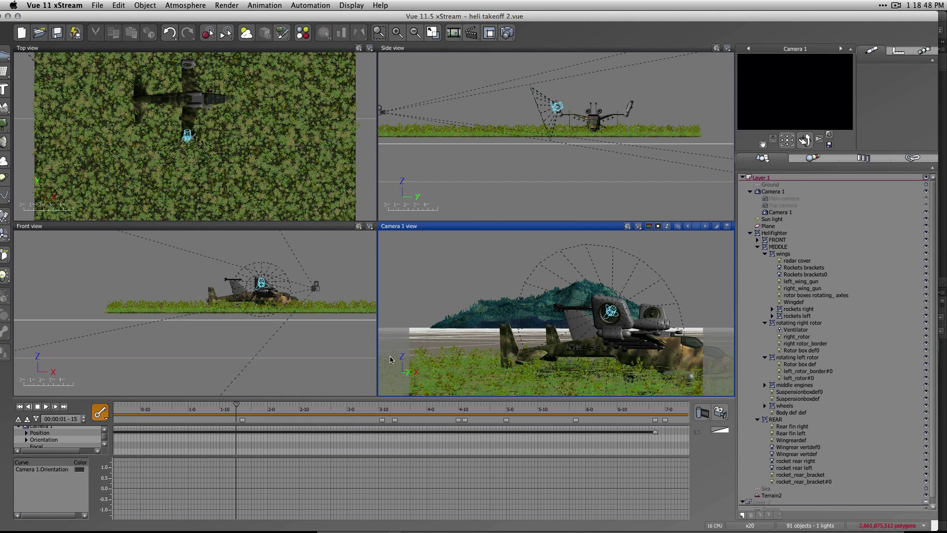
Switch to Photoshop and close both open documents, background island.tif and the cliff photograph.
{"action": "mouse_move", "coordinate": [534, 531]}
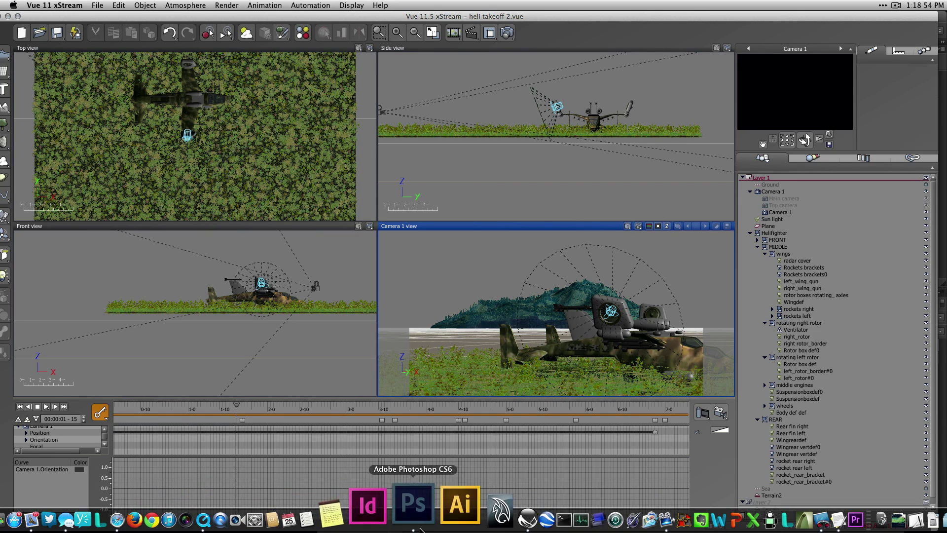
{"action": "left_click", "coordinate": [421, 530]}
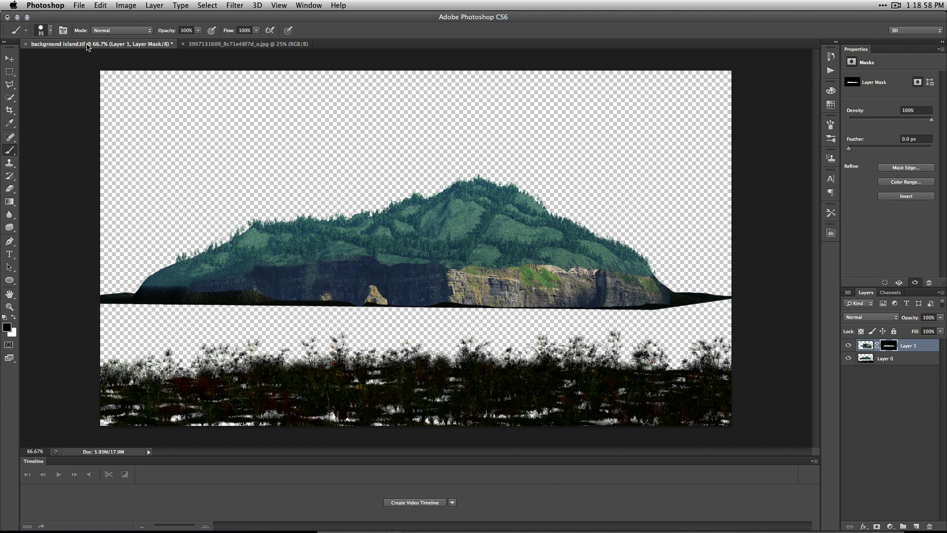
{"action": "left_click", "coordinate": [26, 44]}
{"action": "left_click", "coordinate": [456, 187]}
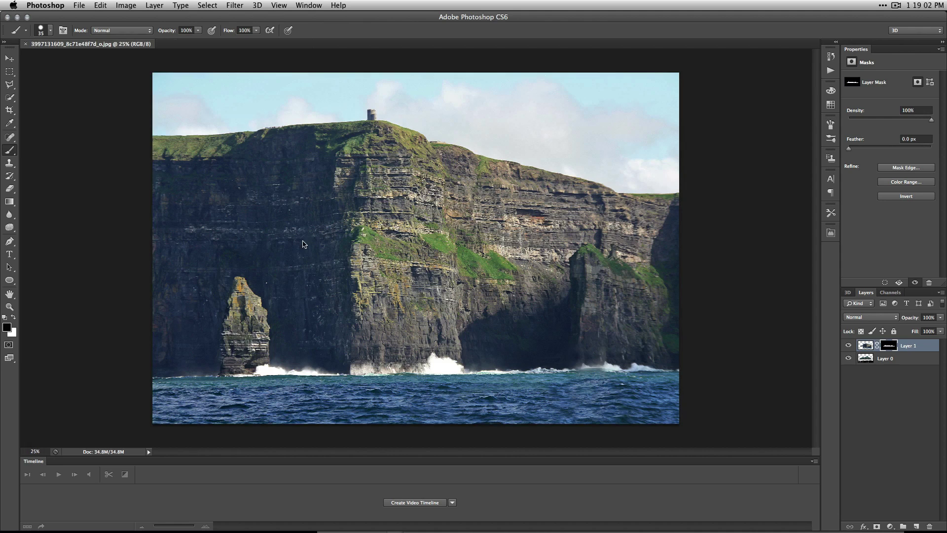
{"action": "left_click", "coordinate": [25, 44]}
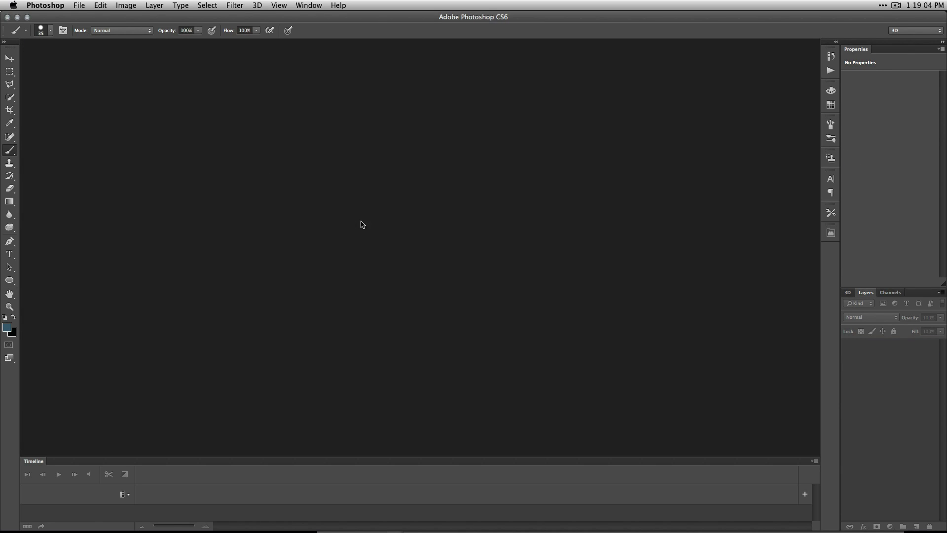
Open the heli5 frames starting from HELI5_000.tif as an image sequence at a frame rate of 25 fps.
{"action": "left_click", "coordinate": [79, 5]}
{"action": "left_click", "coordinate": [85, 29]}
{"action": "left_click", "coordinate": [419, 84]}
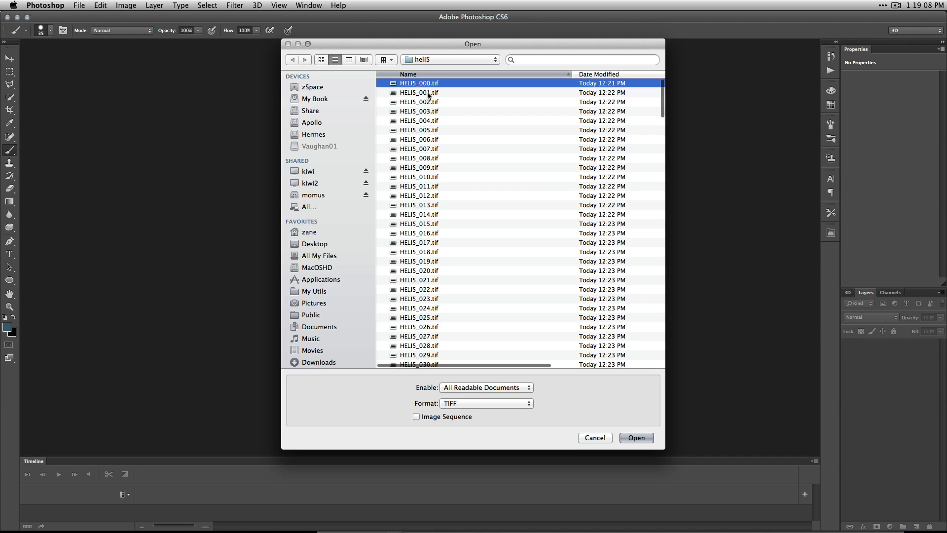
{"action": "left_click", "coordinate": [446, 417]}
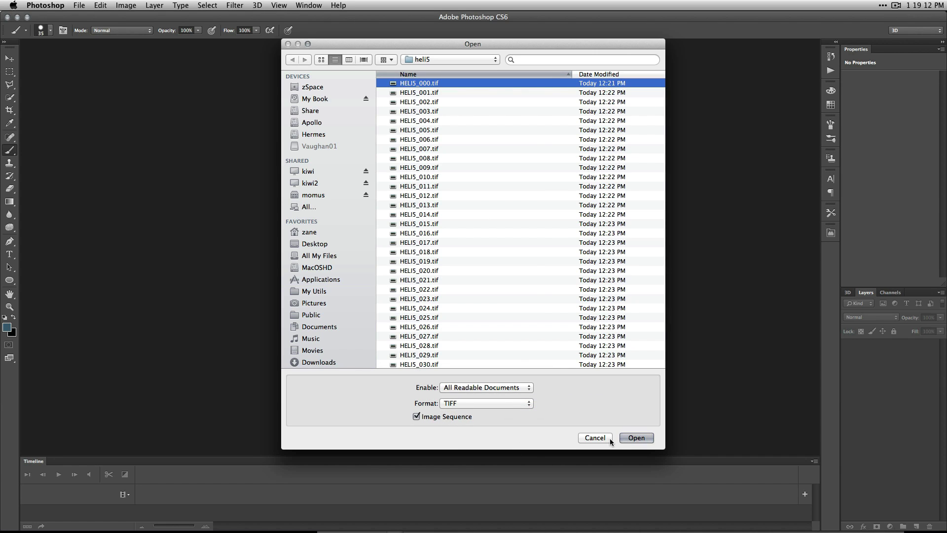
{"action": "left_click", "coordinate": [636, 437]}
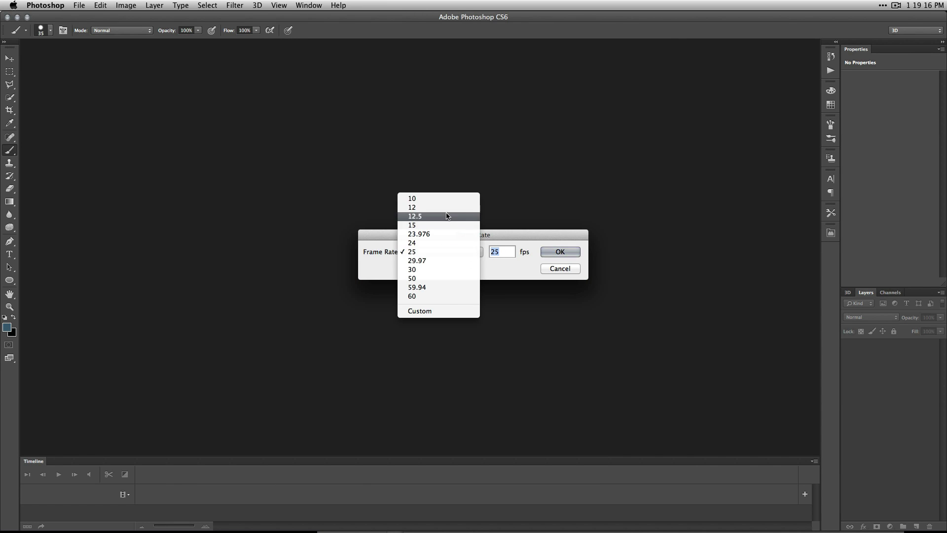
{"action": "left_click", "coordinate": [442, 252]}
{"action": "left_click", "coordinate": [559, 252]}
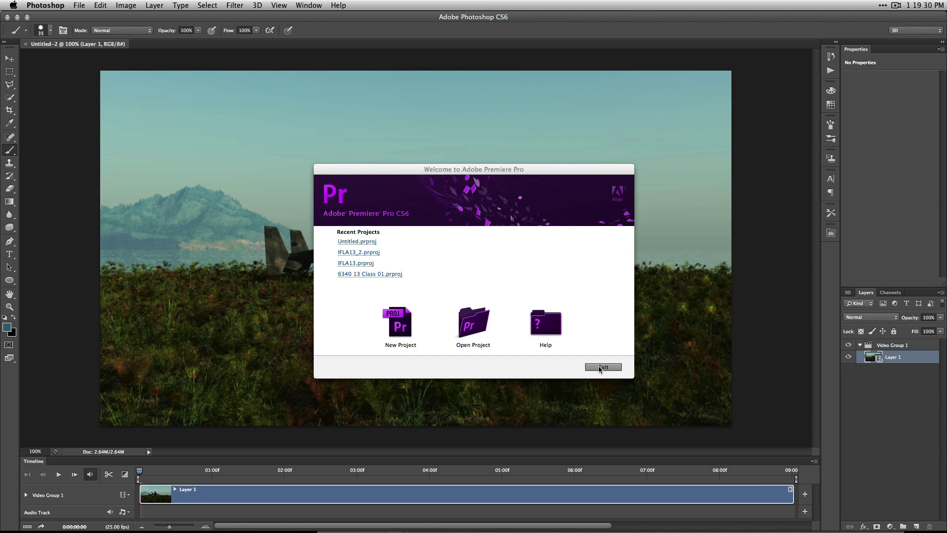
Exit the Premiere Pro welcome screen, quit Premiere Pro and return to the image sequence in Photoshop.
{"action": "left_click", "coordinate": [598, 366]}
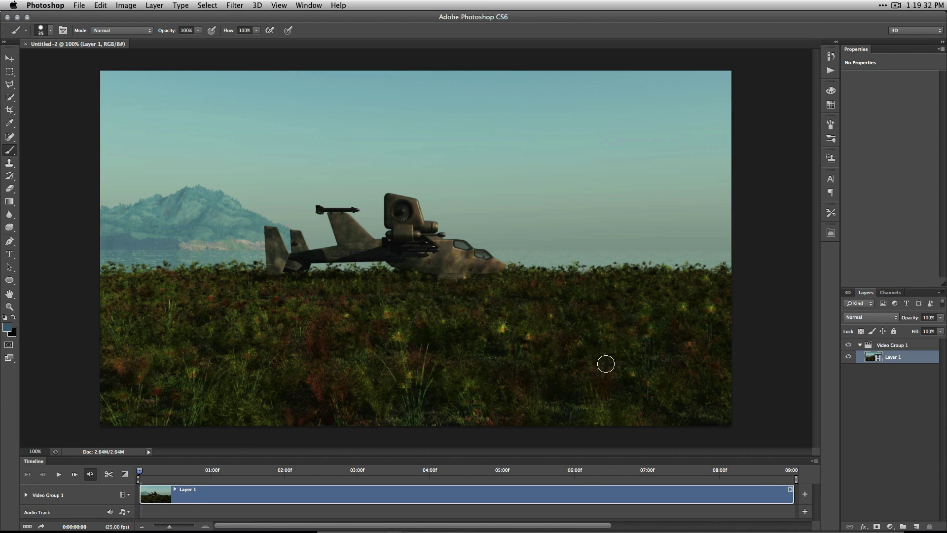
{"action": "key", "text": "super+Tab"}
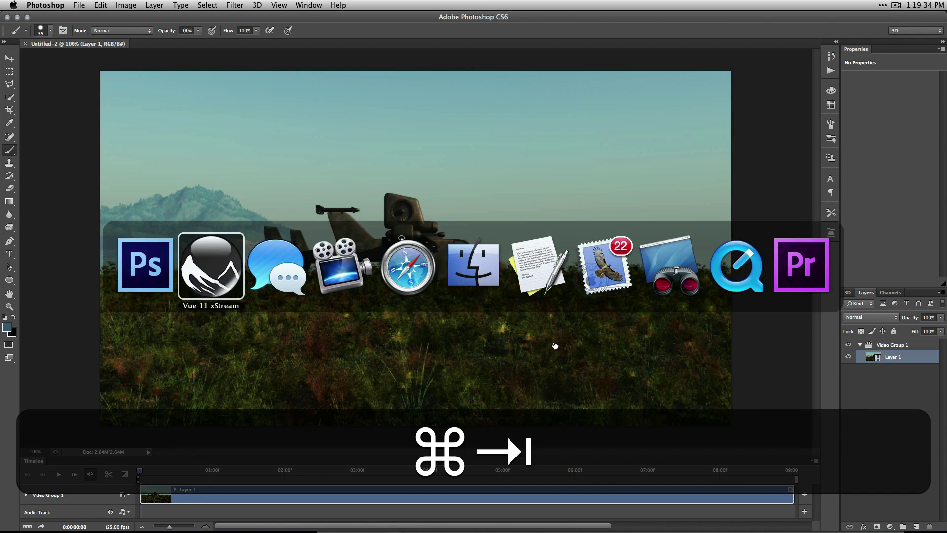
{"action": "key", "text": "super+Tab"}
{"action": "key", "text": "super+Tab"}
{"action": "key", "text": "super+Tab"}
{"action": "key", "text": "super+Tab"}
{"action": "key", "text": "super+Tab"}
{"action": "key", "text": "super+Tab"}
{"action": "key", "text": "super+Tab"}
{"action": "key", "text": "super+Tab"}
{"action": "key", "text": "super+Tab"}
{"action": "key", "text": "super+Tab"}
{"action": "key", "text": "super+Tab"}
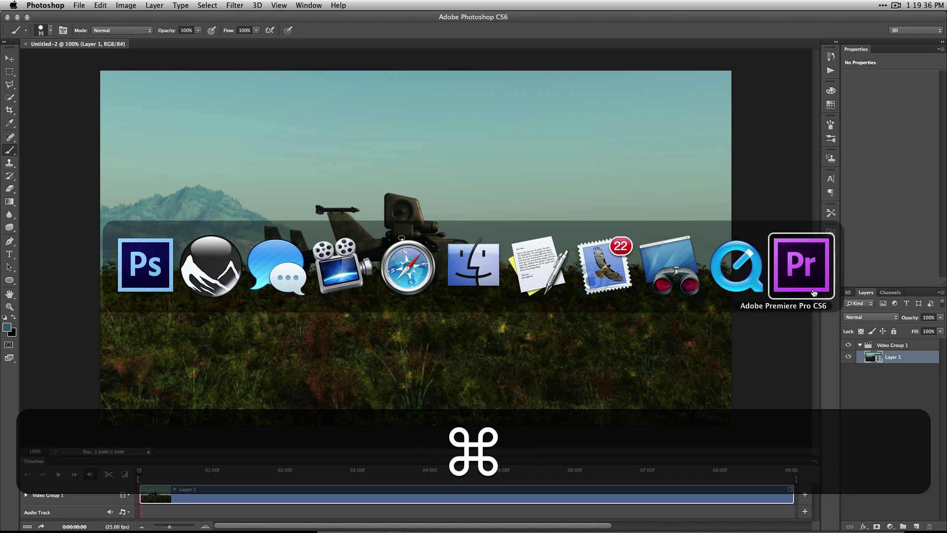
{"action": "key", "text": "super+q"}
{"action": "key", "text": "super+Tab"}
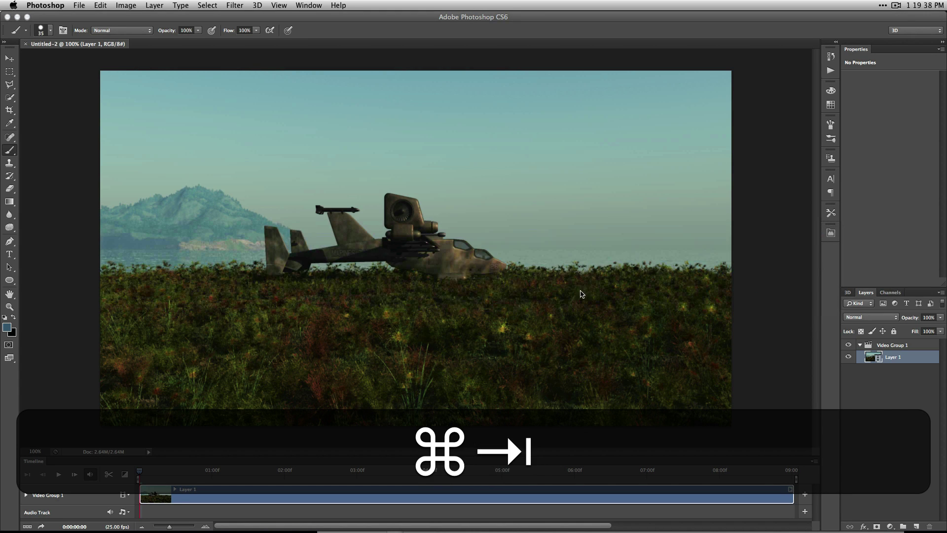
Return to the image sequence in Photoshop, play it through and move the playhead back to the first frame.
{"action": "key", "text": "super+Tab"}
{"action": "key", "text": "super+Tab"}
{"action": "key", "text": "super+Tab"}
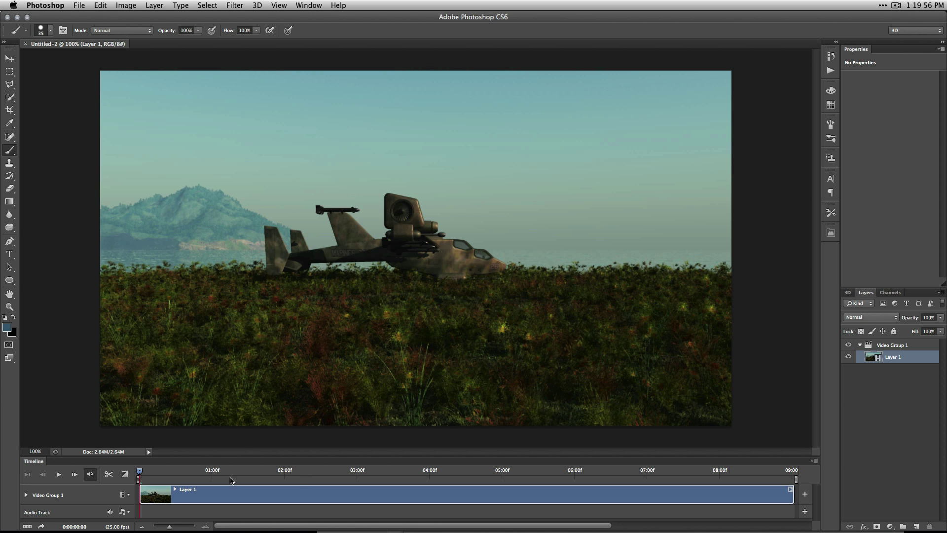
{"action": "left_click", "coordinate": [58, 475]}
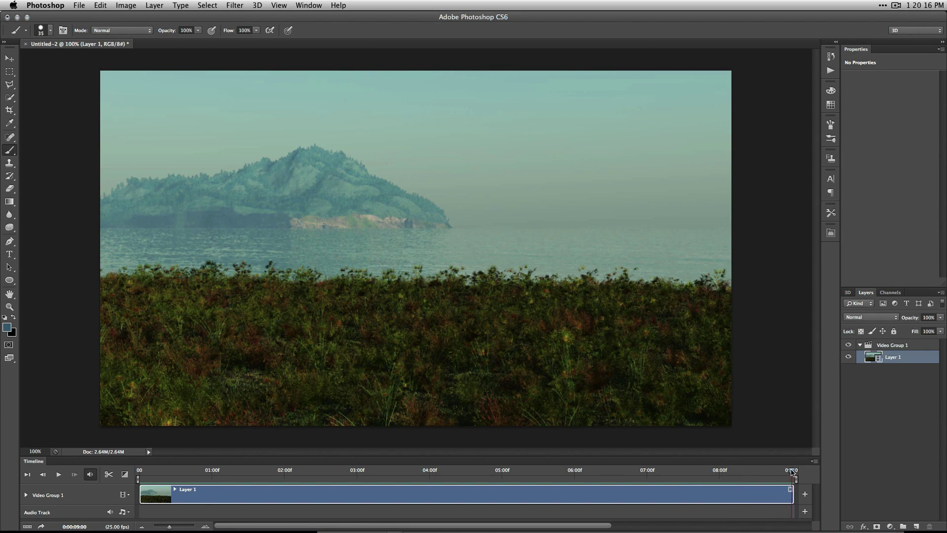
{"action": "left_click_drag", "start_coordinate": [791, 472], "coordinate": [140, 477]}
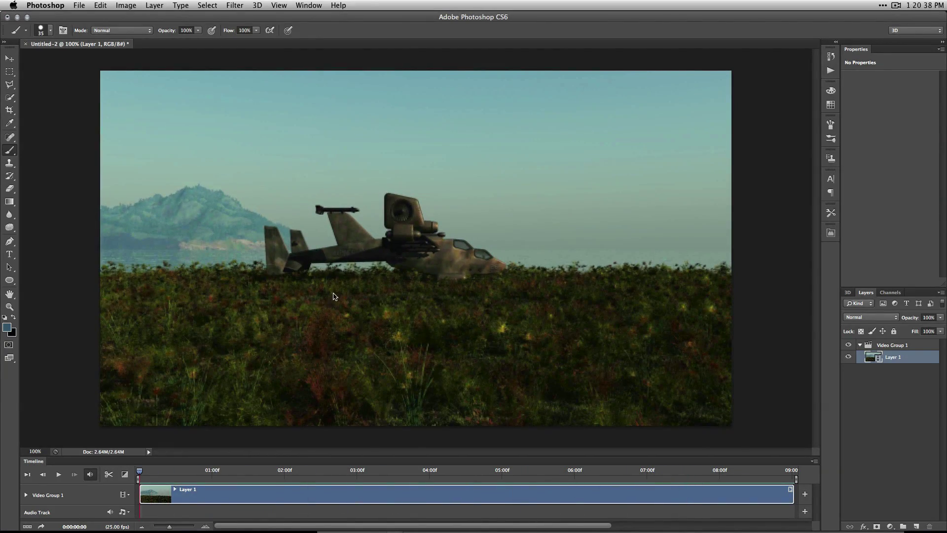
Add an Exposure adjustment layer above Layer 1 and paint black over the middle of its mask with a 600-pixel brush.
{"action": "left_click", "coordinate": [891, 527]}
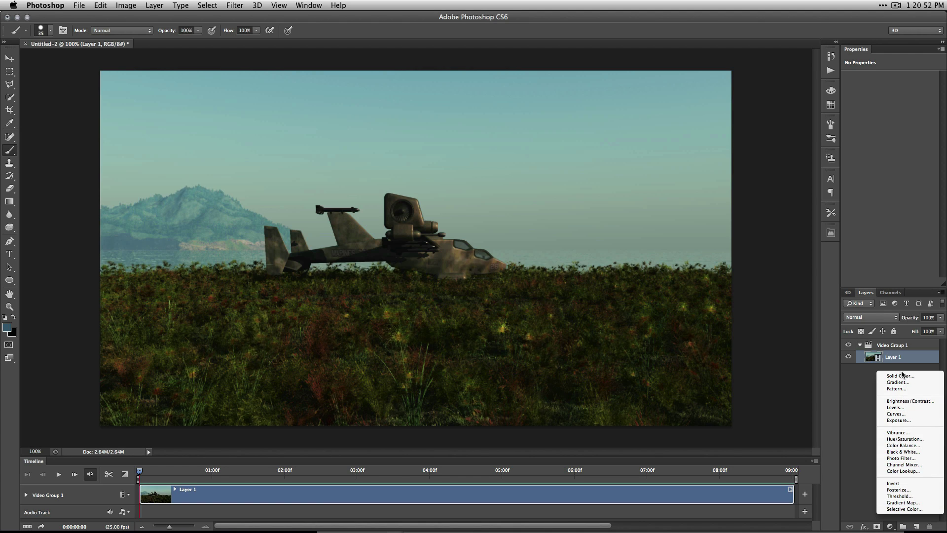
{"action": "left_click", "coordinate": [910, 420]}
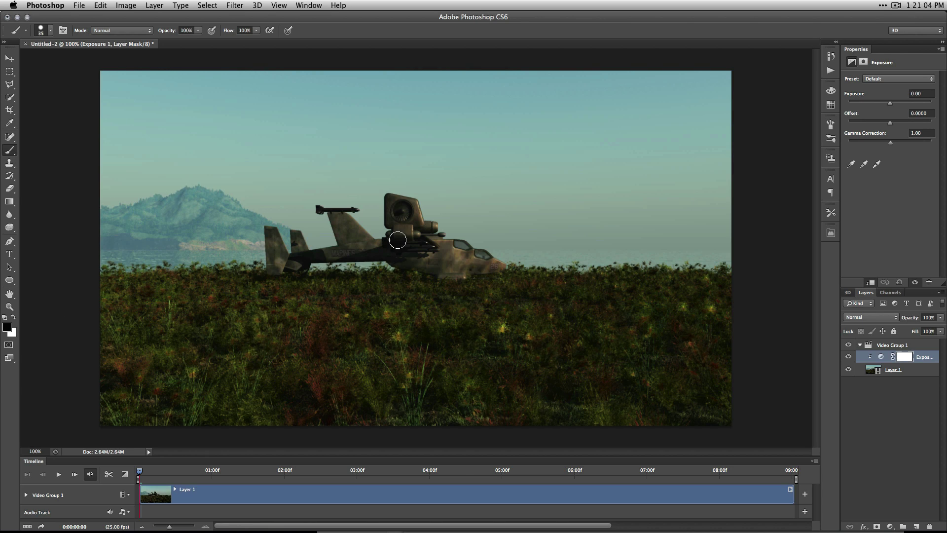
{"action": "key", "text": "bracketright"}
{"action": "key", "text": "bracketright"}
{"action": "key", "text": "bracketright"}
{"action": "key", "text": "bracketright"}
{"action": "key", "text": "bracketright"}
{"action": "key", "text": "bracketright"}
{"action": "key", "text": "bracketright"}
{"action": "key", "text": "bracketright"}
{"action": "key", "text": "bracketright"}
{"action": "key", "text": "bracketright"}
{"action": "key", "text": "bracketright"}
{"action": "key", "text": "bracketright"}
{"action": "key", "text": "bracketright"}
{"action": "key", "text": "bracketright"}
{"action": "key", "text": "bracketright"}
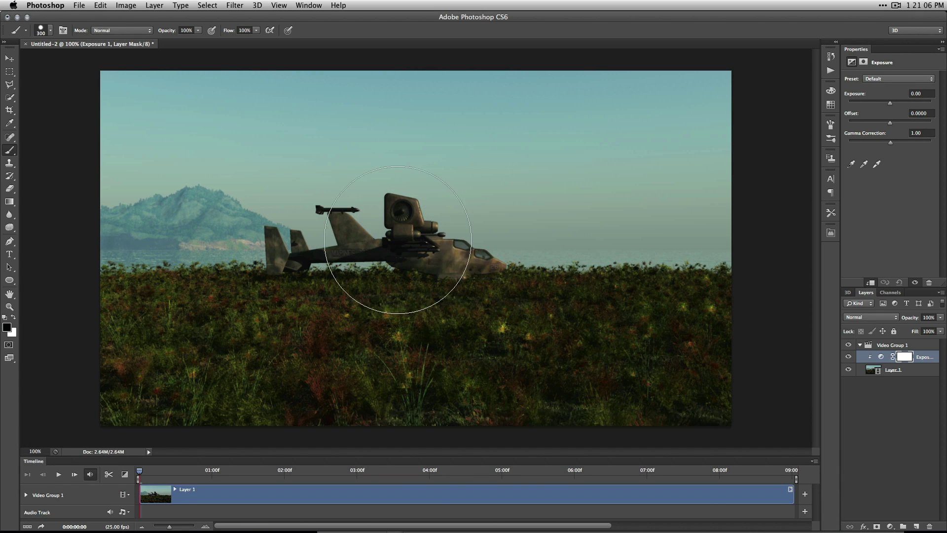
{"action": "left_click", "coordinate": [410, 249]}
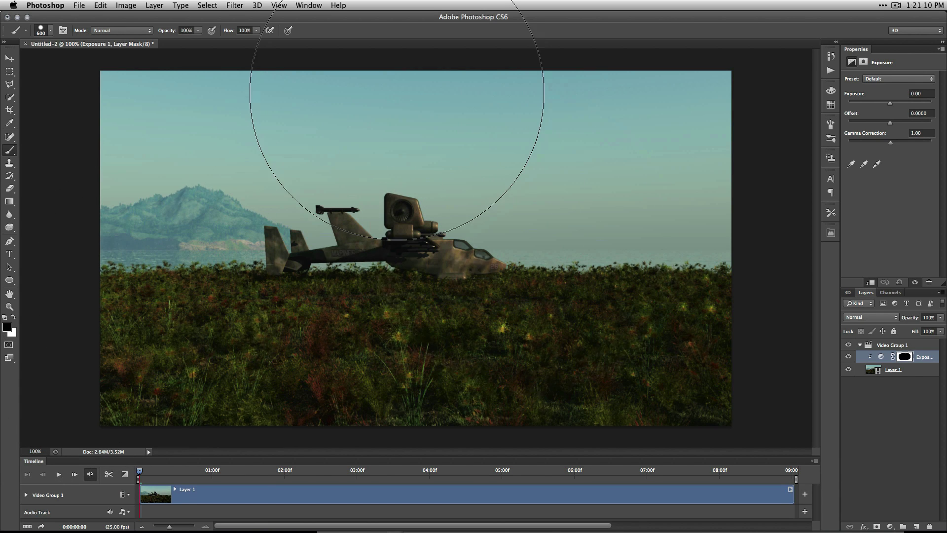
Soften the Exposure mask with a Gaussian Blur of 117.8 pixels and set the exposure to -1.43 for a vignette.
{"action": "left_click", "coordinate": [279, 5]}
{"action": "mouse_move", "coordinate": [235, 5]}
{"action": "mouse_move", "coordinate": [256, 120]}
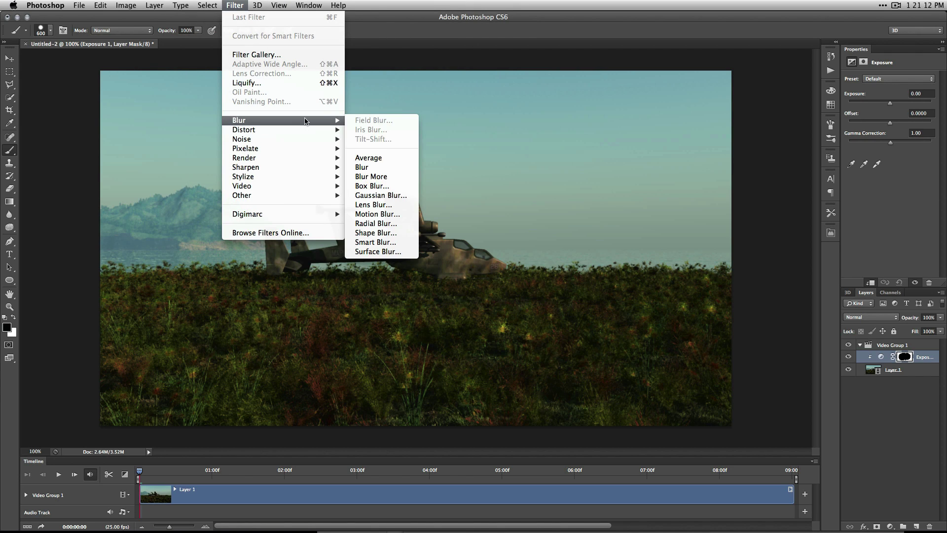
{"action": "left_click", "coordinate": [371, 196]}
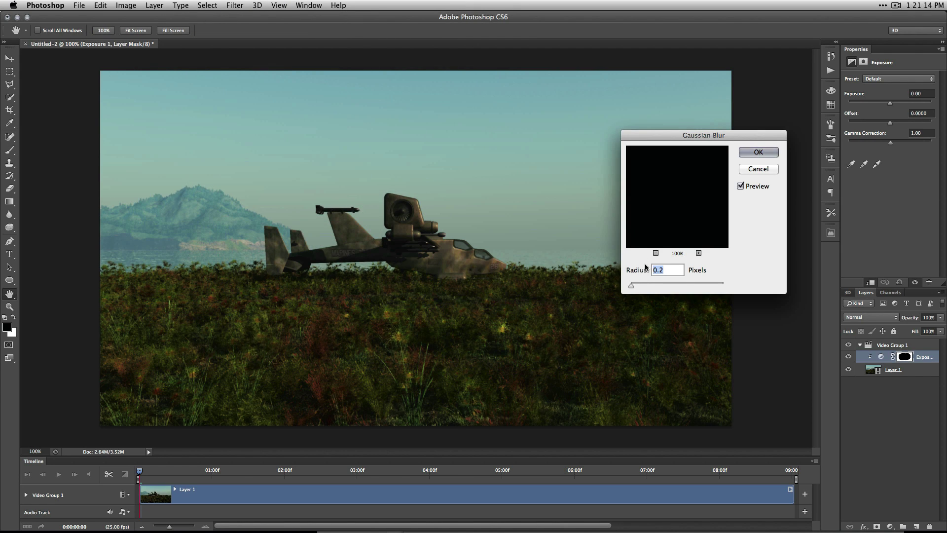
{"action": "left_click_drag", "start_coordinate": [631, 285], "coordinate": [692, 286]}
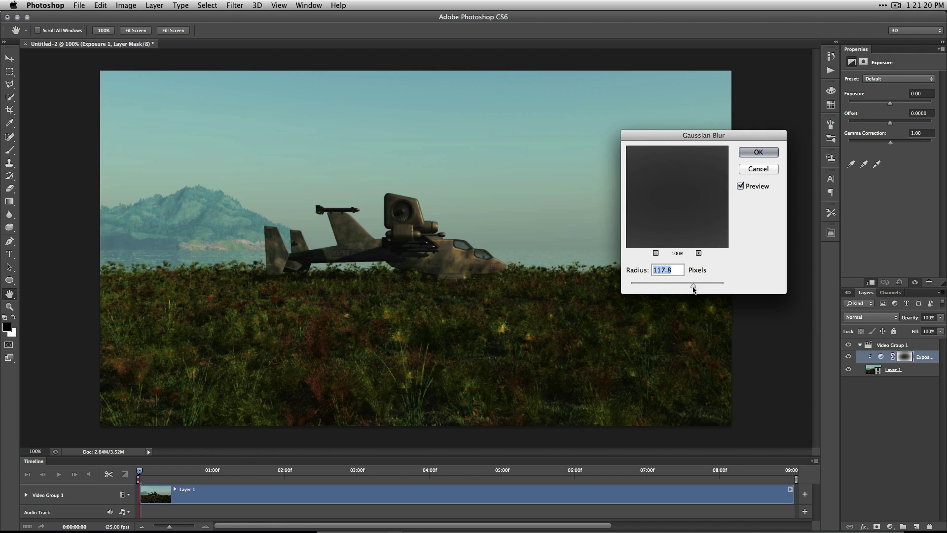
{"action": "left_click", "coordinate": [756, 151]}
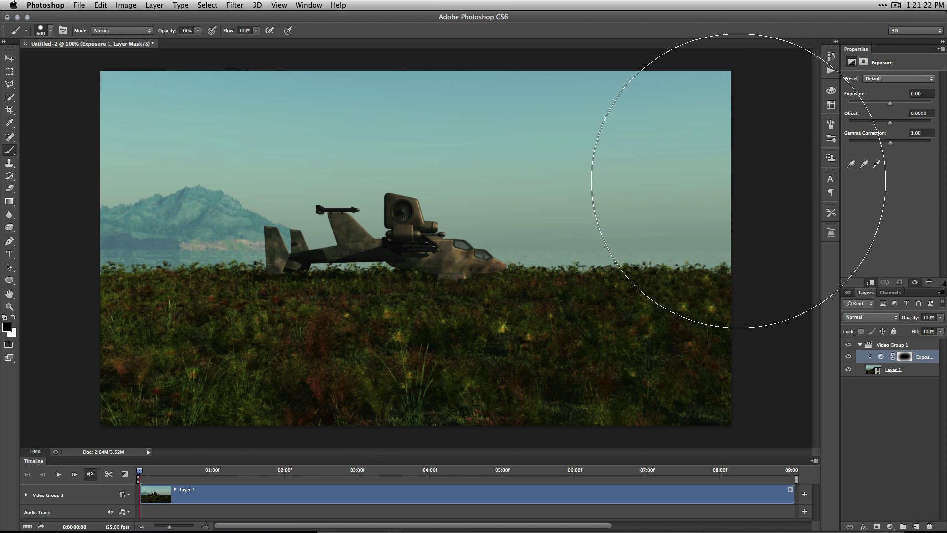
{"action": "left_click_drag", "start_coordinate": [890, 104], "coordinate": [880, 104]}
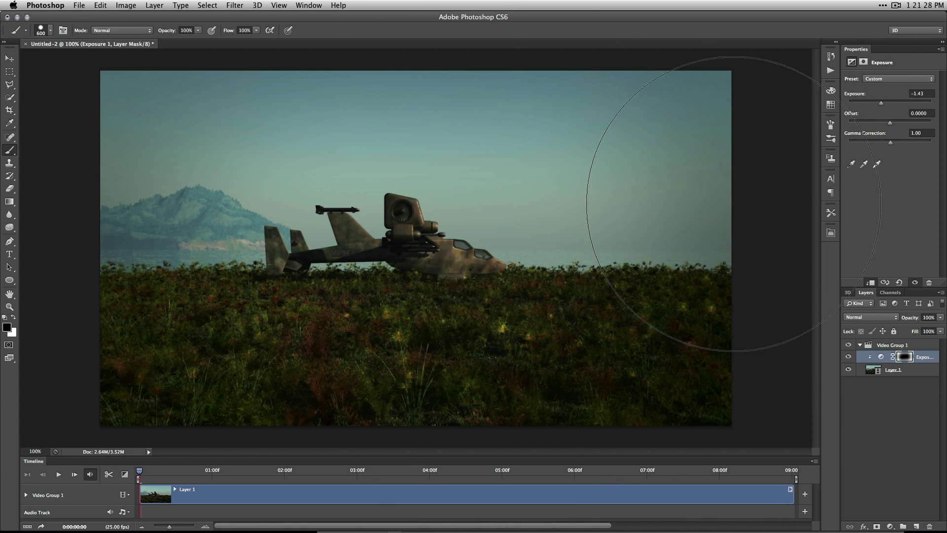
Apply Add Noise to Layer 1 with an amount of 2%, Gaussian distribution and monochromatic grain.
{"action": "left_click", "coordinate": [905, 370]}
{"action": "left_click", "coordinate": [257, 4]}
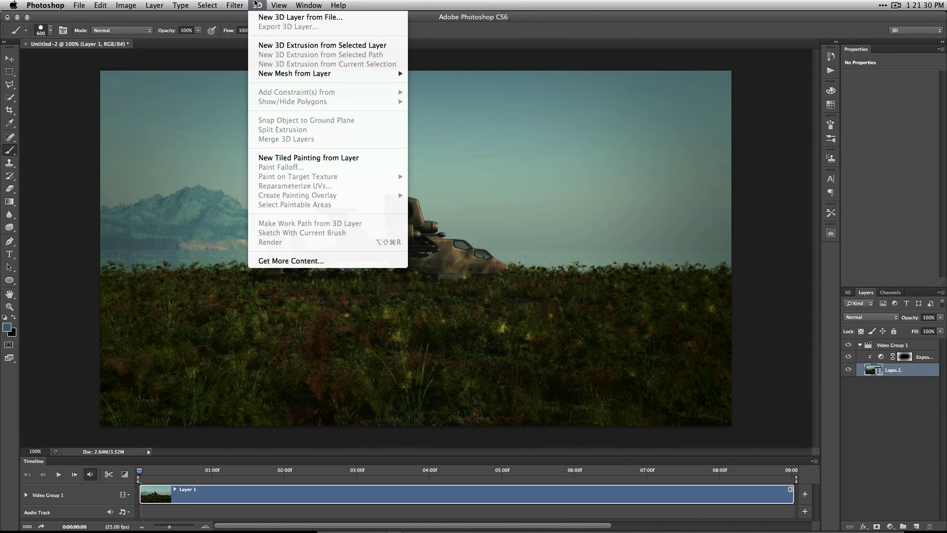
{"action": "mouse_move", "coordinate": [280, 141]}
{"action": "mouse_move", "coordinate": [279, 123]}
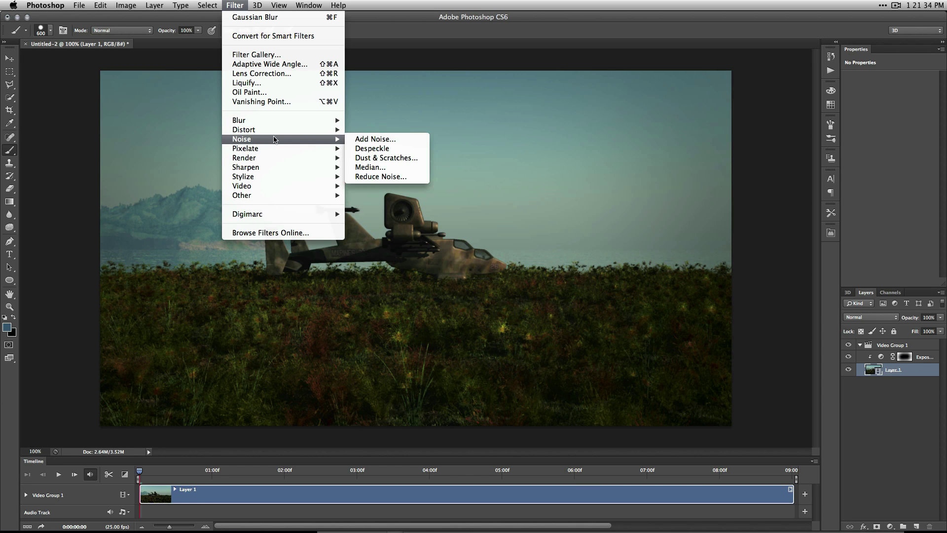
{"action": "left_click", "coordinate": [400, 140]}
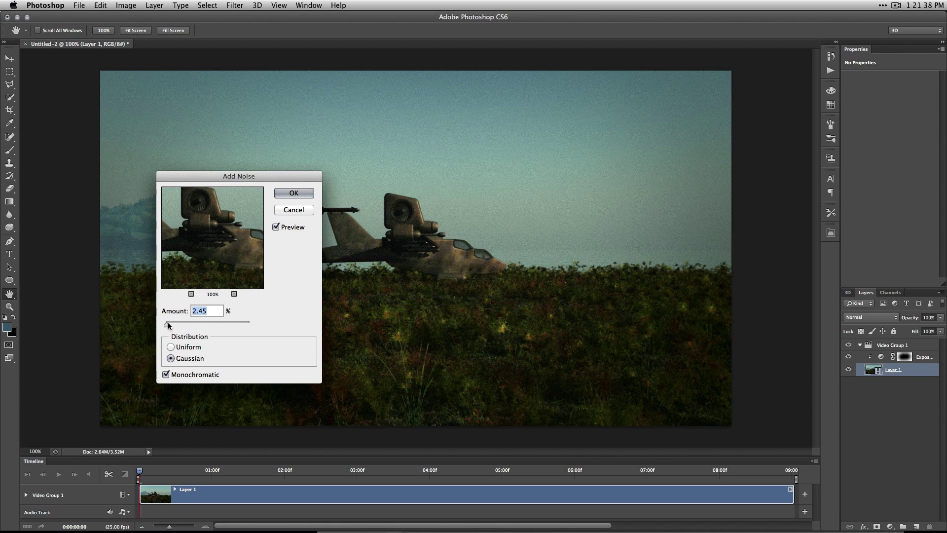
{"action": "left_click_drag", "start_coordinate": [167, 325], "coordinate": [168, 325]}
{"action": "type", "text": "1"}
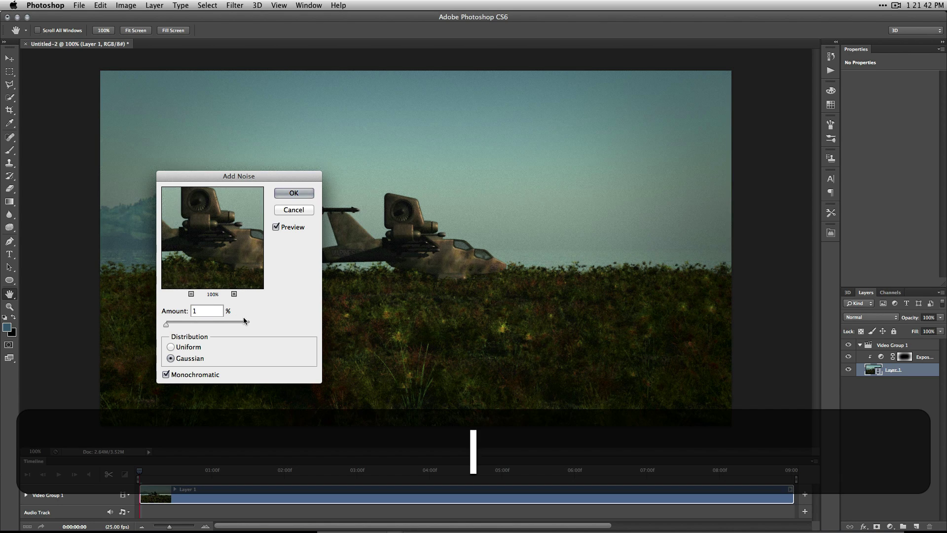
{"action": "key", "text": "BackSpace"}
{"action": "type", "text": "2"}
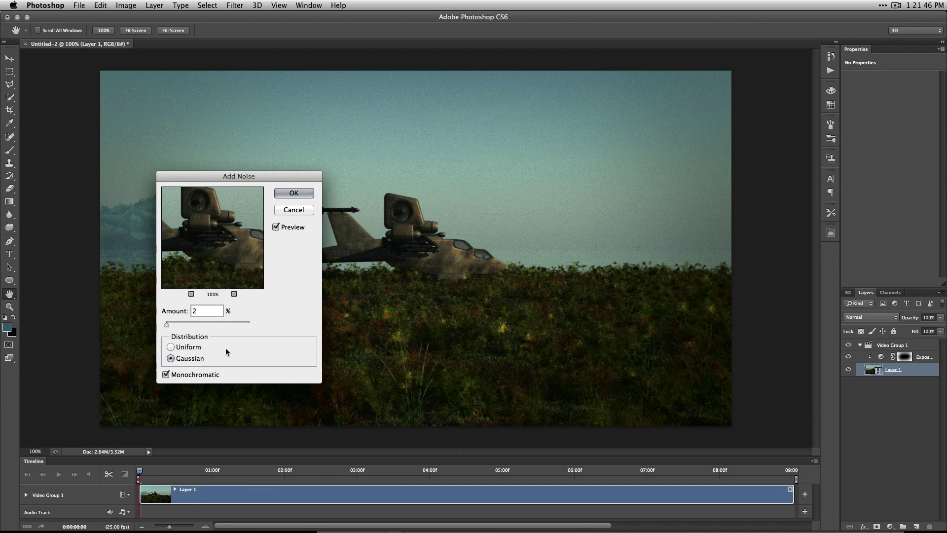
{"action": "left_click", "coordinate": [302, 196]}
{"action": "key", "text": "b"}
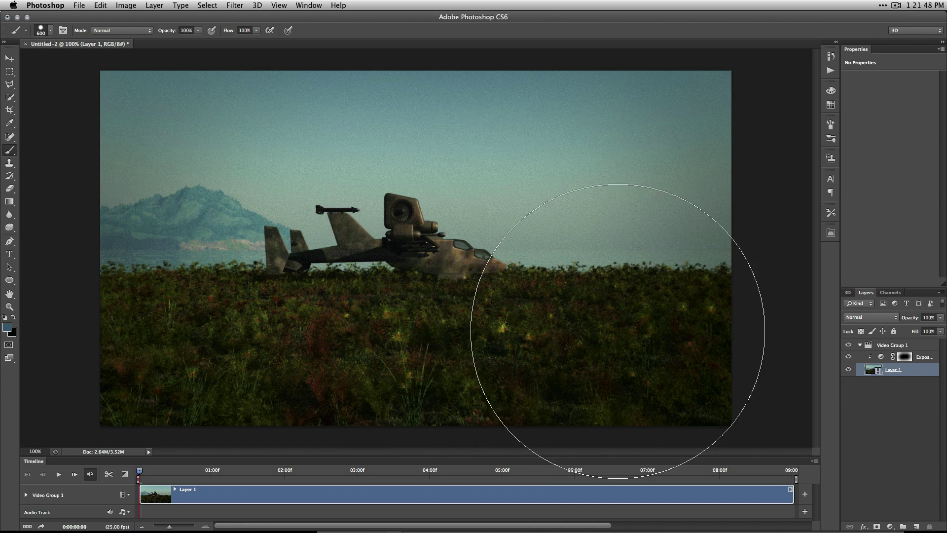
Apply a Gaussian Blur with a radius of 0.3 pixels to Layer 1 to soften the grain.
{"action": "left_click", "coordinate": [235, 5]}
{"action": "mouse_move", "coordinate": [251, 121]}
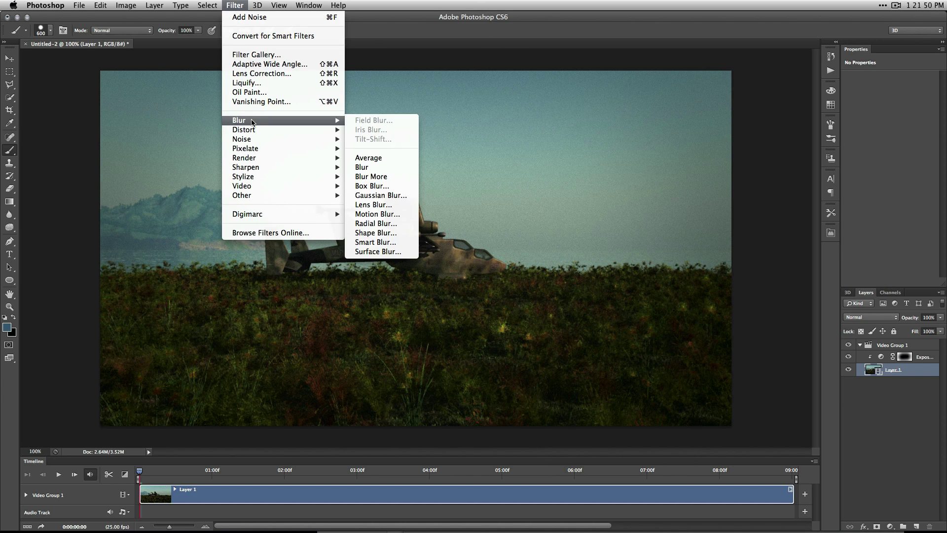
{"action": "left_click", "coordinate": [386, 195]}
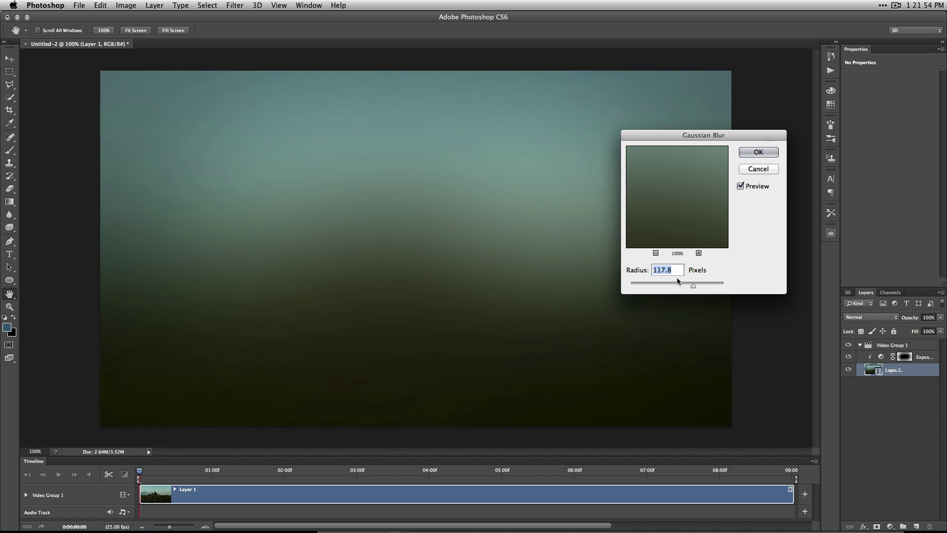
{"action": "key", "text": "BackSpace"}
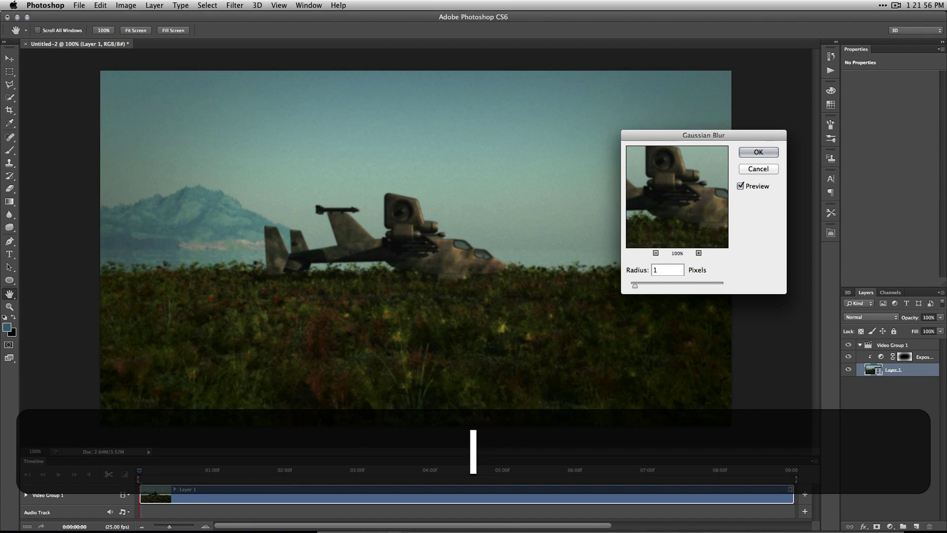
{"action": "type", "text": ".5"}
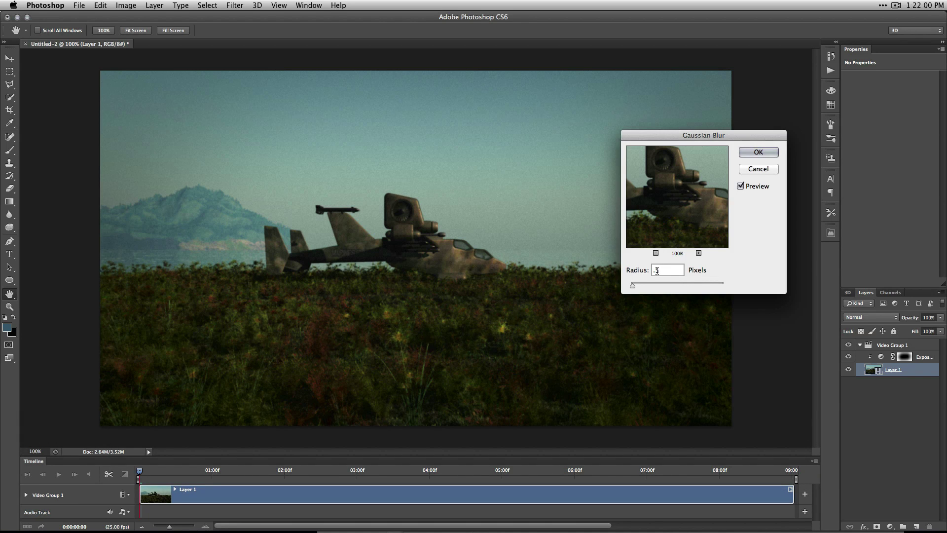
{"action": "key", "text": "BackSpace"}
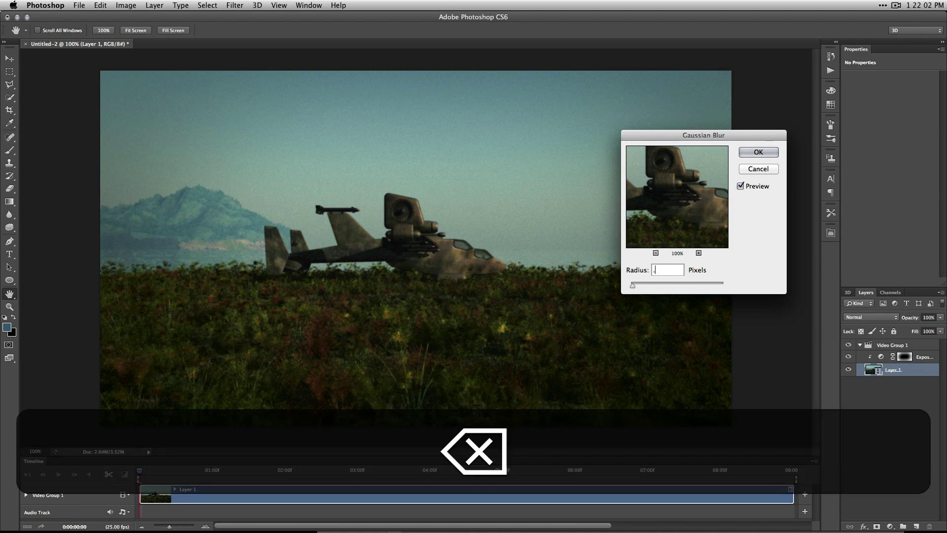
{"action": "type", "text": "3"}
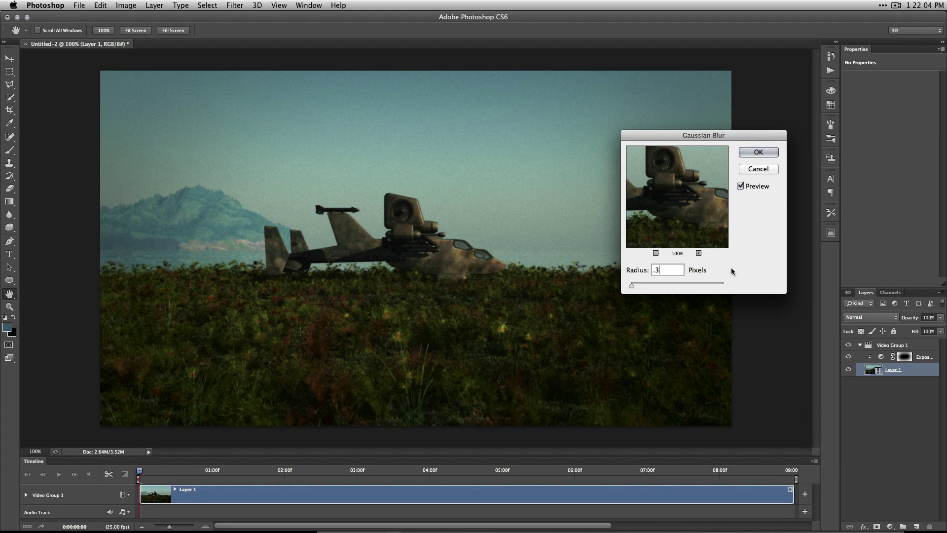
{"action": "left_click", "coordinate": [763, 155]}
{"action": "key", "text": "b"}
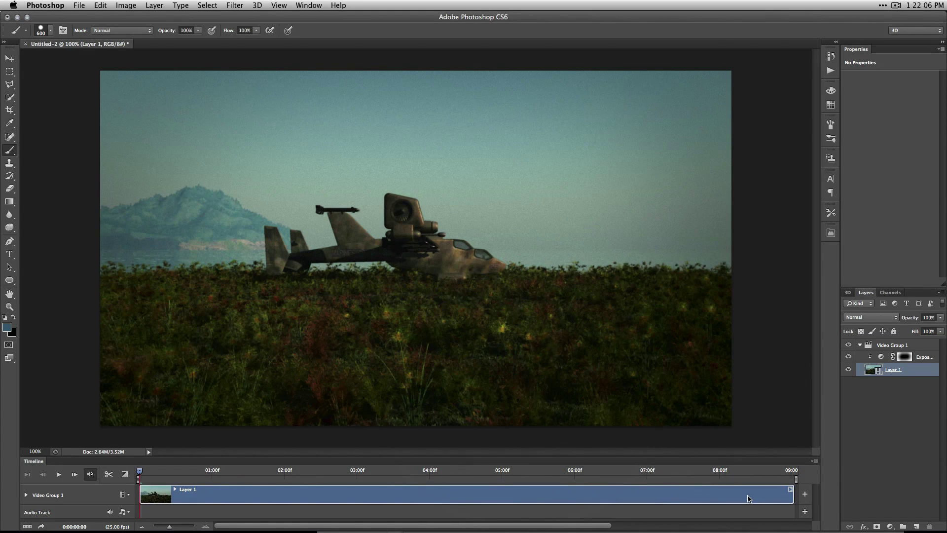
{"action": "left_click", "coordinate": [901, 417]}
{"action": "left_click", "coordinate": [920, 371]}
{"action": "left_click", "coordinate": [234, 5]}
{"action": "mouse_move", "coordinate": [134, 4]}
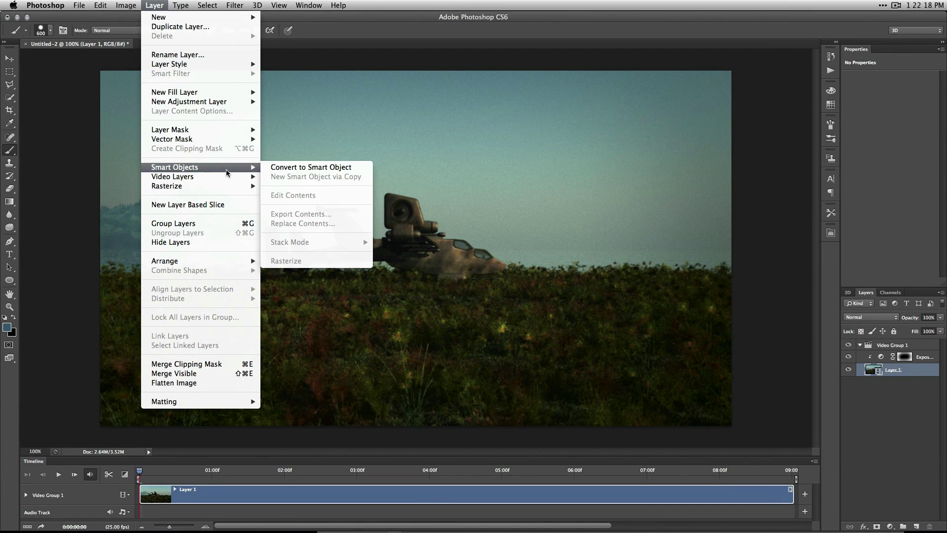
{"action": "left_click", "coordinate": [234, 5]}
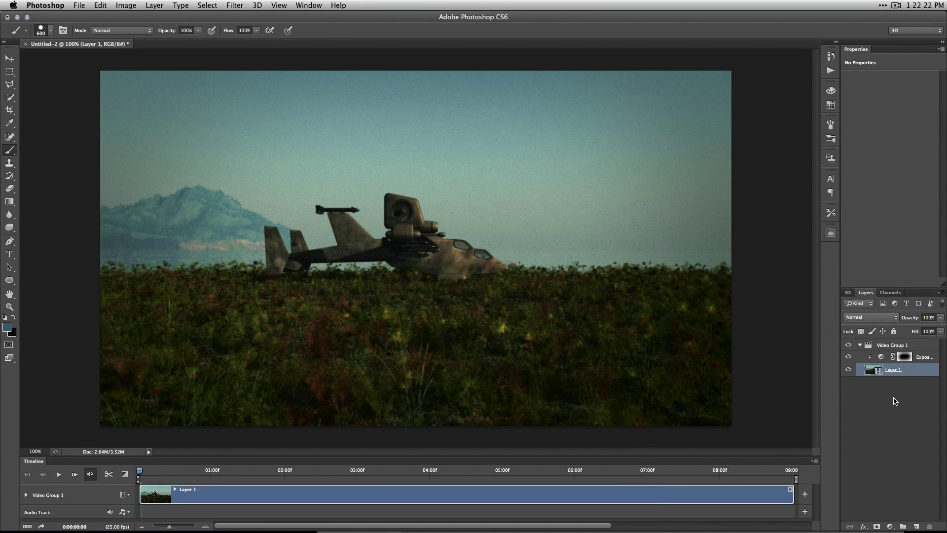
Revert the document history to the Modify Exposure Layer state, discarding the noise and the blur on Layer 1.
{"action": "key", "text": "super+z"}
{"action": "key", "text": "super+z"}
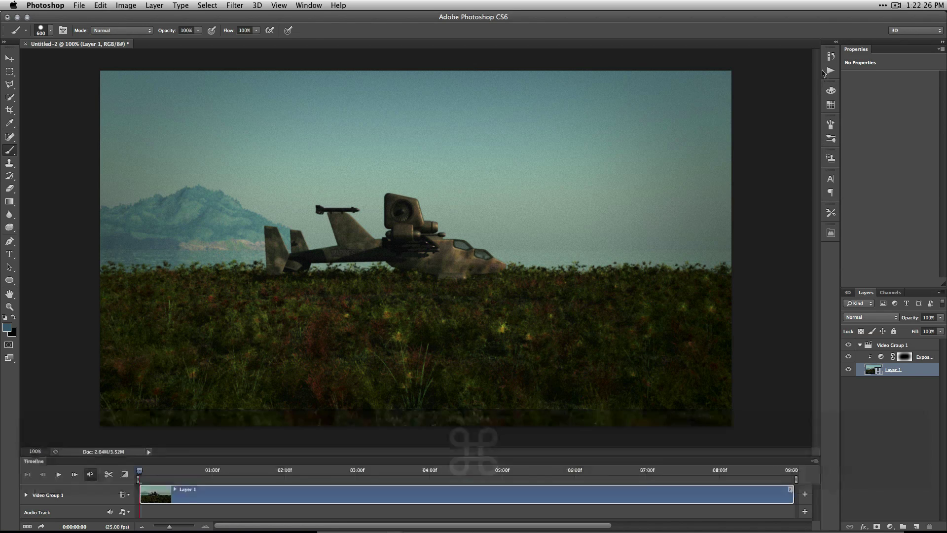
{"action": "left_click", "coordinate": [830, 56]}
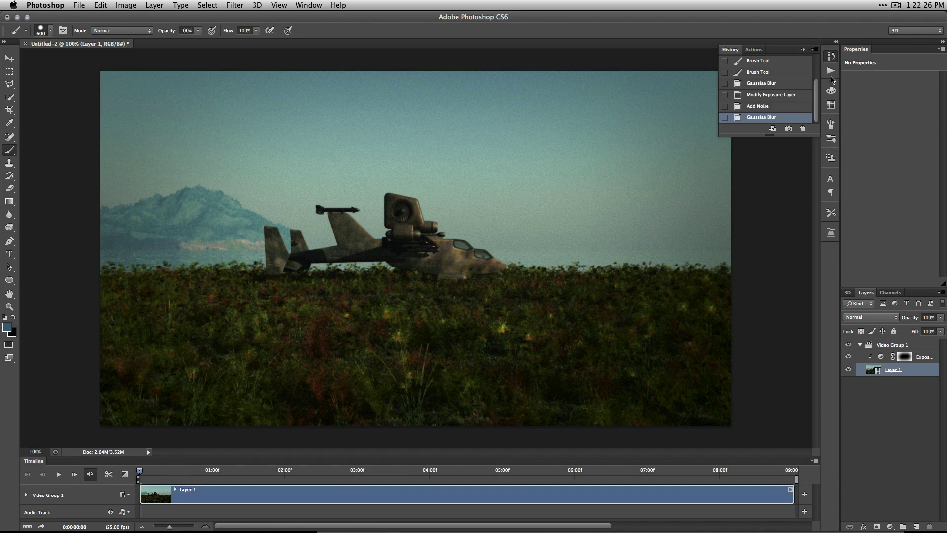
{"action": "left_click", "coordinate": [776, 94]}
Select Layer 1 and convert the video layer to a smart object.
{"action": "left_click", "coordinate": [79, 5]}
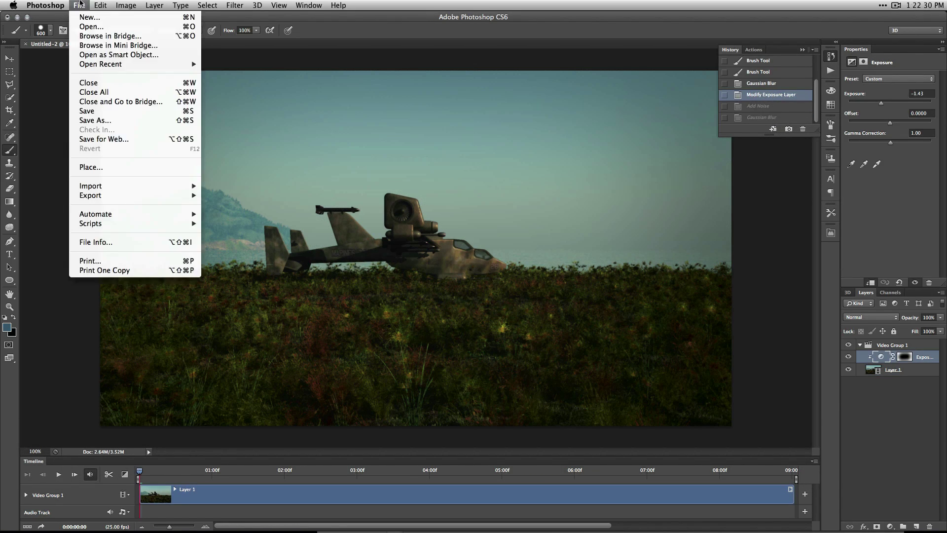
{"action": "mouse_move", "coordinate": [146, 4]}
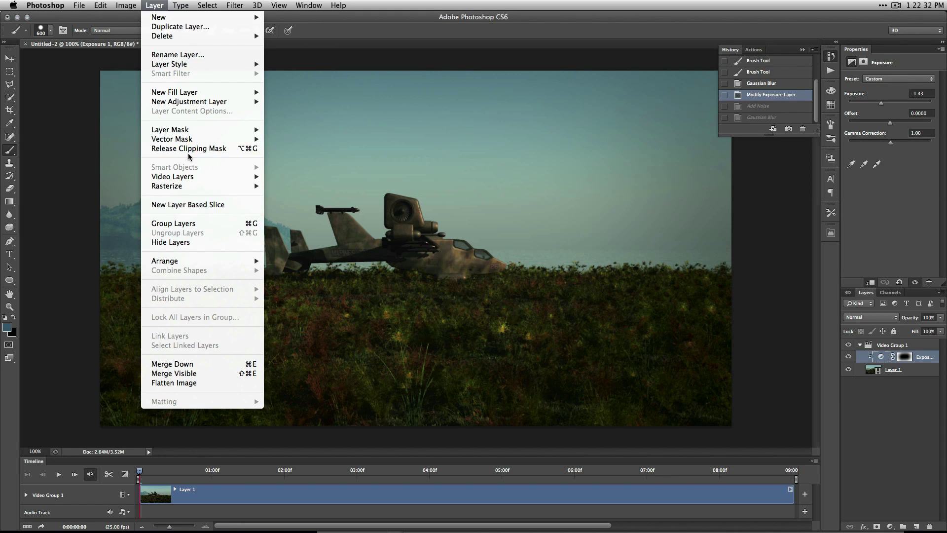
{"action": "left_click", "coordinate": [549, 224]}
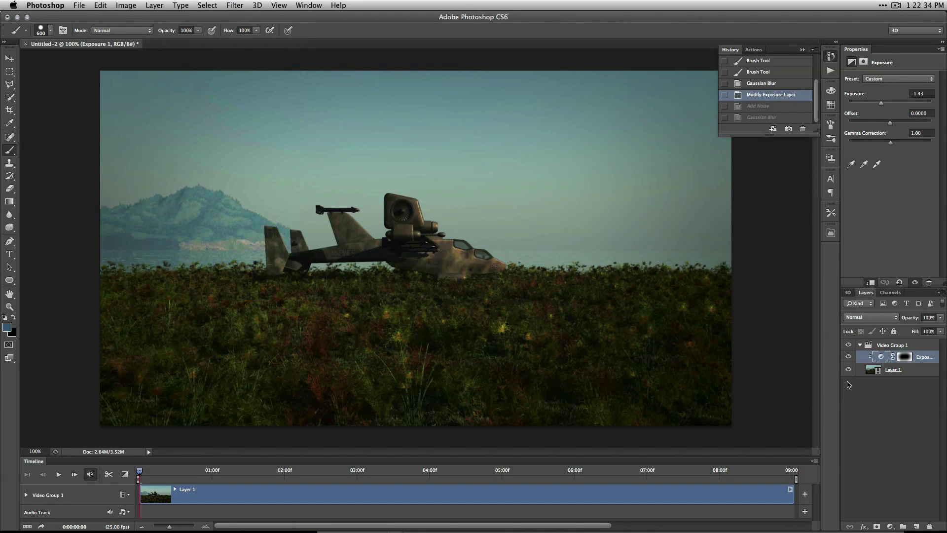
{"action": "left_click", "coordinate": [909, 369]}
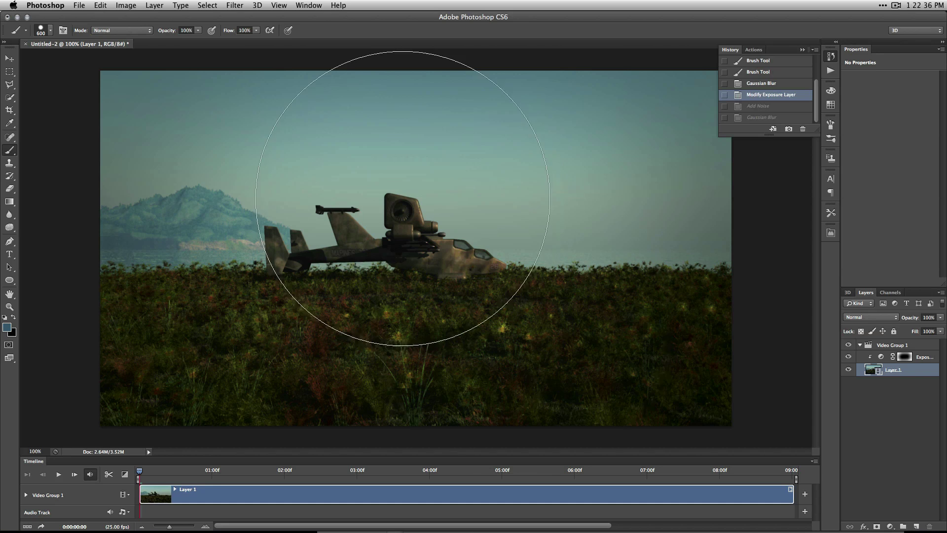
{"action": "left_click", "coordinate": [154, 5]}
{"action": "mouse_move", "coordinate": [174, 166]}
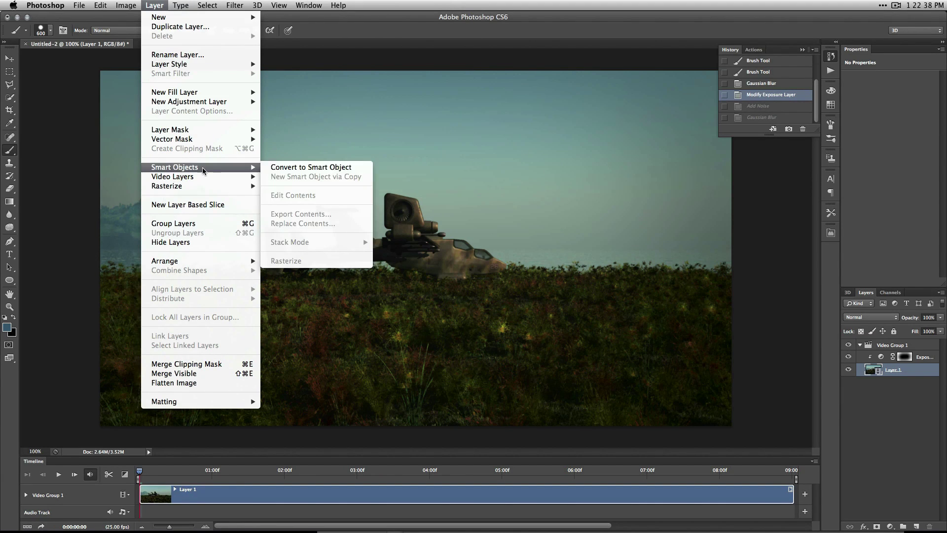
{"action": "left_click", "coordinate": [317, 170]}
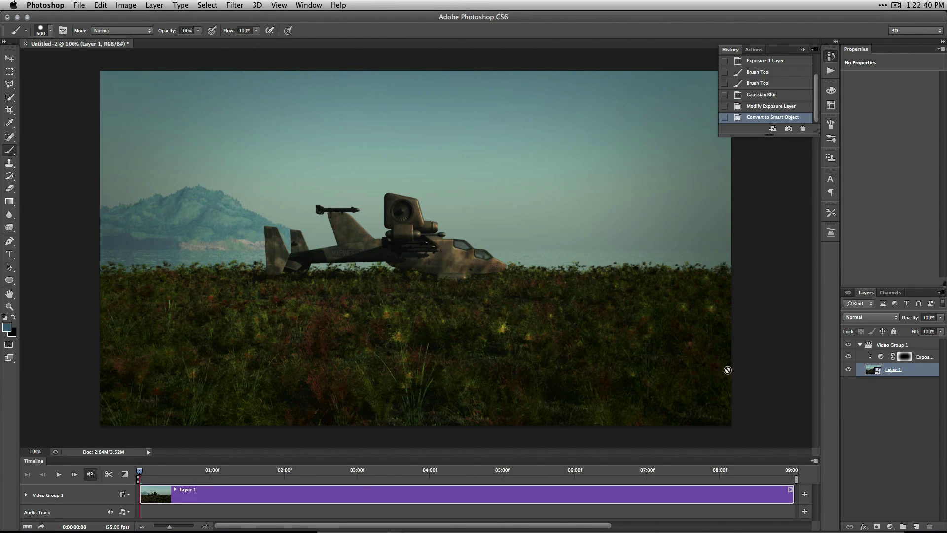
Apply a Gaussian Blur smart filter with a radius of 0.3 pixels to Layer 1.
{"action": "left_click", "coordinate": [304, 4]}
{"action": "mouse_move", "coordinate": [248, 4]}
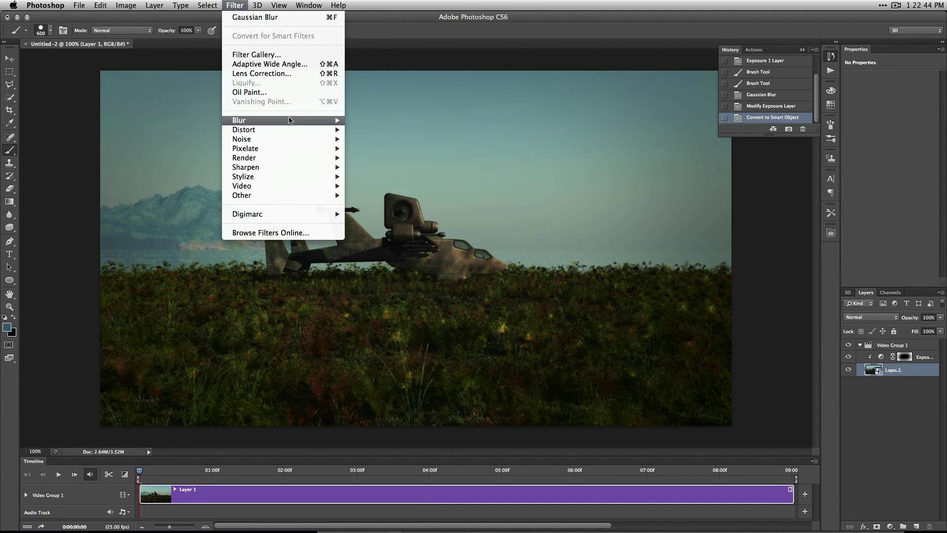
{"action": "mouse_move", "coordinate": [289, 120]}
{"action": "left_click", "coordinate": [379, 195]}
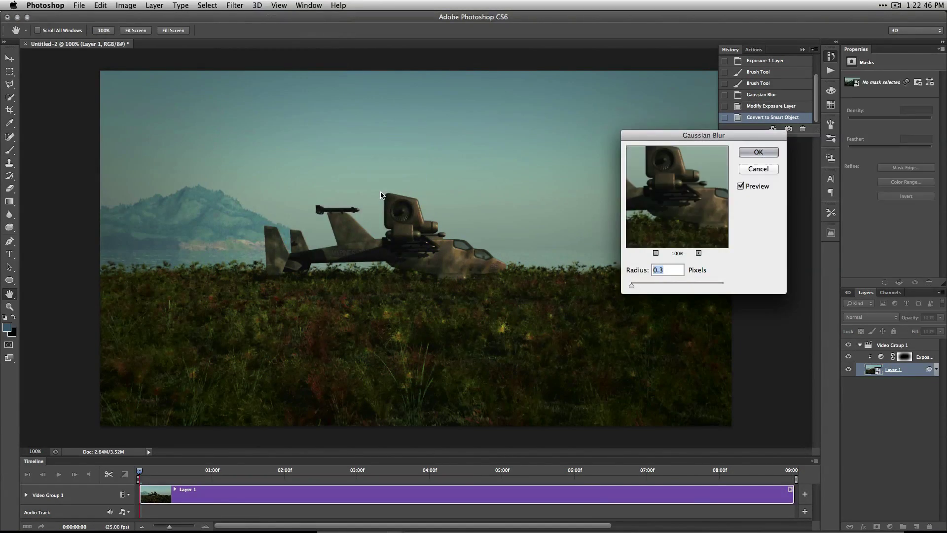
{"action": "left_click", "coordinate": [758, 152]}
{"action": "key", "text": "b"}
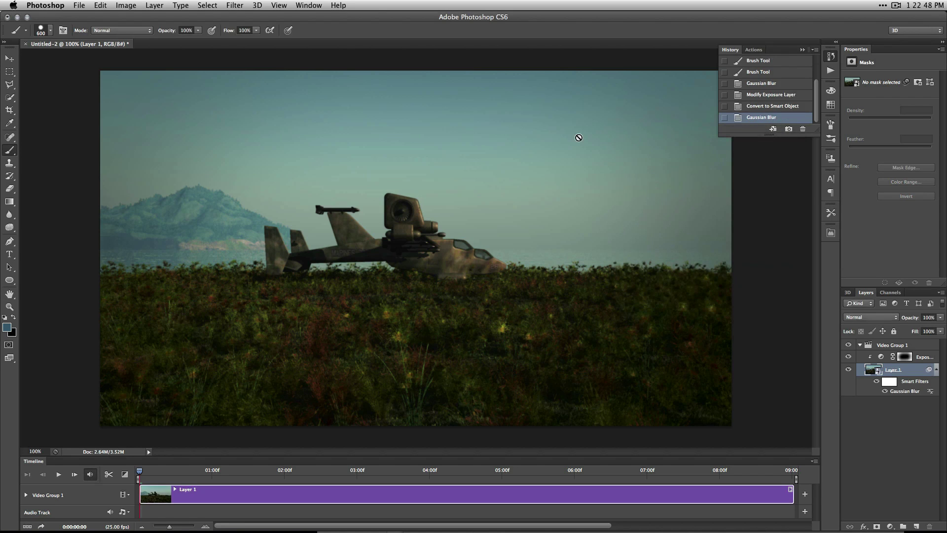
Add an Add Noise smart filter to Layer 1 with an amount of 2%, Gaussian distribution and monochromatic grain.
{"action": "left_click", "coordinate": [238, 4]}
{"action": "mouse_move", "coordinate": [316, 139]}
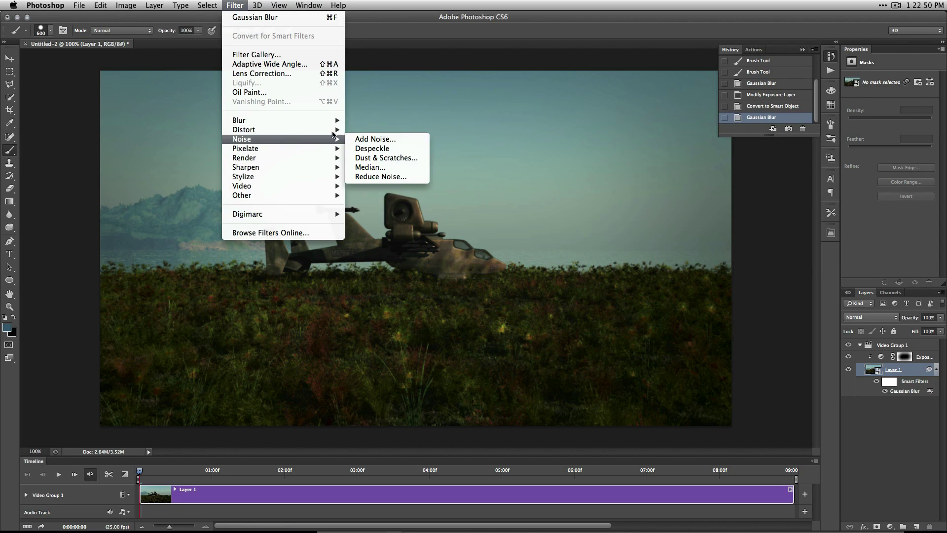
{"action": "left_click", "coordinate": [378, 139]}
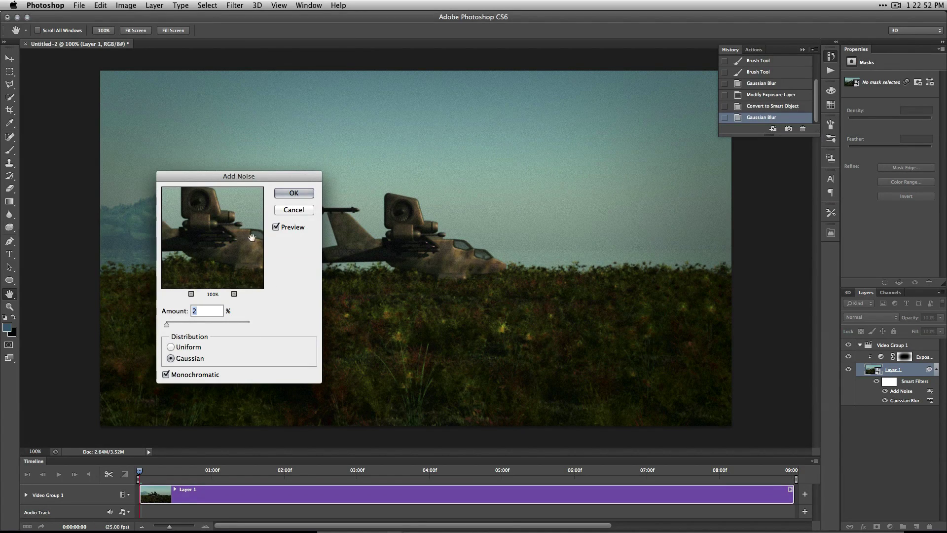
{"action": "left_click", "coordinate": [287, 194]}
Play back the clip to check the blur and grain across its frames, and return to the first frame.
{"action": "key", "text": "space"}
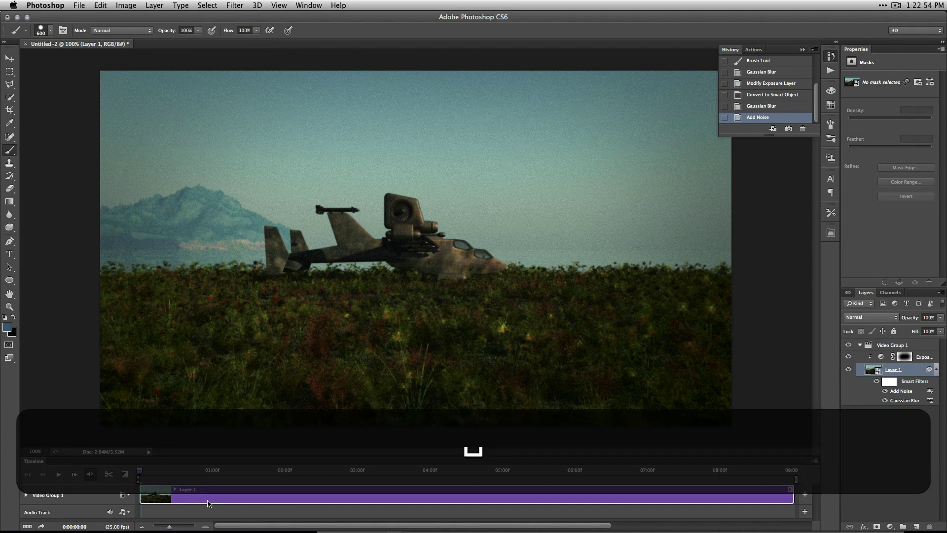
{"action": "key", "text": "space"}
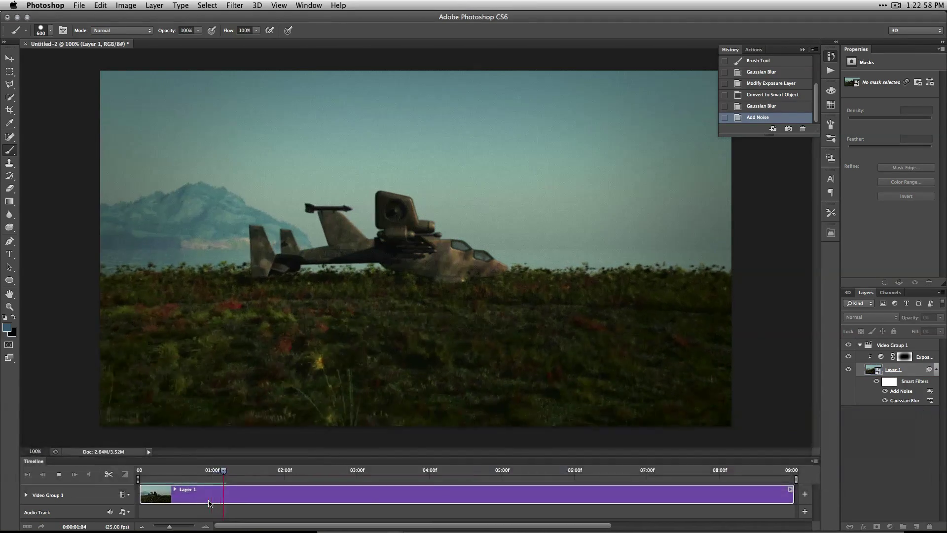
{"action": "key", "text": "space"}
{"action": "key", "text": "space"}
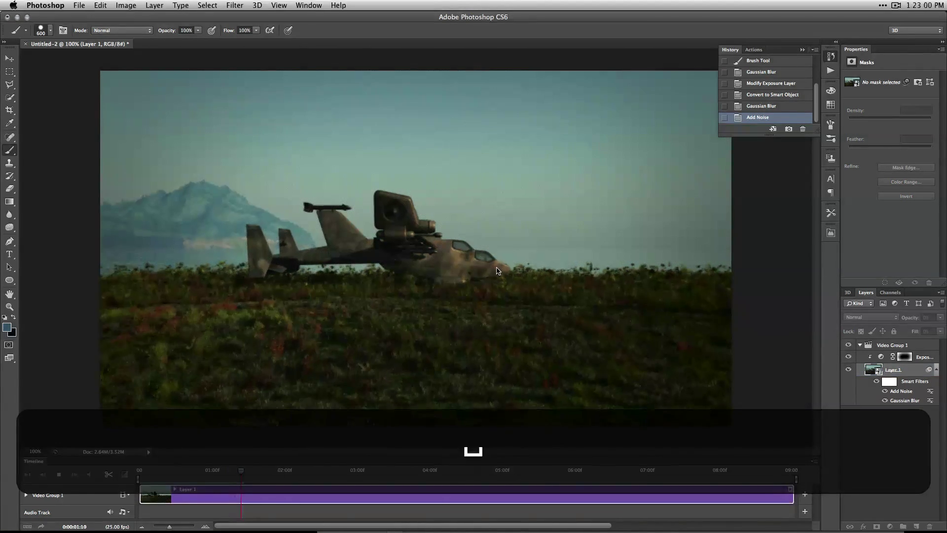
{"action": "key", "text": "space"}
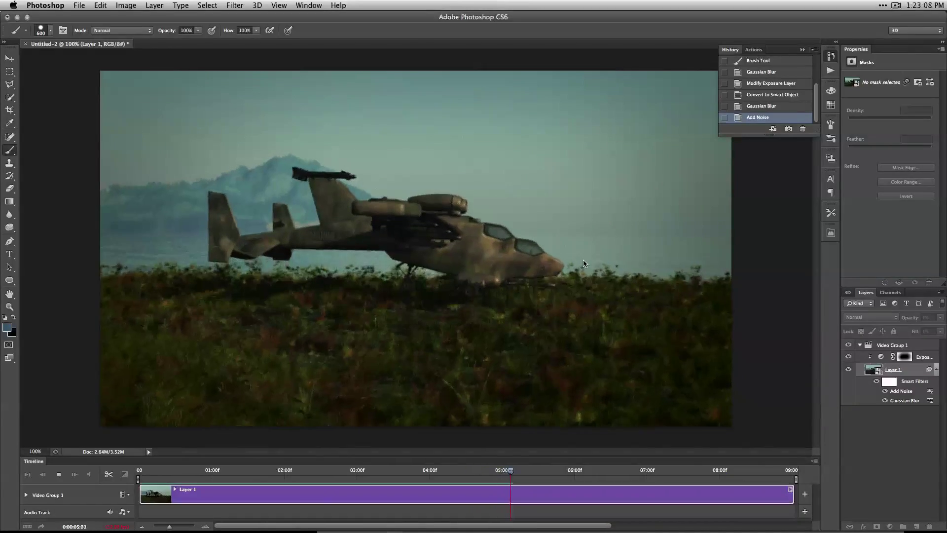
{"action": "key", "text": "space"}
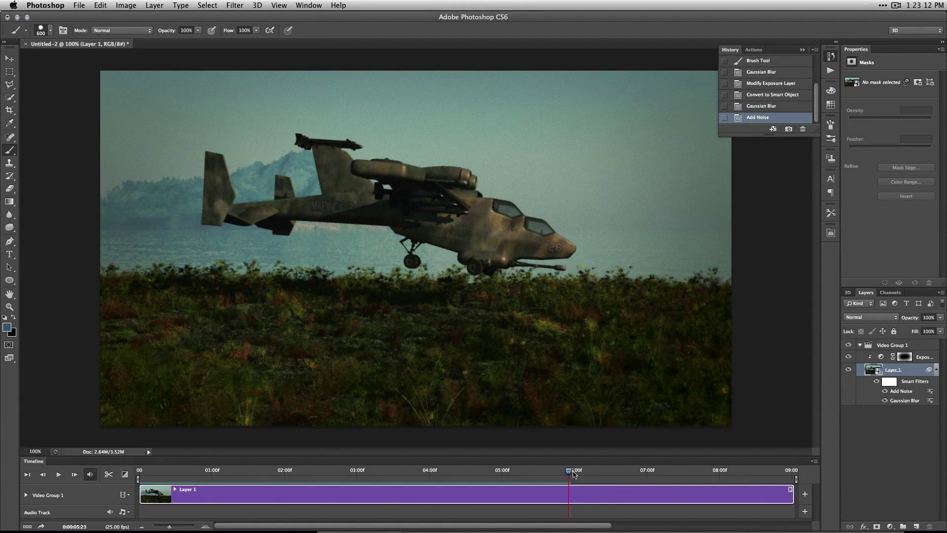
{"action": "mouse_move", "coordinate": [573, 474]}
{"action": "left_mouse_down"}
{"action": "mouse_move", "coordinate": [644, 471]}
{"action": "mouse_move", "coordinate": [563, 470]}
{"action": "left_mouse_up"}
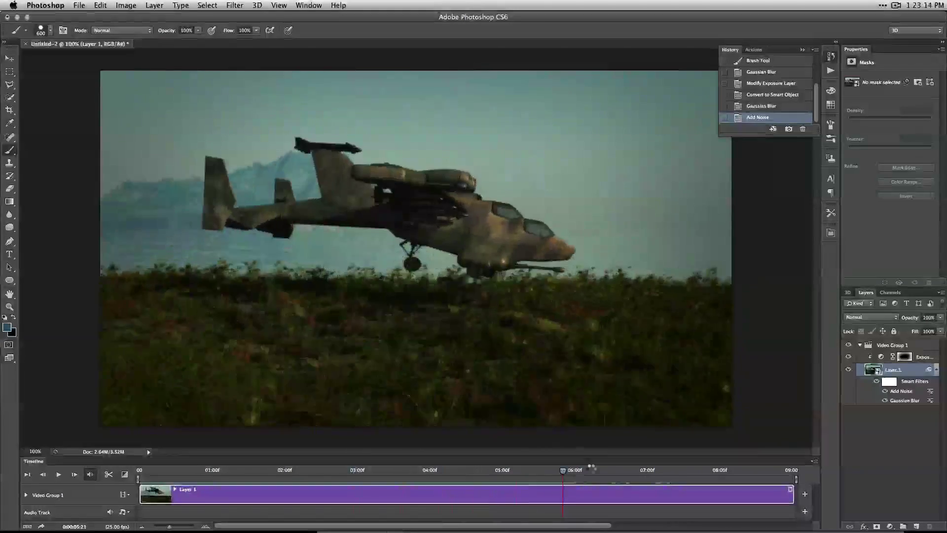
{"action": "key", "text": "Home"}
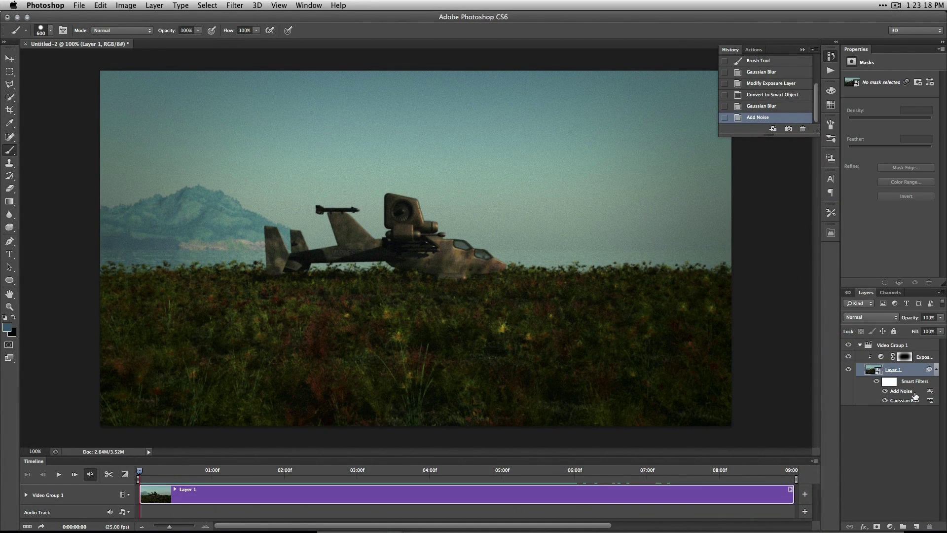
Delete the Add Noise smart filter from Layer 1 and play back the start of the clip without it.
{"action": "double_click", "coordinate": [897, 391]}
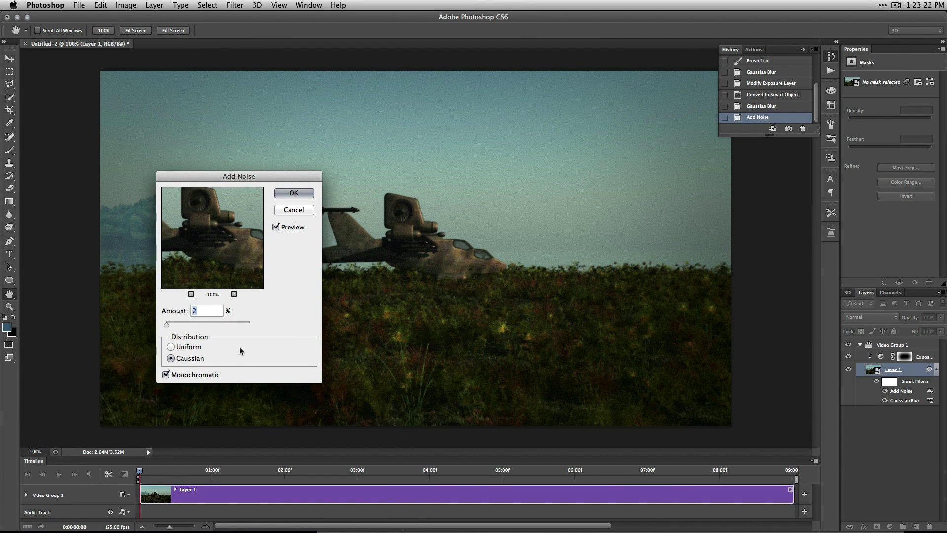
{"action": "left_click", "coordinate": [293, 210]}
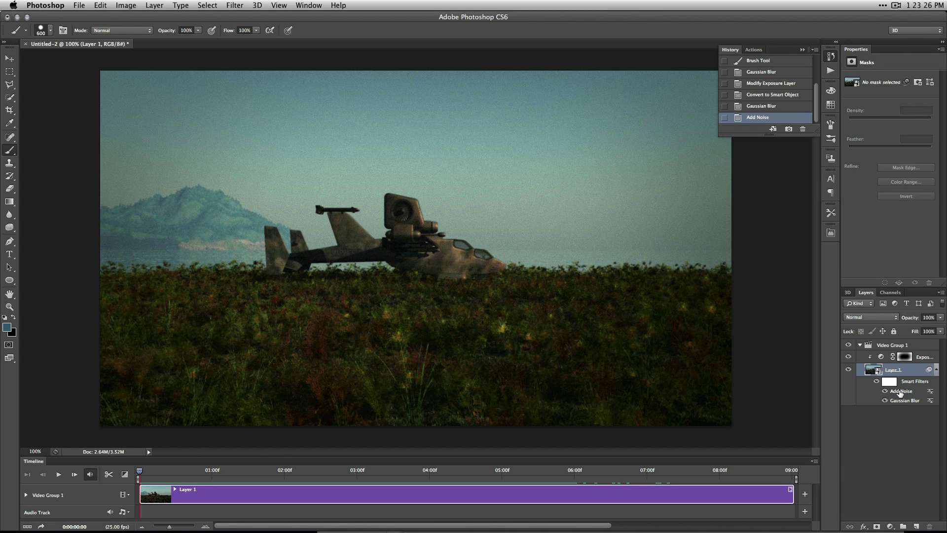
{"action": "right_click", "coordinate": [912, 393]}
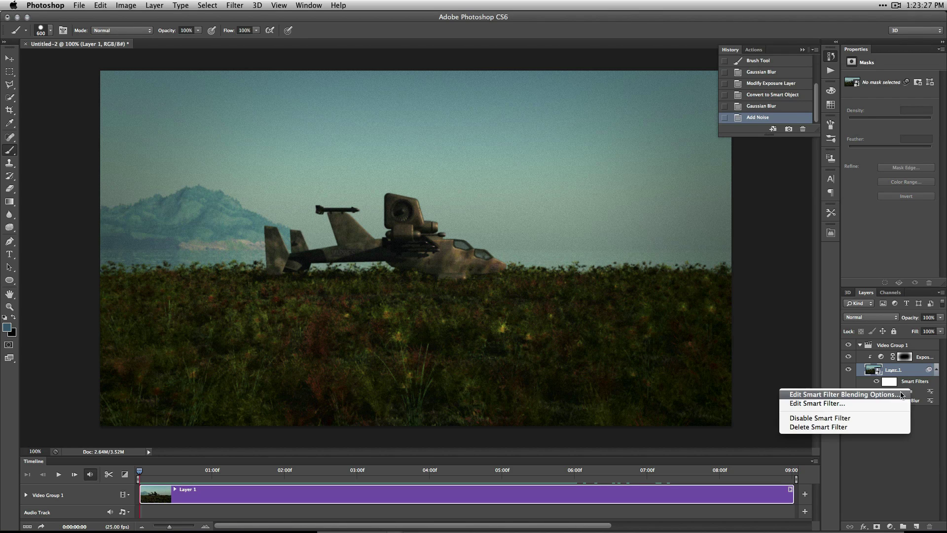
{"action": "left_click", "coordinate": [874, 427]}
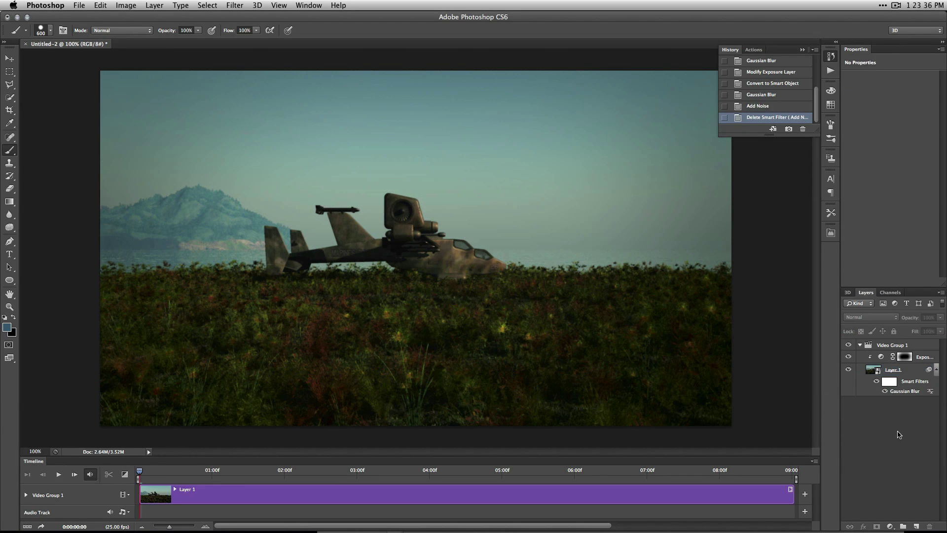
{"action": "key", "text": "space"}
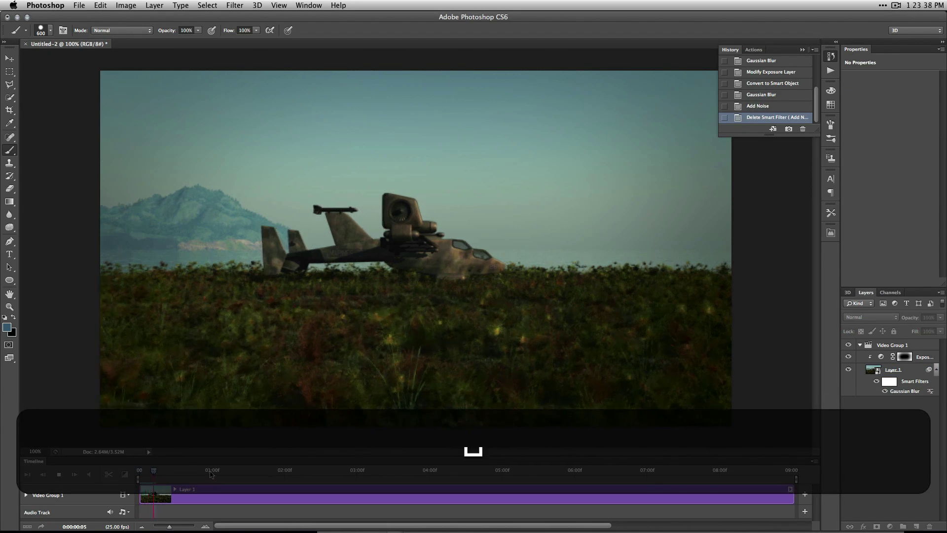
{"action": "key", "text": "space"}
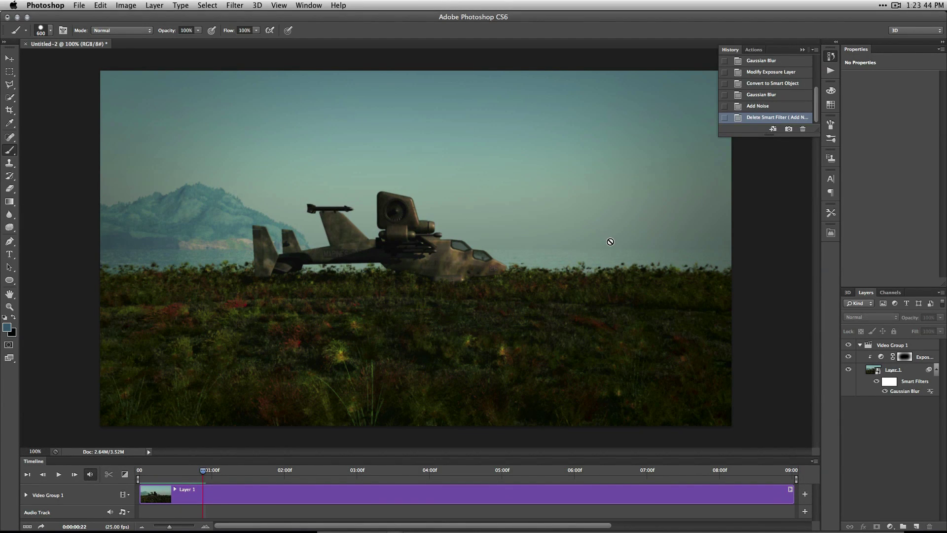
Open the Render Video settings for exporting the timeline.
{"action": "left_click", "coordinate": [79, 5]}
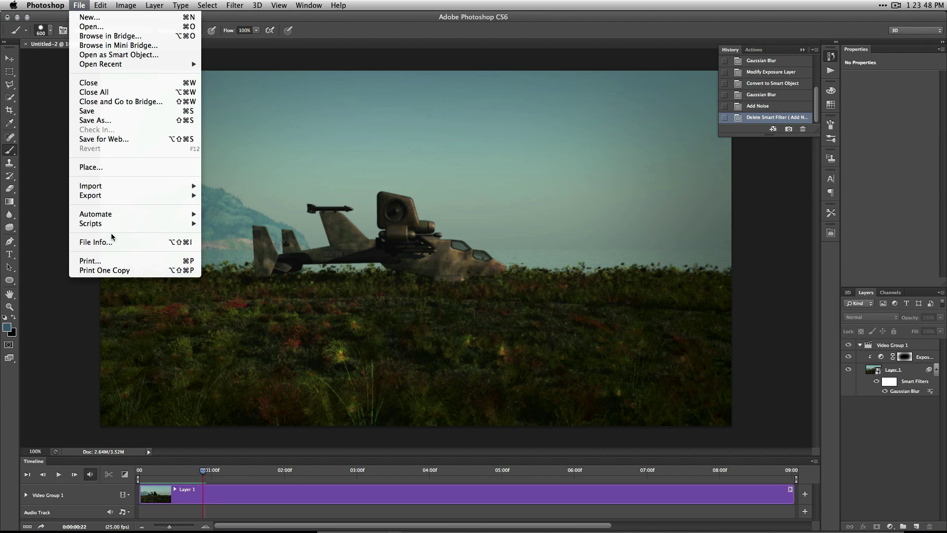
{"action": "mouse_move", "coordinate": [111, 194]}
{"action": "left_click", "coordinate": [267, 216]}
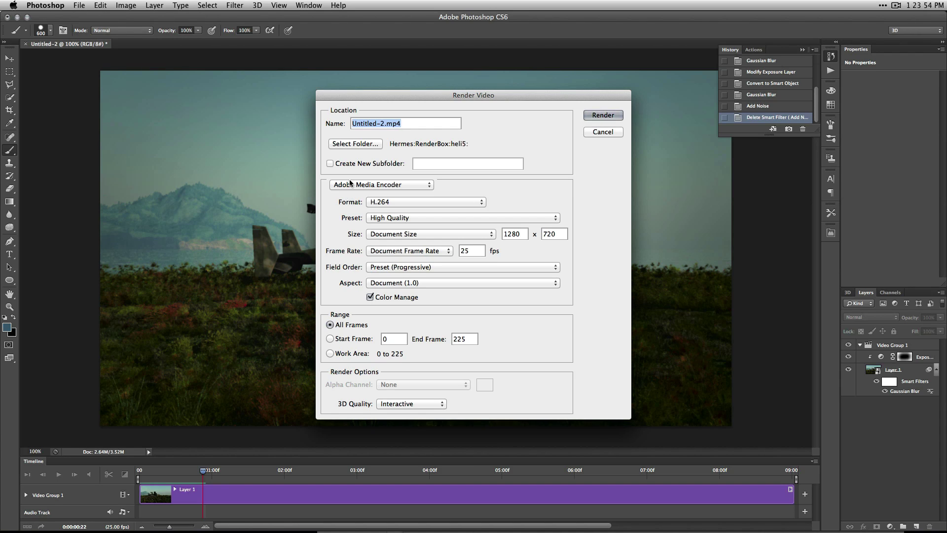
Set the render format to DPX and look through its presets, keeping 1920 x 1080 25p Full Range (8bit).
{"action": "left_click", "coordinate": [445, 202]}
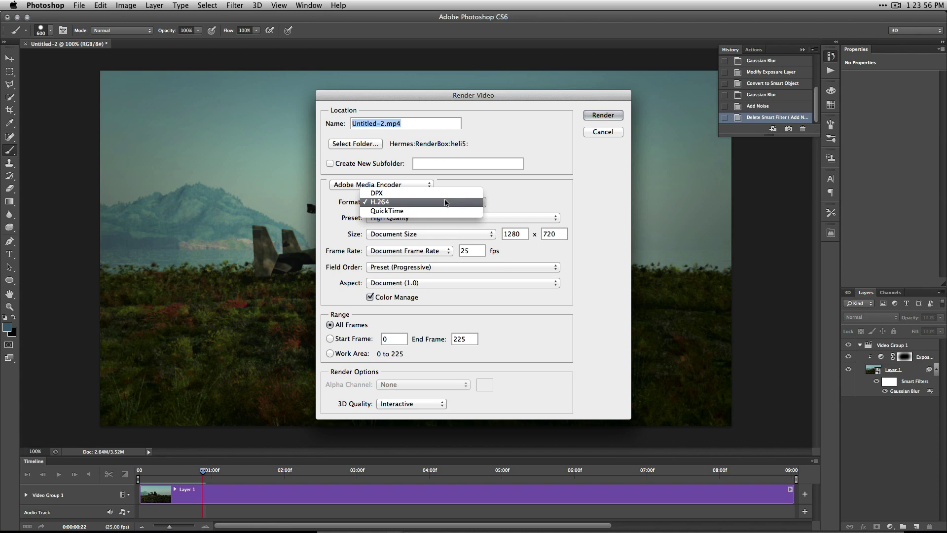
{"action": "left_click", "coordinate": [422, 195]}
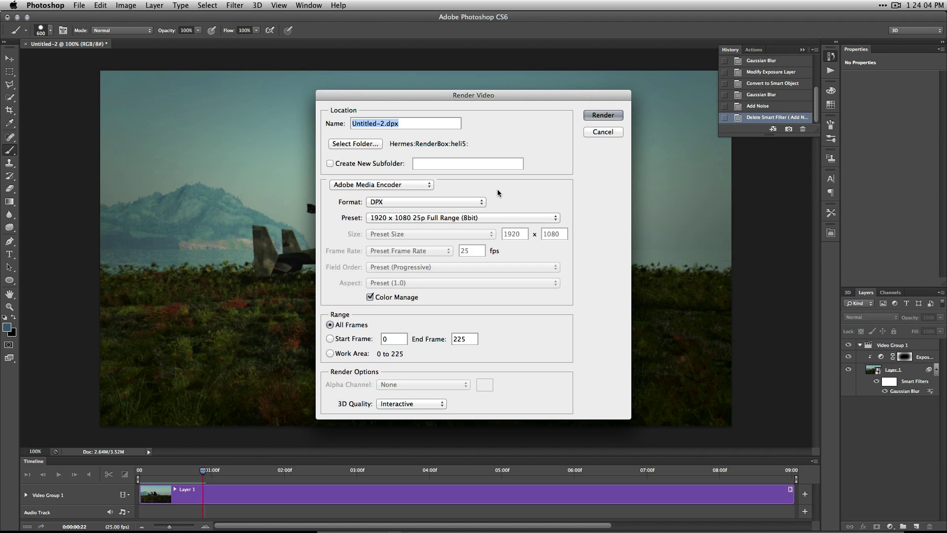
{"action": "left_click", "coordinate": [487, 218]}
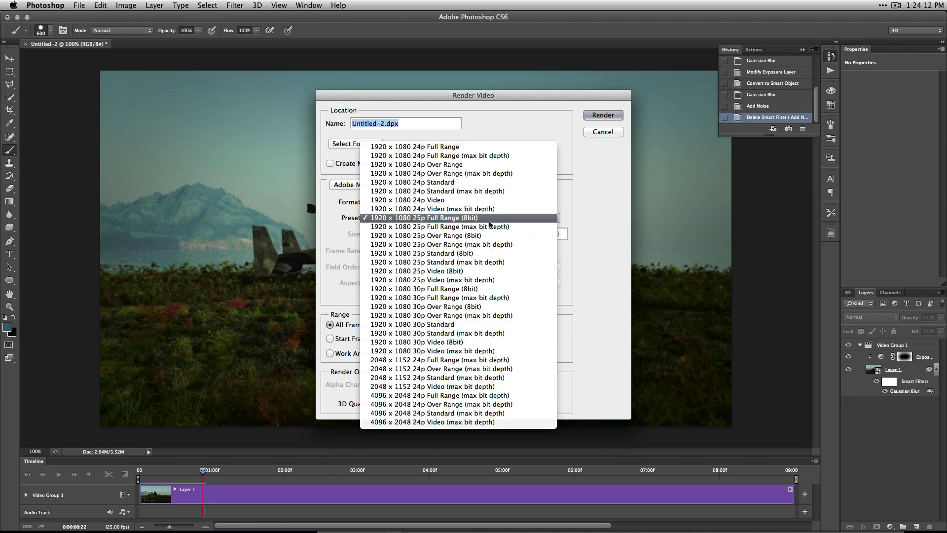
{"action": "left_click", "coordinate": [595, 219]}
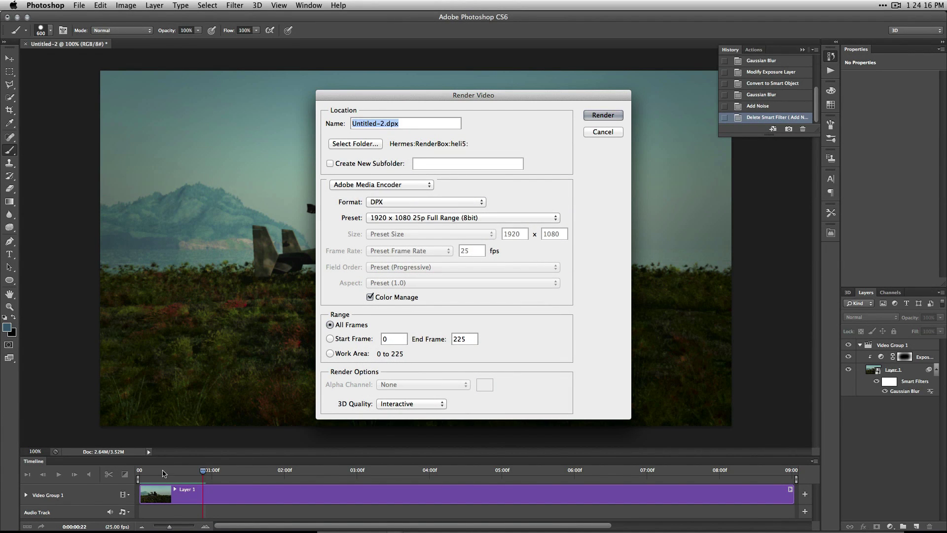
Switch the render format to H.264 and keep the High Quality preset after reviewing the available presets.
{"action": "left_click", "coordinate": [401, 202]}
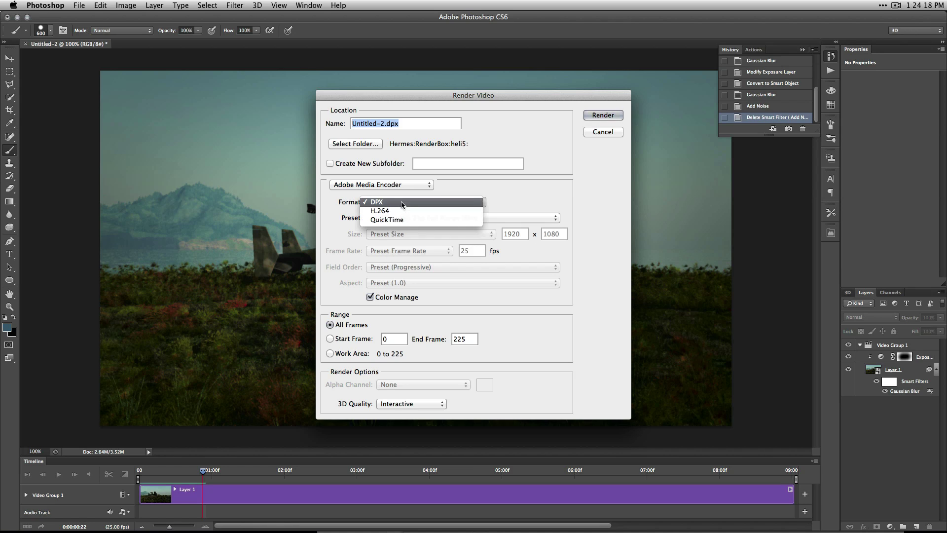
{"action": "left_click", "coordinate": [395, 211]}
{"action": "left_click", "coordinate": [457, 220]}
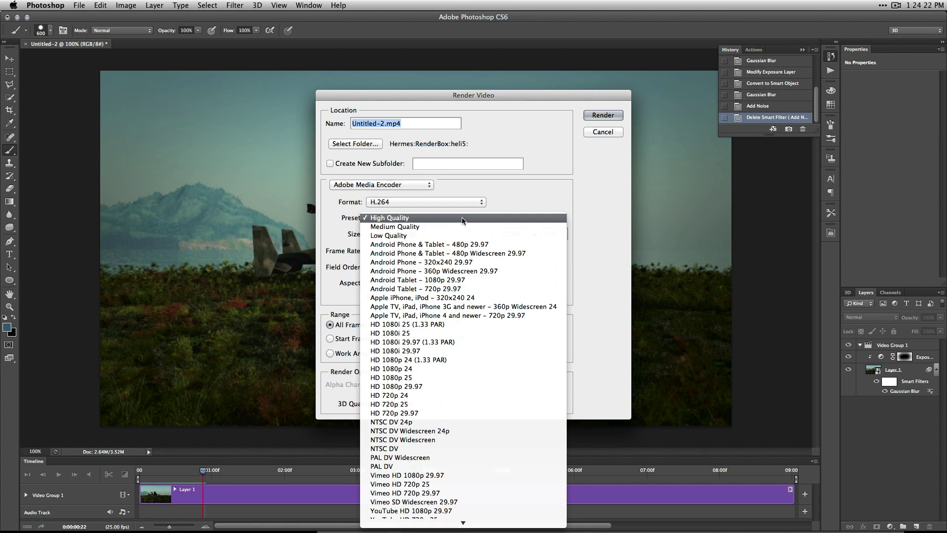
{"action": "left_click", "coordinate": [495, 218]}
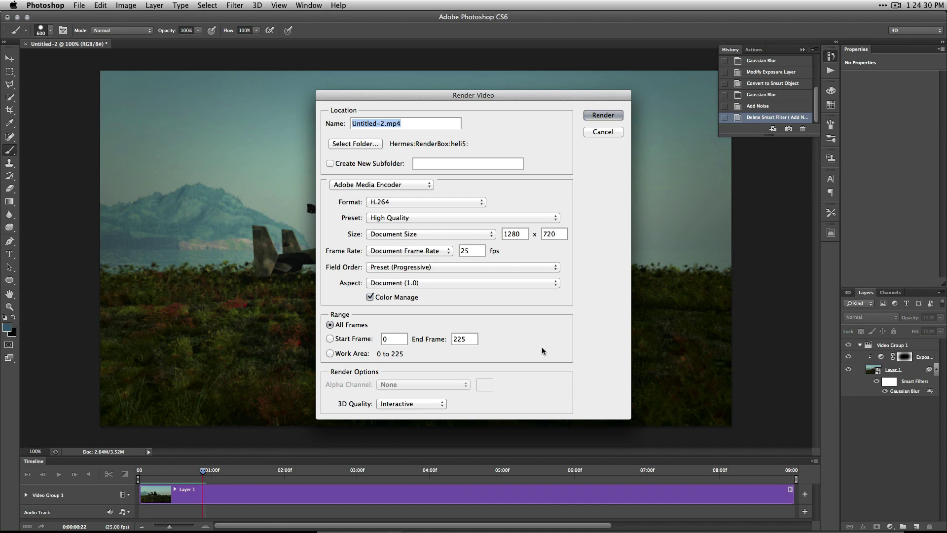
Review the field order options for the render, keeping Preset (Progressive).
{"action": "left_click", "coordinate": [474, 269]}
{"action": "left_click", "coordinate": [561, 263]}
{"action": "left_click", "coordinate": [525, 268]}
{"action": "left_click", "coordinate": [446, 268]}
{"action": "left_click", "coordinate": [529, 268]}
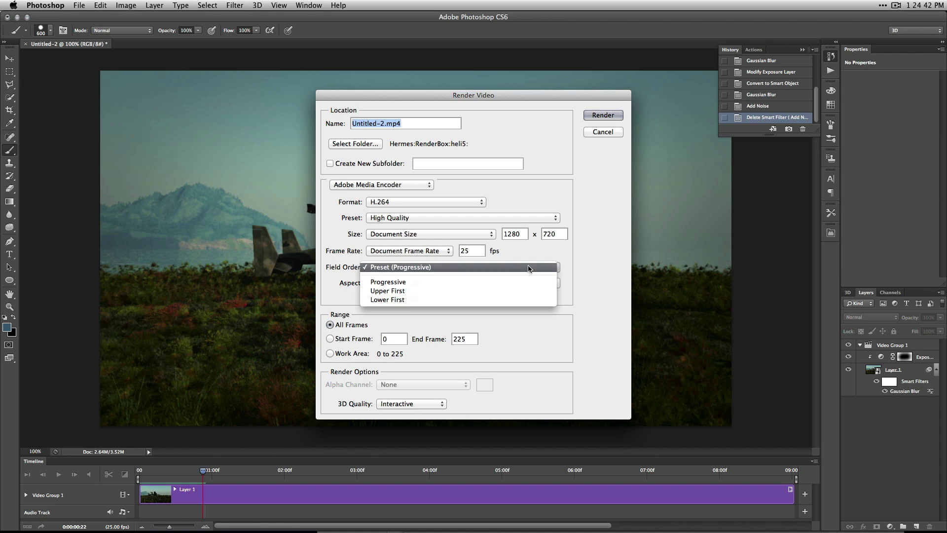
{"action": "left_click", "coordinate": [524, 267]}
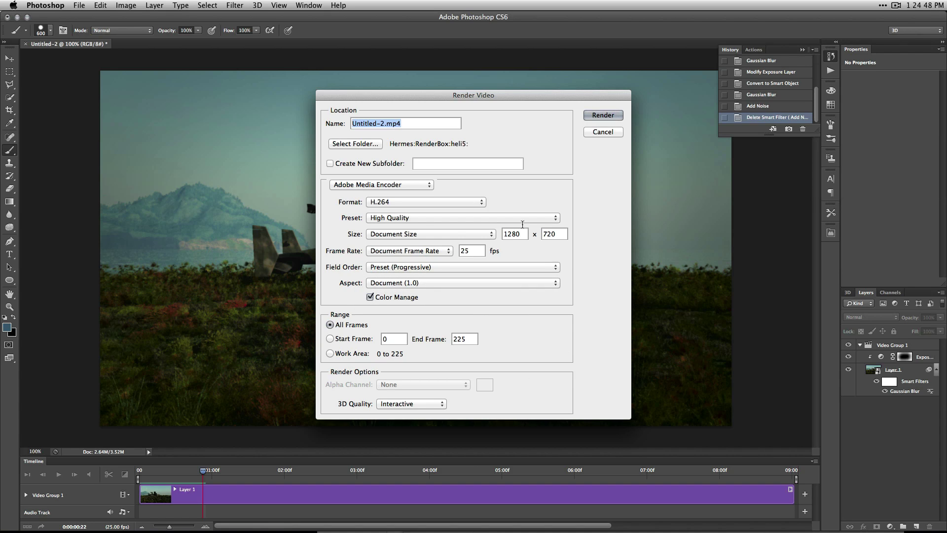
Set the render format to QuickTime with the Animation High Quality preset.
{"action": "left_click", "coordinate": [389, 203]}
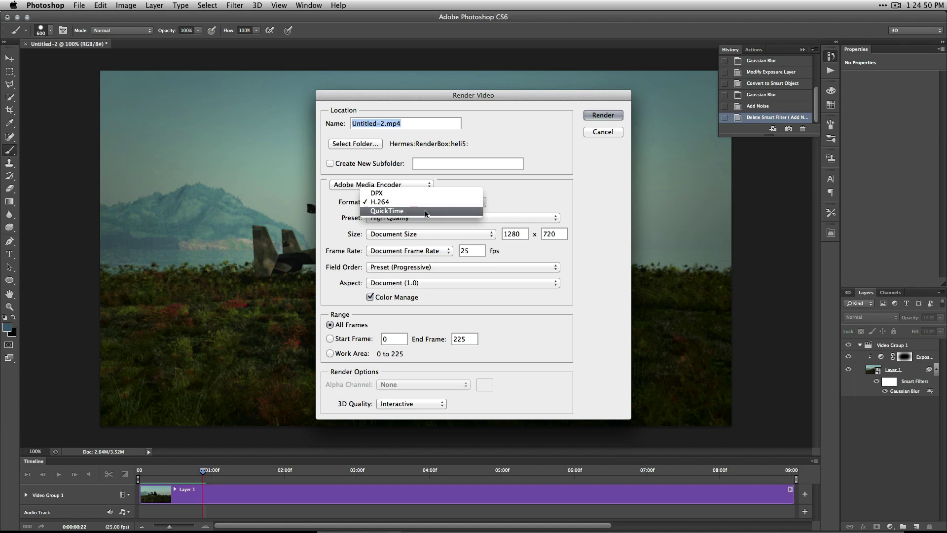
{"action": "left_click", "coordinate": [387, 211]}
{"action": "left_click", "coordinate": [427, 217]}
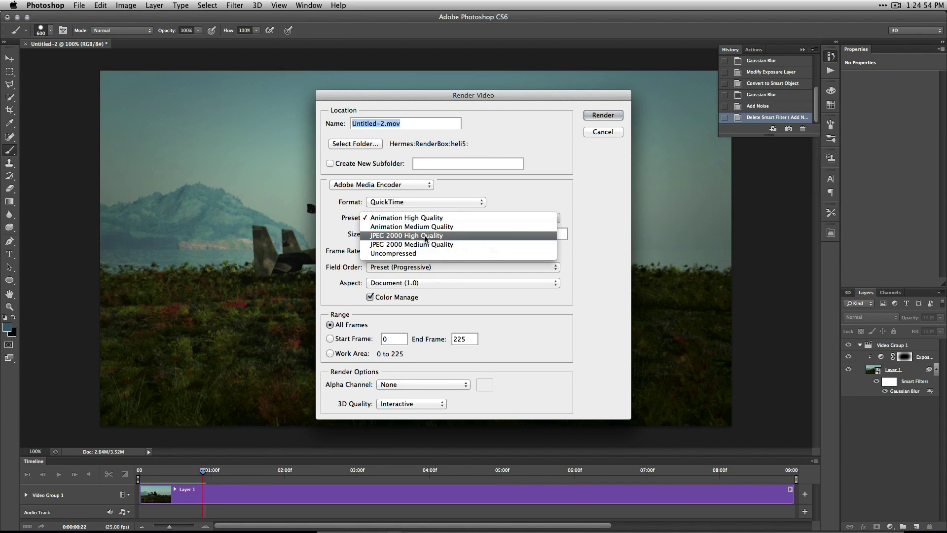
{"action": "left_click", "coordinate": [626, 301]}
{"action": "left_click", "coordinate": [474, 220]}
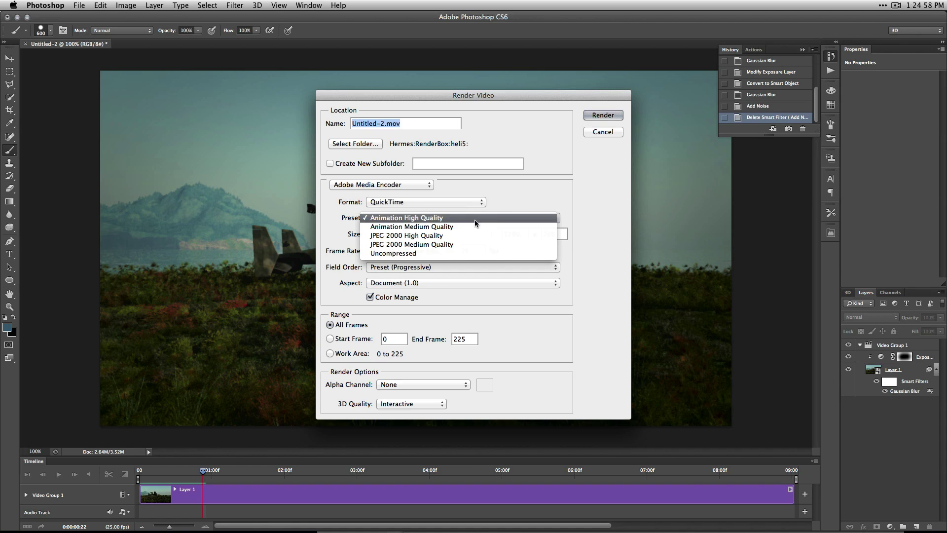
{"action": "left_click", "coordinate": [474, 220]}
{"action": "left_click", "coordinate": [469, 217]}
{"action": "left_click", "coordinate": [470, 217]}
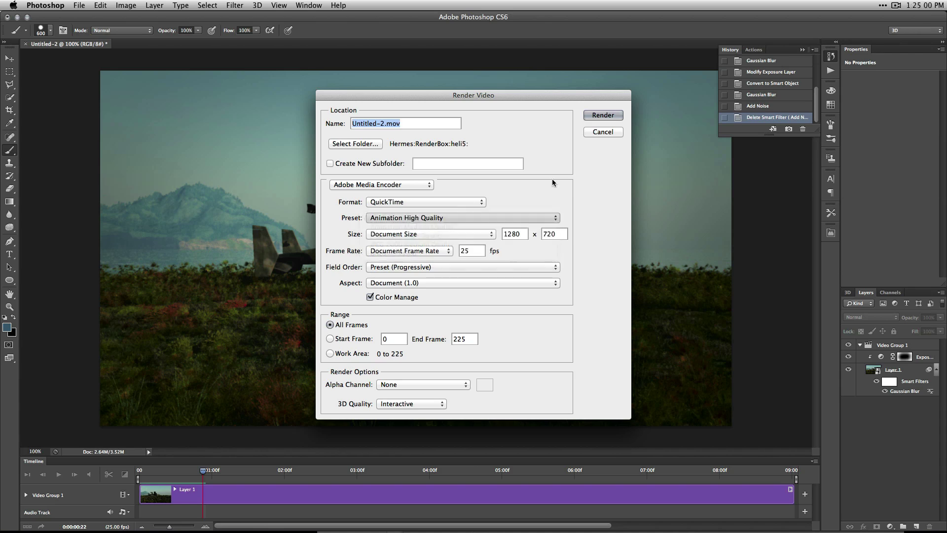
Review the aspect and format options for the render, keeping Document (1.0) and QuickTime.
{"action": "left_click", "coordinate": [416, 283]}
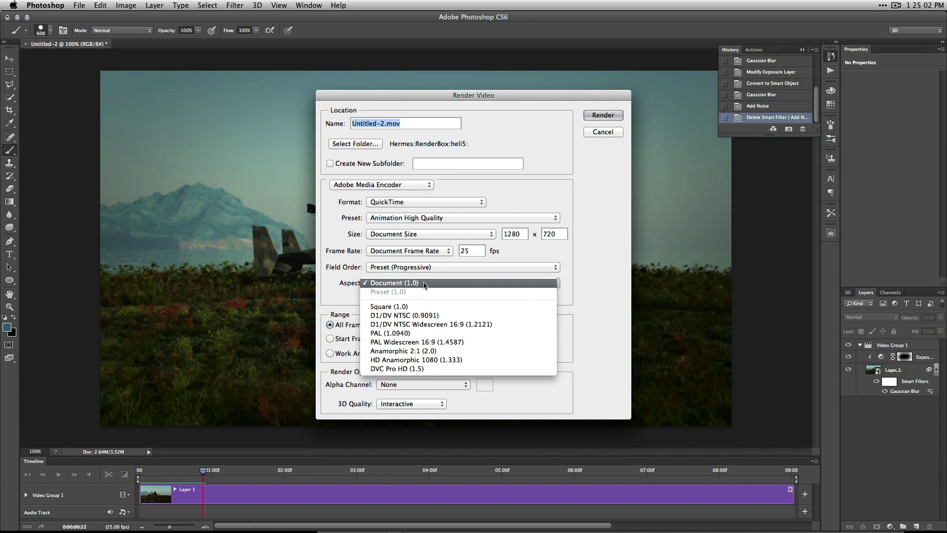
{"action": "left_click", "coordinate": [574, 324]}
{"action": "left_click", "coordinate": [402, 203]}
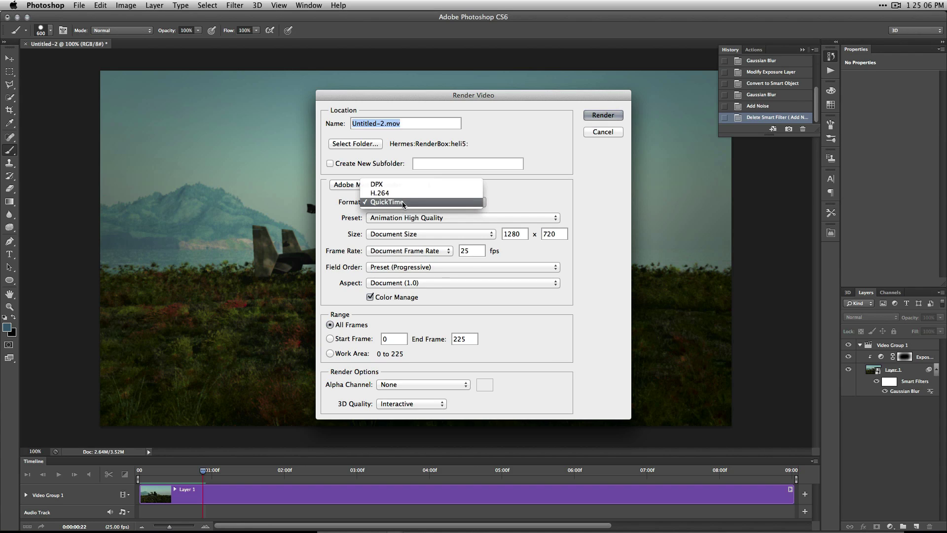
{"action": "left_click", "coordinate": [382, 185]}
Review the Photoshop Image Sequence output and its file formats, keeping JPEG, and return to Adobe Media Encoder.
{"action": "left_click", "coordinate": [386, 184]}
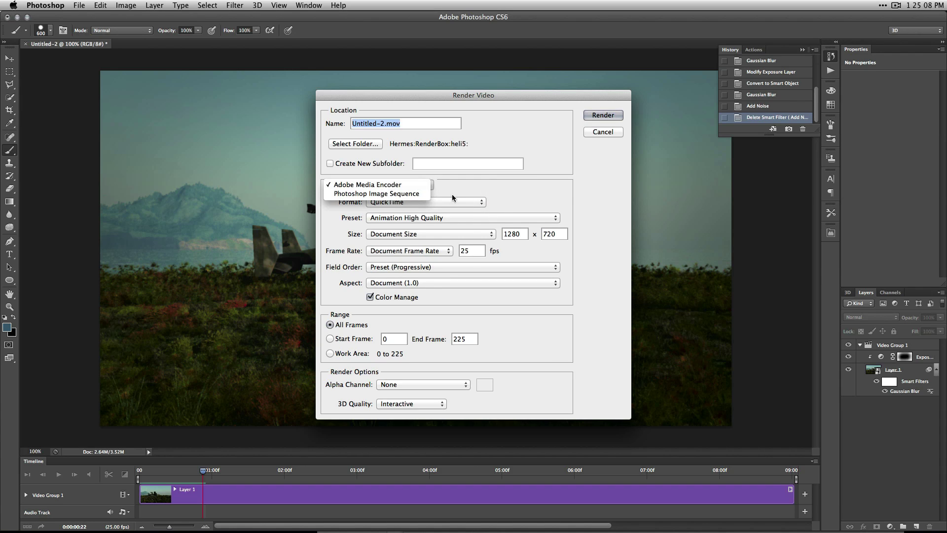
{"action": "left_click", "coordinate": [385, 193]}
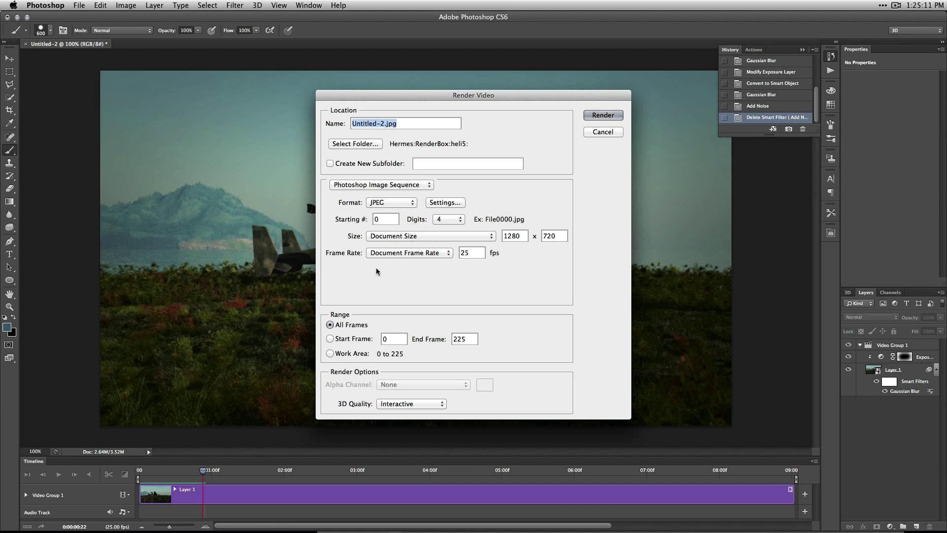
{"action": "left_click", "coordinate": [400, 202]}
{"action": "left_click", "coordinate": [407, 166]}
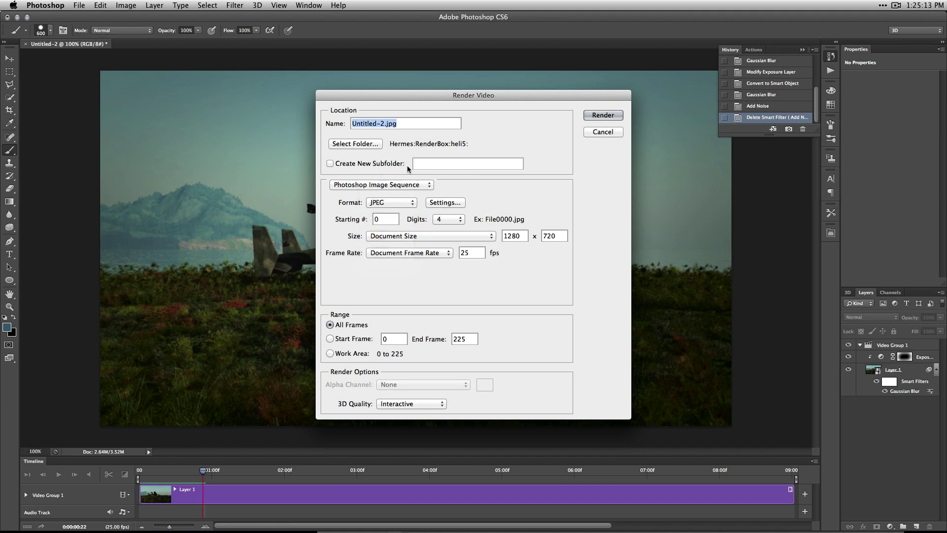
{"action": "left_click", "coordinate": [371, 185]}
{"action": "left_click", "coordinate": [375, 174]}
Set the render format to H.264 with the High Quality preset.
{"action": "left_click", "coordinate": [399, 202]}
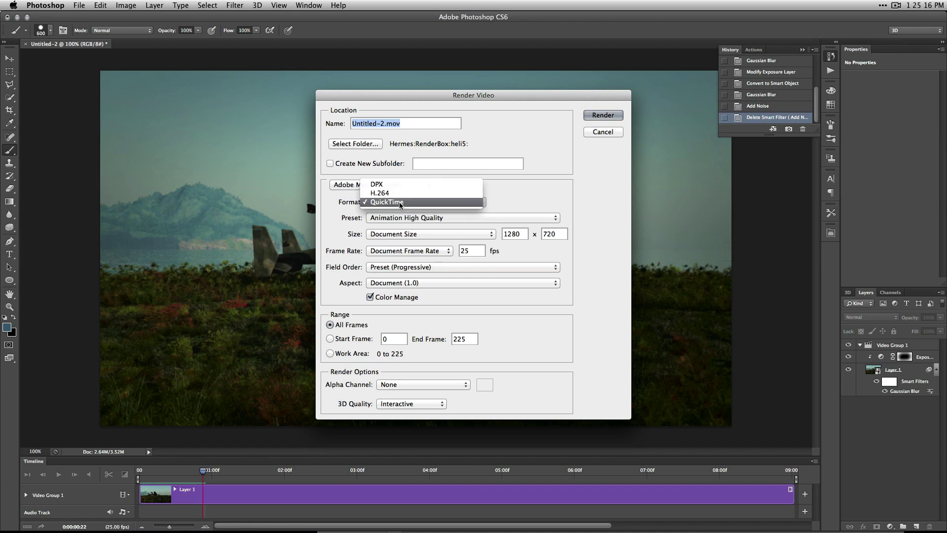
{"action": "left_click", "coordinate": [404, 193]}
{"action": "left_click", "coordinate": [437, 218]}
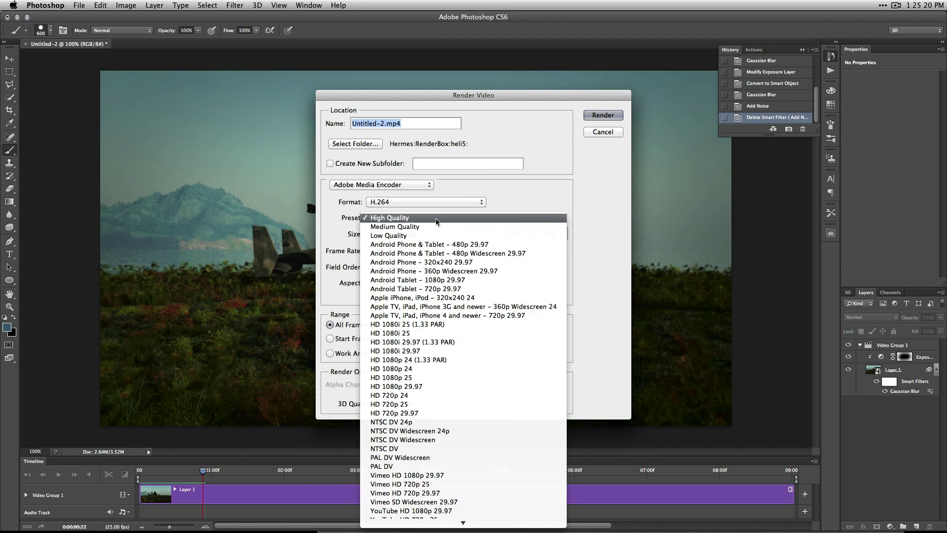
{"action": "left_click", "coordinate": [528, 218]}
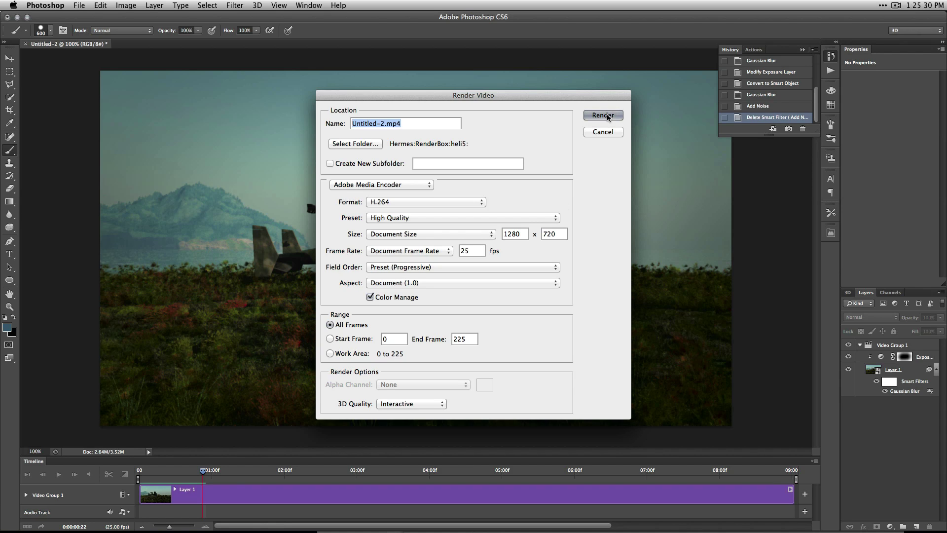
Set the render's destination to the RenderBox folder on the Hermes drive.
{"action": "left_click", "coordinate": [364, 144]}
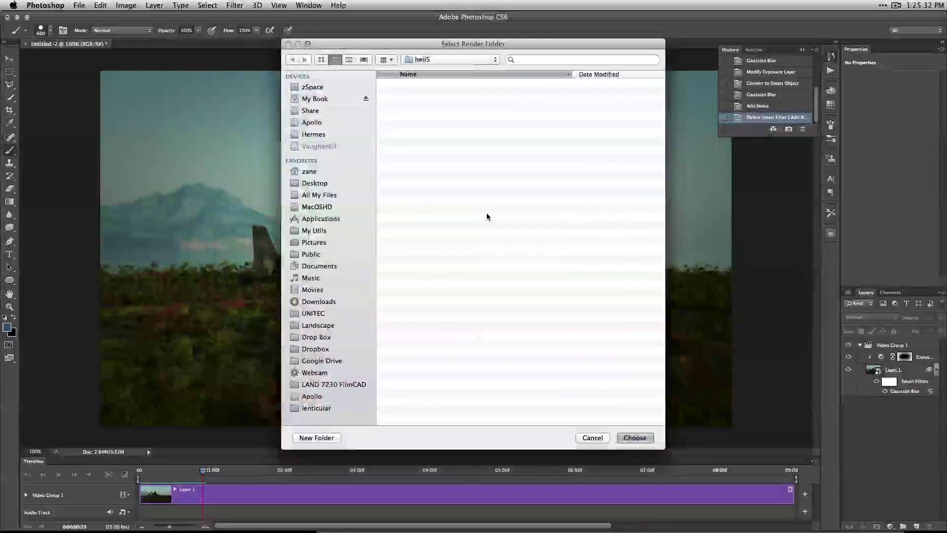
{"action": "left_click", "coordinate": [441, 61]}
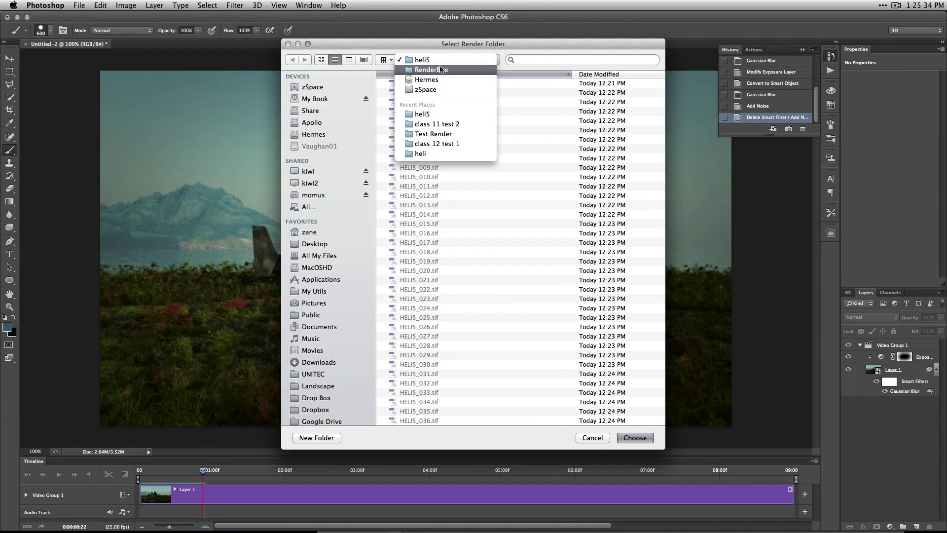
{"action": "left_click", "coordinate": [431, 70]}
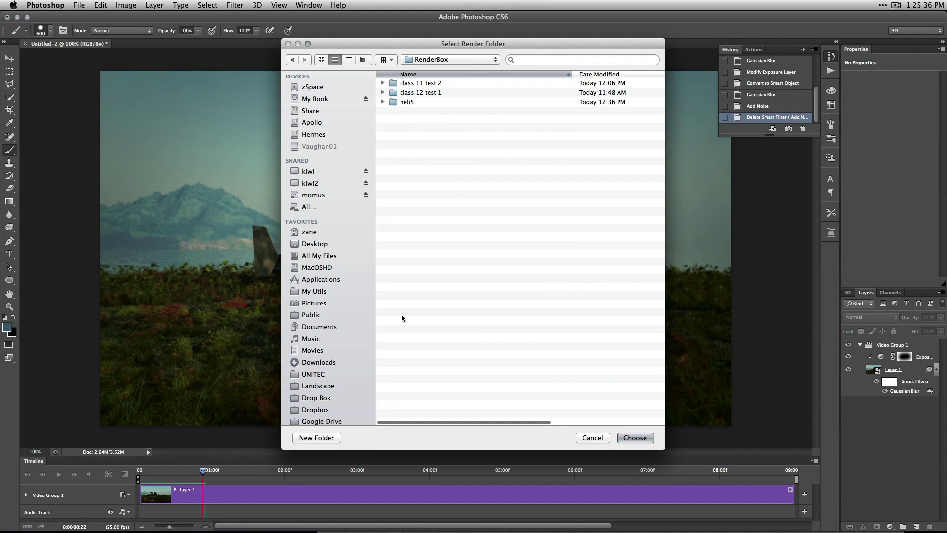
{"action": "left_click", "coordinate": [634, 437]}
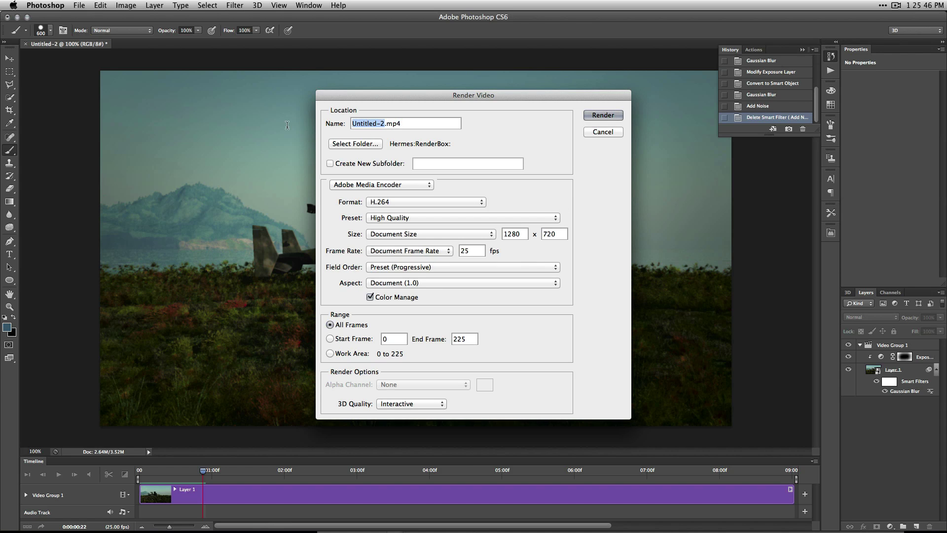
Name the output file Heli5.mp4 and start the video render.
{"action": "type", "text": "Heli"}
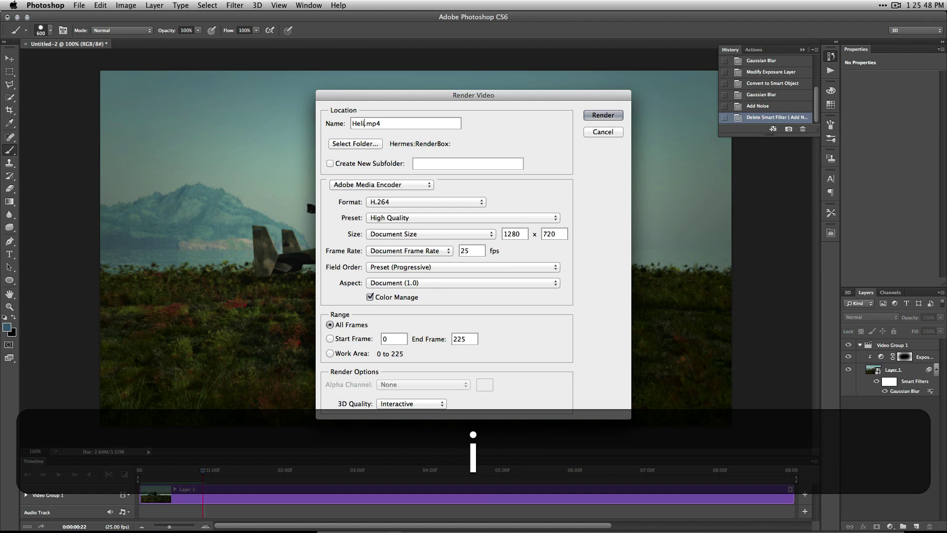
{"action": "type", "text": "5"}
{"action": "key", "text": "Return"}
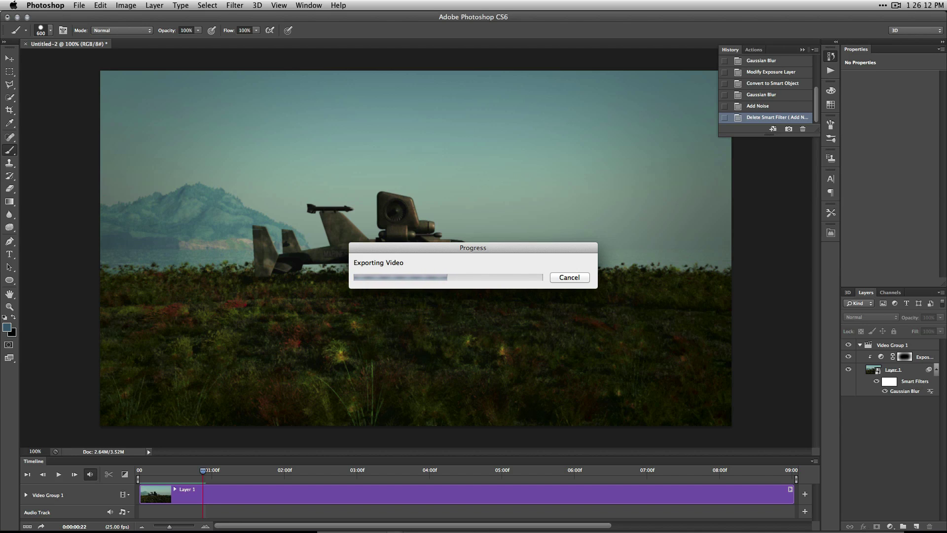
Switch to Finder and select the rendered Heli5.mp4 in the RenderBox folder on the Hermes drive.
{"action": "key", "text": "super+Tab"}
{"action": "key", "text": "super+Tab"}
{"action": "key", "text": "super+Tab"}
{"action": "key", "text": "super+Tab"}
{"action": "key", "text": "super+Tab"}
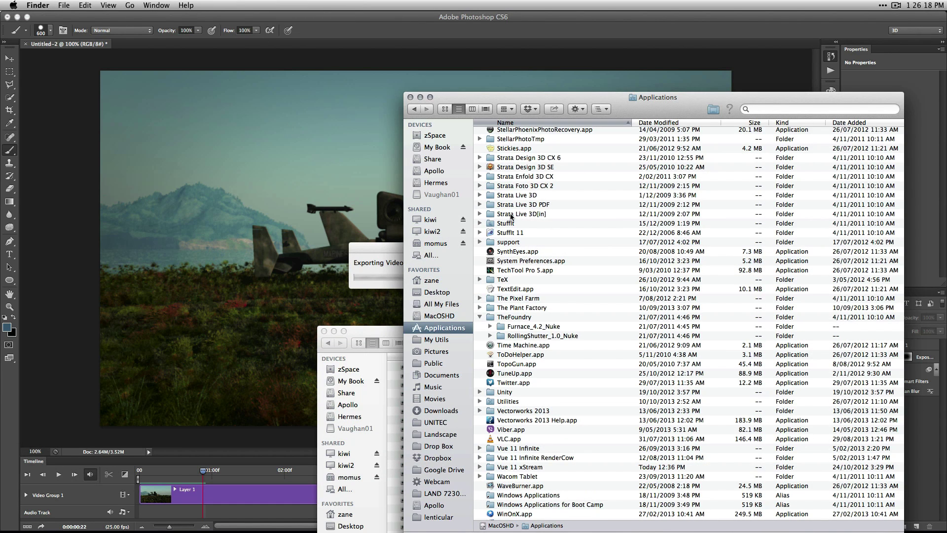
{"action": "left_click", "coordinate": [437, 183]}
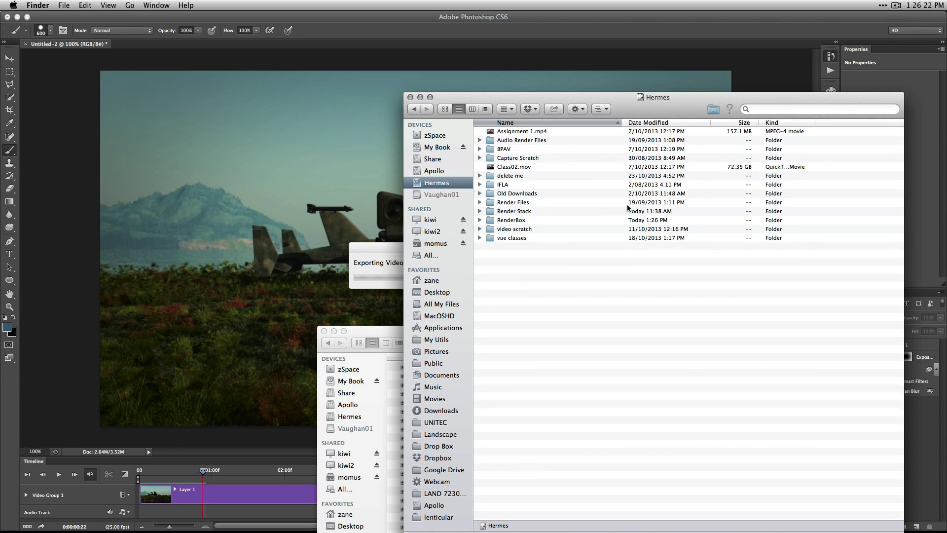
{"action": "left_click", "coordinate": [531, 220]}
{"action": "double_click", "coordinate": [530, 220]}
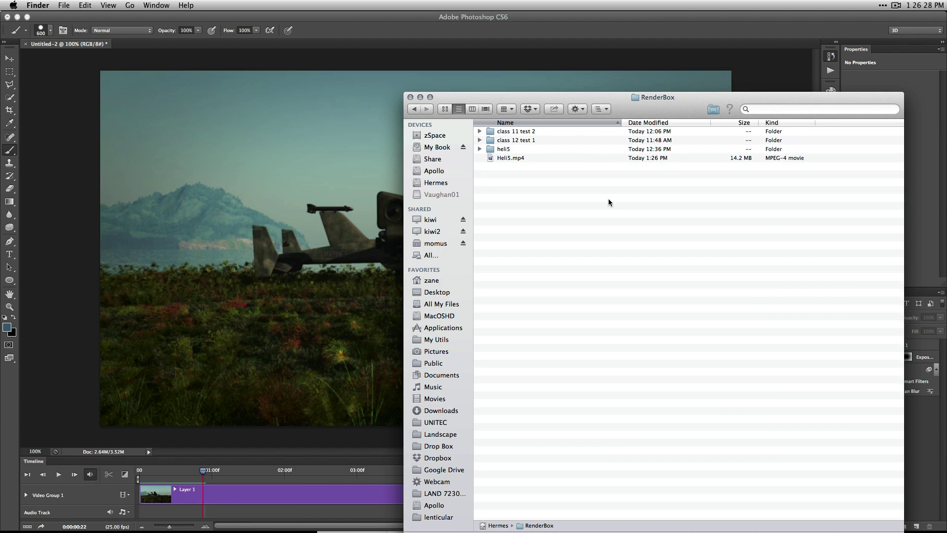
{"action": "left_click", "coordinate": [550, 158]}
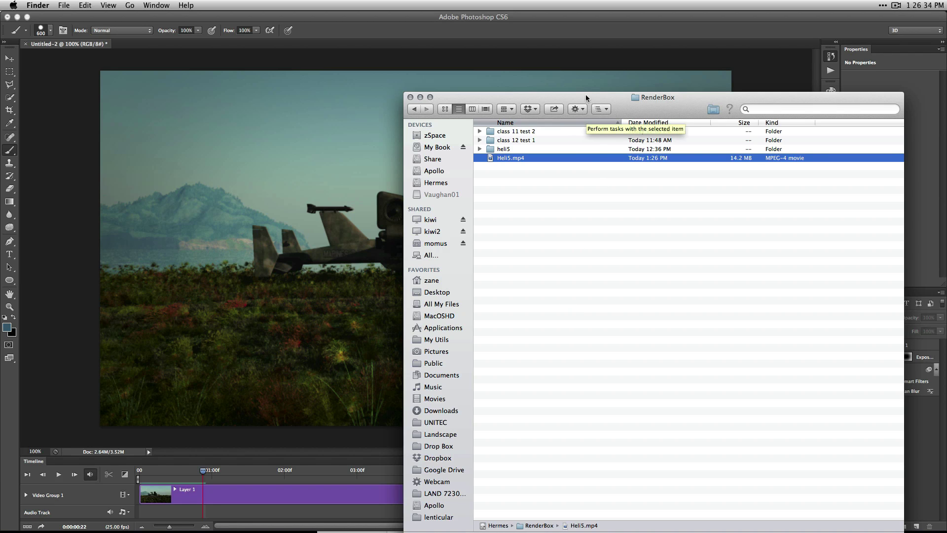
Open Heli5.mp4 from the RenderBox folder in QuickTime Player and play it through to the end.
{"action": "left_click_drag", "start_coordinate": [585, 94], "coordinate": [620, 88]}
{"action": "key", "text": "super+o"}
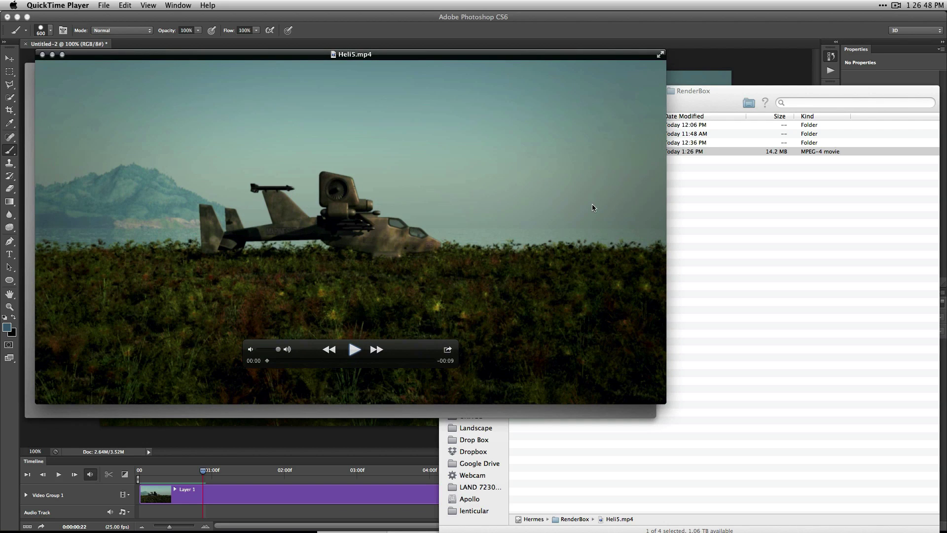
{"action": "key", "text": "space"}
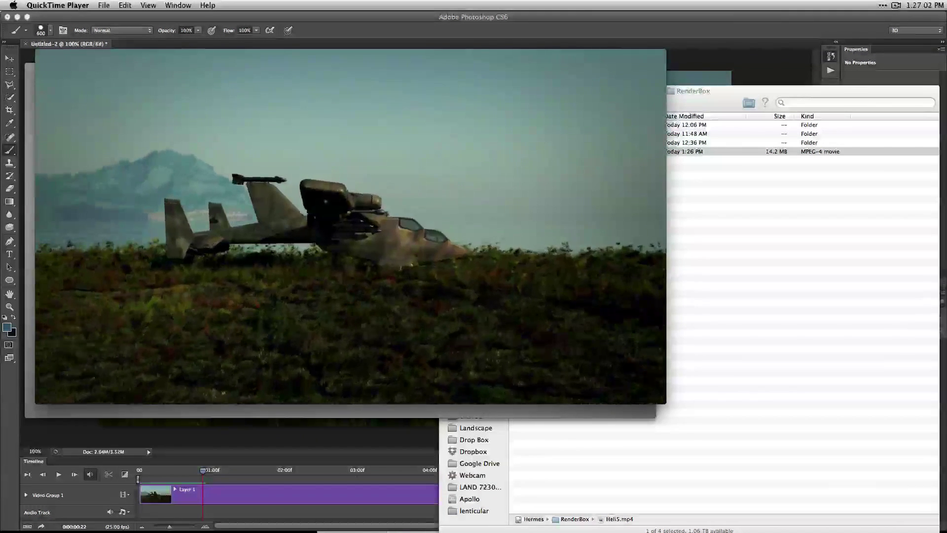
{"action": "mouse_move", "coordinate": [436, 217]}
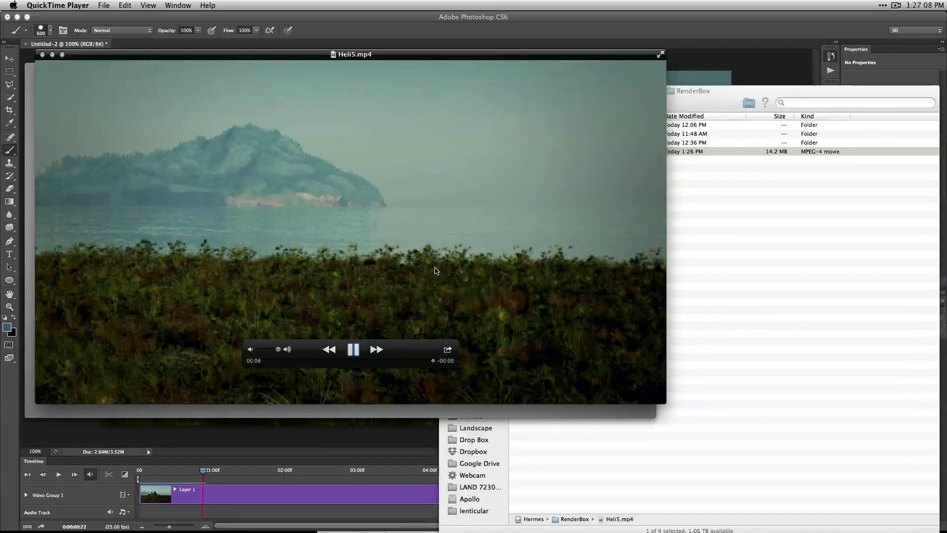
{"action": "left_click", "coordinate": [351, 351]}
{"action": "key", "text": "space"}
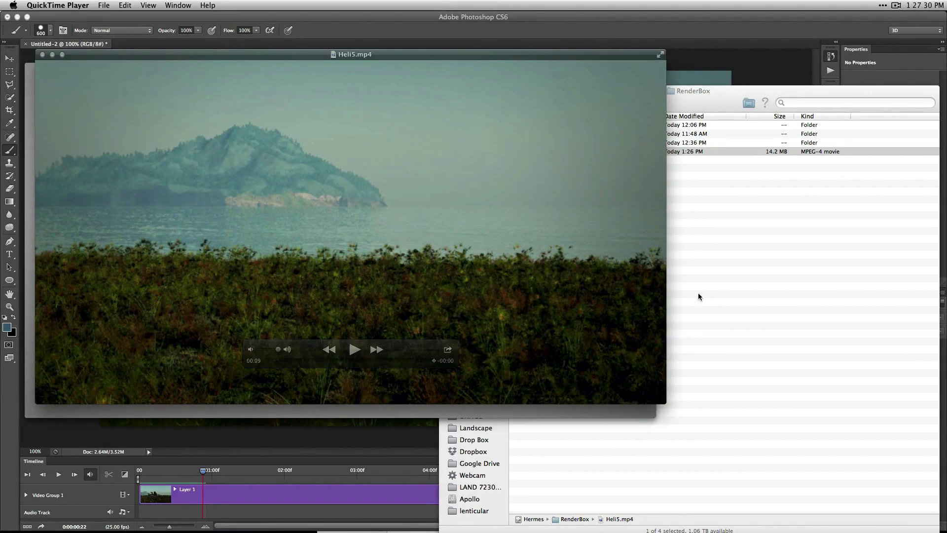
{"action": "left_click", "coordinate": [634, 39]}
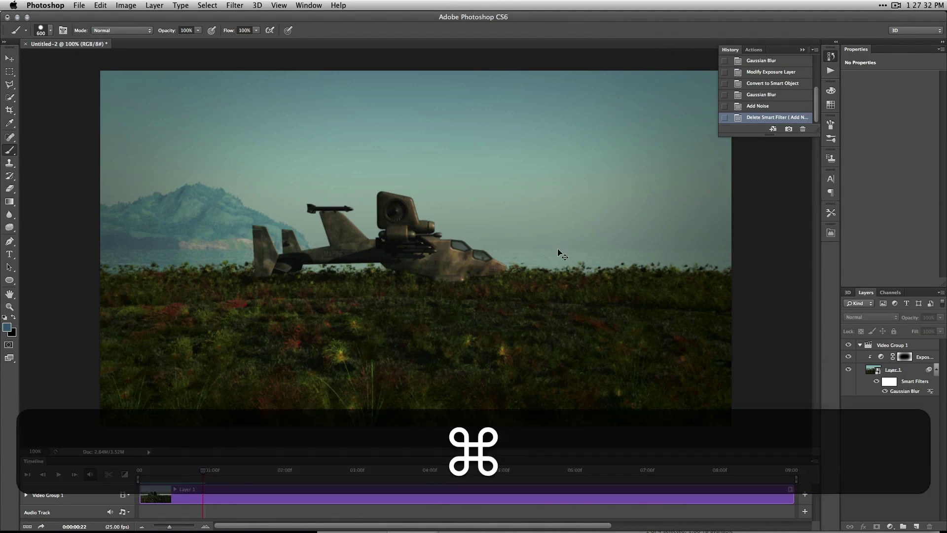
{"action": "key", "text": "super+Tab"}
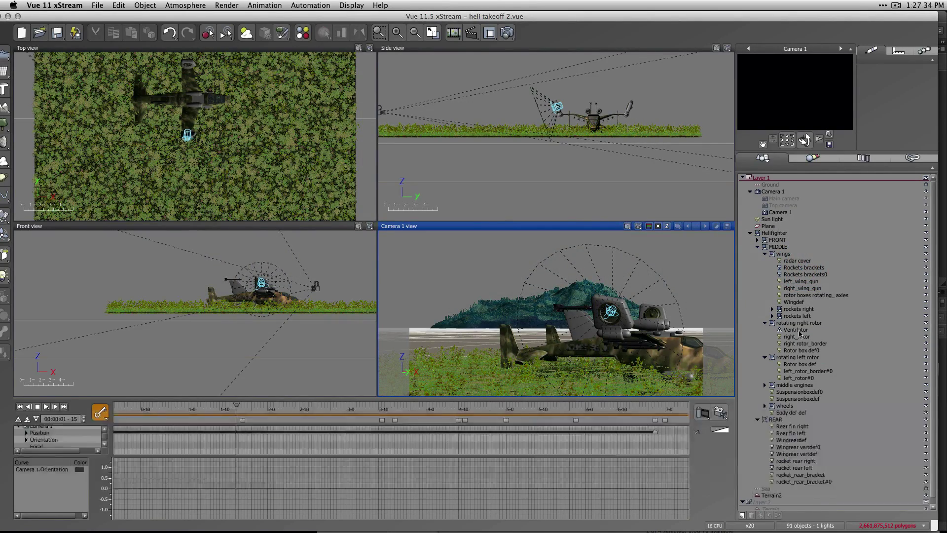
{"action": "left_click", "coordinate": [796, 330]}
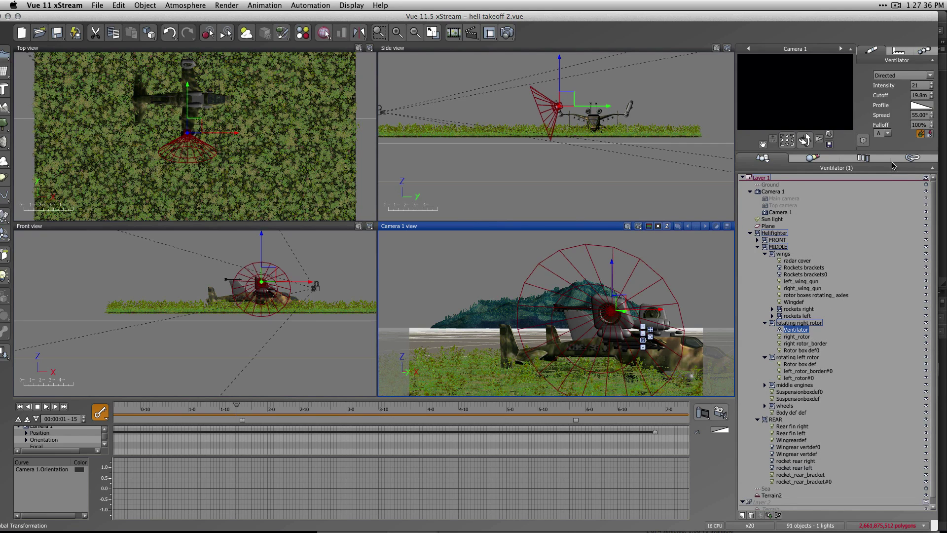
{"action": "right_click", "coordinate": [925, 107]}
{"action": "left_click", "coordinate": [892, 193]}
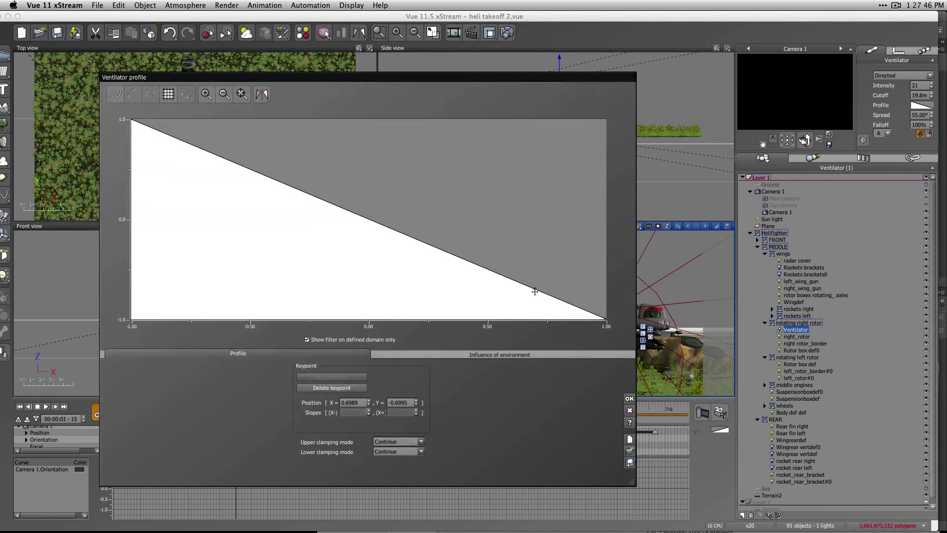
{"action": "left_click_drag", "start_coordinate": [534, 289], "coordinate": [507, 312]}
{"action": "left_click_drag", "start_coordinate": [327, 219], "coordinate": [287, 237]}
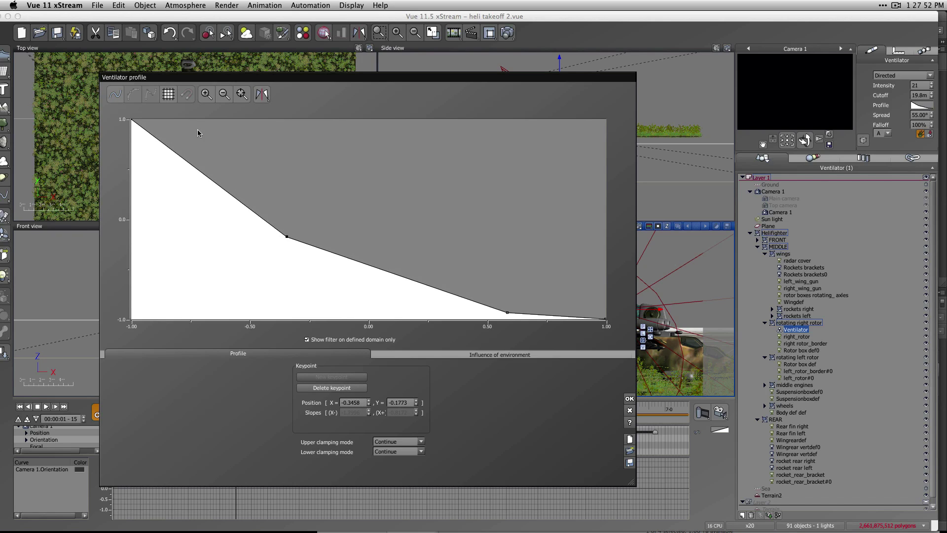
{"action": "left_click", "coordinate": [115, 94]}
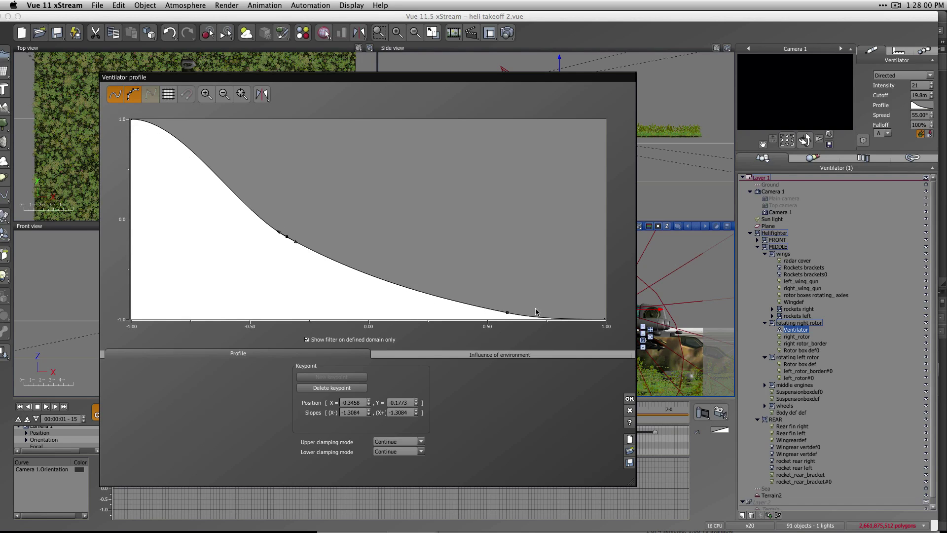
{"action": "left_click", "coordinate": [629, 398]}
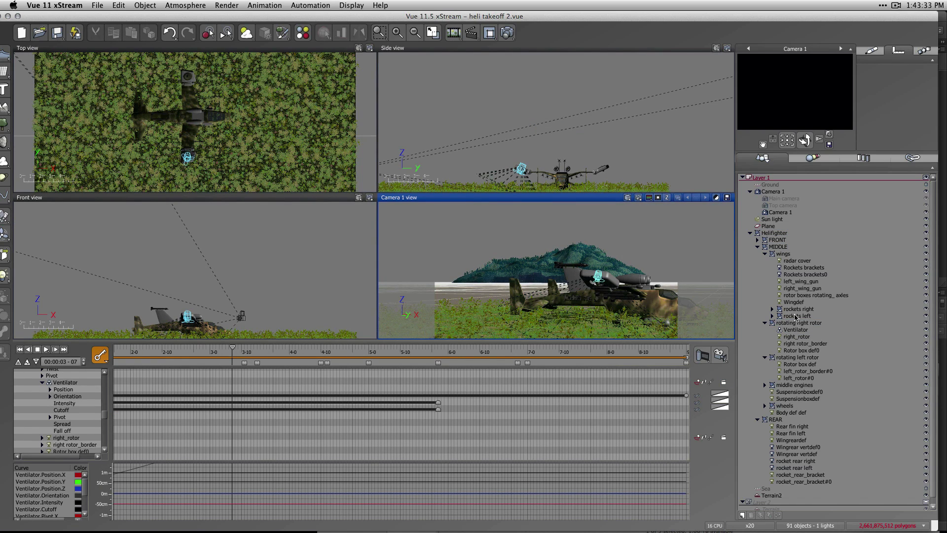
In the right rotor Ventilator's animation options, keep Vibrate enabled at 100 Hz and set the overall vibration intensity to 5.
{"action": "left_click", "coordinate": [795, 330]}
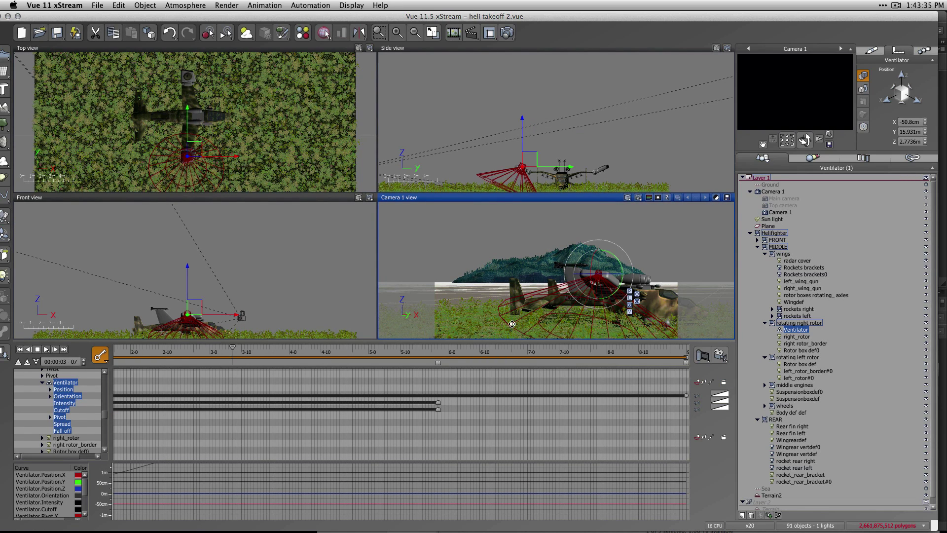
{"action": "left_click", "coordinate": [723, 383]}
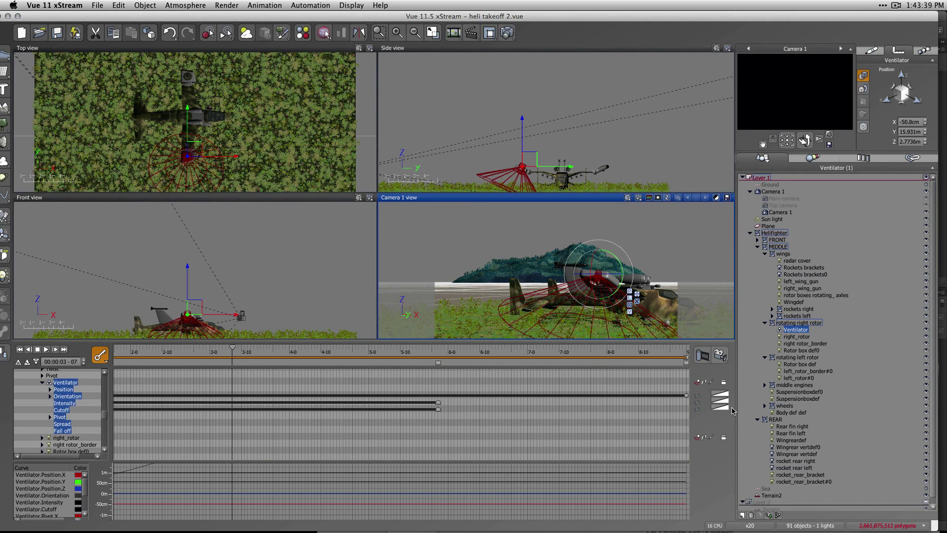
{"action": "left_click", "coordinate": [729, 408]}
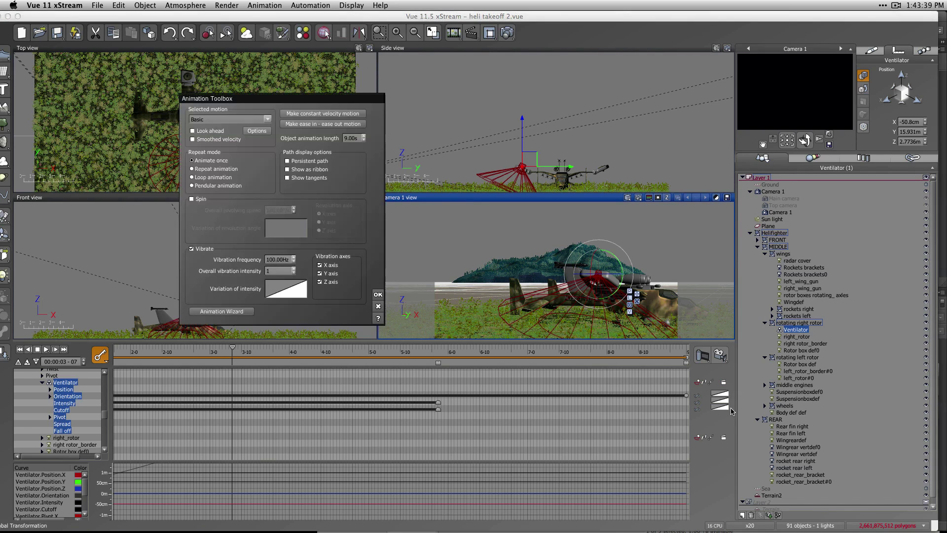
{"action": "left_click", "coordinate": [192, 249]}
{"action": "left_click", "coordinate": [204, 250]}
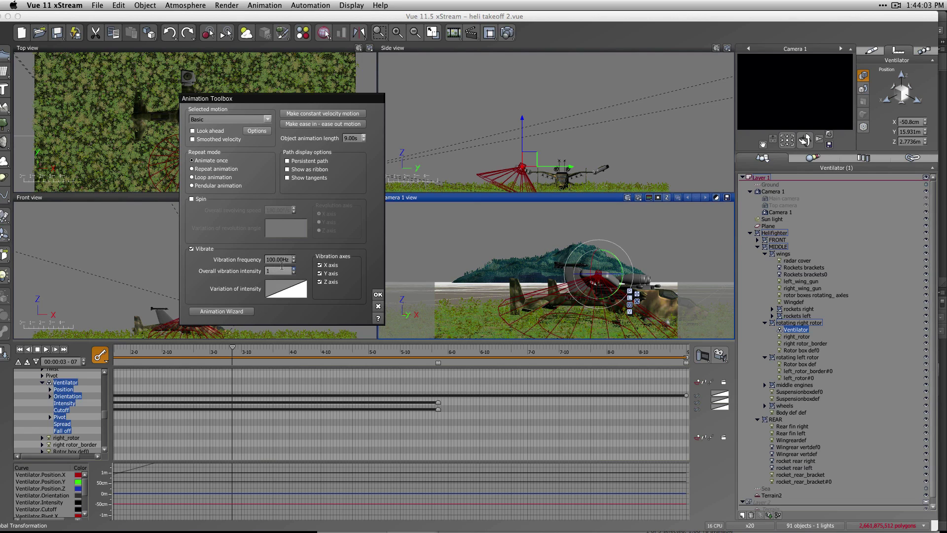
{"action": "left_click", "coordinate": [268, 259]}
{"action": "type", "text": "500"}
{"action": "key", "text": "Return"}
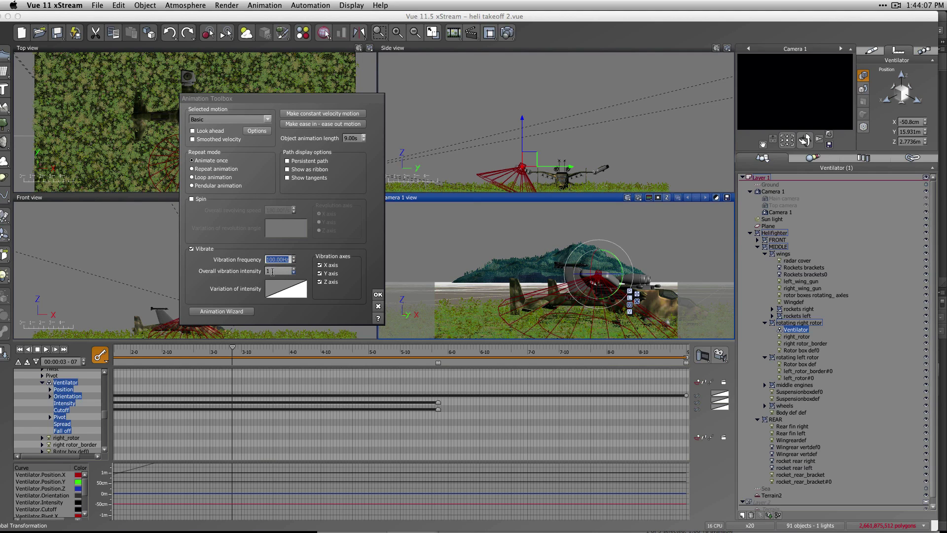
{"action": "left_click", "coordinate": [273, 271]}
{"action": "type", "text": "5"}
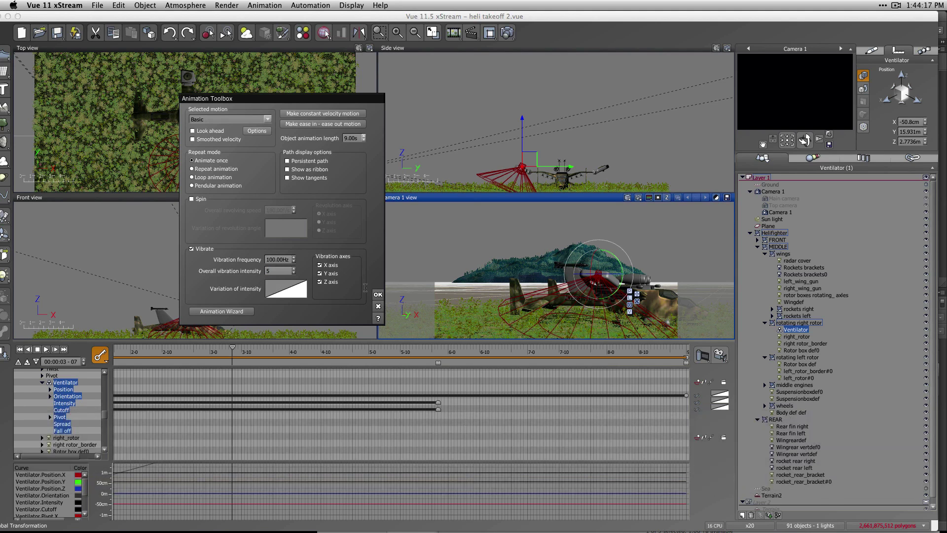
{"action": "left_click", "coordinate": [378, 295]}
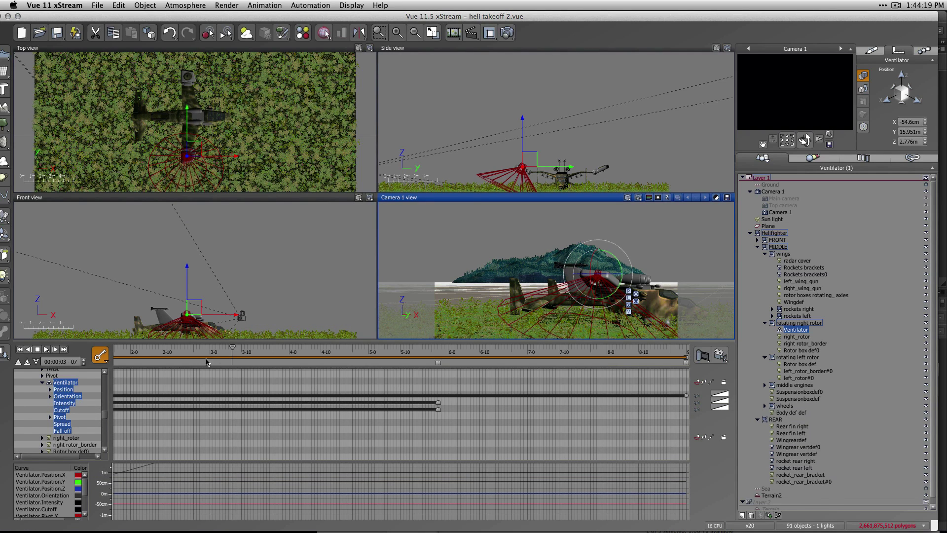
Scrub through the animation to just past 9 seconds to review the Ventilator's motion during the takeoff.
{"action": "left_click_drag", "start_coordinate": [232, 348], "coordinate": [618, 358]}
{"action": "left_click_drag", "start_coordinate": [642, 357], "coordinate": [560, 353]}
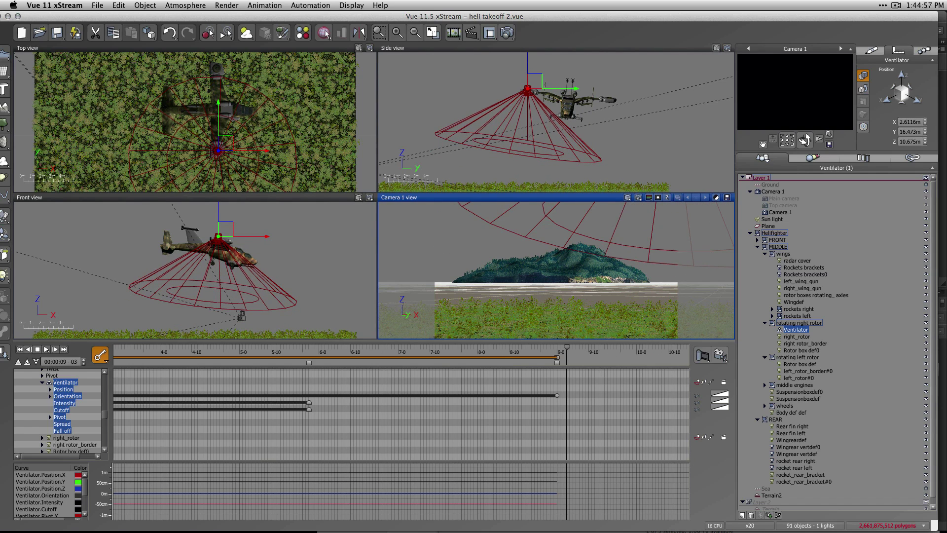
{"action": "left_click", "coordinate": [886, 2]}
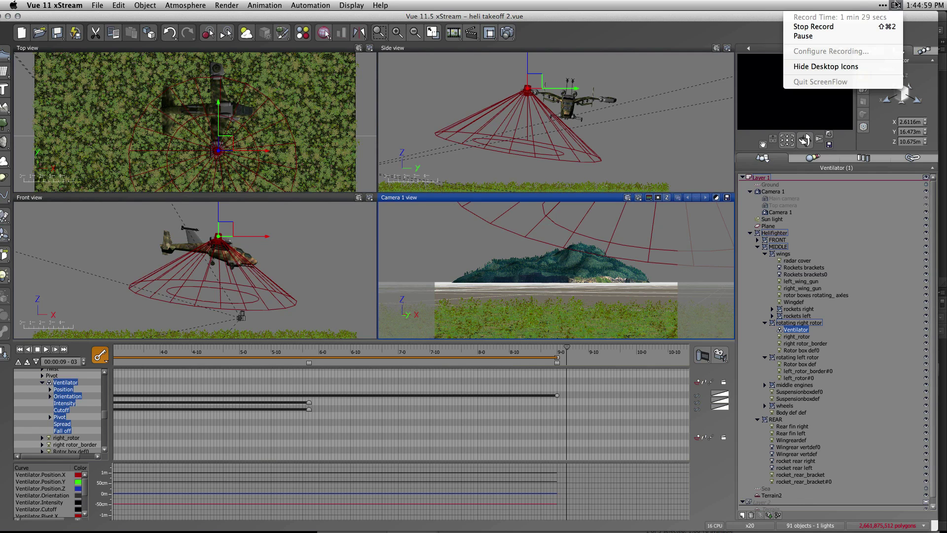
{"action": "left_click", "coordinate": [851, 28]}
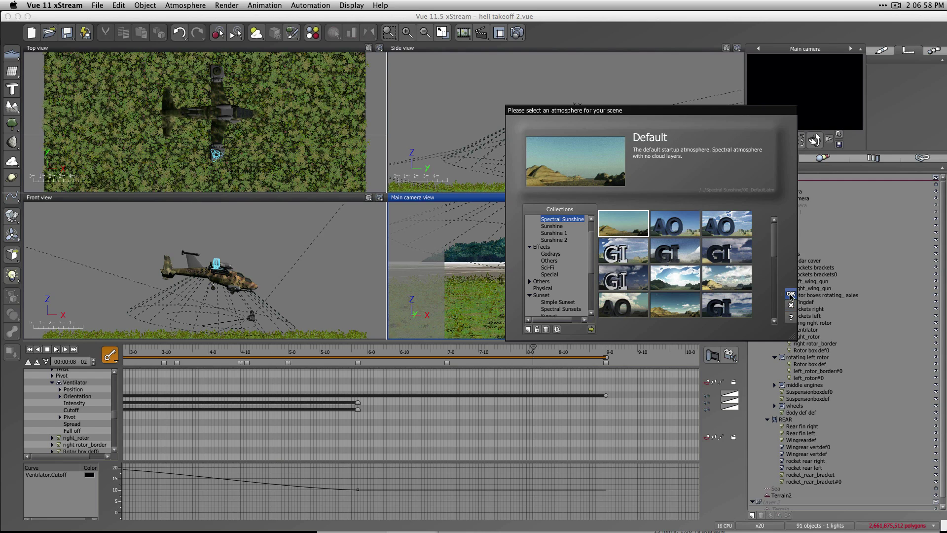
Create a new scene with the Default atmosphere, saving the current helicopter scene.
{"action": "left_click", "coordinate": [790, 295]}
{"action": "left_click", "coordinate": [543, 289]}
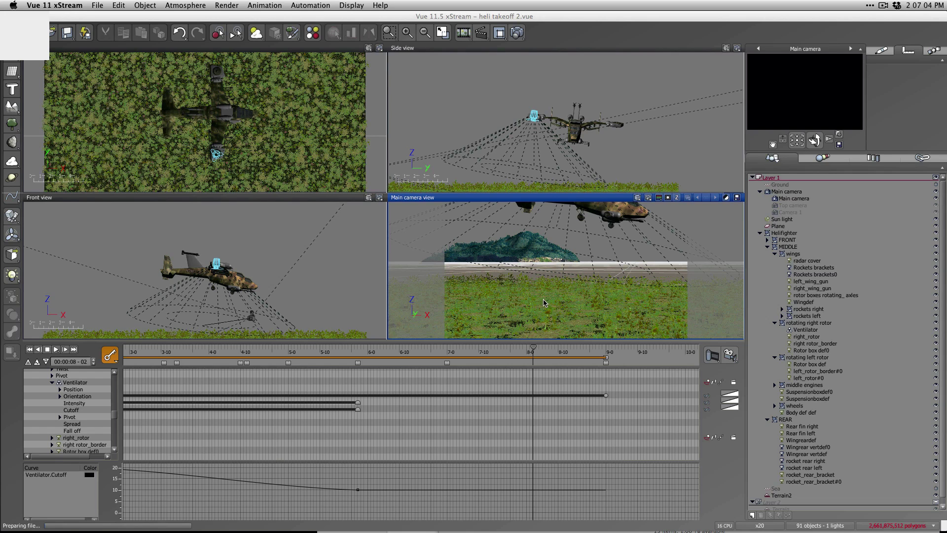
{"action": "left_click", "coordinate": [883, 6]}
{"action": "left_click", "coordinate": [832, 37]}
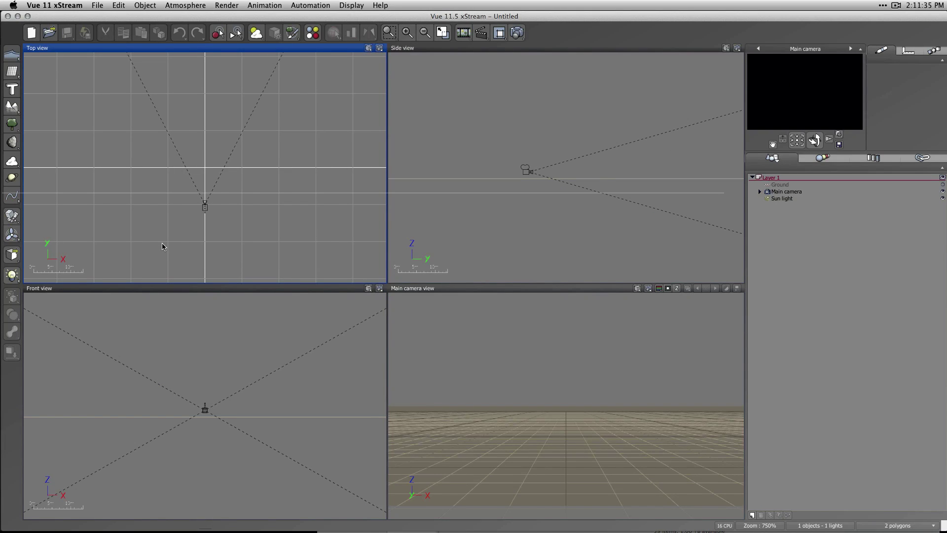
Add a Layered Cumulus MetaCloud, raise it above the horizon, and shift it slightly toward positive X and away from the camera.
{"action": "left_click", "coordinate": [11, 163]}
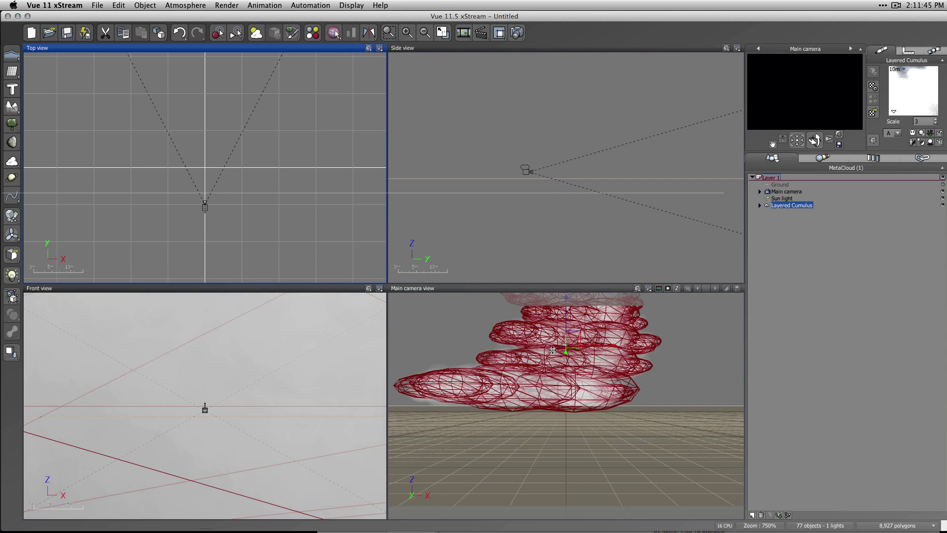
{"action": "left_click_drag", "start_coordinate": [565, 317], "coordinate": [577, 269]}
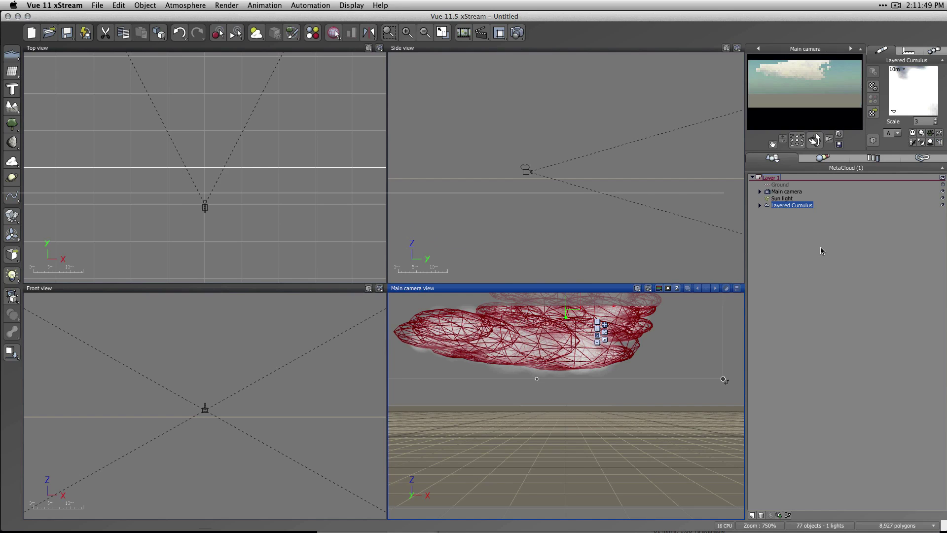
{"action": "scroll", "coordinate": [249, 208], "scroll_direction": "down", "scroll_amount": 5}
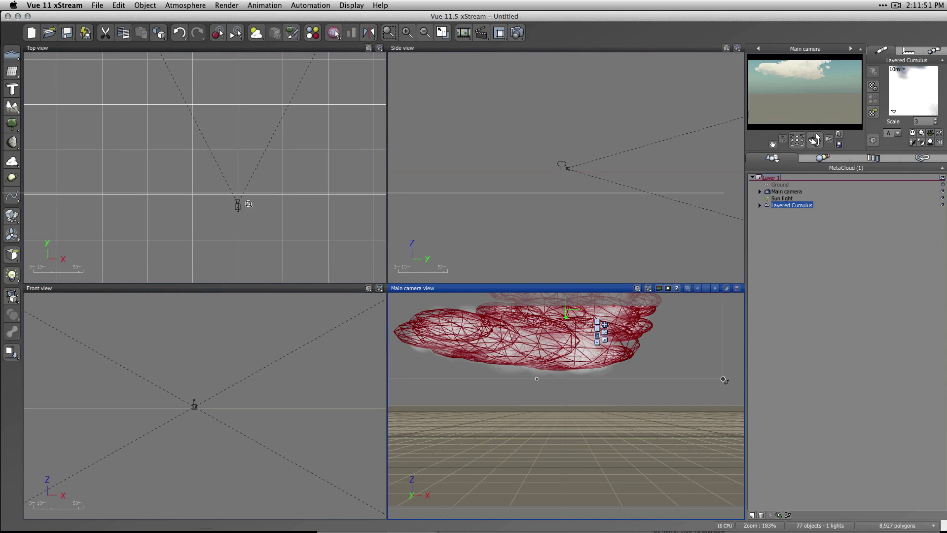
{"action": "scroll", "coordinate": [255, 204], "scroll_direction": "down", "scroll_amount": 1}
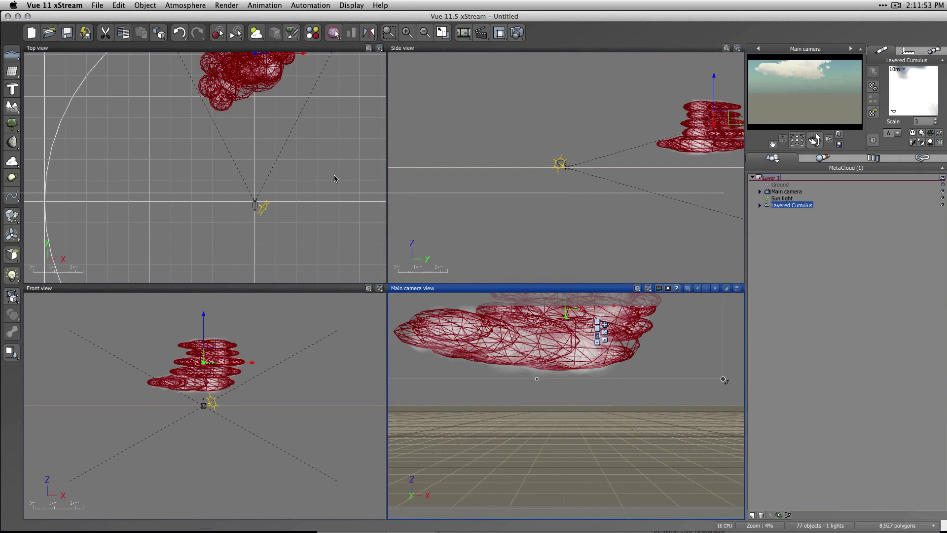
{"action": "right_click_drag", "start_coordinate": [334, 178], "coordinate": [313, 222]}
{"action": "left_click_drag", "start_coordinate": [237, 90], "coordinate": [248, 71]}
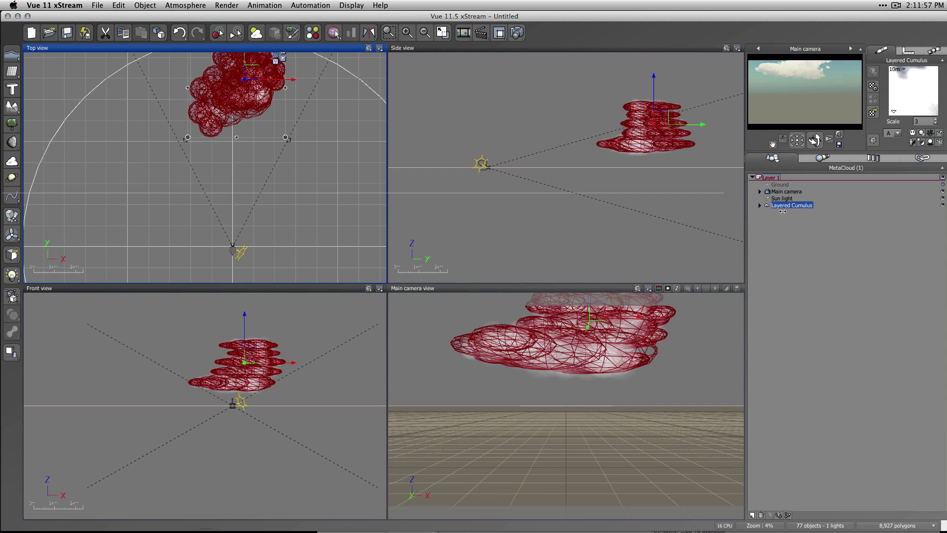
Examine the Layered Cumulus cloud's component spheres and its Dense Distant material's color, density, cloud, lighting model and shadow settings.
{"action": "left_click", "coordinate": [759, 204]}
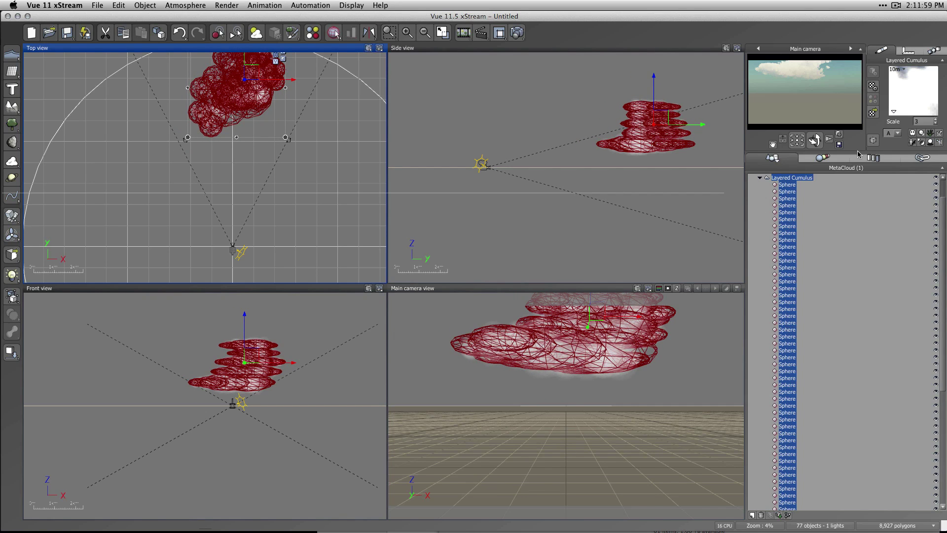
{"action": "right_click", "coordinate": [915, 81]}
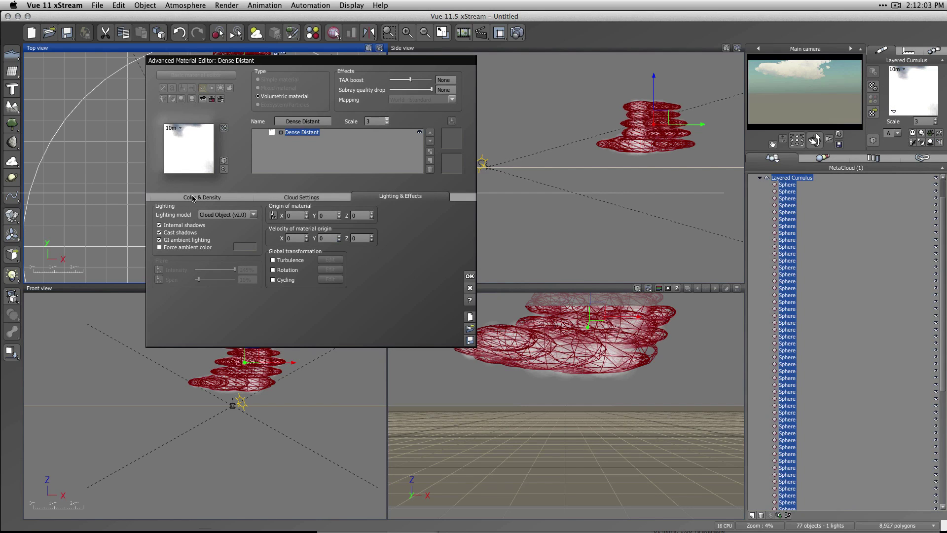
{"action": "left_click", "coordinate": [206, 199]}
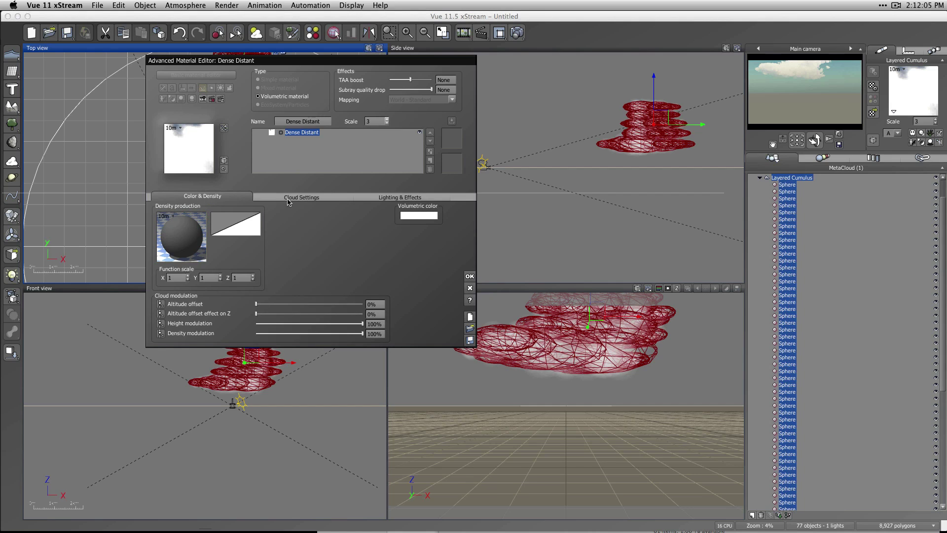
{"action": "left_click", "coordinate": [301, 198]}
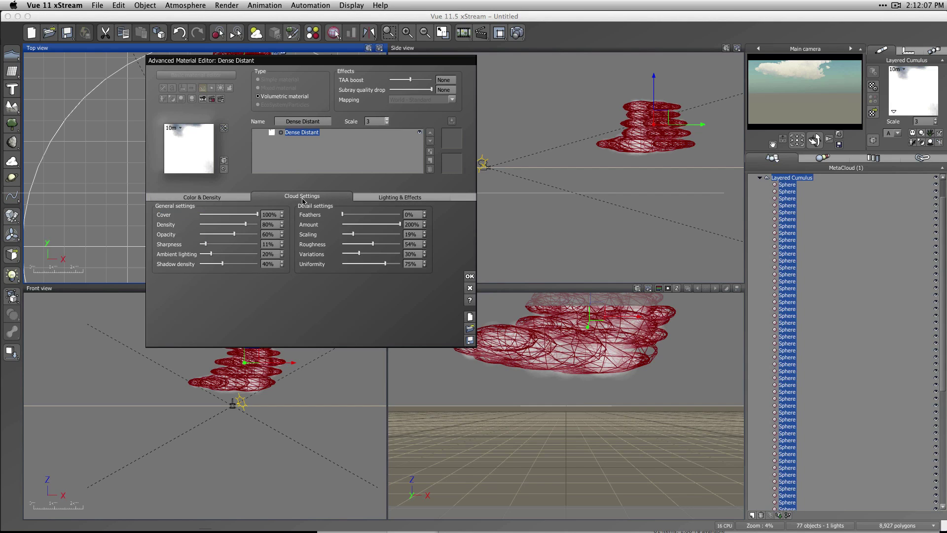
{"action": "left_click", "coordinate": [373, 199]}
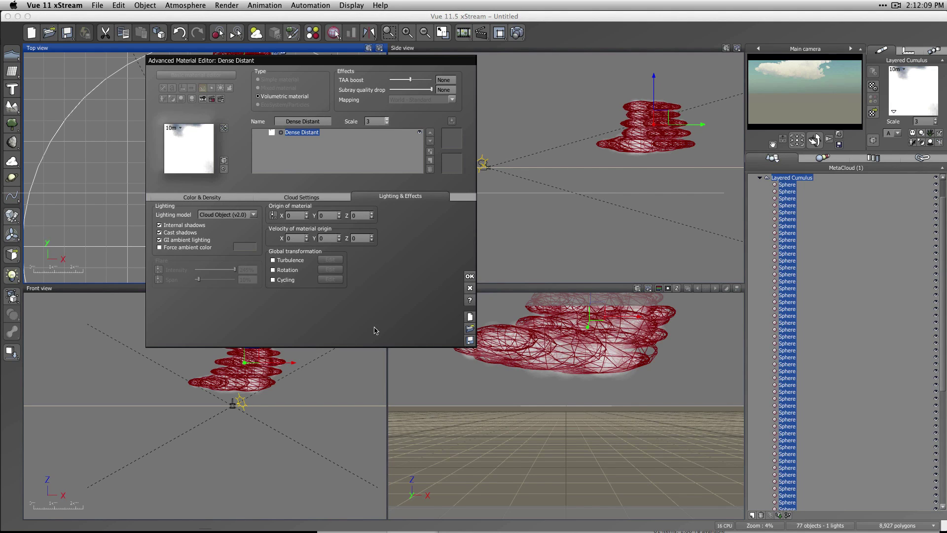
{"action": "left_click", "coordinate": [254, 218]}
{"action": "left_click", "coordinate": [255, 218]}
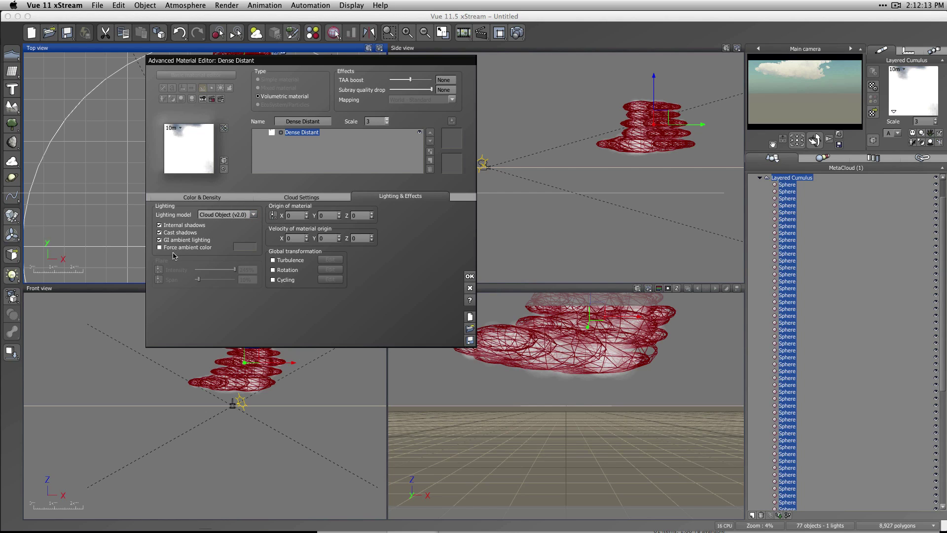
{"action": "left_click", "coordinate": [182, 234]}
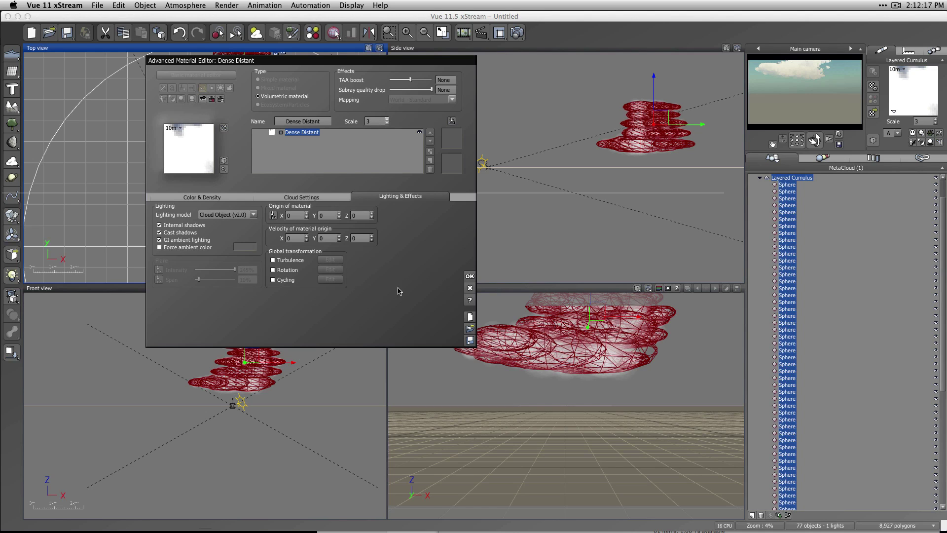
Close the Dense Distant material without changing it and delete the Layered Cumulus MetaCloud.
{"action": "left_click", "coordinate": [210, 198]}
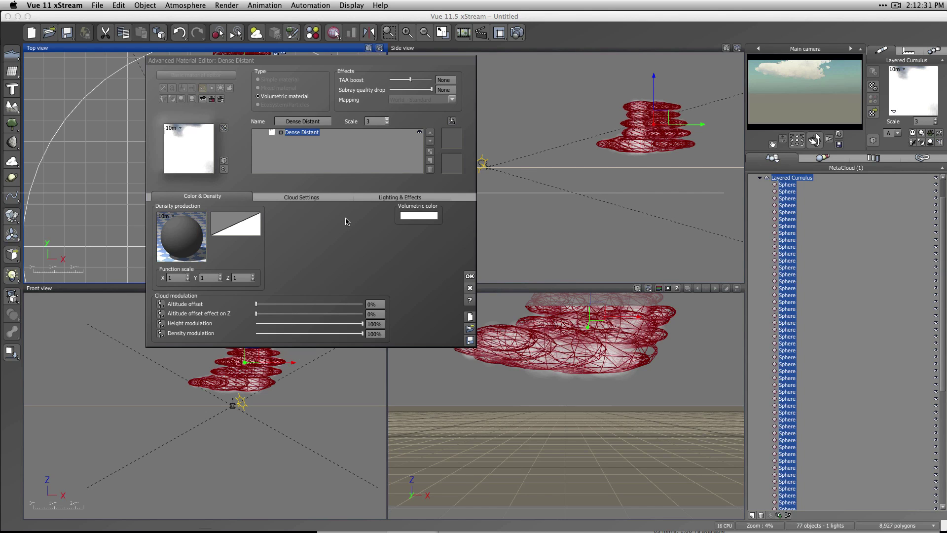
{"action": "left_click", "coordinate": [316, 248]}
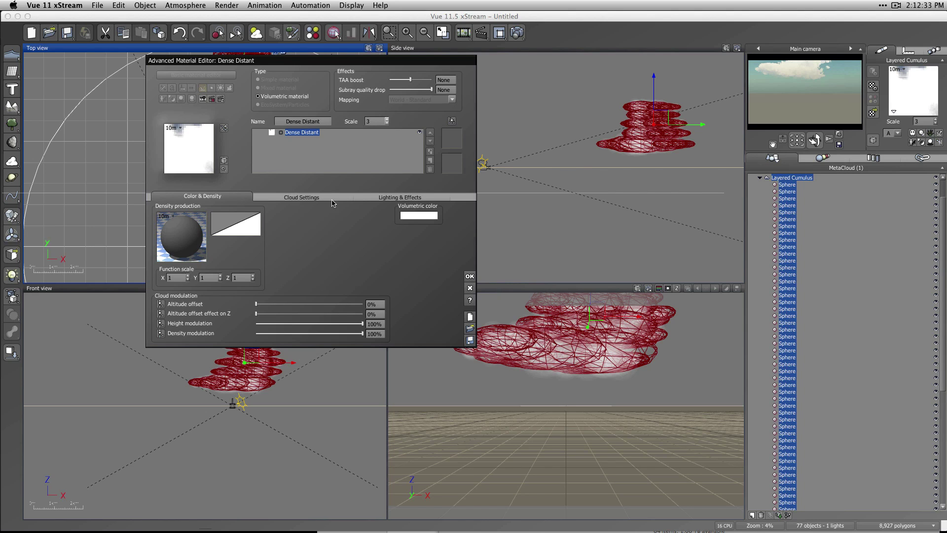
{"action": "left_click", "coordinate": [470, 287]}
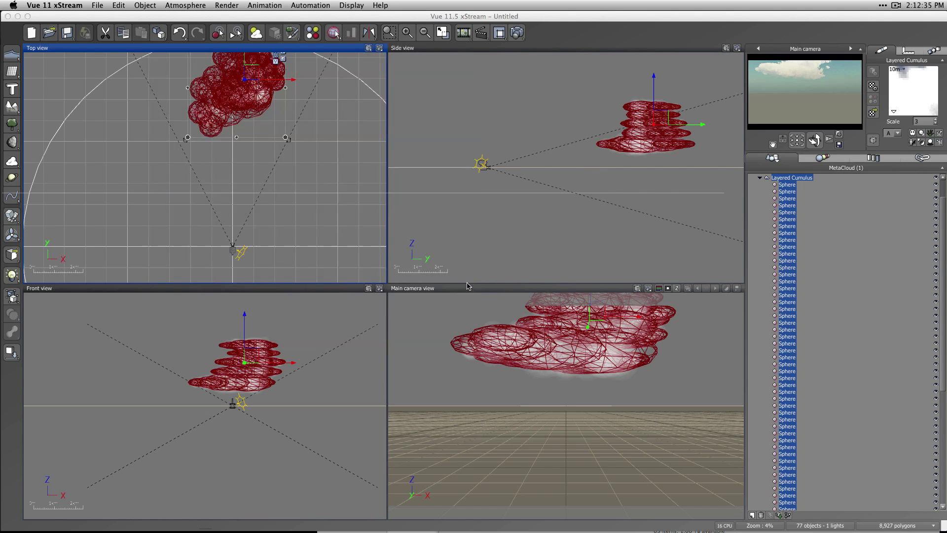
{"action": "key", "text": "BackSpace"}
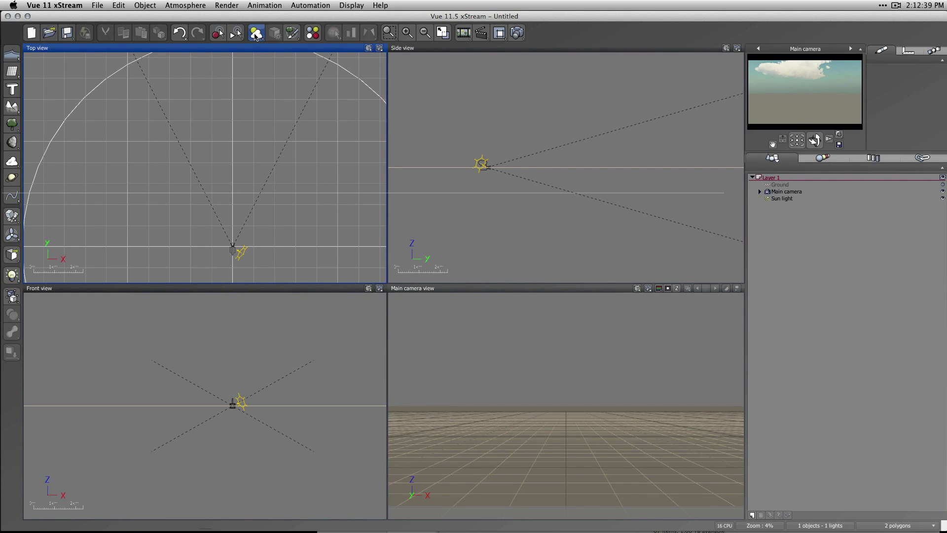
Add the Thick Cumulus Layer from the Spectral 2 cloud materials to the Default atmosphere's cloud layers.
{"action": "left_click", "coordinate": [256, 35]}
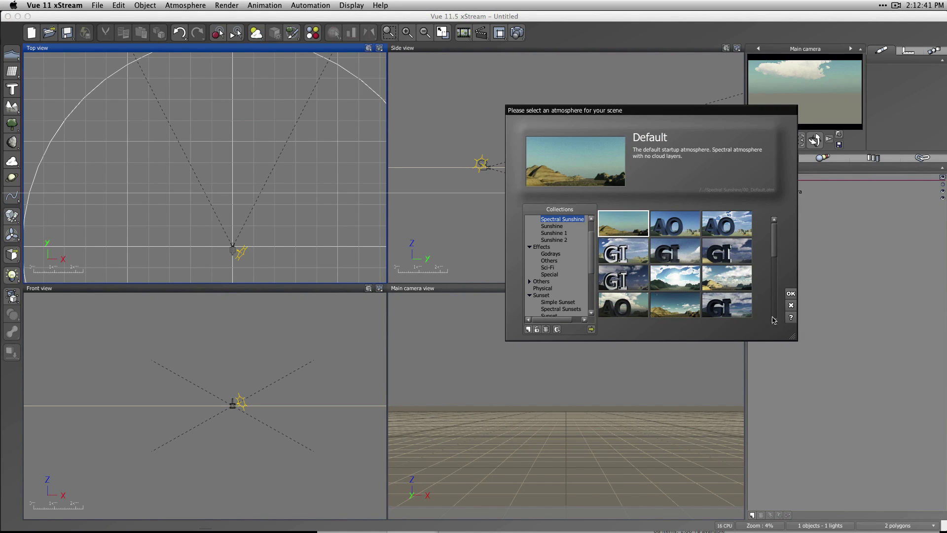
{"action": "left_click", "coordinate": [790, 305]}
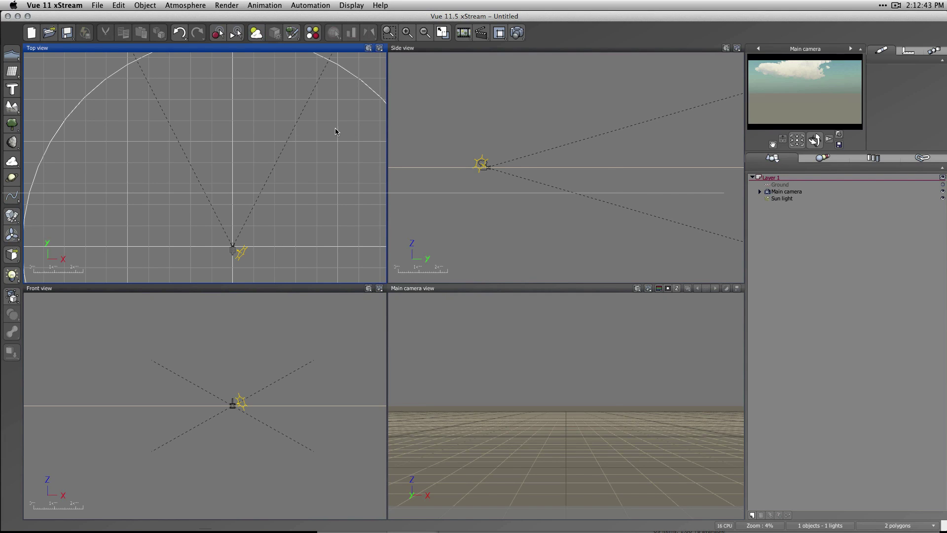
{"action": "key", "text": "F4"}
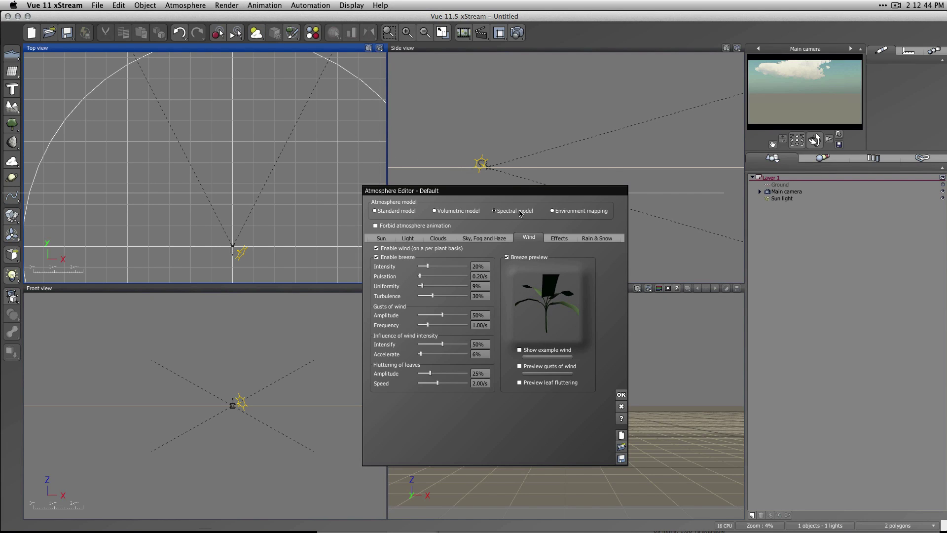
{"action": "left_click", "coordinate": [438, 237]}
{"action": "left_click", "coordinate": [467, 258]}
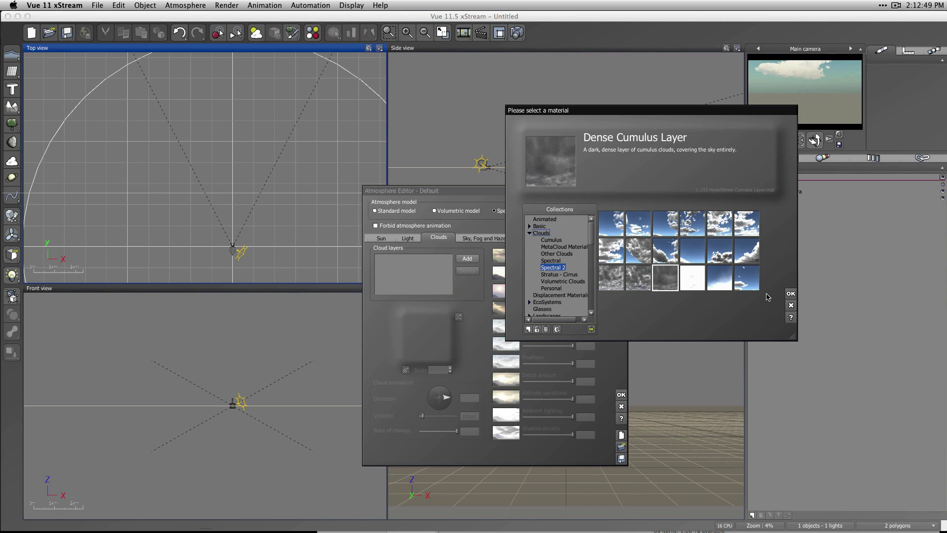
{"action": "left_click", "coordinate": [748, 257]}
{"action": "left_click", "coordinate": [665, 279]}
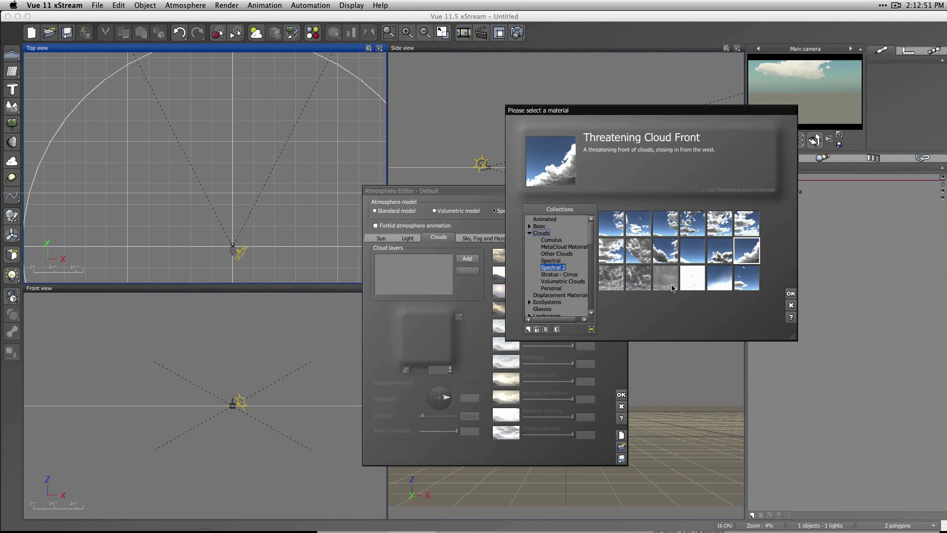
{"action": "left_click", "coordinate": [634, 285]}
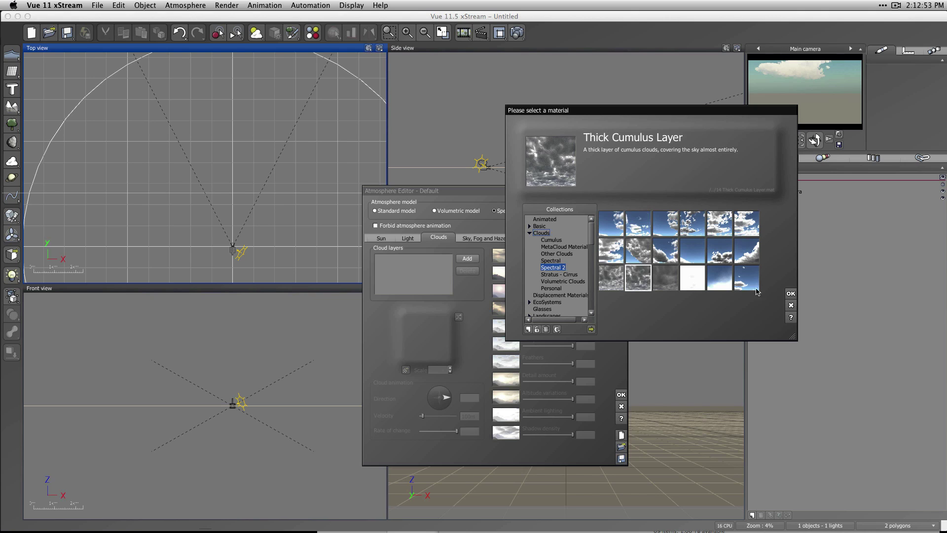
{"action": "left_click", "coordinate": [790, 294]}
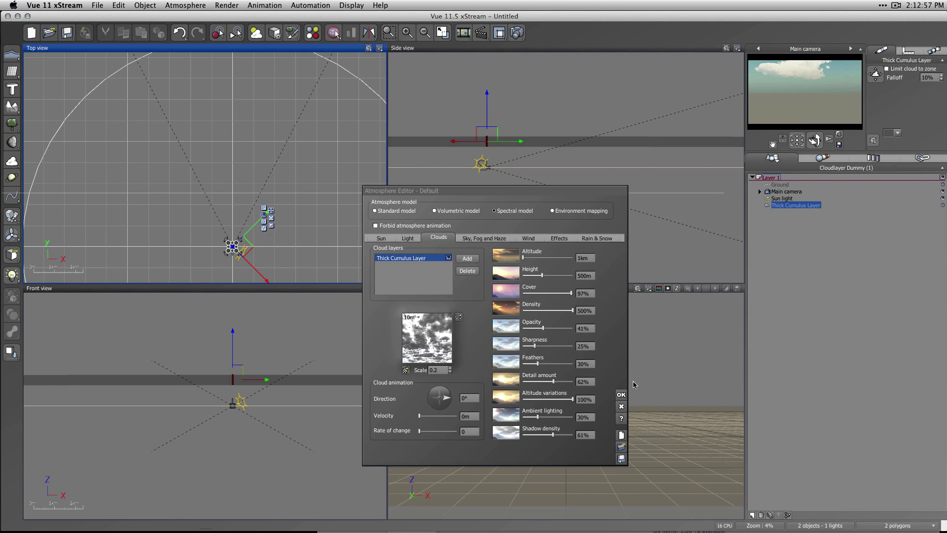
{"action": "left_click", "coordinate": [621, 394]}
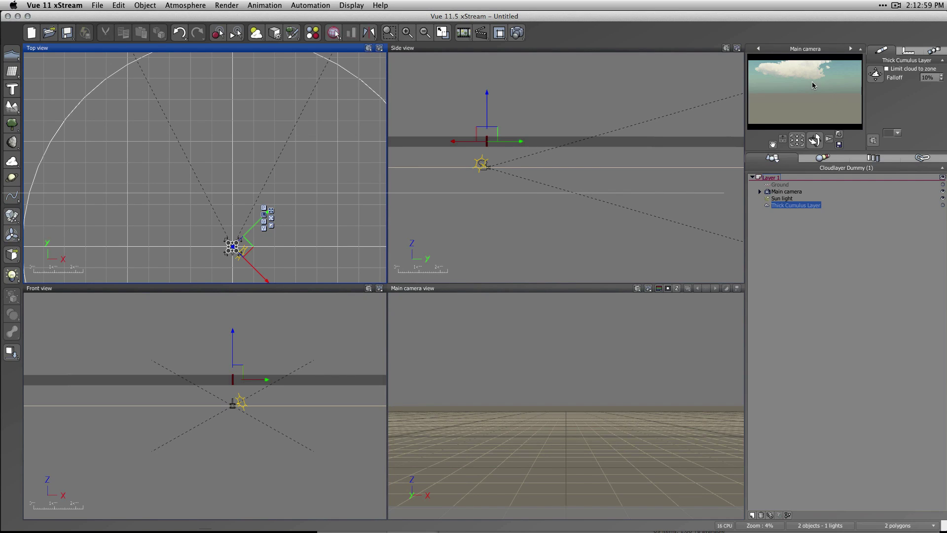
Lower the base of the Thick Cumulus Layer toward the ground and make the layer thicker in the side view.
{"action": "right_click", "coordinate": [812, 107]}
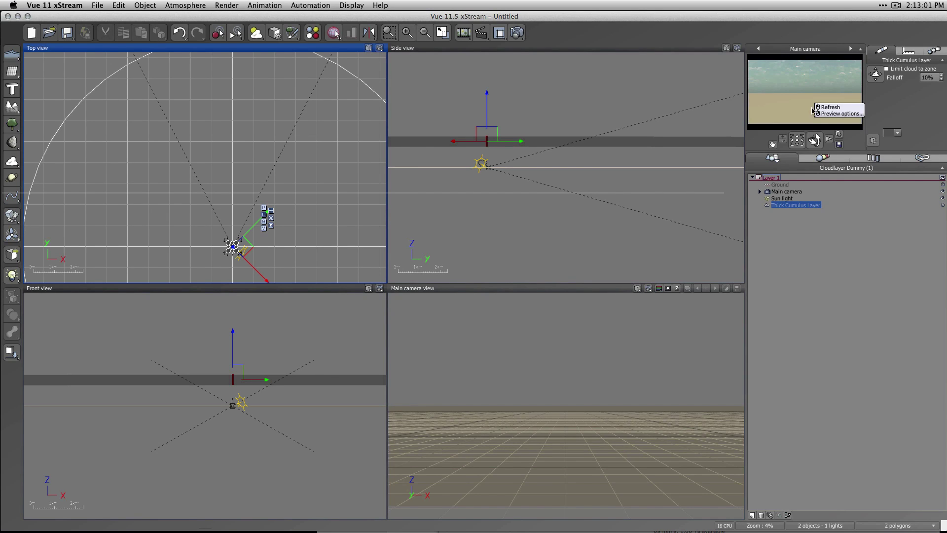
{"action": "left_click", "coordinate": [754, 174]}
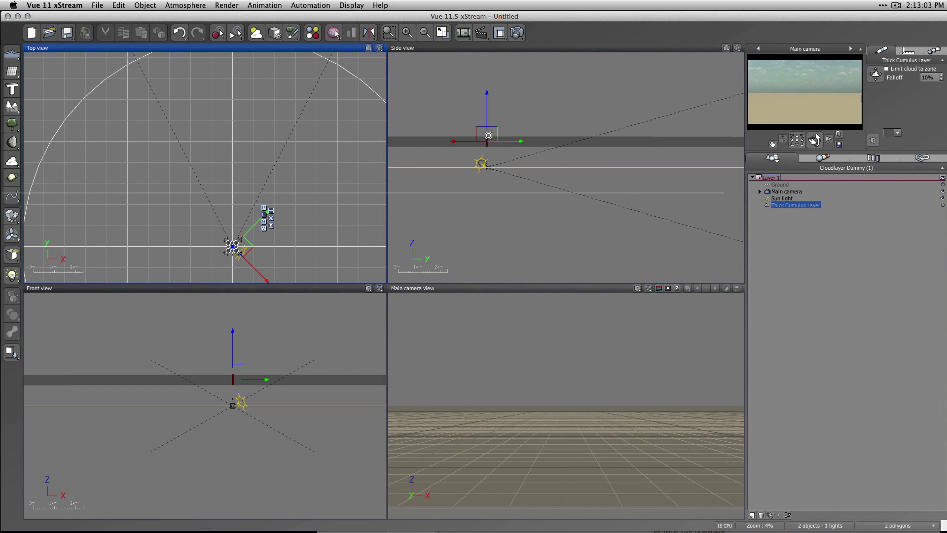
{"action": "left_click_drag", "start_coordinate": [488, 115], "coordinate": [487, 134]}
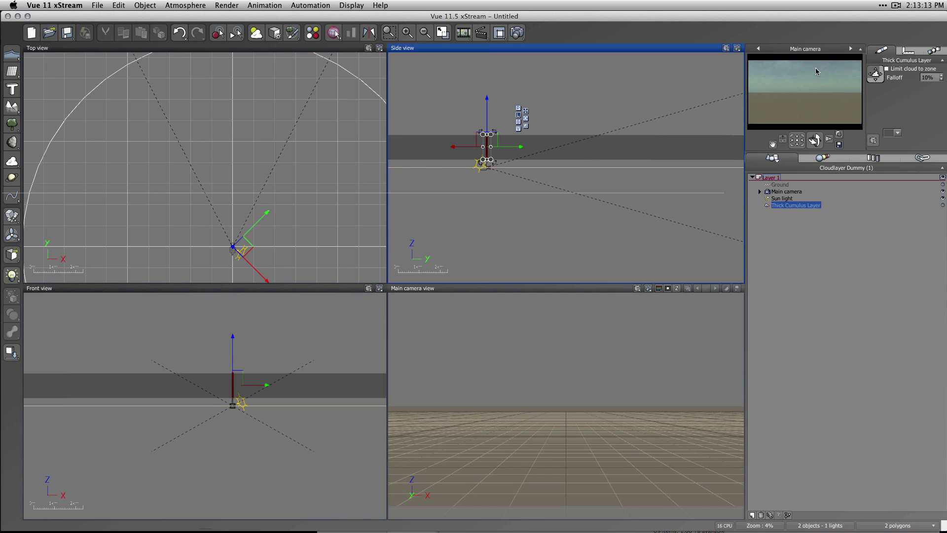
{"action": "left_click", "coordinate": [895, 6]}
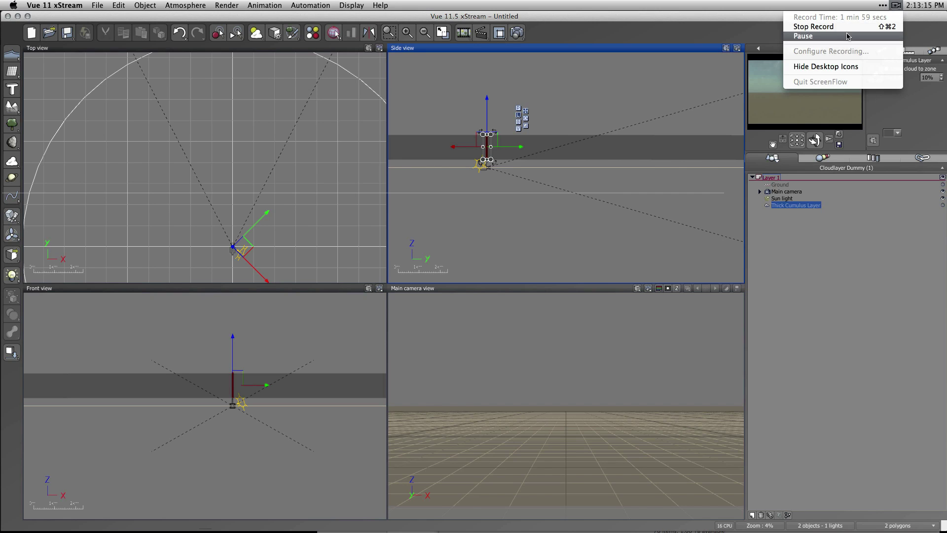
{"action": "left_click", "coordinate": [849, 27]}
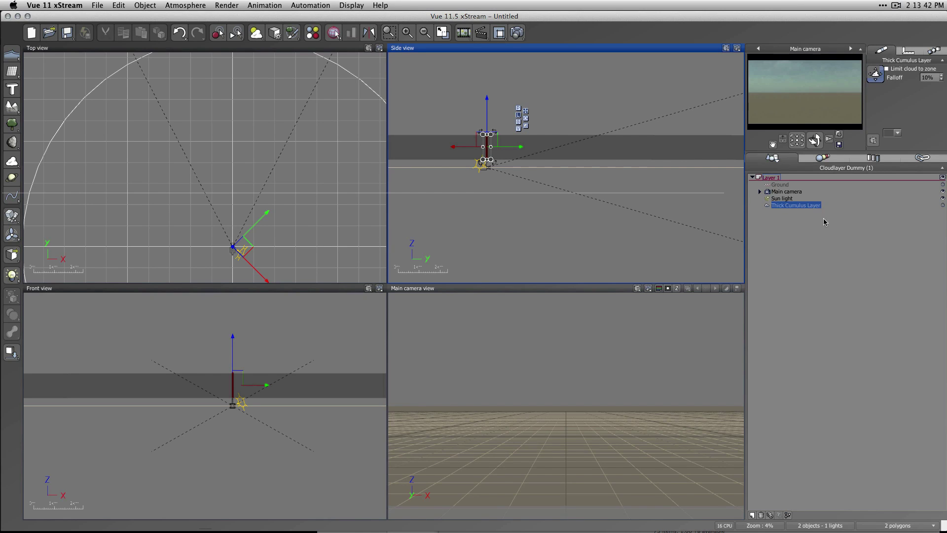
Limit the Thick Cumulus Layer to a zone and move it in the top view into the camera's field of view.
{"action": "left_click", "coordinate": [886, 69]}
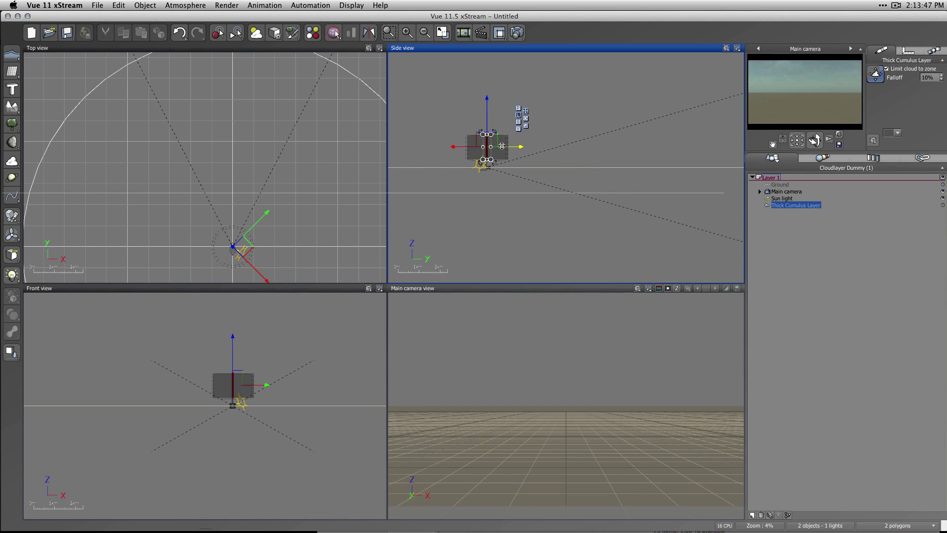
{"action": "left_click_drag", "start_coordinate": [510, 146], "coordinate": [557, 144]}
{"action": "key", "text": "super+z"}
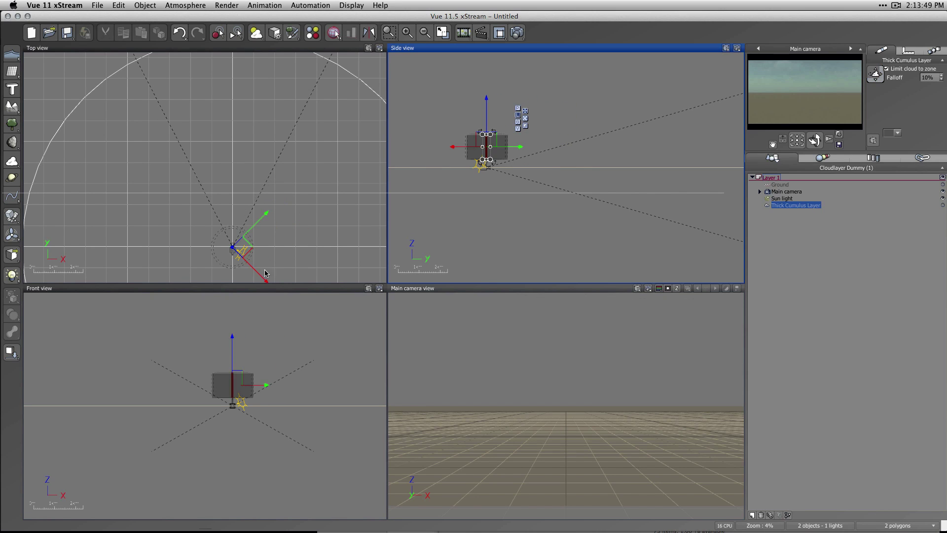
{"action": "left_click_drag", "start_coordinate": [234, 248], "coordinate": [220, 142]}
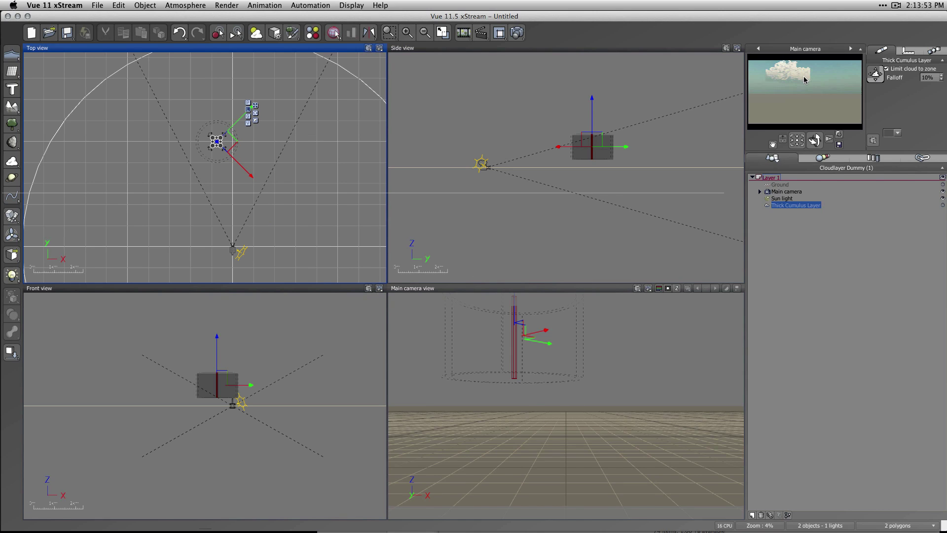
Flatten the Thick Cumulus Layer and scale its dummy up horizontally within the cloud zone.
{"action": "right_click", "coordinate": [804, 101]}
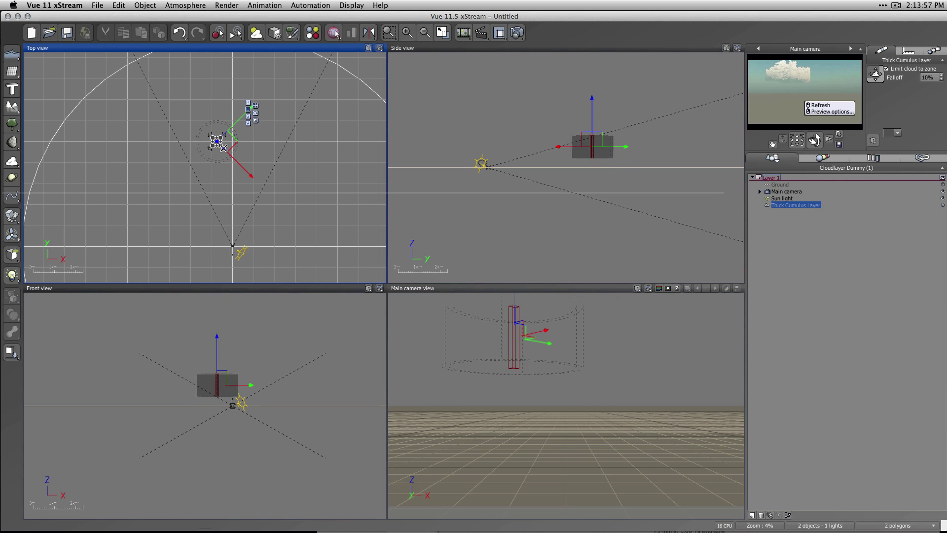
{"action": "left_click", "coordinate": [256, 122]}
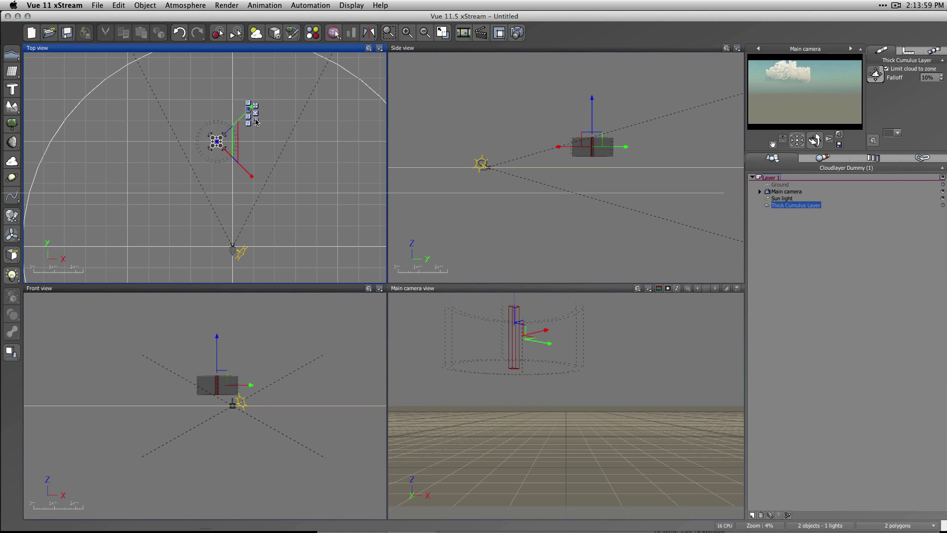
{"action": "left_click", "coordinate": [255, 121]}
{"action": "left_click", "coordinate": [249, 105]}
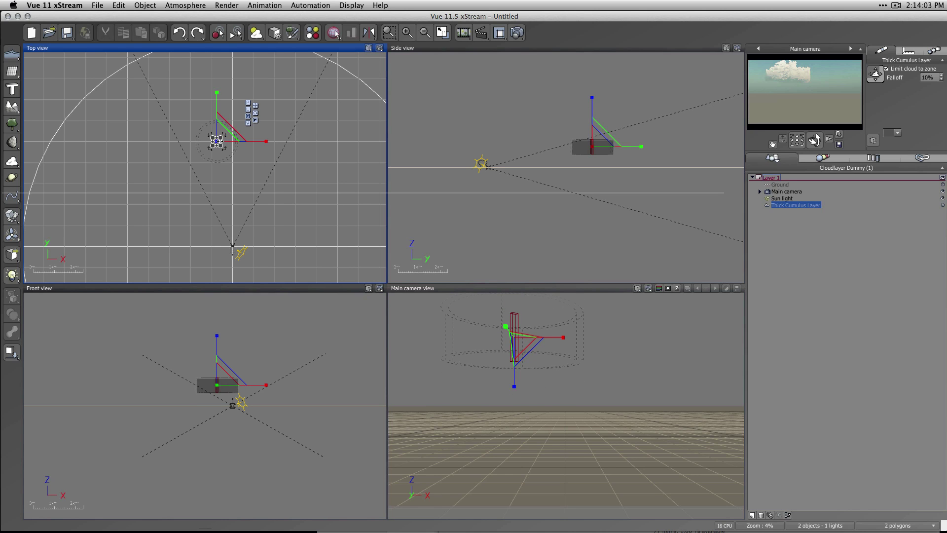
{"action": "left_click_drag", "start_coordinate": [216, 142], "coordinate": [304, 144]}
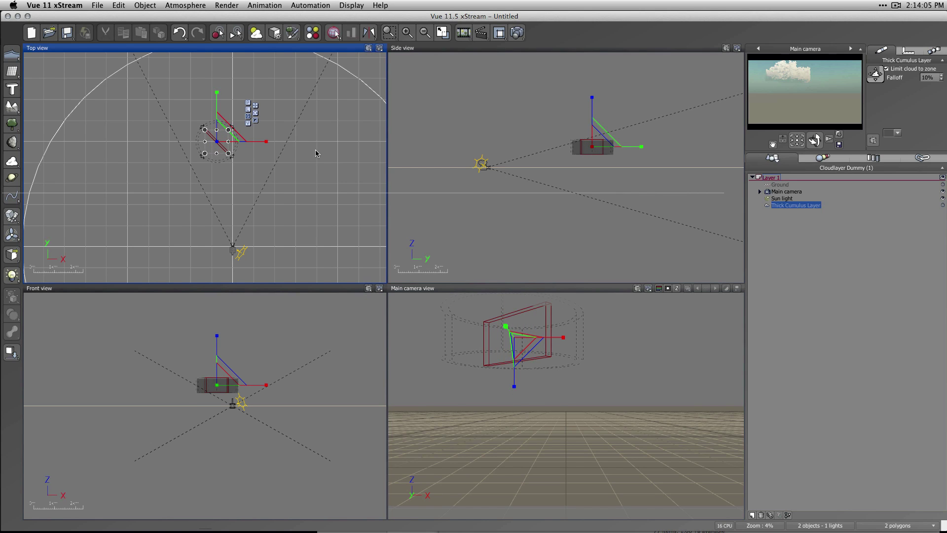
Select the Thick Cumulus Layer's cylindrical zone and enlarge it to nearly twice its diameter in the top view.
{"action": "left_click", "coordinate": [800, 254]}
{"action": "left_click", "coordinate": [796, 205]}
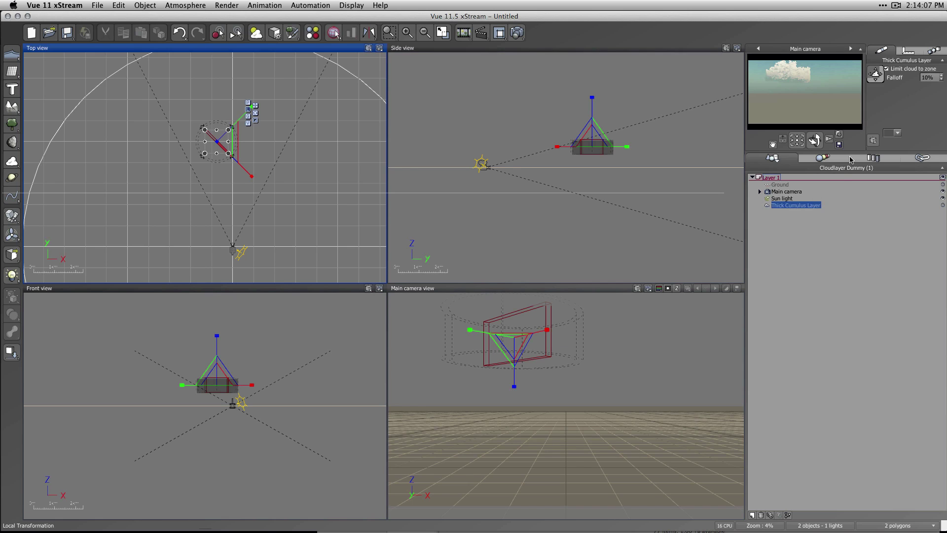
{"action": "left_click", "coordinate": [874, 75]}
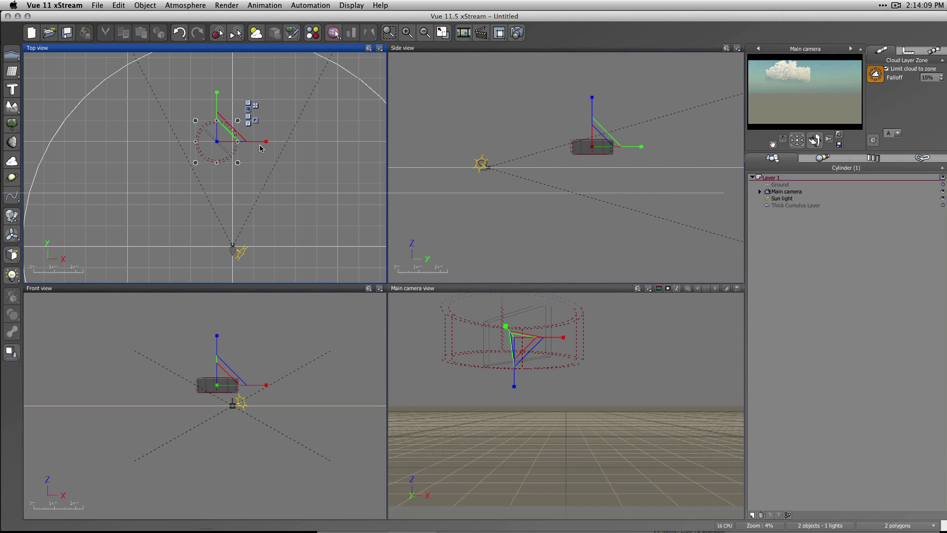
{"action": "left_click_drag", "start_coordinate": [236, 143], "coordinate": [255, 144]}
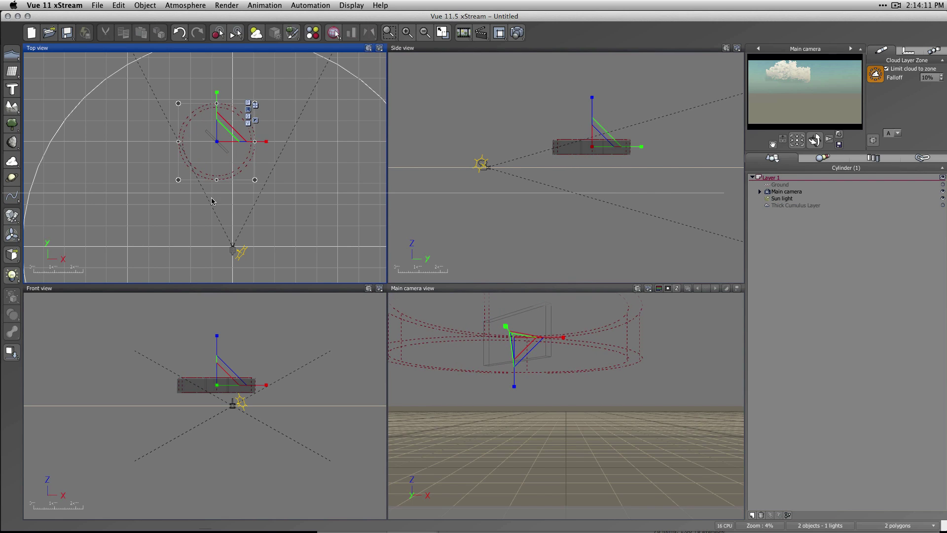
{"action": "left_click_drag", "start_coordinate": [216, 180], "coordinate": [217, 177]}
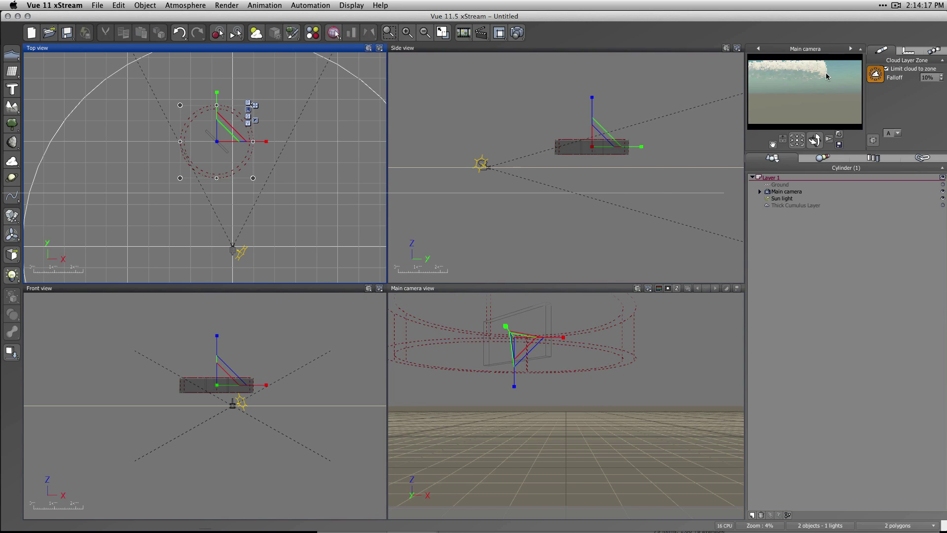
Tilt the main camera up to frame the whole cloud and set the zone's falloff to 50%.
{"action": "left_click", "coordinate": [797, 140]}
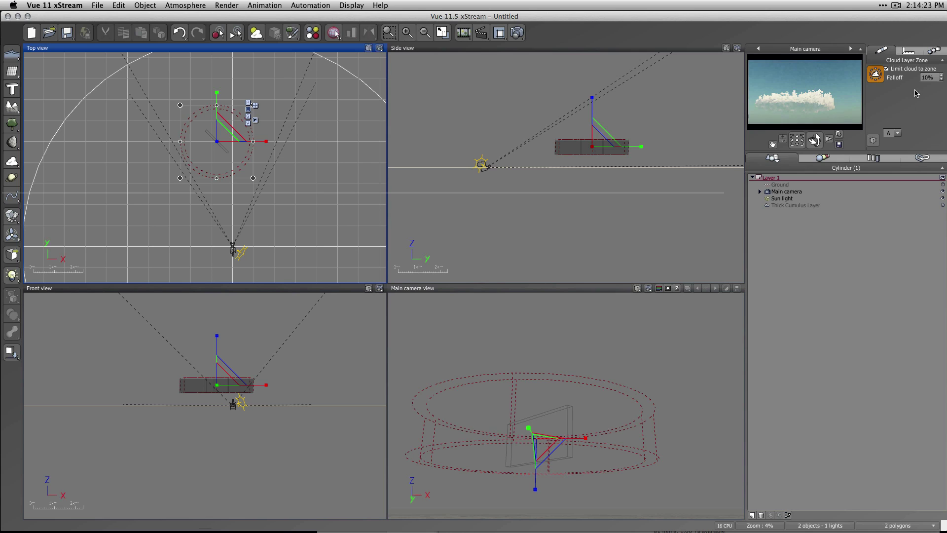
{"action": "left_click", "coordinate": [926, 78]}
{"action": "left_click", "coordinate": [941, 79]}
{"action": "type", "text": "50"}
{"action": "left_click", "coordinate": [797, 274]}
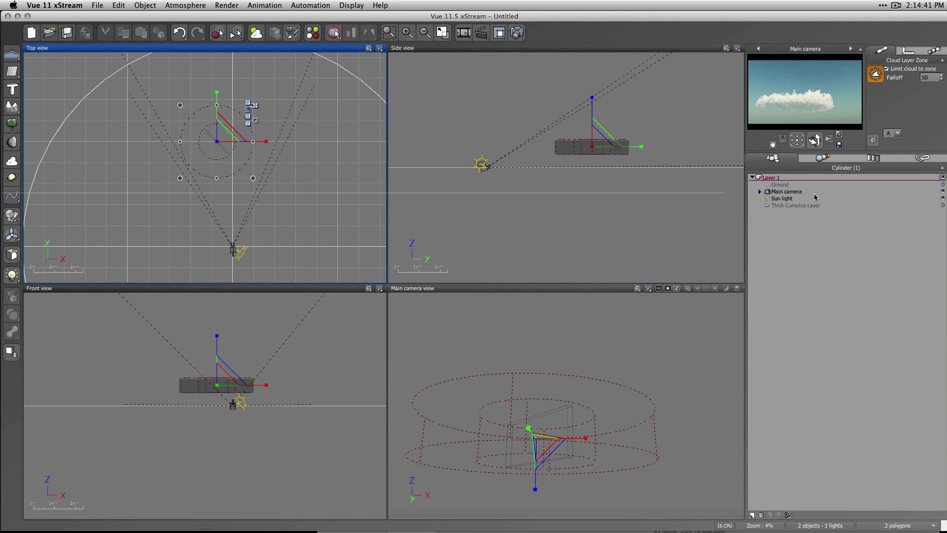
Set the Thick Cumulus Layer's cover to 78%, density to 100% and altitude variations to 69% in the Atmosphere Editor.
{"action": "left_click", "coordinate": [802, 205]}
{"action": "key", "text": "F4"}
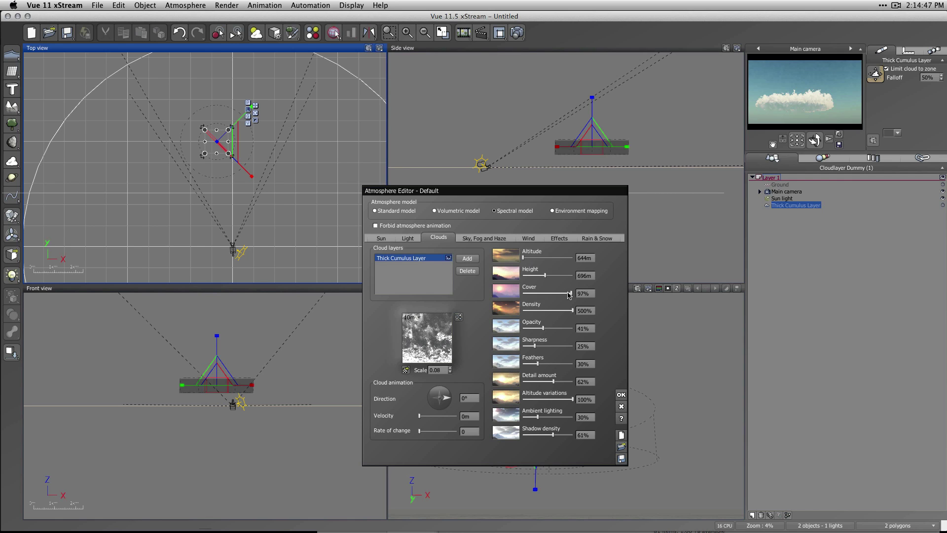
{"action": "left_click_drag", "start_coordinate": [570, 295], "coordinate": [561, 295]}
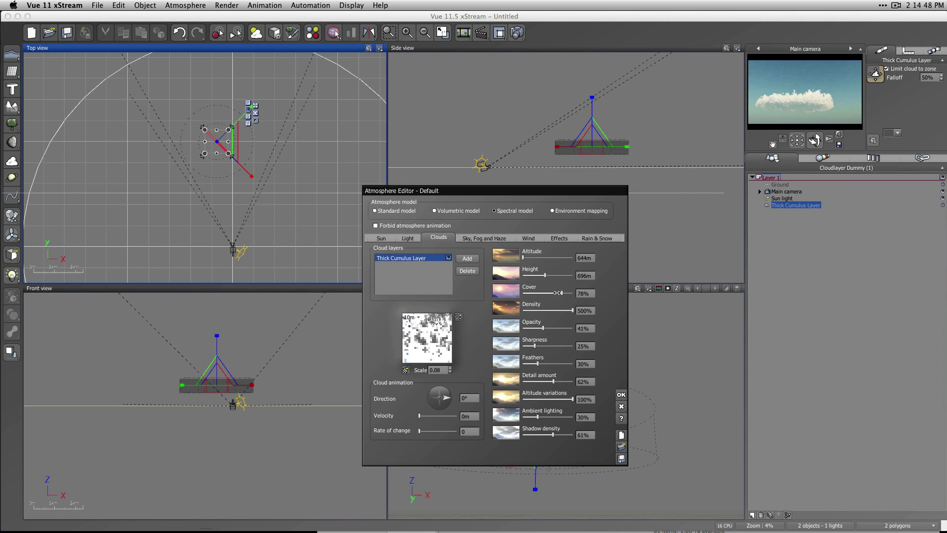
{"action": "left_click", "coordinate": [804, 92]}
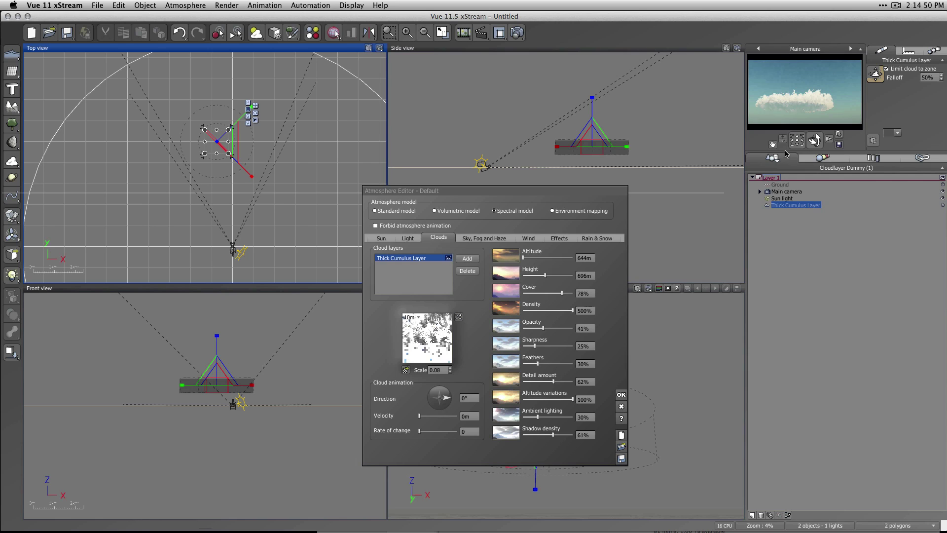
{"action": "left_click", "coordinate": [815, 107]}
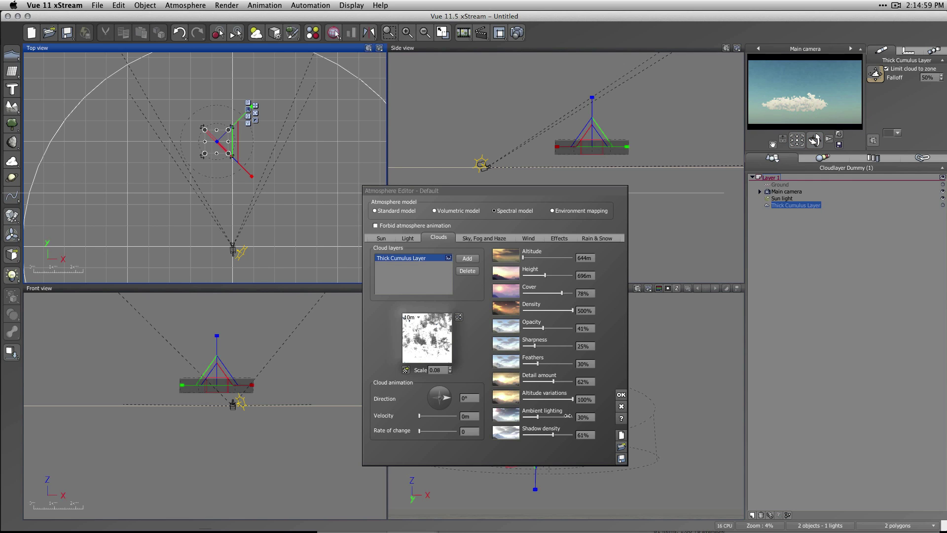
{"action": "left_click_drag", "start_coordinate": [571, 398], "coordinate": [554, 404]}
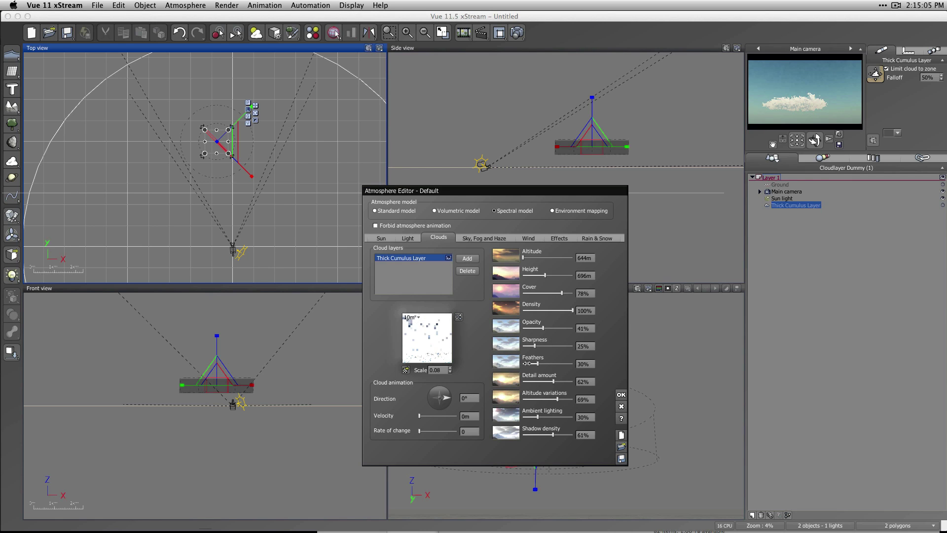
Set the Thick Cumulus Layer's density to 500% and cover to 46% in the Atmosphere Editor.
{"action": "left_click", "coordinate": [583, 311]}
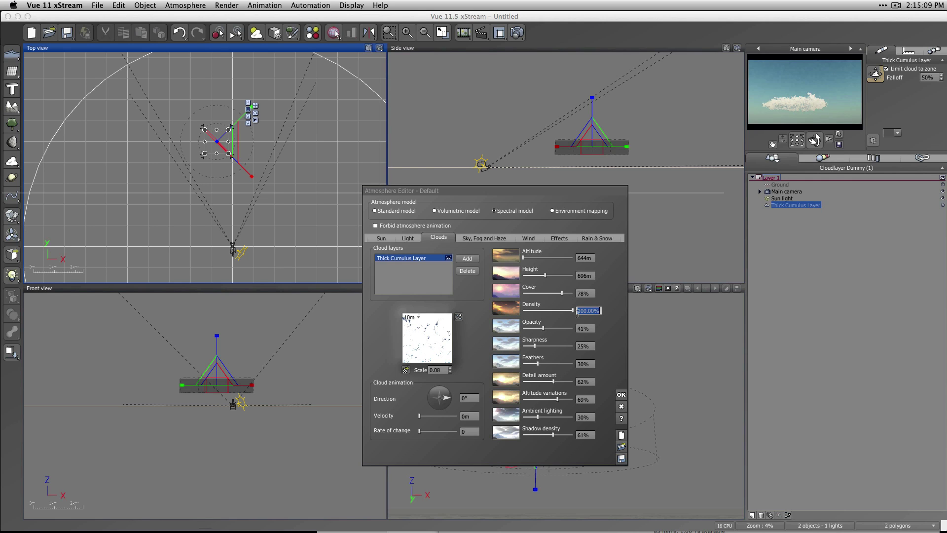
{"action": "type", "text": "500"}
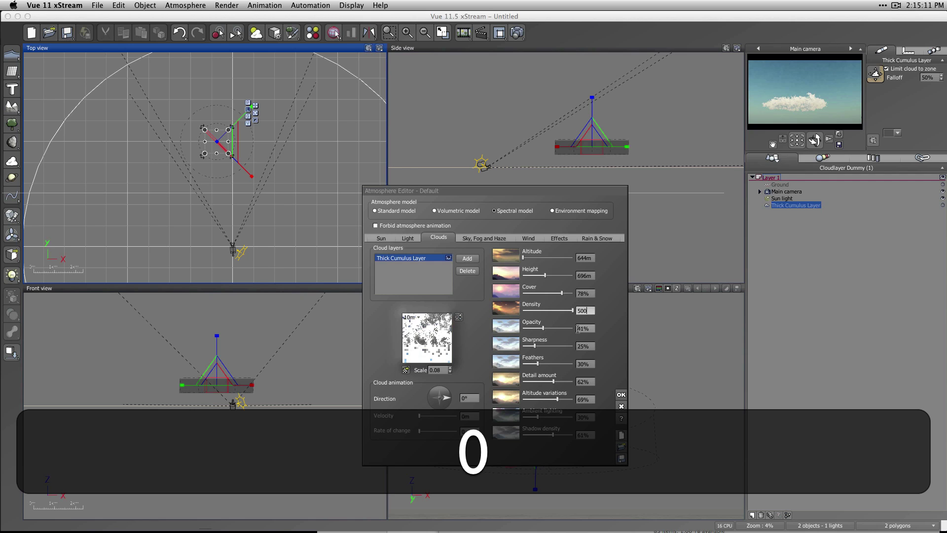
{"action": "key", "text": "Return"}
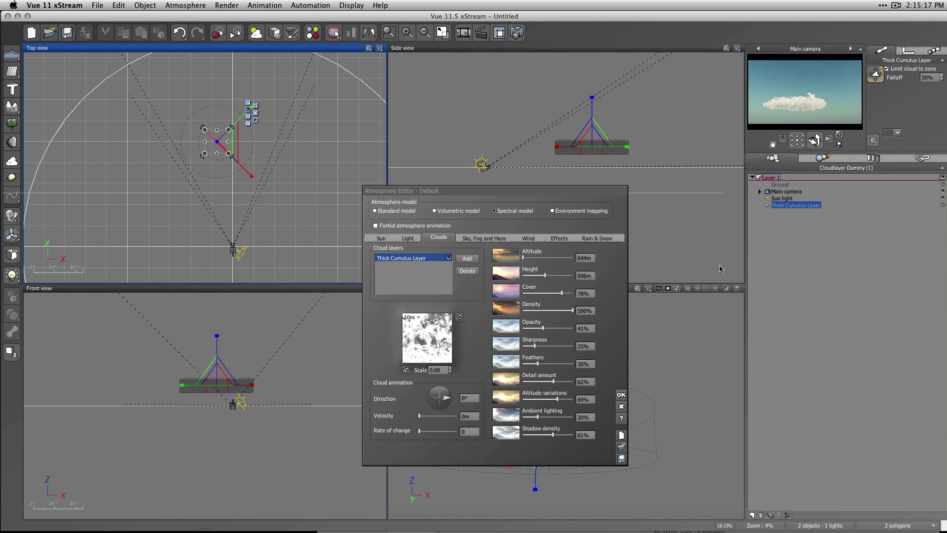
{"action": "right_click", "coordinate": [820, 105]}
{"action": "left_click_drag", "start_coordinate": [566, 293], "coordinate": [549, 293]}
{"action": "left_click", "coordinate": [801, 112]}
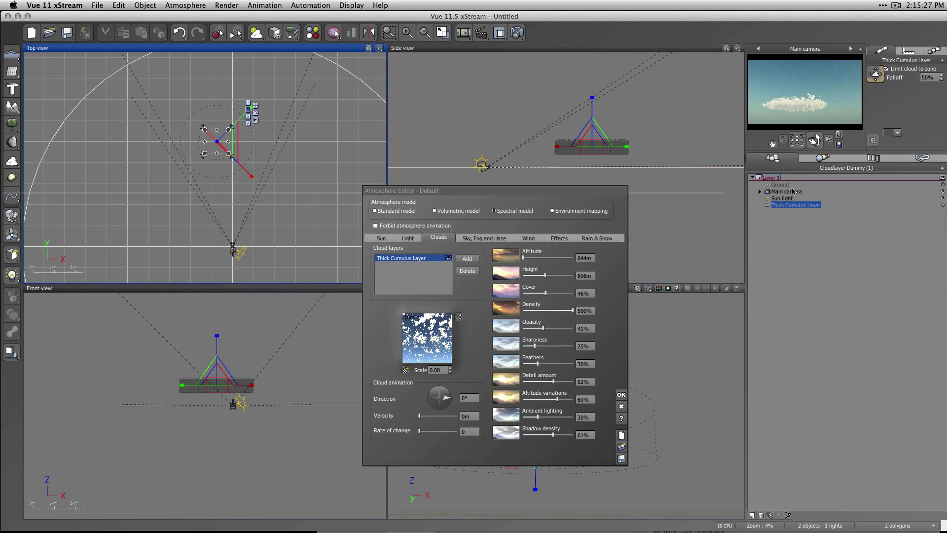
{"action": "left_click", "coordinate": [621, 395]}
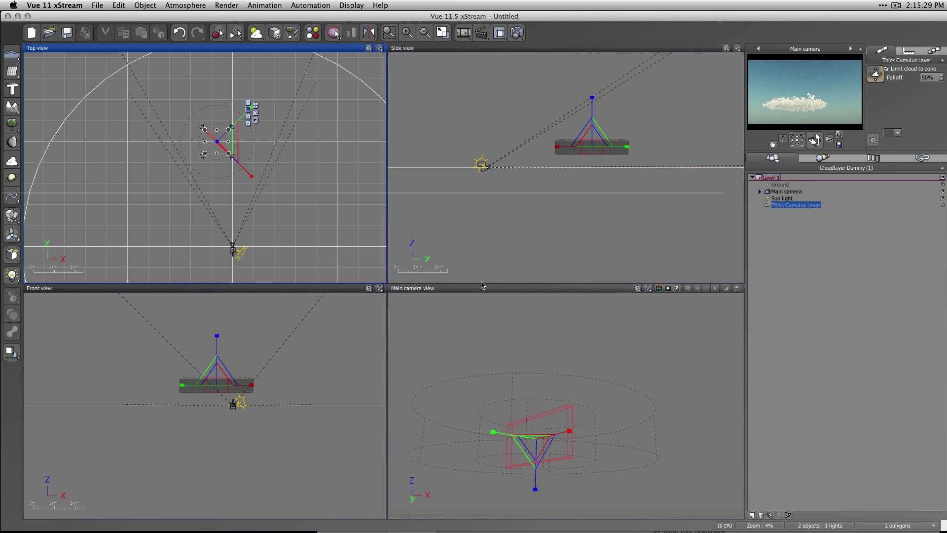
Reselect the Thick Cumulus Layer, switch to the move manipulator and shift it slightly away from the camera in the top view.
{"action": "left_click", "coordinate": [227, 144]}
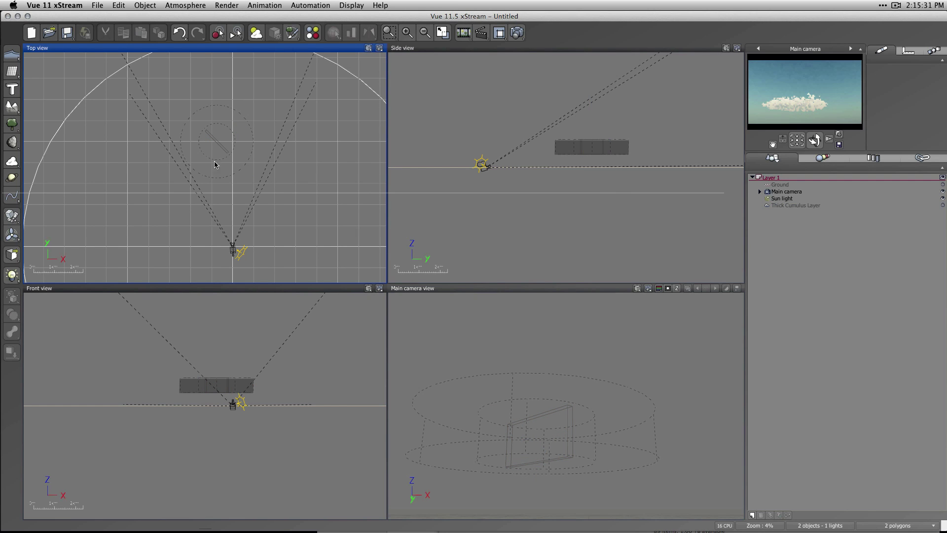
{"action": "left_click", "coordinate": [791, 205]}
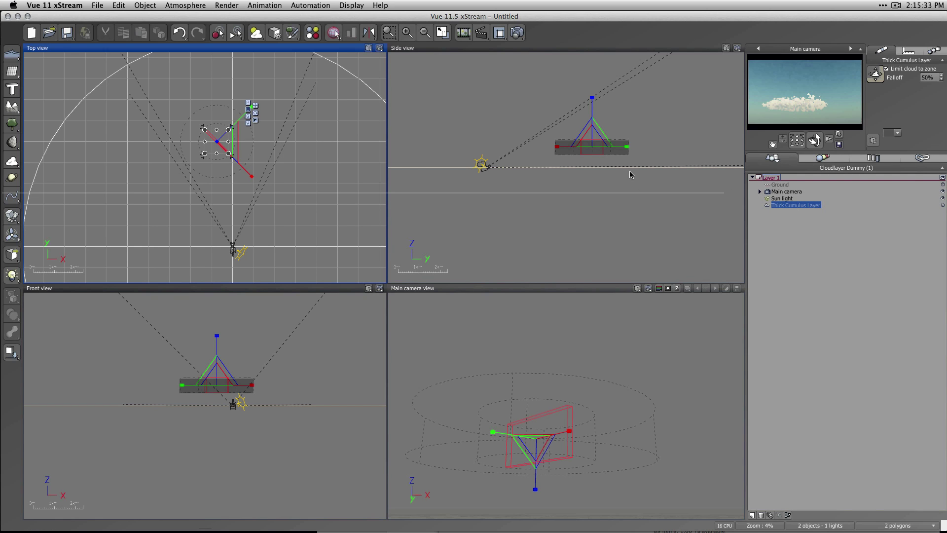
{"action": "left_click", "coordinate": [256, 106]}
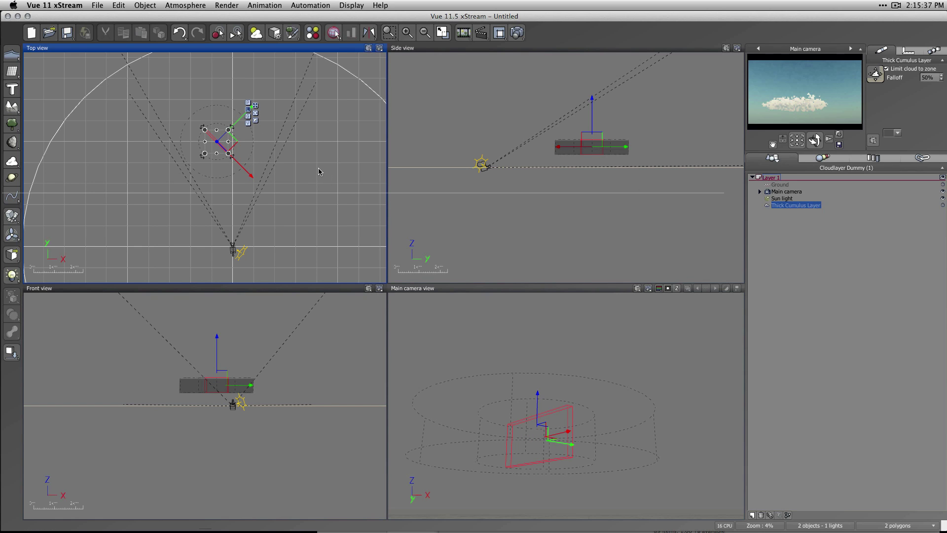
{"action": "mouse_move", "coordinate": [252, 176]}
{"action": "left_mouse_down"}
{"action": "mouse_move", "coordinate": [212, 129]}
{"action": "mouse_move", "coordinate": [247, 171]}
{"action": "mouse_move", "coordinate": [237, 167]}
{"action": "left_mouse_up"}
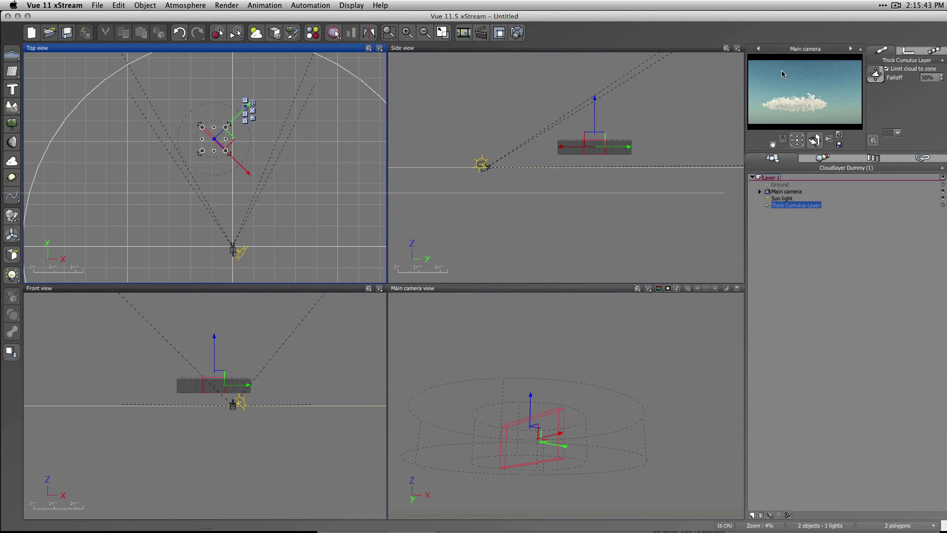
Select the cloud layer zone and slide it along the X axis to both sides of the cloud, ending on the negative X side.
{"action": "left_click", "coordinate": [881, 76]}
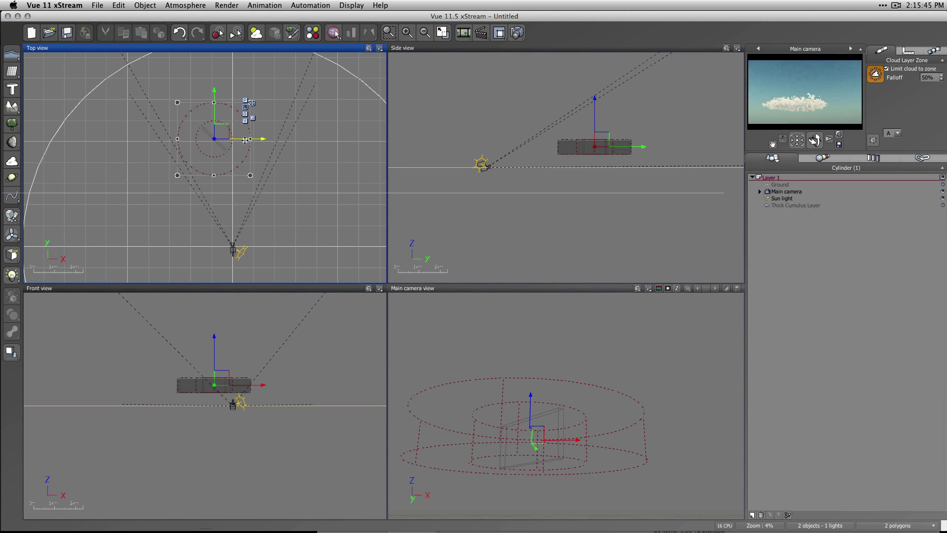
{"action": "left_click_drag", "start_coordinate": [247, 139], "coordinate": [286, 142]}
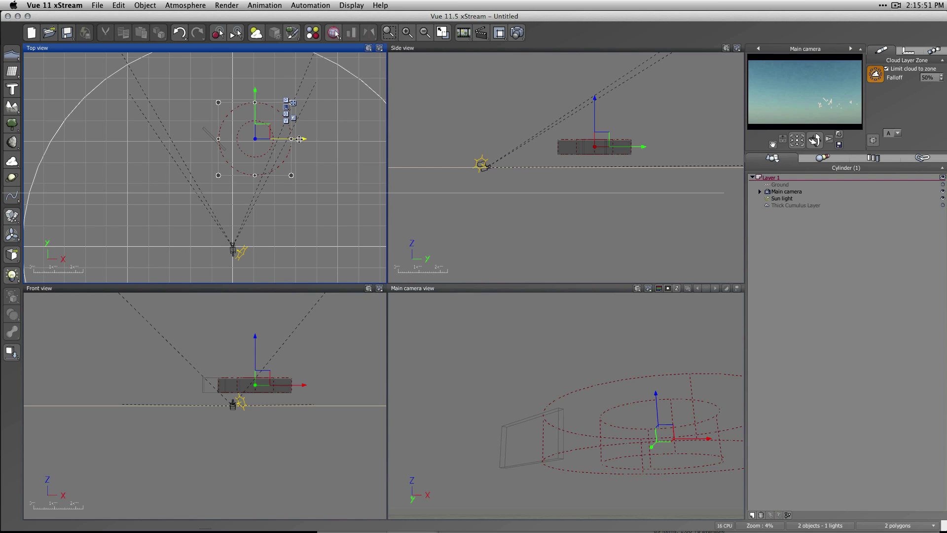
{"action": "left_click_drag", "start_coordinate": [300, 140], "coordinate": [284, 143]}
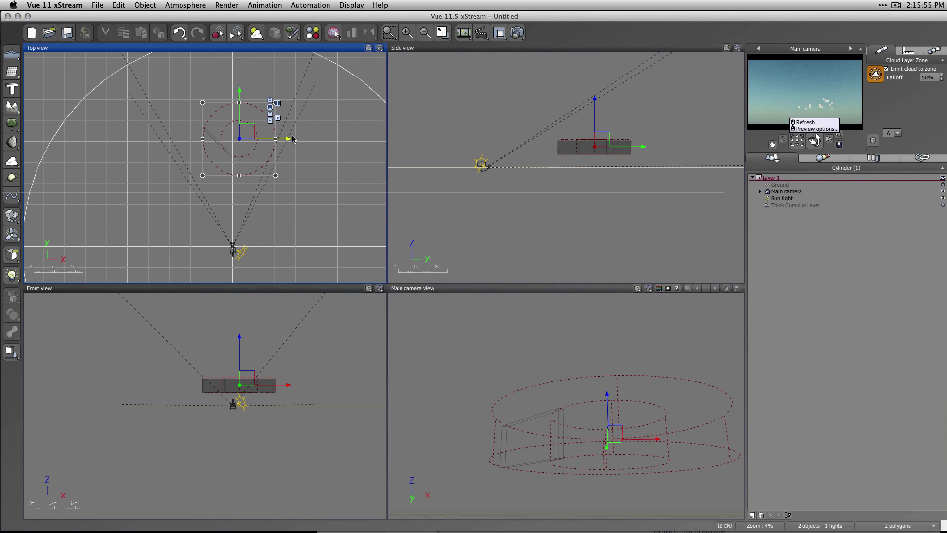
{"action": "left_click_drag", "start_coordinate": [284, 138], "coordinate": [262, 139]}
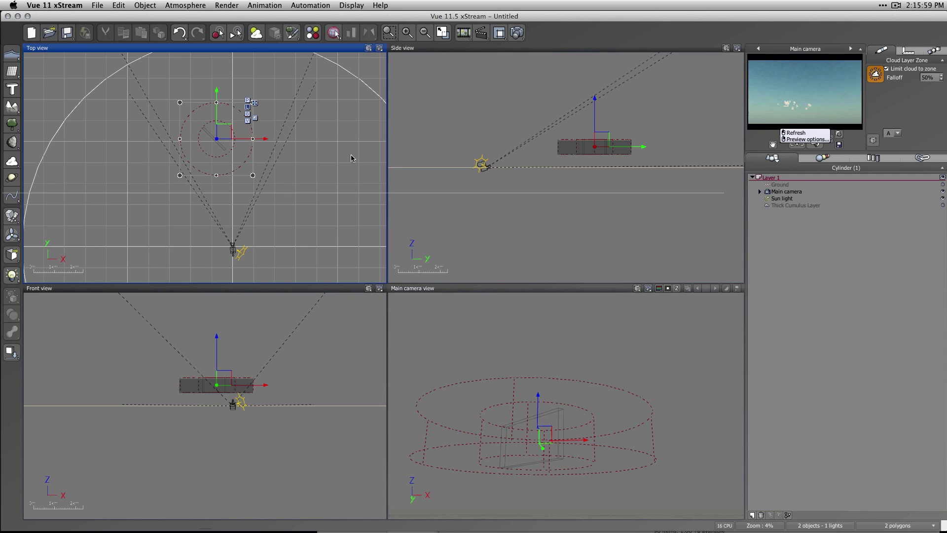
{"action": "left_click_drag", "start_coordinate": [264, 139], "coordinate": [239, 140]}
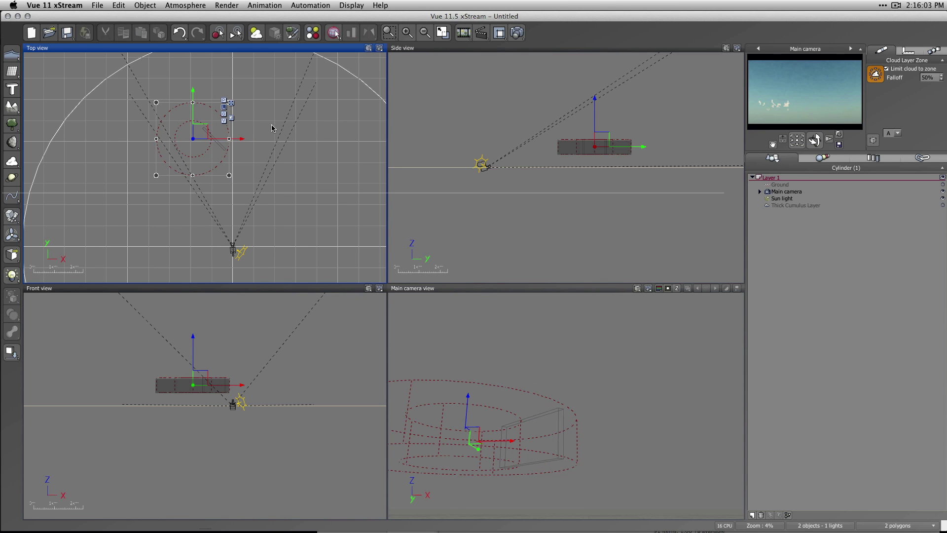
{"action": "left_click_drag", "start_coordinate": [241, 140], "coordinate": [228, 140]}
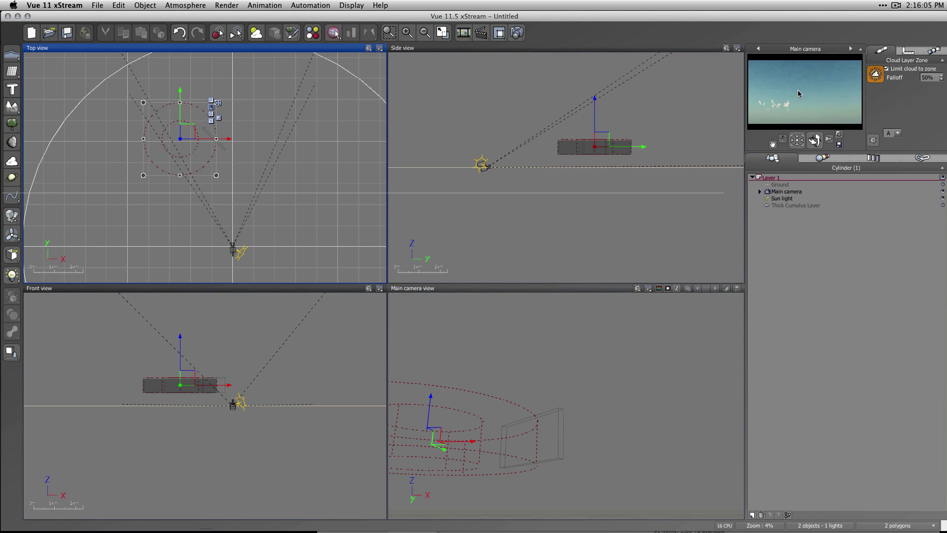
Raise the Thick Cumulus Layer's cover to 78% in the Atmosphere Editor.
{"action": "double_click", "coordinate": [793, 204]}
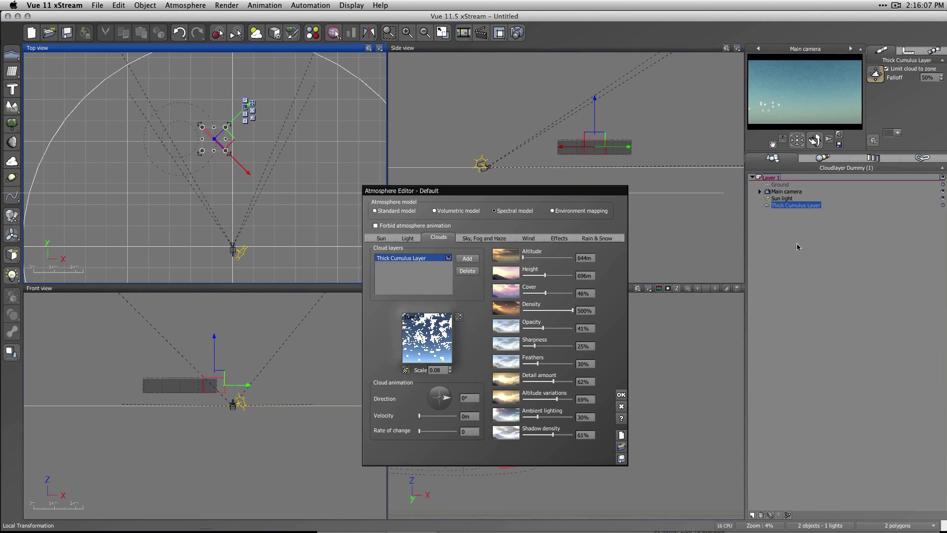
{"action": "left_click_drag", "start_coordinate": [545, 293], "coordinate": [562, 293]}
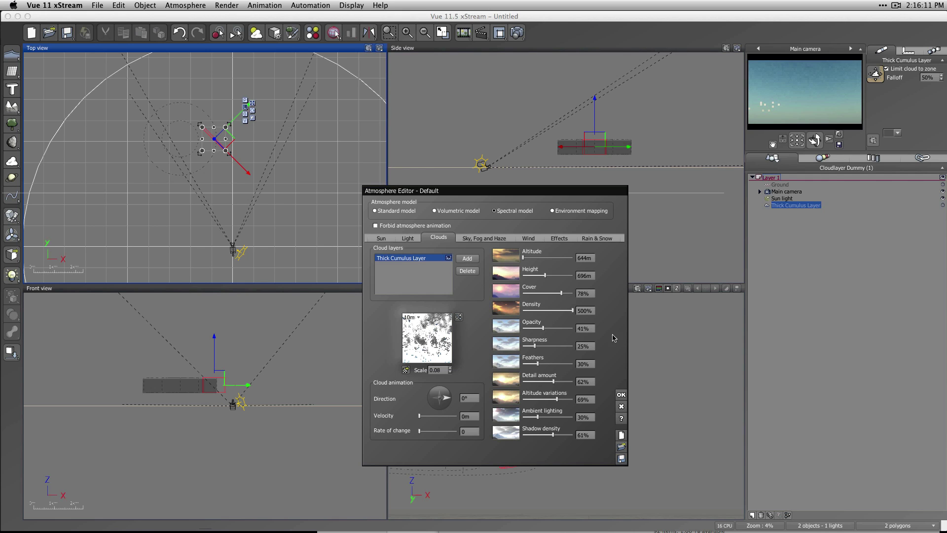
{"action": "left_click", "coordinate": [621, 394]}
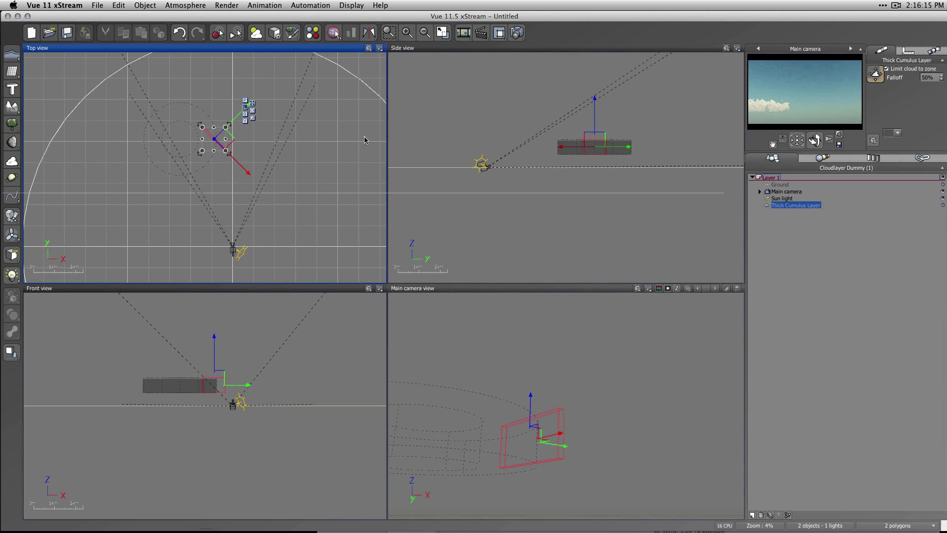
Move the Thick Cumulus Layer together with its zone closer to the camera and toward positive X in the top view.
{"action": "left_click", "coordinate": [819, 236]}
{"action": "left_click", "coordinate": [796, 205]}
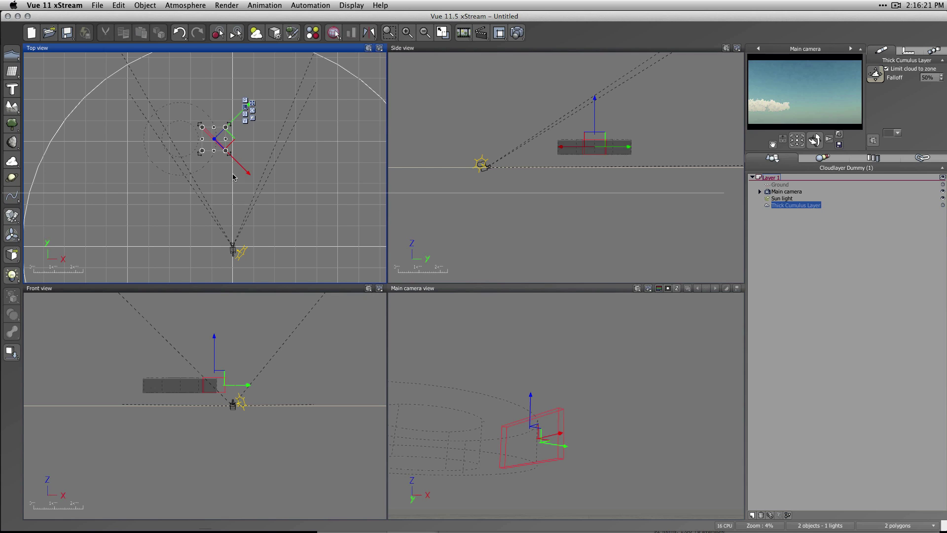
{"action": "left_click_drag", "start_coordinate": [243, 175], "coordinate": [278, 194]}
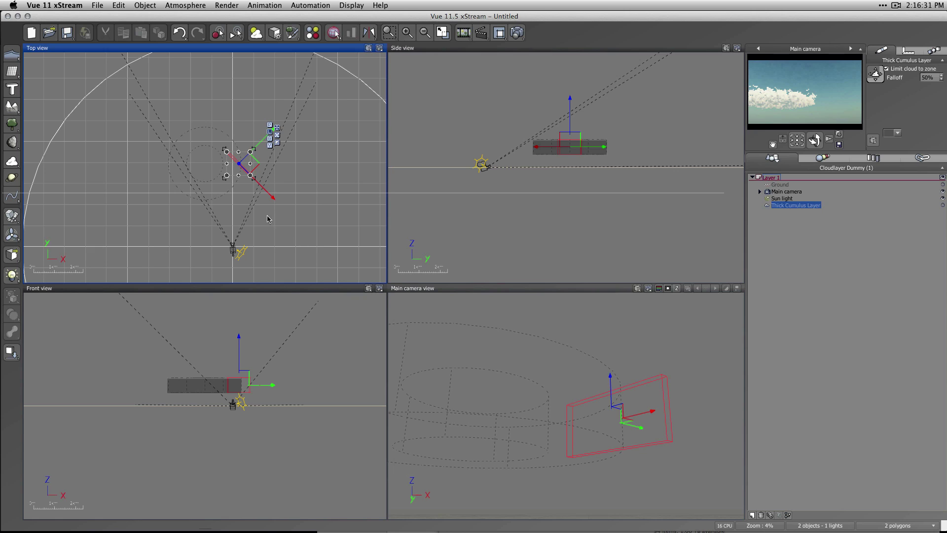
{"action": "left_click_drag", "start_coordinate": [271, 196], "coordinate": [264, 188]}
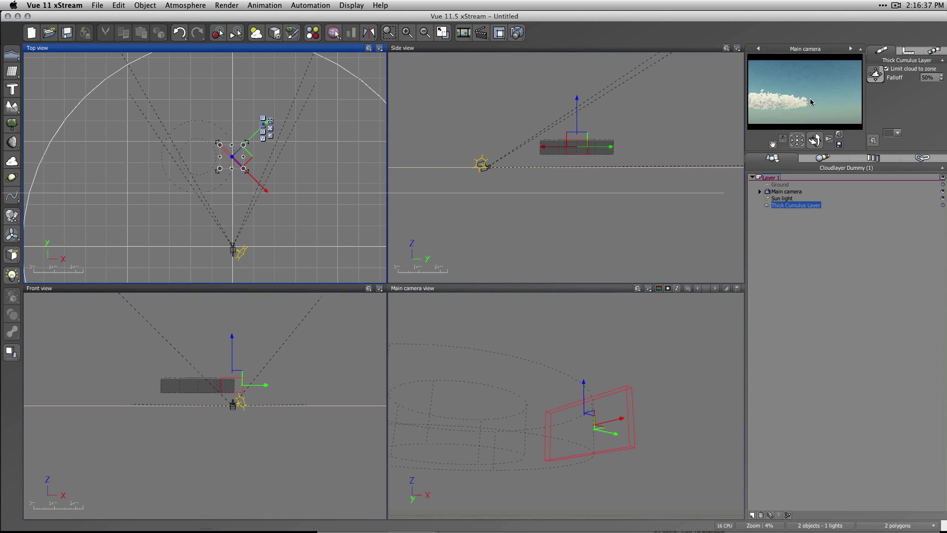
Select the cloud layer zone and move it along positive X to the other side of the cloud dummy.
{"action": "left_click", "coordinate": [876, 74]}
{"action": "left_click_drag", "start_coordinate": [222, 157], "coordinate": [251, 159]}
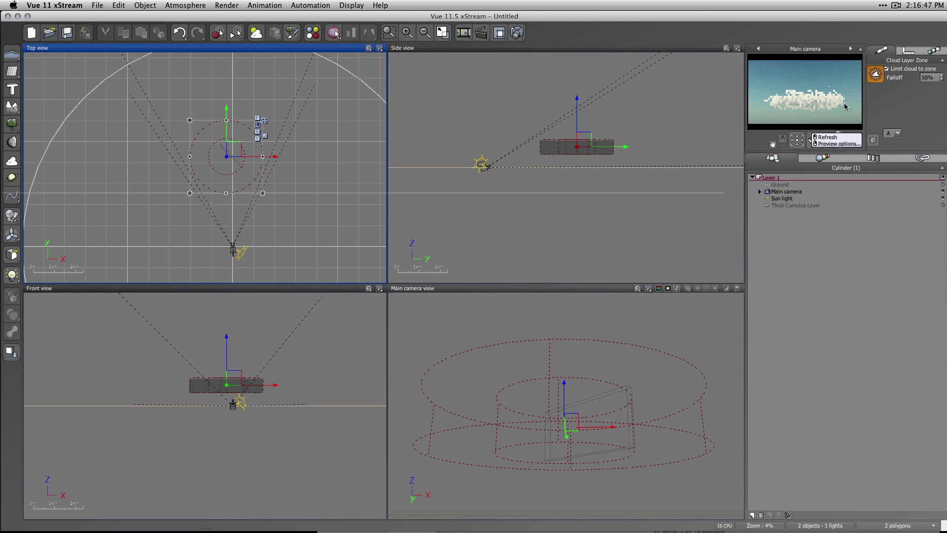
{"action": "left_click_drag", "start_coordinate": [270, 156], "coordinate": [286, 156]}
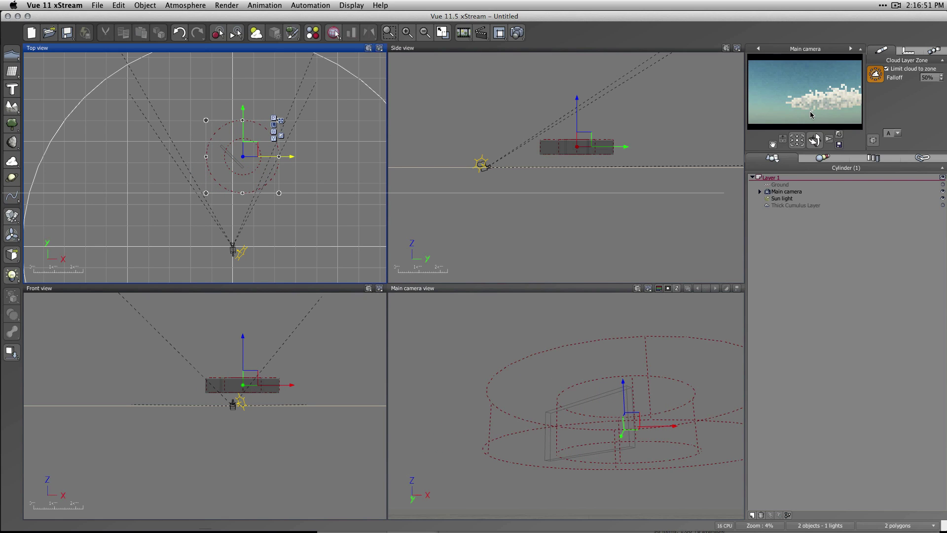
Set the Thick Cumulus Layer's height to 772.09, cover to 73%, cloud velocity to 92.1m and rate of change to 0.24.
{"action": "left_click", "coordinate": [798, 206]}
{"action": "double_click", "coordinate": [800, 207]}
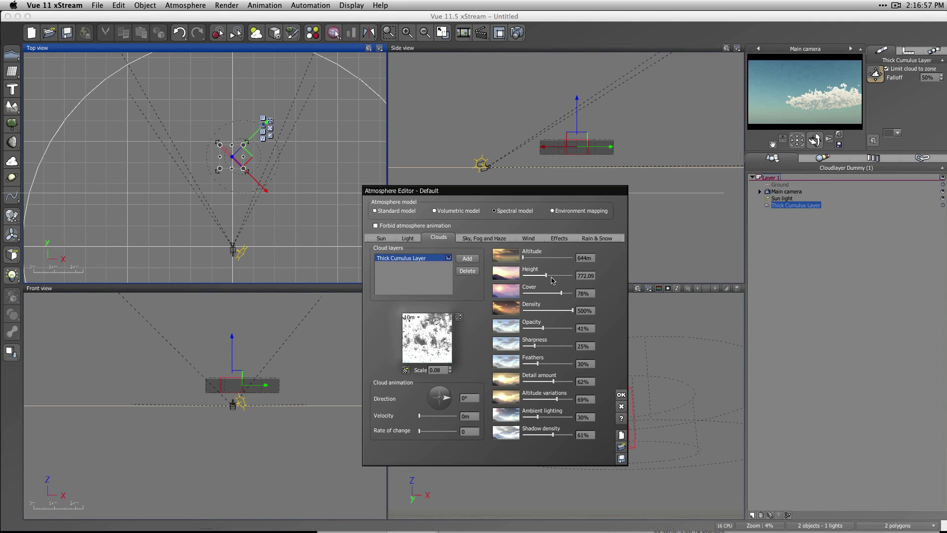
{"action": "left_click_drag", "start_coordinate": [553, 277], "coordinate": [559, 293]}
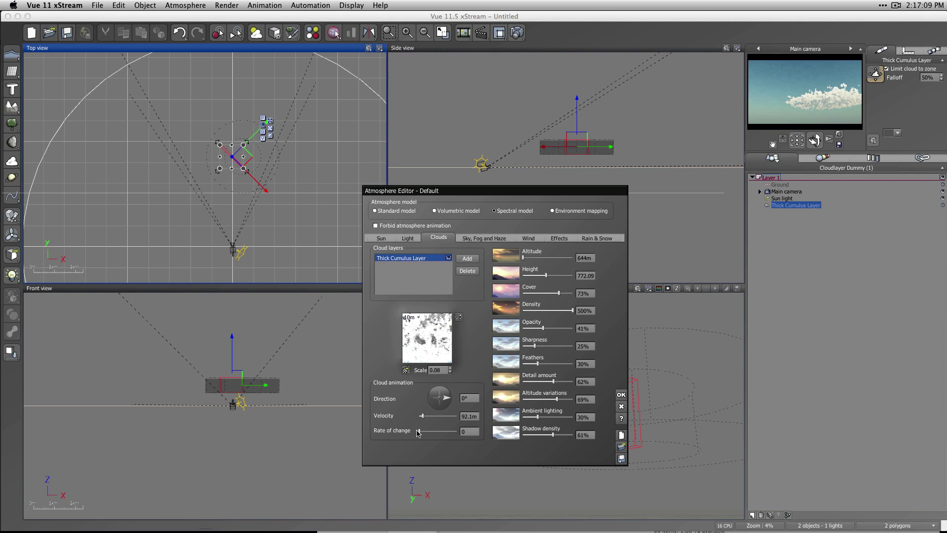
{"action": "left_click_drag", "start_coordinate": [417, 432], "coordinate": [421, 432]}
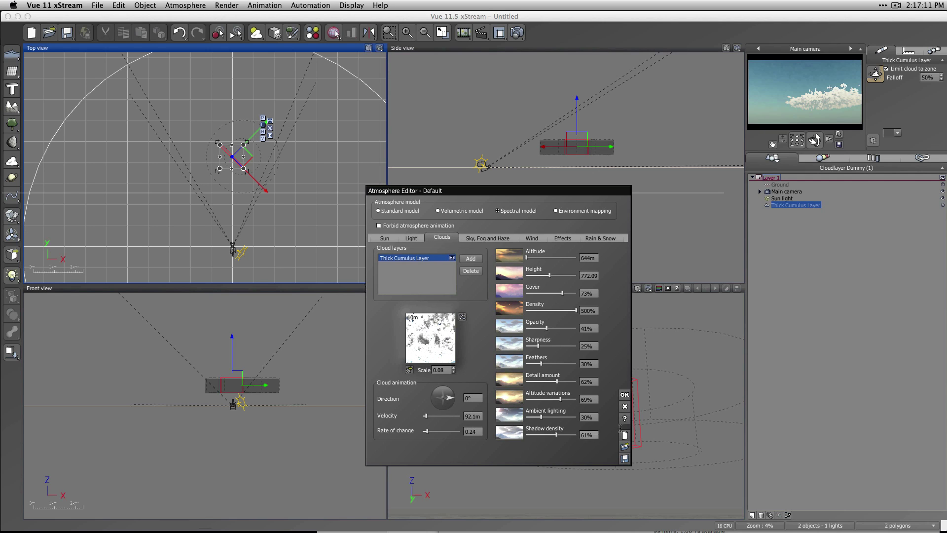
{"action": "left_click", "coordinate": [624, 394]}
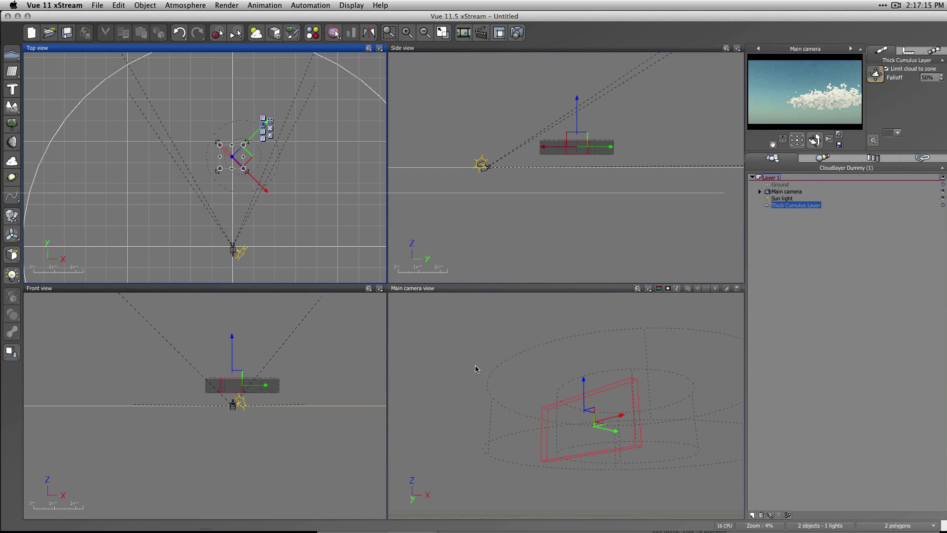
Open the animation timeline and preview the cloud at 00:00:00-03 and 00:00:03-03.
{"action": "left_click", "coordinate": [481, 33]}
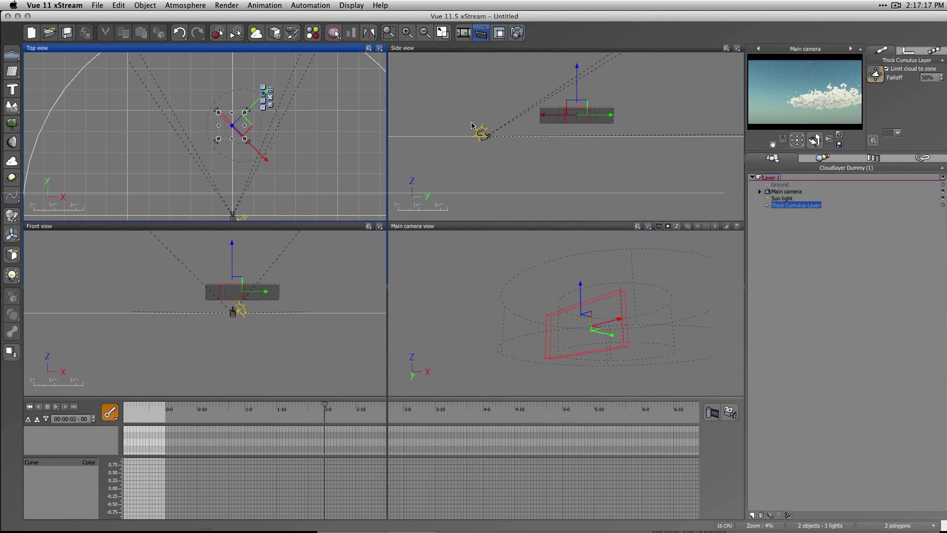
{"action": "left_click_drag", "start_coordinate": [166, 405], "coordinate": [175, 405]}
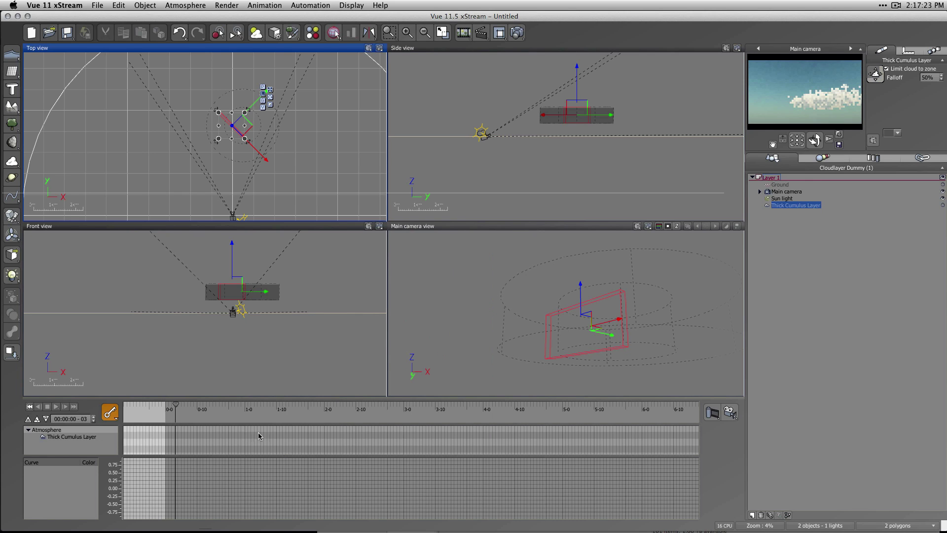
{"action": "left_click_drag", "start_coordinate": [175, 403], "coordinate": [413, 405]}
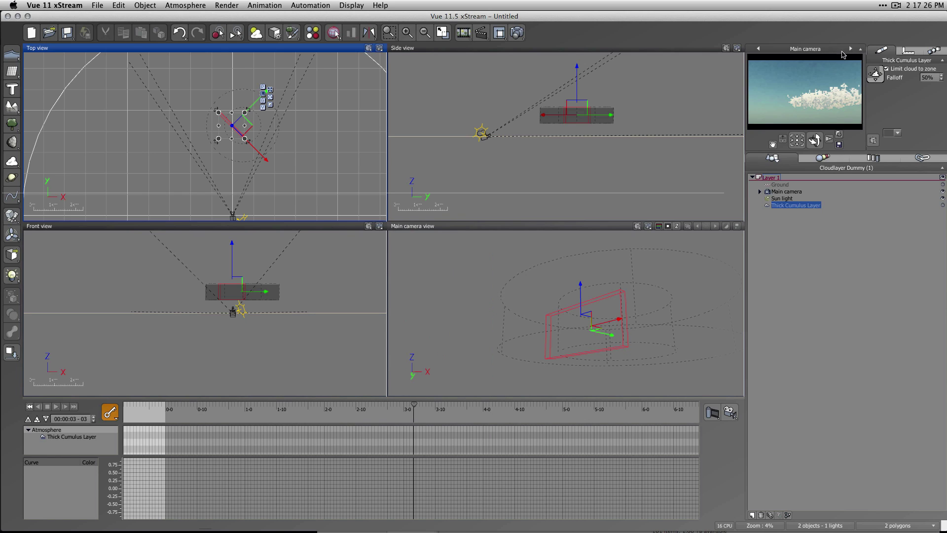
{"action": "right_click", "coordinate": [814, 102]}
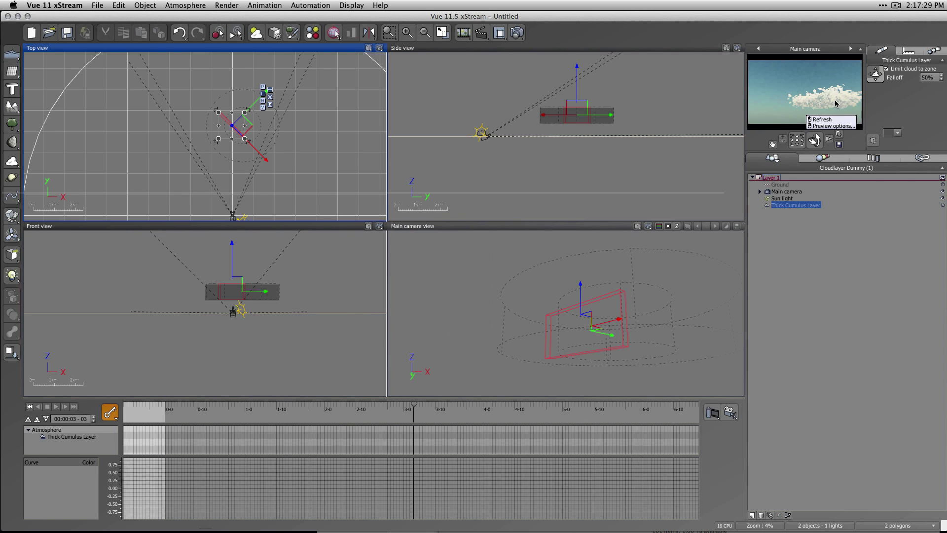
{"action": "left_click", "coordinate": [835, 103]}
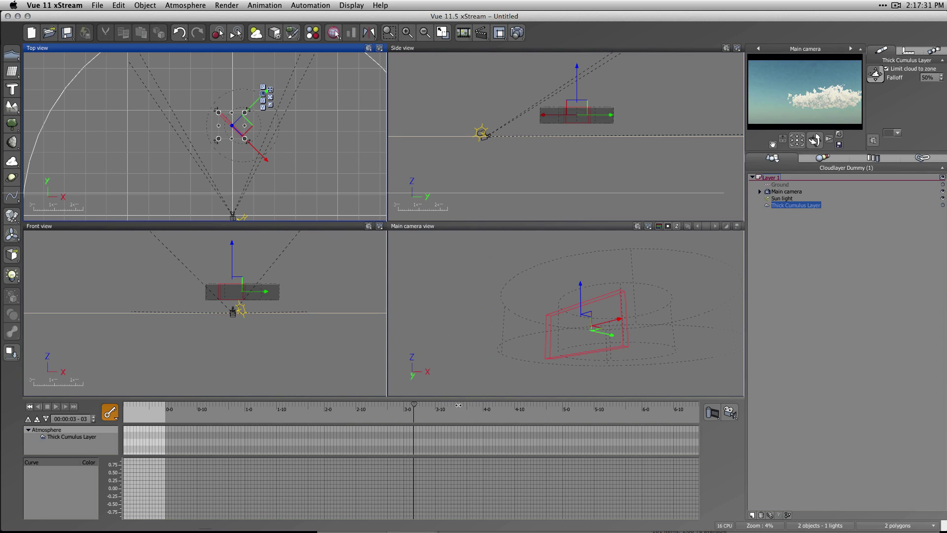
Go to 00:00:04-09 on the timeline and move the Thick Cumulus Layer slightly away from the camera to animate its position.
{"action": "left_click_drag", "start_coordinate": [459, 405], "coordinate": [511, 404]}
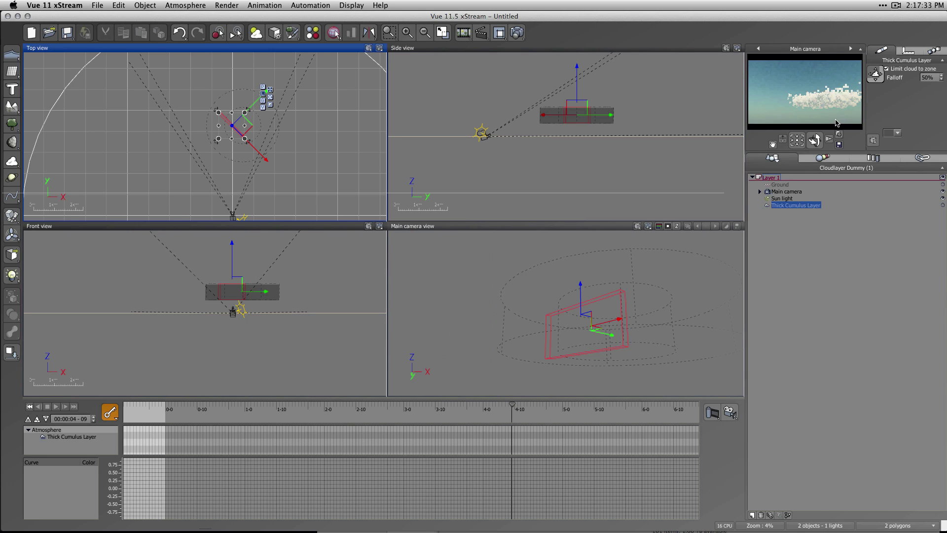
{"action": "right_click", "coordinate": [838, 127]}
{"action": "left_click", "coordinate": [851, 134]}
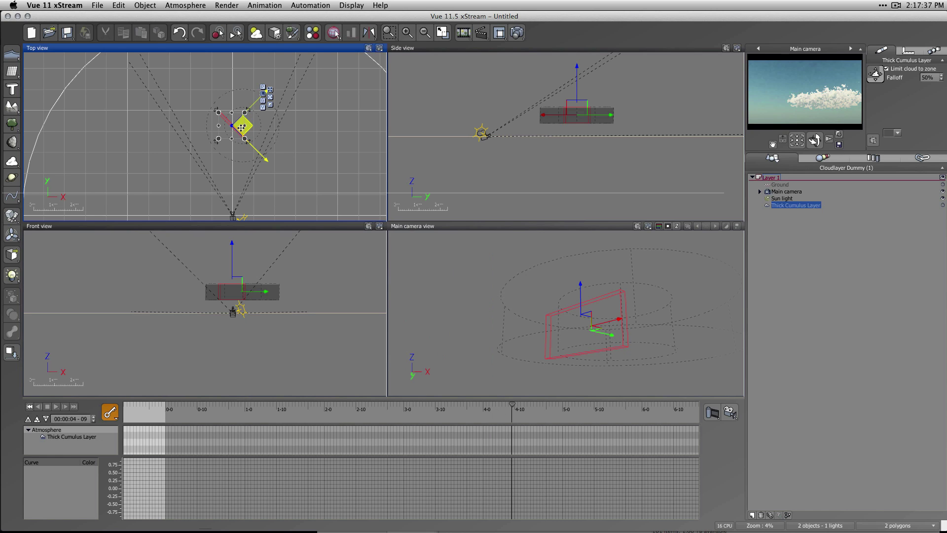
{"action": "left_click_drag", "start_coordinate": [240, 126], "coordinate": [234, 119]}
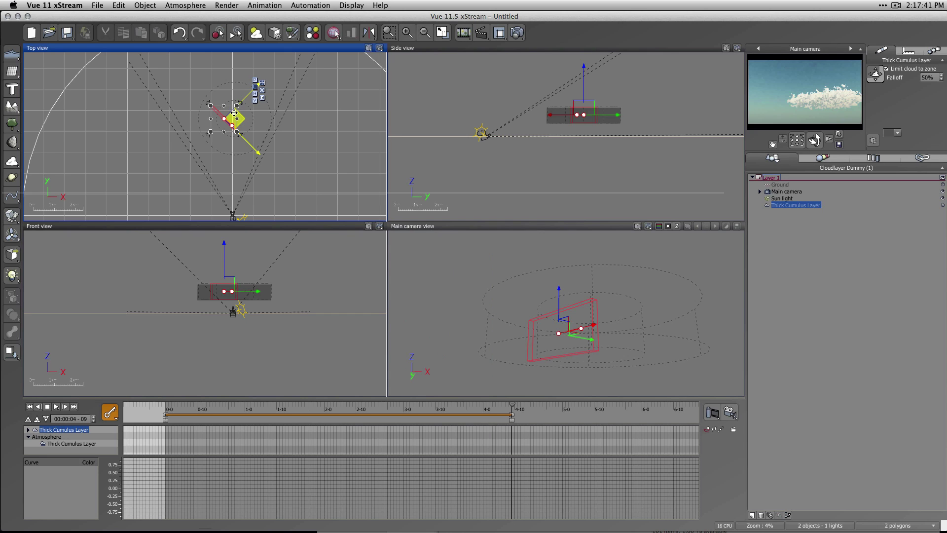
Move the Thick Cumulus Layer slightly along negative X at 00:00:04-09, then preview the motion at 00:00:01-05 and 00:00:02-00.
{"action": "mouse_move", "coordinate": [235, 113]}
{"action": "left_mouse_down"}
{"action": "mouse_move", "coordinate": [237, 102]}
{"action": "mouse_move", "coordinate": [222, 113]}
{"action": "left_mouse_up"}
{"action": "left_click", "coordinate": [876, 75]}
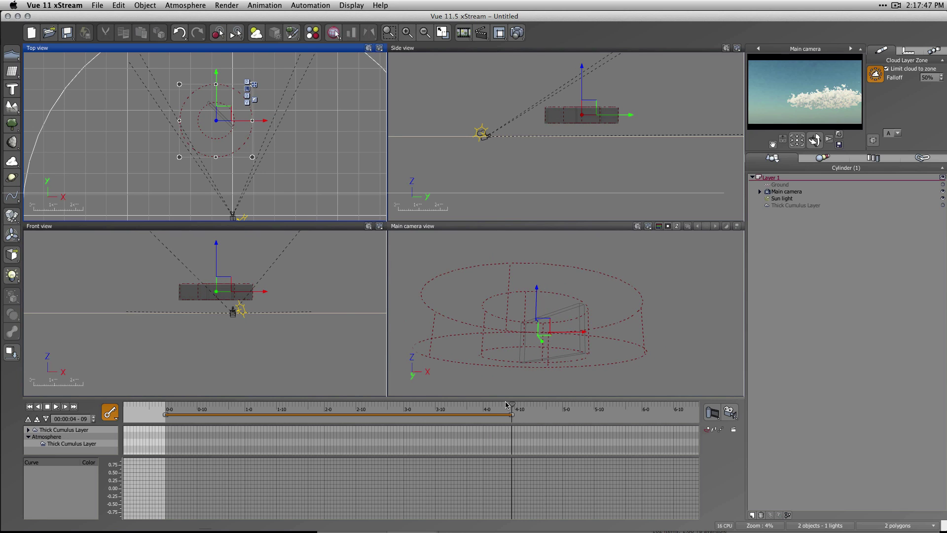
{"action": "left_click_drag", "start_coordinate": [513, 403], "coordinate": [245, 403]}
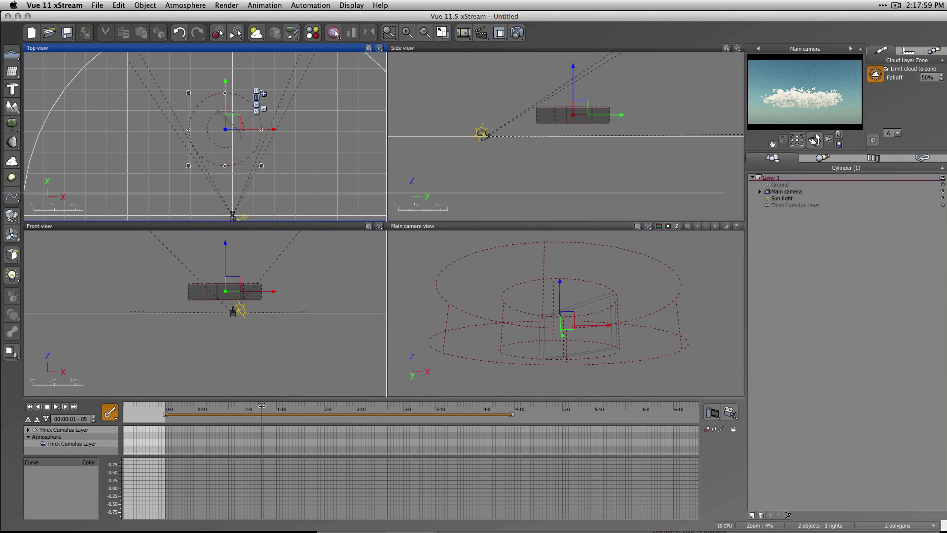
{"action": "left_click_drag", "start_coordinate": [261, 404], "coordinate": [325, 409]}
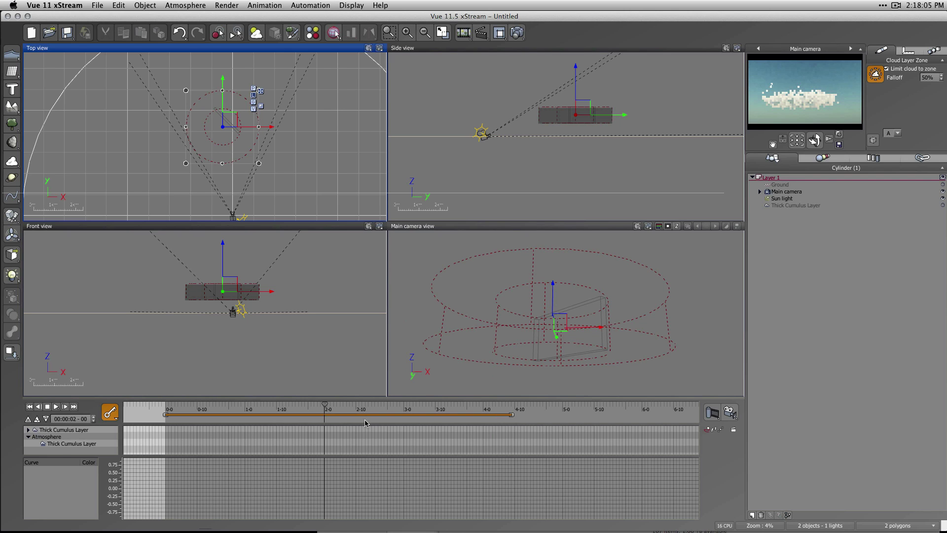
{"action": "key", "text": "Escape"}
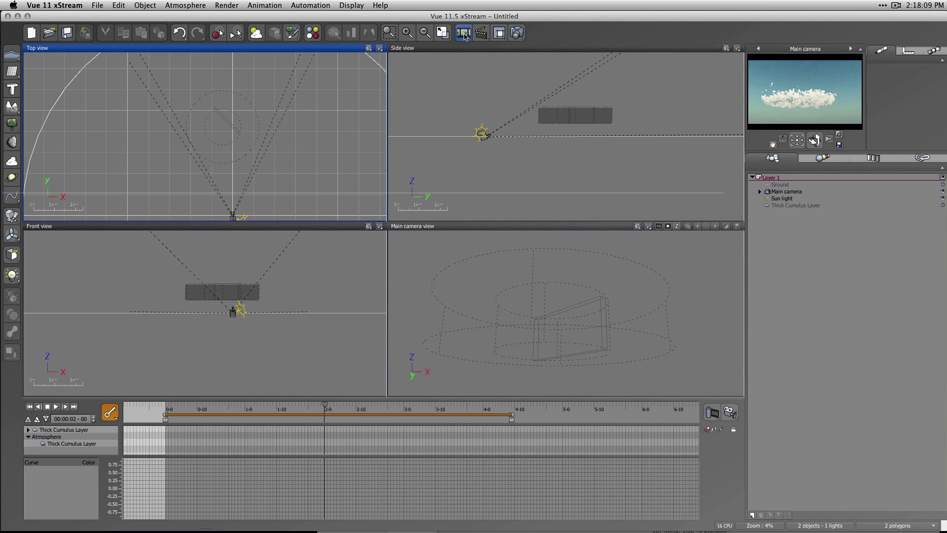
Set the render picture size to 800x450 and start the render.
{"action": "left_click", "coordinate": [517, 32]}
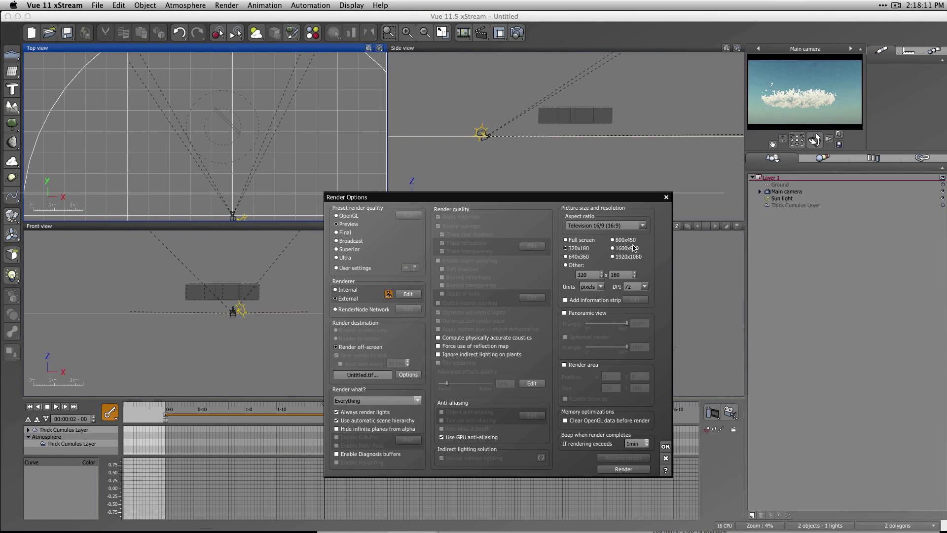
{"action": "left_click", "coordinate": [613, 240]}
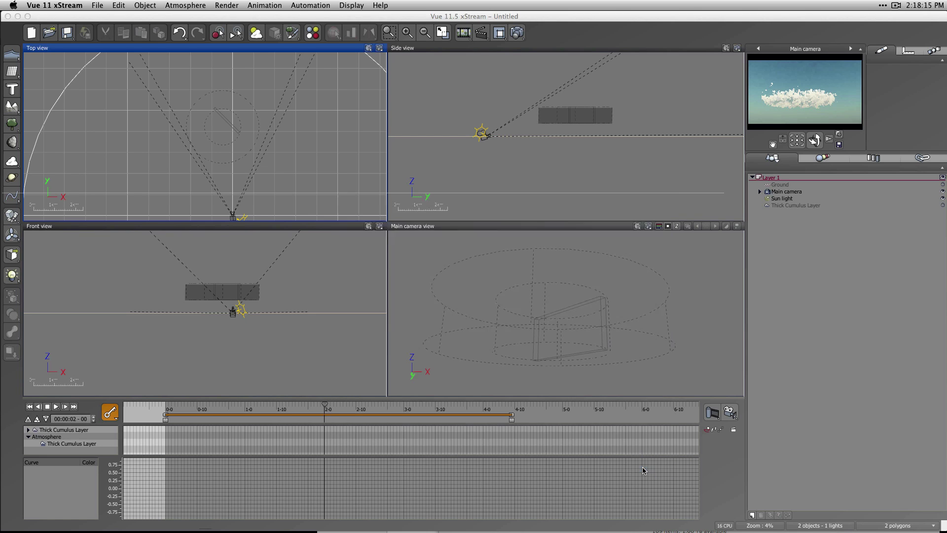
{"action": "left_click", "coordinate": [641, 469]}
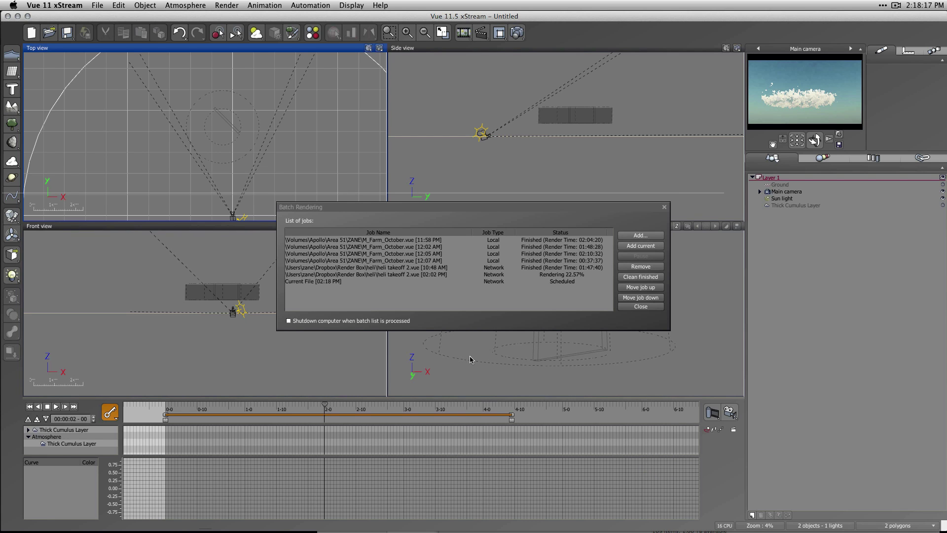
Remove the scheduled current-file job from the batch list and render the still with the internal renderer.
{"action": "left_click", "coordinate": [320, 281]}
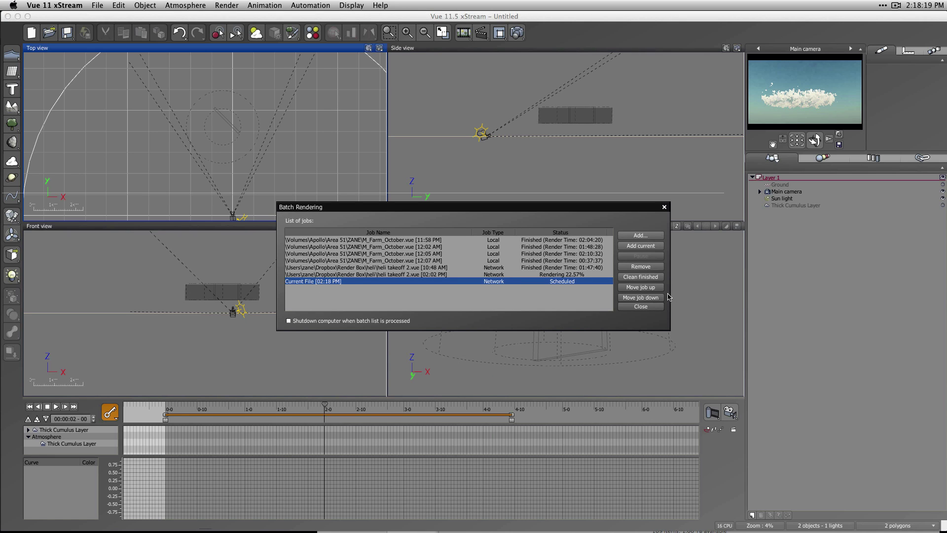
{"action": "left_click", "coordinate": [640, 266]}
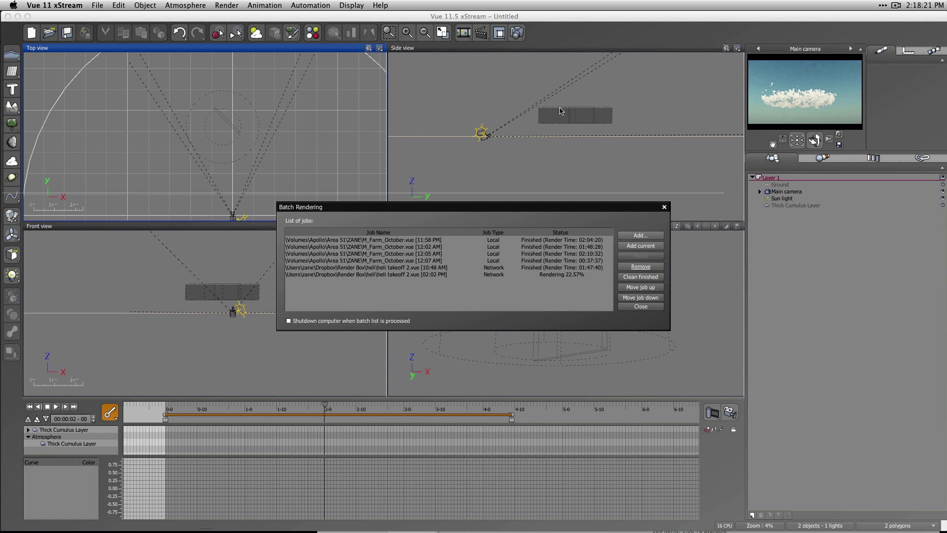
{"action": "left_click", "coordinate": [522, 39]}
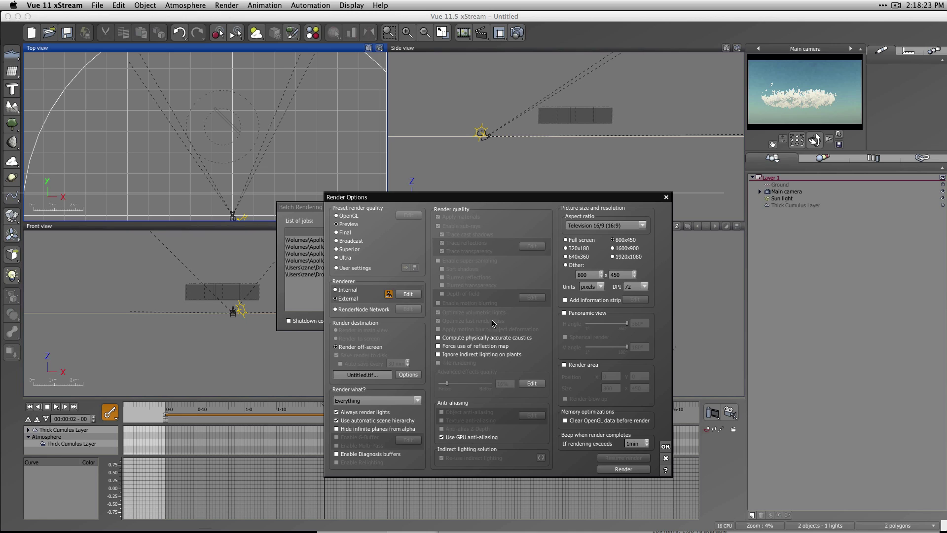
{"action": "left_click", "coordinate": [347, 290]}
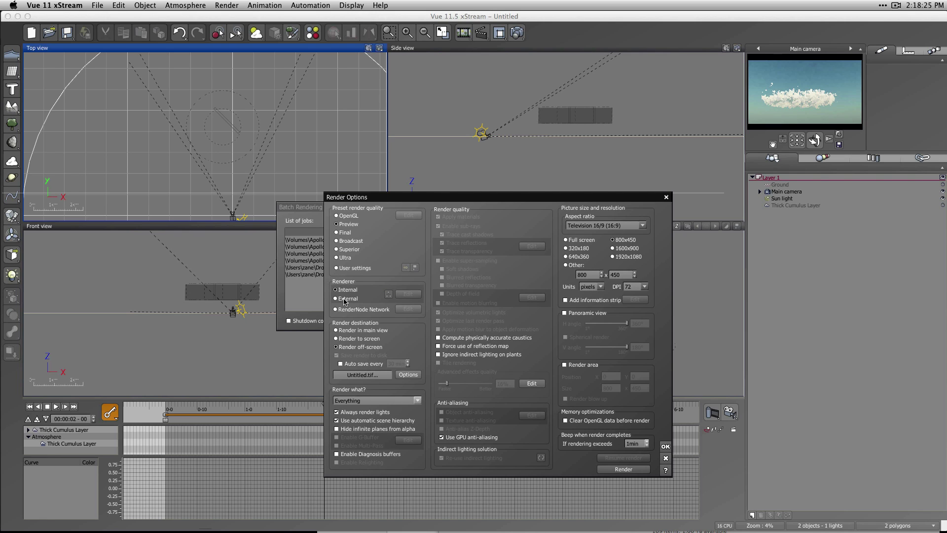
{"action": "left_click", "coordinate": [622, 469]}
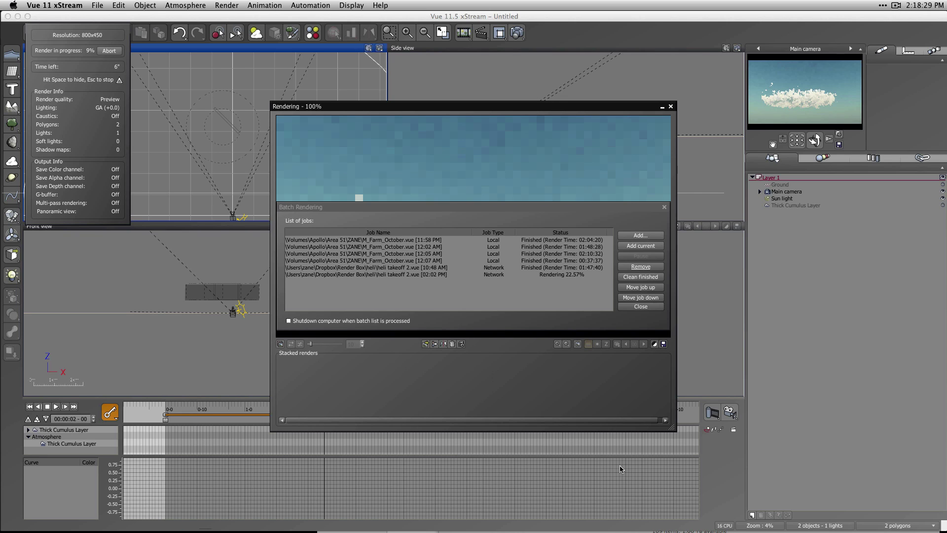
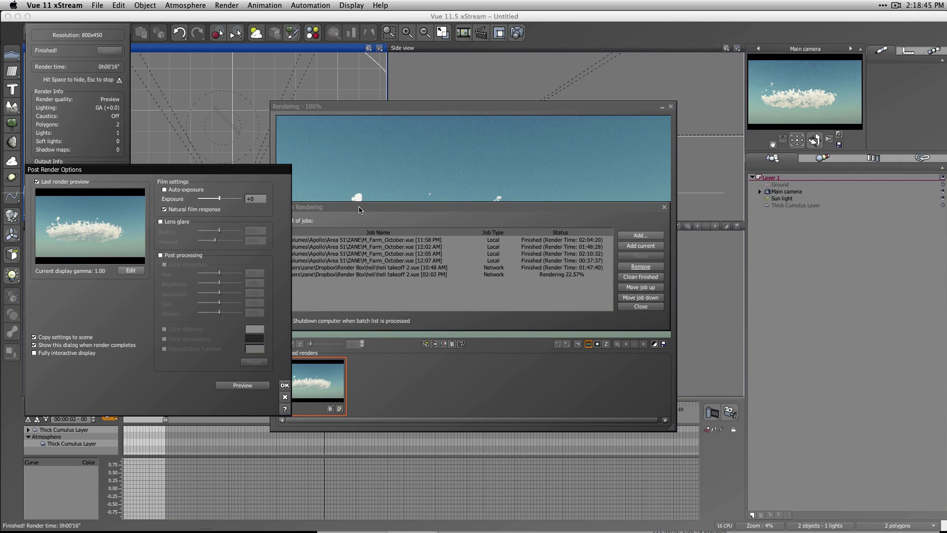
{"action": "left_click", "coordinate": [285, 385]}
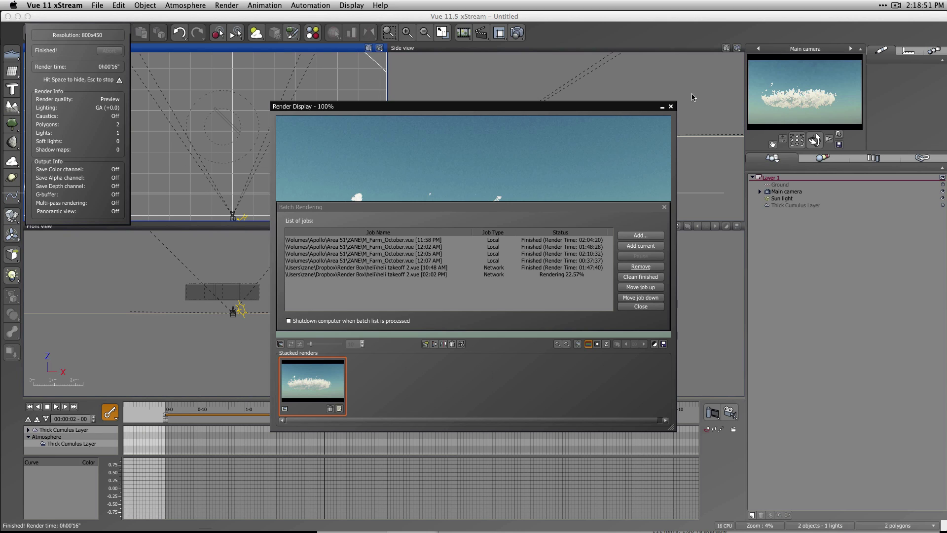
{"action": "left_click", "coordinate": [670, 106]}
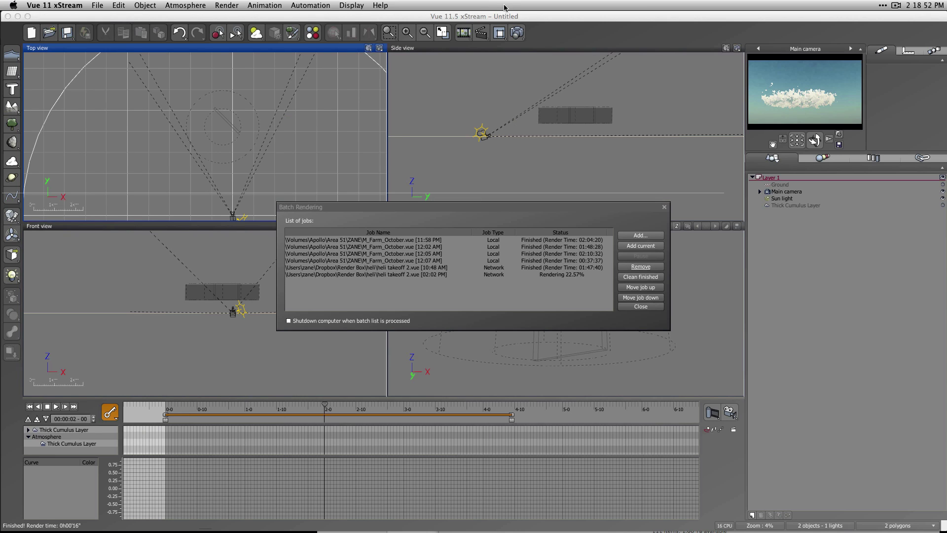
Set the animation render's color output to a QuickTime MPEG4 movie named cloud.mp4v in the RenderBox folder.
{"action": "left_click", "coordinate": [254, 4]}
{"action": "left_click", "coordinate": [313, 217]}
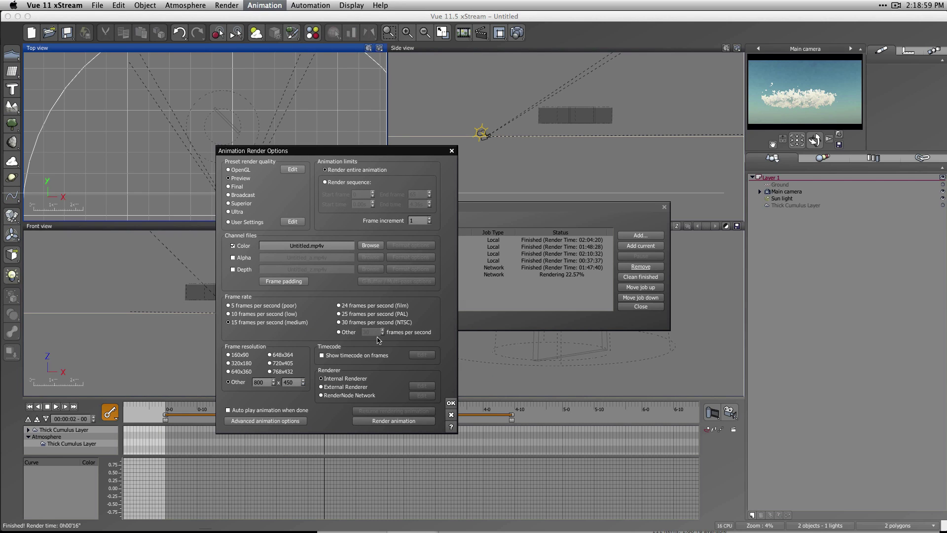
{"action": "left_click", "coordinate": [370, 245]}
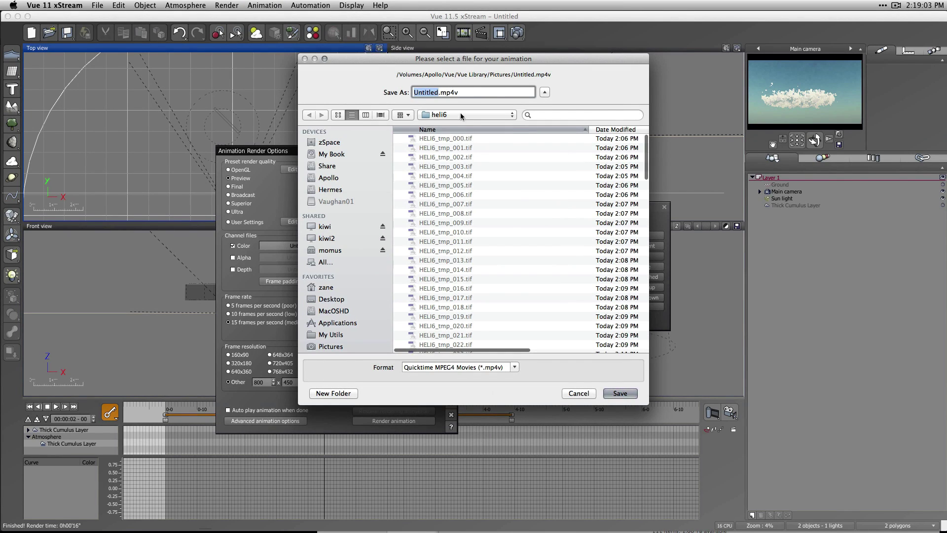
{"action": "left_click", "coordinate": [462, 115]}
{"action": "left_click", "coordinate": [444, 124]}
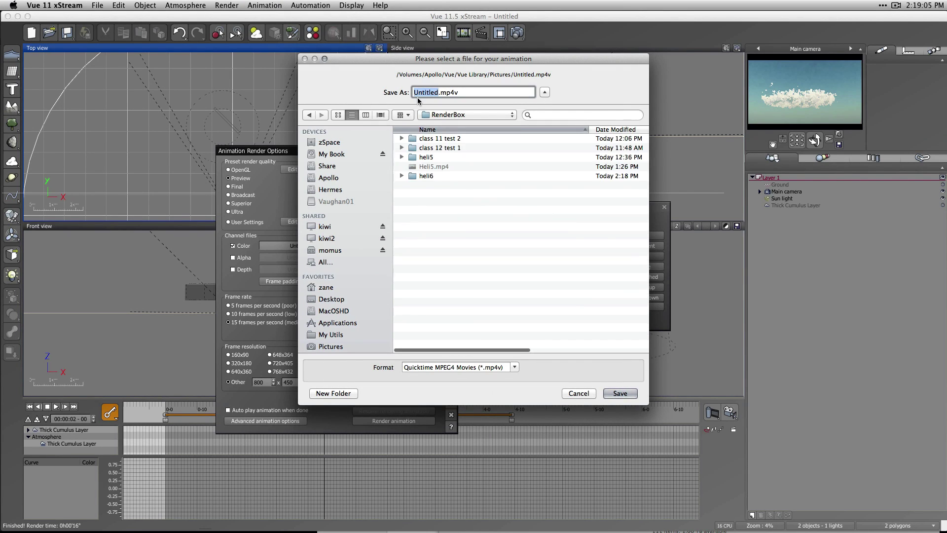
{"action": "type", "text": "cloud"}
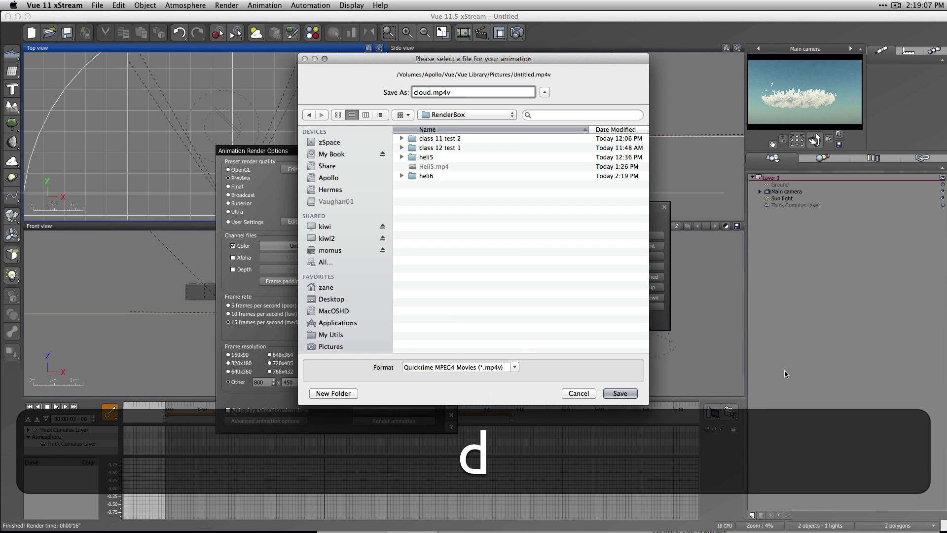
{"action": "left_click", "coordinate": [612, 393]}
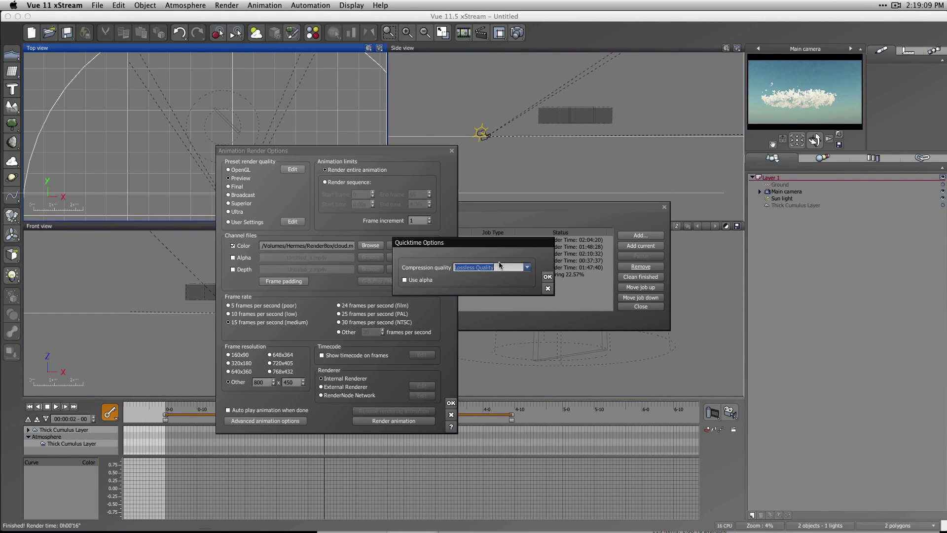
Accept the QuickTime compression options and render the entire animation at 800x450 with the internal renderer.
{"action": "left_click", "coordinate": [520, 269]}
{"action": "left_click", "coordinate": [504, 281]}
{"action": "left_click", "coordinate": [548, 276]}
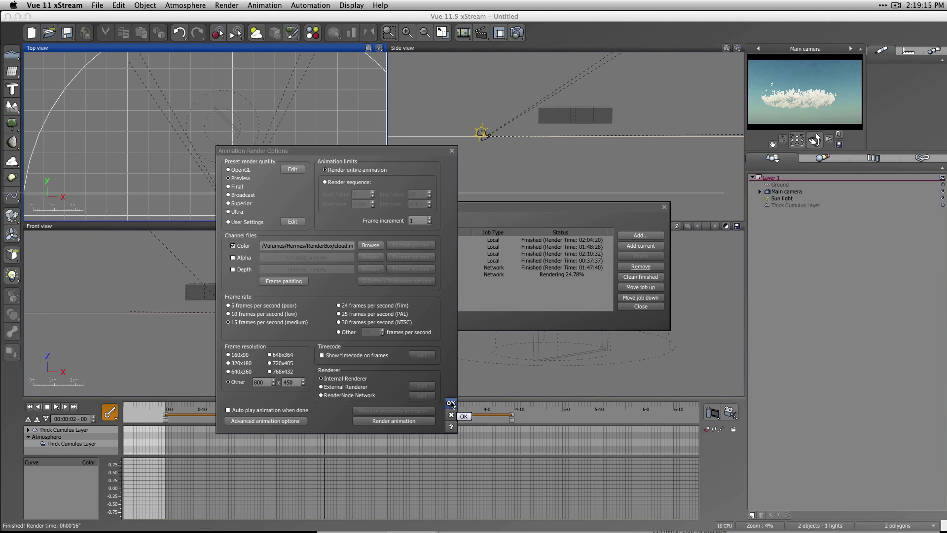
{"action": "left_click", "coordinate": [418, 423]}
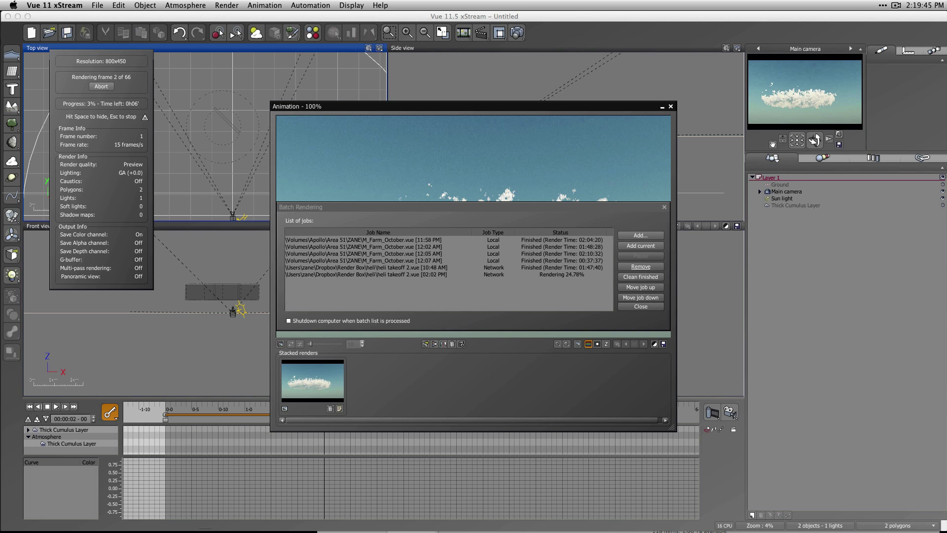
Switch to Finder, sort the heli6 folder by name in ascending order and select HELI6_tmp_000.tif.
{"action": "key", "text": "super+Tab"}
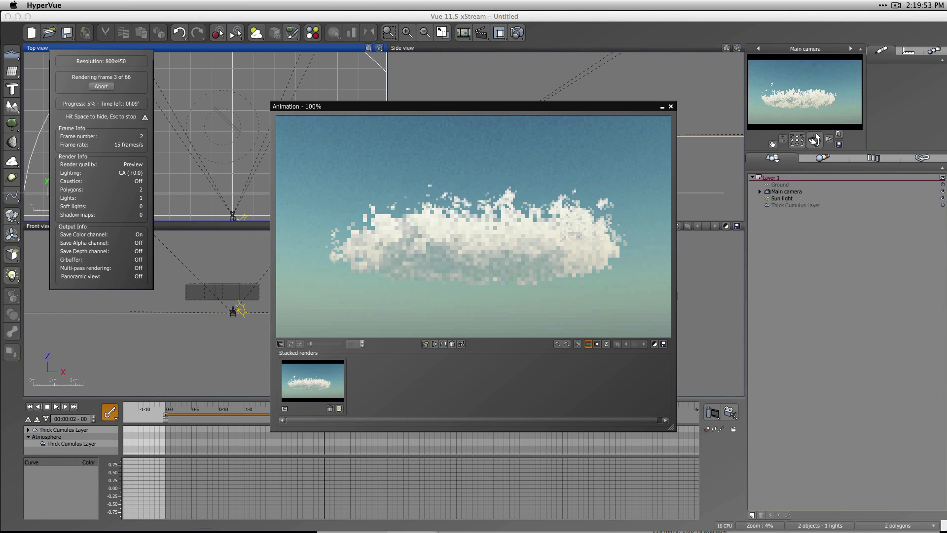
{"action": "key", "text": "super+Tab"}
{"action": "key", "text": "shift+super+Tab"}
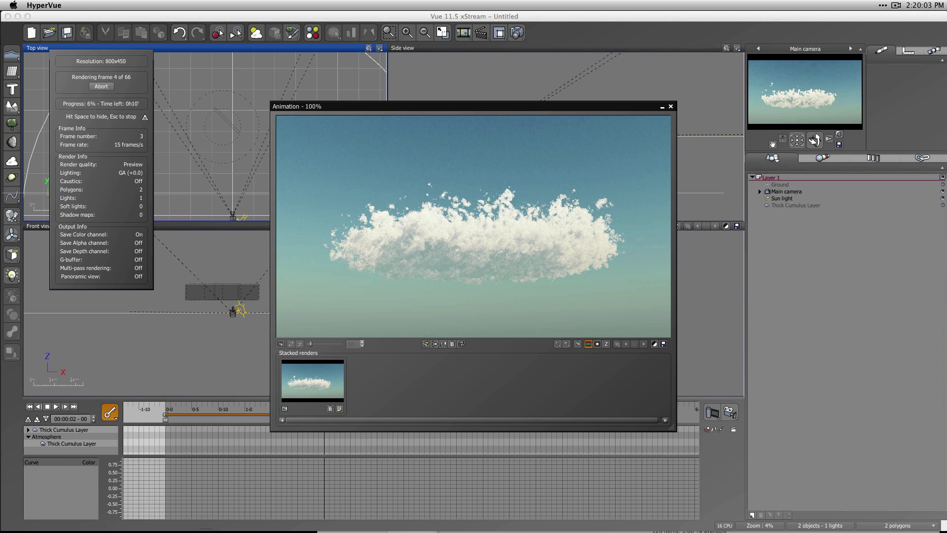
{"action": "key", "text": "super+Tab"}
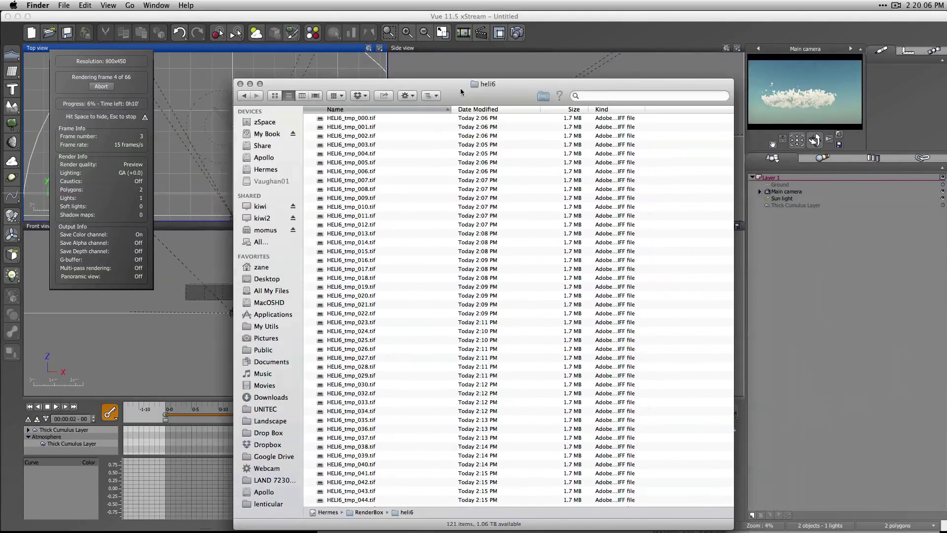
{"action": "left_click_drag", "start_coordinate": [460, 92], "coordinate": [438, 69]}
{"action": "left_click", "coordinate": [369, 86]}
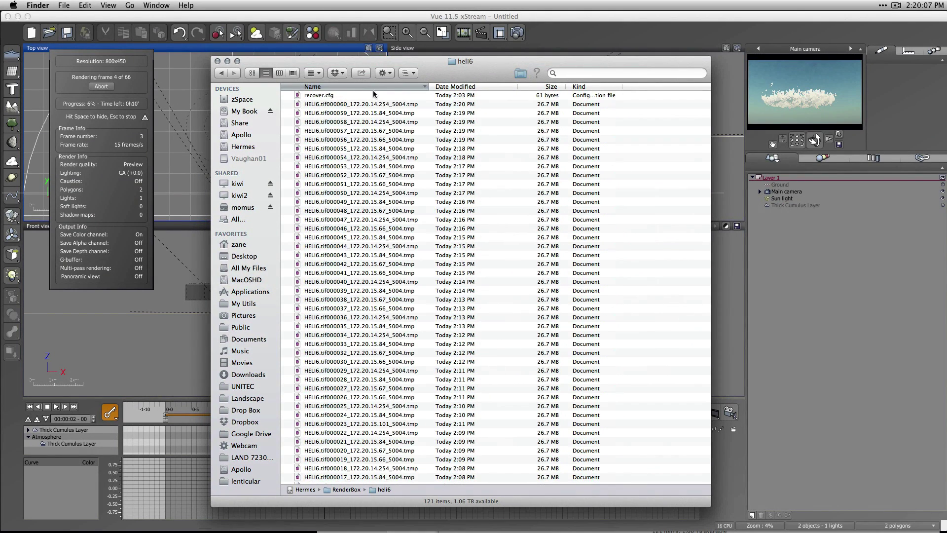
{"action": "left_click", "coordinate": [434, 87]}
{"action": "left_click", "coordinate": [385, 87]}
{"action": "left_click", "coordinate": [386, 87]}
{"action": "left_click", "coordinate": [354, 98]}
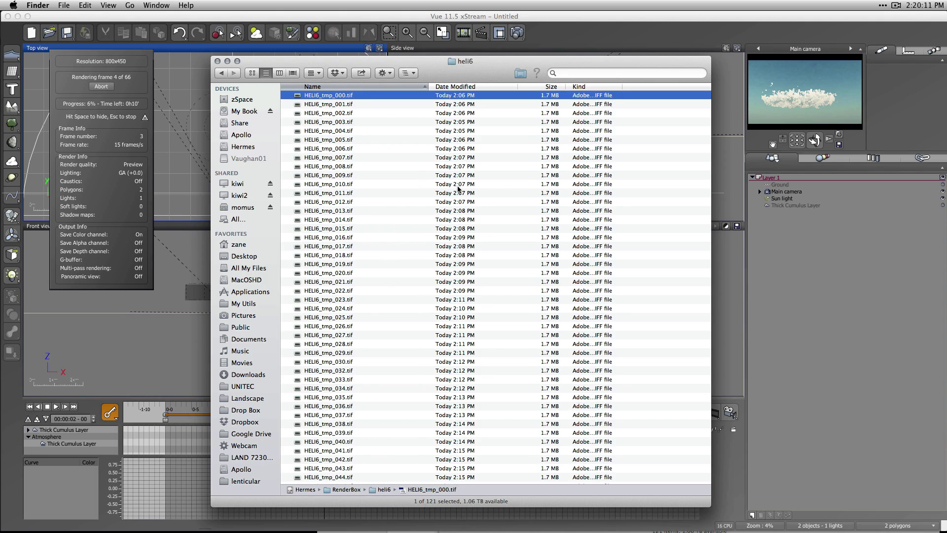
Preview the rendered HELI6 TIFF frames in sequence with Quick Look to examine the helicopter animation.
{"action": "key", "text": "space"}
{"action": "key", "text": "Down"}
{"action": "key", "text": "Down"}
{"action": "key", "text": "Down"}
{"action": "key", "text": "Down"}
{"action": "key", "text": "Down"}
{"action": "key", "text": "Down"}
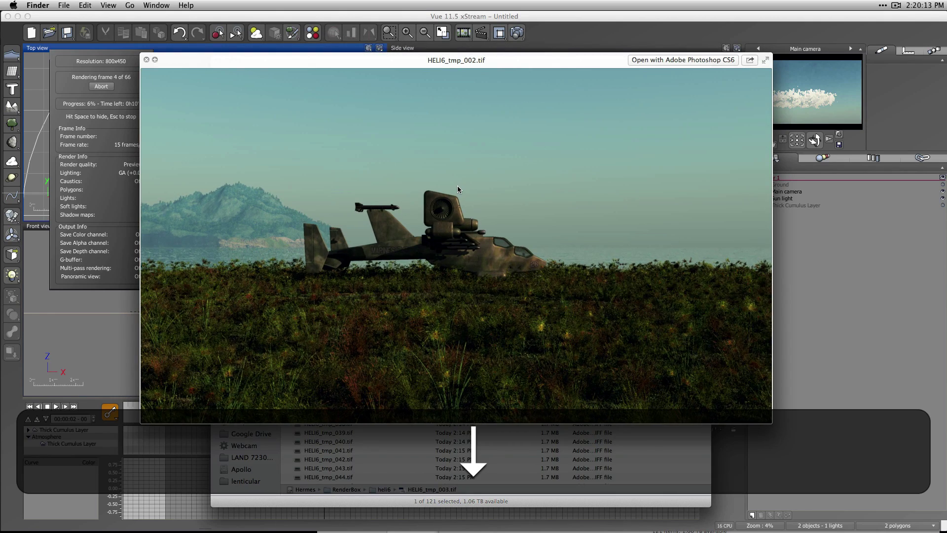
{"action": "key", "text": "Down"}
{"action": "key", "text": "Down"}
{"action": "key", "text": "Down"}
{"action": "key", "text": "Down"}
{"action": "key", "text": "Down"}
{"action": "key", "text": "Down"}
{"action": "key", "text": "Down"}
{"action": "key", "text": "Down"}
{"action": "key", "text": "Down"}
{"action": "key", "text": "Down"}
{"action": "key", "text": "Down"}
{"action": "key", "text": "Down"}
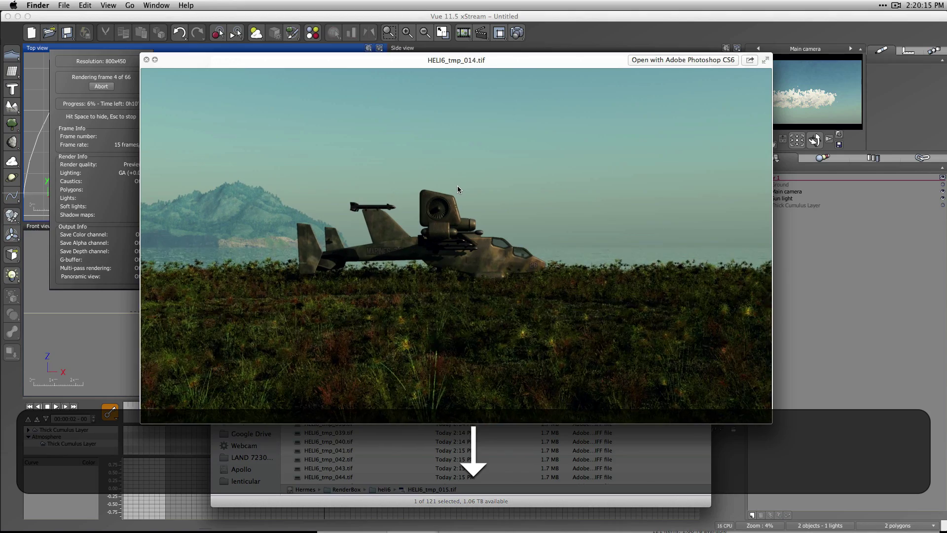
{"action": "key", "text": "Down"}
{"action": "key", "text": "Down"}
{"action": "key", "text": "Down"}
{"action": "key", "text": "Down"}
{"action": "key", "text": "Down"}
{"action": "key", "text": "Down"}
{"action": "key", "text": "Down"}
{"action": "key", "text": "Down"}
{"action": "key", "text": "Down"}
{"action": "key", "text": "Down"}
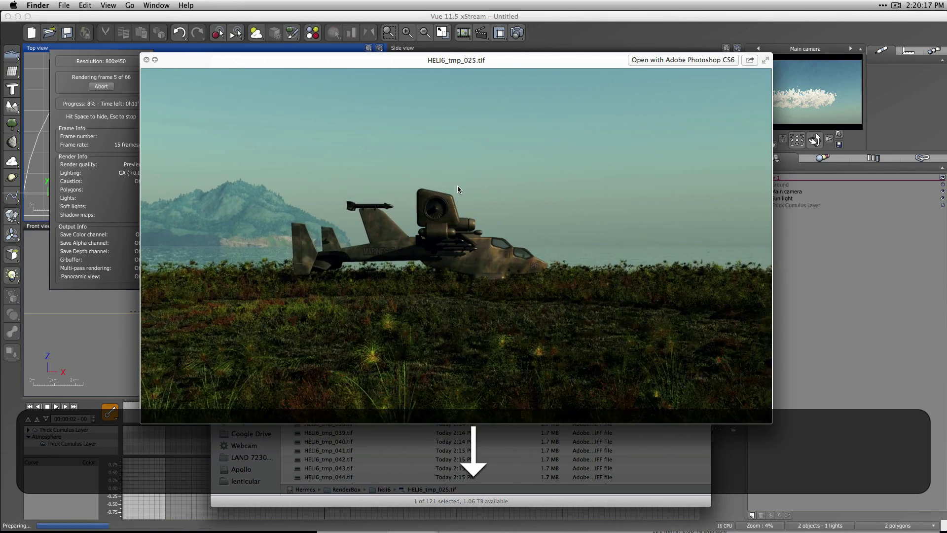
{"action": "key", "text": "Down"}
{"action": "key", "text": "Down"}
{"action": "key", "text": "Down"}
{"action": "key", "text": "Down"}
{"action": "key", "text": "Down"}
{"action": "key", "text": "Down"}
{"action": "key", "text": "Down"}
{"action": "key", "text": "Down"}
{"action": "key", "text": "Down"}
{"action": "key", "text": "Down"}
{"action": "key", "text": "Down"}
{"action": "key", "text": "Down"}
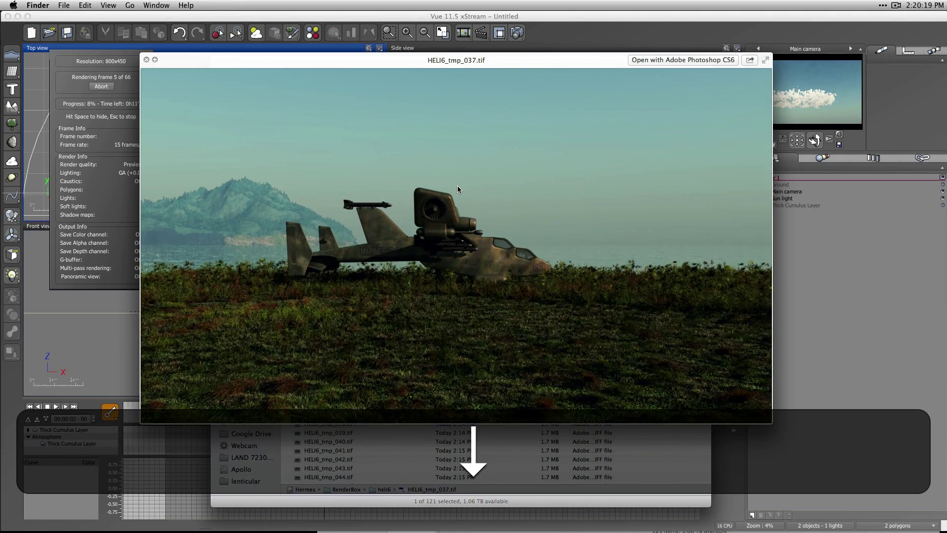
{"action": "key", "text": "Down"}
{"action": "key", "text": "Down"}
{"action": "key", "text": "Down"}
{"action": "key", "text": "Down"}
{"action": "key", "text": "Down"}
{"action": "key", "text": "Down"}
{"action": "key", "text": "Down"}
{"action": "key", "text": "Down"}
{"action": "key", "text": "Down"}
{"action": "key", "text": "Down"}
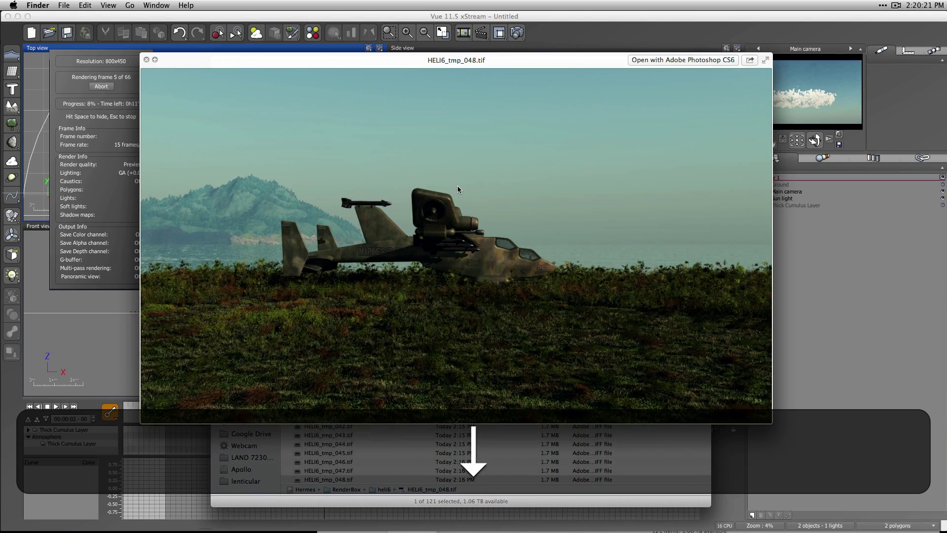
{"action": "key", "text": "Down"}
{"action": "key", "text": "Down"}
{"action": "key", "text": "Down"}
{"action": "key", "text": "Down"}
{"action": "key", "text": "Down"}
{"action": "key", "text": "Down"}
{"action": "key", "text": "Down"}
{"action": "key", "text": "Down"}
{"action": "key", "text": "Down"}
{"action": "key", "text": "Down"}
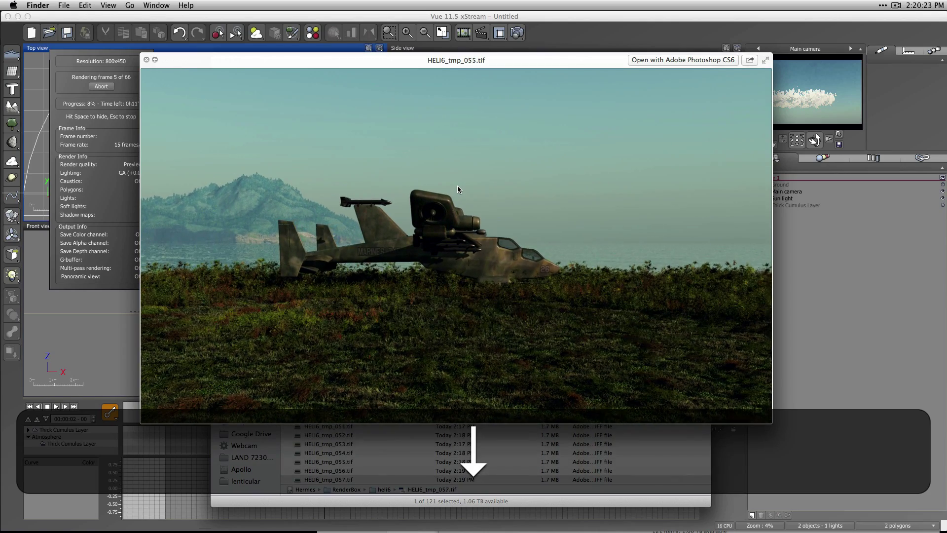
{"action": "key", "text": "Down"}
{"action": "key", "text": "Down"}
{"action": "key", "text": "space"}
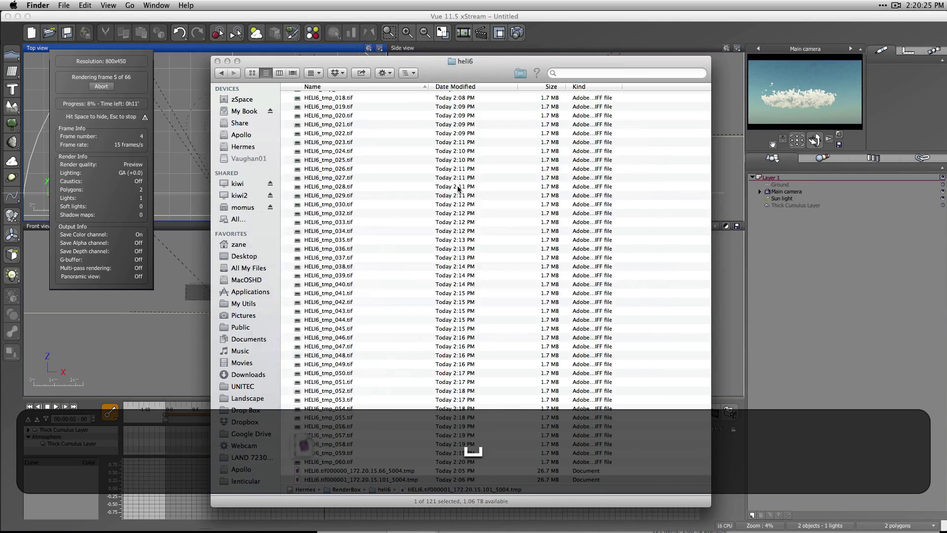
Search Spotlight for "quick" and launch QuickTime Player 7.
{"action": "key", "text": "super+space"}
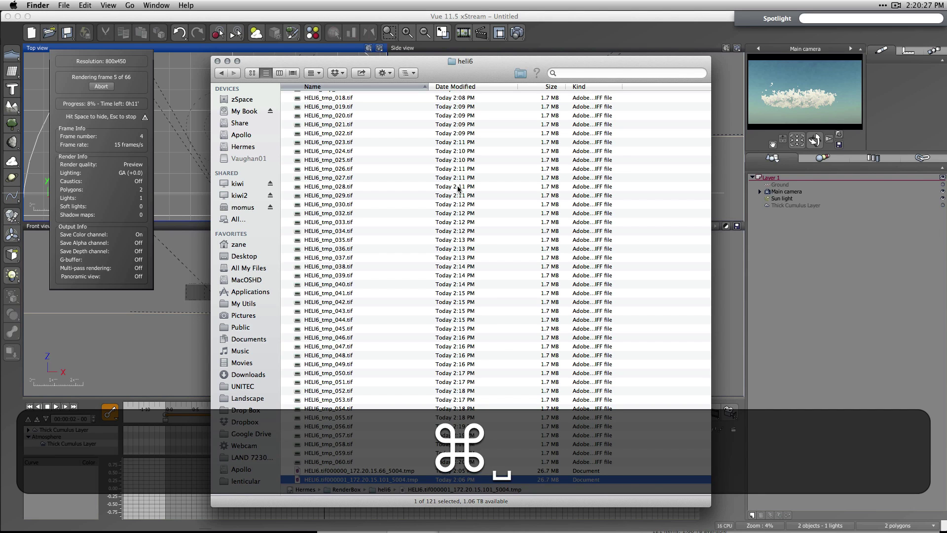
{"action": "type", "text": "quick"}
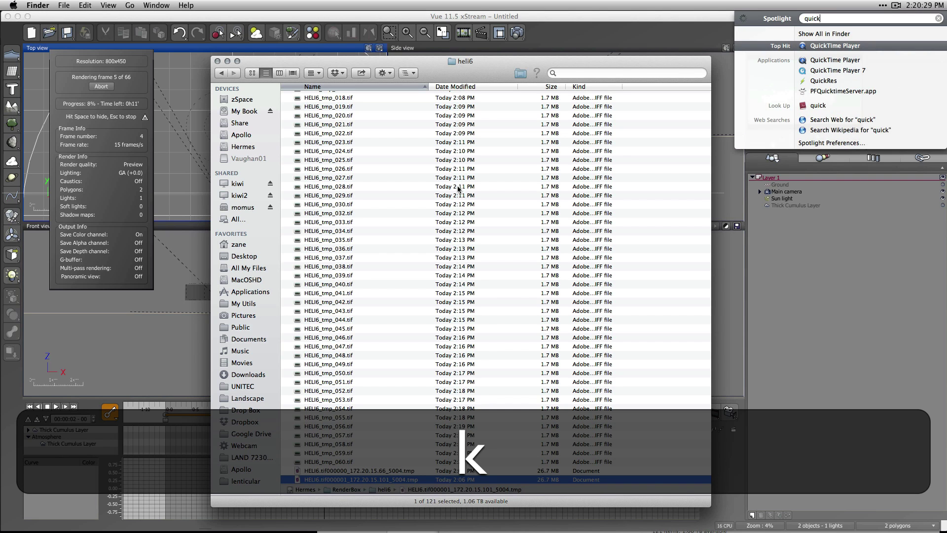
{"action": "key", "text": "Down"}
{"action": "key", "text": "Down"}
{"action": "key", "text": "Return"}
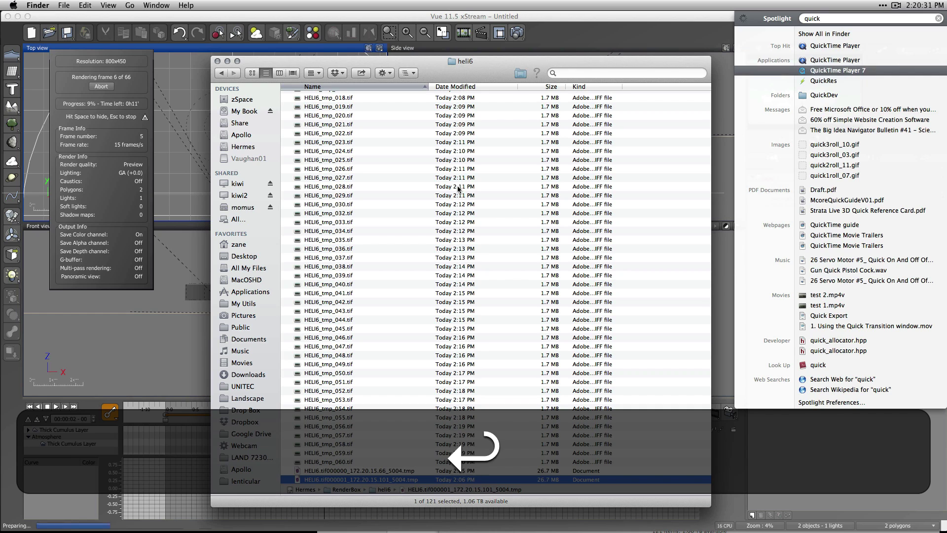
Return to Finder's heli6 folder and preview the frames from HELI6_tmp_008.tif back to HELI6_tmp_003.tif with Quick Look.
{"action": "scroll", "coordinate": [419, 151], "scroll_direction": "up", "scroll_amount": 5}
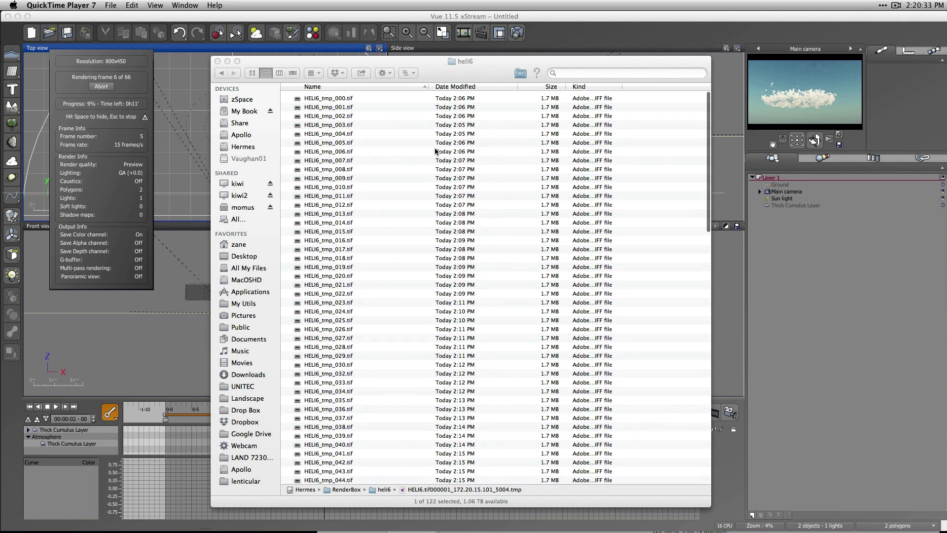
{"action": "left_click", "coordinate": [344, 92]}
{"action": "left_click", "coordinate": [351, 97]}
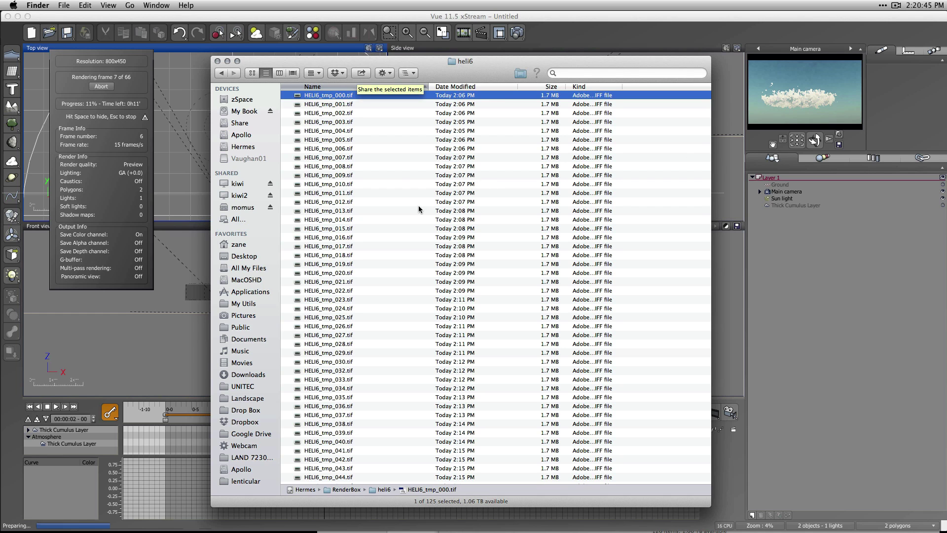
{"action": "left_click", "coordinate": [401, 168]}
{"action": "key", "text": "space"}
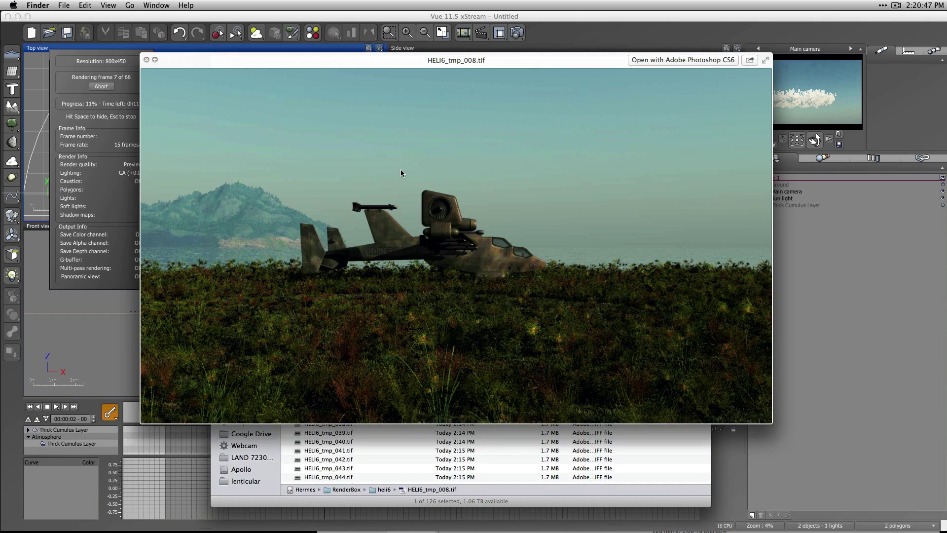
{"action": "key", "text": "shift"}
{"action": "key", "text": "Up"}
{"action": "key", "text": "Up"}
{"action": "key", "text": "Up"}
{"action": "key", "text": "Up"}
{"action": "key", "text": "Up"}
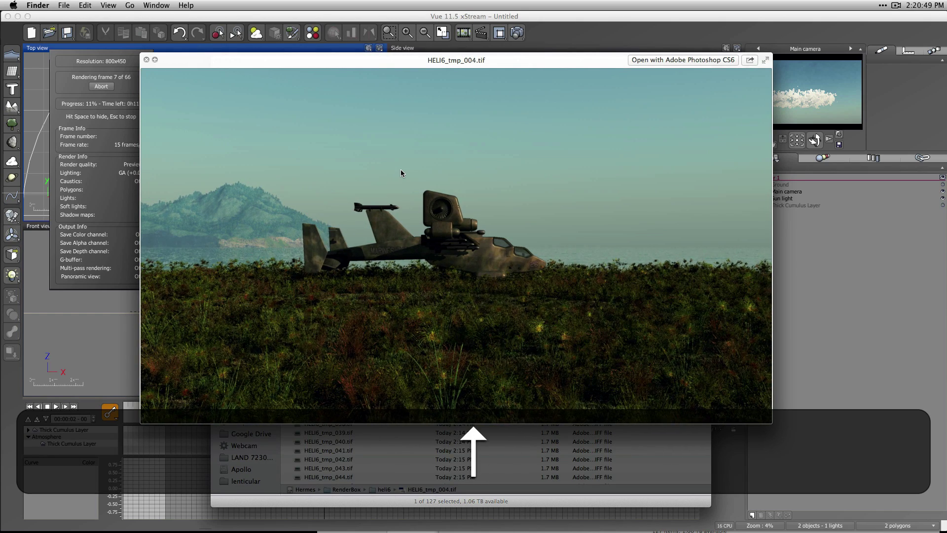
{"action": "key", "text": "space"}
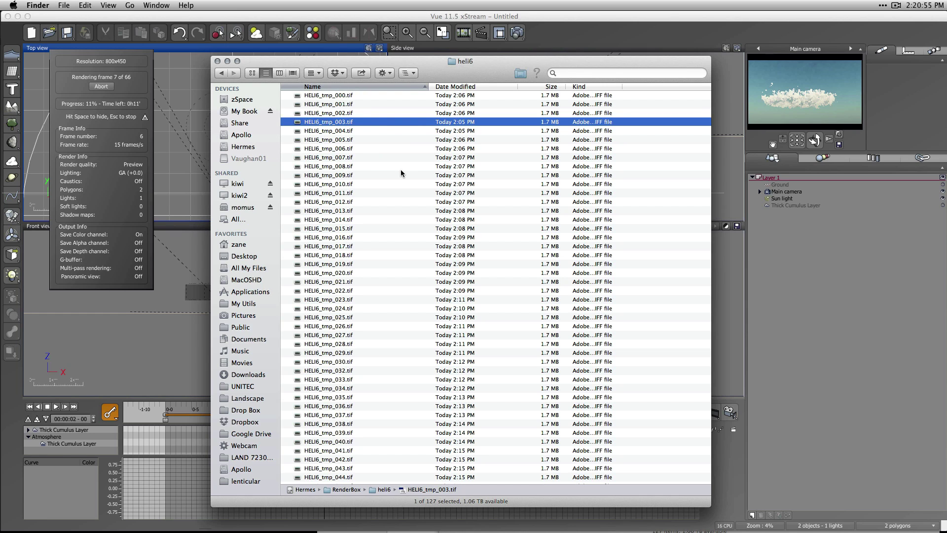
Switch from Finder to QuickTime Player 7.
{"action": "key", "text": "super+Tab"}
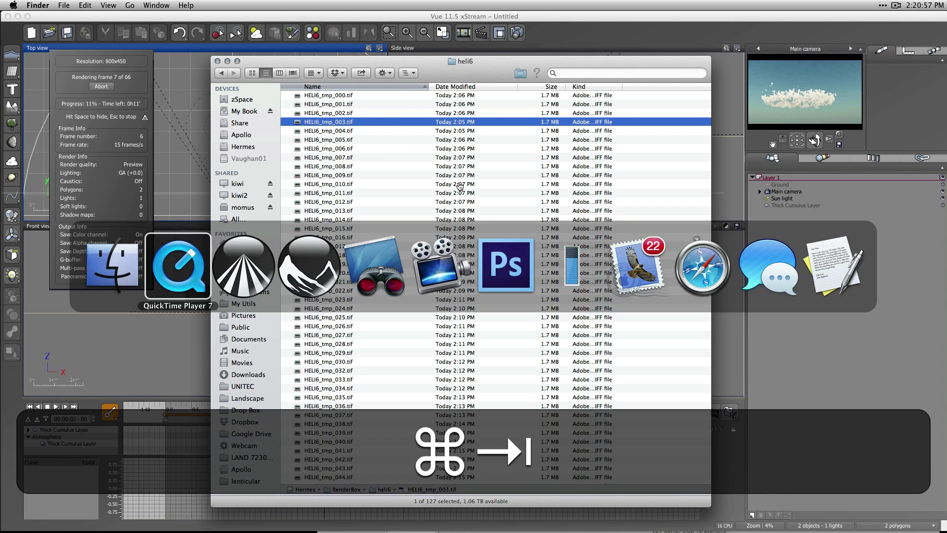
{"action": "mouse_move", "coordinate": [250, 287]}
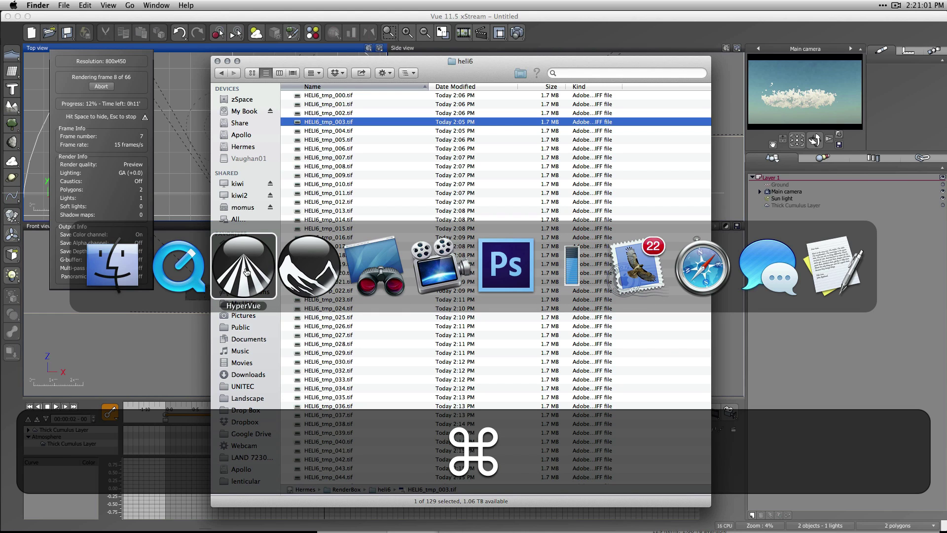
{"action": "left_click", "coordinate": [179, 267]}
{"action": "left_click", "coordinate": [117, 4]}
{"action": "left_click", "coordinate": [140, 70]}
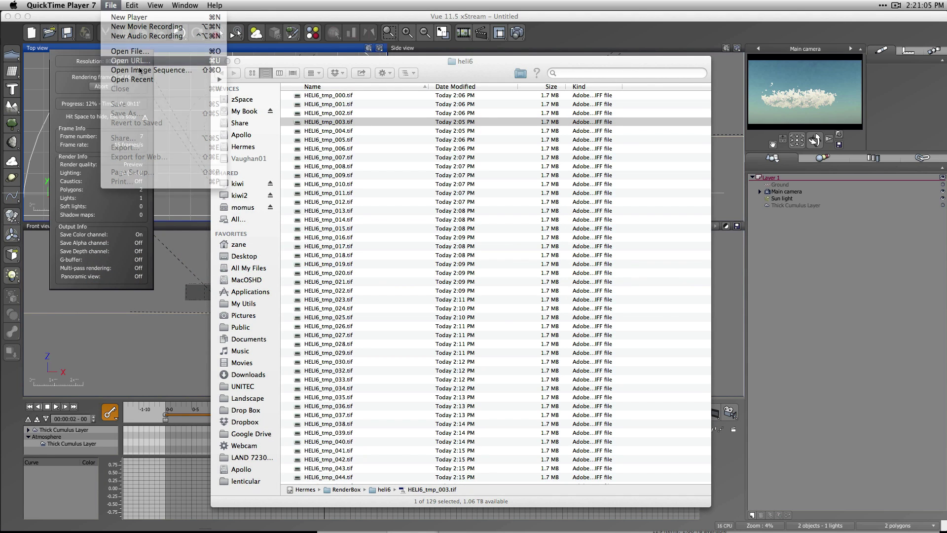
{"action": "left_click", "coordinate": [547, 171]}
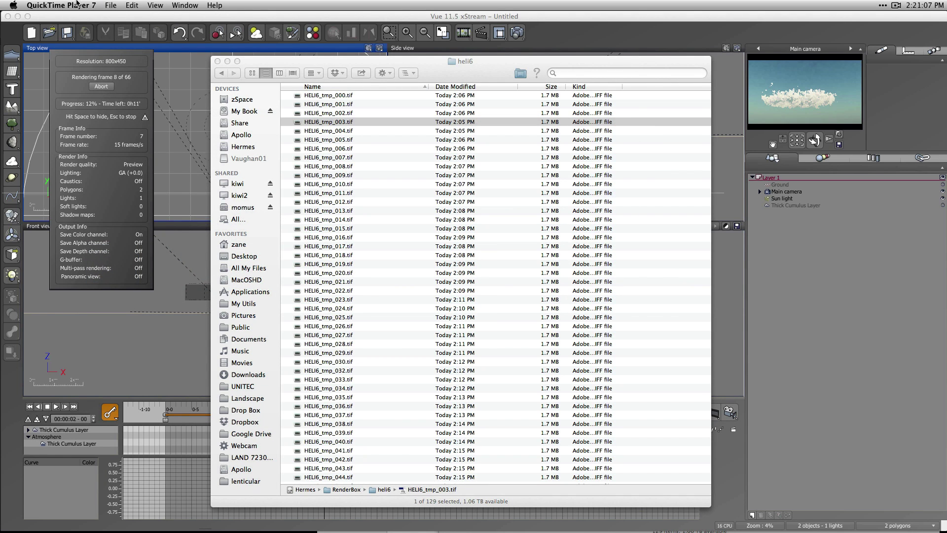
Open the image sequence starting with HELI6_tmp_000.tif from the heli6 folder in RenderBox, at 25 frames per second.
{"action": "left_click", "coordinate": [110, 5]}
{"action": "left_click", "coordinate": [135, 70]}
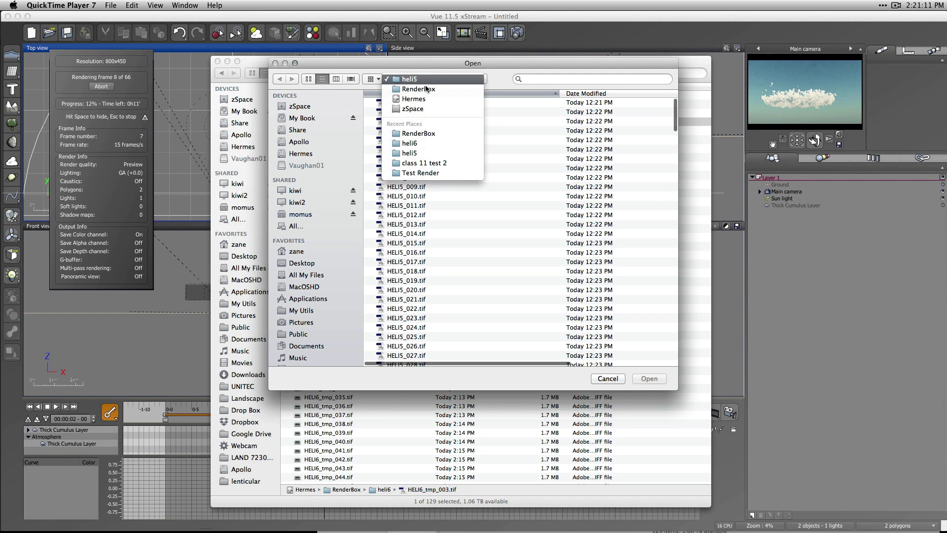
{"action": "left_click", "coordinate": [427, 88]}
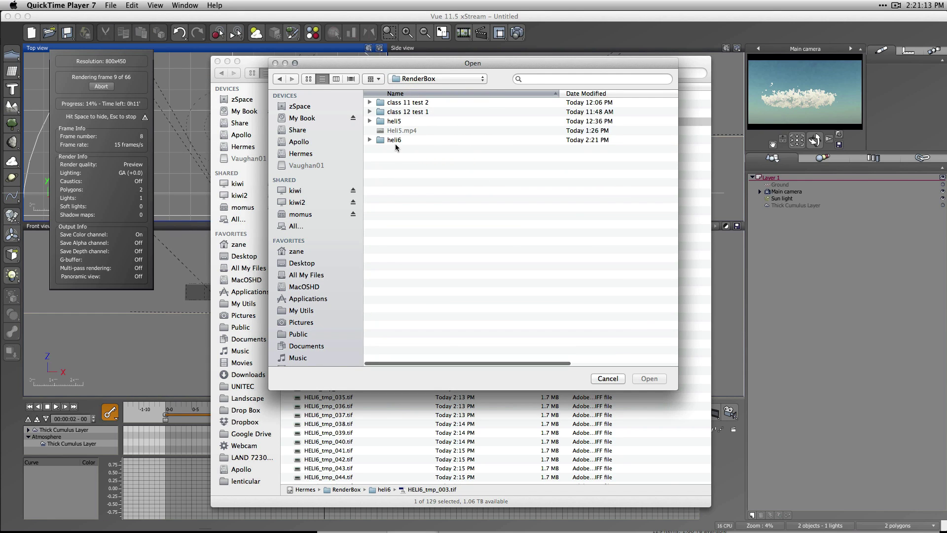
{"action": "double_click", "coordinate": [395, 140]}
{"action": "left_click", "coordinate": [410, 106]}
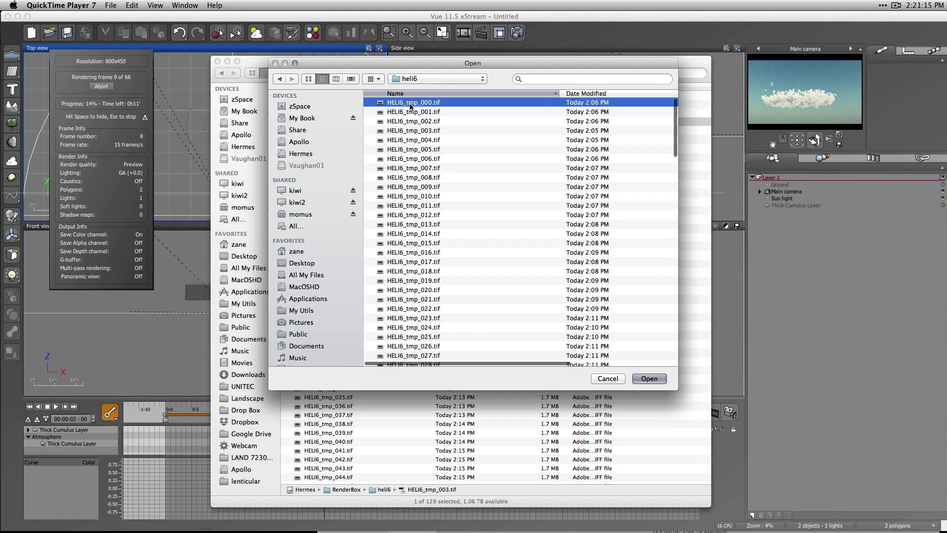
{"action": "left_click", "coordinate": [644, 378]}
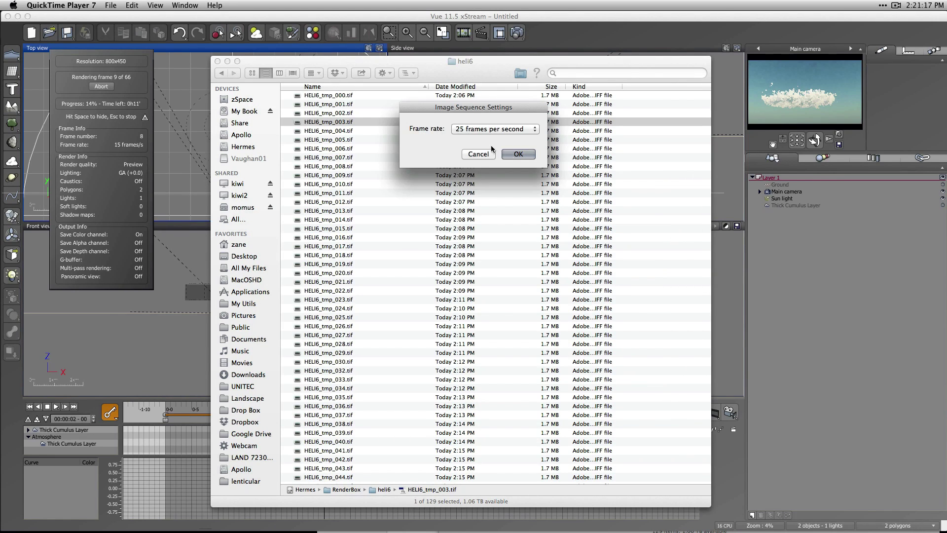
{"action": "left_click", "coordinate": [518, 155]}
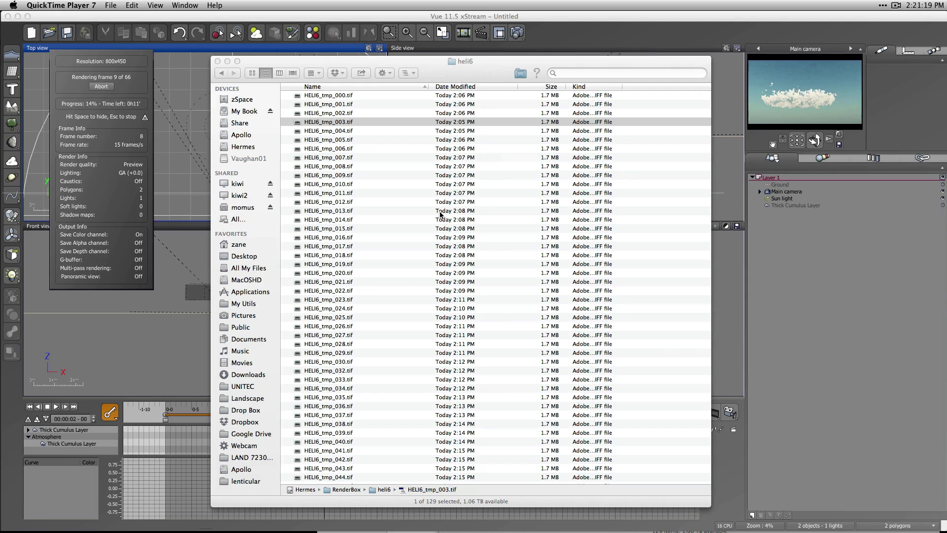
Play the helicopter image sequence repeatedly, pausing along the way to examine the rendered motion.
{"action": "key", "text": "space"}
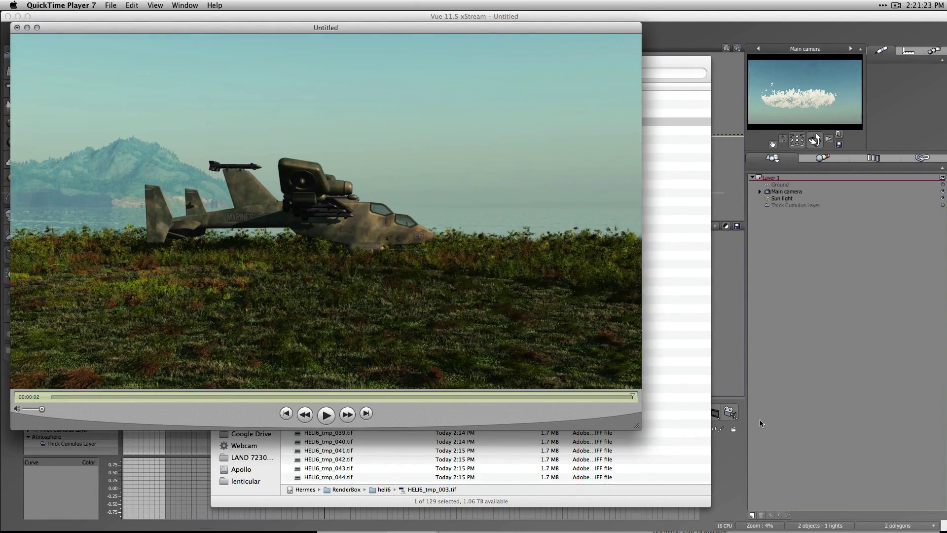
{"action": "key", "text": "space"}
{"action": "key", "text": "space"}
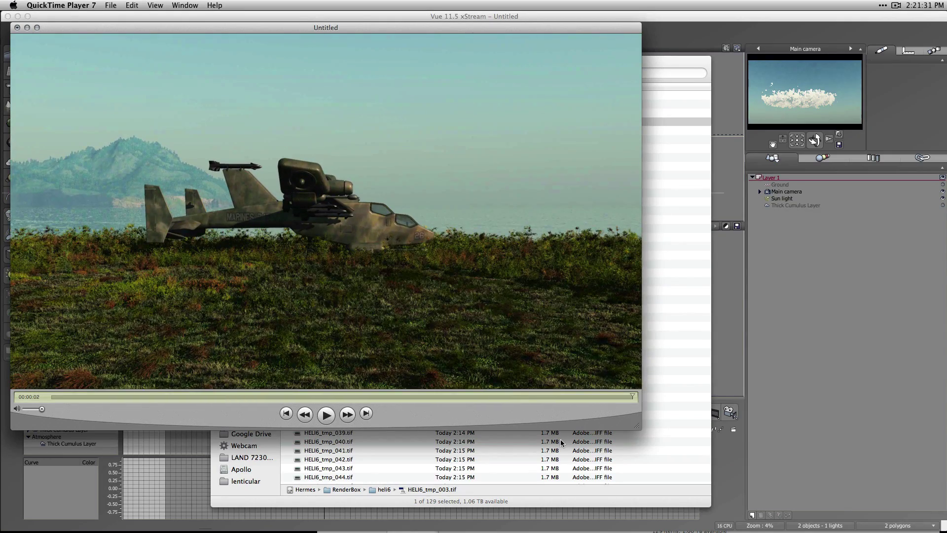
{"action": "key", "text": "space"}
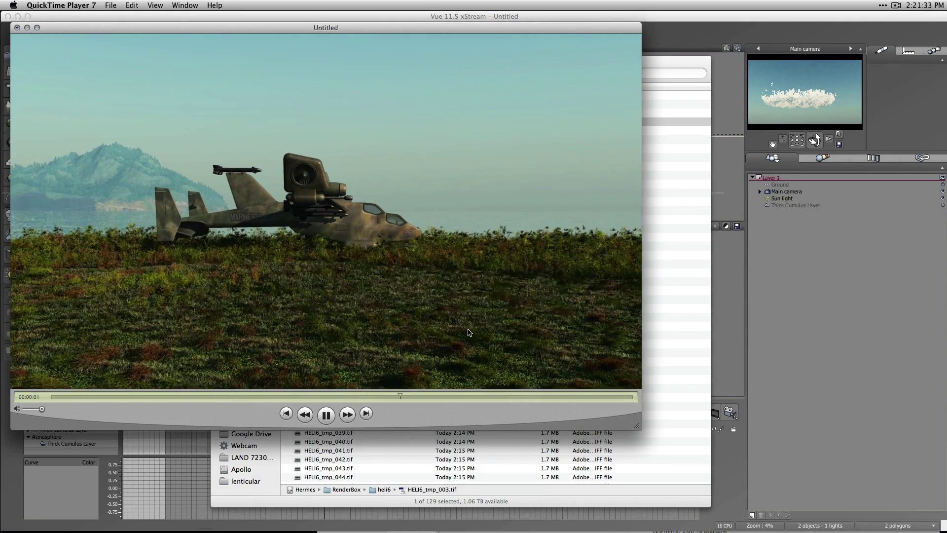
{"action": "key", "text": "space"}
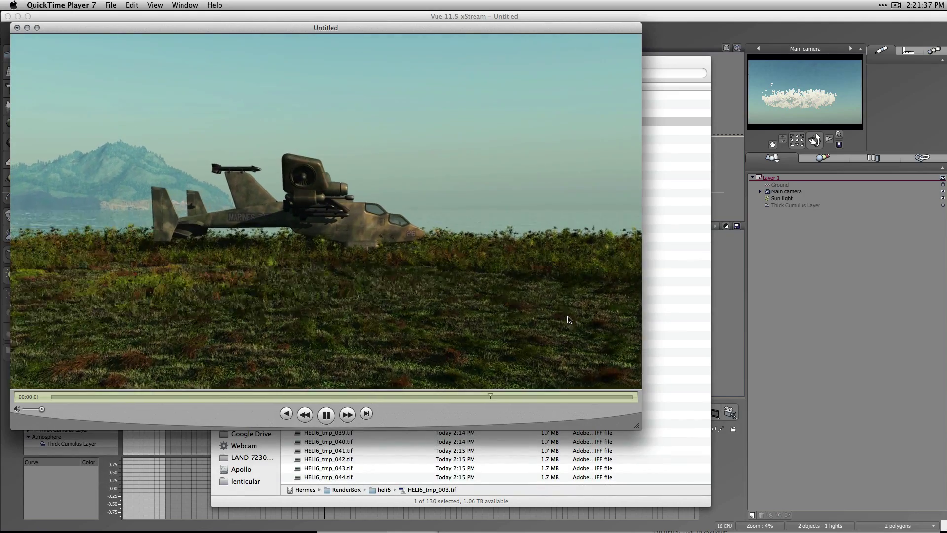
{"action": "key", "text": "space"}
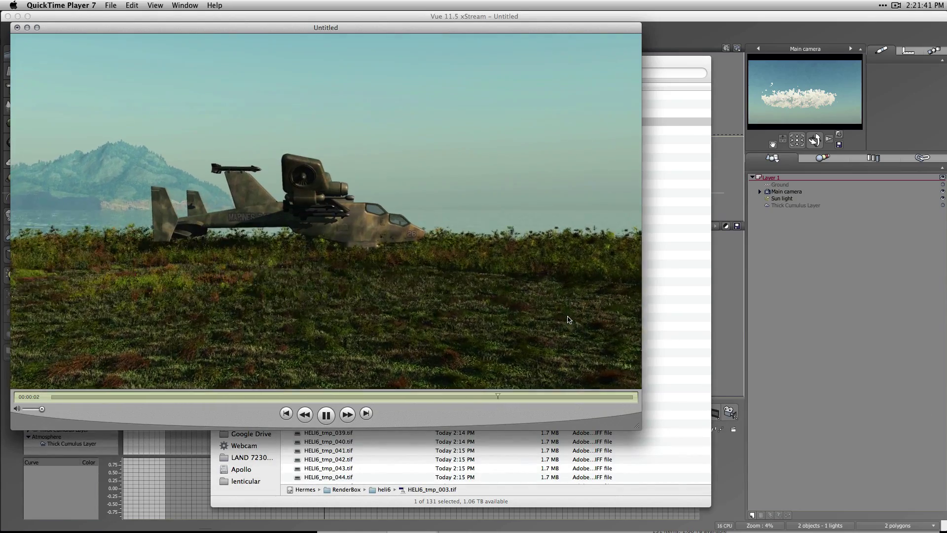
{"action": "key", "text": "space"}
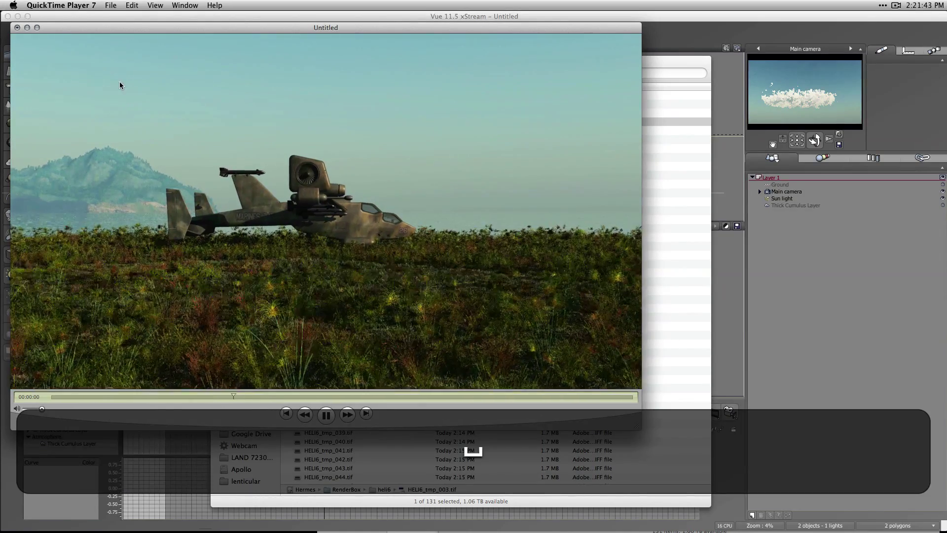
Close the untitled helicopter movie without saving it, and close the heli6 Finder window.
{"action": "key", "text": "super+w"}
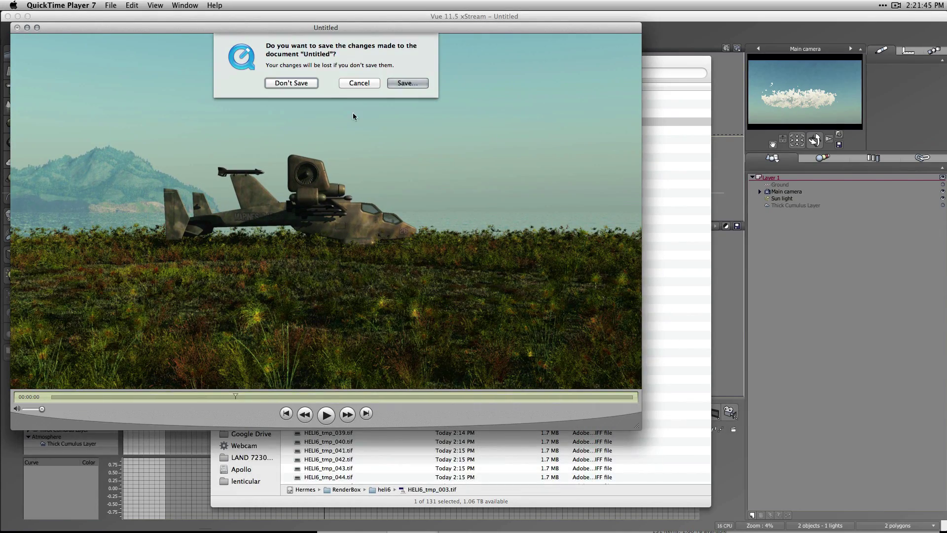
{"action": "left_click", "coordinate": [310, 84]}
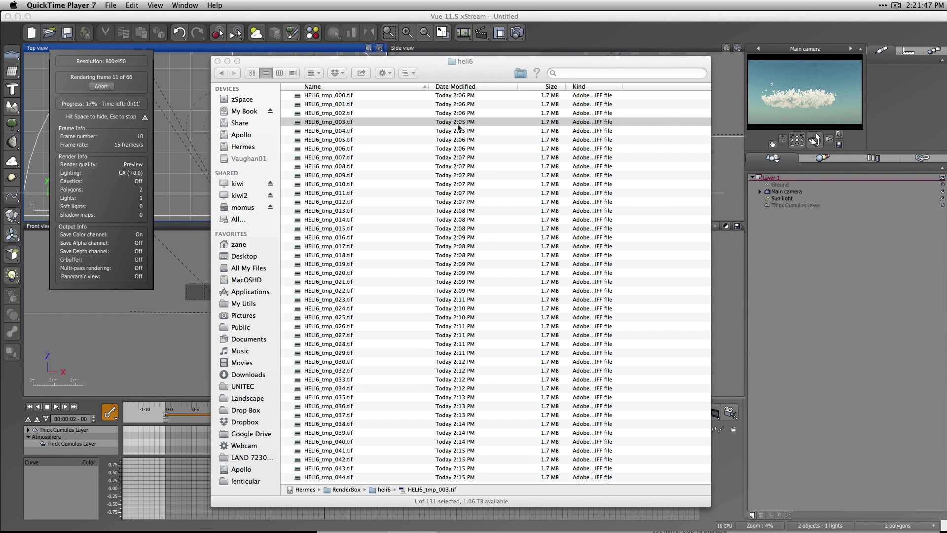
{"action": "left_click", "coordinate": [457, 128]}
{"action": "key", "text": "super+w"}
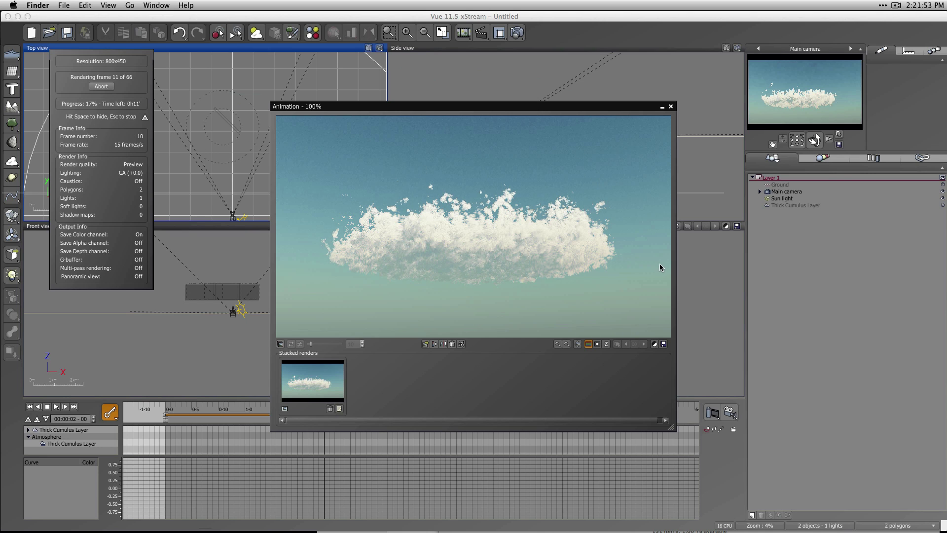
{"action": "left_click", "coordinate": [895, 6]}
{"action": "left_click", "coordinate": [809, 38]}
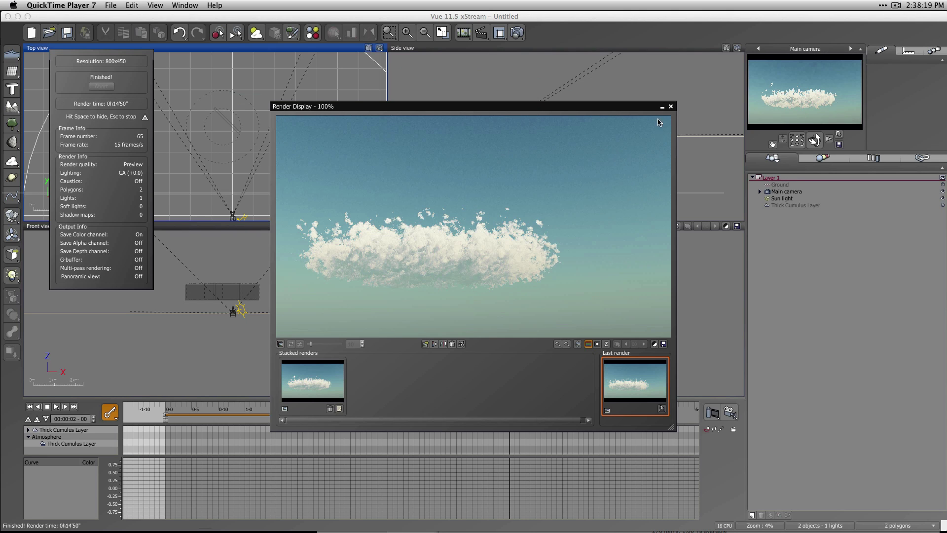
Play the rendered cloud.mp4v movie several times, scrubbing back from its end to examine how the cloud changes.
{"action": "left_click", "coordinate": [207, 281]}
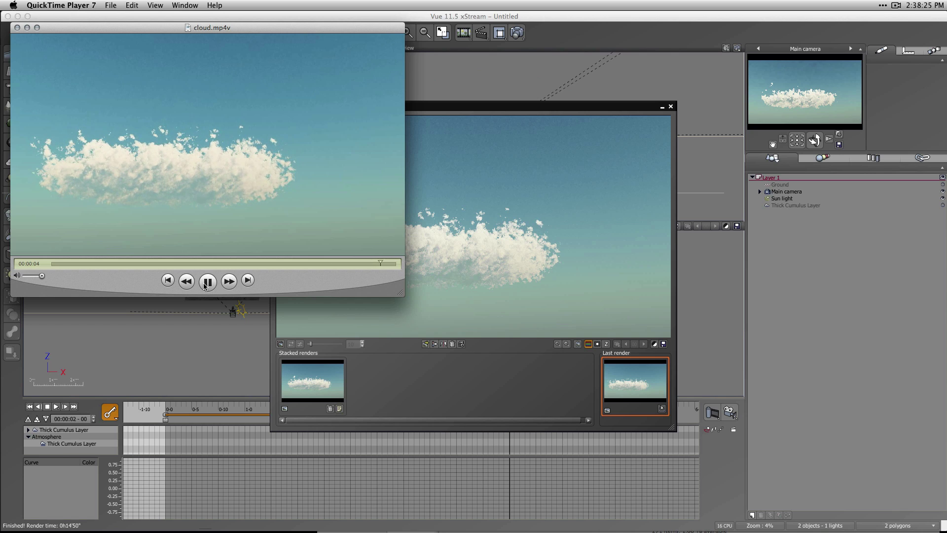
{"action": "left_click", "coordinate": [207, 281]}
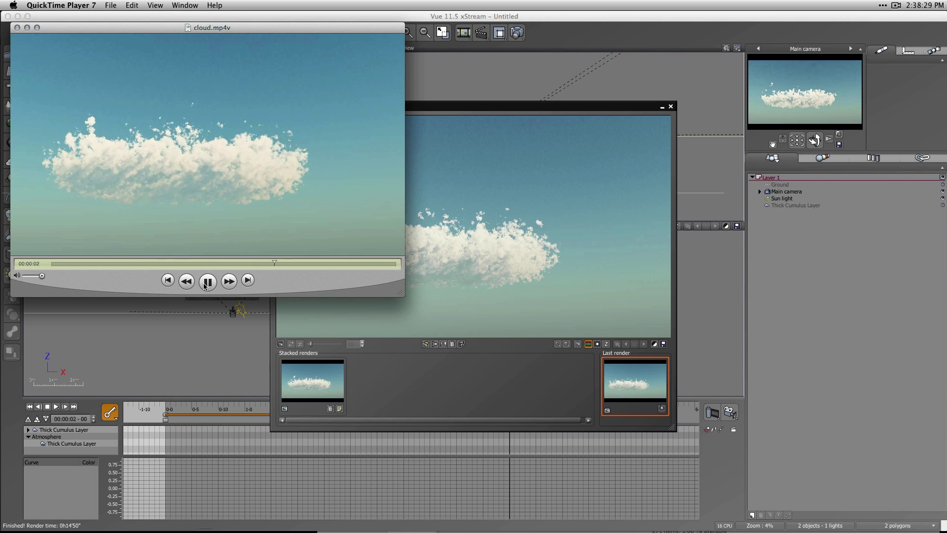
{"action": "left_click", "coordinate": [207, 282]}
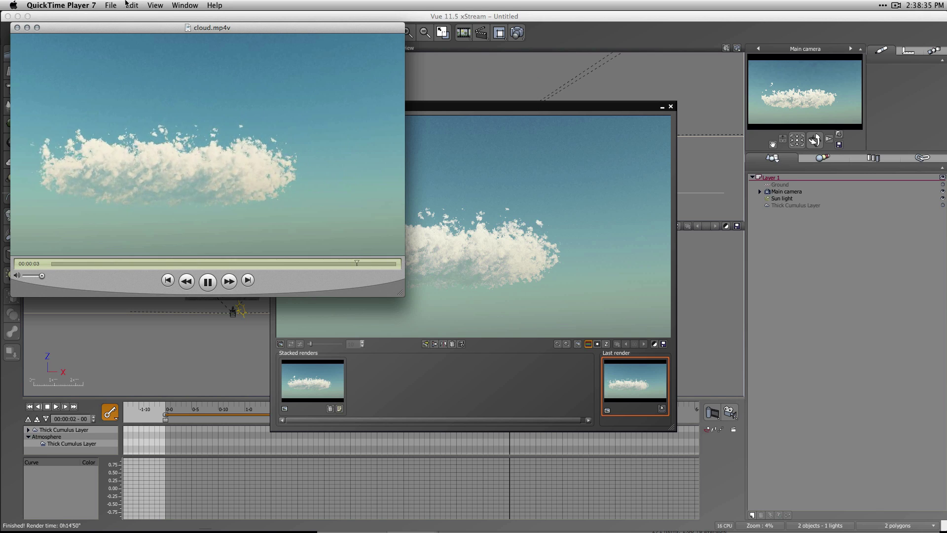
{"action": "key", "text": "space"}
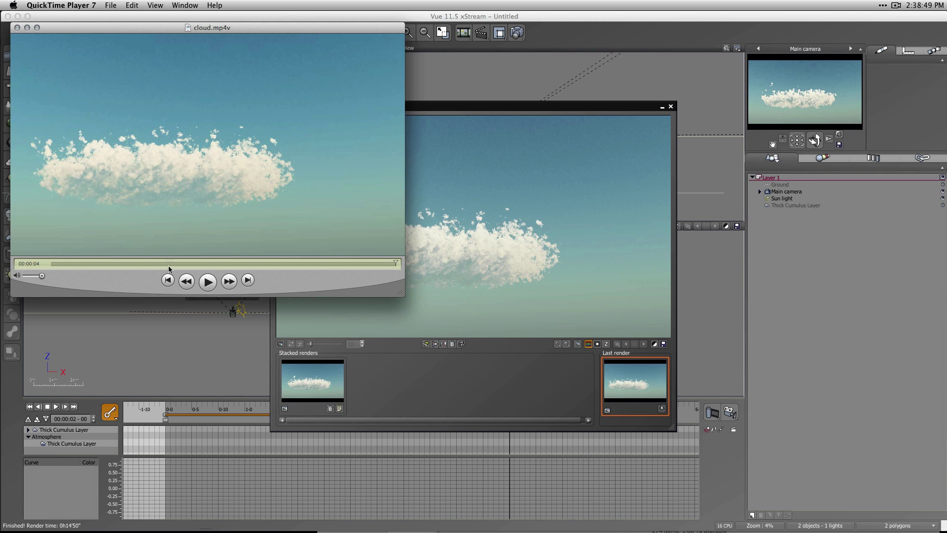
{"action": "left_click", "coordinate": [206, 282]}
{"action": "left_click", "coordinate": [207, 280]}
{"action": "left_click_drag", "start_coordinate": [393, 263], "coordinate": [331, 264]}
{"action": "left_click", "coordinate": [208, 281]}
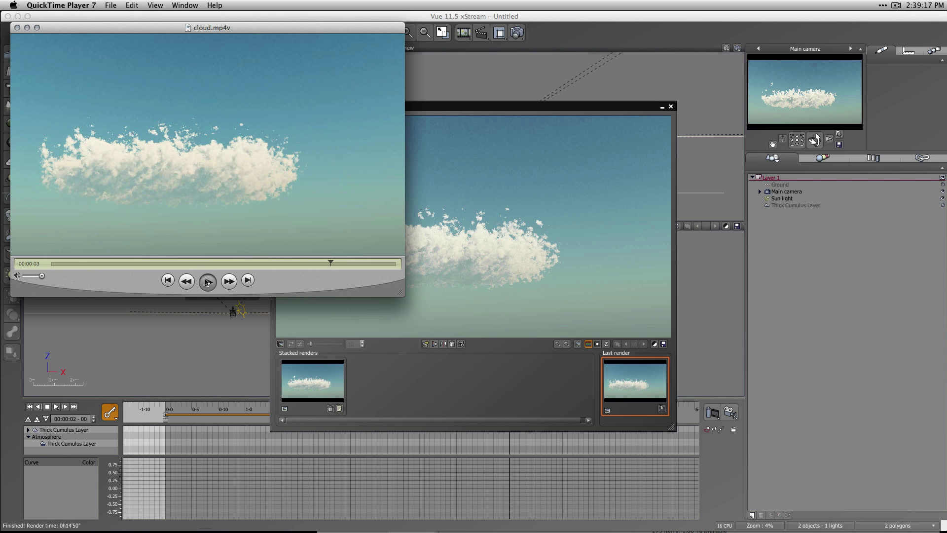
{"action": "left_click", "coordinate": [208, 282]}
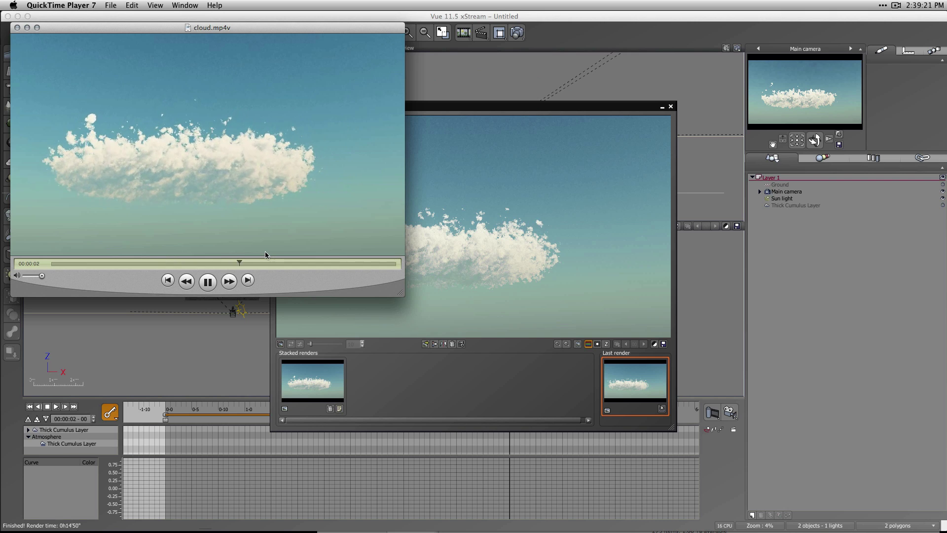
{"action": "left_click", "coordinate": [209, 285]}
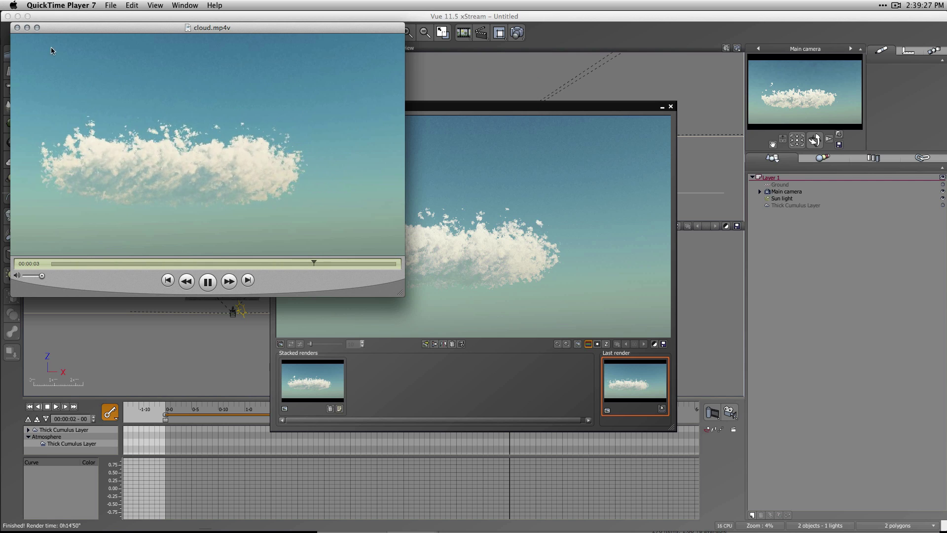
Close the cloud.mp4v movie and switch back to Vue 11 xStream.
{"action": "left_click", "coordinate": [17, 28]}
{"action": "left_click", "coordinate": [107, 20]}
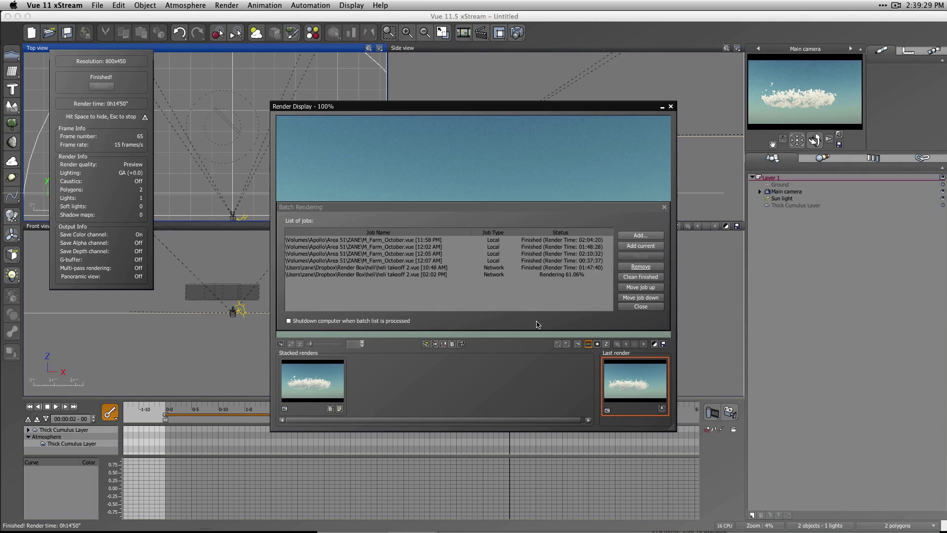
Close the finished render display and show the Thick Cumulus Layer's position curves in the timeline.
{"action": "left_click", "coordinate": [671, 106]}
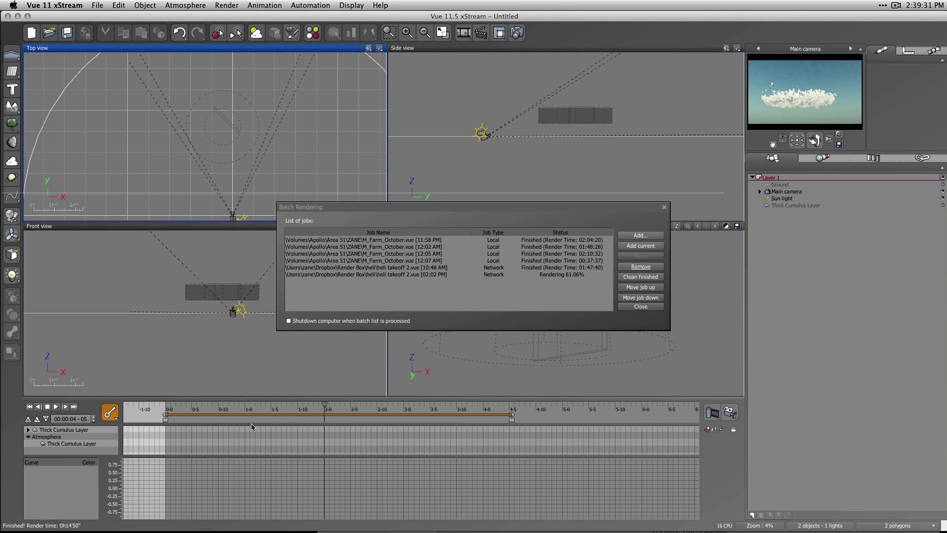
{"action": "left_click", "coordinate": [791, 205]}
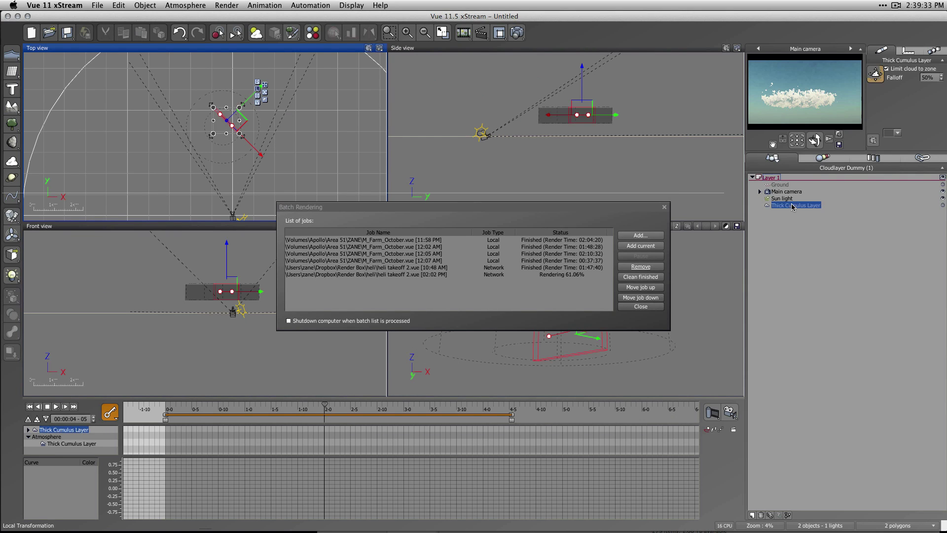
{"action": "left_click", "coordinate": [64, 445]}
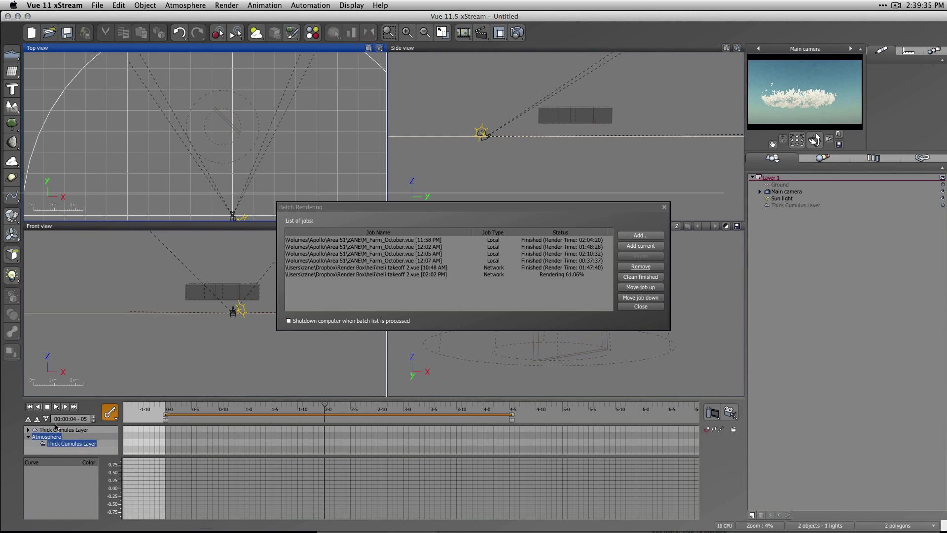
{"action": "right_click", "coordinate": [262, 481]}
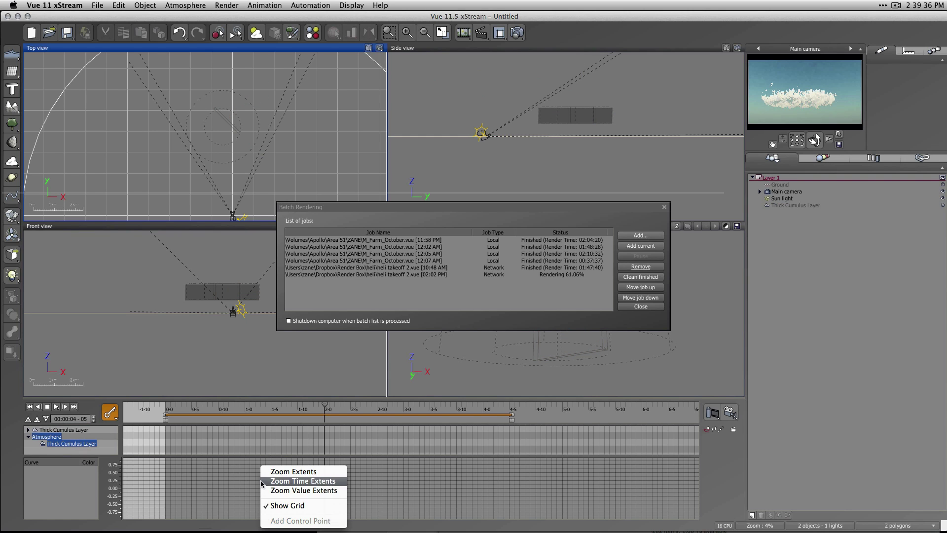
{"action": "left_click", "coordinate": [323, 490]}
{"action": "right_click", "coordinate": [333, 491]}
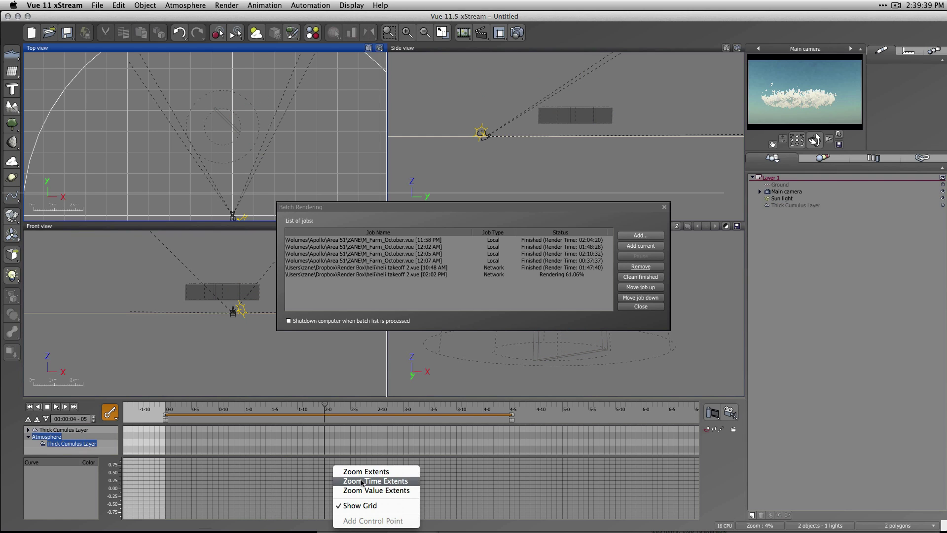
{"action": "left_click", "coordinate": [345, 469]}
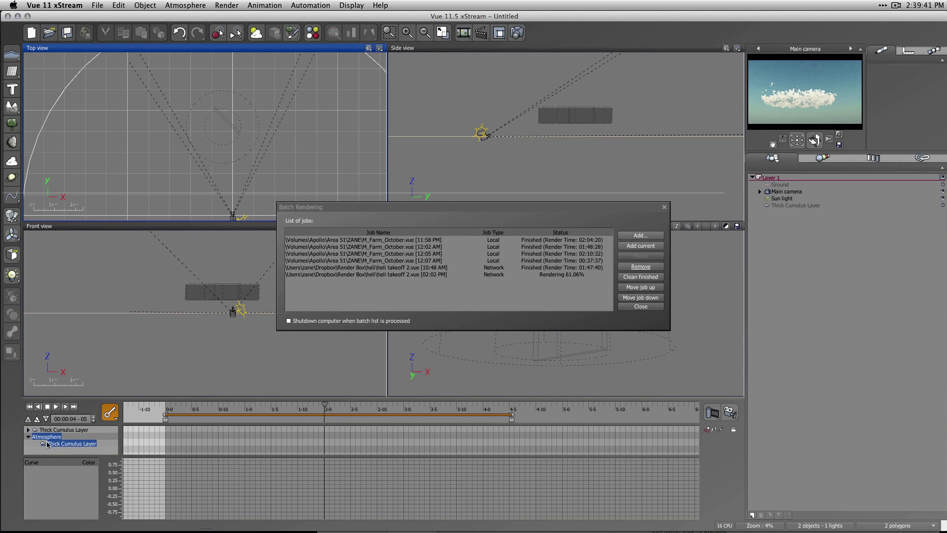
{"action": "left_click", "coordinate": [28, 430]}
{"action": "left_click", "coordinate": [54, 437]}
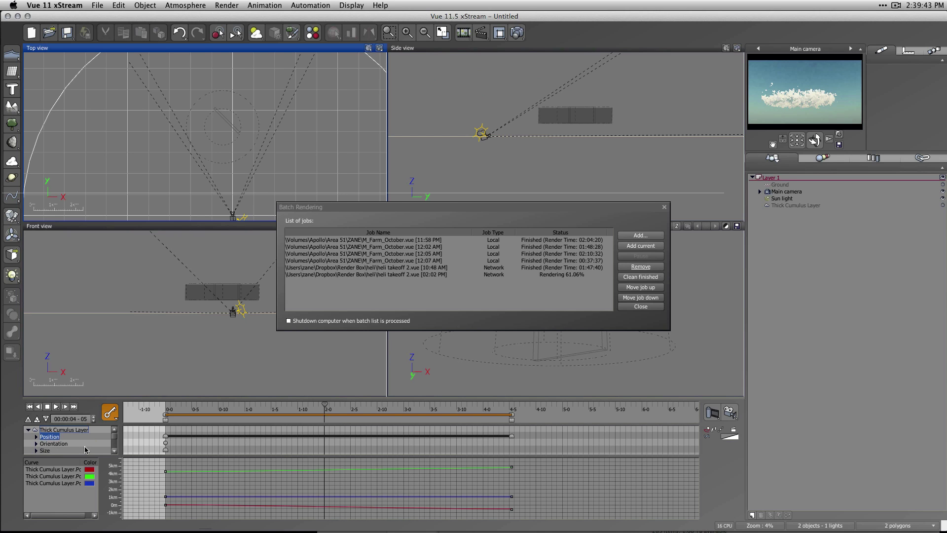
Close the Batch Rendering window and enlarge the timeline's graph of the cloud layer's position curves.
{"action": "right_click", "coordinate": [359, 484]}
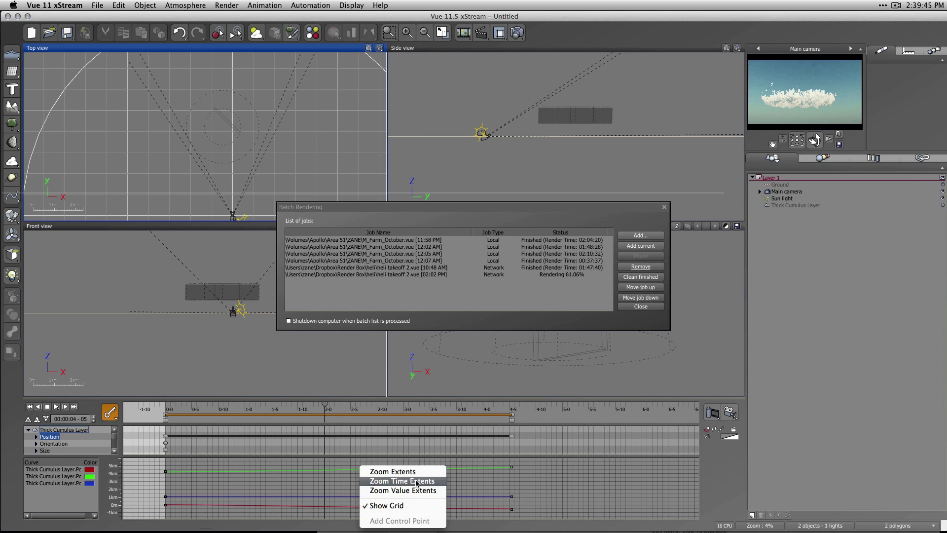
{"action": "left_click", "coordinate": [432, 489]}
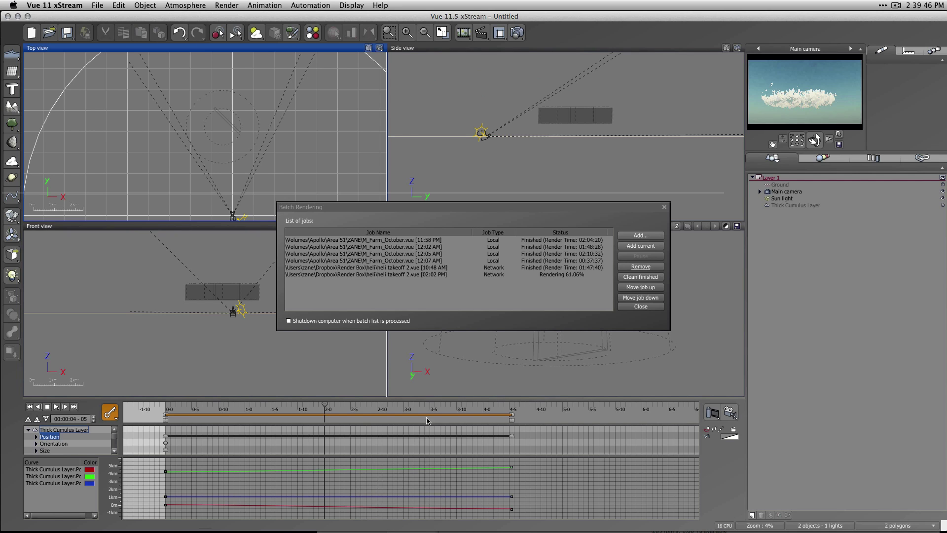
{"action": "left_click", "coordinate": [393, 396]}
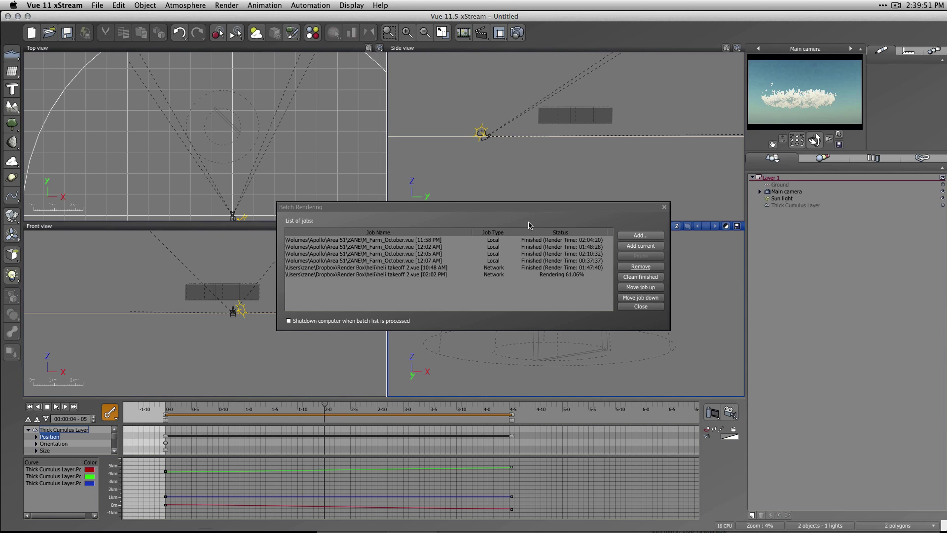
{"action": "key", "text": "Escape"}
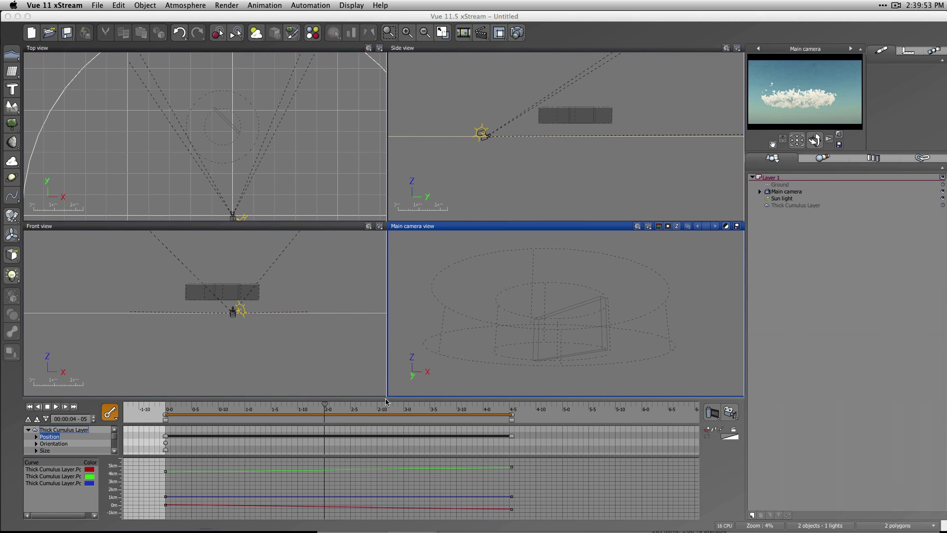
{"action": "left_click_drag", "start_coordinate": [386, 397], "coordinate": [387, 256]}
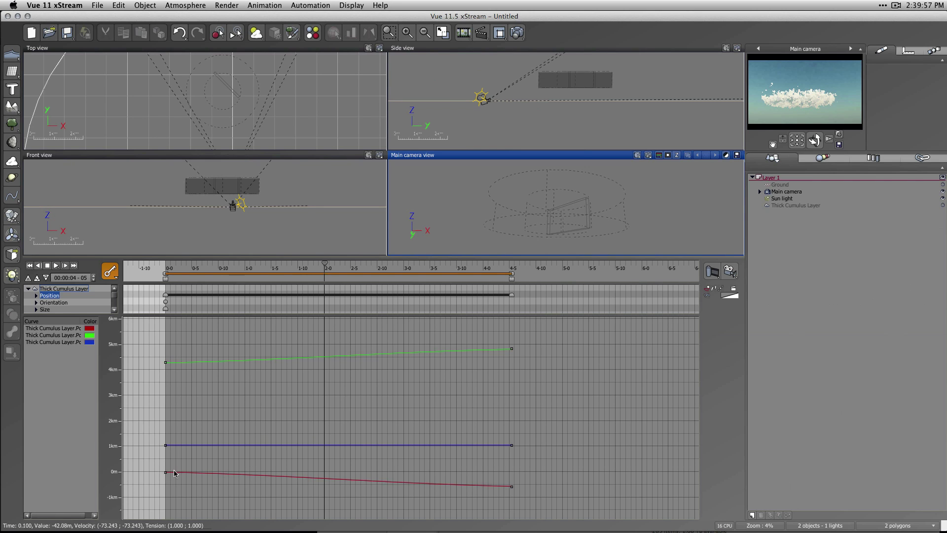
Set all position keyframes of the Thick Cumulus Layer to Linear interpolation, and shrink the timeline back.
{"action": "left_click_drag", "start_coordinate": [544, 464], "coordinate": [178, 498]}
{"action": "left_click_drag", "start_coordinate": [537, 329], "coordinate": [150, 497]}
{"action": "right_click", "coordinate": [181, 331]}
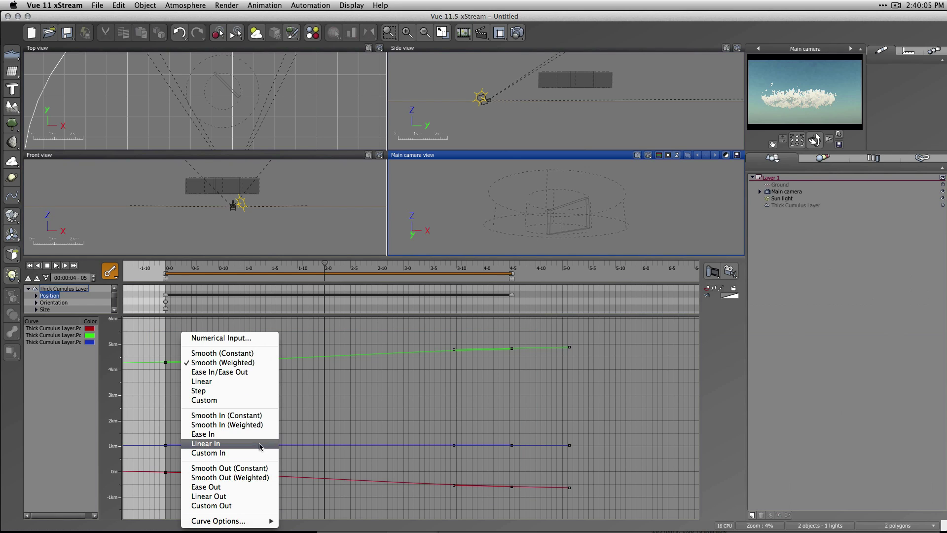
{"action": "left_click", "coordinate": [249, 382]}
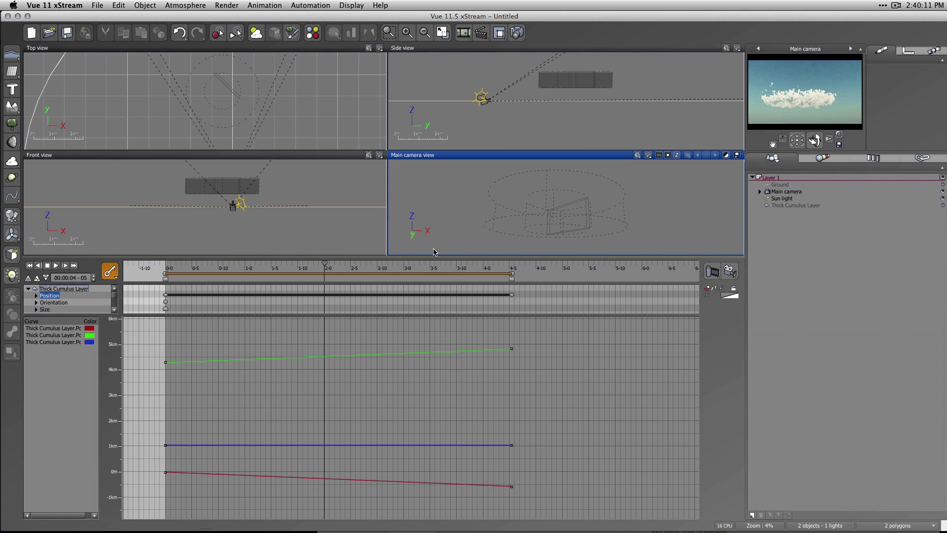
{"action": "left_click_drag", "start_coordinate": [383, 257], "coordinate": [383, 394]}
{"action": "left_click", "coordinate": [283, 337]}
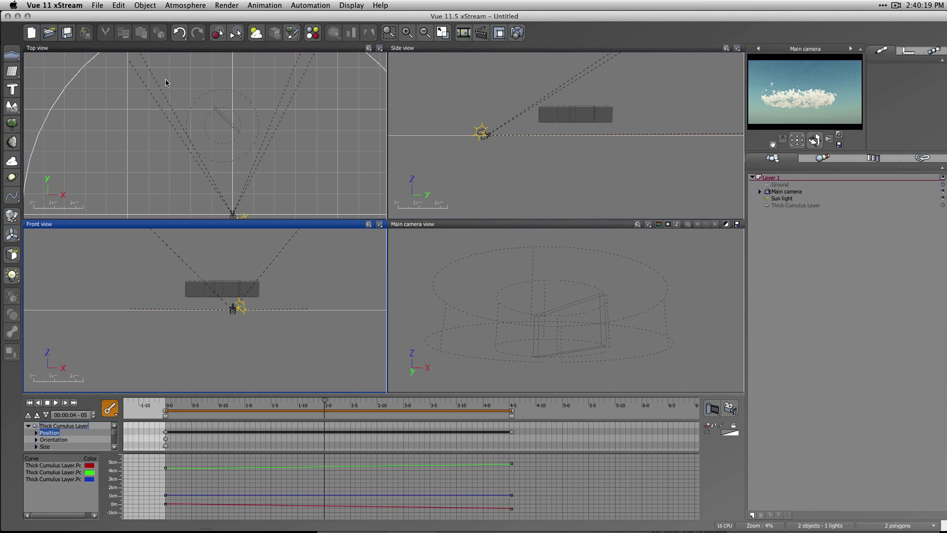
Start a new scene with the Default atmosphere from the Spectral Sunshine collection.
{"action": "key", "text": "F5"}
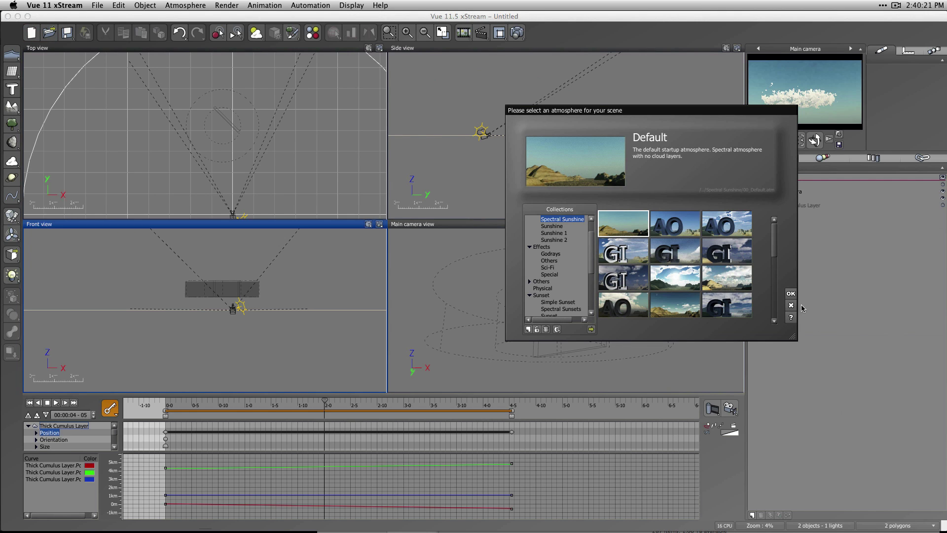
{"action": "left_click", "coordinate": [790, 294]}
{"action": "left_click", "coordinate": [466, 286]}
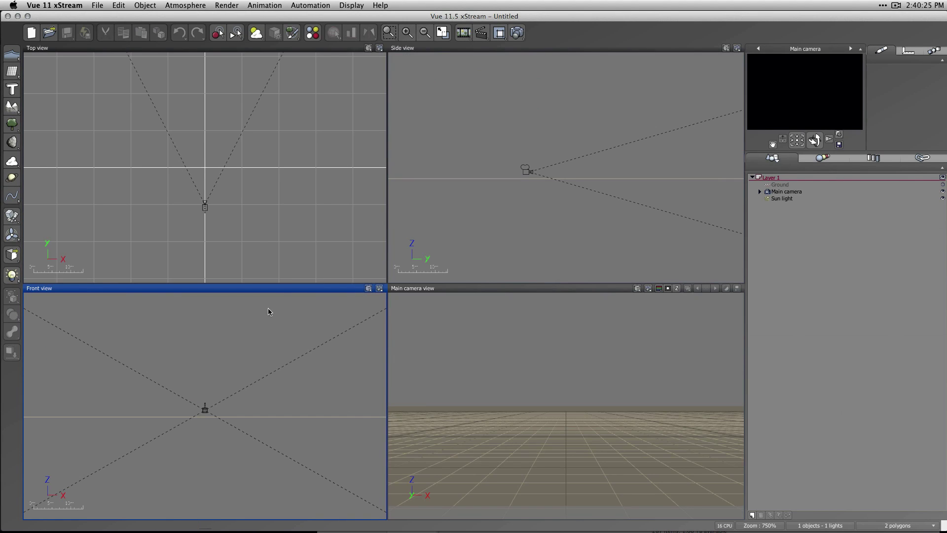
Add a cube primitive in front of the main camera.
{"action": "left_click", "coordinate": [219, 186]}
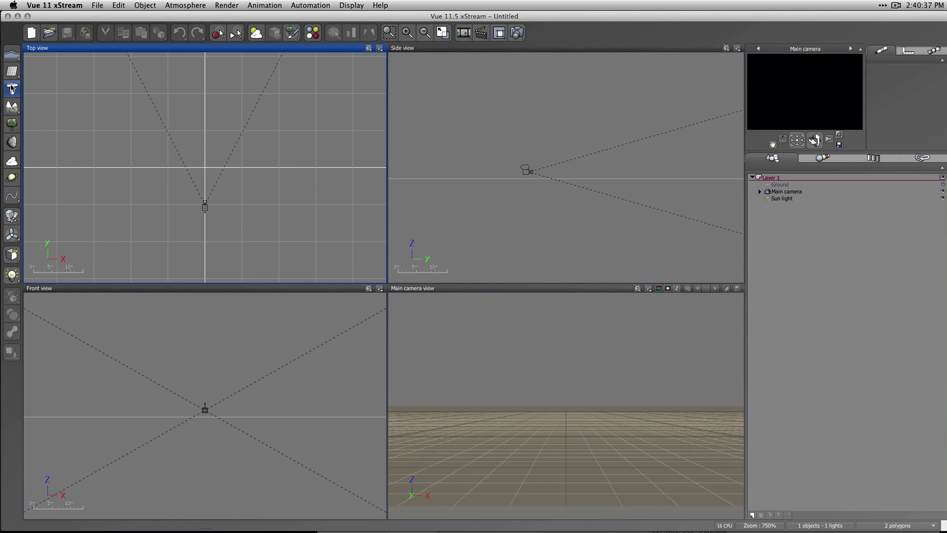
{"action": "left_click_drag", "start_coordinate": [10, 71], "coordinate": [59, 77]}
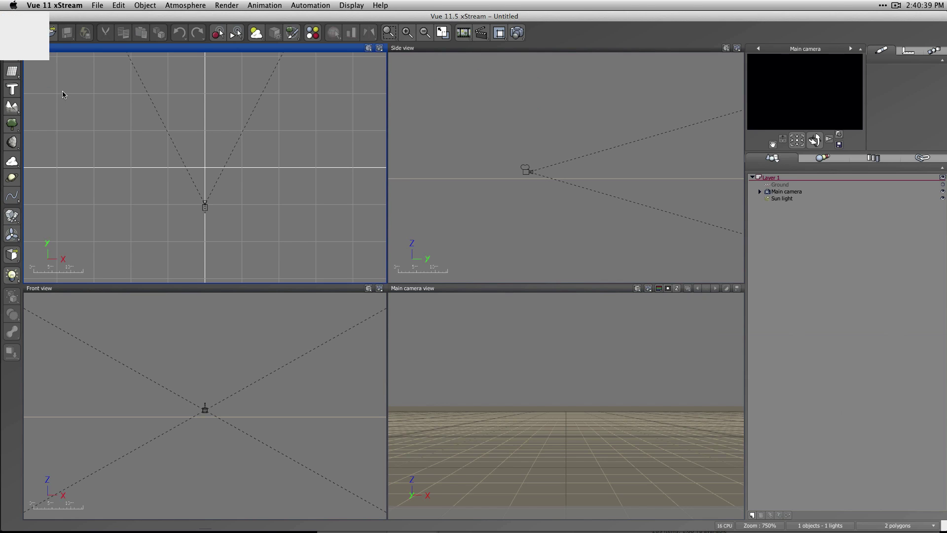
{"action": "left_click_drag", "start_coordinate": [211, 155], "coordinate": [228, 139]}
Try to group the main camera with the cube.
{"action": "left_click", "coordinate": [209, 202]}
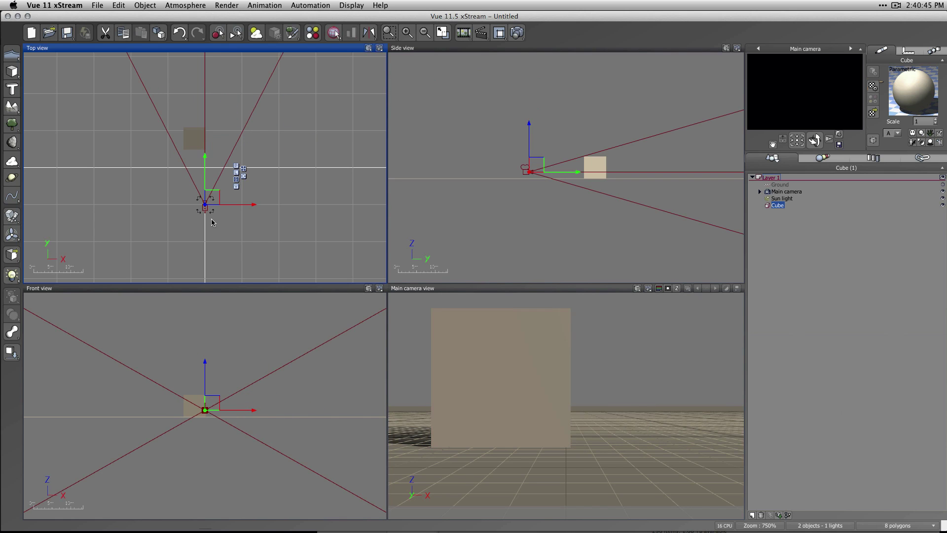
{"action": "left_click", "coordinate": [192, 139], "text": "shift"}
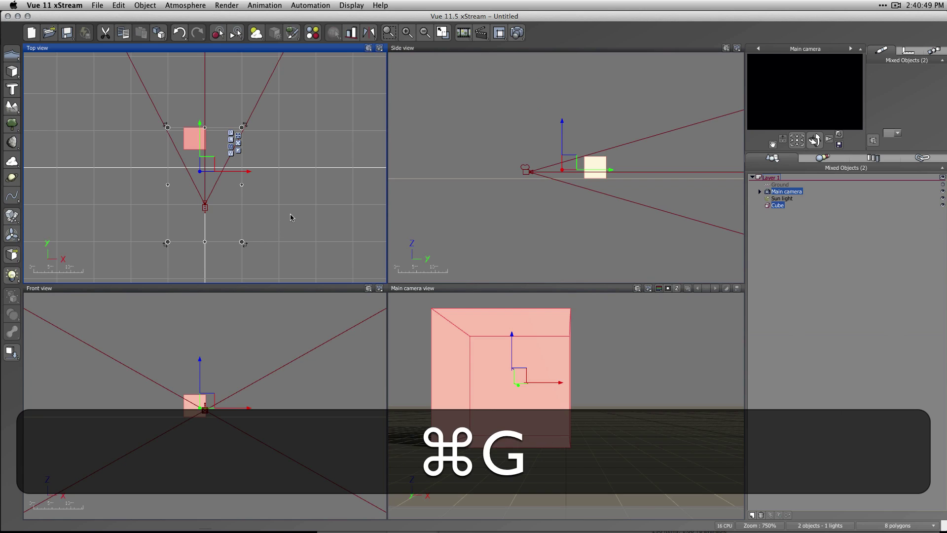
{"action": "left_click", "coordinate": [209, 212], "text": "shift"}
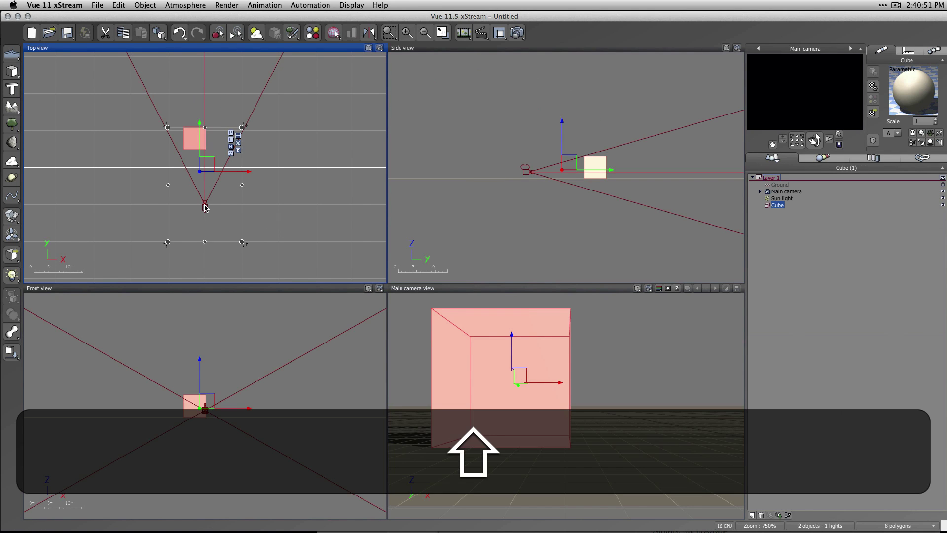
{"action": "left_click", "coordinate": [289, 189]}
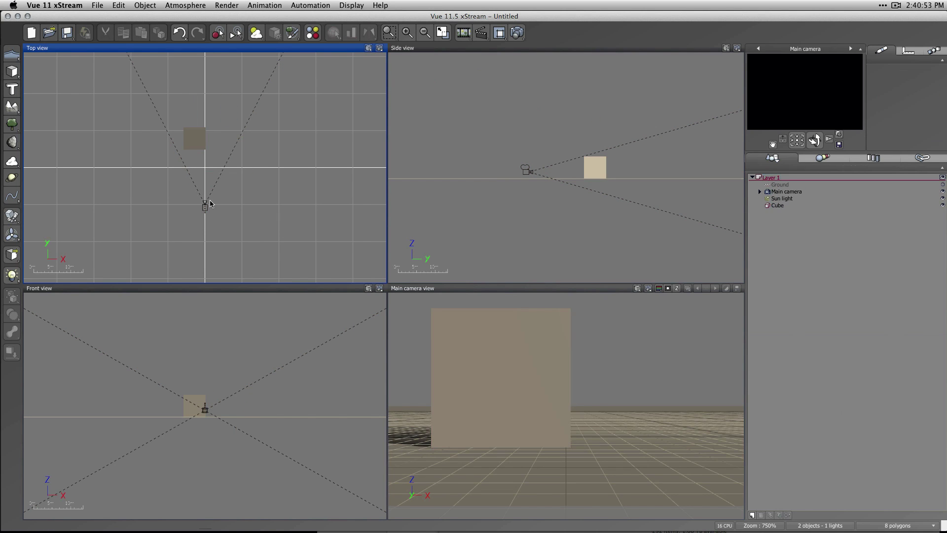
Link the main camera to the cube, and shift the cube slightly along the X axis to test the link.
{"action": "left_click", "coordinate": [205, 210]}
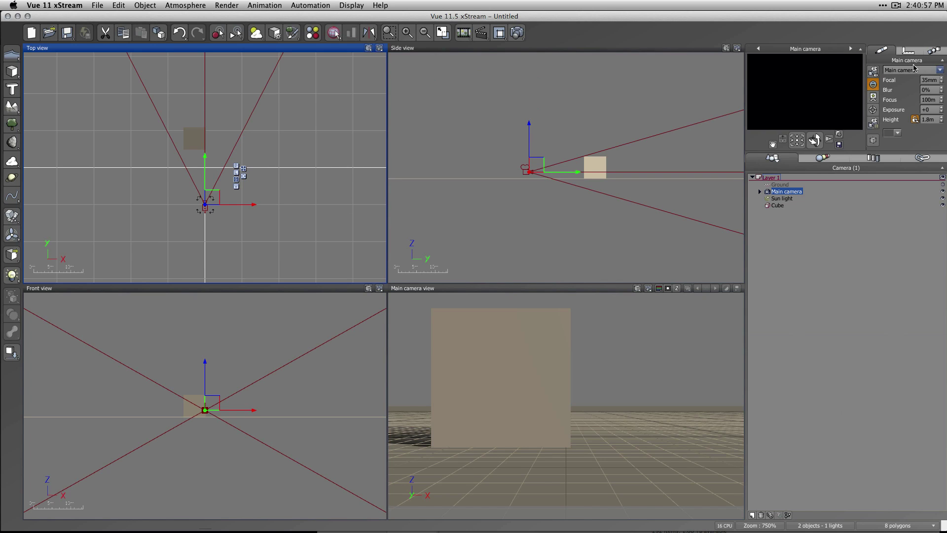
{"action": "left_click", "coordinate": [937, 51]}
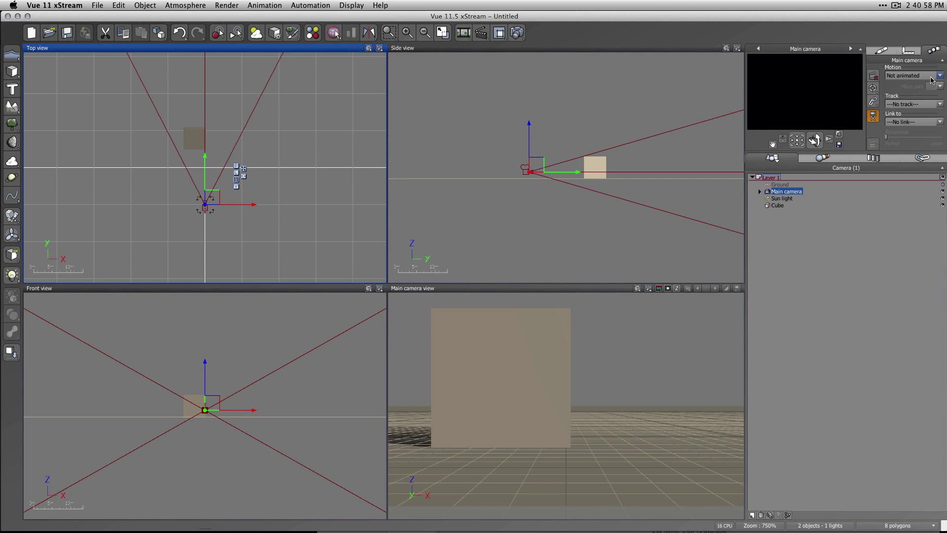
{"action": "left_click", "coordinate": [888, 122]}
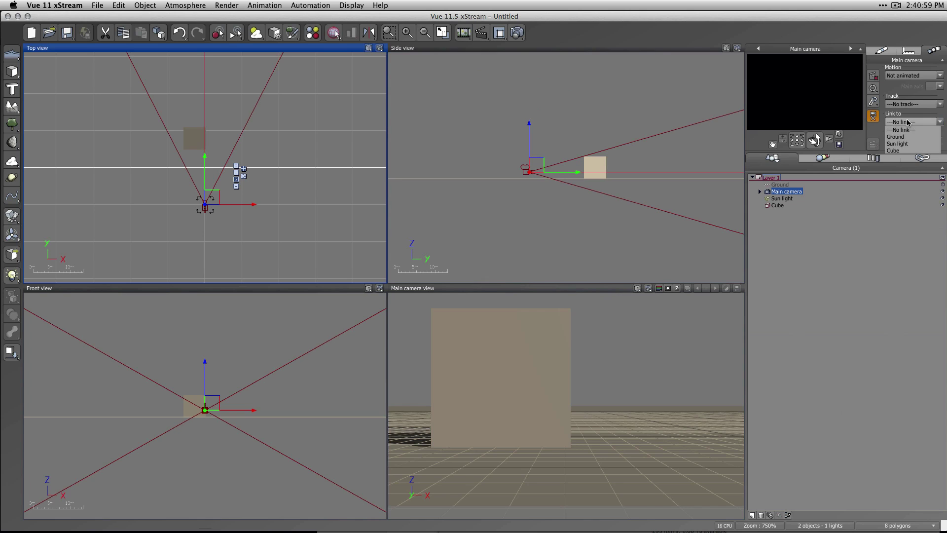
{"action": "left_click", "coordinate": [893, 151]}
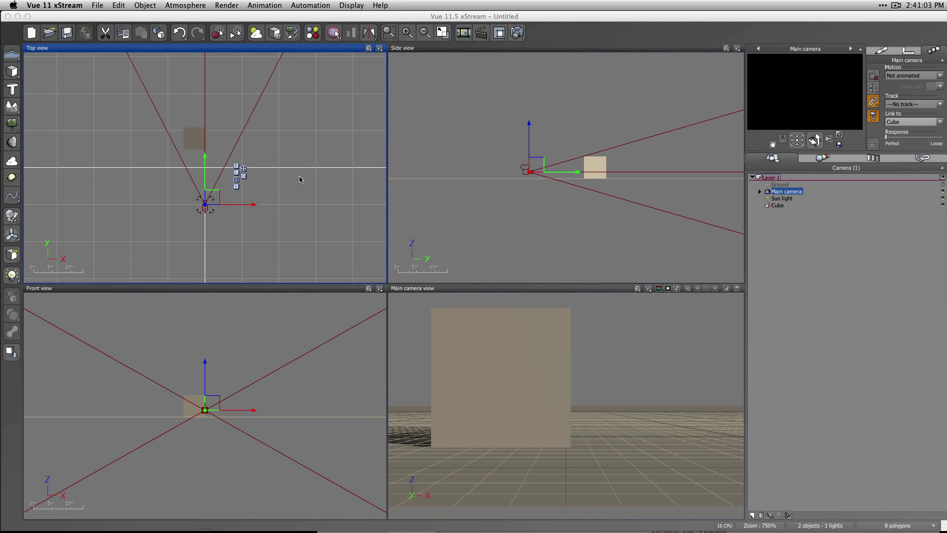
{"action": "left_click", "coordinate": [202, 142]}
{"action": "mouse_move", "coordinate": [227, 140]}
{"action": "left_mouse_down"}
{"action": "mouse_move", "coordinate": [290, 140]}
{"action": "mouse_move", "coordinate": [227, 142]}
{"action": "mouse_move", "coordinate": [285, 139]}
{"action": "mouse_move", "coordinate": [241, 138]}
{"action": "left_mouse_up"}
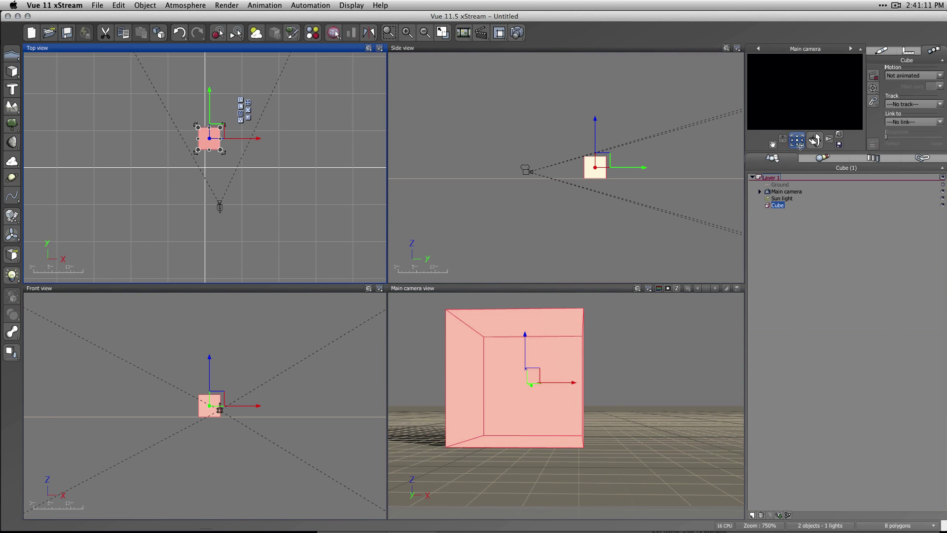
Show the timeline without using the Animation Wizard, and animate the cube moving along the X axis from 0 to 3 seconds.
{"action": "key", "text": "F11"}
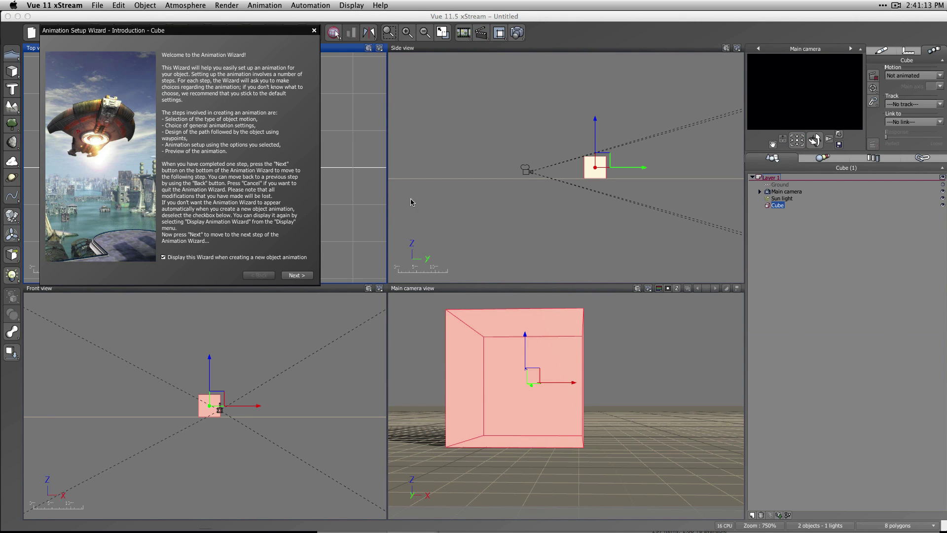
{"action": "left_click", "coordinate": [314, 32]}
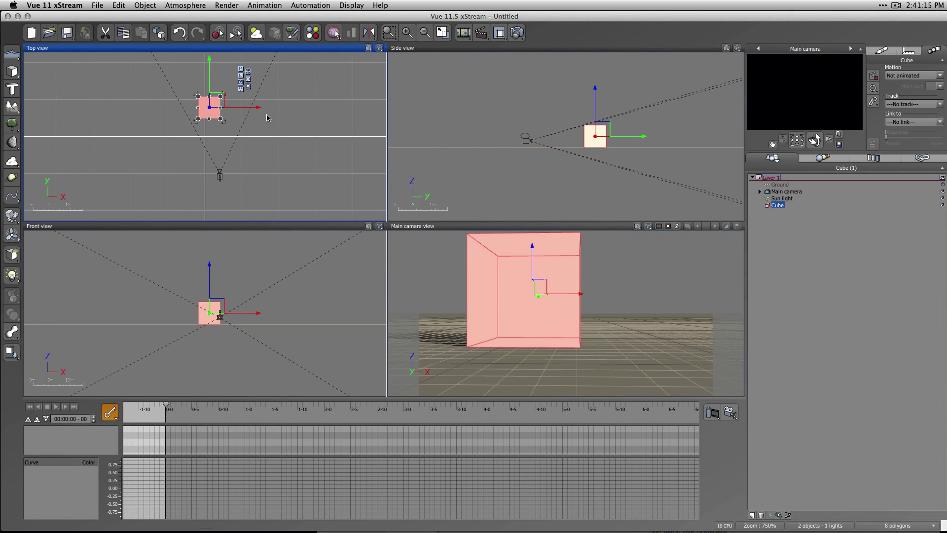
{"action": "left_click_drag", "start_coordinate": [246, 108], "coordinate": [192, 114]}
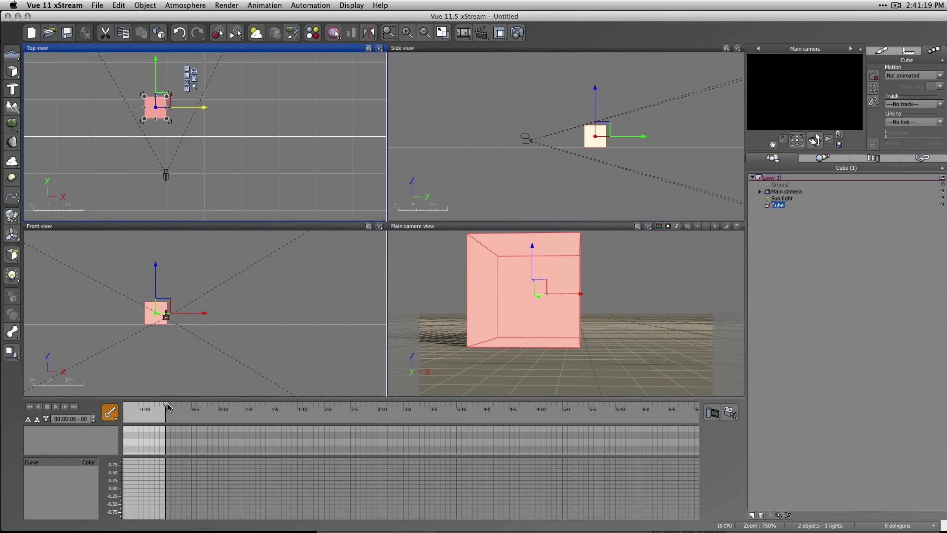
{"action": "left_click_drag", "start_coordinate": [166, 404], "coordinate": [403, 405]}
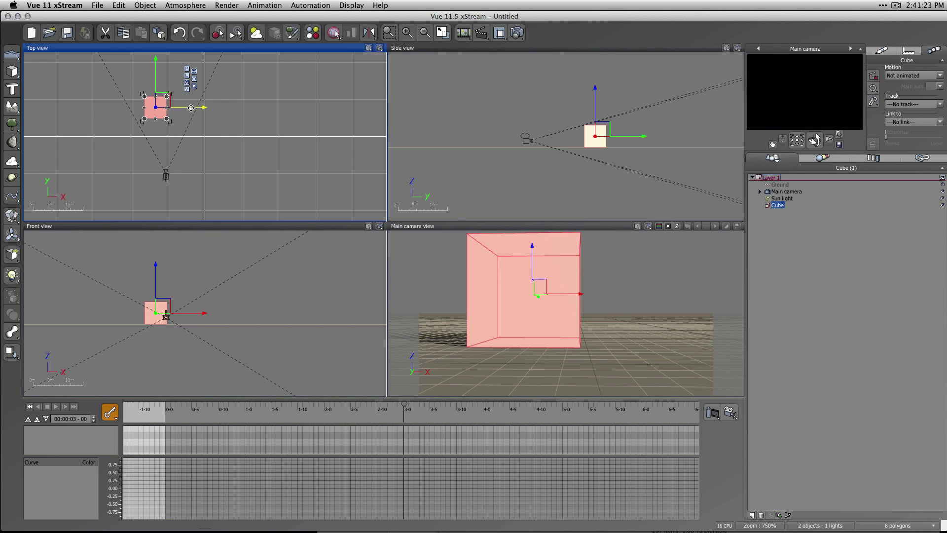
{"action": "left_click_drag", "start_coordinate": [192, 108], "coordinate": [279, 107]}
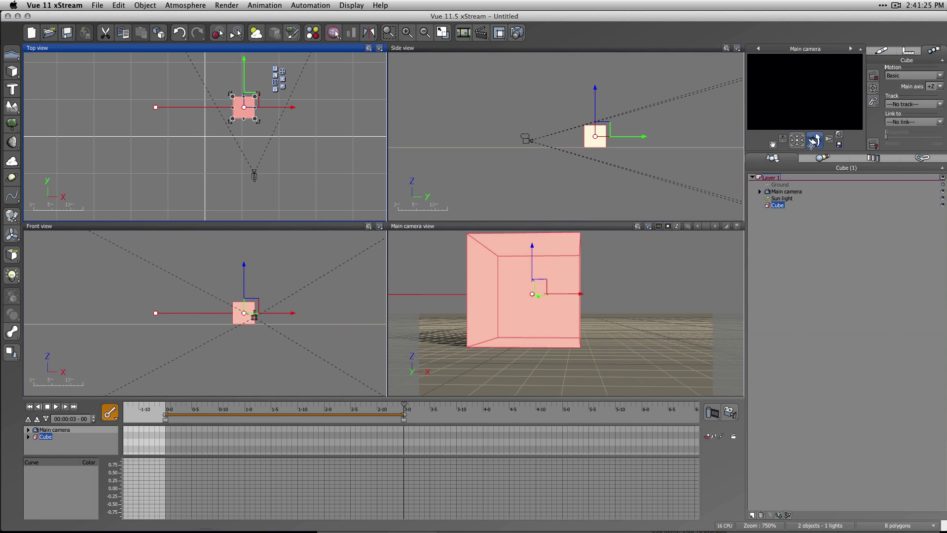
Rotate the main camera around the cube to an angled view at the 3-second mark, and deselect the cube.
{"action": "left_click_drag", "start_coordinate": [811, 145], "coordinate": [798, 141]}
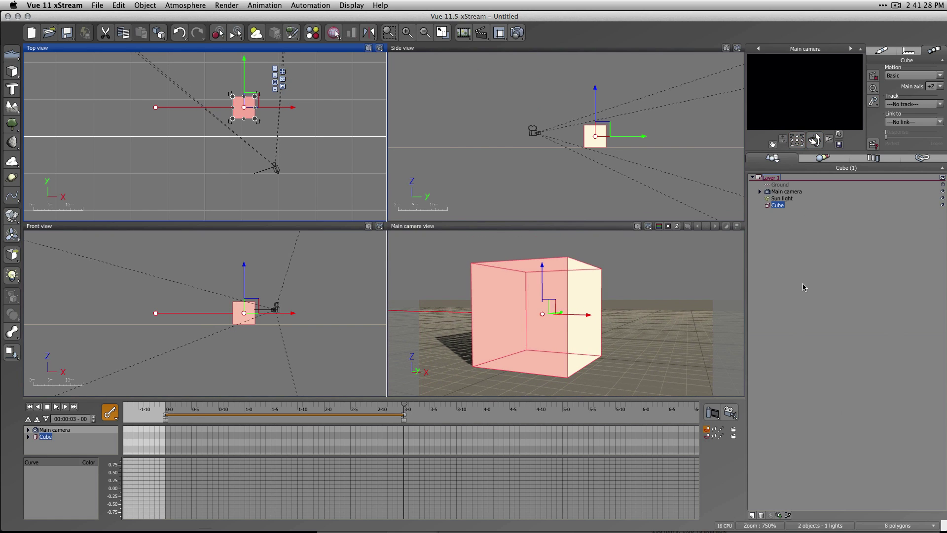
{"action": "left_click", "coordinate": [803, 287]}
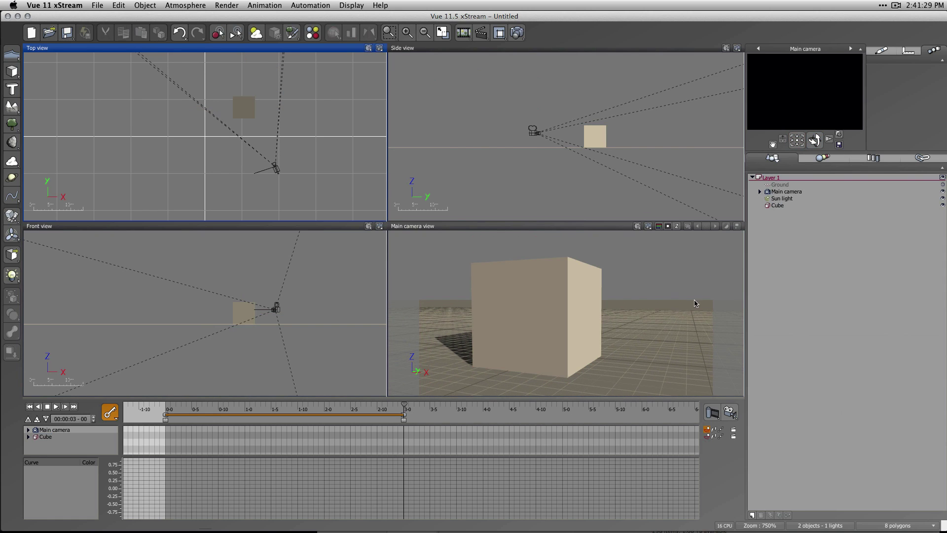
Add a spot light at the 11-frame mark and place it beside the cube.
{"action": "left_click_drag", "start_coordinate": [403, 409], "coordinate": [222, 414]}
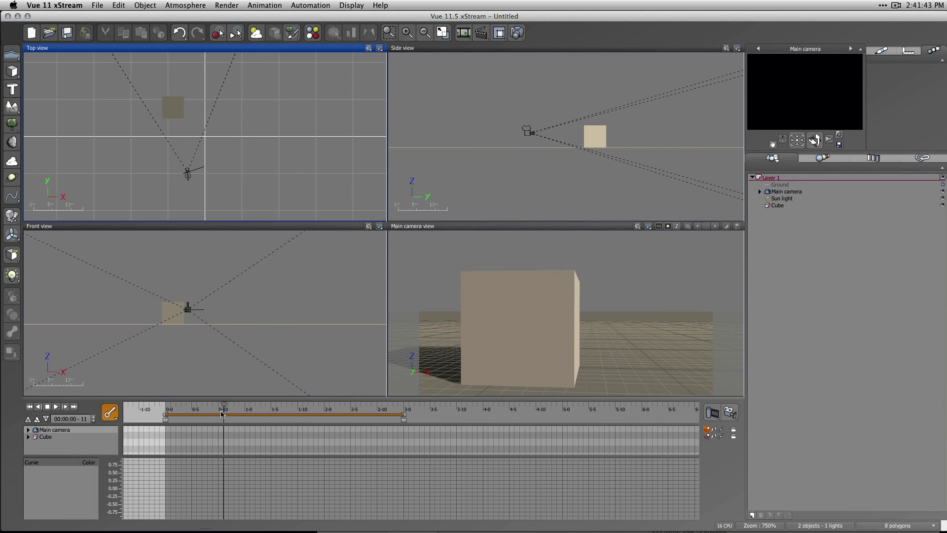
{"action": "left_click", "coordinate": [13, 276]}
{"action": "left_click", "coordinate": [60, 281]}
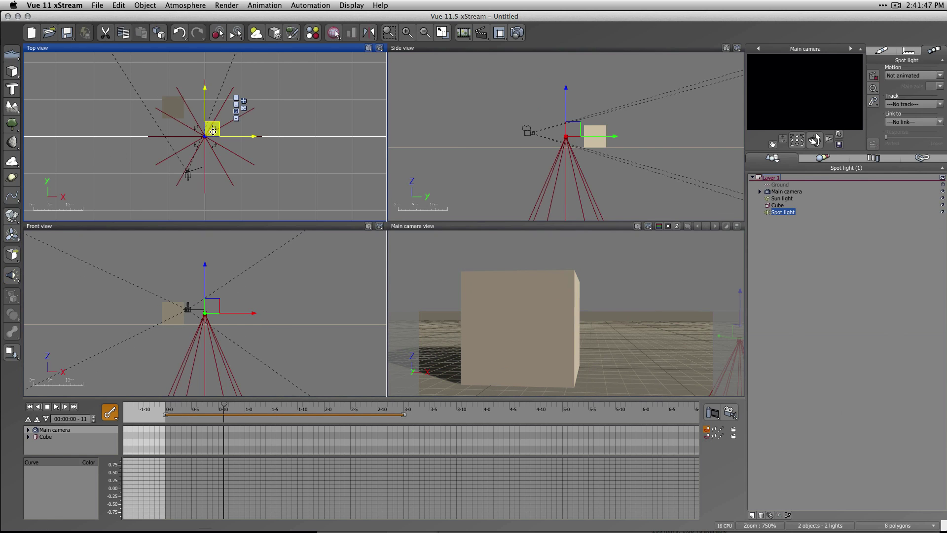
{"action": "left_click_drag", "start_coordinate": [212, 128], "coordinate": [201, 100]}
{"action": "left_click", "coordinate": [623, 140]}
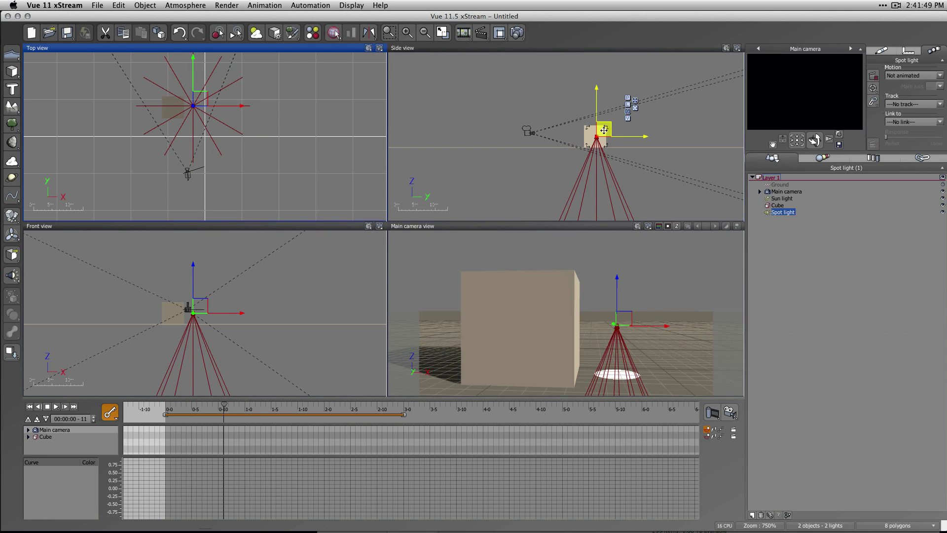
Rotate the spot light to point along the X axis away from the cube, and raise it nearer the cube's side.
{"action": "left_click", "coordinate": [192, 101]}
{"action": "left_click", "coordinate": [226, 81]}
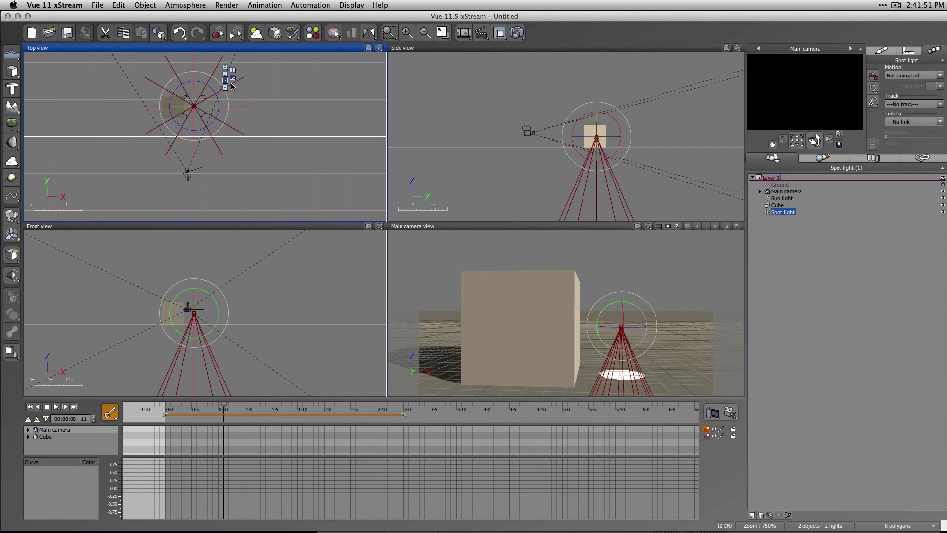
{"action": "left_click_drag", "start_coordinate": [208, 107], "coordinate": [180, 105]}
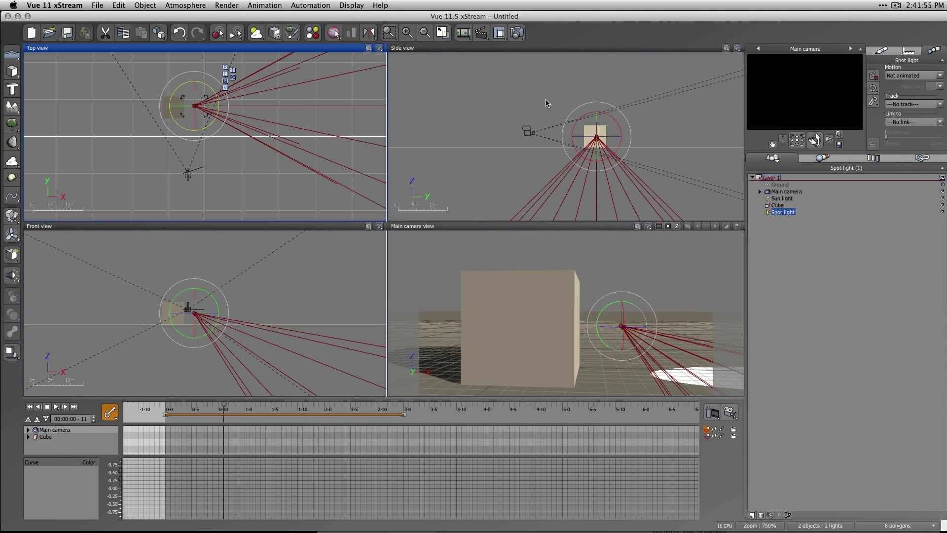
{"action": "left_click_drag", "start_coordinate": [213, 325], "coordinate": [192, 297]}
{"action": "left_click", "coordinate": [233, 277]}
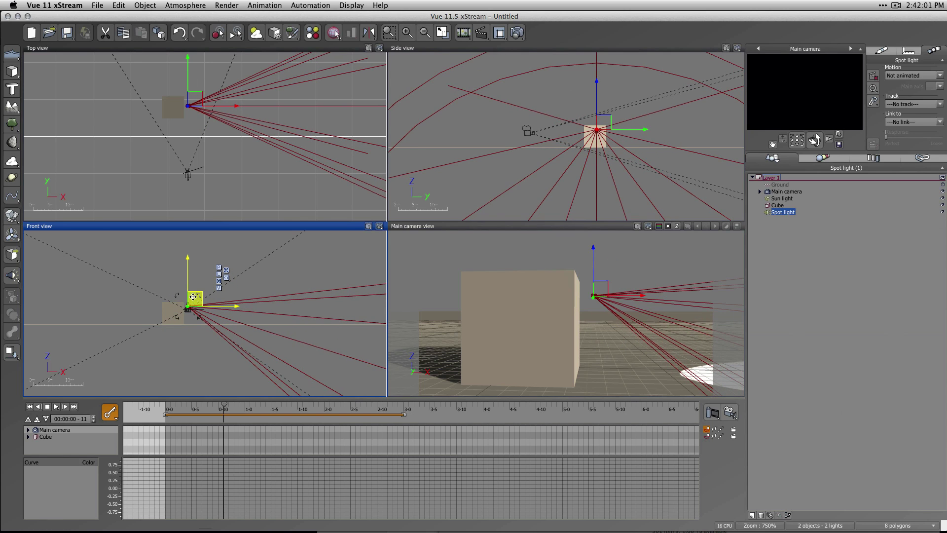
Link the spot light to the cube and, at the 0-second mark, move it along the X axis to the cube's side.
{"action": "left_click", "coordinate": [919, 123]}
{"action": "left_click", "coordinate": [911, 158]}
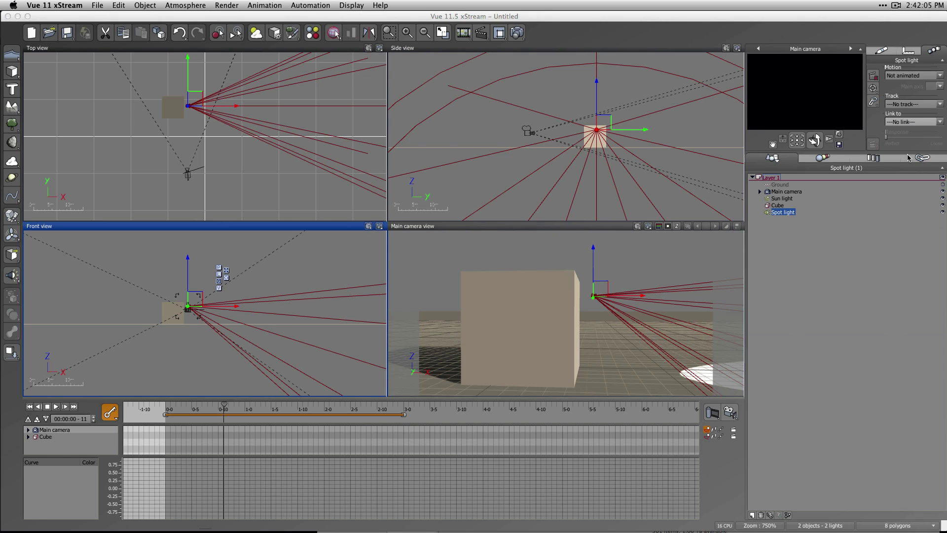
{"action": "left_click", "coordinate": [172, 104]}
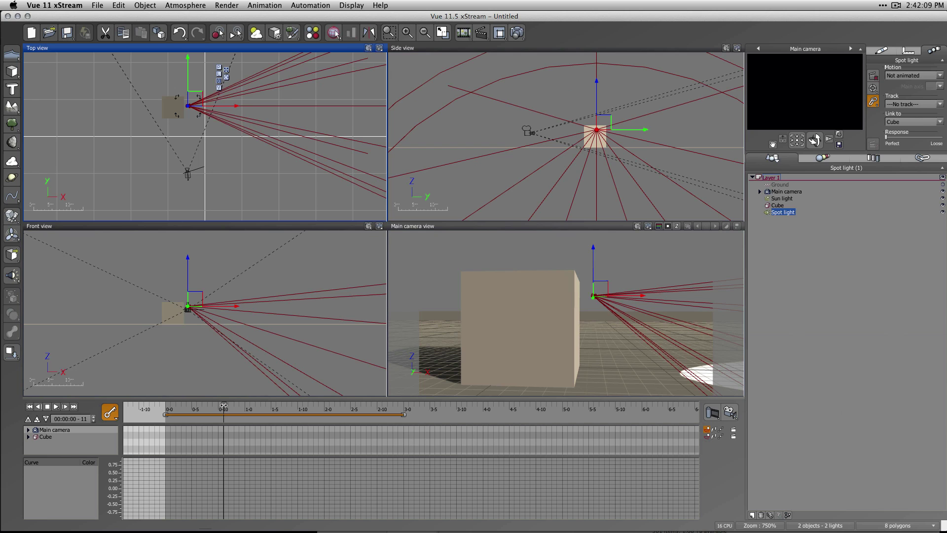
{"action": "left_click_drag", "start_coordinate": [224, 405], "coordinate": [165, 409]}
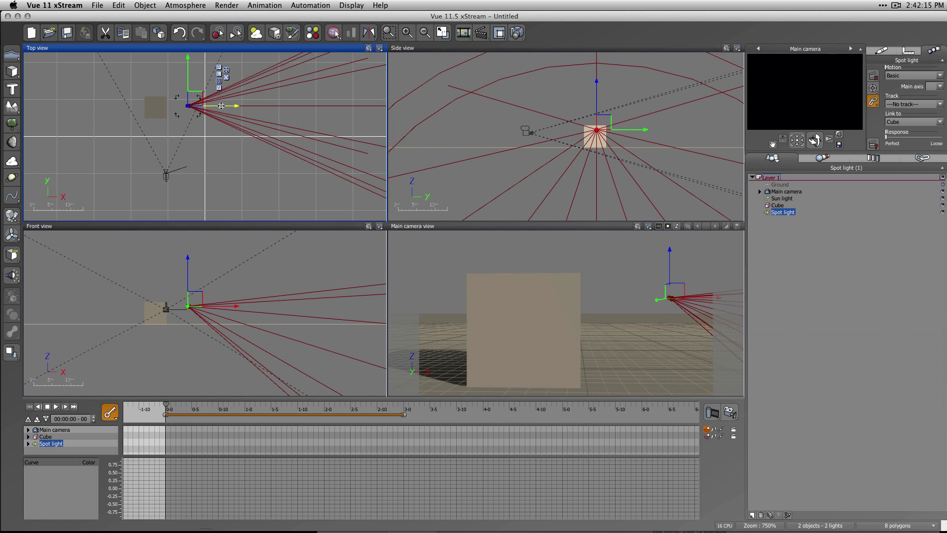
{"action": "left_click_drag", "start_coordinate": [221, 106], "coordinate": [206, 109]}
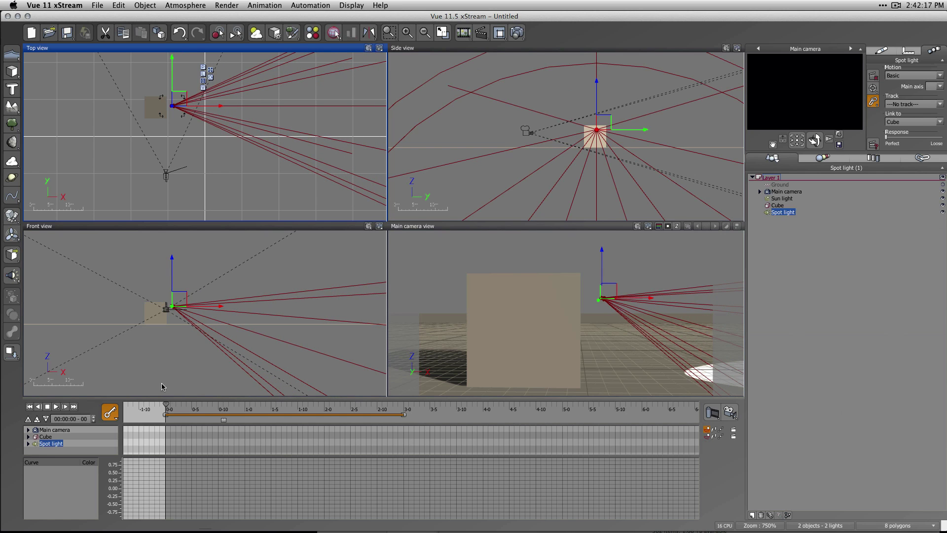
{"action": "left_click_drag", "start_coordinate": [166, 405], "coordinate": [234, 415]}
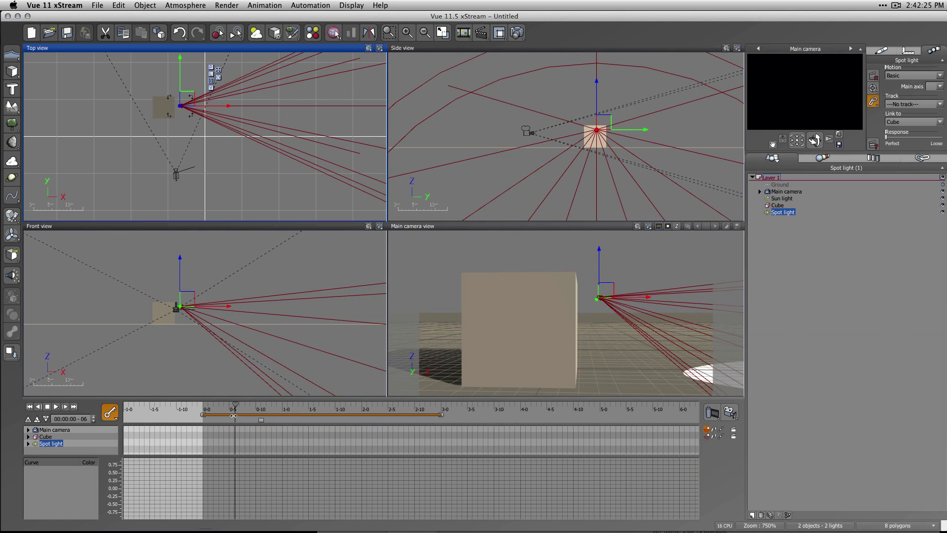
Examine the spot light and cube along with their link and track settings.
{"action": "left_click", "coordinate": [199, 89]}
{"action": "left_click", "coordinate": [182, 106]}
{"action": "left_click", "coordinate": [185, 189]}
{"action": "left_click", "coordinate": [176, 174]}
{"action": "left_click", "coordinate": [165, 114]}
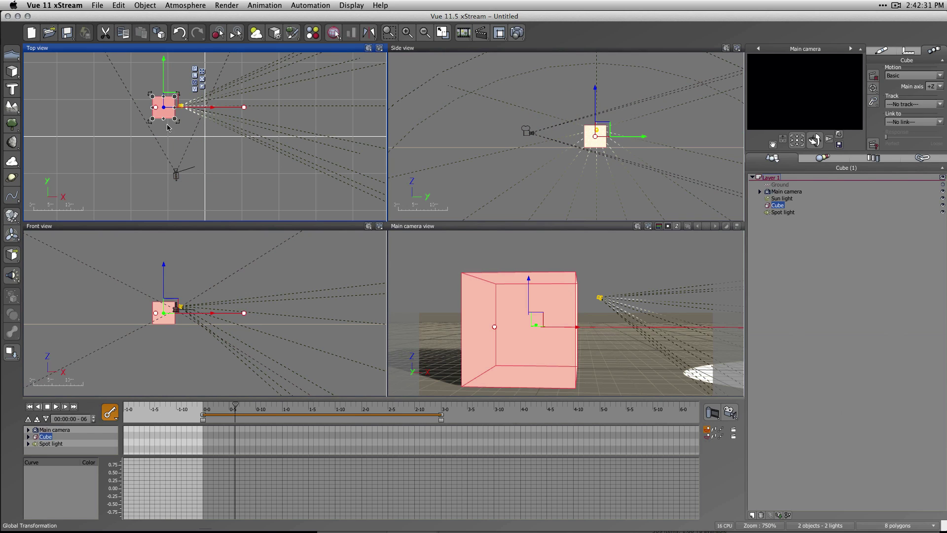
{"action": "left_click", "coordinate": [206, 183]}
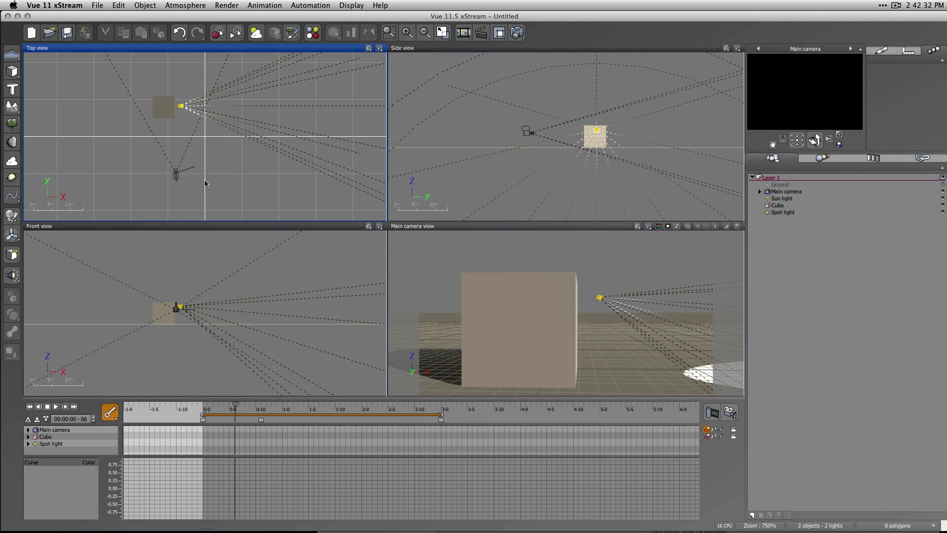
{"action": "left_click", "coordinate": [183, 106]}
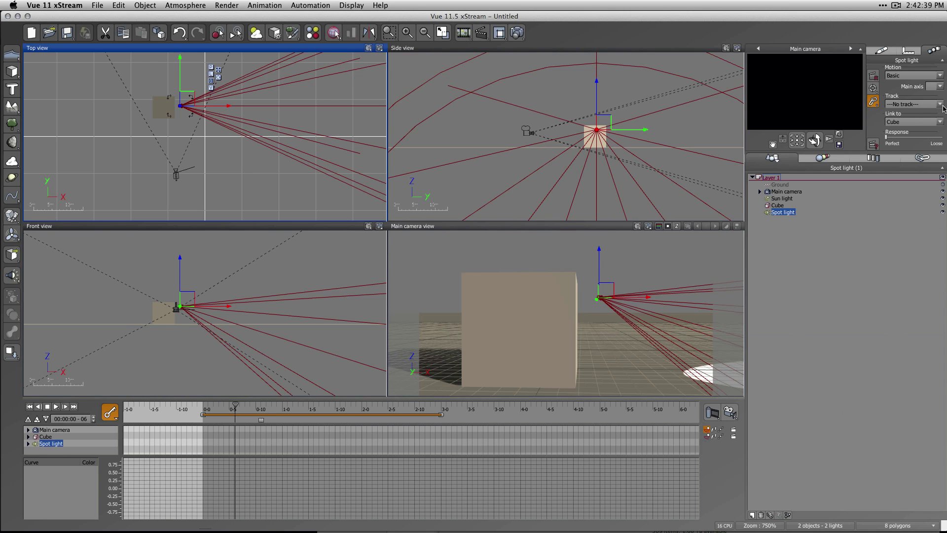
{"action": "left_click", "coordinate": [231, 175]}
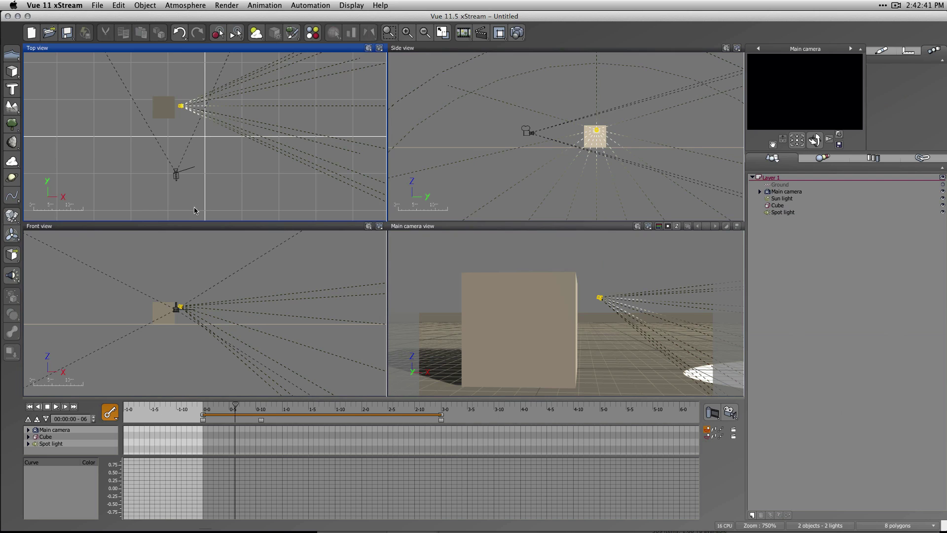
Add a second spot light in front of the cube, beyond the camera, and set it to track the cube.
{"action": "left_click", "coordinate": [12, 275]}
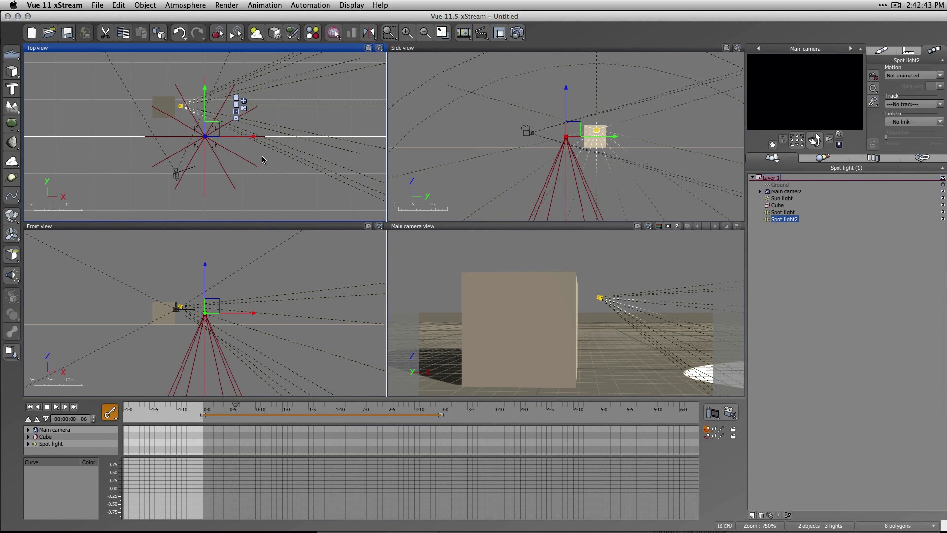
{"action": "left_click_drag", "start_coordinate": [207, 137], "coordinate": [242, 196]}
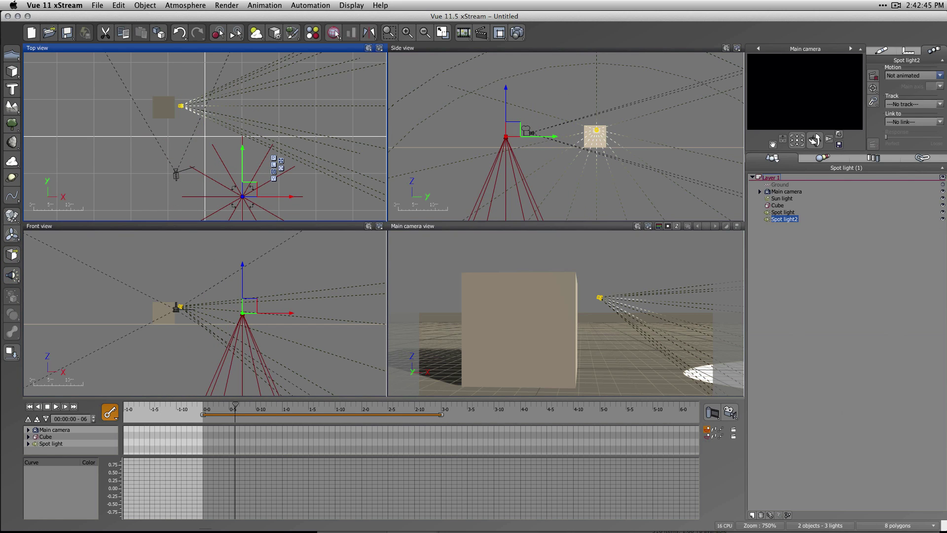
{"action": "left_click", "coordinate": [938, 106]}
{"action": "left_click", "coordinate": [894, 134]}
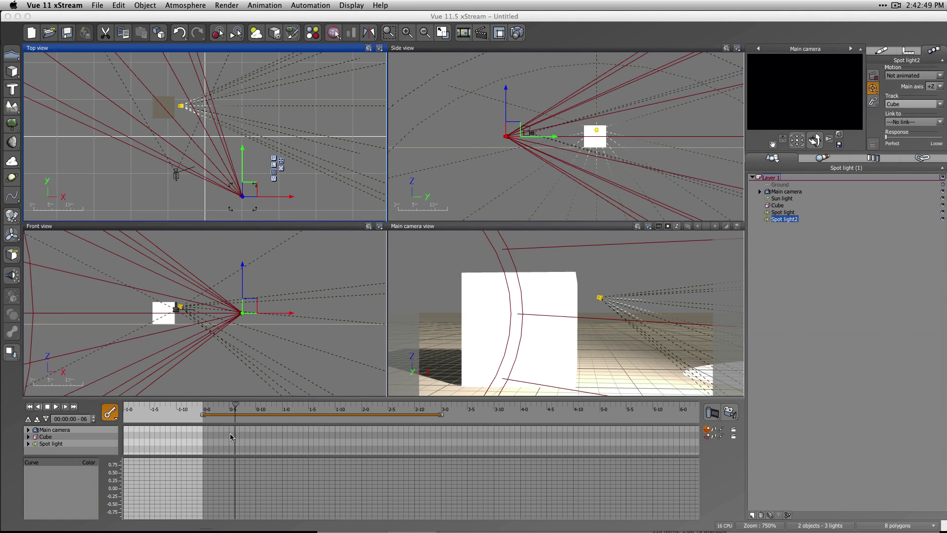
Preview the animation in the enlarged main camera view to check how the second spot light tracks the cube.
{"action": "left_click_drag", "start_coordinate": [235, 405], "coordinate": [363, 408]}
{"action": "left_click_drag", "start_coordinate": [205, 404], "coordinate": [244, 401]}
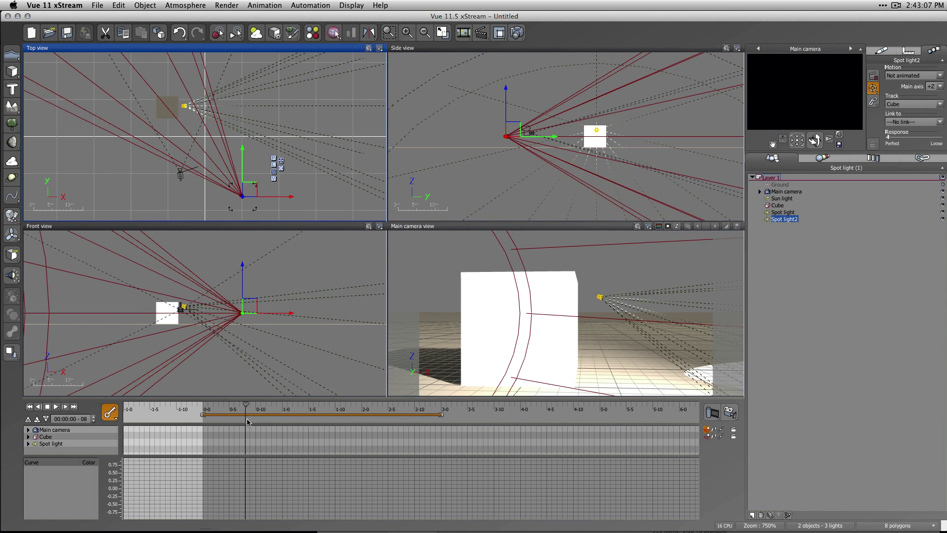
{"action": "left_click_drag", "start_coordinate": [246, 405], "coordinate": [203, 408]}
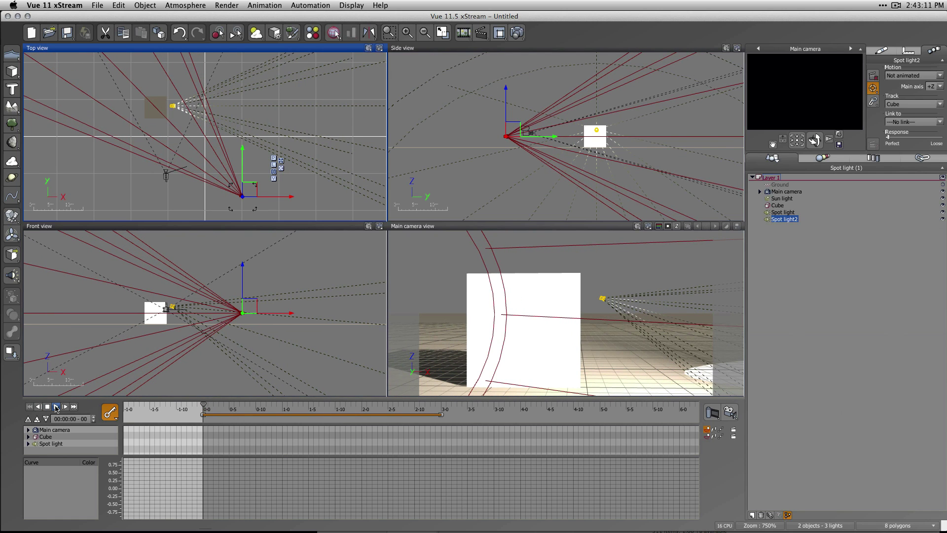
{"action": "left_click", "coordinate": [55, 408]}
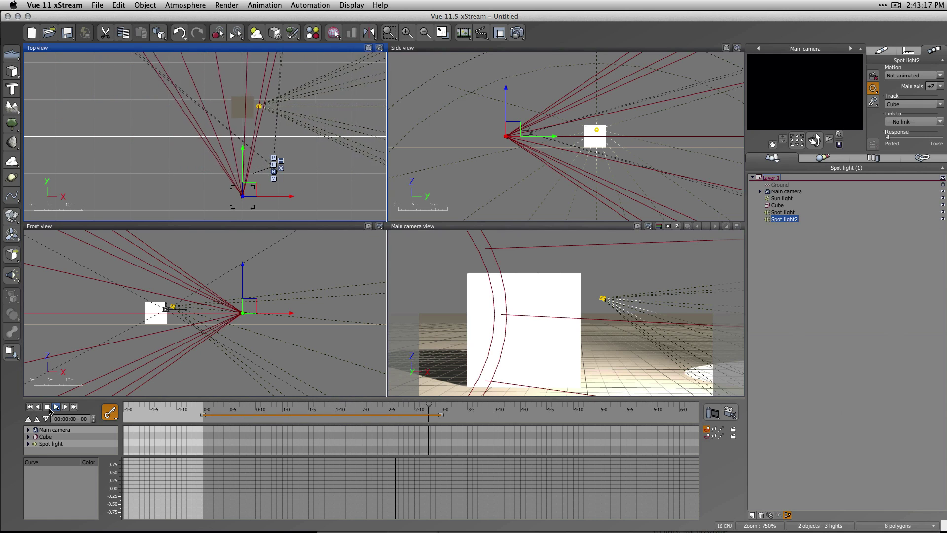
{"action": "double_click", "coordinate": [539, 226]}
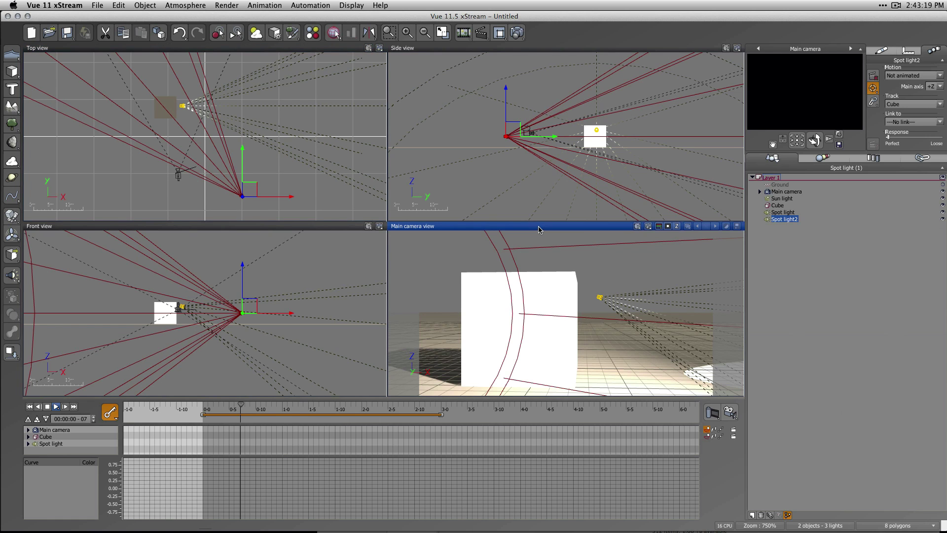
{"action": "left_click", "coordinate": [31, 405]}
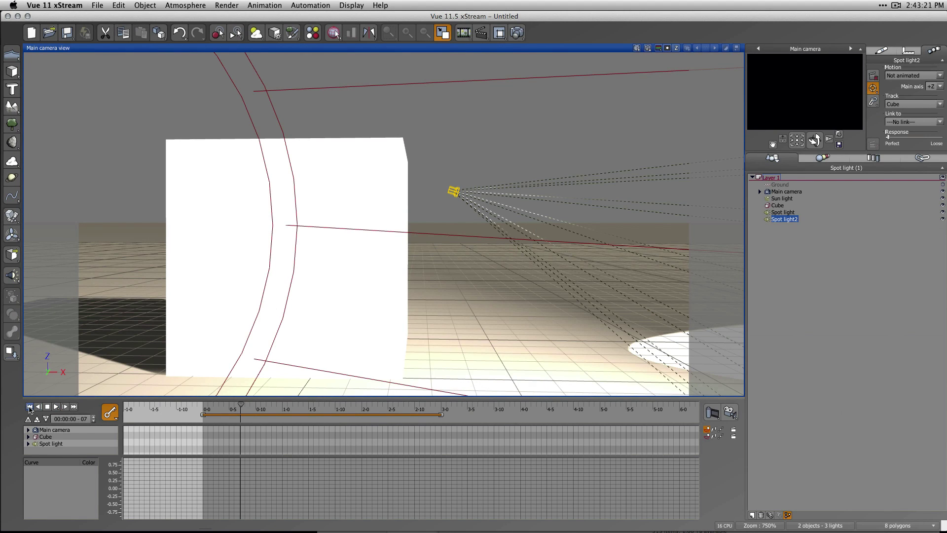
{"action": "left_click", "coordinate": [55, 406]}
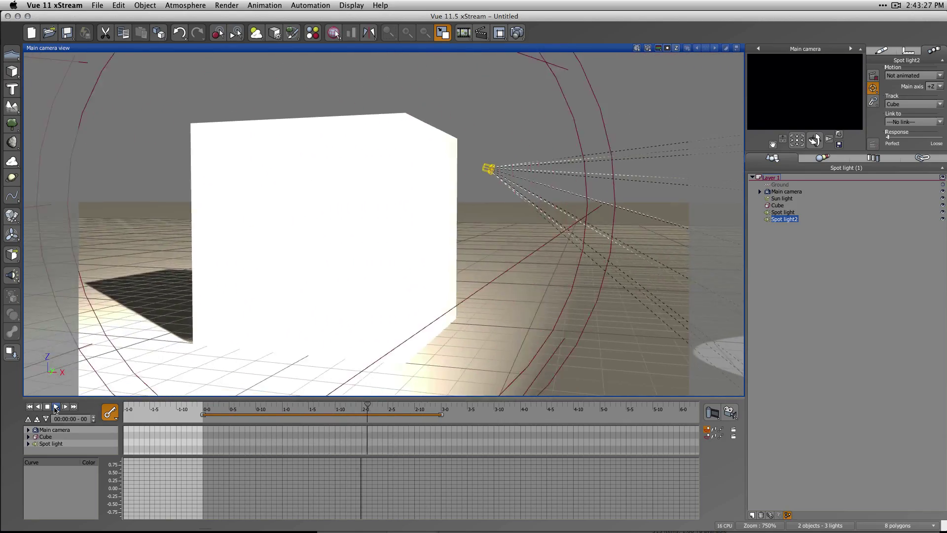
{"action": "left_click", "coordinate": [47, 407]}
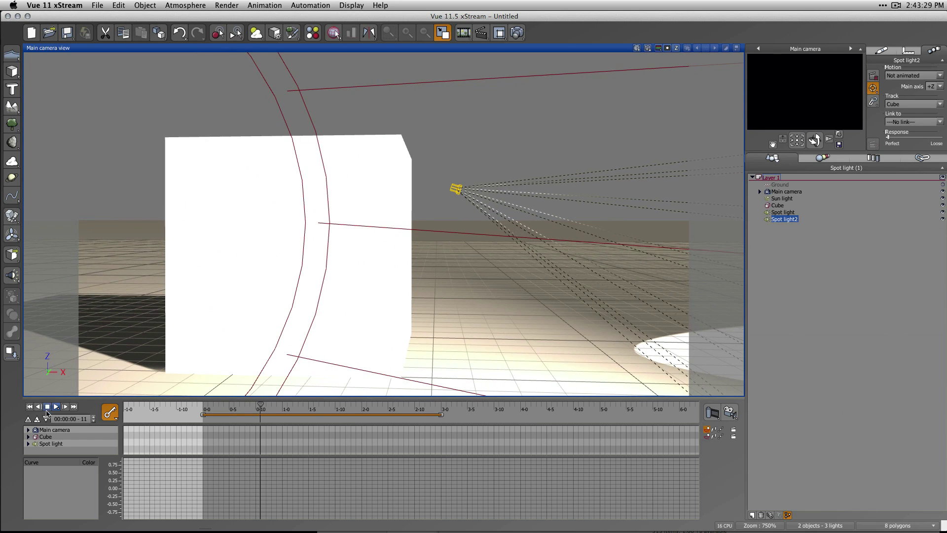
Reveal the main camera's animated properties in the timeline, and examine the Spin and Vibrate options in the cube's Animation Toolbox.
{"action": "left_click", "coordinate": [66, 430]}
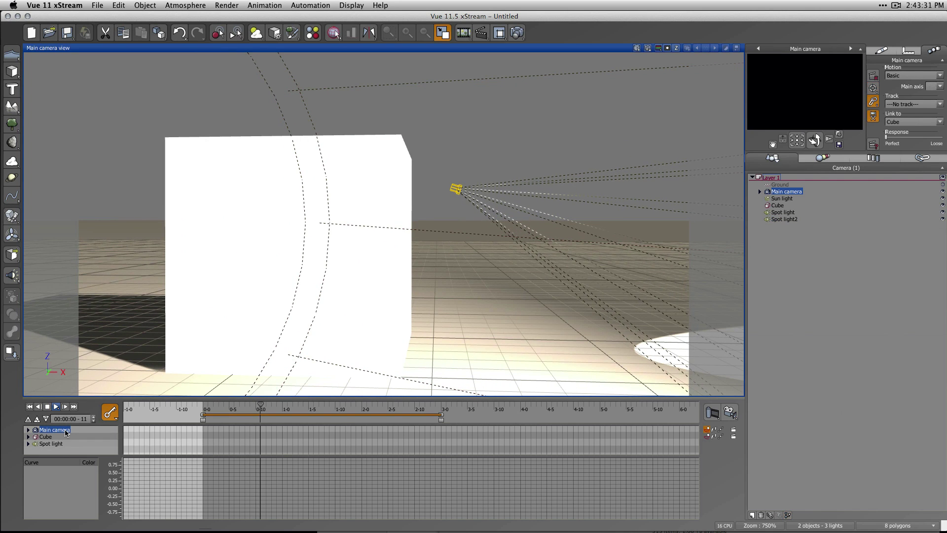
{"action": "left_click", "coordinate": [28, 430]}
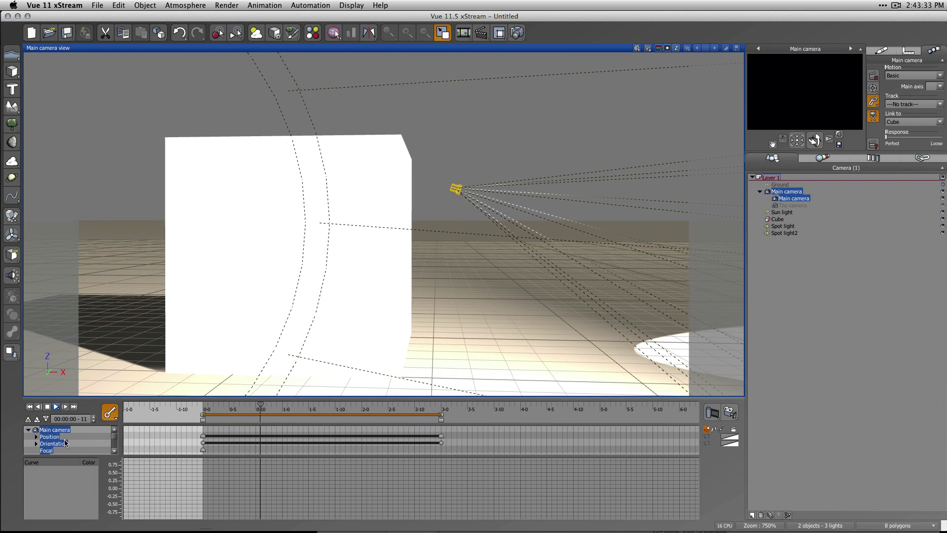
{"action": "left_click", "coordinate": [242, 283]}
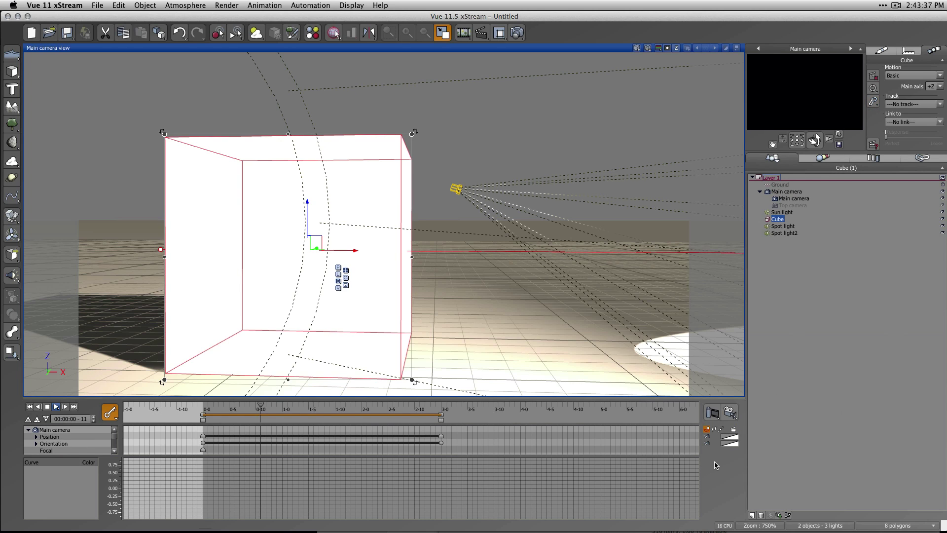
{"action": "key", "text": "F6"}
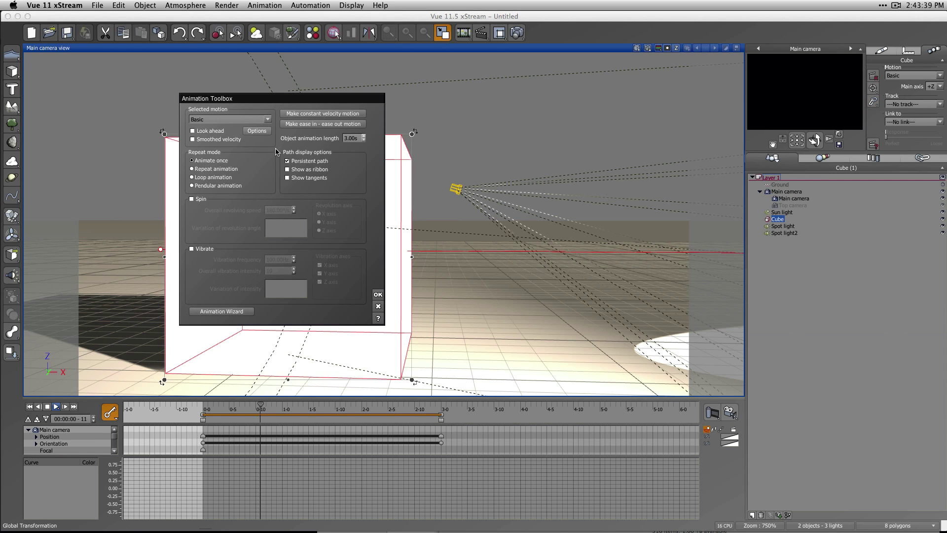
{"action": "left_click", "coordinate": [258, 132]}
{"action": "left_click", "coordinate": [192, 199]}
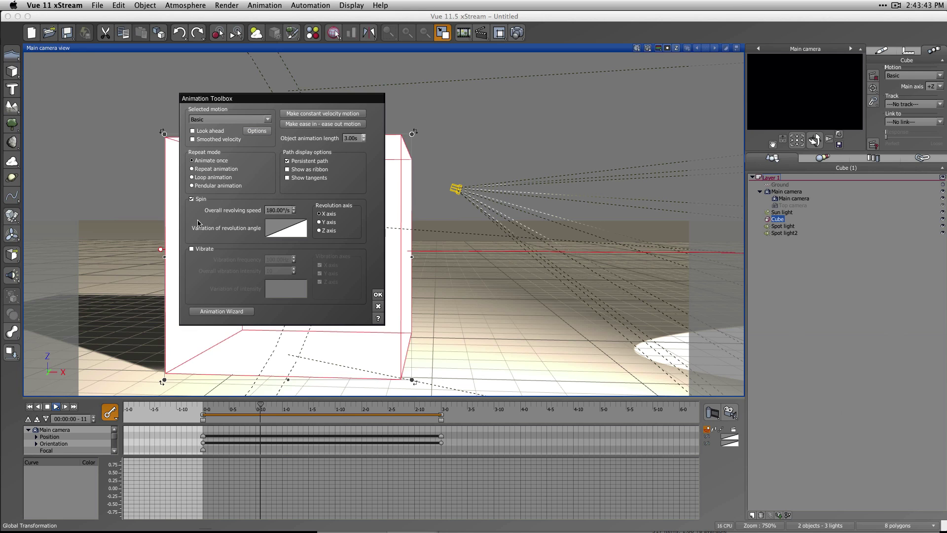
{"action": "left_click", "coordinate": [201, 199]}
{"action": "left_click", "coordinate": [200, 249]}
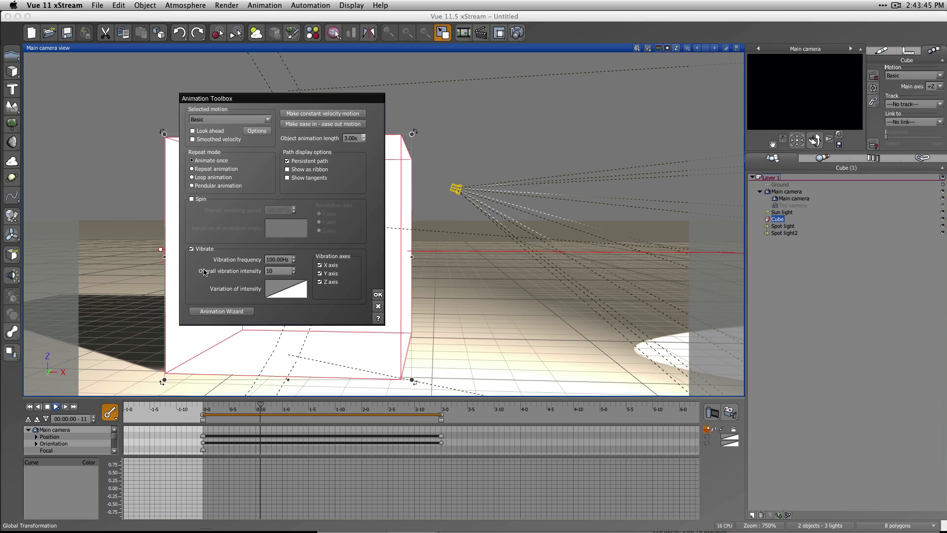
{"action": "left_click", "coordinate": [192, 248]}
{"action": "left_click", "coordinate": [378, 294]}
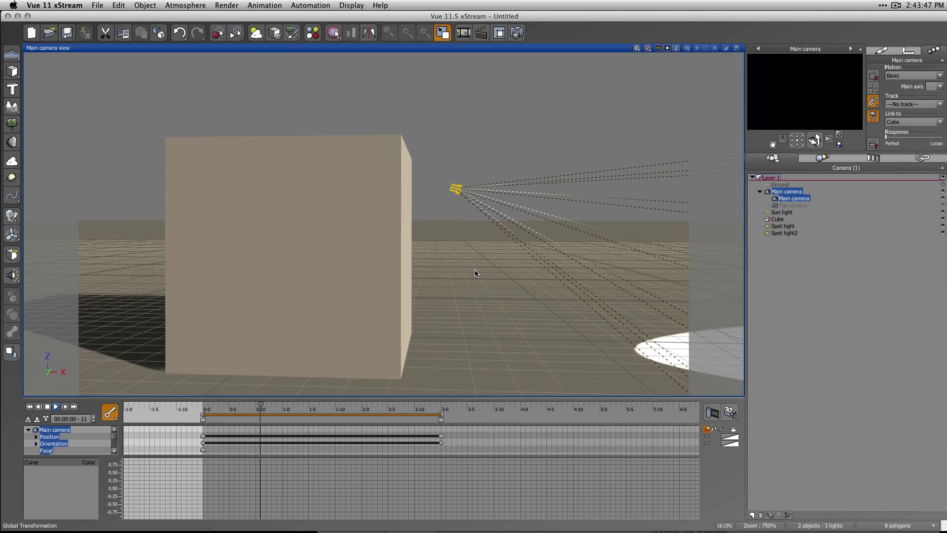
Add a second cube, restore the four-view layout, and shape the new cube into a long, narrow bar overlapping the first cube along the X axis.
{"action": "left_click", "coordinate": [19, 72]}
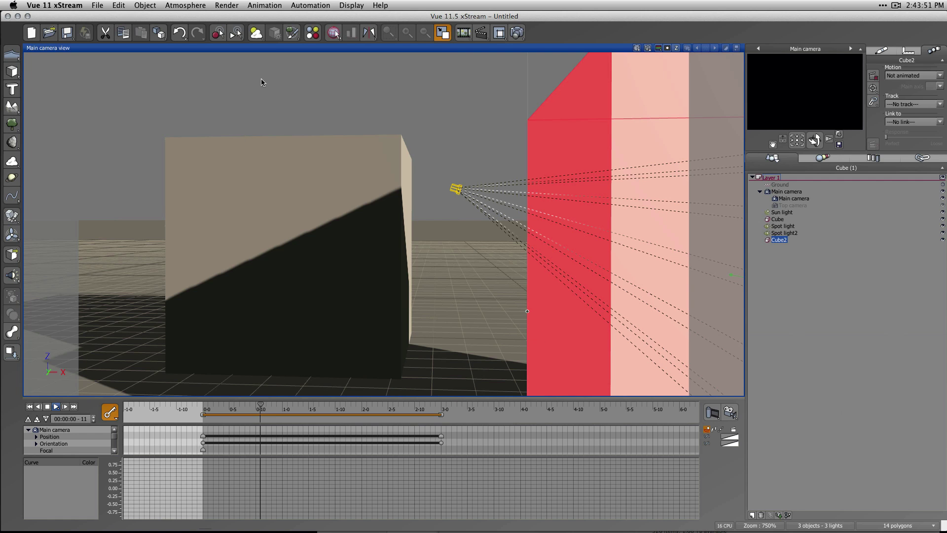
{"action": "double_click", "coordinate": [271, 50]}
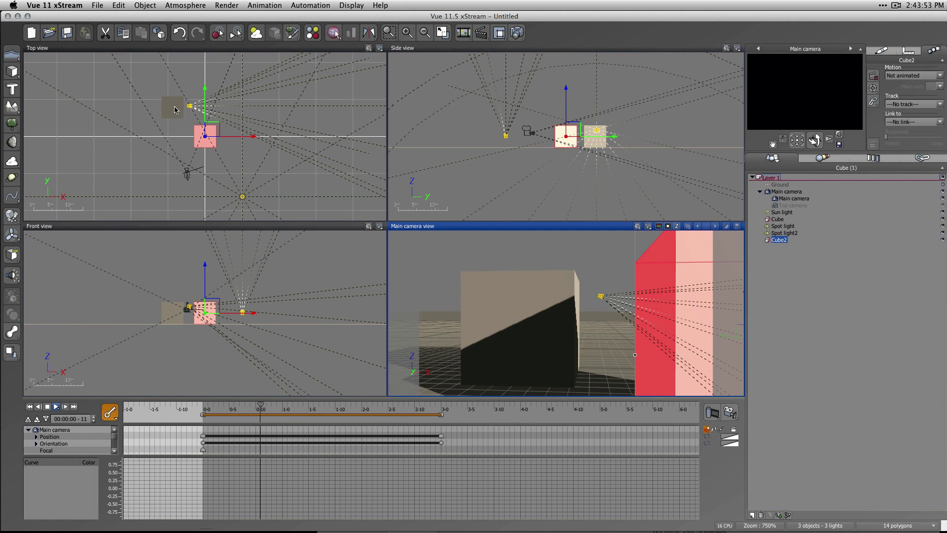
{"action": "left_click_drag", "start_coordinate": [202, 146], "coordinate": [119, 106]}
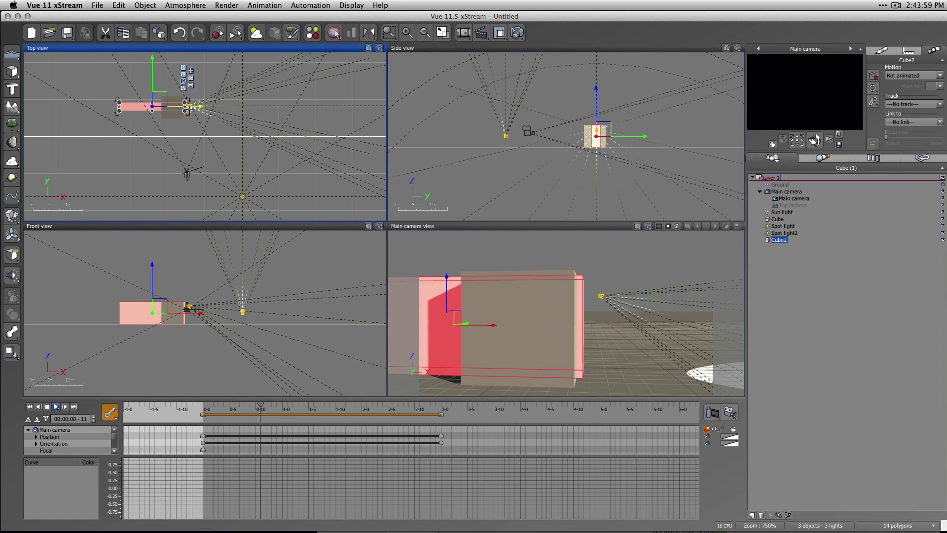
Lengthen the second cube through to the far side of the first cube, flatten it into a thin bar, and raise it onto the cube's top.
{"action": "left_click_drag", "start_coordinate": [185, 106], "coordinate": [235, 106]}
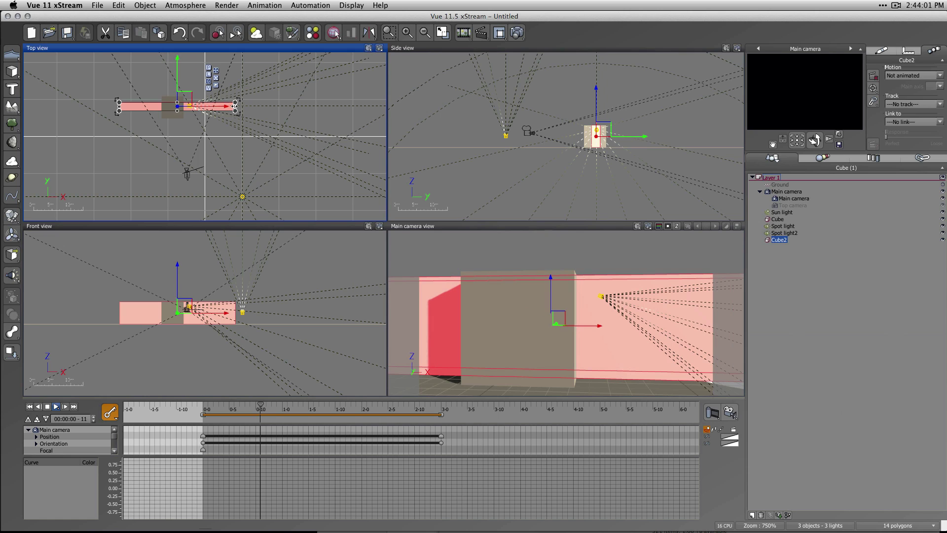
{"action": "left_click", "coordinate": [606, 341]}
{"action": "left_click_drag", "start_coordinate": [570, 385], "coordinate": [569, 280]}
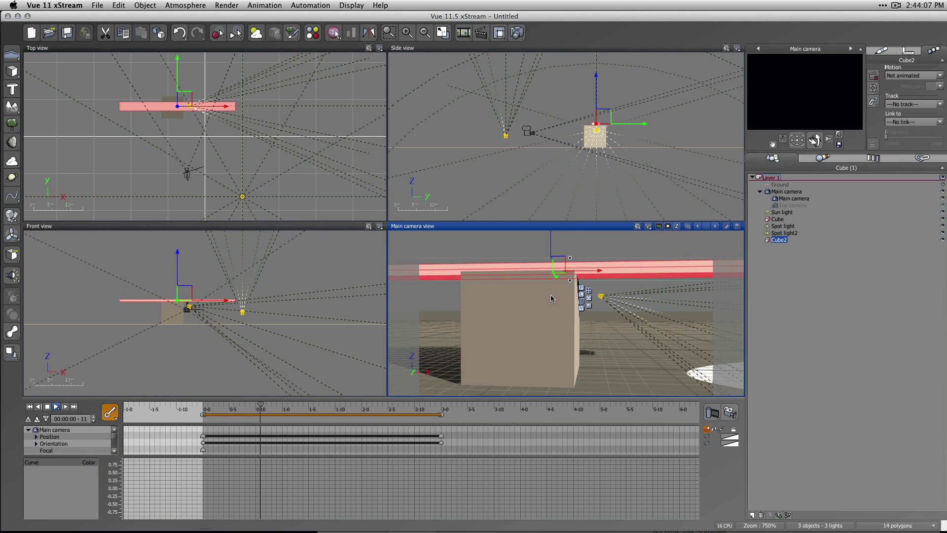
{"action": "left_click", "coordinate": [551, 234]}
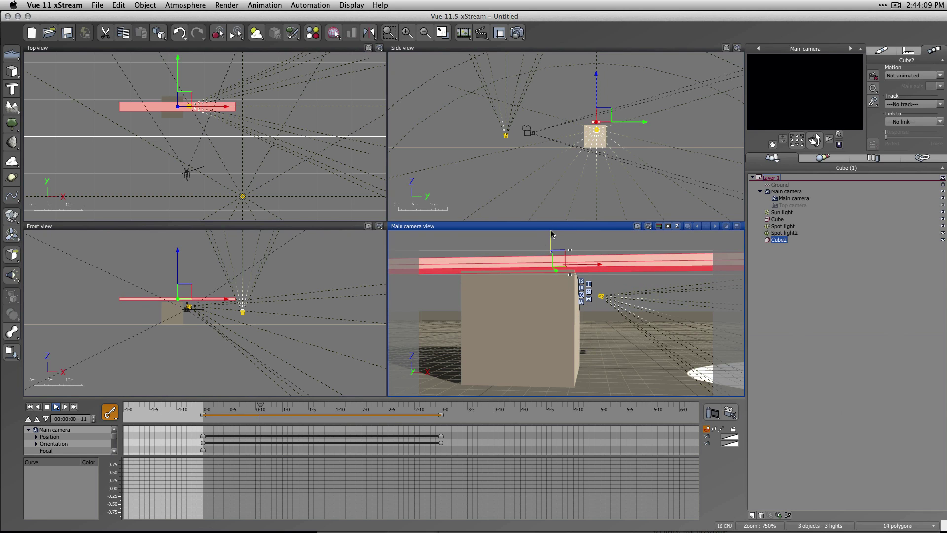
Try to spin the second cube at 180°/s about the Z axis, and preview the animation from the first frame.
{"action": "left_click", "coordinate": [733, 430]}
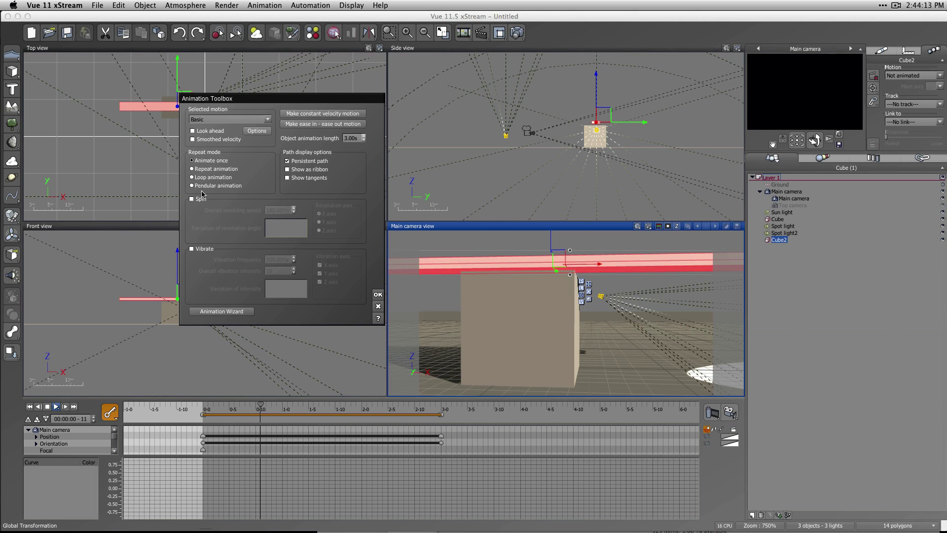
{"action": "left_click", "coordinate": [201, 198]}
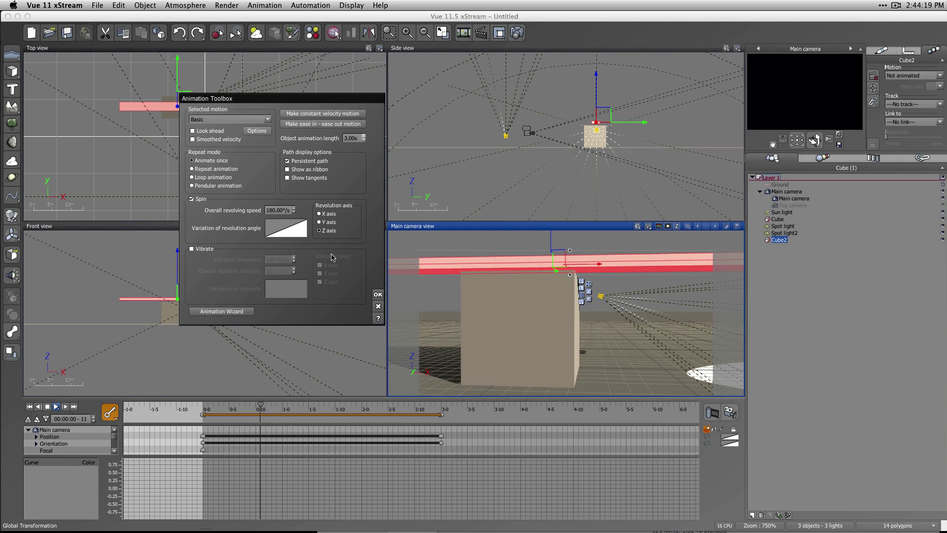
{"action": "left_click", "coordinate": [378, 295]}
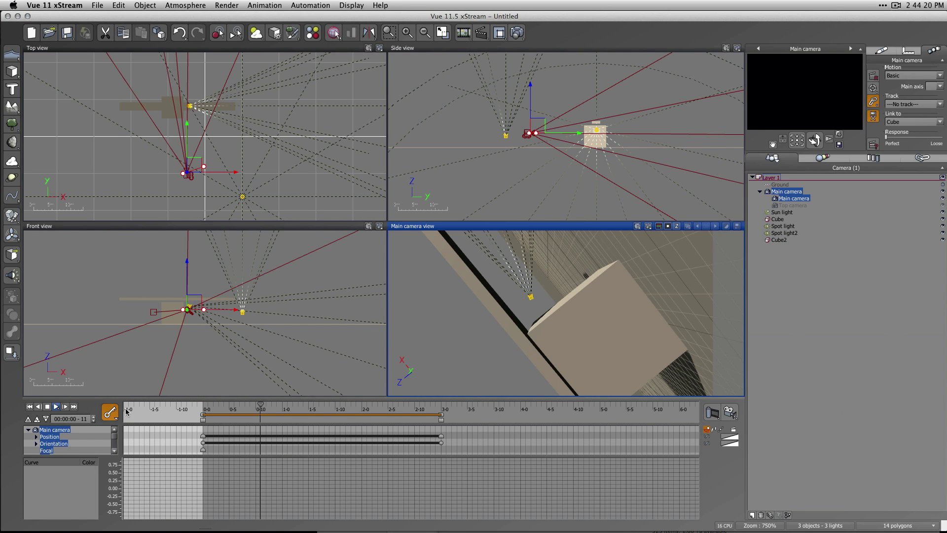
{"action": "left_click", "coordinate": [29, 407]}
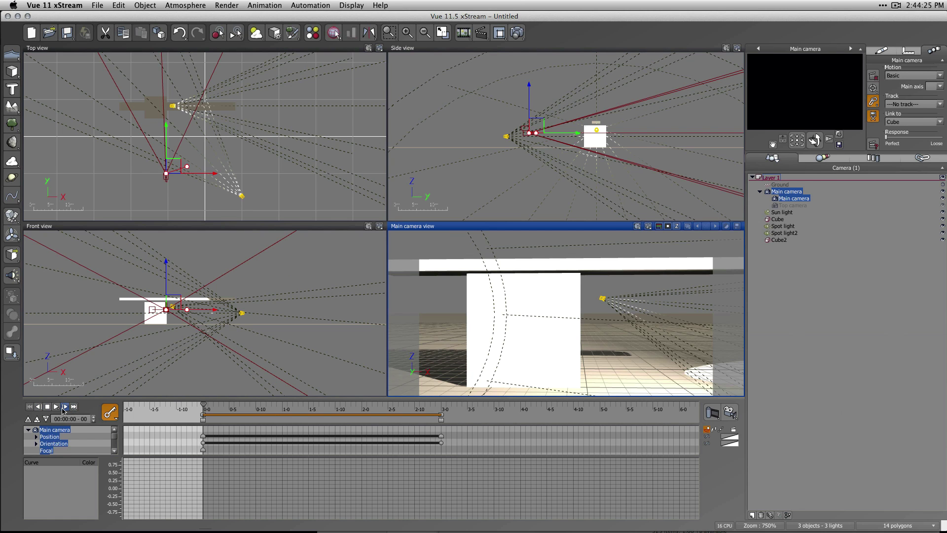
{"action": "left_click", "coordinate": [56, 407]}
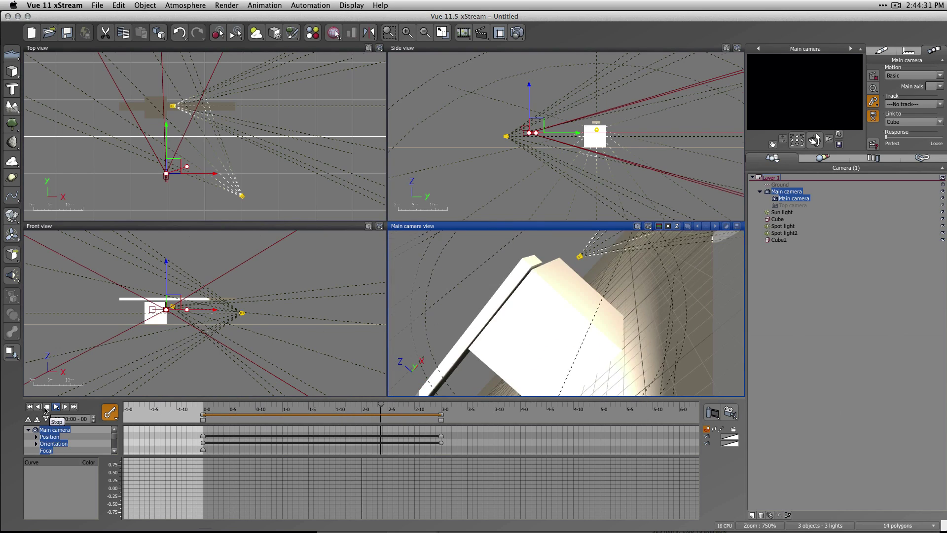
{"action": "left_click", "coordinate": [47, 406]}
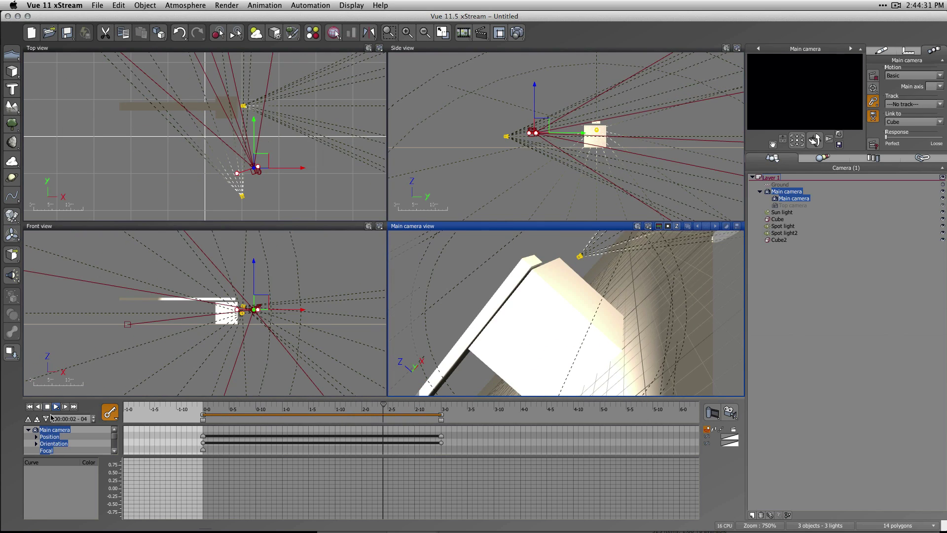
Turn off Spin for the main camera and reselect the second cube.
{"action": "left_click", "coordinate": [733, 430]}
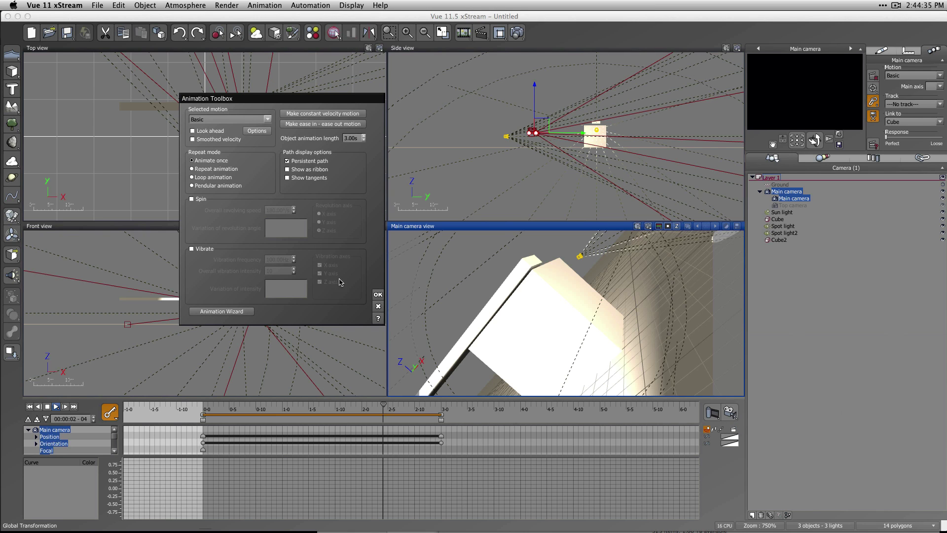
{"action": "left_click", "coordinate": [378, 295]}
{"action": "left_click", "coordinate": [781, 240]}
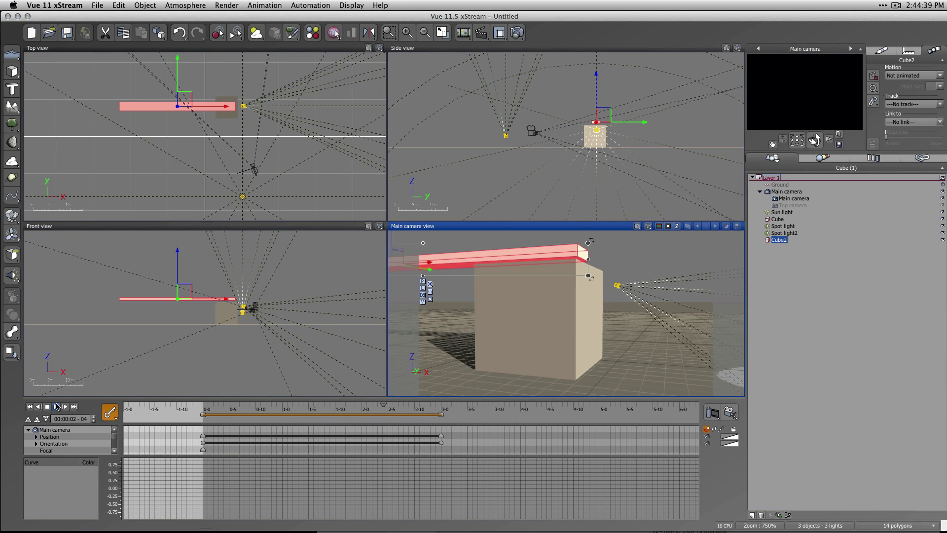
At the first frame, centre the bar over the first cube along the X axis, and collapse the main camera's timeline properties.
{"action": "left_click", "coordinate": [29, 406]}
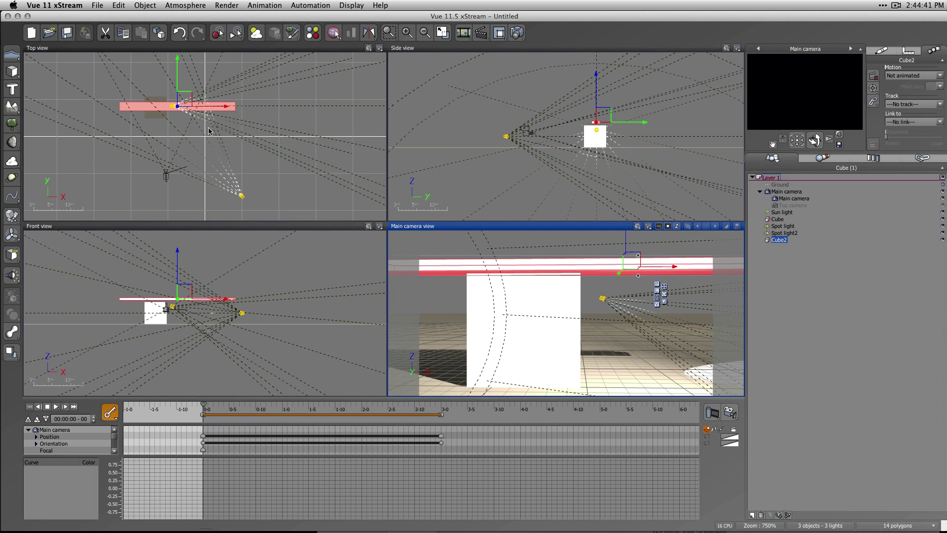
{"action": "left_click_drag", "start_coordinate": [187, 100], "coordinate": [164, 100]}
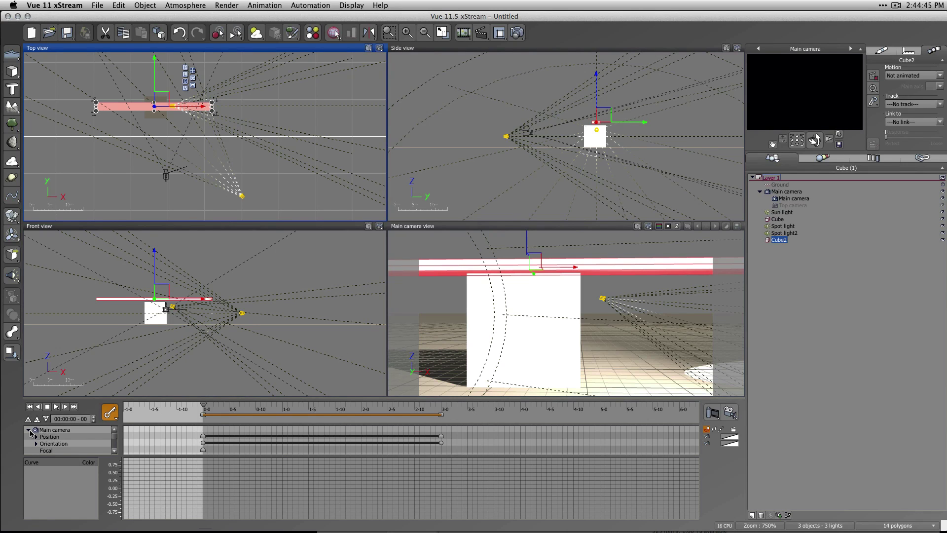
{"action": "left_click", "coordinate": [28, 430]}
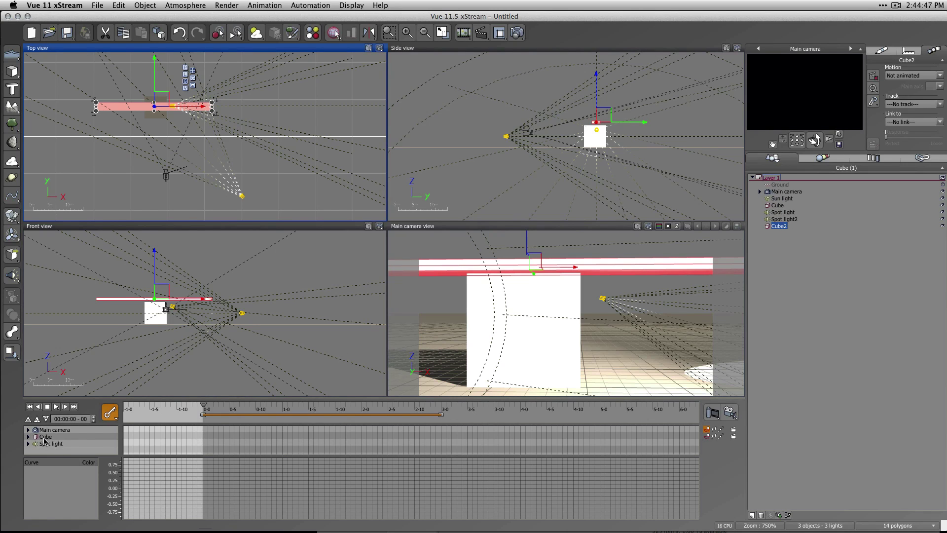
Try to add an orientation keyframe to the second cube at the first frame.
{"action": "right_click", "coordinate": [779, 227]}
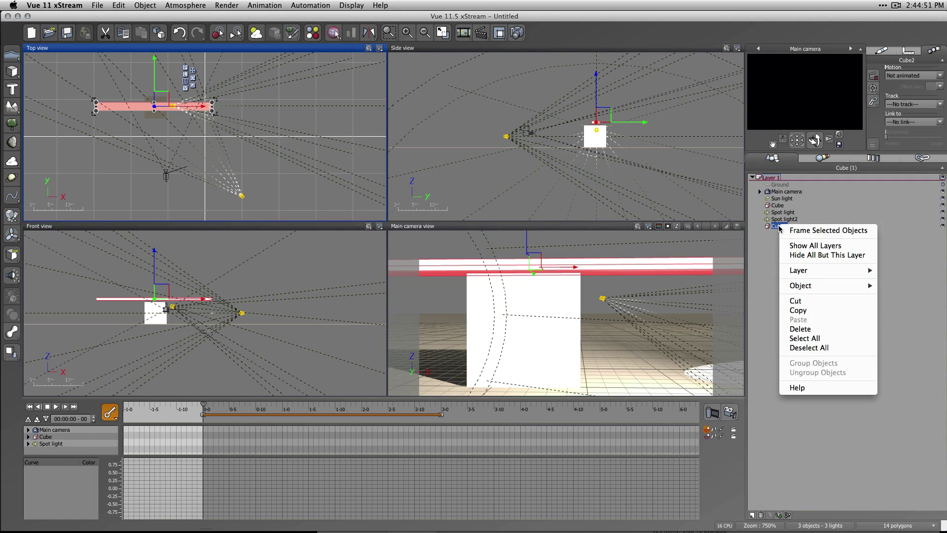
{"action": "left_click", "coordinate": [773, 278]}
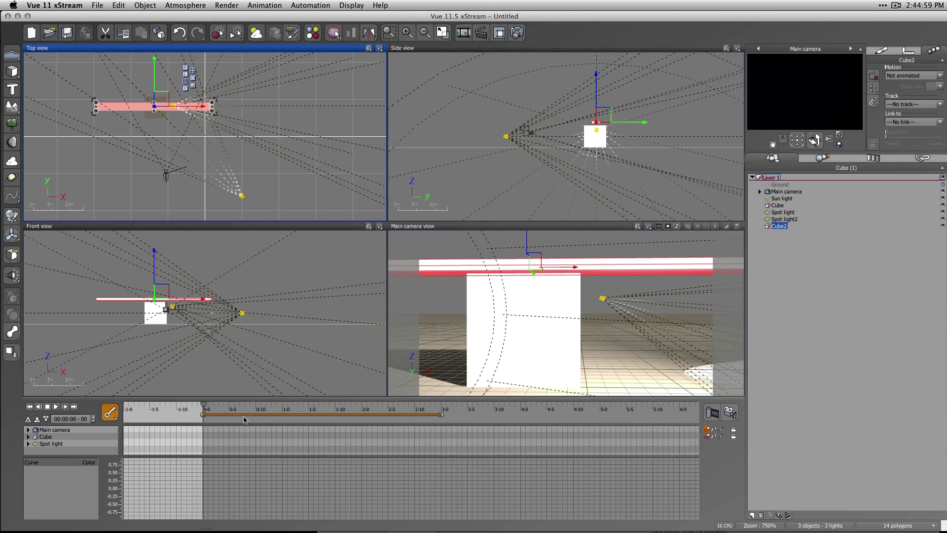
{"action": "left_click", "coordinate": [117, 418]}
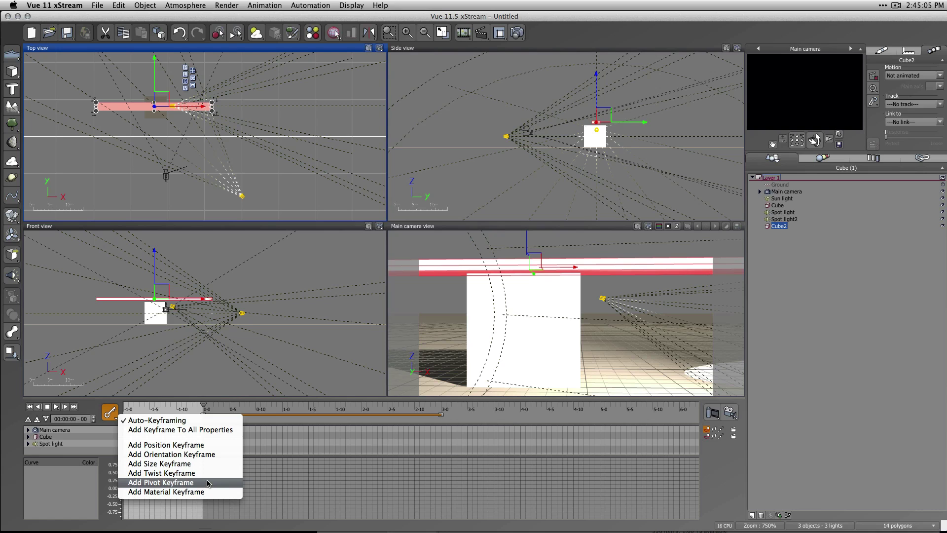
{"action": "left_click", "coordinate": [207, 455]}
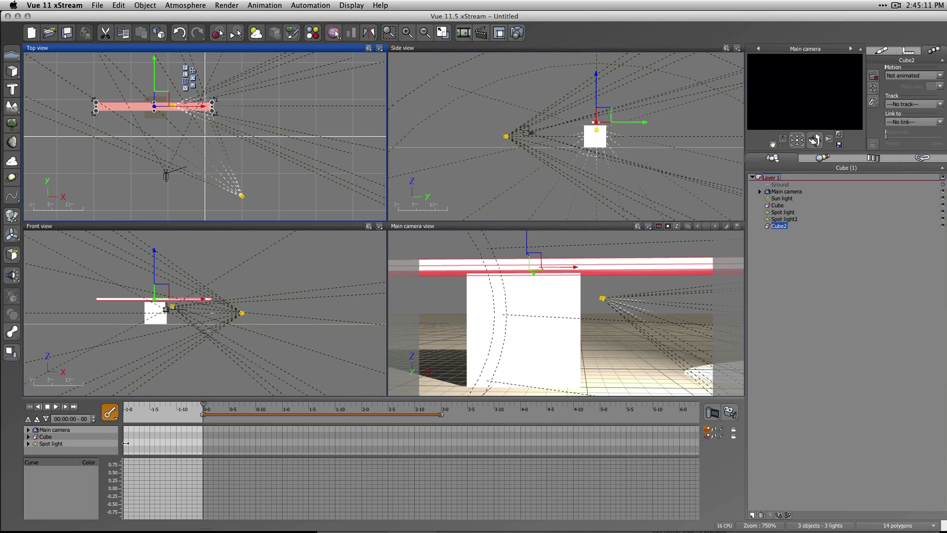
Examine the Animation Wizard's motion types and Motion Options for the second cube, without completing the wizard.
{"action": "left_click", "coordinate": [569, 267]}
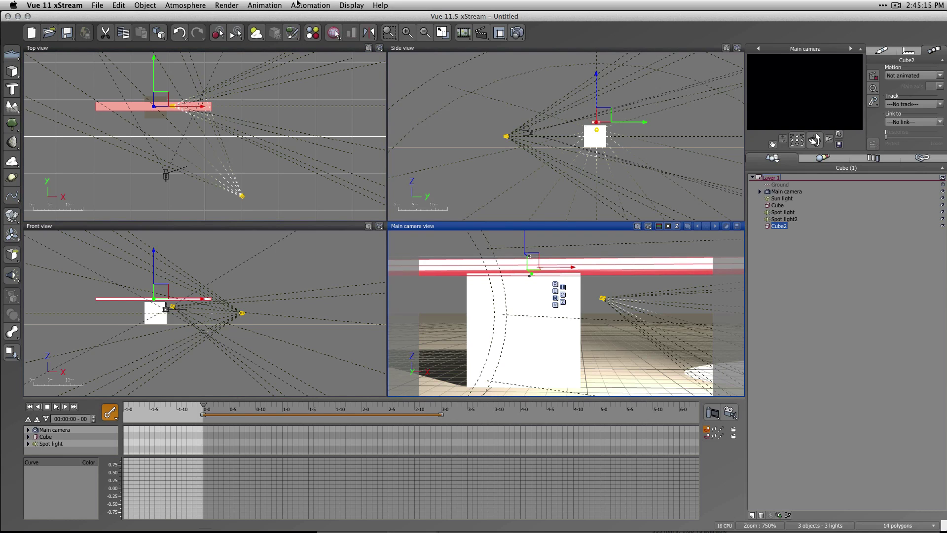
{"action": "left_click", "coordinate": [280, 5]}
{"action": "left_click", "coordinate": [287, 17]}
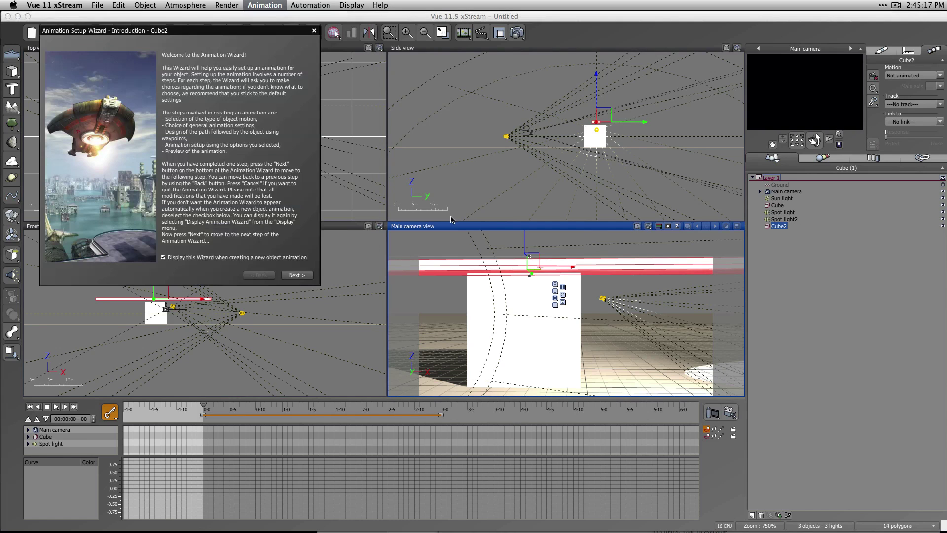
{"action": "left_click", "coordinate": [297, 275]}
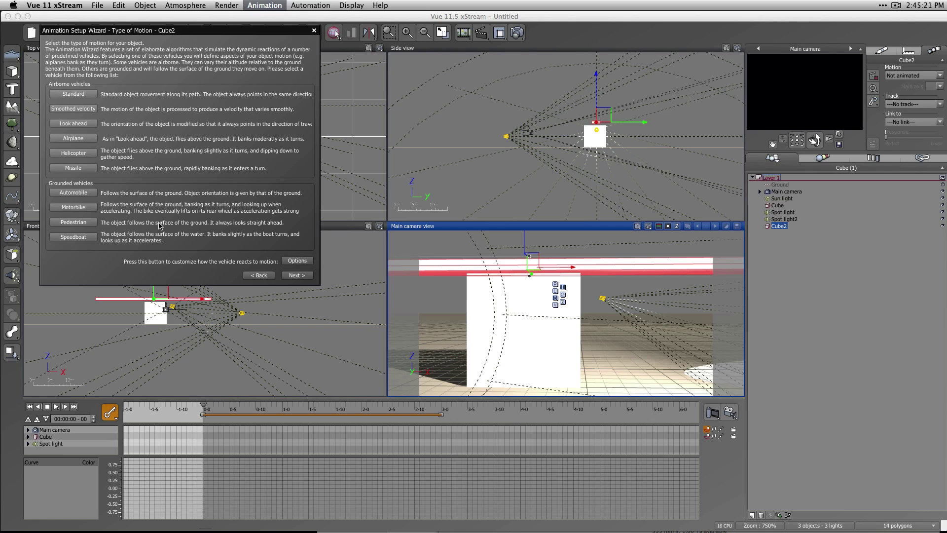
{"action": "left_click", "coordinate": [298, 258]}
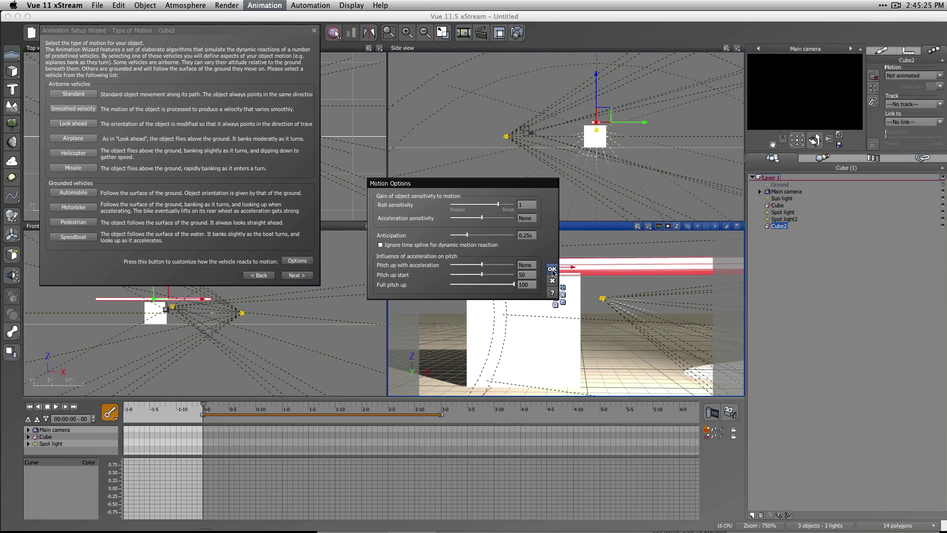
{"action": "left_click", "coordinate": [551, 269]}
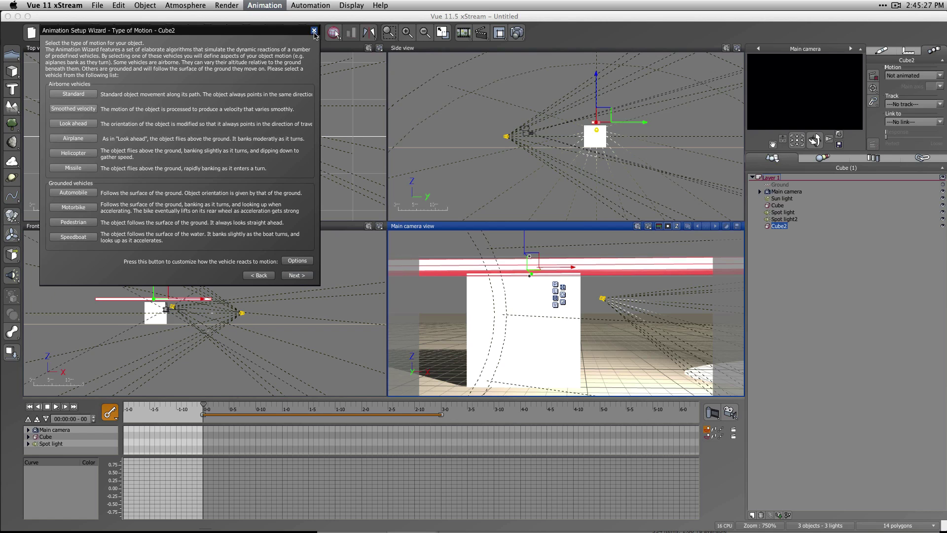
{"action": "left_click", "coordinate": [314, 31]}
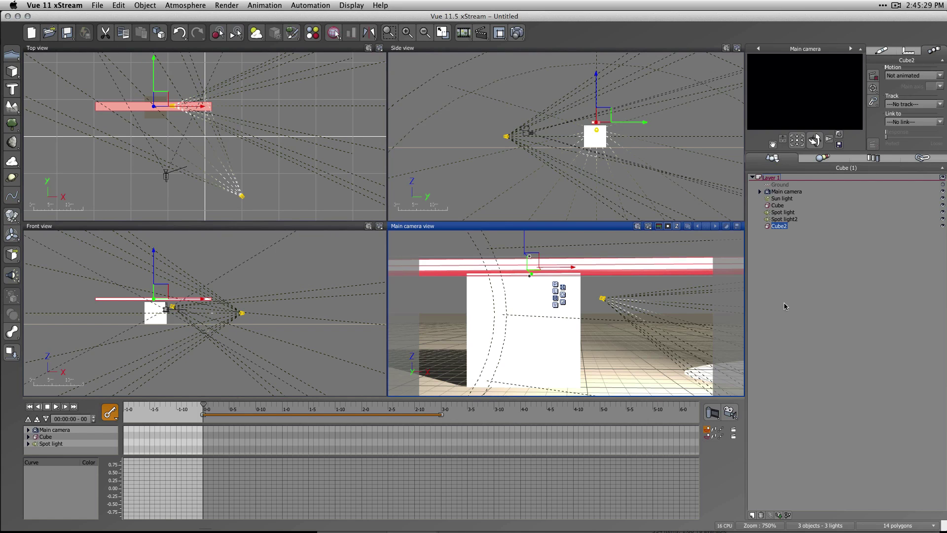
Animate the second cube by shifting it slightly along the X axis at the 3-second mark.
{"action": "left_click", "coordinate": [779, 227]}
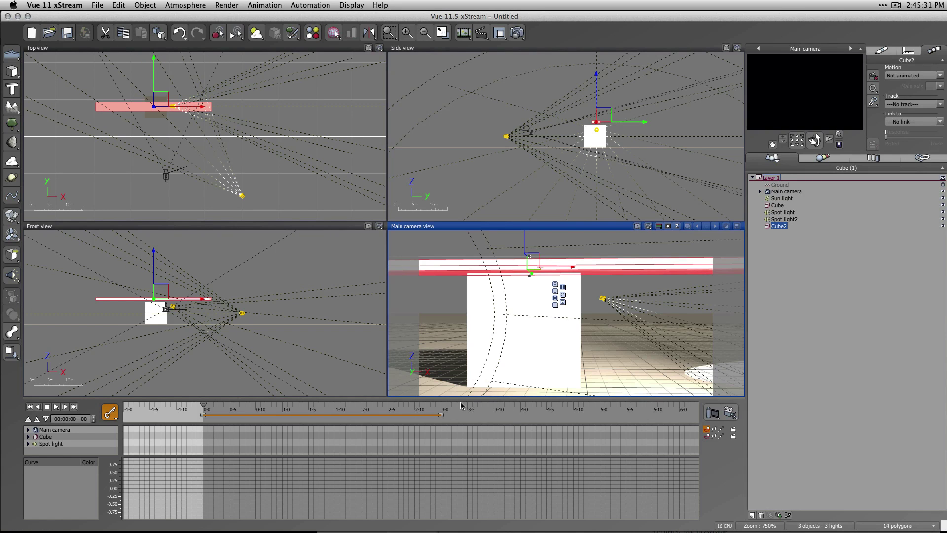
{"action": "left_click_drag", "start_coordinate": [204, 405], "coordinate": [442, 404]}
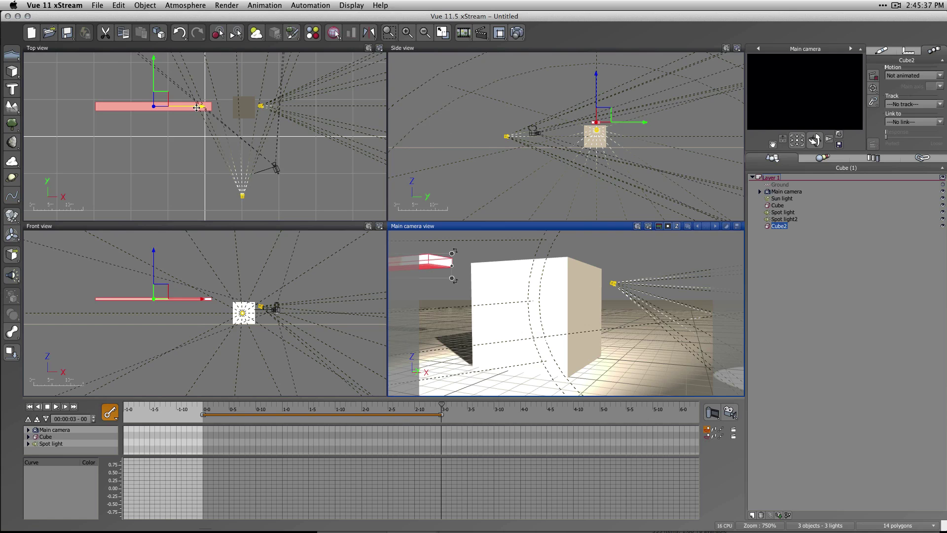
{"action": "left_click_drag", "start_coordinate": [195, 107], "coordinate": [198, 107]}
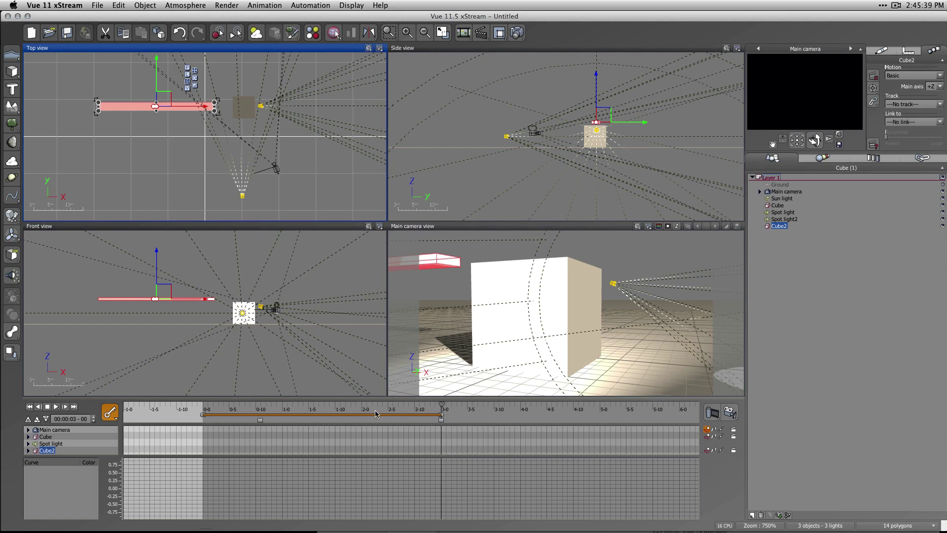
Return to the first frame and enable Spin for the second cube at 180°/s about the Z axis.
{"action": "left_click", "coordinate": [29, 406]}
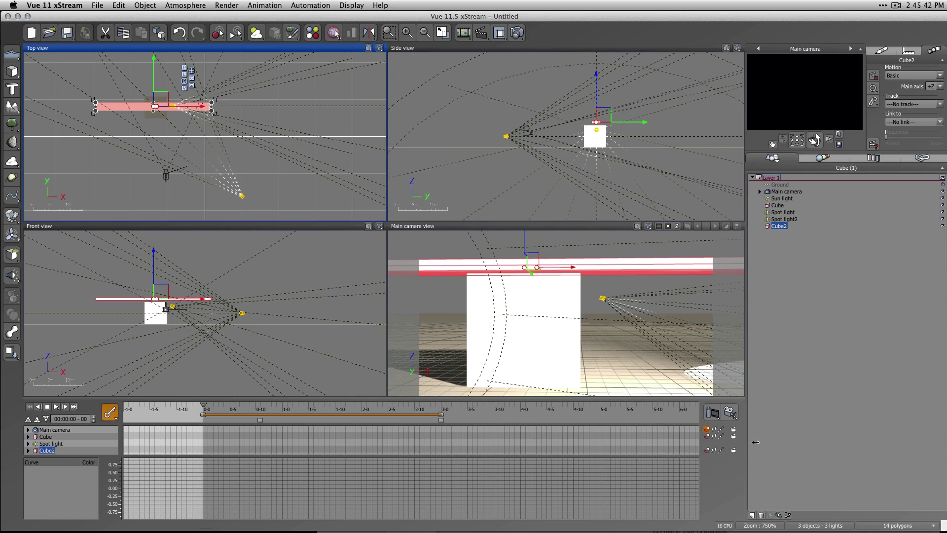
{"action": "double_click", "coordinate": [673, 453]}
{"action": "left_click", "coordinate": [197, 198]}
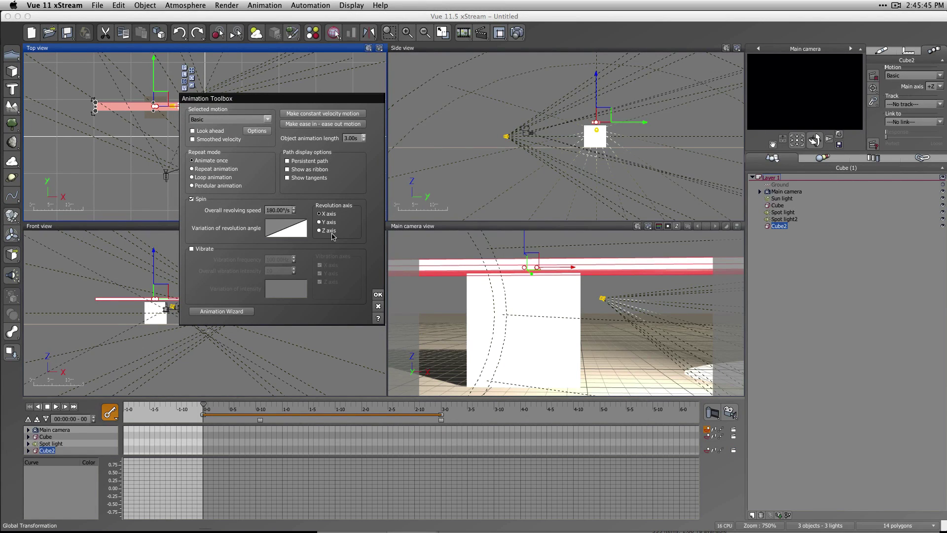
{"action": "left_click", "coordinate": [377, 294]}
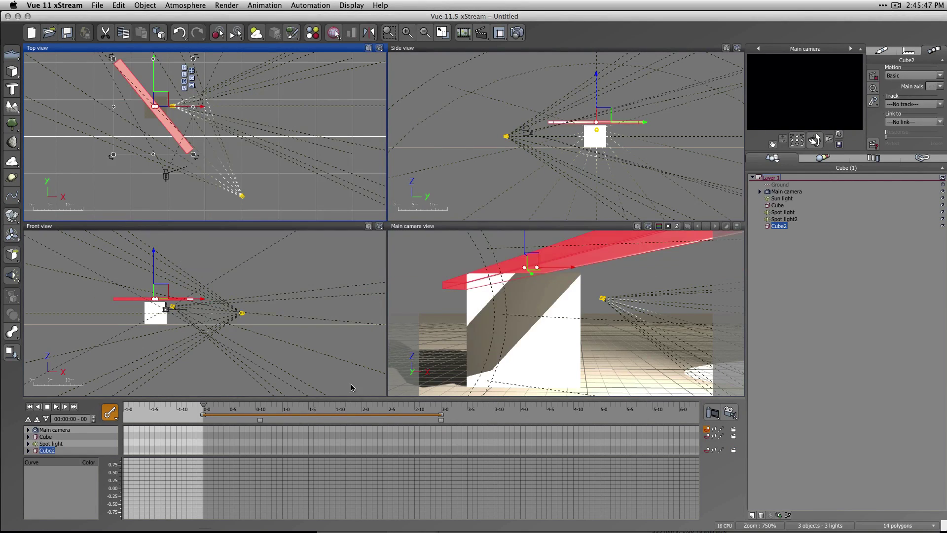
Show the second cube's position curves in the timeline and delete the keyframe at the 3-second mark.
{"action": "left_click", "coordinate": [74, 406]}
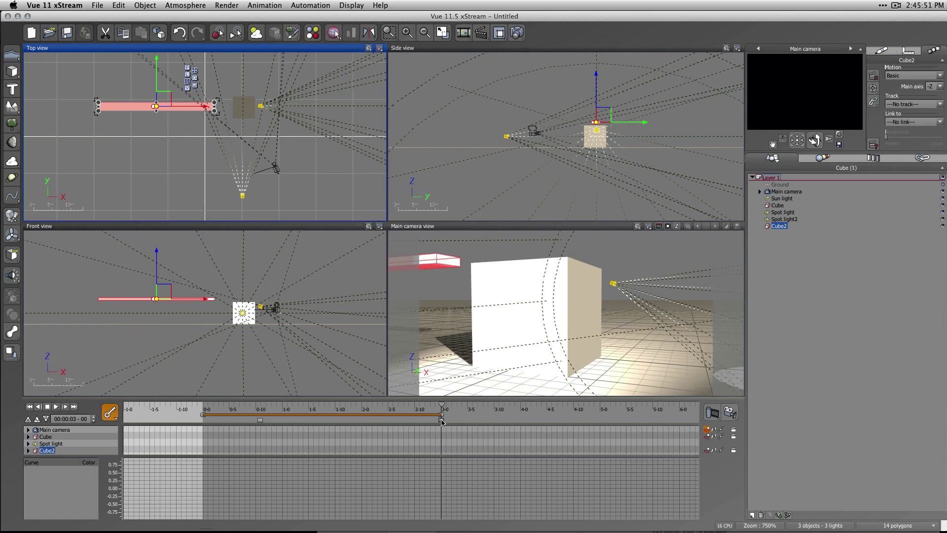
{"action": "left_click", "coordinate": [29, 450]}
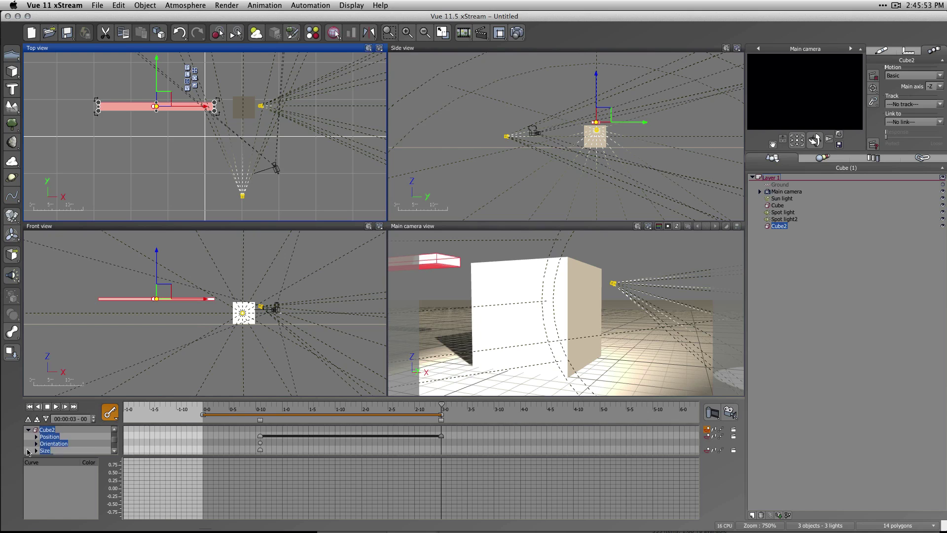
{"action": "left_click", "coordinate": [71, 437]}
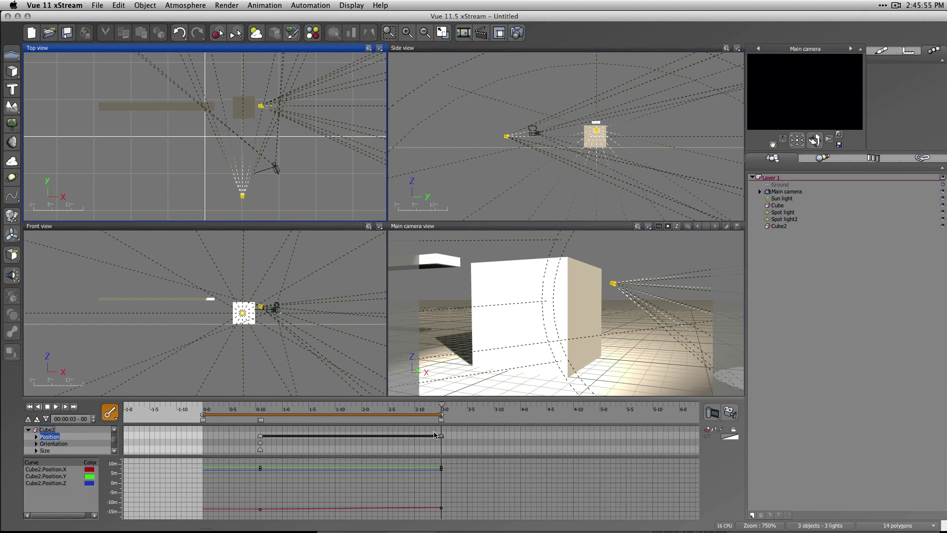
{"action": "left_click", "coordinate": [441, 423]}
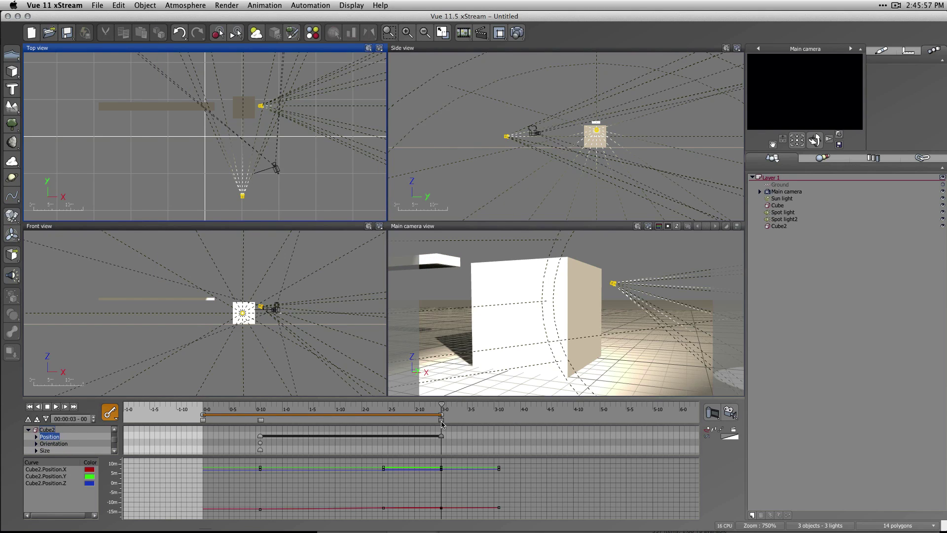
{"action": "key", "text": "BackSpace"}
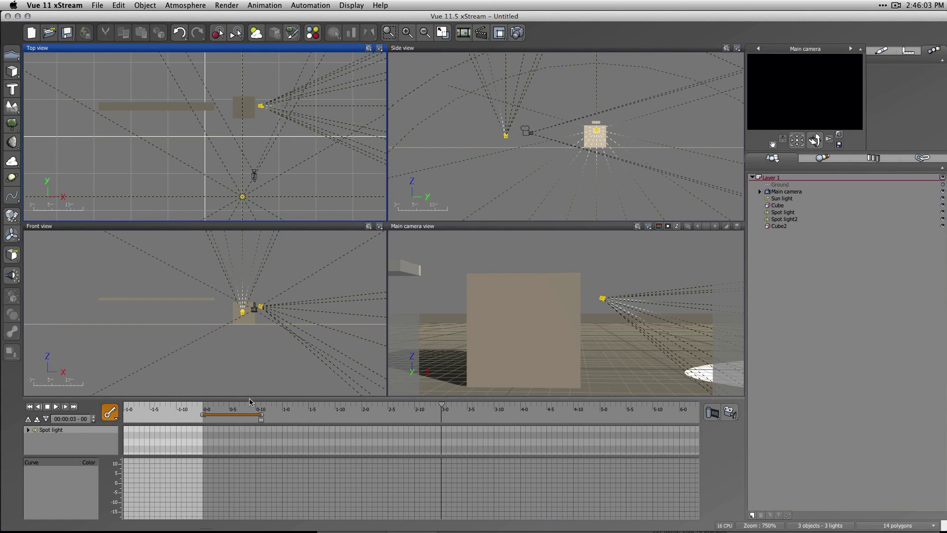
Play the animation from the first frame and undo the most recent animation changes.
{"action": "left_click_drag", "start_coordinate": [440, 404], "coordinate": [203, 406]}
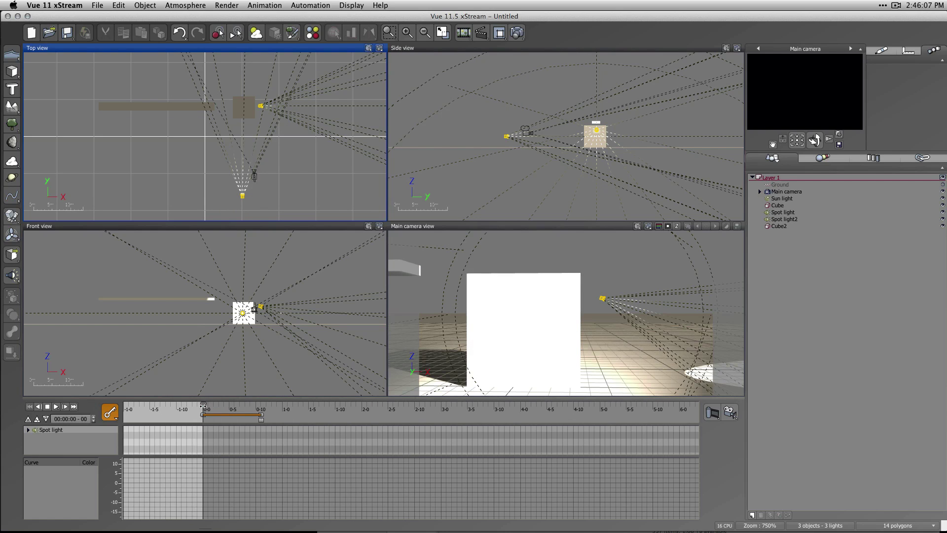
{"action": "left_click", "coordinate": [56, 407]}
{"action": "key", "text": "super+z"}
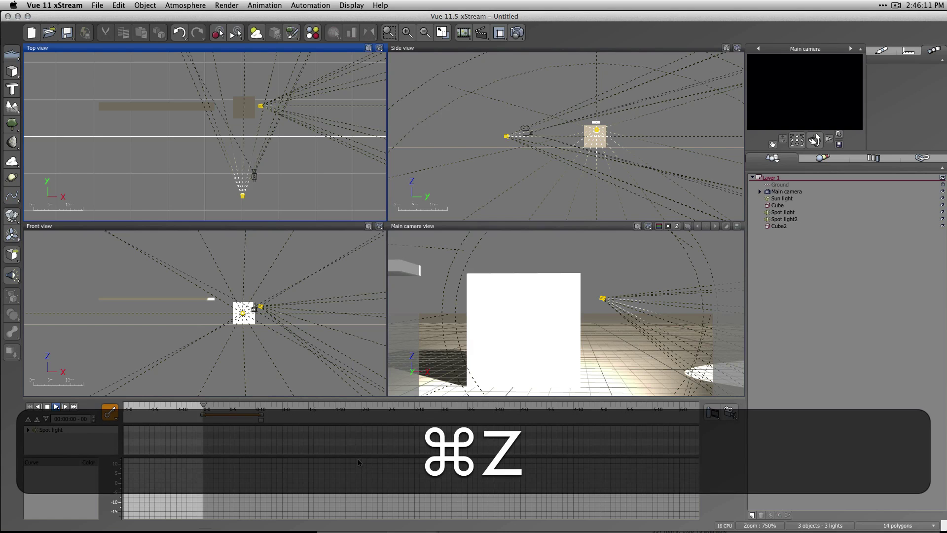
{"action": "key", "text": "super+z"}
{"action": "key", "text": "super+z"}
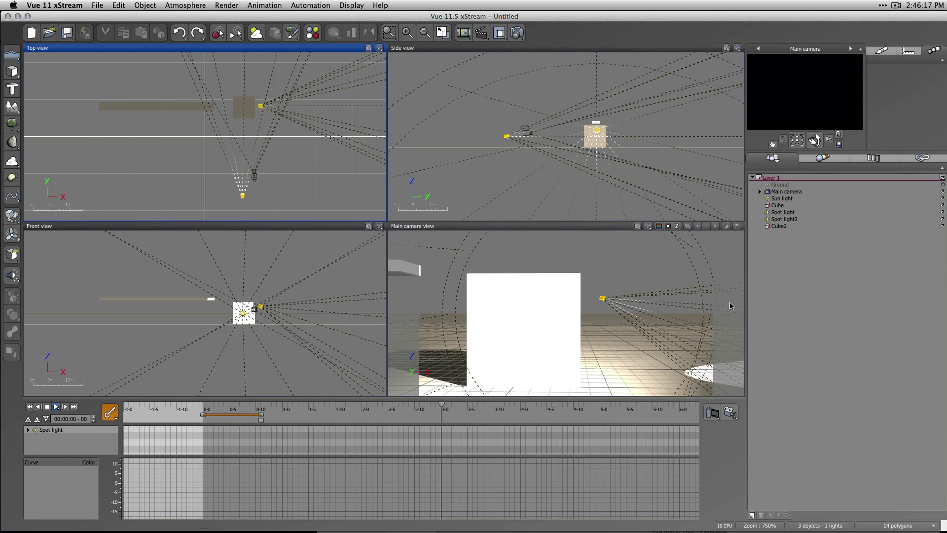
Check the motion setting of each cube and scrub the timeline to 00:00:00-13.
{"action": "left_click", "coordinate": [779, 227]}
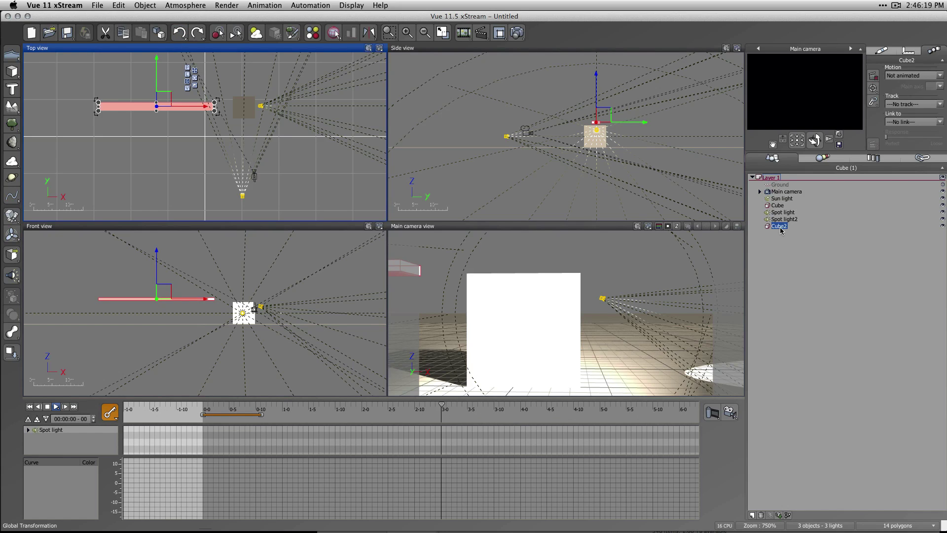
{"action": "left_click", "coordinate": [783, 205]}
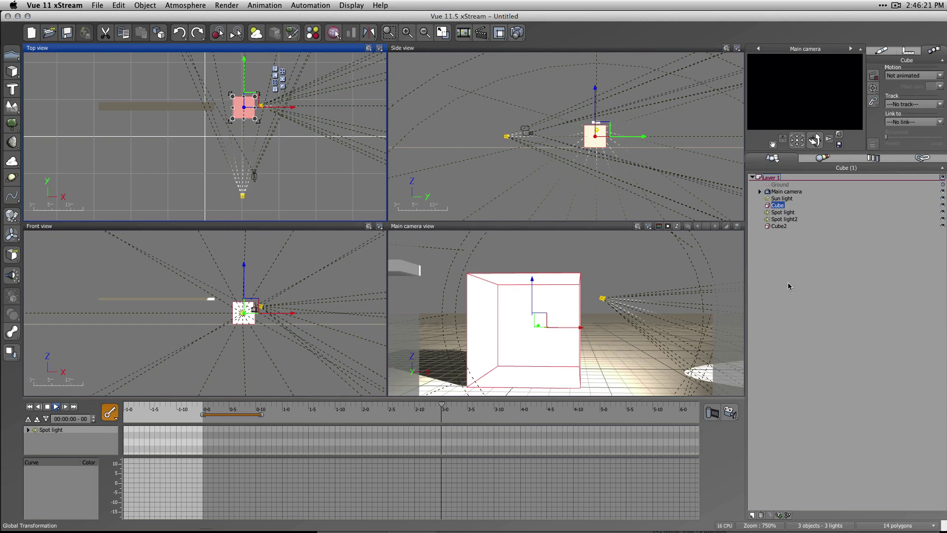
{"action": "left_click", "coordinate": [794, 310]}
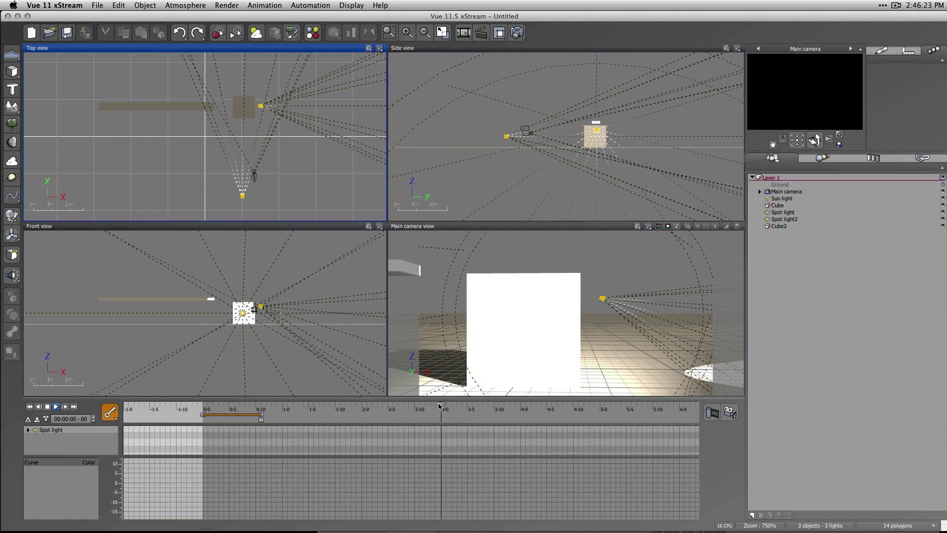
{"action": "left_click_drag", "start_coordinate": [440, 405], "coordinate": [271, 409]}
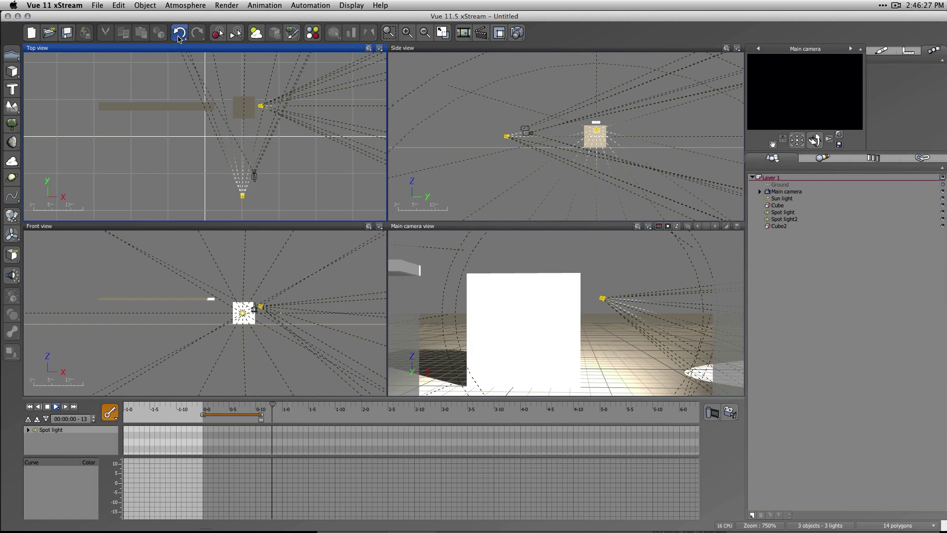
Undo the last animation change of the first spot light, and scrub from the first frame to 00:00:01-04.
{"action": "left_click", "coordinate": [178, 37]}
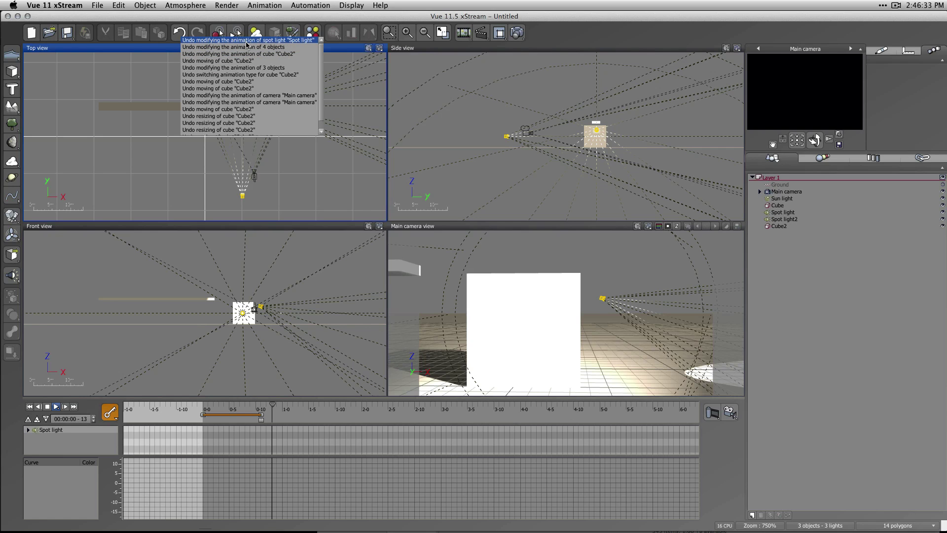
{"action": "left_click", "coordinate": [246, 43]}
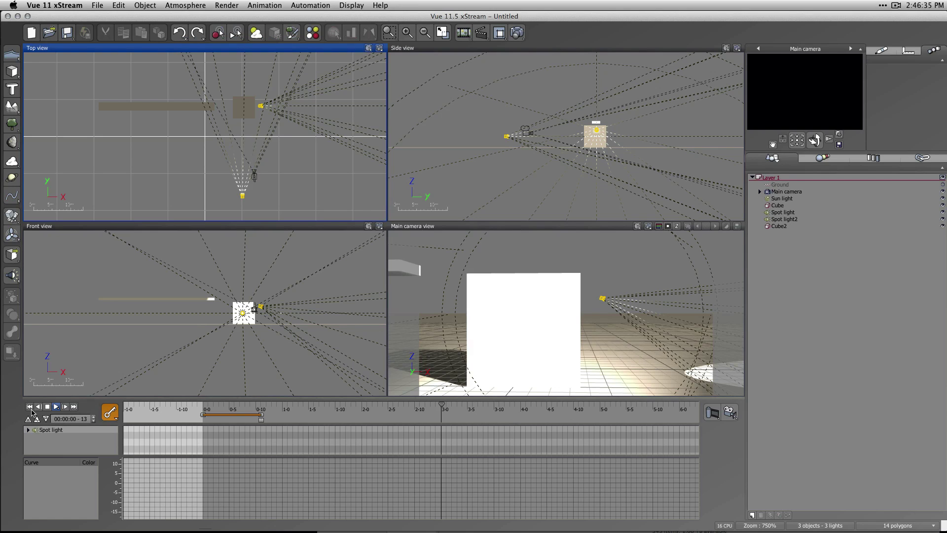
{"action": "left_click", "coordinate": [30, 407]}
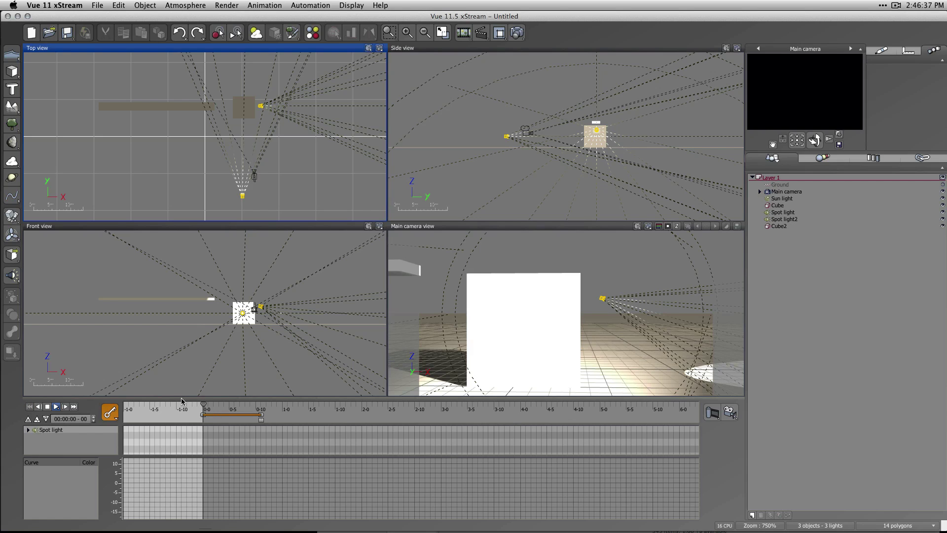
{"action": "left_click_drag", "start_coordinate": [202, 404], "coordinate": [303, 405]}
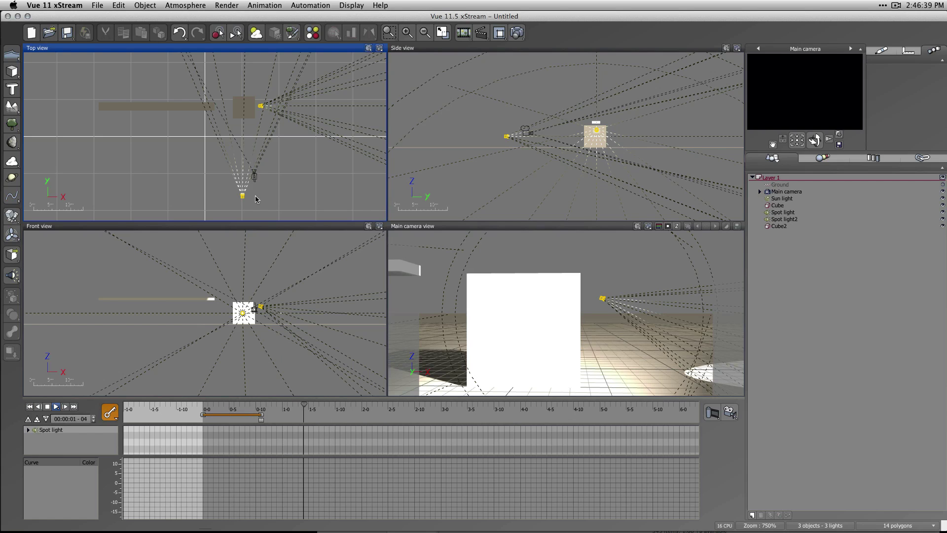
Assign Basic motion to the second cube, the long bar, launching the Animation Wizard.
{"action": "left_click", "coordinate": [254, 174]}
{"action": "left_click", "coordinate": [148, 107]}
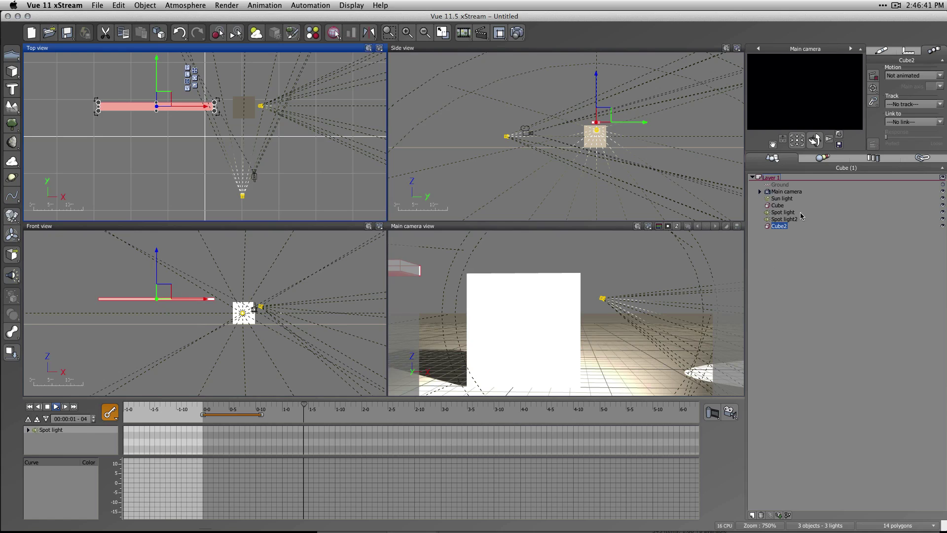
{"action": "left_click", "coordinate": [941, 75]}
{"action": "left_click", "coordinate": [941, 78]}
{"action": "left_click", "coordinate": [942, 78]}
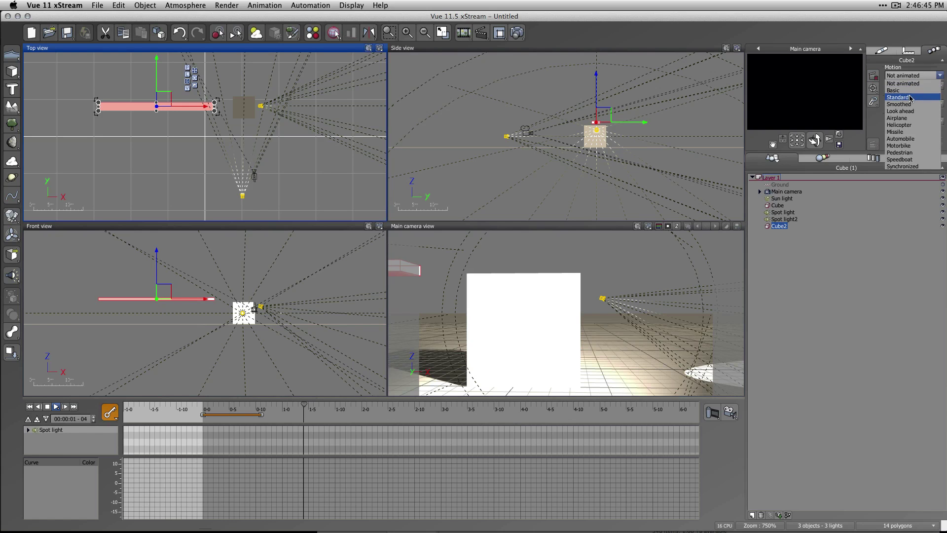
{"action": "left_click", "coordinate": [910, 96]}
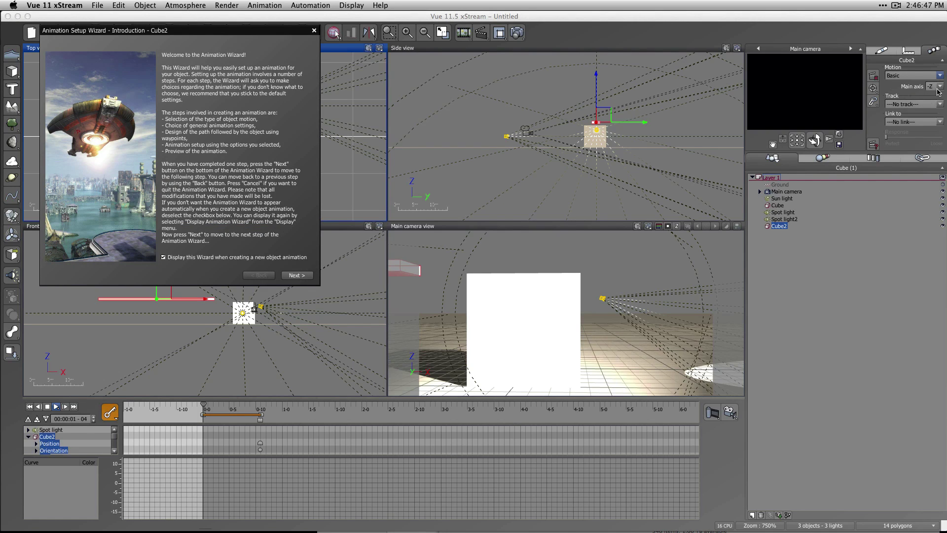
Complete the bar's Animation Wizard with repeat mode Once and Spin at 180°/s about the X axis, and play the animation.
{"action": "left_click", "coordinate": [299, 277]}
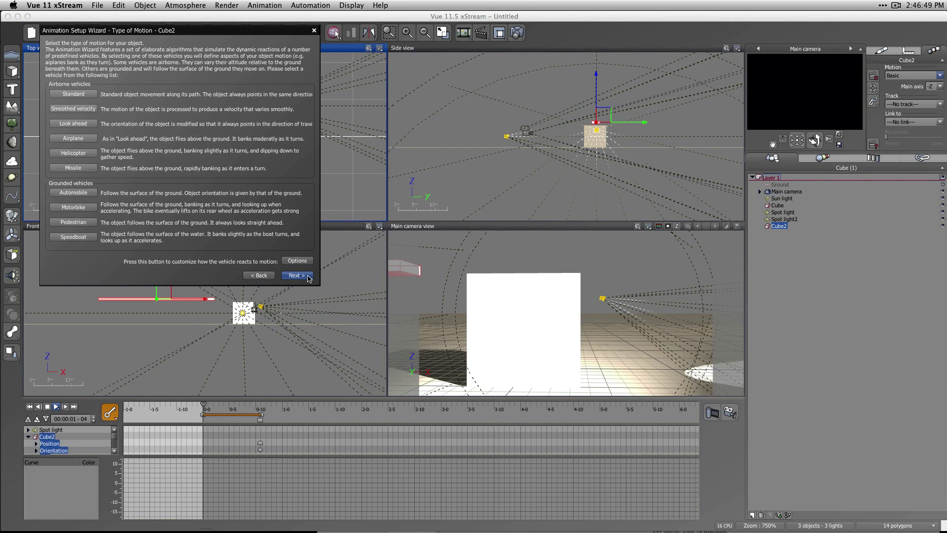
{"action": "left_click", "coordinate": [307, 276]}
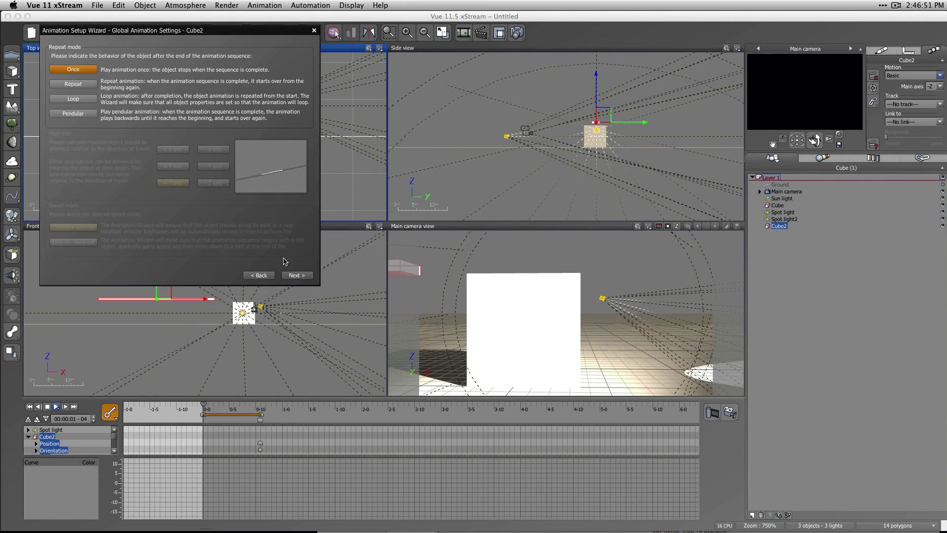
{"action": "left_click", "coordinate": [305, 275]}
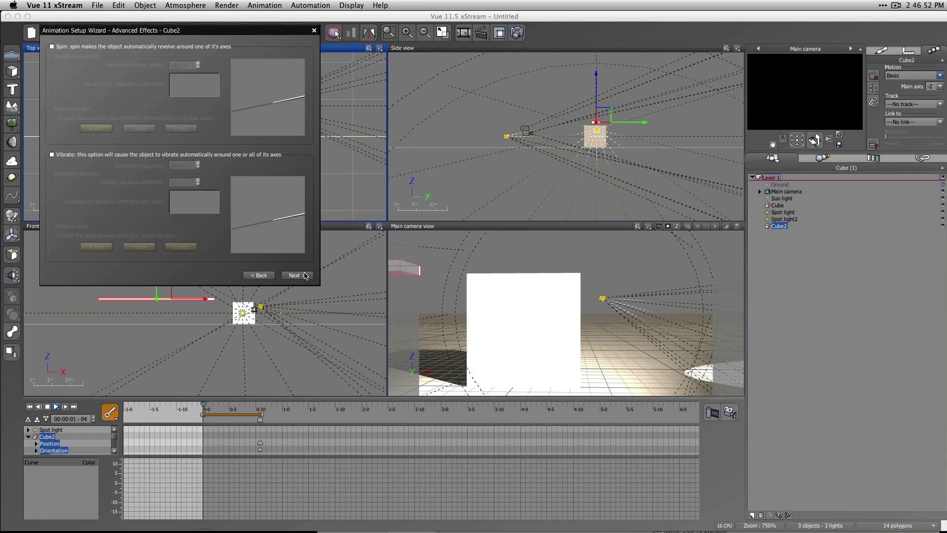
{"action": "left_click", "coordinate": [67, 47]}
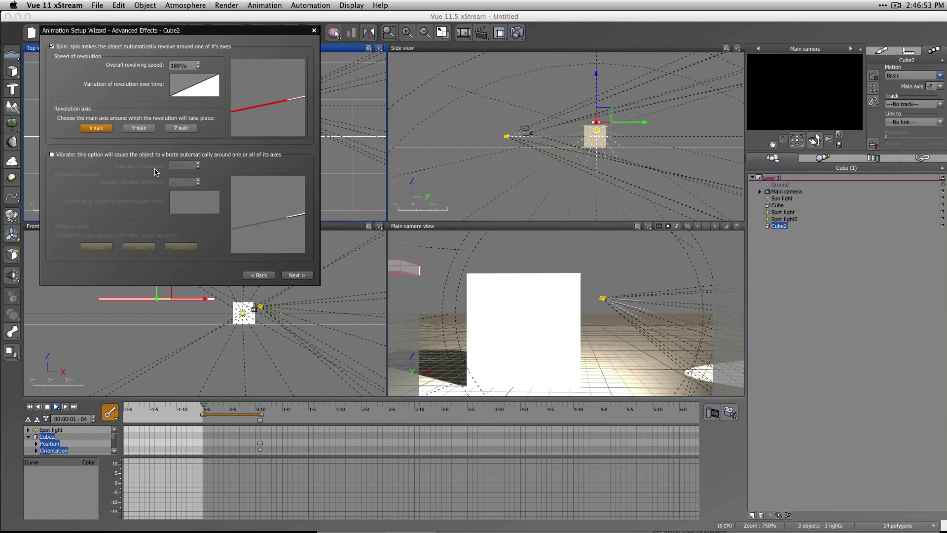
{"action": "left_click", "coordinate": [302, 278]}
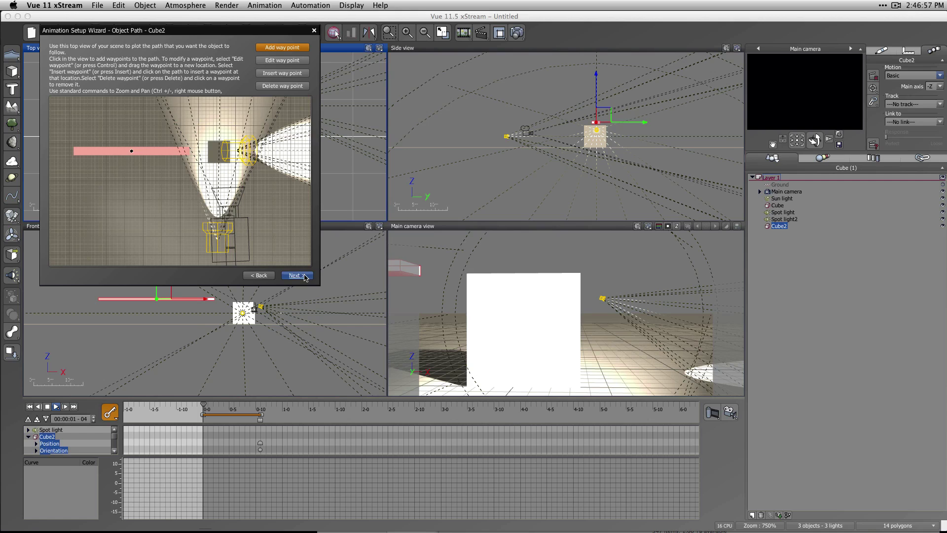
{"action": "left_click", "coordinate": [298, 275]}
{"action": "left_click", "coordinate": [297, 275]}
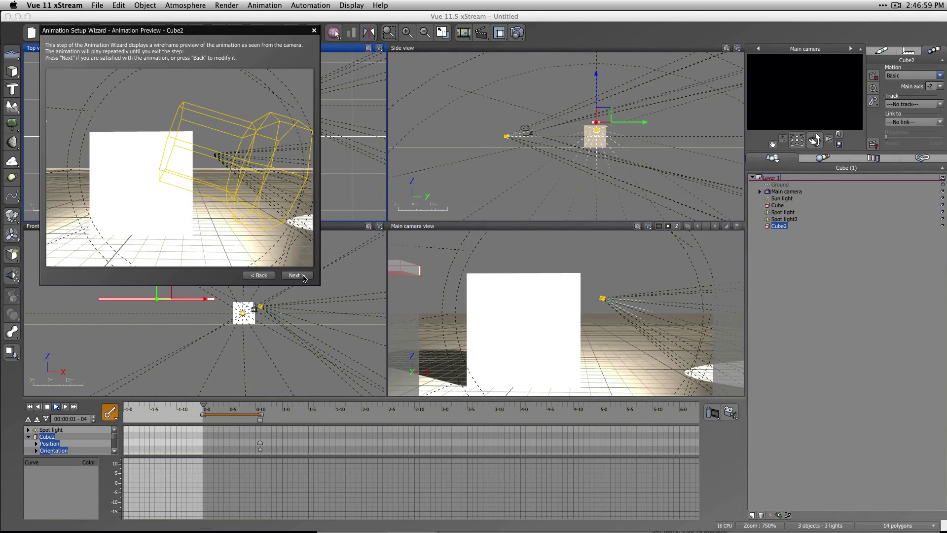
{"action": "left_click", "coordinate": [297, 275]}
{"action": "left_click", "coordinate": [302, 276]}
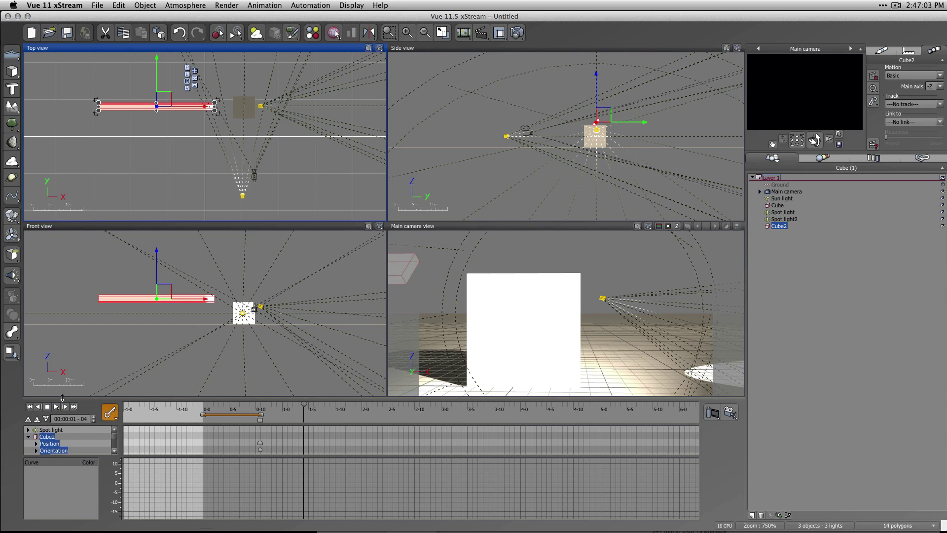
{"action": "left_click", "coordinate": [56, 406]}
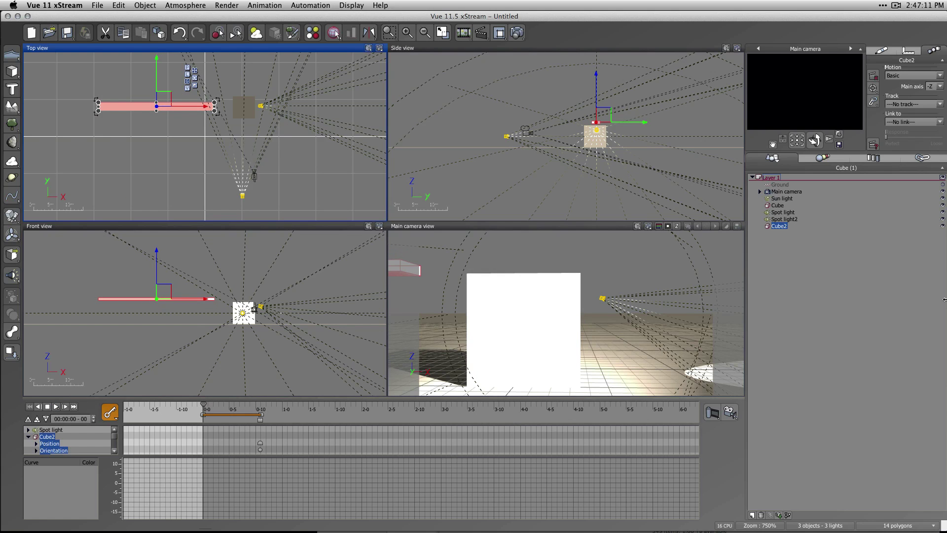
Animate the first cube along the X axis, shifting it away from the bar at 00:00:04-02 and under the bar at the first frame.
{"action": "left_click", "coordinate": [243, 107]}
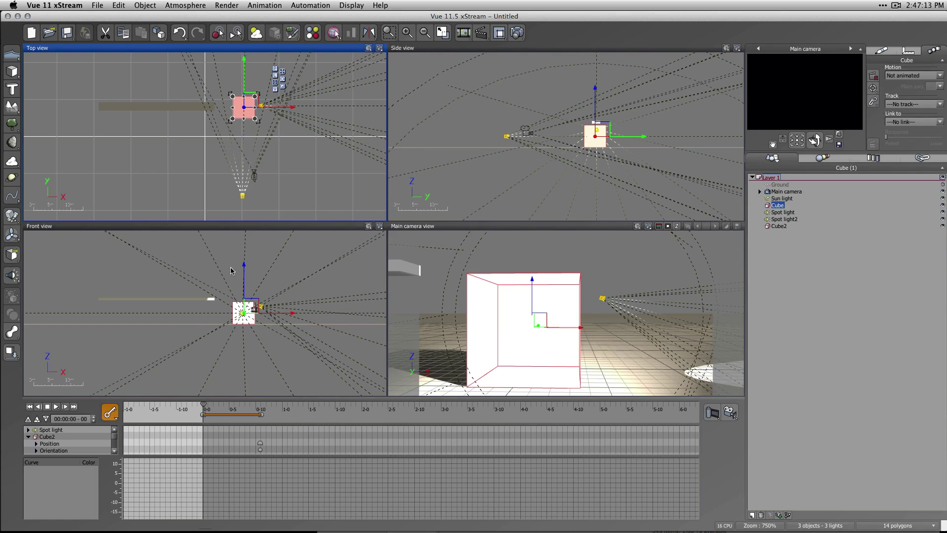
{"action": "left_click_drag", "start_coordinate": [205, 408], "coordinate": [532, 408]}
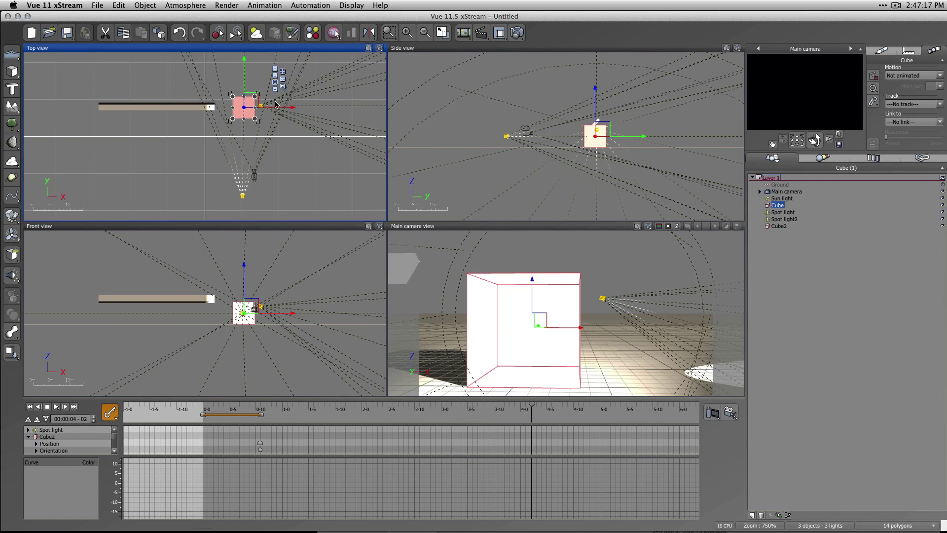
{"action": "left_click_drag", "start_coordinate": [282, 108], "coordinate": [345, 112]}
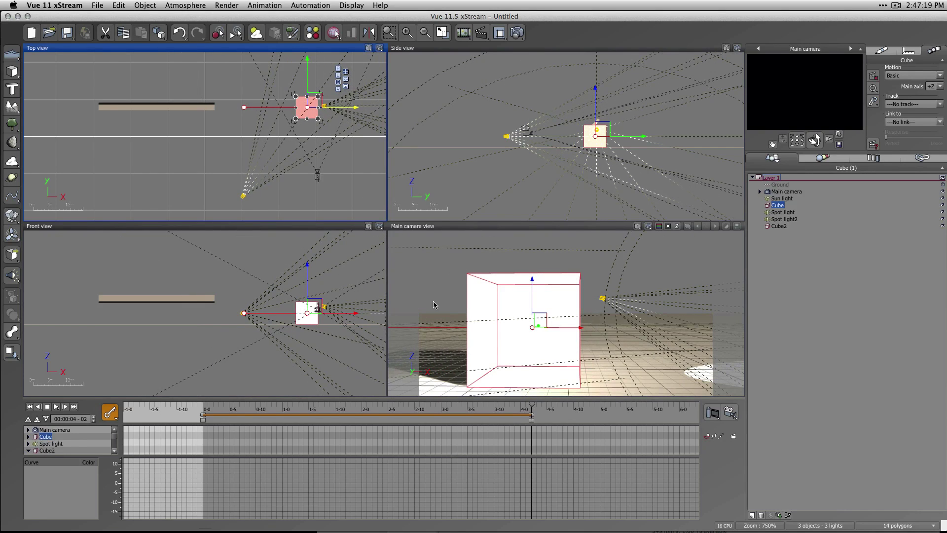
{"action": "left_click_drag", "start_coordinate": [532, 403], "coordinate": [204, 402]}
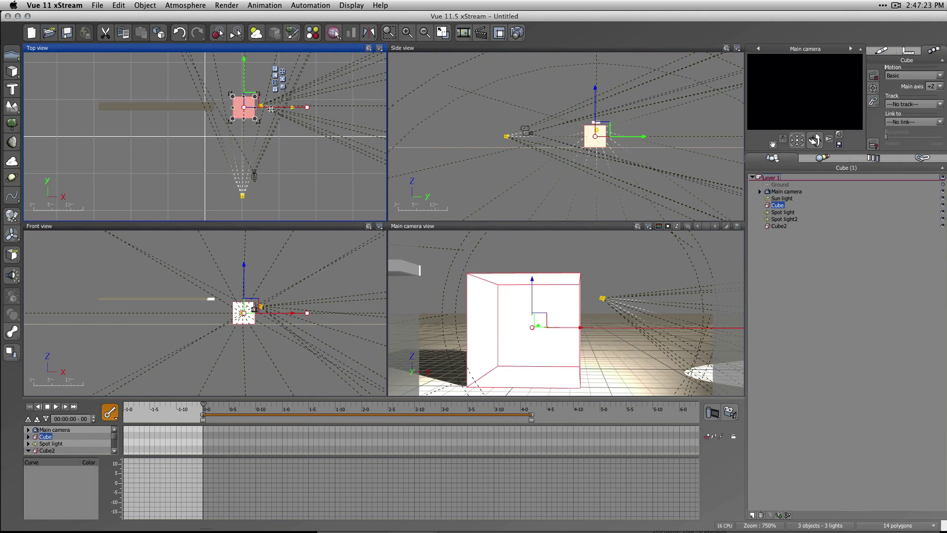
{"action": "left_click_drag", "start_coordinate": [263, 111], "coordinate": [206, 112]}
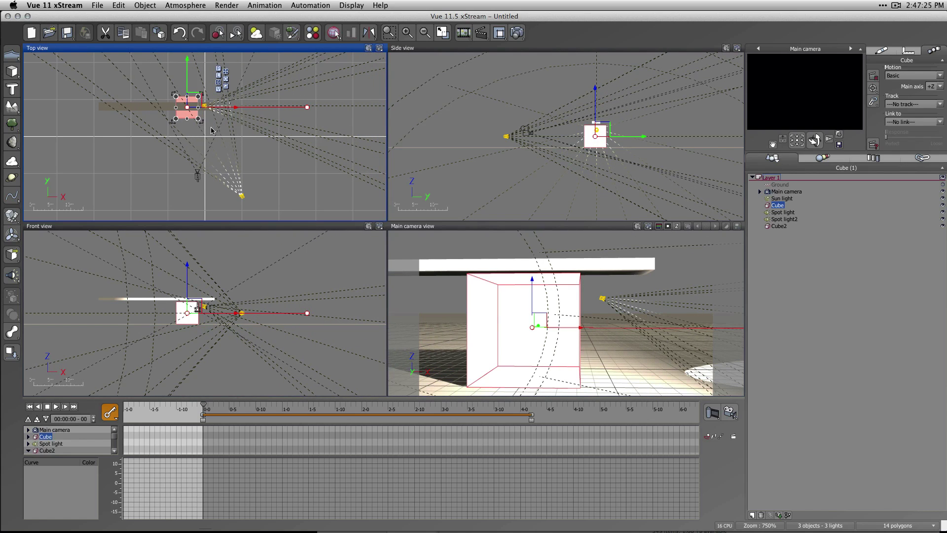
Centre the bar over the first cube along the X axis, link it to Cube, and play the animation.
{"action": "left_click", "coordinate": [163, 106]}
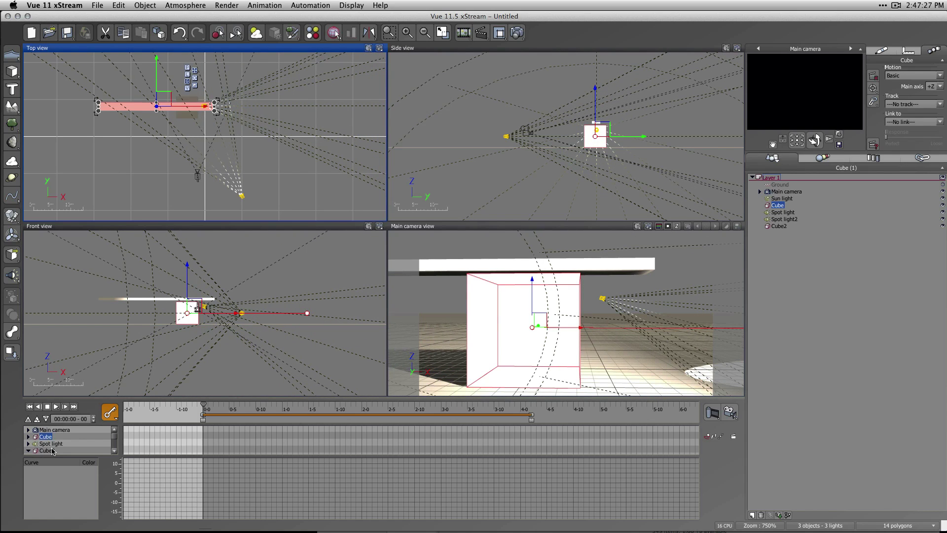
{"action": "left_click_drag", "start_coordinate": [213, 106], "coordinate": [219, 106]}
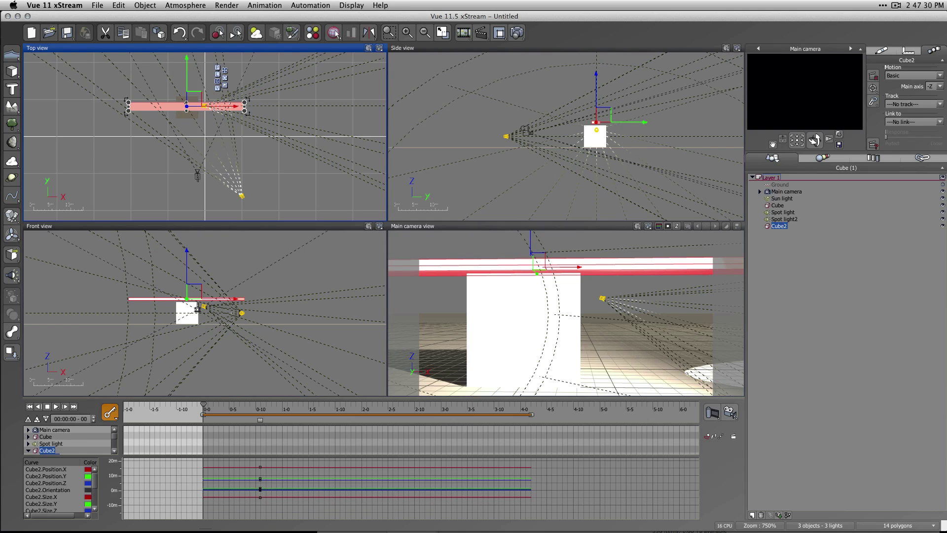
{"action": "left_click", "coordinate": [939, 121]}
{"action": "left_click", "coordinate": [891, 159]}
{"action": "left_click", "coordinate": [893, 355]}
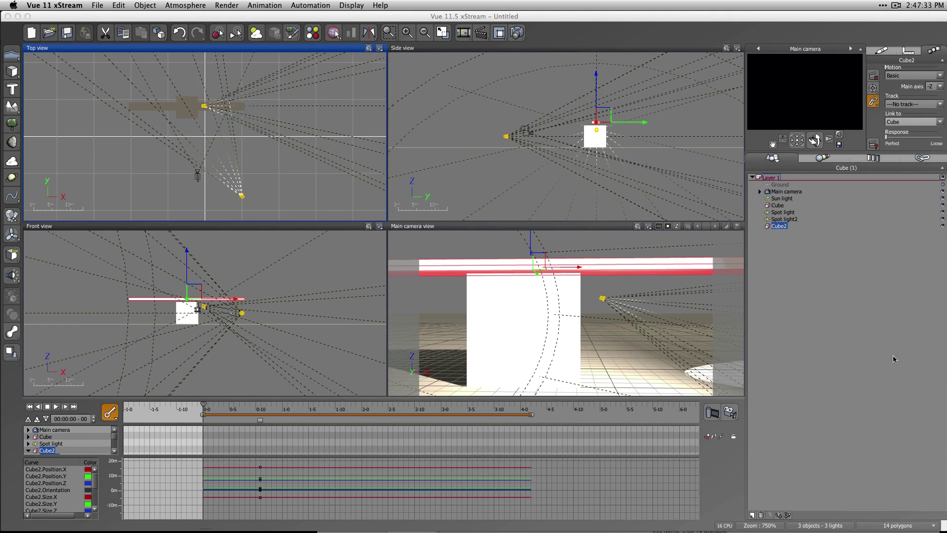
{"action": "left_click", "coordinate": [57, 407]}
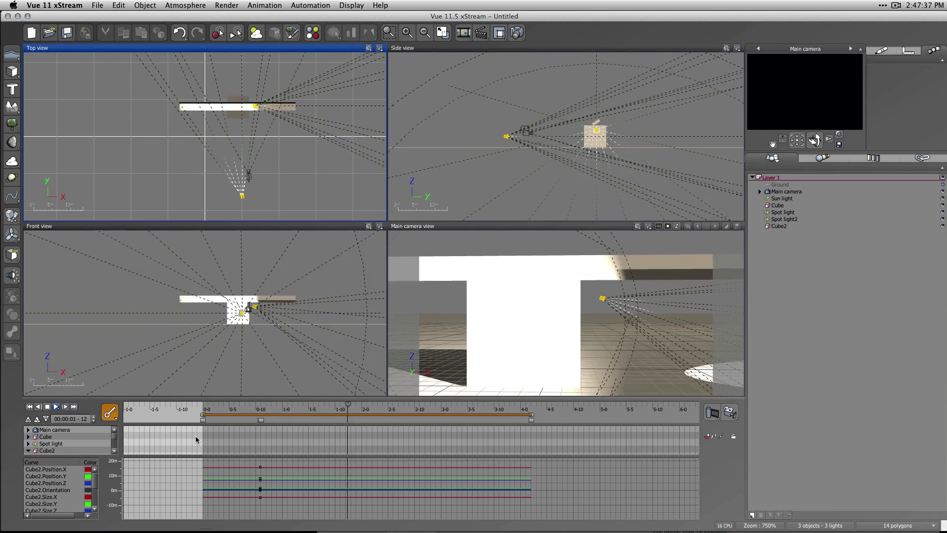
Look at the bar's settings in the Animation Toolbox, leave them unchanged, and reselect the bar.
{"action": "left_click", "coordinate": [48, 450]}
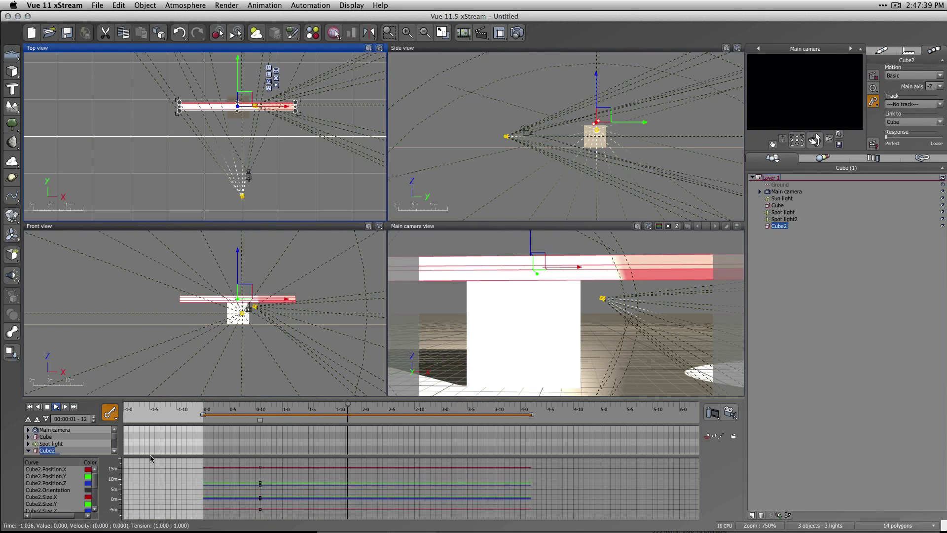
{"action": "left_click", "coordinate": [733, 436]}
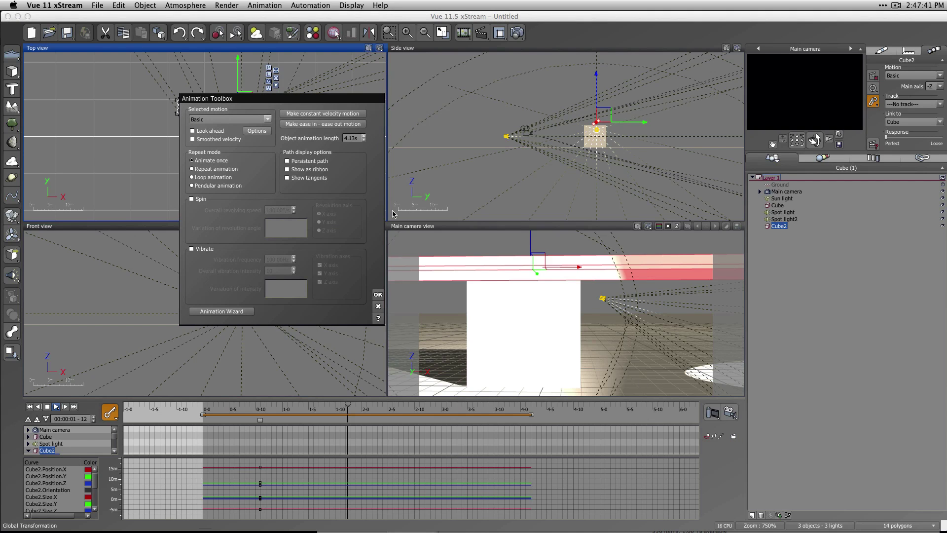
{"action": "left_click", "coordinate": [378, 306]}
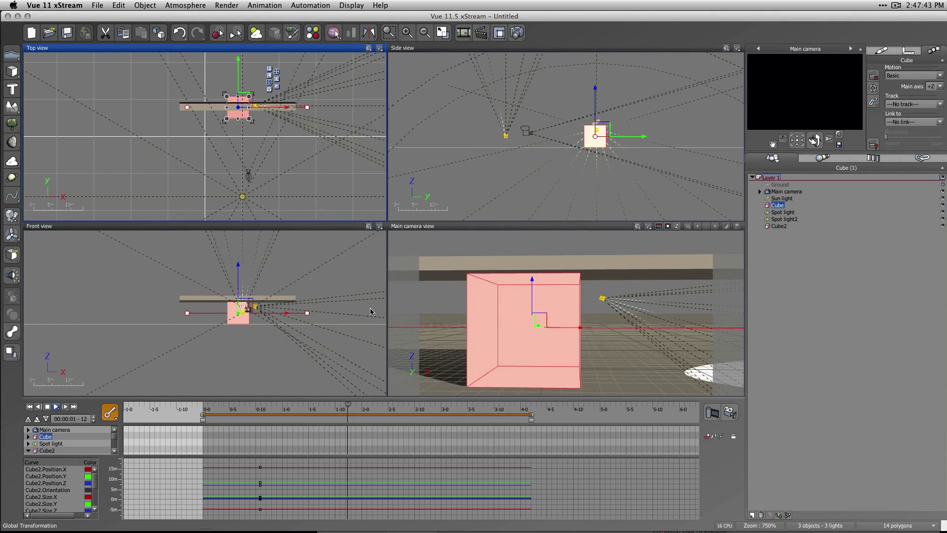
{"action": "left_click", "coordinate": [47, 450]}
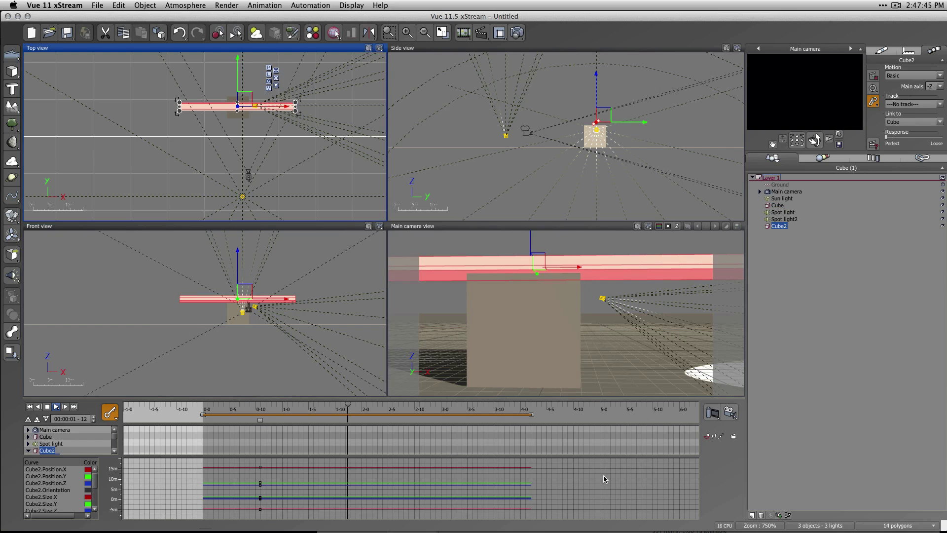
Look at Cube2's orientation track in the animation timeline, reselect the bar, and hide the timeline.
{"action": "scroll", "coordinate": [114, 450], "scroll_direction": "down", "scroll_amount": 3}
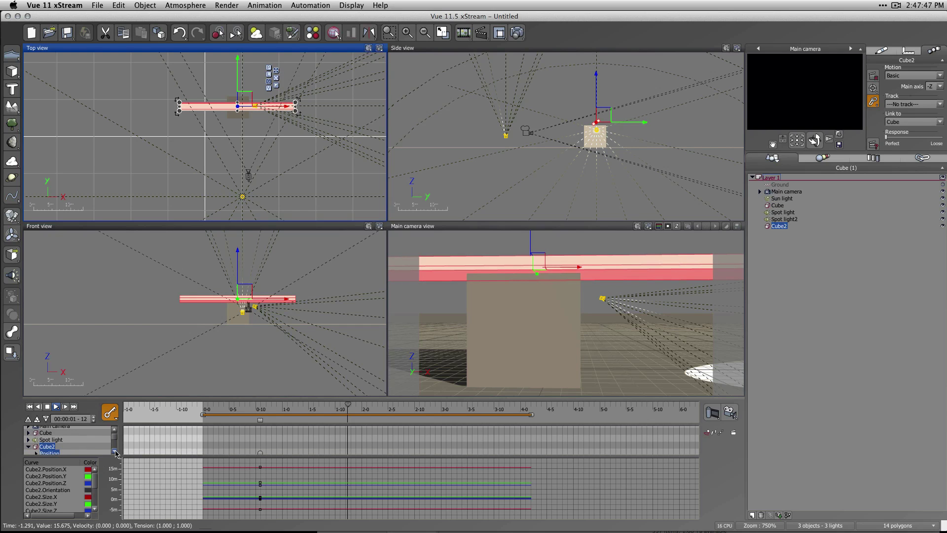
{"action": "left_click", "coordinate": [73, 445]}
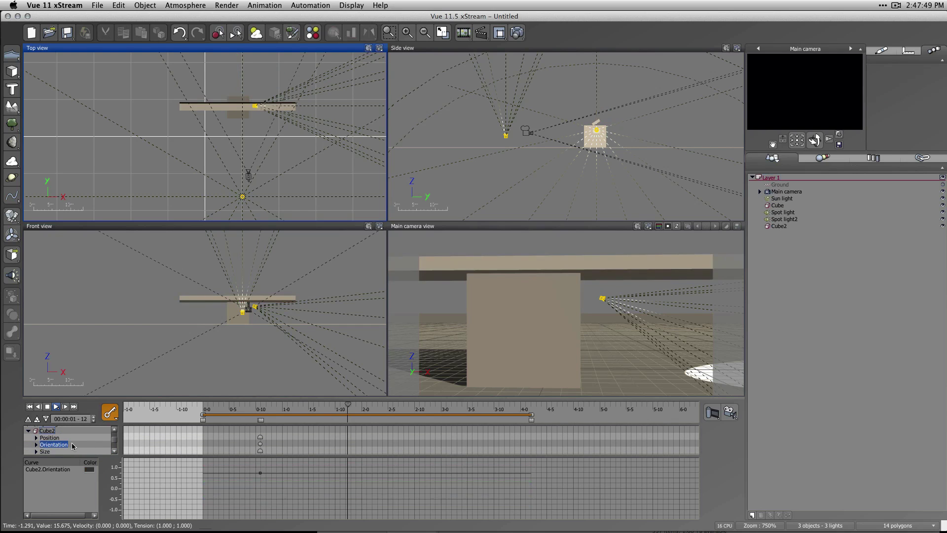
{"action": "left_click", "coordinate": [49, 432]}
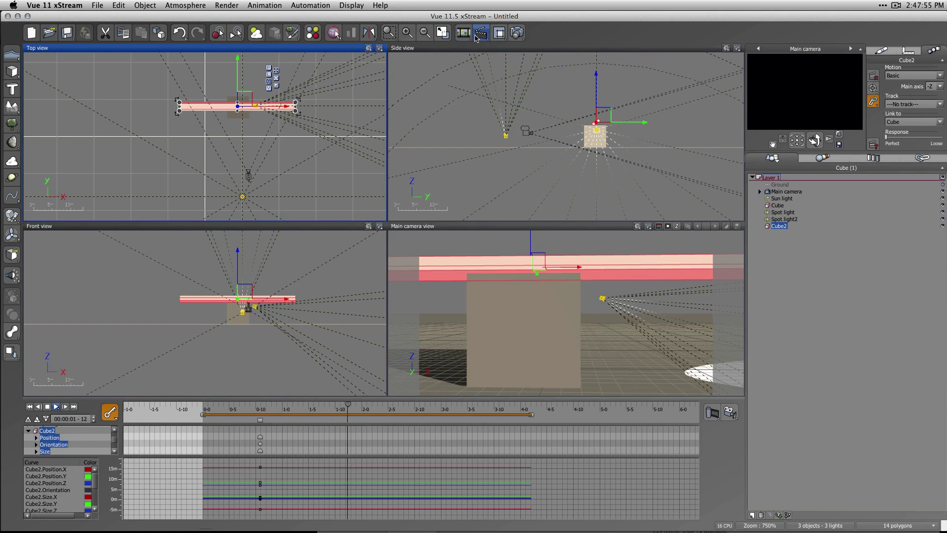
{"action": "left_click", "coordinate": [465, 35]}
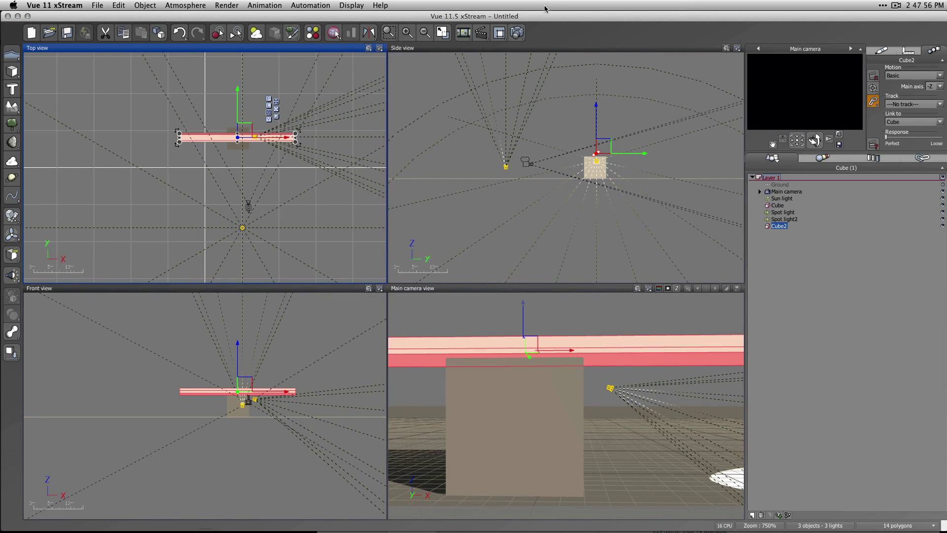
Rerun the Animation Wizard for the bar with repeat mode Once and Spin at 180°/s about the Z axis.
{"action": "left_click", "coordinate": [481, 32]}
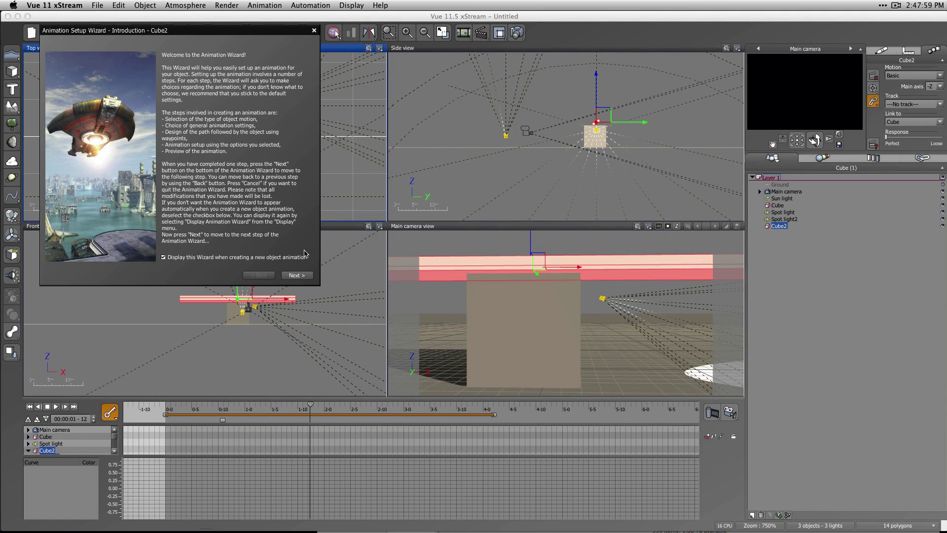
{"action": "left_click", "coordinate": [306, 276]}
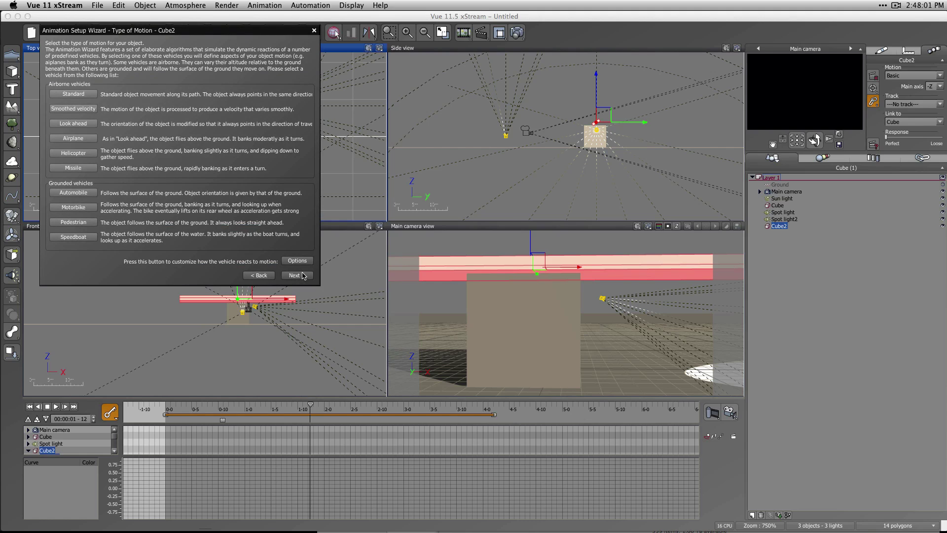
{"action": "left_click", "coordinate": [297, 275]}
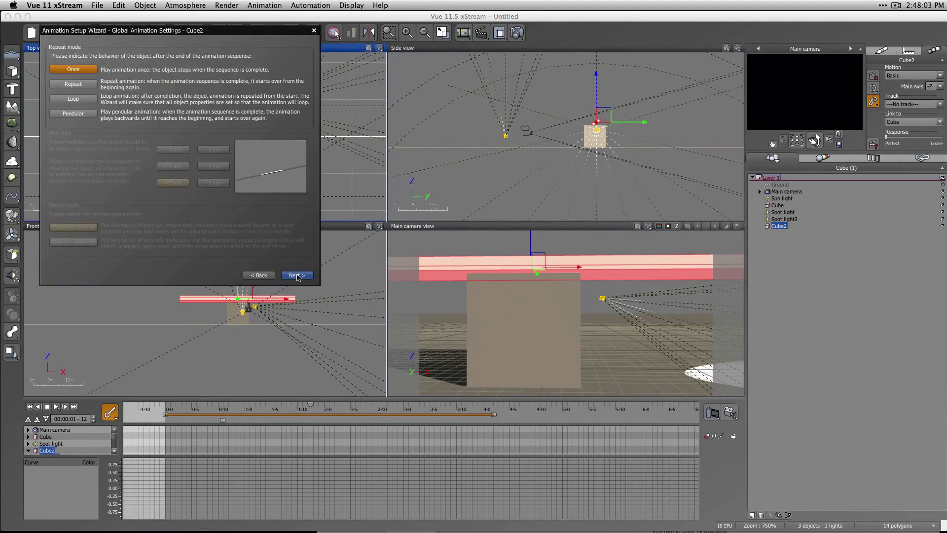
{"action": "left_click", "coordinate": [297, 275]}
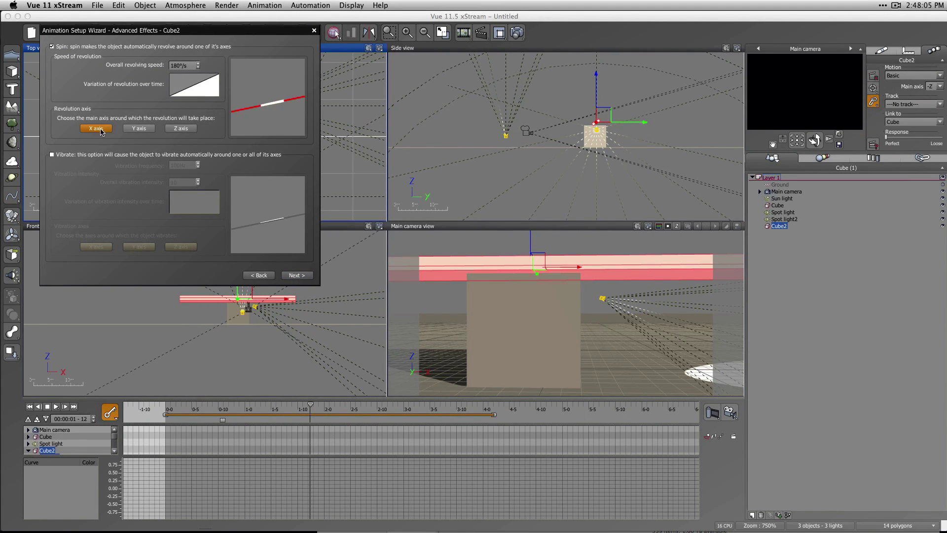
{"action": "left_click", "coordinate": [182, 130]}
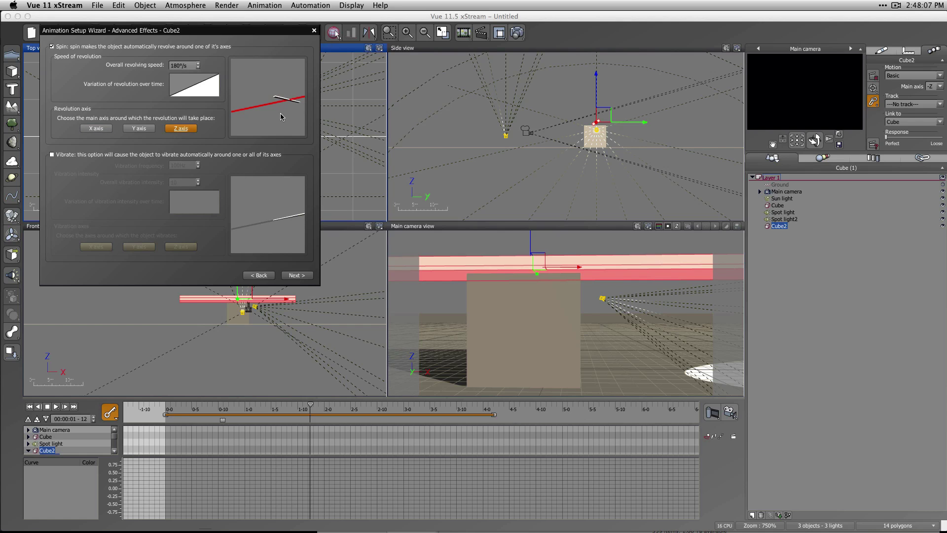
{"action": "left_click", "coordinate": [298, 276]}
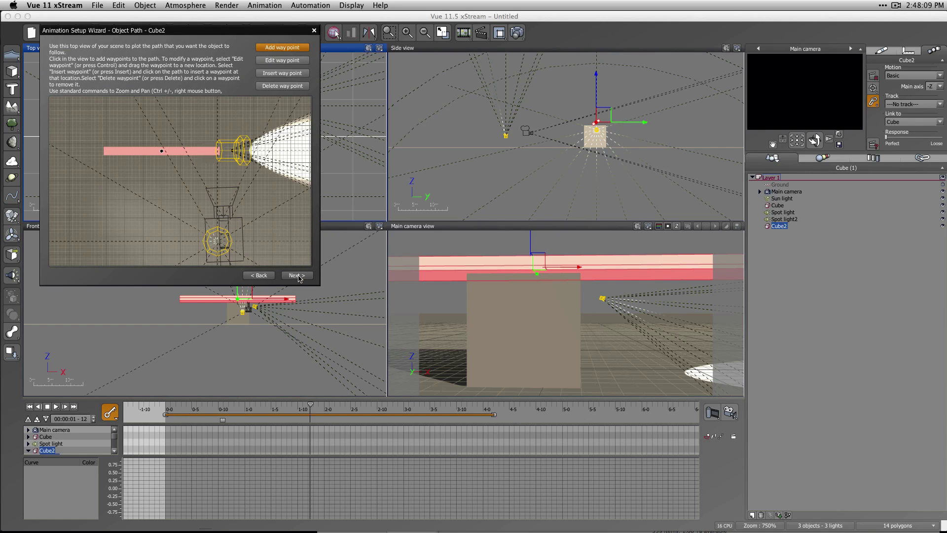
{"action": "left_click", "coordinate": [298, 276]}
{"action": "left_click", "coordinate": [297, 275]}
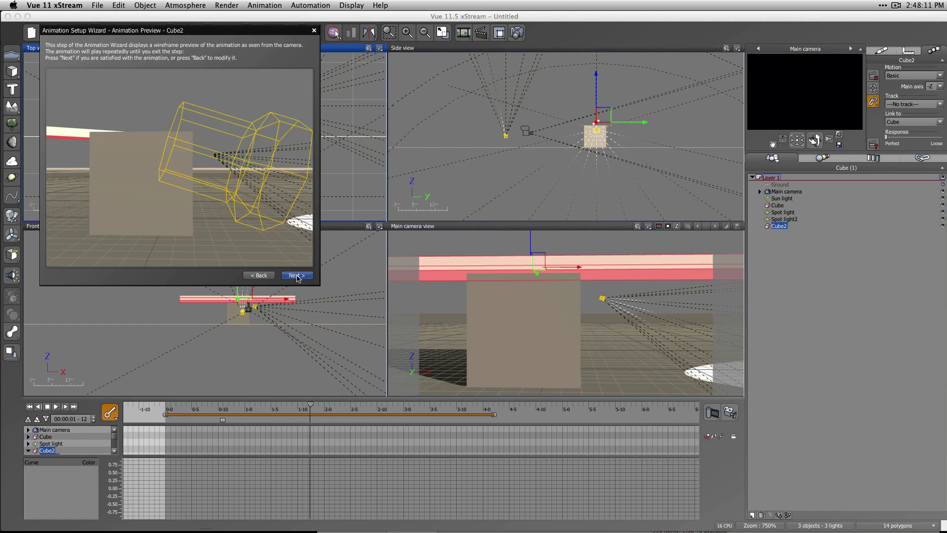
{"action": "left_click", "coordinate": [297, 275]}
{"action": "left_click", "coordinate": [296, 276]}
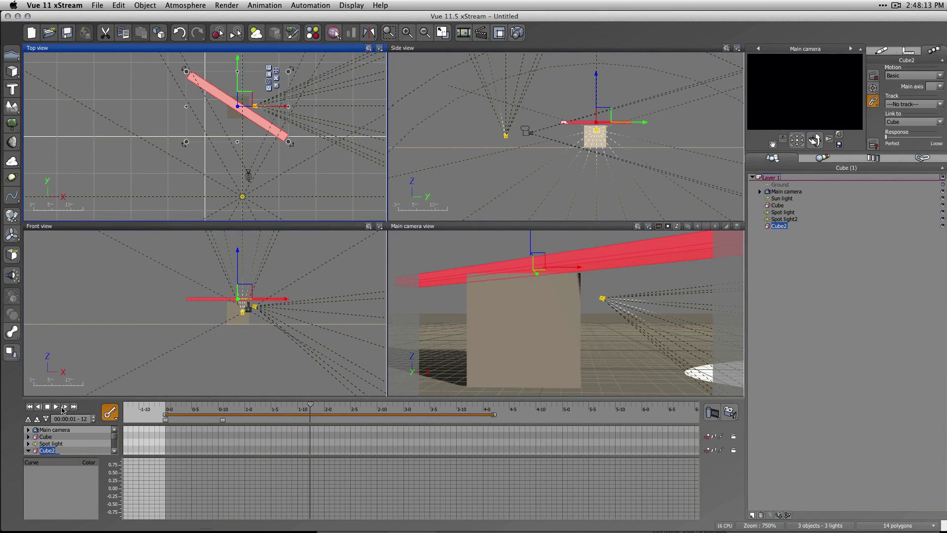
Play the animation from the start, including in an enlarged main camera view, and return to the first frame and the four-view layout.
{"action": "left_click", "coordinate": [29, 406]}
{"action": "left_click", "coordinate": [56, 407]}
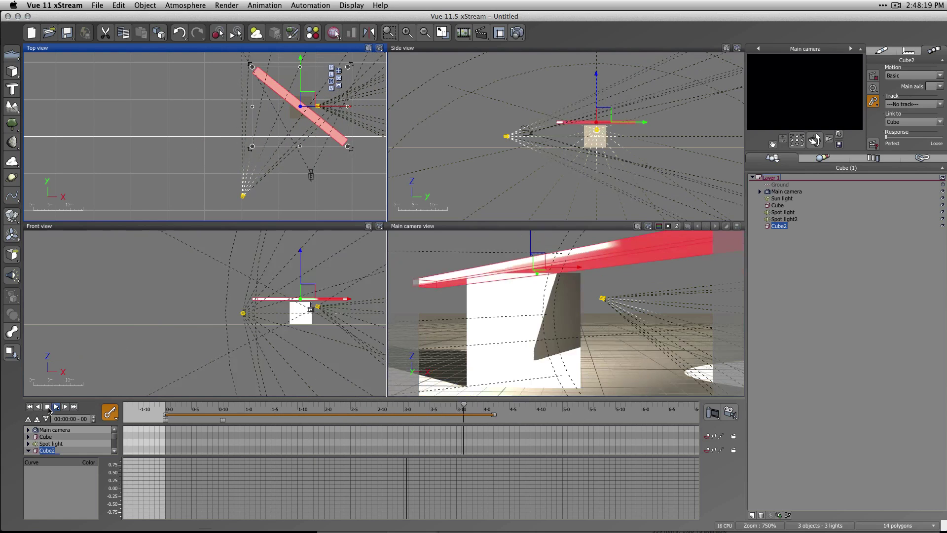
{"action": "double_click", "coordinate": [597, 225]}
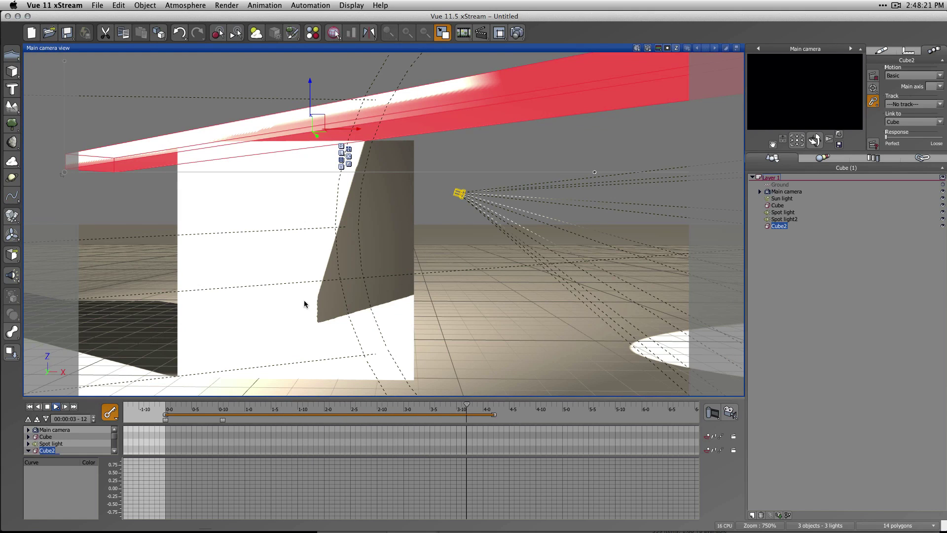
{"action": "left_click", "coordinate": [28, 406]}
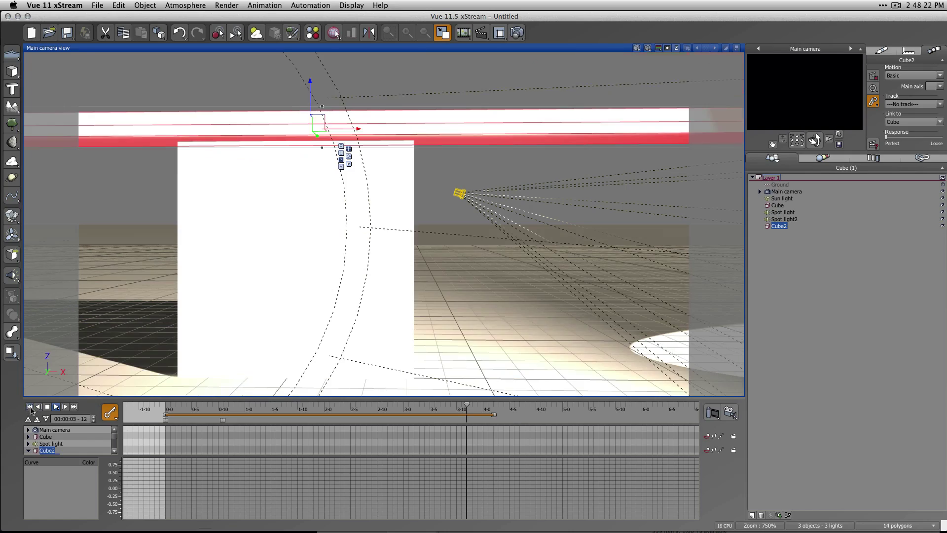
{"action": "left_click", "coordinate": [56, 407]}
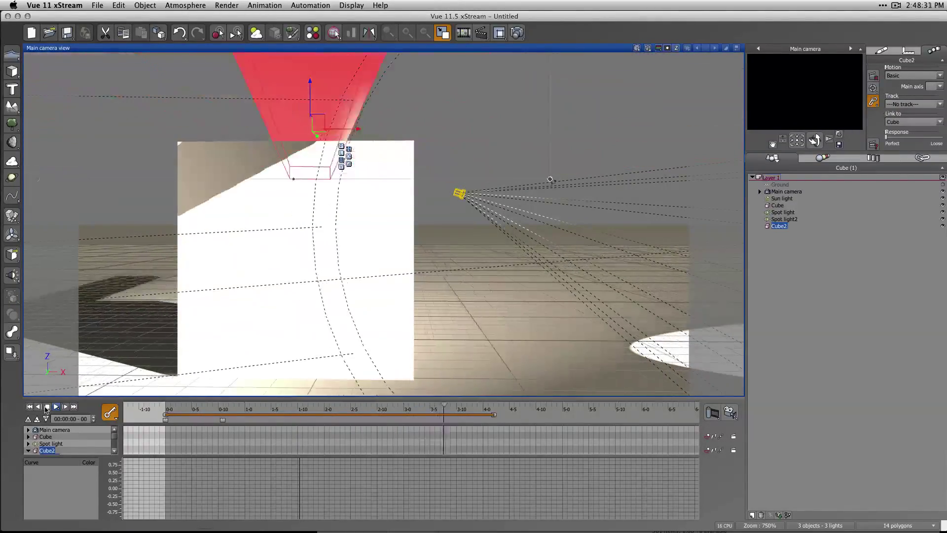
{"action": "left_click", "coordinate": [52, 407]}
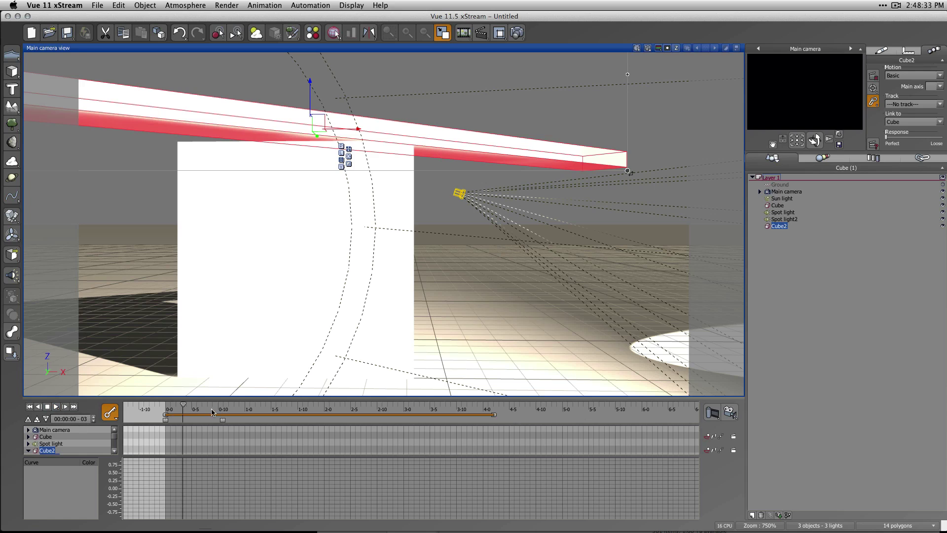
{"action": "left_click_drag", "start_coordinate": [182, 405], "coordinate": [166, 405]}
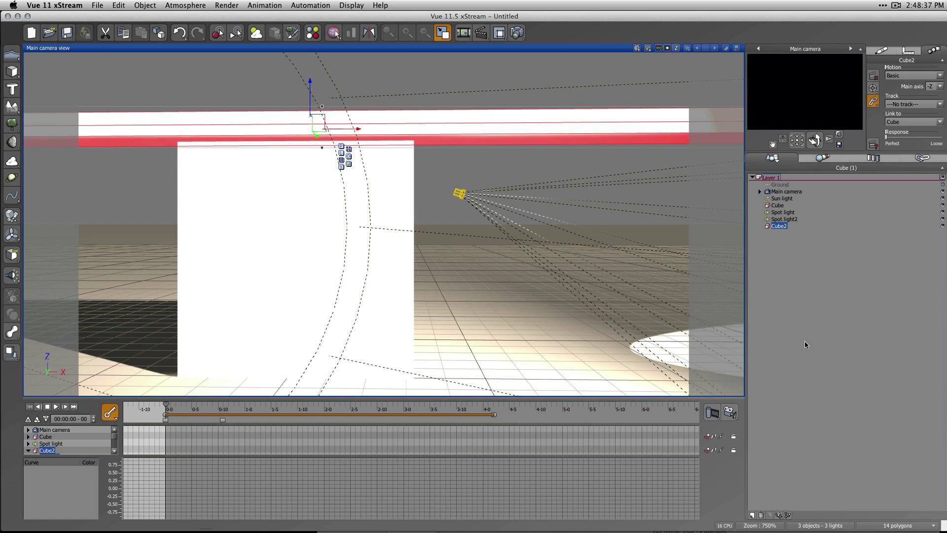
{"action": "left_click", "coordinate": [807, 304]}
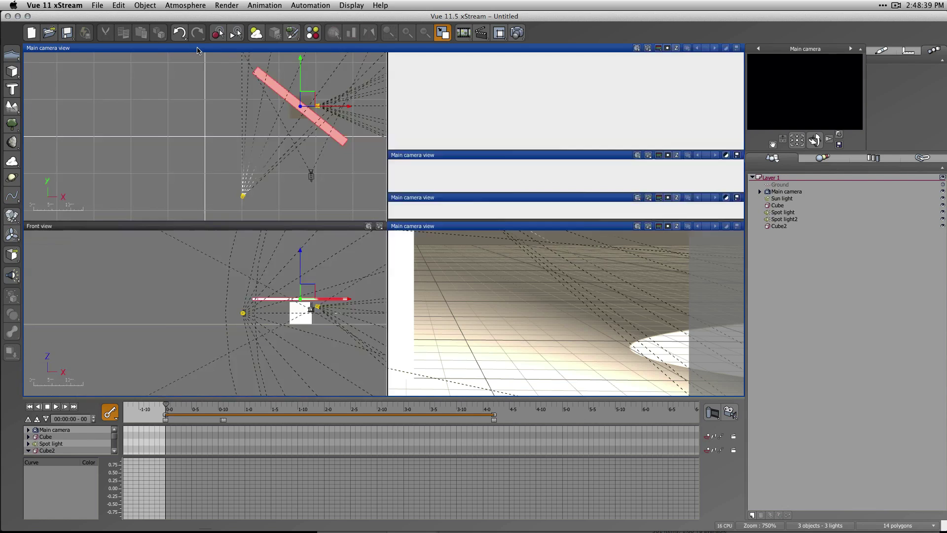
{"action": "double_click", "coordinate": [198, 48]}
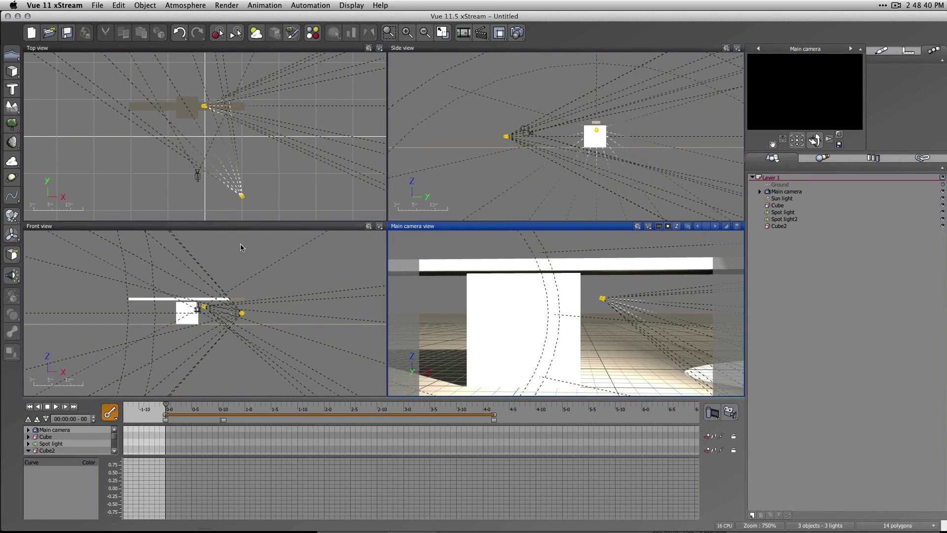
Add a point light with power 2 and place it and a duplicate at the two ends of the bar.
{"action": "left_click", "coordinate": [14, 276]}
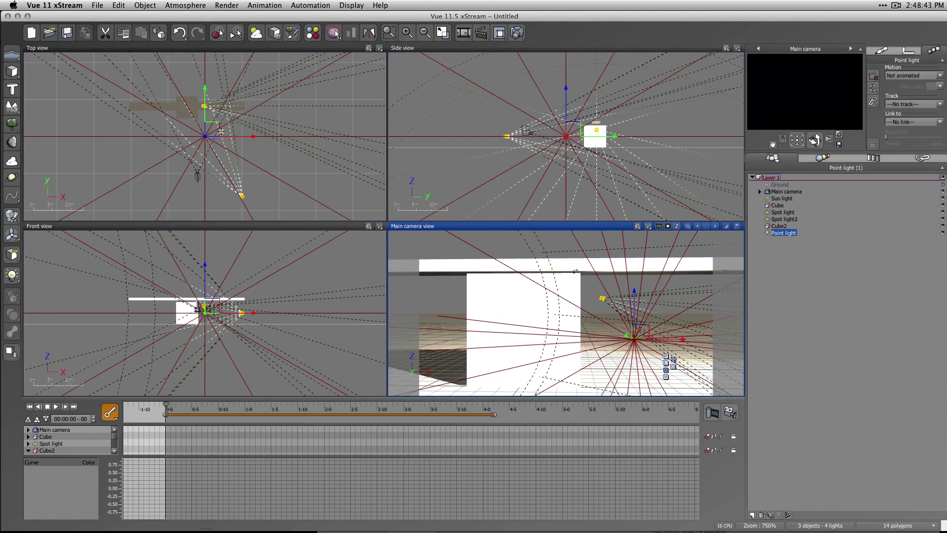
{"action": "left_click", "coordinate": [883, 51]}
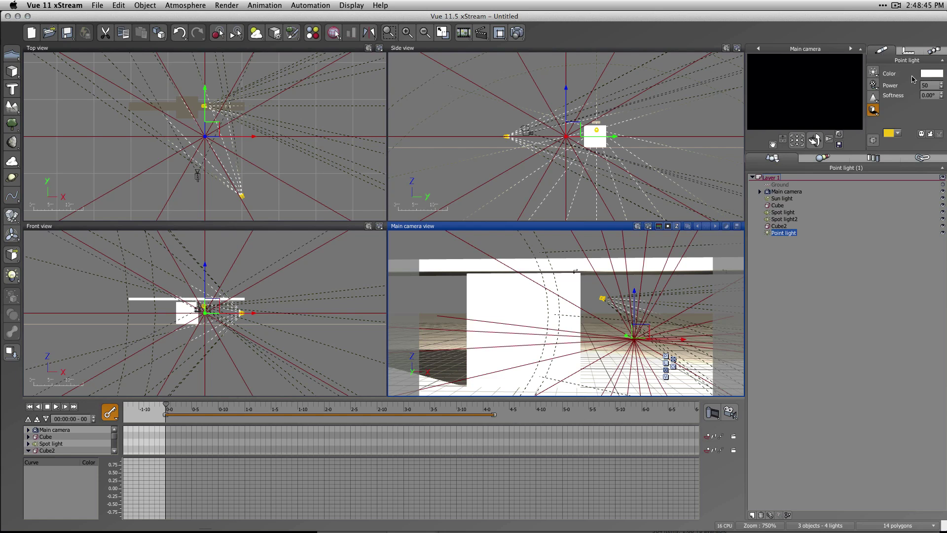
{"action": "double_click", "coordinate": [926, 85]}
{"action": "type", "text": "2"}
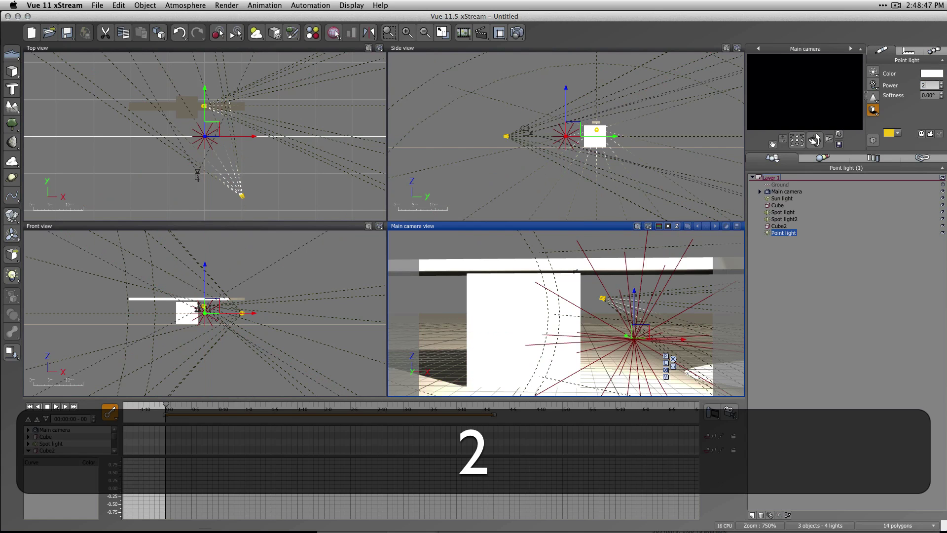
{"action": "left_click_drag", "start_coordinate": [214, 129], "coordinate": [279, 106]}
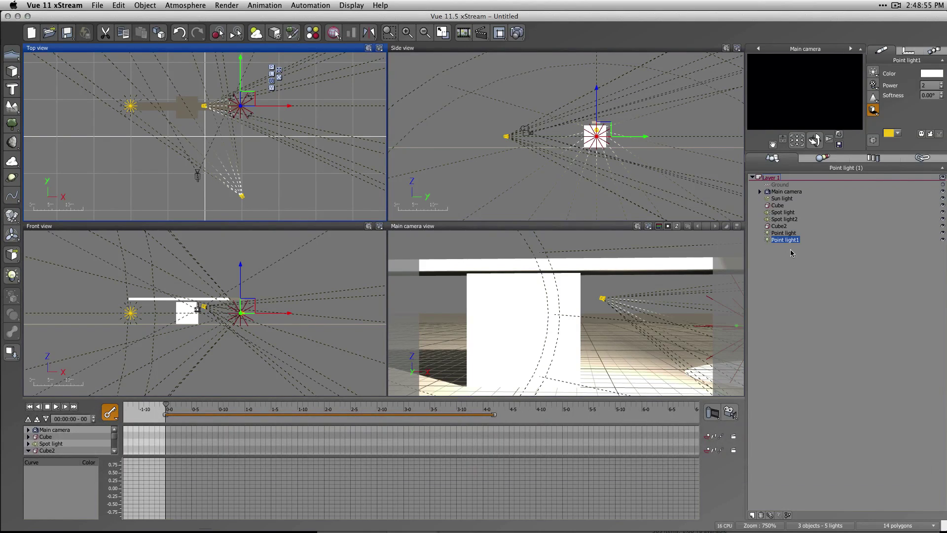
Group the two point lights and link the group to Cube2.
{"action": "left_click", "coordinate": [791, 234], "text": "shift"}
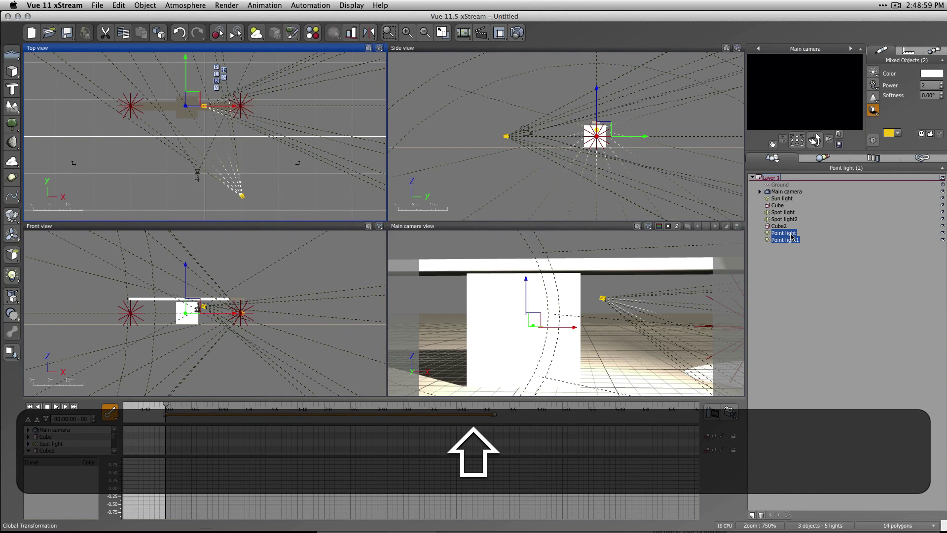
{"action": "key", "text": "super+shift+g"}
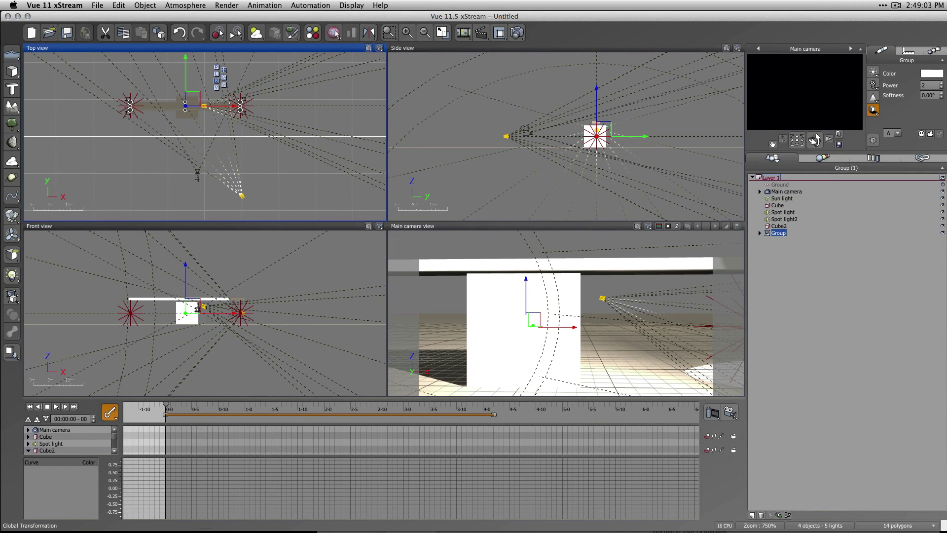
{"action": "left_click", "coordinate": [931, 50]}
{"action": "left_click", "coordinate": [912, 121]}
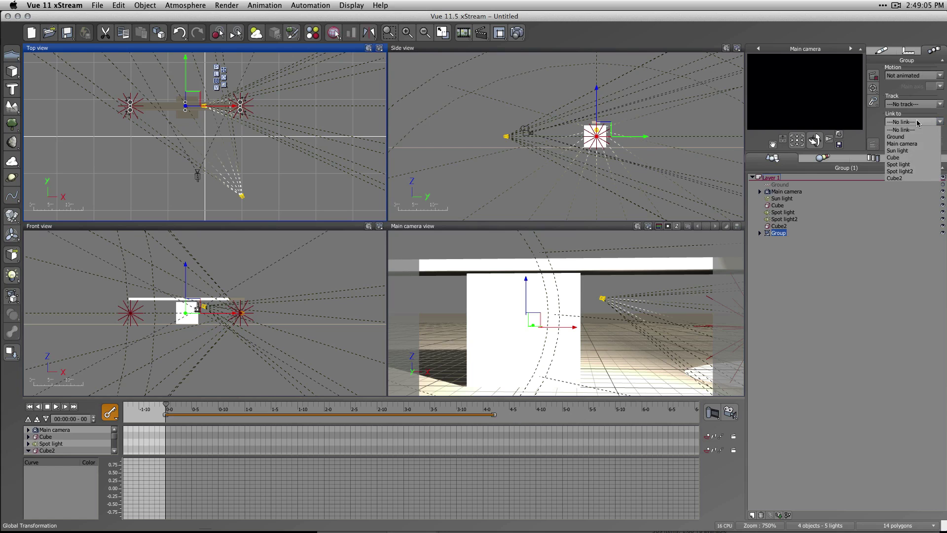
{"action": "left_click", "coordinate": [907, 178]}
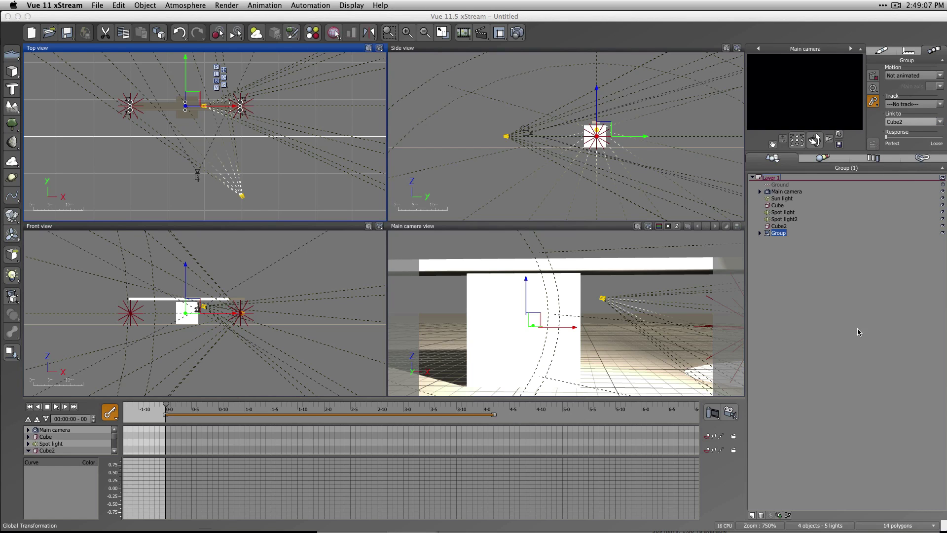
Play the animation to check the linked light group, stop it, and scrub back to 00:00:01-08.
{"action": "left_click", "coordinate": [57, 406]}
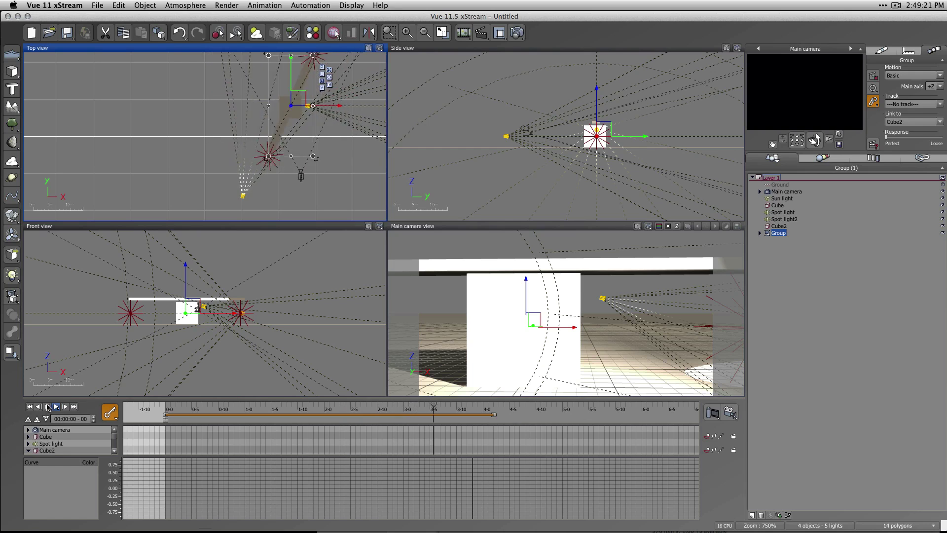
{"action": "left_click", "coordinate": [47, 407]}
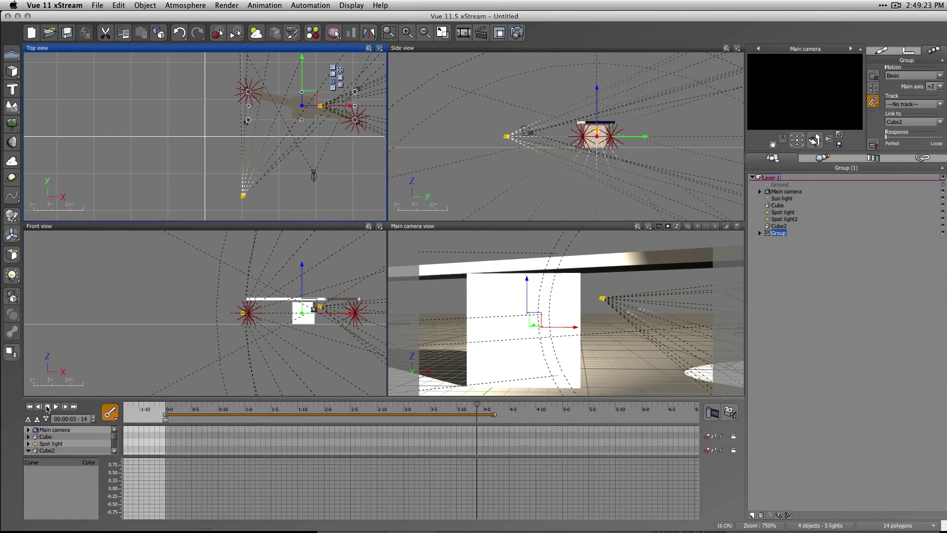
{"action": "left_click_drag", "start_coordinate": [477, 409], "coordinate": [288, 410]}
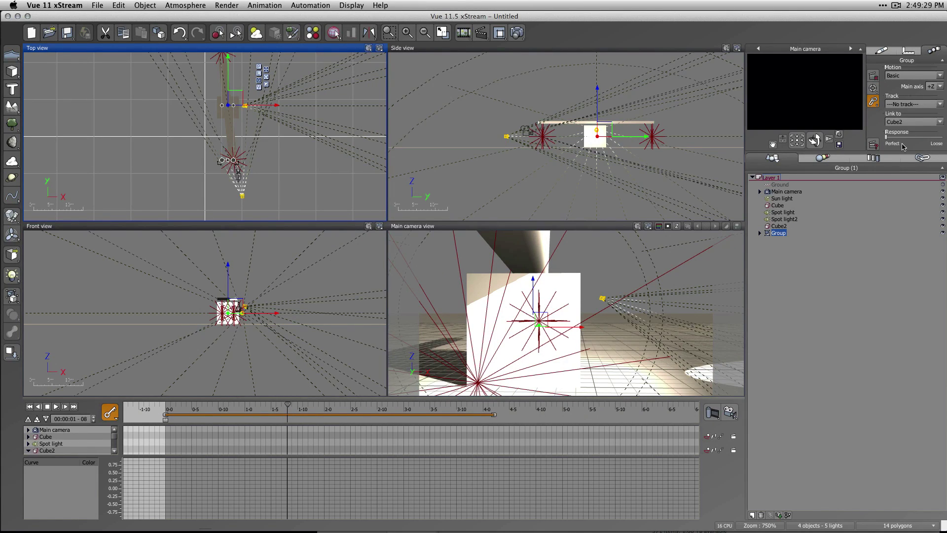
Try shifting the light group's pivot position along X to 9.21 m, and undo the pivot changes.
{"action": "left_click", "coordinate": [908, 51]}
{"action": "left_click", "coordinate": [873, 127]}
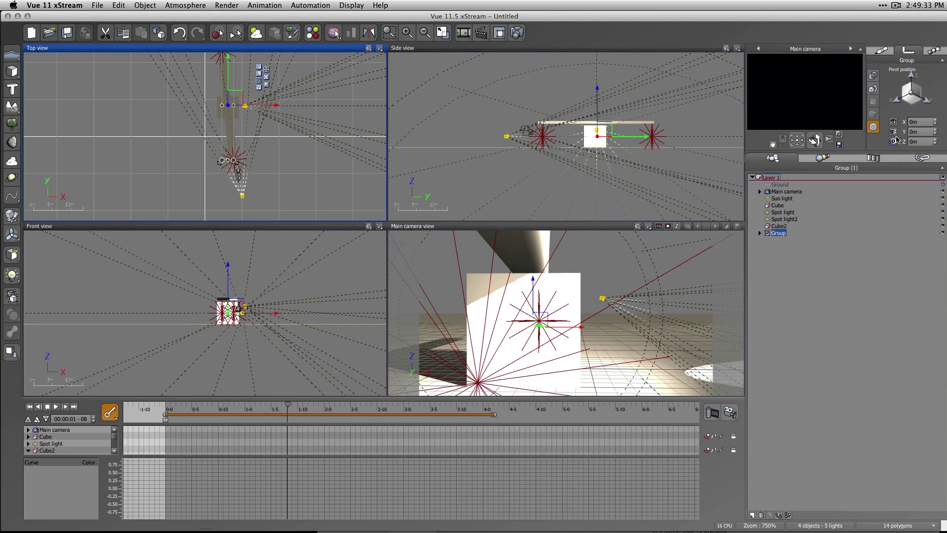
{"action": "left_click", "coordinate": [895, 99]}
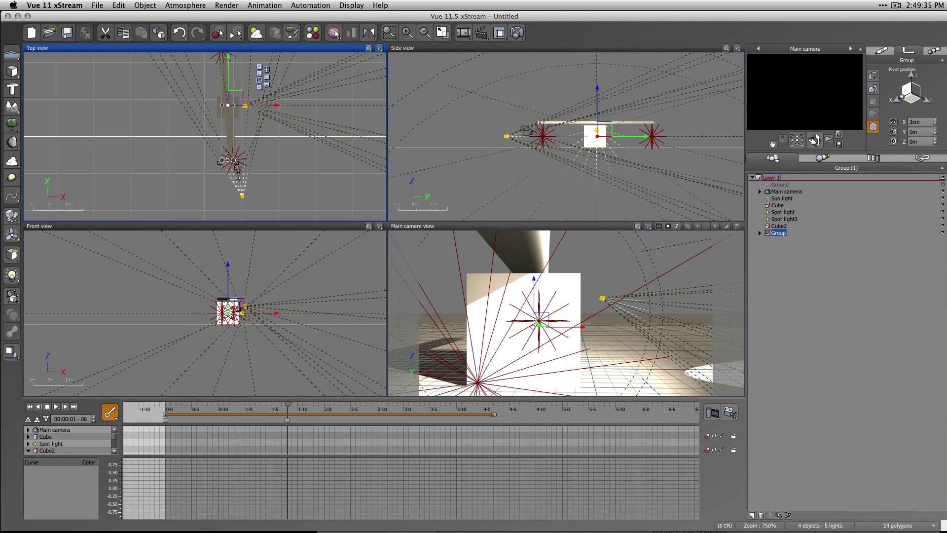
{"action": "key", "text": "super+z"}
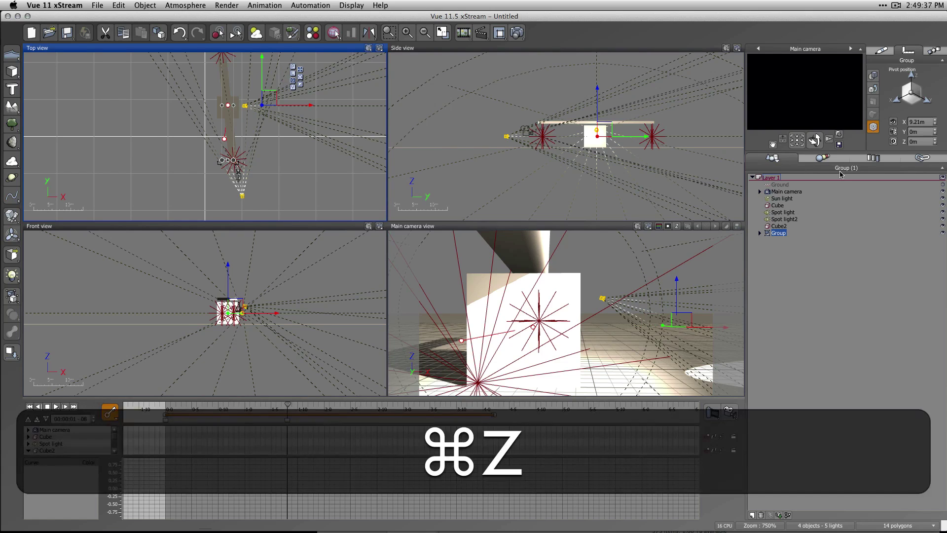
{"action": "key", "text": "super+z"}
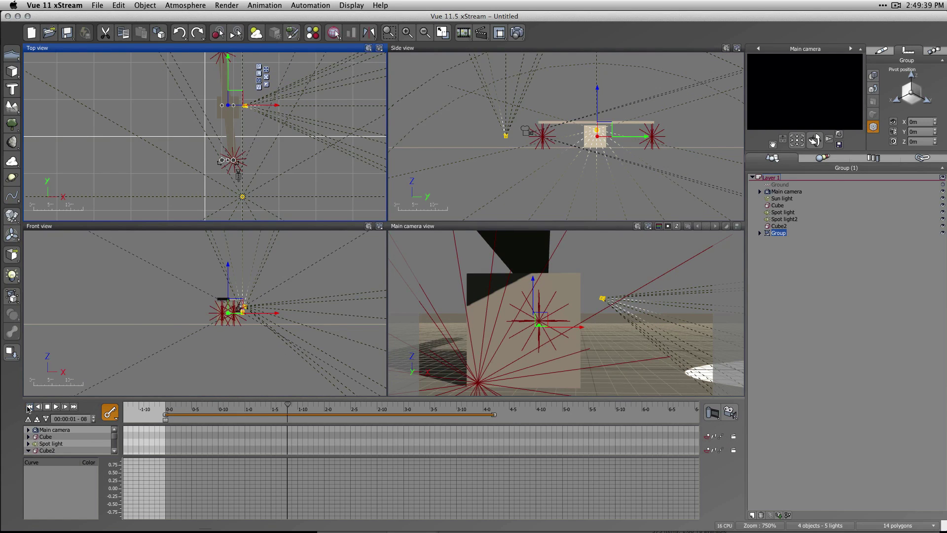
Try shifting the light group's pivot along Y to 15.6 m from the animation start, play the animation to check, and undo the pivot change.
{"action": "left_click", "coordinate": [29, 407]}
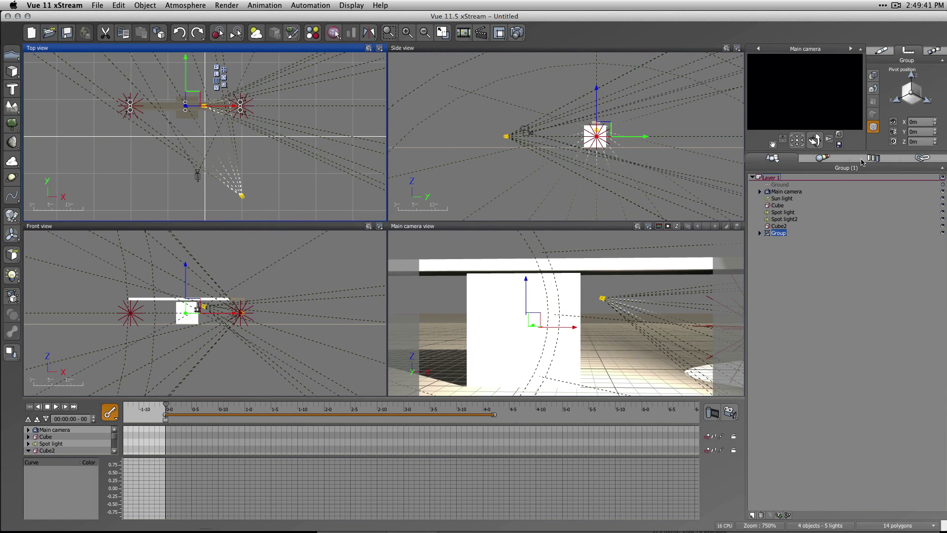
{"action": "left_click_drag", "start_coordinate": [920, 97], "coordinate": [896, 104]}
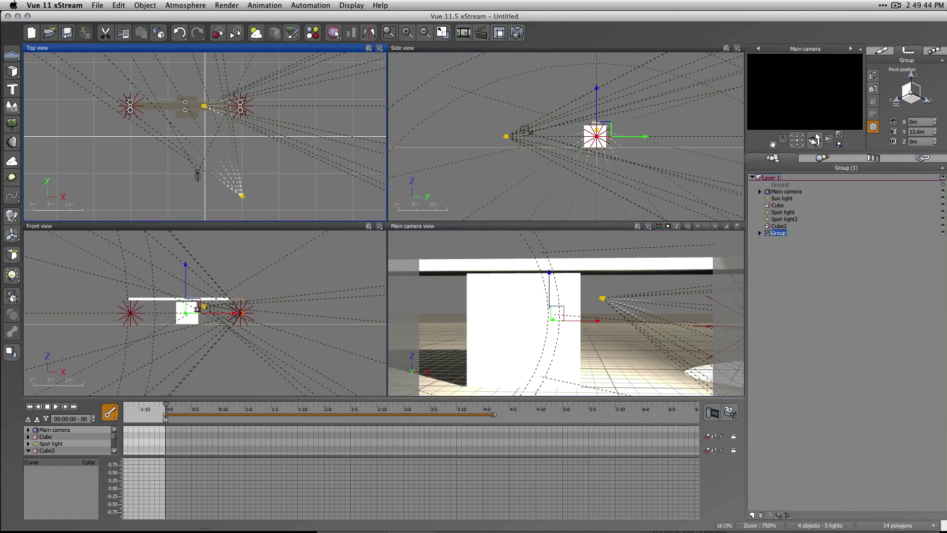
{"action": "left_click", "coordinate": [56, 406]}
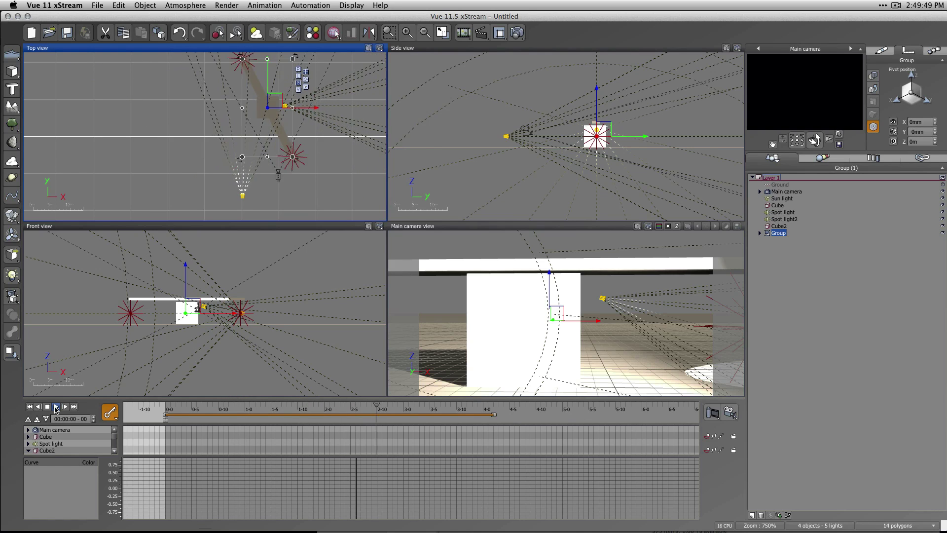
{"action": "left_click", "coordinate": [51, 407]}
{"action": "key", "text": "super+z"}
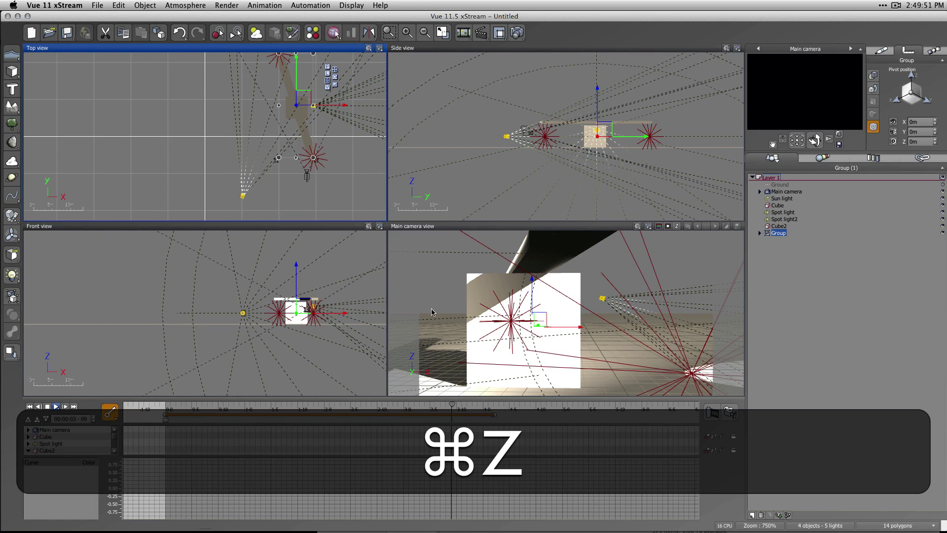
{"action": "left_click", "coordinate": [317, 199]}
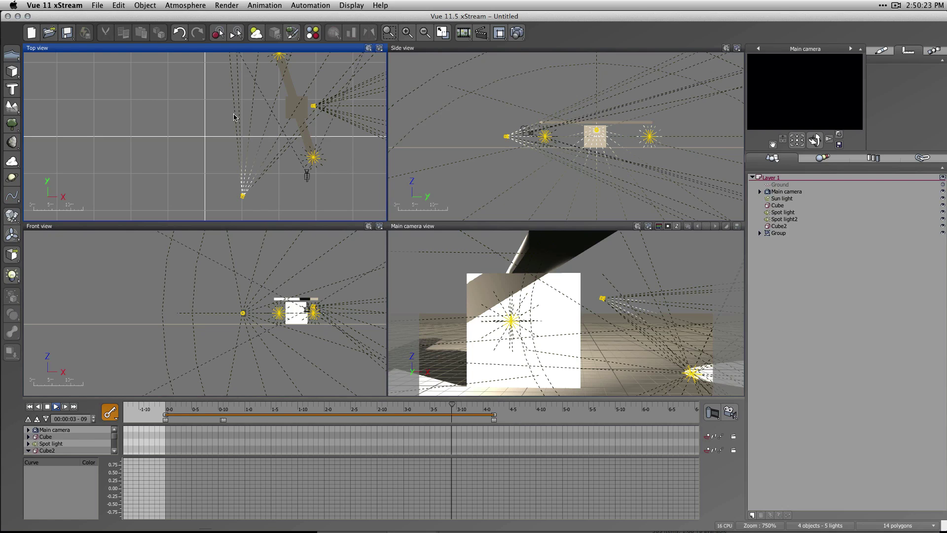
{"action": "left_click", "coordinate": [265, 5]}
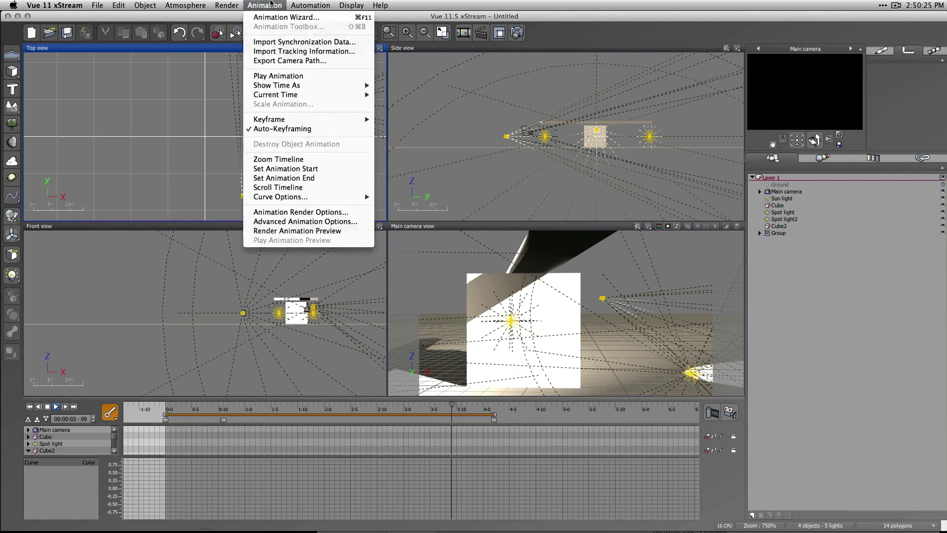
{"action": "left_click", "coordinate": [265, 5]}
{"action": "left_click", "coordinate": [310, 5]}
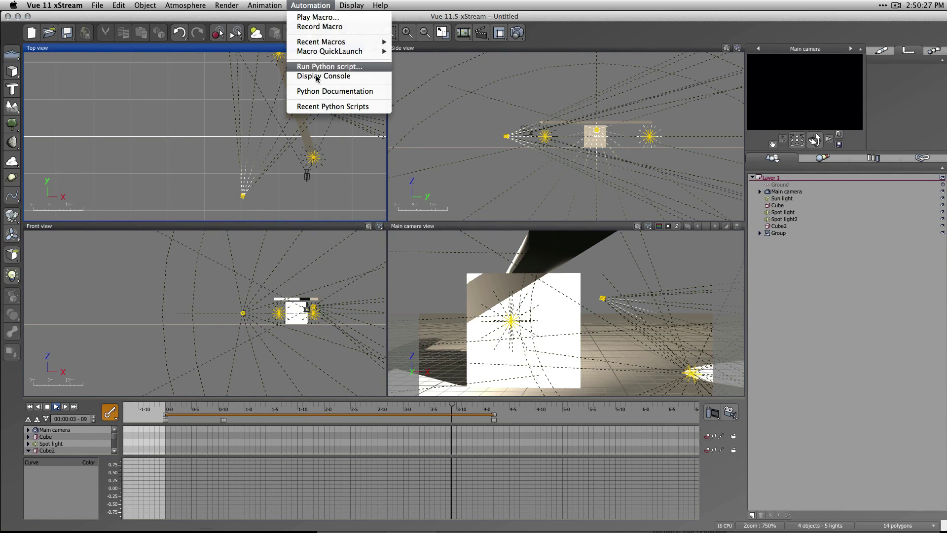
{"action": "mouse_move", "coordinate": [345, 42]}
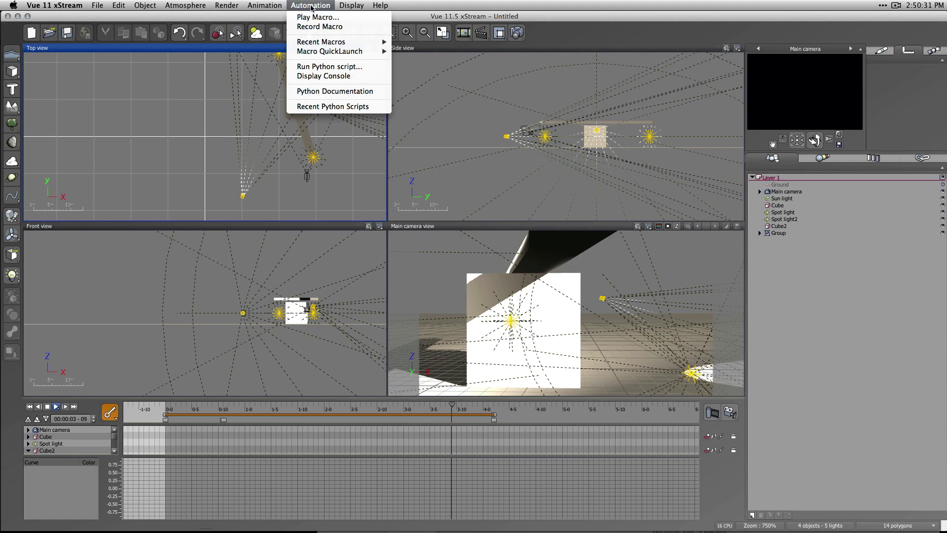
{"action": "mouse_move", "coordinate": [354, 4]}
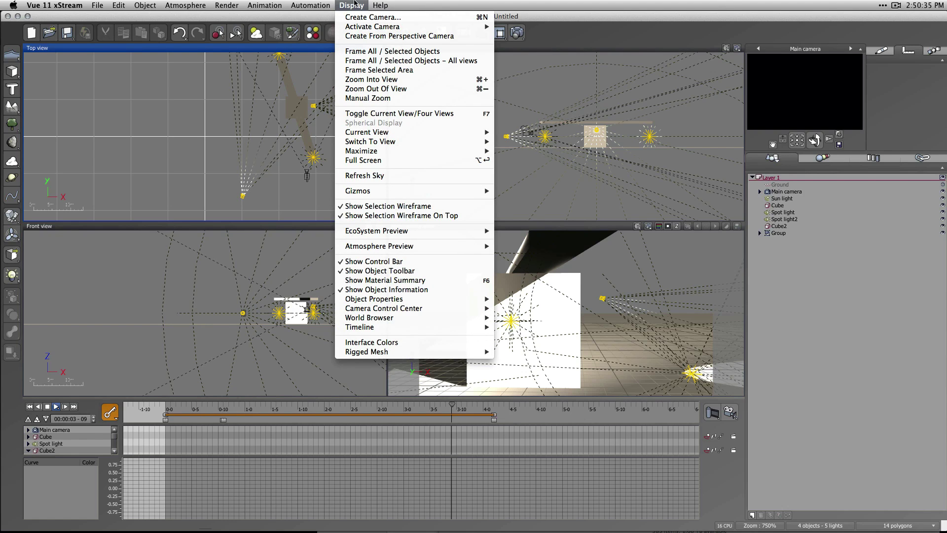
{"action": "left_click", "coordinate": [354, 4]}
{"action": "left_click", "coordinate": [239, 3]}
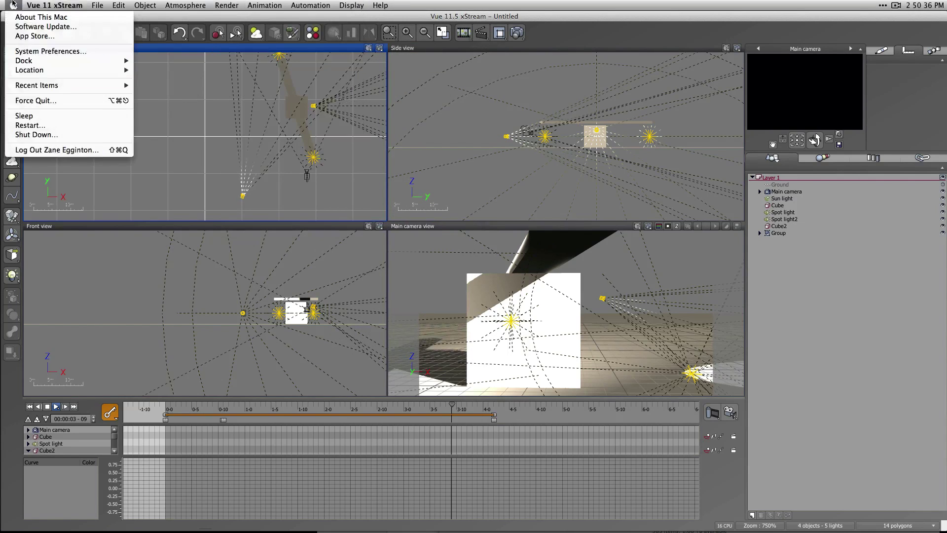
{"action": "left_click", "coordinate": [168, 3]}
{"action": "left_click", "coordinate": [310, 4]}
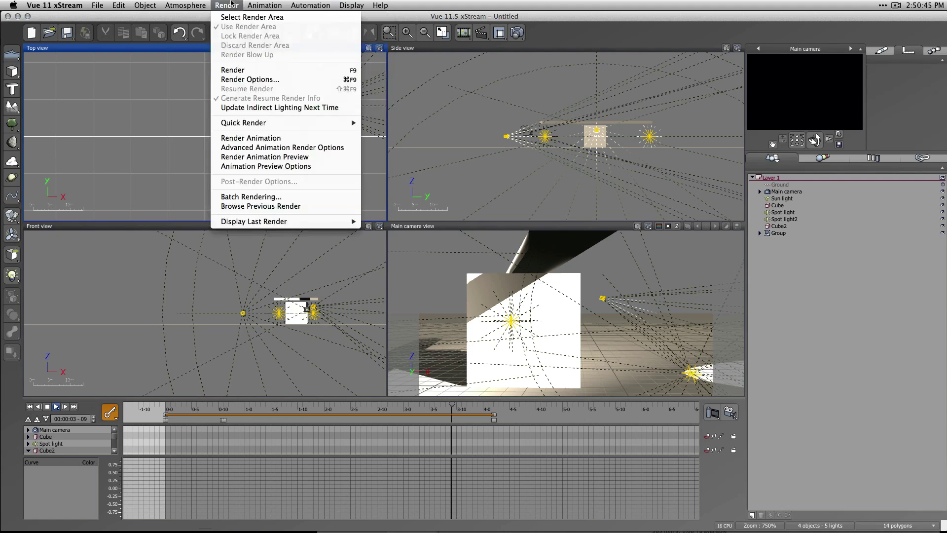
{"action": "left_click", "coordinate": [247, 4]}
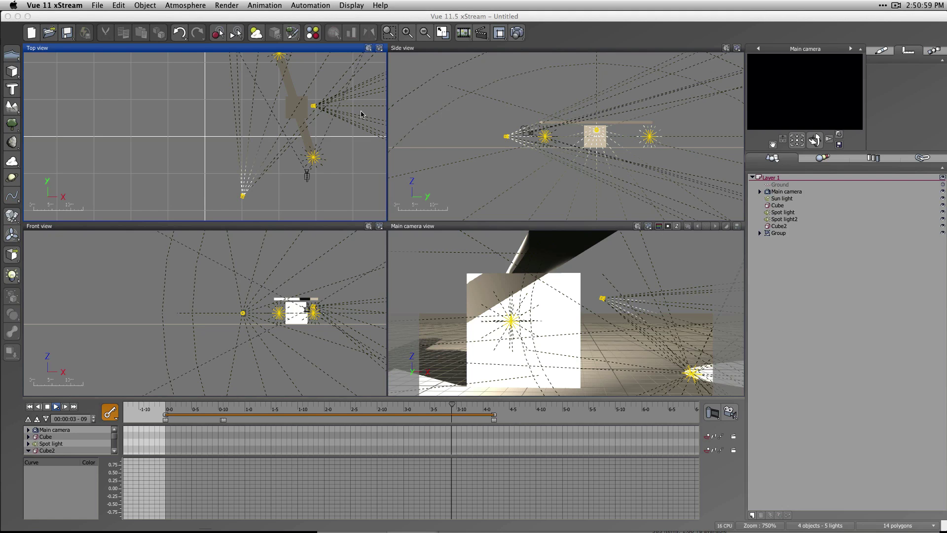
{"action": "left_click", "coordinate": [189, 3]}
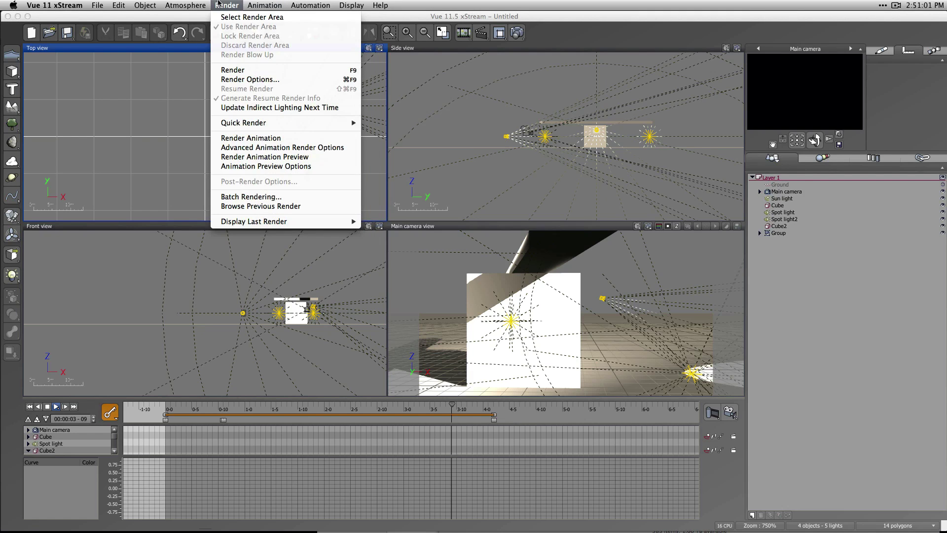
{"action": "mouse_move", "coordinate": [99, 3]}
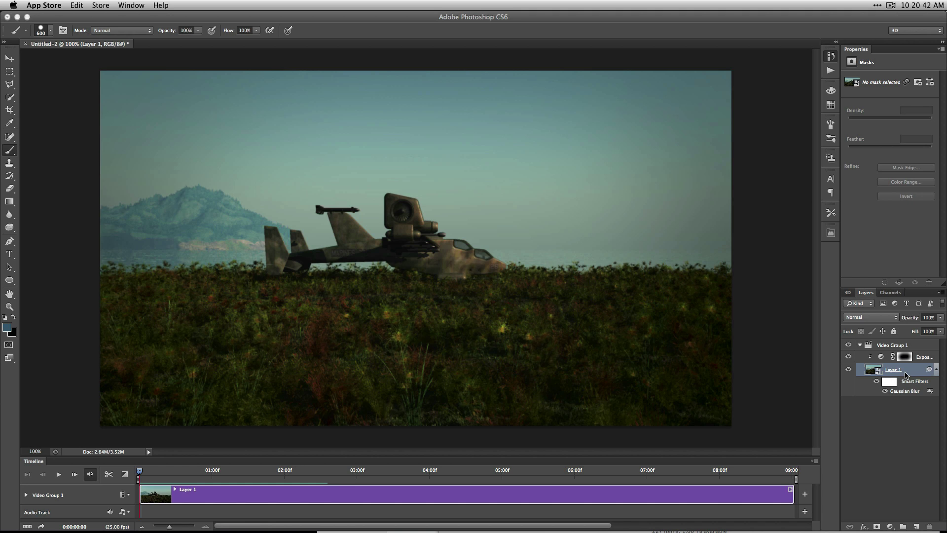
In Photoshop, replace the contents of the Layer 1 smart object with the heli6 image sequence starting at HELI6_000.tif.
{"action": "left_click", "coordinate": [102, 16]}
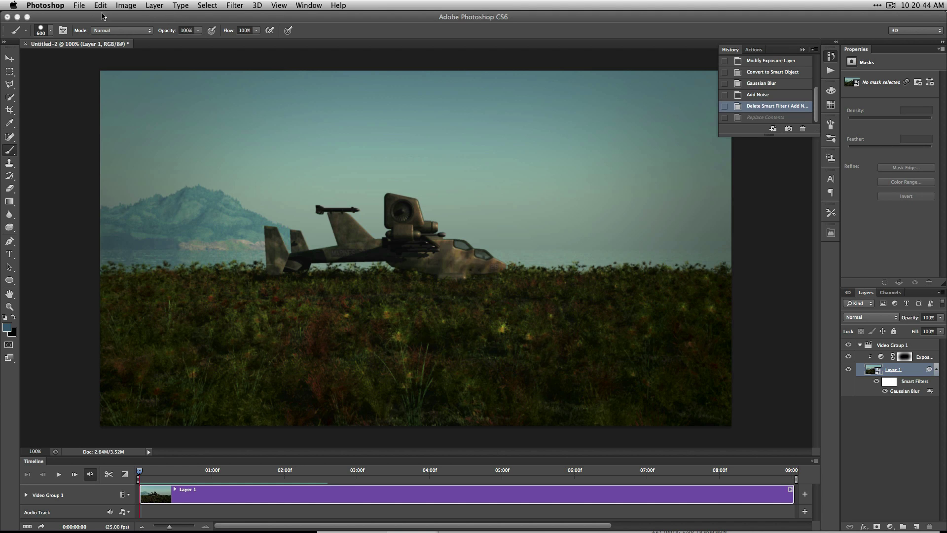
{"action": "left_click", "coordinate": [120, 5]}
{"action": "left_click", "coordinate": [121, 5]}
{"action": "left_click", "coordinate": [120, 5]}
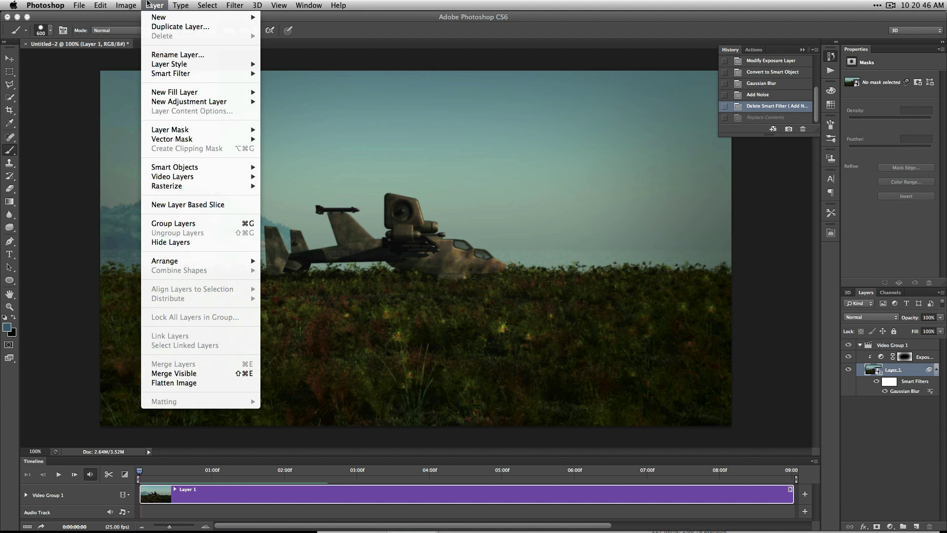
{"action": "mouse_move", "coordinate": [203, 169]}
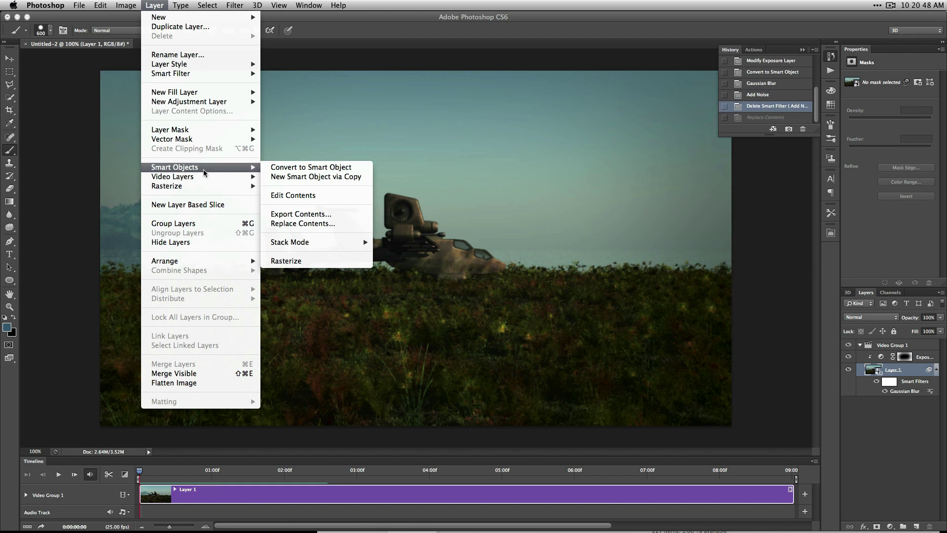
{"action": "left_click", "coordinate": [323, 224]}
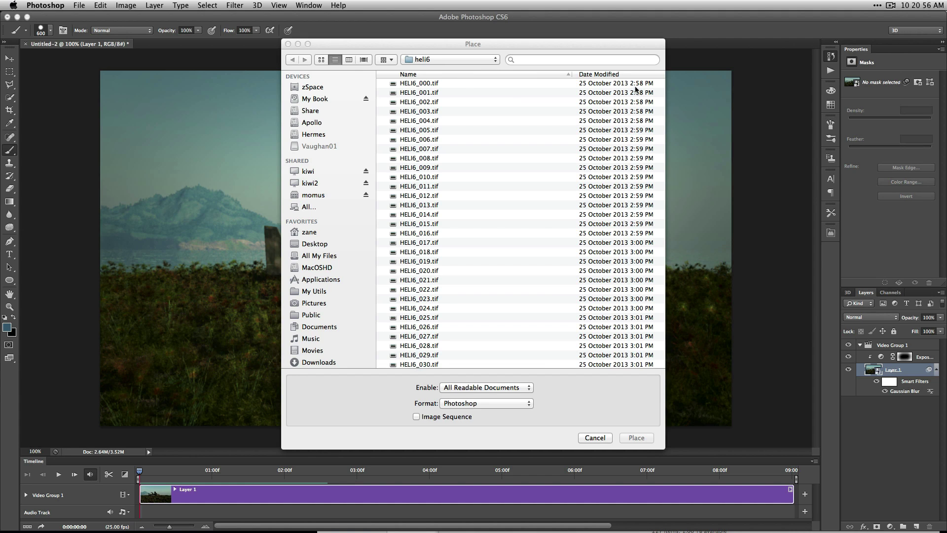
{"action": "scroll", "coordinate": [606, 265], "scroll_direction": "down", "scroll_amount": 20}
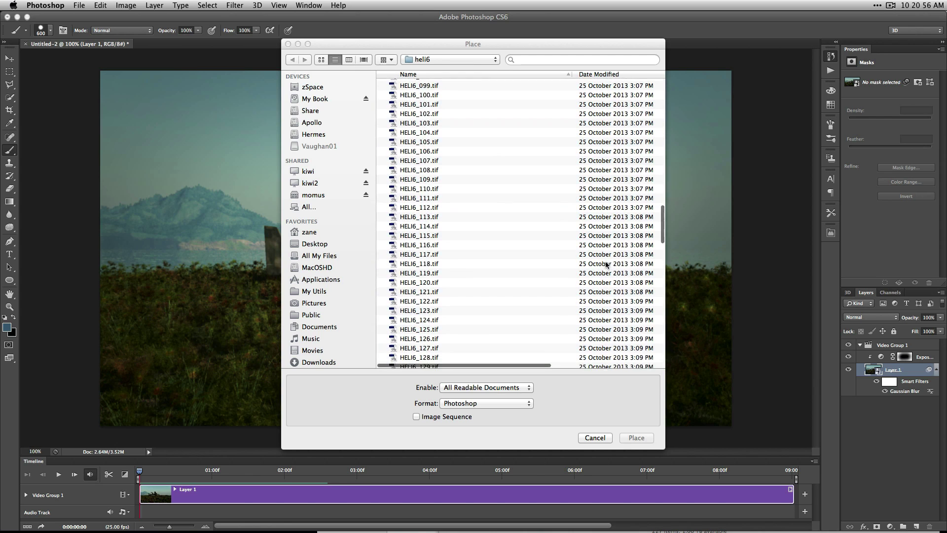
{"action": "scroll", "coordinate": [467, 131], "scroll_direction": "up", "scroll_amount": 20}
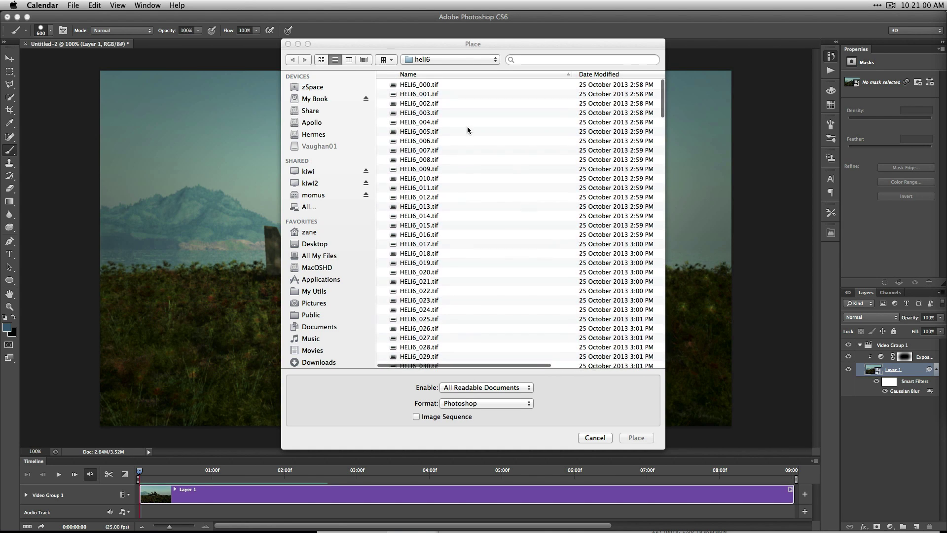
{"action": "left_click", "coordinate": [424, 83]}
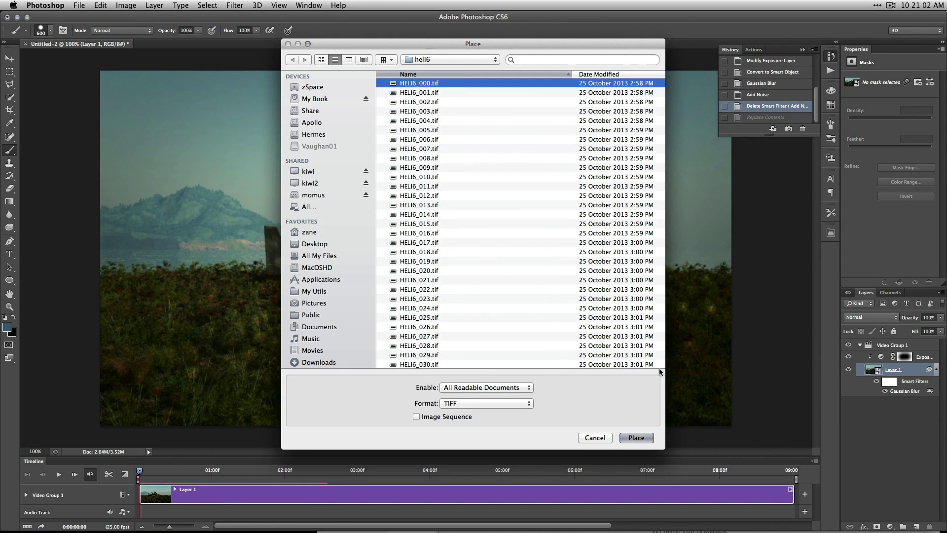
{"action": "left_click", "coordinate": [416, 416]}
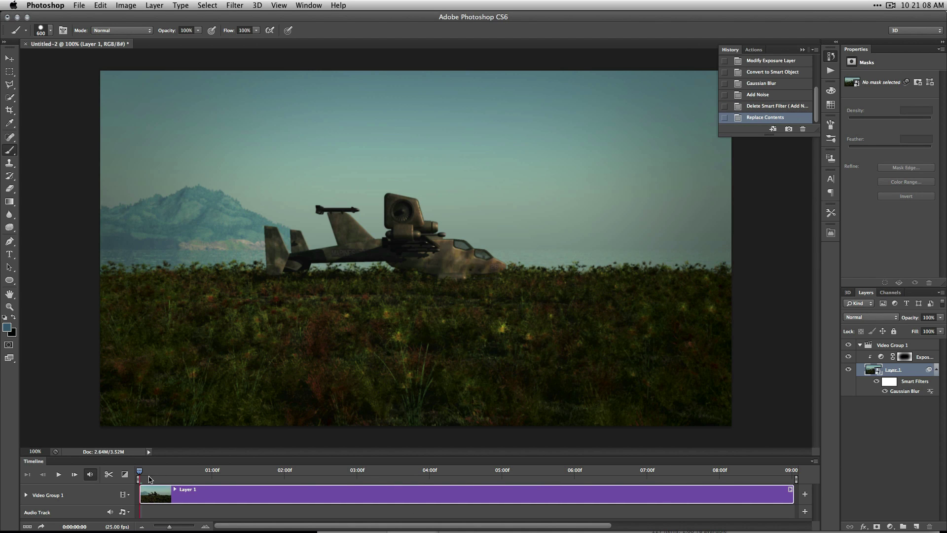
Start a video render export of the document and choose RenderBox as the output folder.
{"action": "left_click", "coordinate": [76, 5]}
{"action": "mouse_move", "coordinate": [138, 196]}
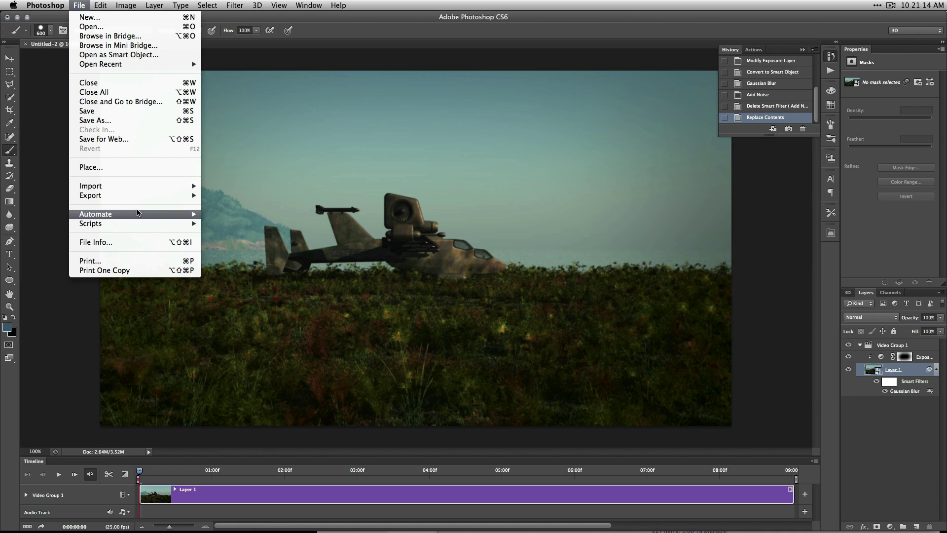
{"action": "mouse_move", "coordinate": [137, 213]}
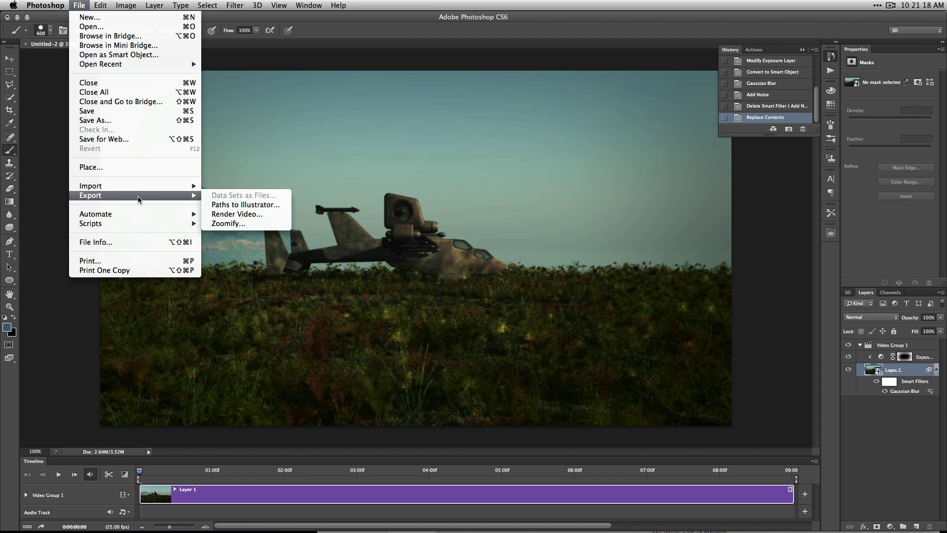
{"action": "left_click", "coordinate": [260, 214]}
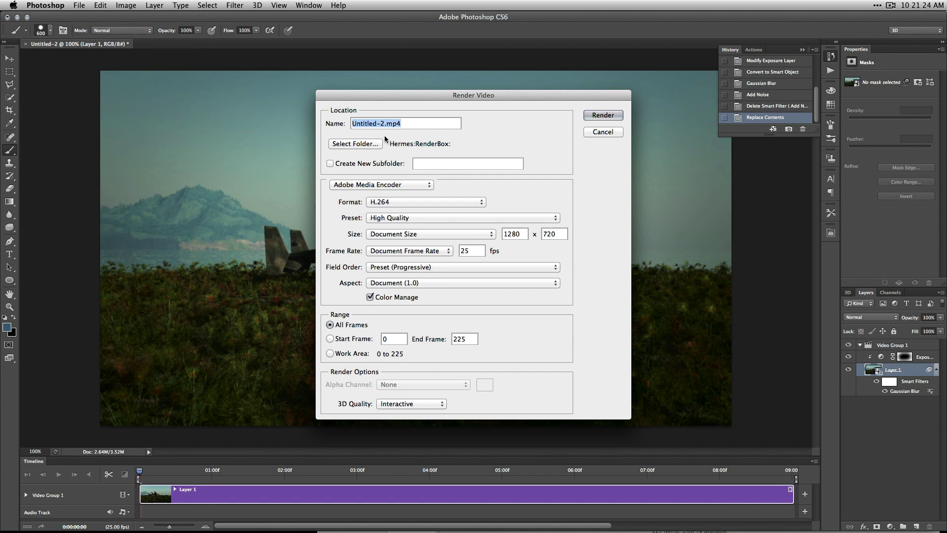
{"action": "left_click", "coordinate": [355, 144]}
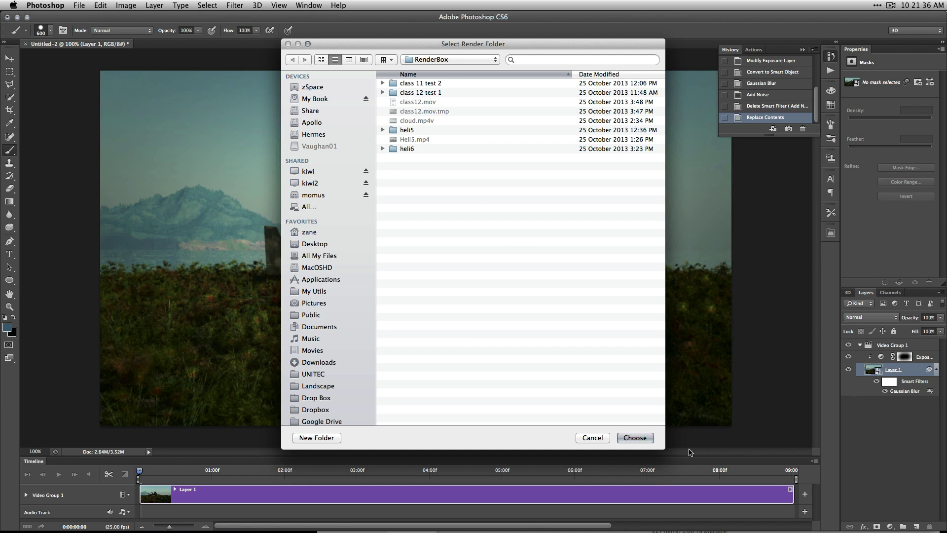
{"action": "left_click", "coordinate": [634, 437]}
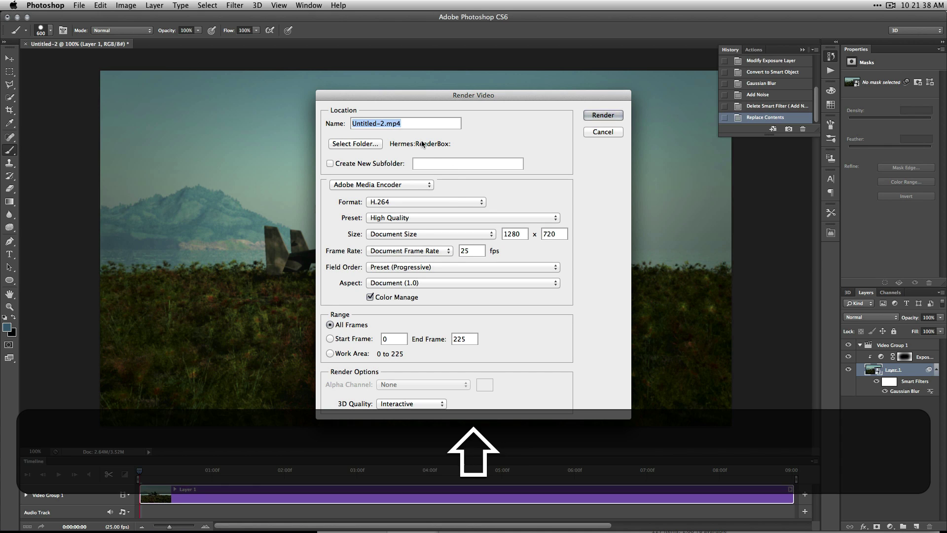
Name the rendered video file Helli6.mp4.
{"action": "key", "text": "Left"}
{"action": "key", "text": "shift+Right"}
{"action": "key", "text": "shift+Right"}
{"action": "key", "text": "shift+Right"}
{"action": "key", "text": "shift+Right"}
{"action": "key", "text": "shift+Right"}
{"action": "key", "text": "shift+Right"}
{"action": "key", "text": "shift+Right"}
{"action": "key", "text": "shift+Right"}
{"action": "key", "text": "shift+Right"}
{"action": "key", "text": "shift+Right"}
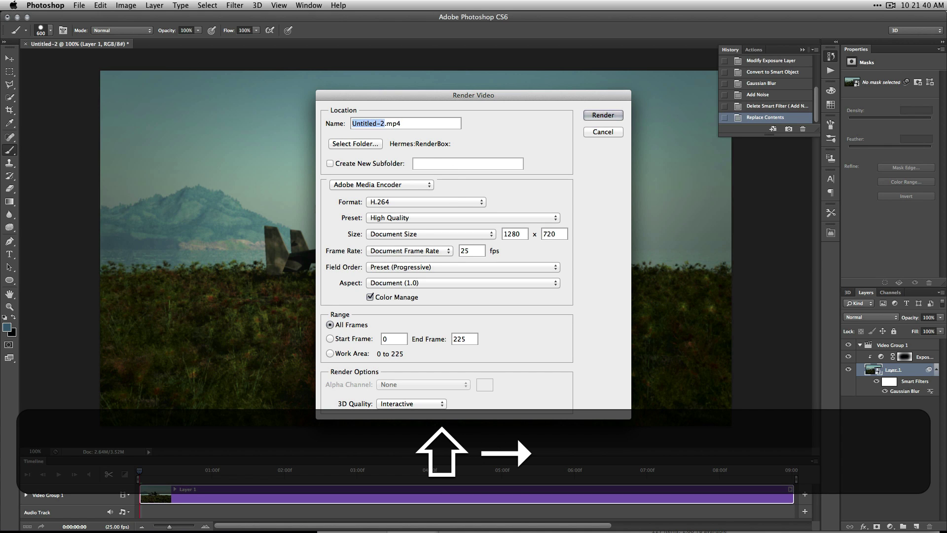
{"action": "type", "text": "Helli"}
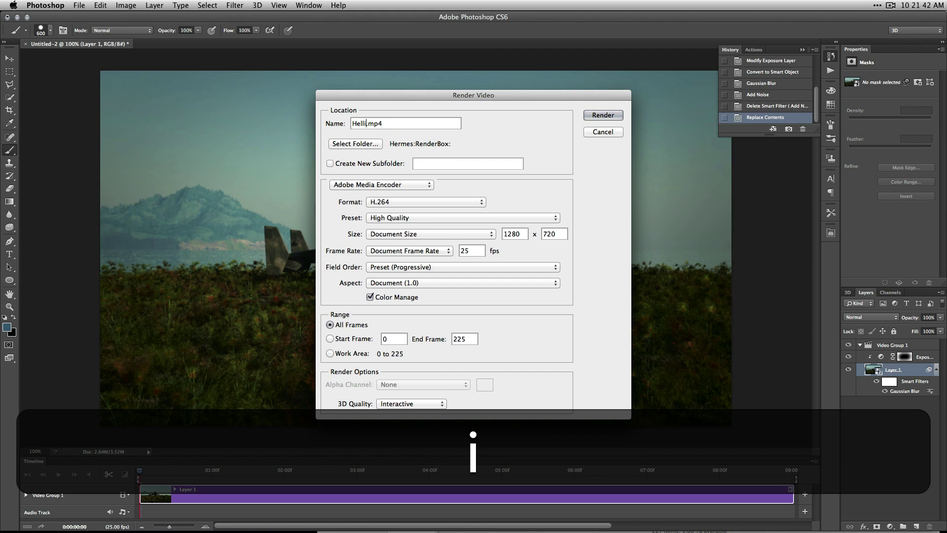
{"action": "type", "text": "6"}
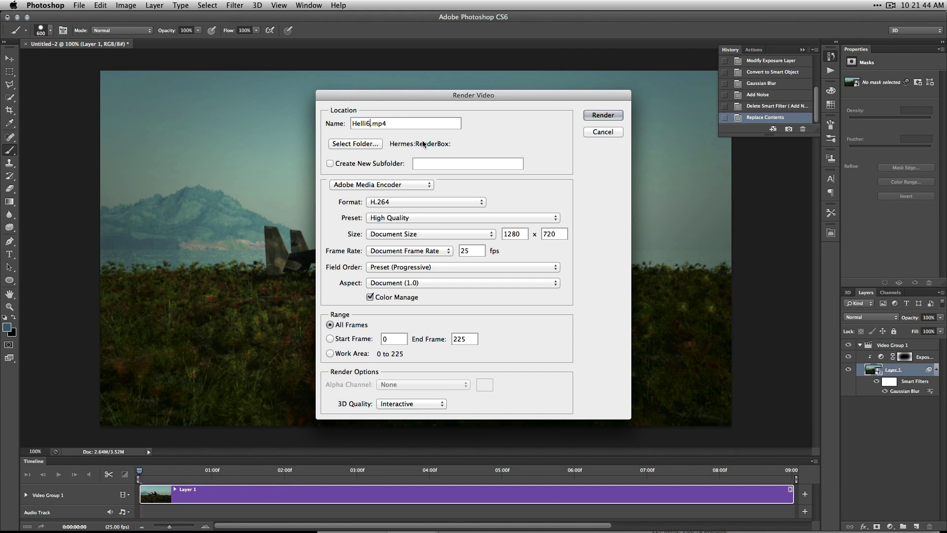
Keep Adobe Media Encoder with the H.264 format for the export and render the video.
{"action": "left_click", "coordinate": [428, 188]}
{"action": "left_click", "coordinate": [458, 182]}
{"action": "left_click", "coordinate": [384, 186]}
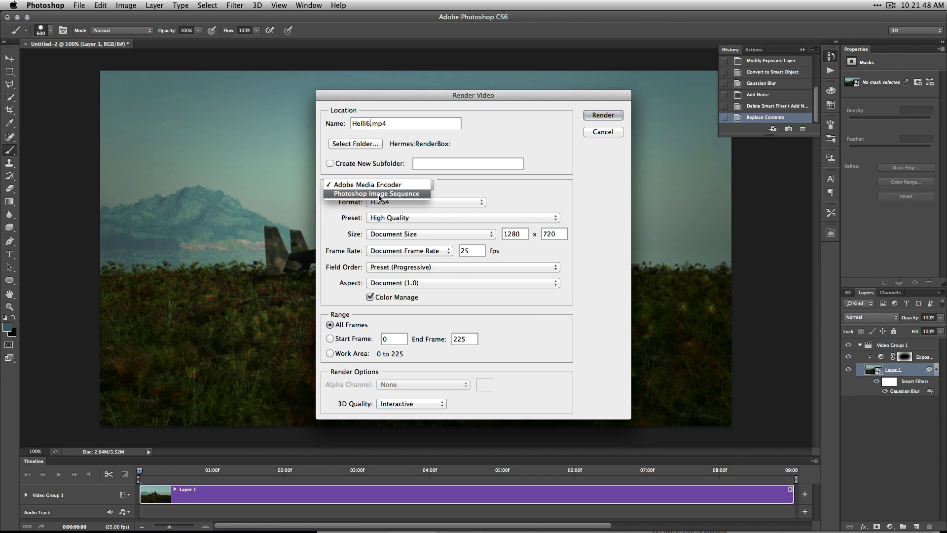
{"action": "left_click", "coordinate": [384, 184]}
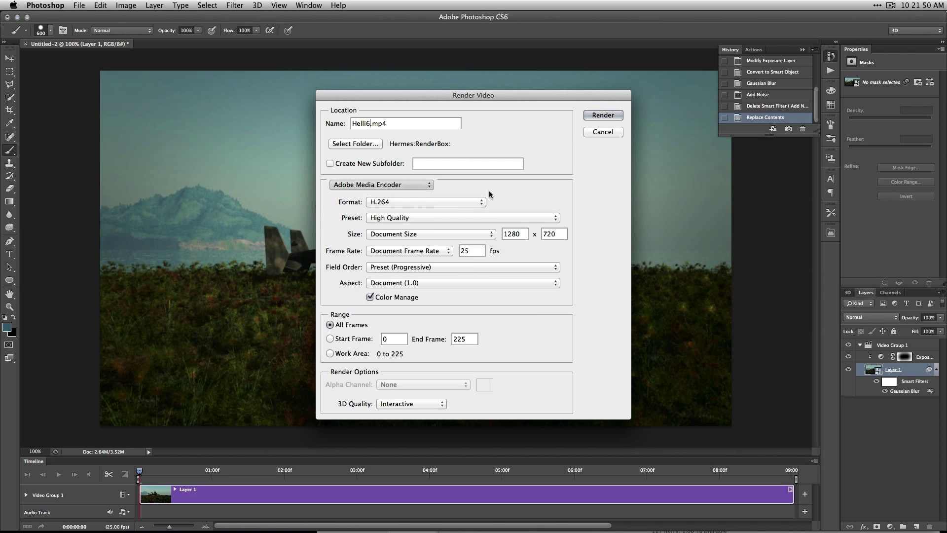
{"action": "left_click", "coordinate": [454, 202]}
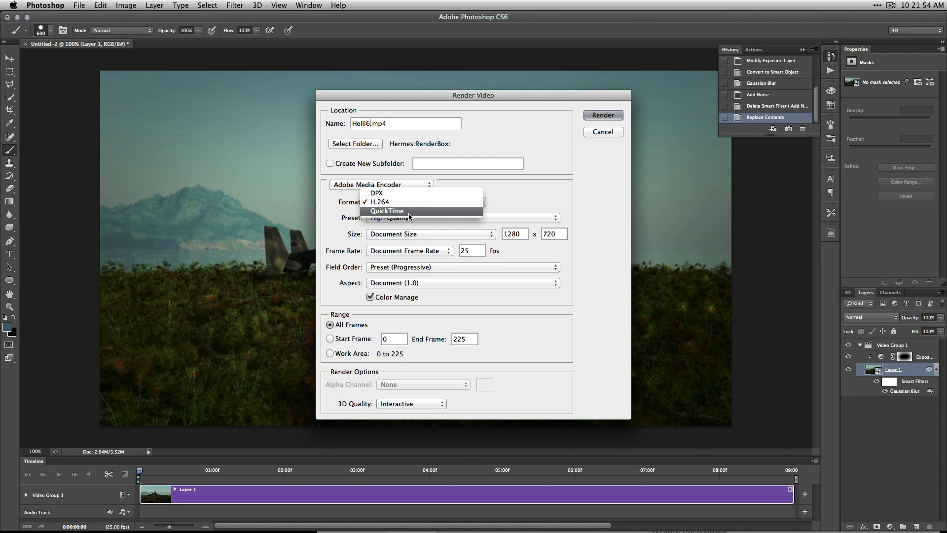
{"action": "left_click", "coordinate": [435, 203]}
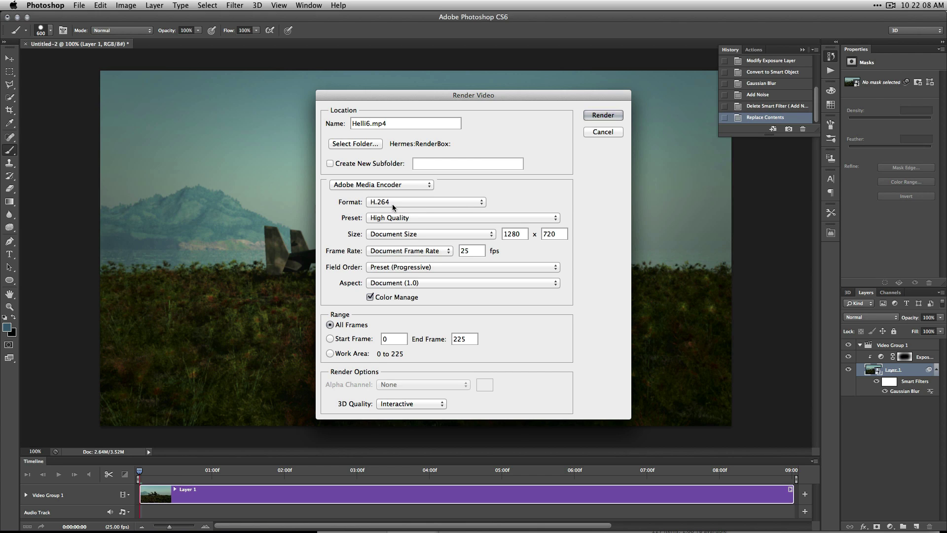
{"action": "left_click", "coordinate": [466, 203]}
{"action": "left_click", "coordinate": [559, 207]}
{"action": "left_click", "coordinate": [610, 120]}
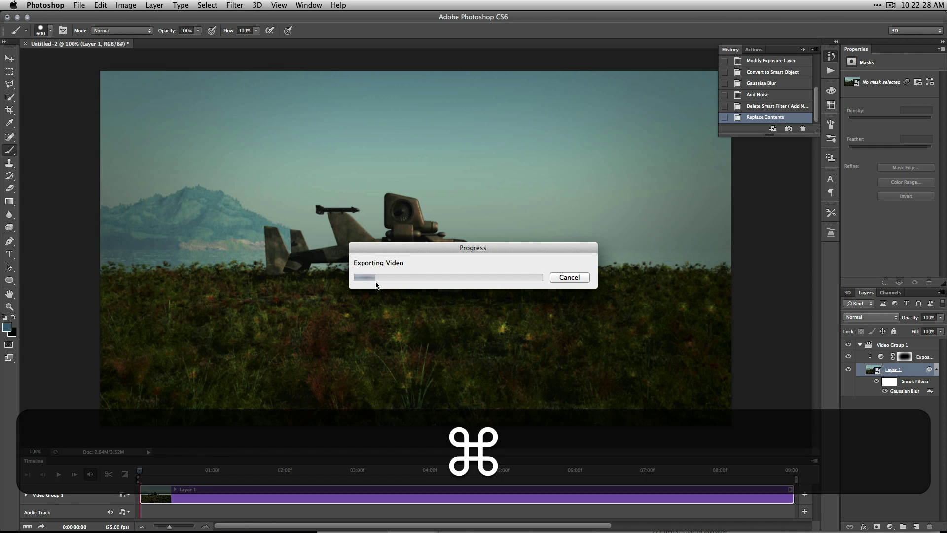
Switch to Finder, close the Trash window and sort the RenderBox folder by date modified with the newest files first.
{"action": "key", "text": "super+Tab"}
{"action": "left_click", "coordinate": [363, 274]}
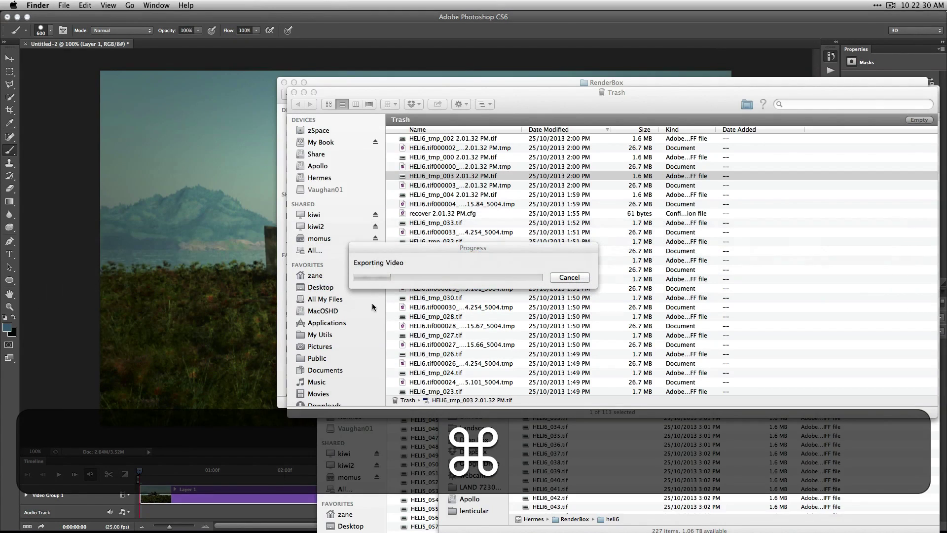
{"action": "left_click", "coordinate": [536, 97]}
{"action": "key", "text": "super+w"}
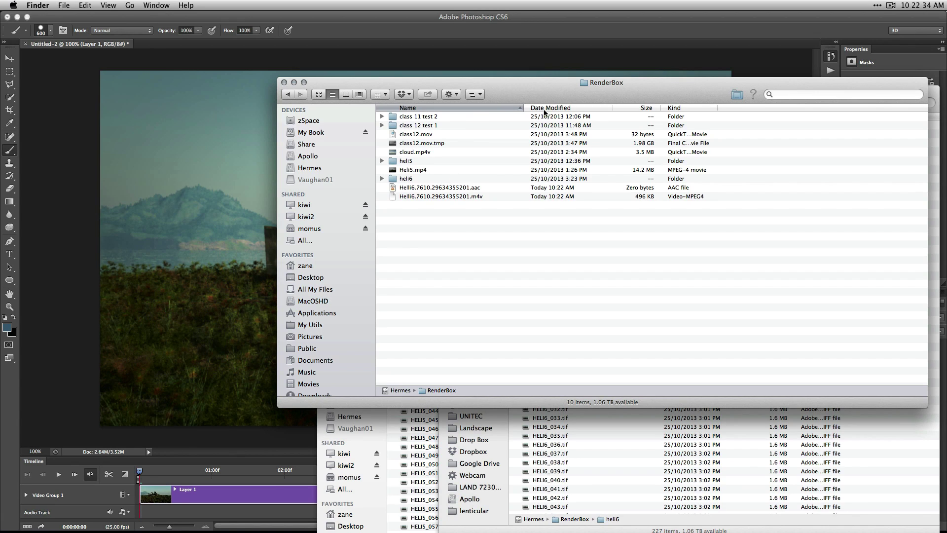
{"action": "left_click", "coordinate": [546, 108]}
{"action": "left_click_drag", "start_coordinate": [510, 101], "coordinate": [564, 310]}
{"action": "left_click", "coordinate": [524, 256]}
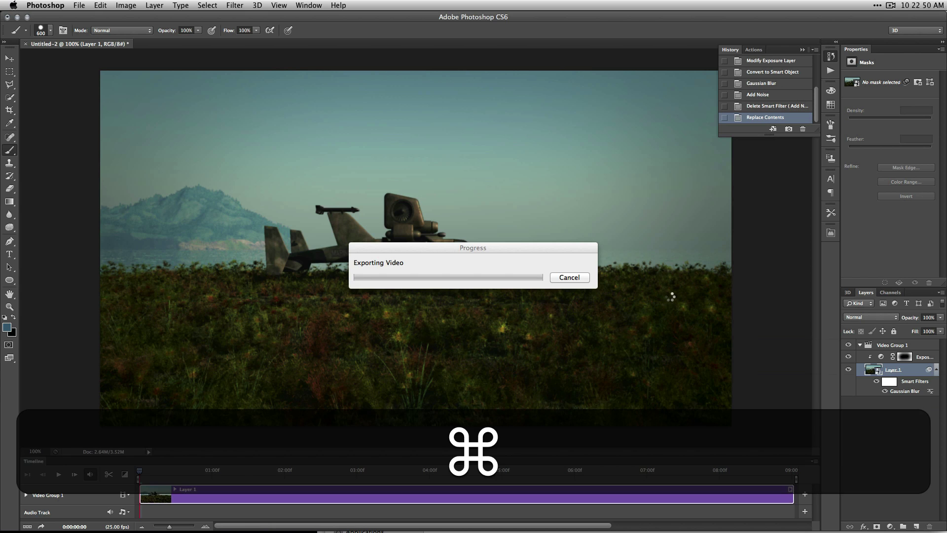
Open the exported Helli6.mp4 from the RenderBox folder in QuickTime Player and show it full screen.
{"action": "key", "text": "super+Tab"}
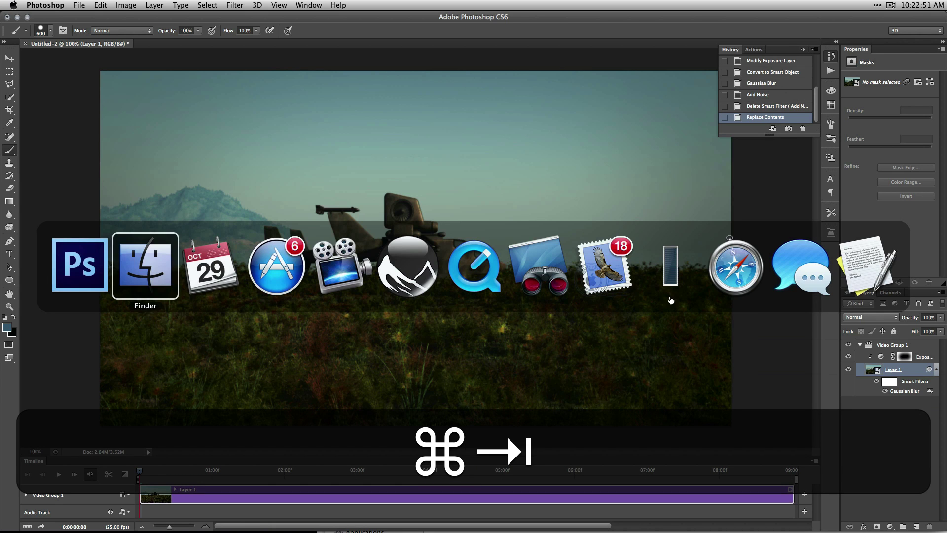
{"action": "left_click", "coordinate": [142, 282], "text": "super"}
{"action": "double_click", "coordinate": [484, 336]}
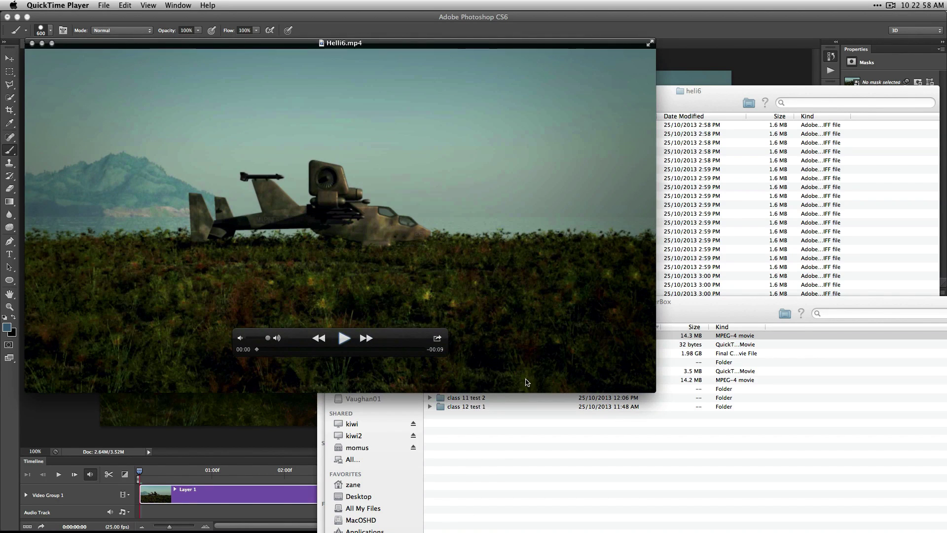
{"action": "key", "text": "super"}
{"action": "key", "text": "super+f"}
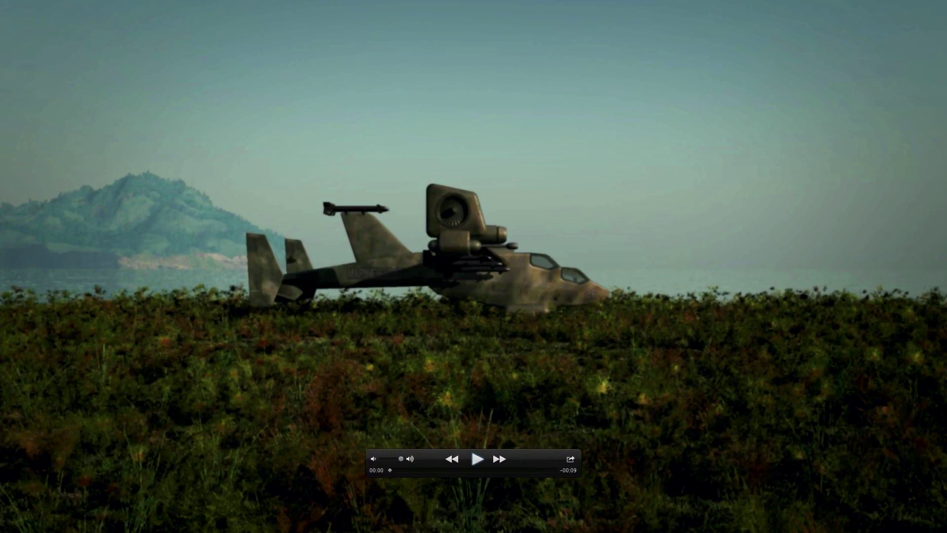
Play the helicopter video through and replay it several times to review the rendered animation.
{"action": "key", "text": "space"}
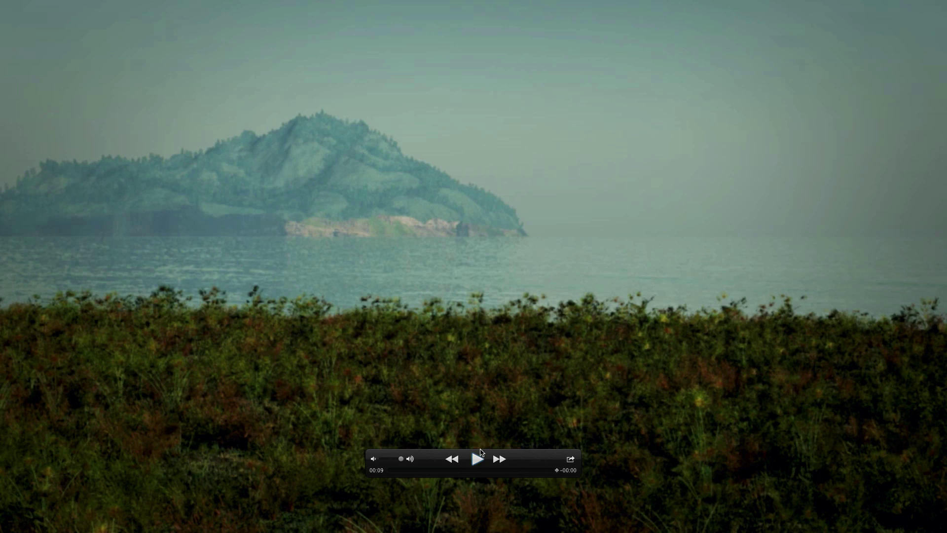
{"action": "left_click", "coordinate": [477, 466]}
{"action": "left_click", "coordinate": [479, 459]}
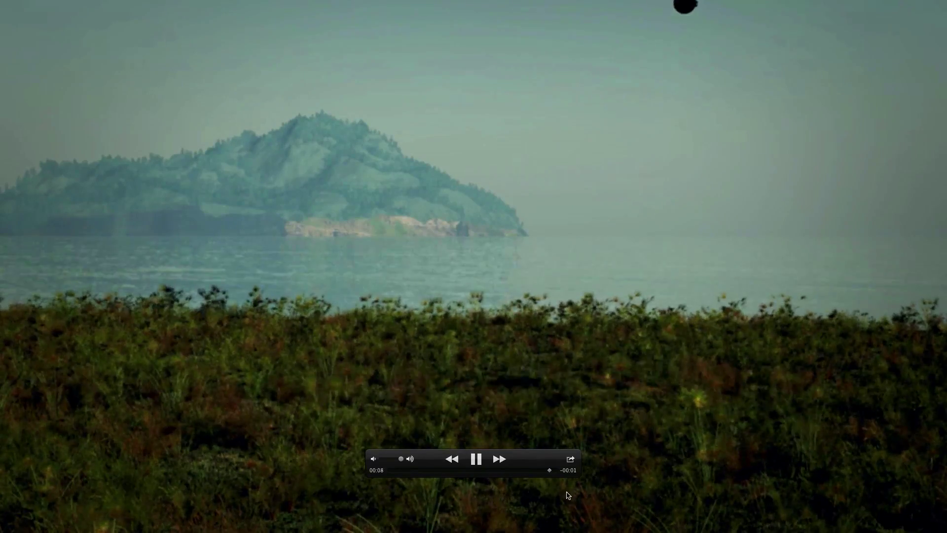
{"action": "left_click", "coordinate": [471, 462]}
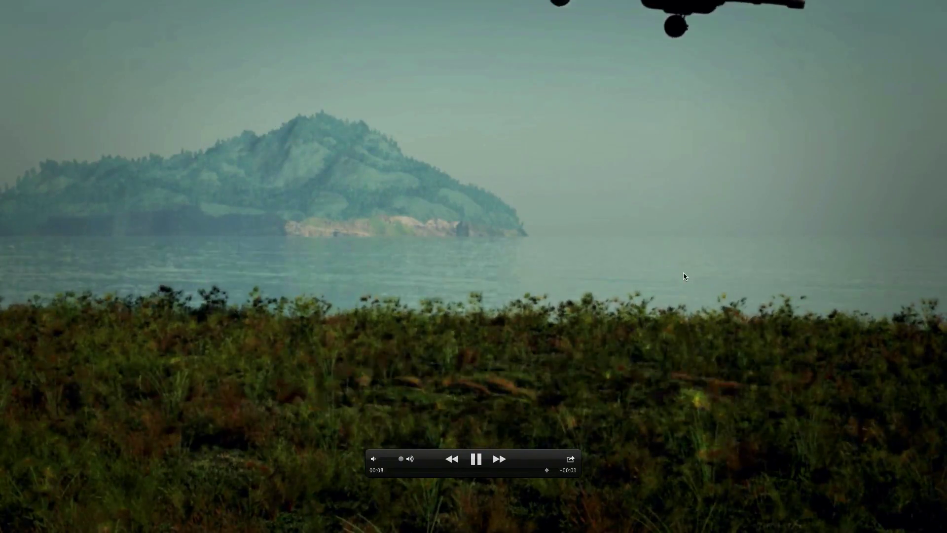
{"action": "left_click", "coordinate": [477, 459]}
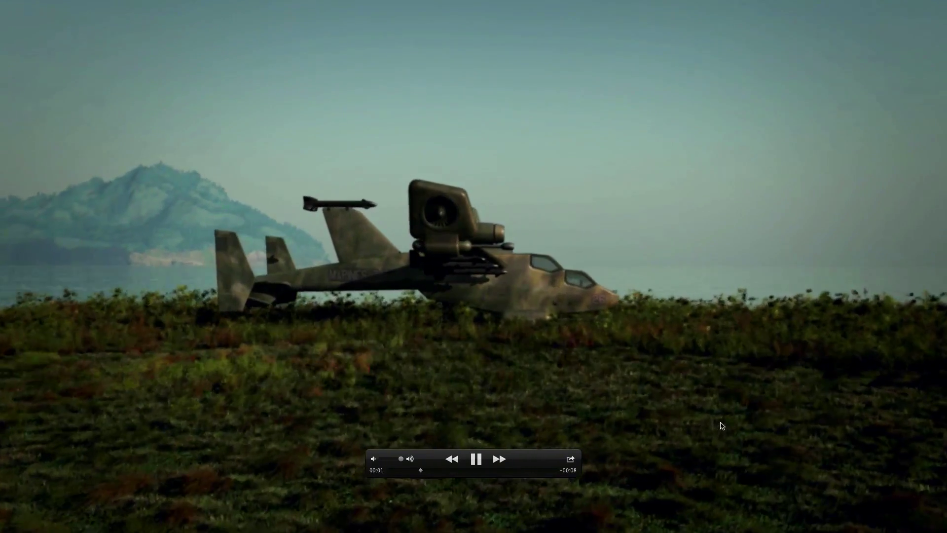